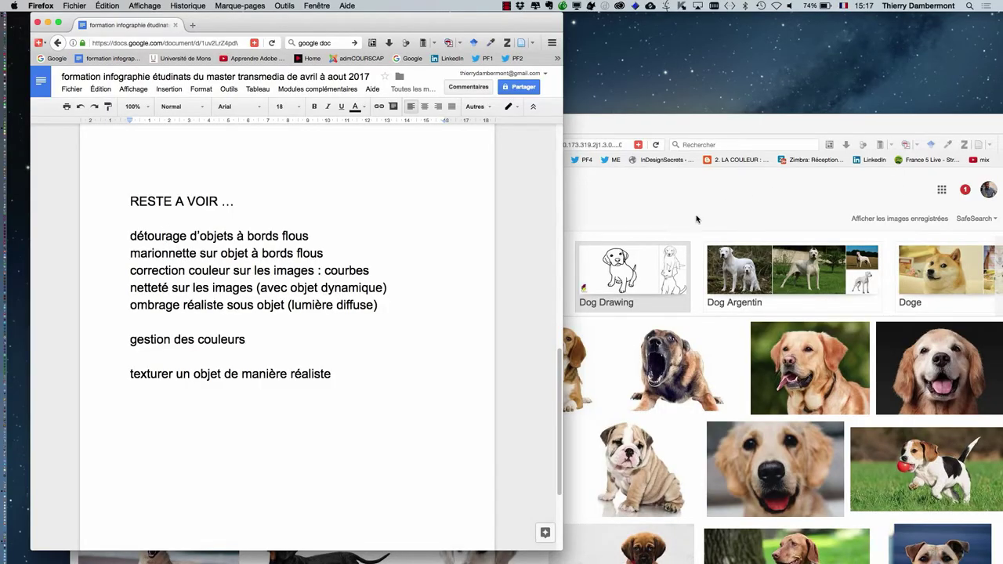
Review the 'détourage d'objets à bords flous', 'marionnette' and 'correction couleur' lines in the RESTE A VOIR list
left_click(668, 126)
left_click(343, 22)
left_click_drag(128, 236, 320, 234)
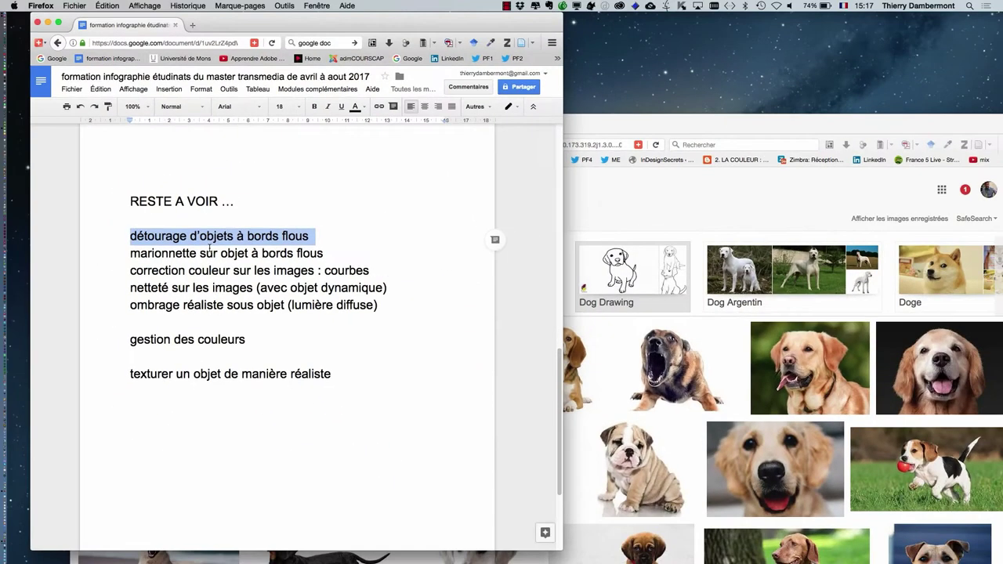
left_click_drag(142, 251, 322, 252)
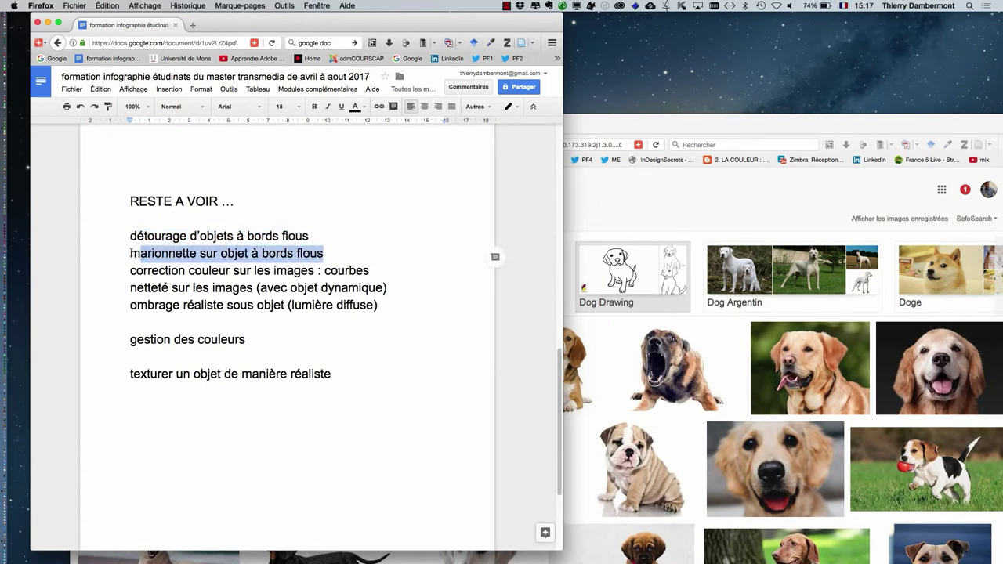
left_click_drag(132, 252, 333, 252)
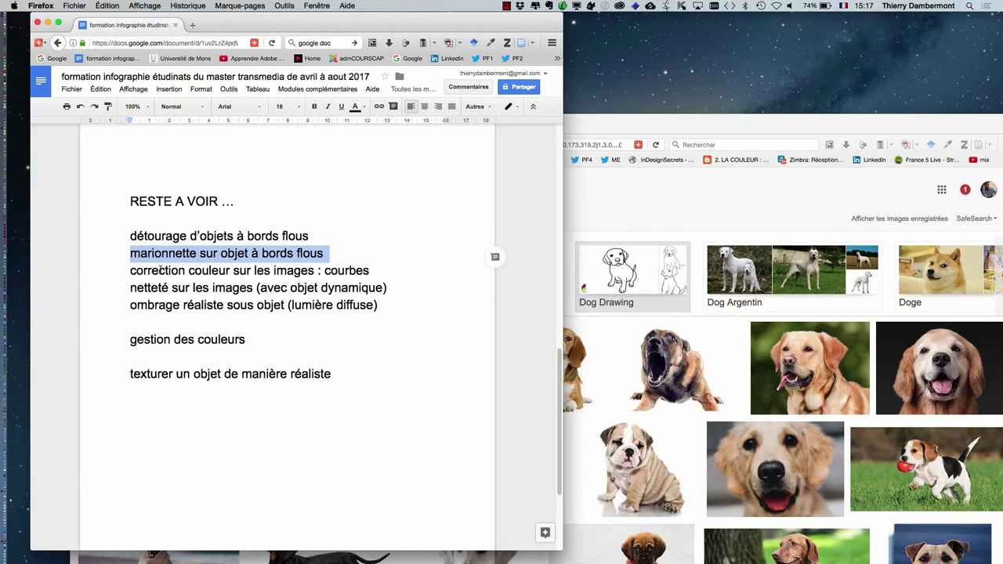
left_click_drag(159, 271, 359, 269)
left_click_drag(130, 271, 375, 271)
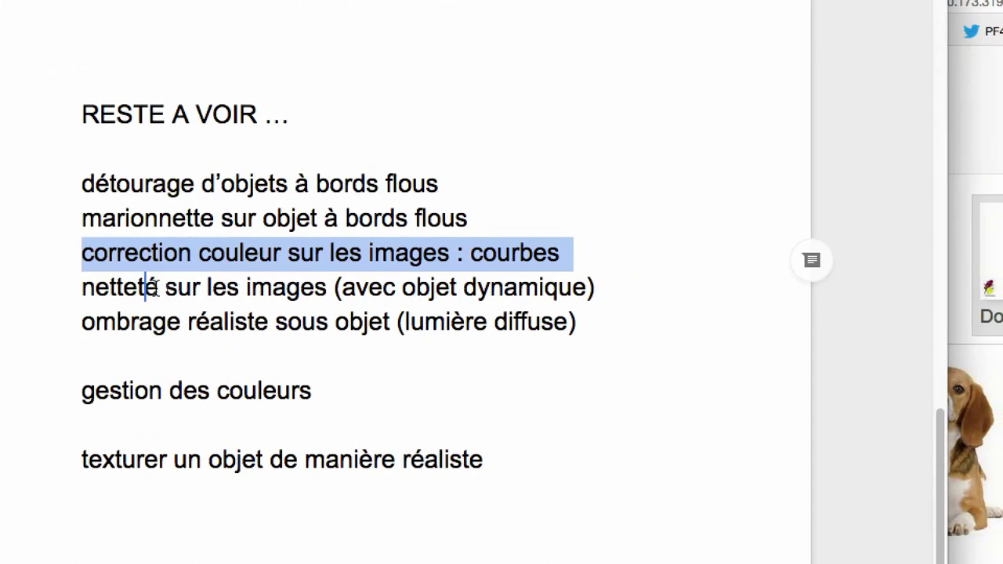
Go over the 'netteté' and 'ombrage réaliste' lines, then enlarge the Google Images dog results window
left_click_drag(129, 290, 242, 288)
left_click(144, 287)
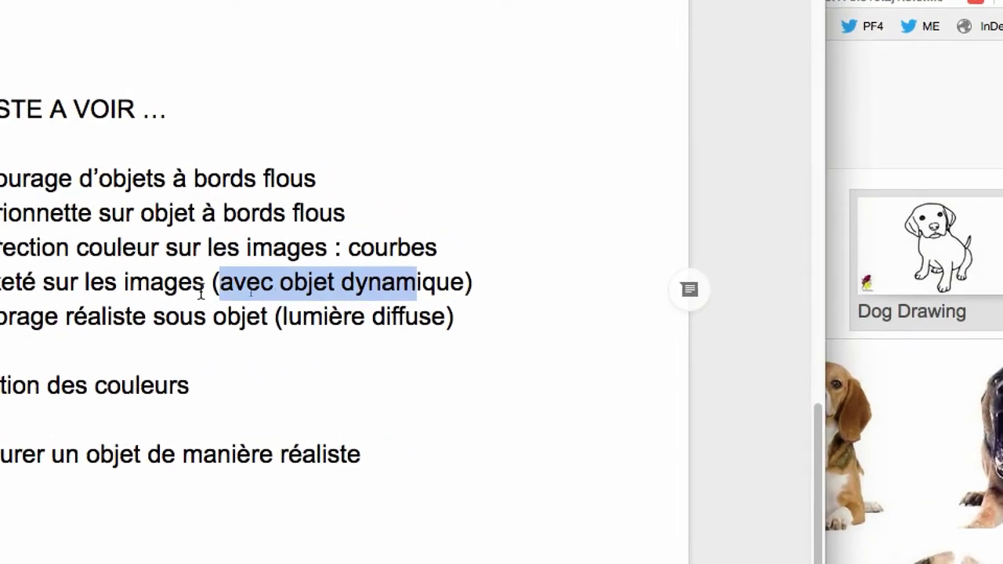
left_click_drag(286, 289, 202, 288)
left_click(149, 288)
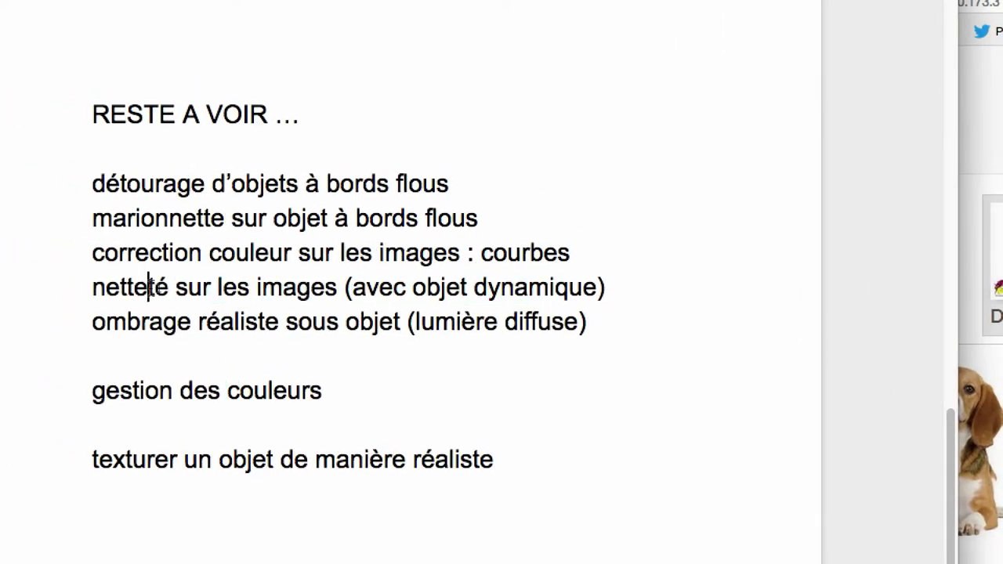
double_click(136, 292)
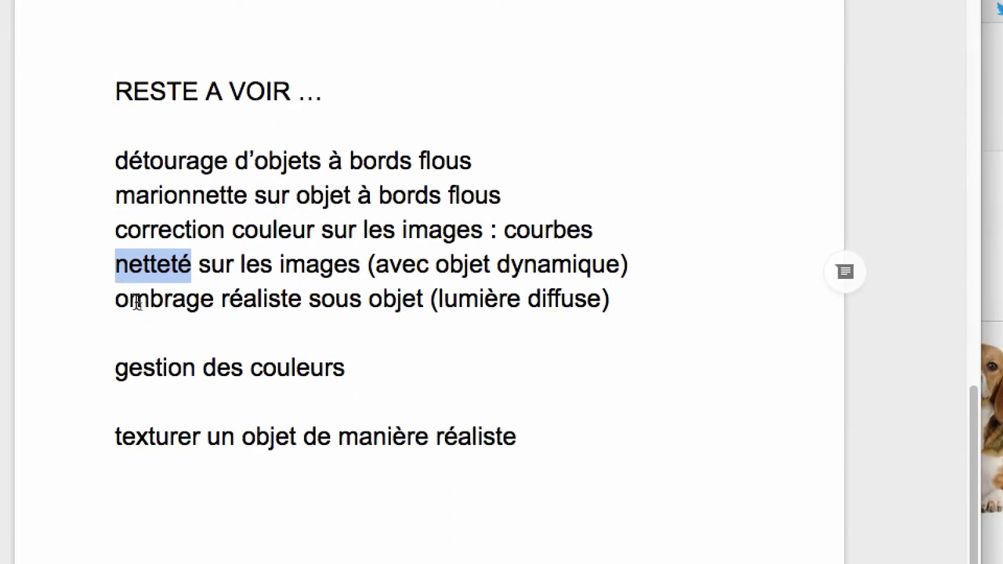
left_click_drag(135, 304, 297, 296)
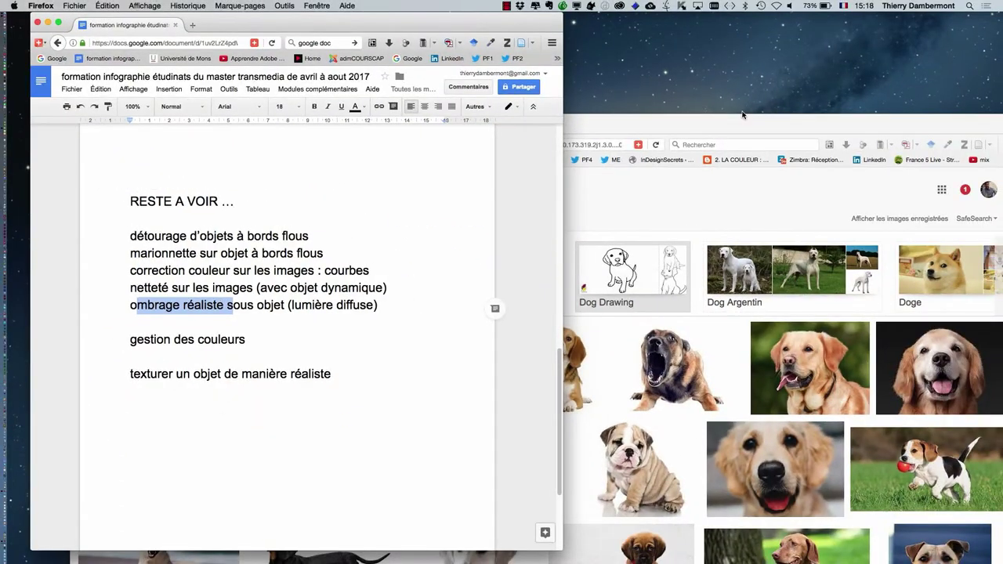
double_click(743, 115)
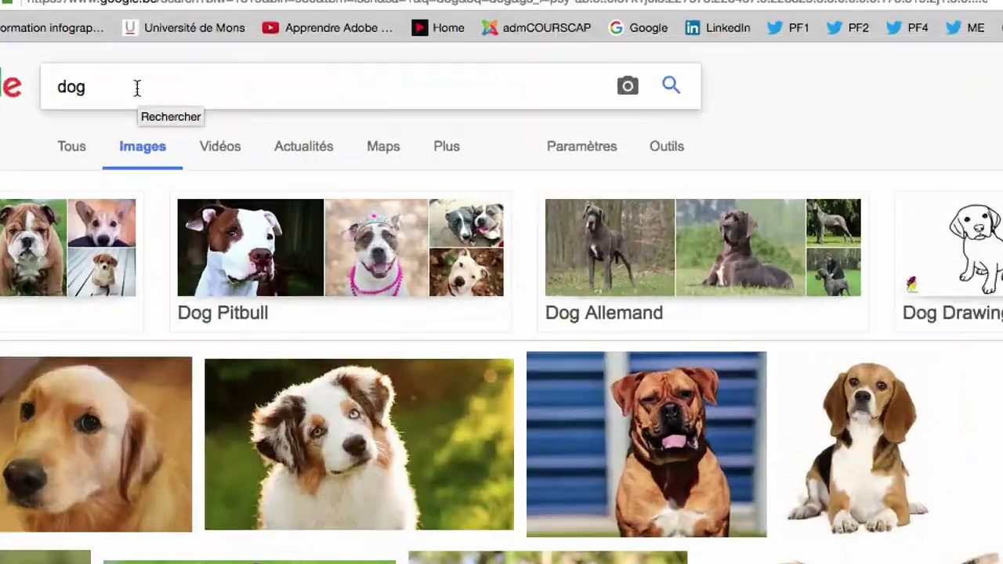
Scroll down the dog results and preview the American Eskimo Dog photo
scroll(509, 305, "down", 2)
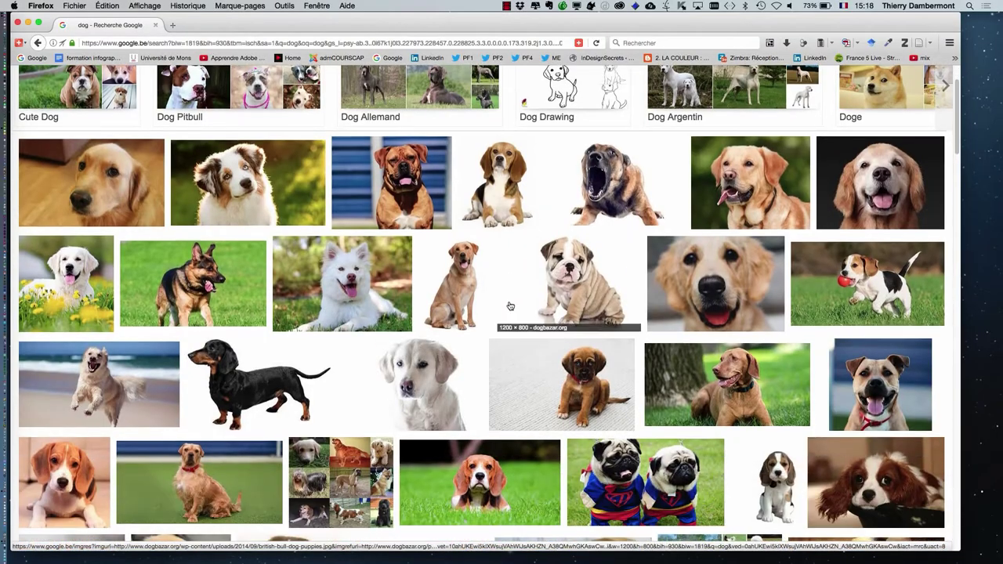
scroll(509, 305, "down", 1)
scroll(509, 305, "down", 2)
scroll(509, 305, "down", 3)
scroll(509, 305, "down", 2)
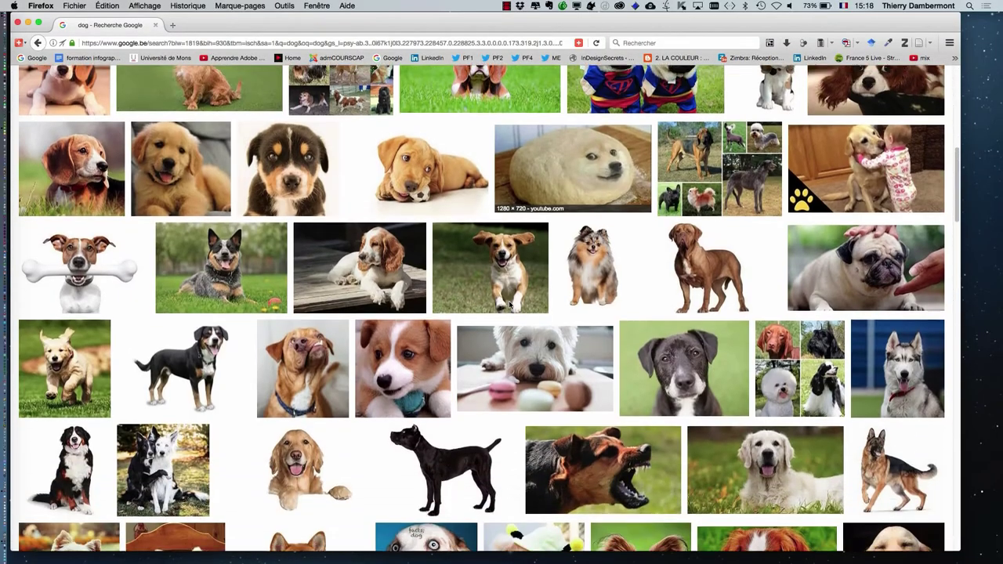
scroll(509, 304, "down", 1)
scroll(509, 305, "down", 1)
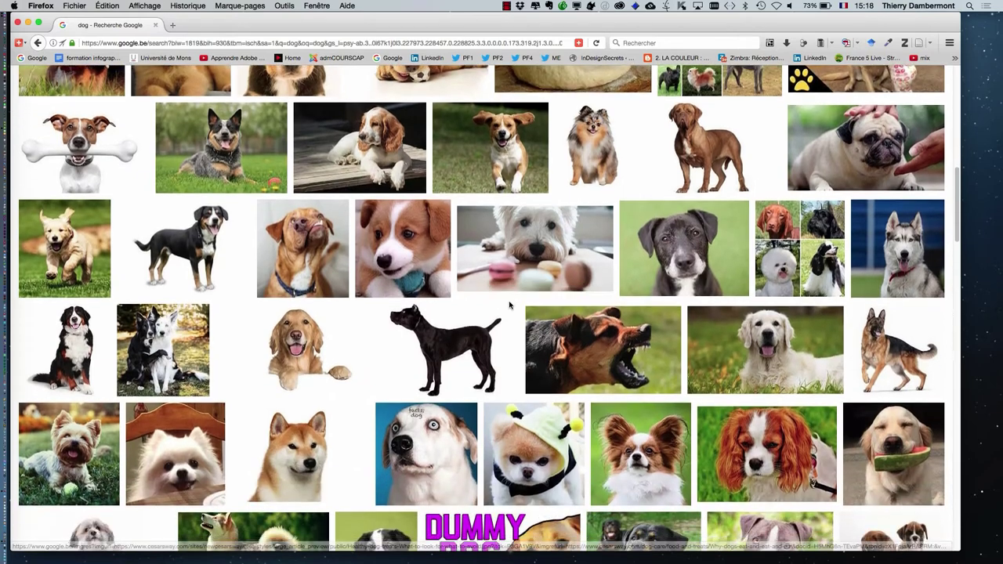
scroll(509, 305, "down", 1)
scroll(509, 304, "down", 1)
scroll(509, 305, "down", 2)
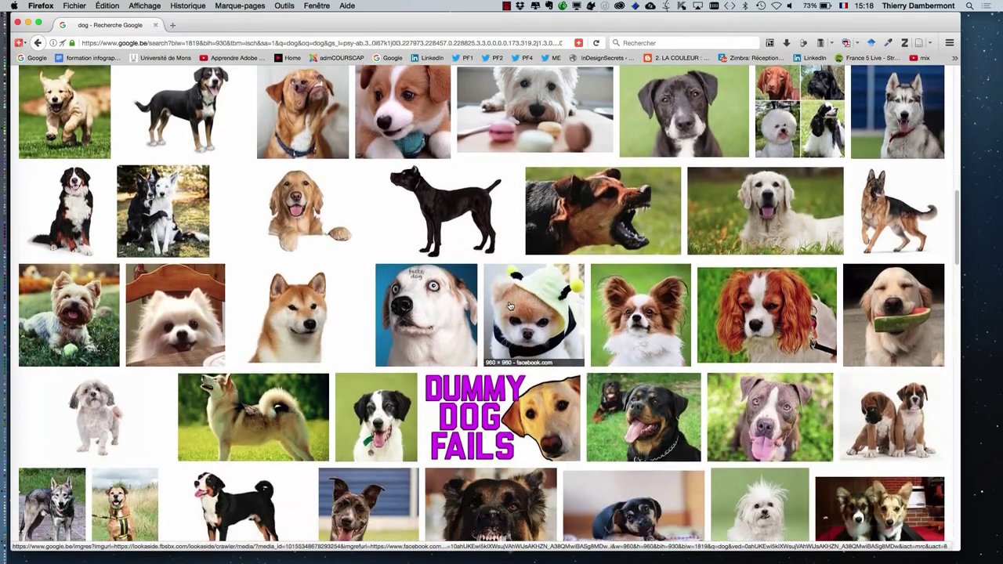
scroll(509, 304, "down", 1)
scroll(509, 305, "down", 2)
scroll(510, 304, "down", 4)
scroll(510, 305, "down", 2)
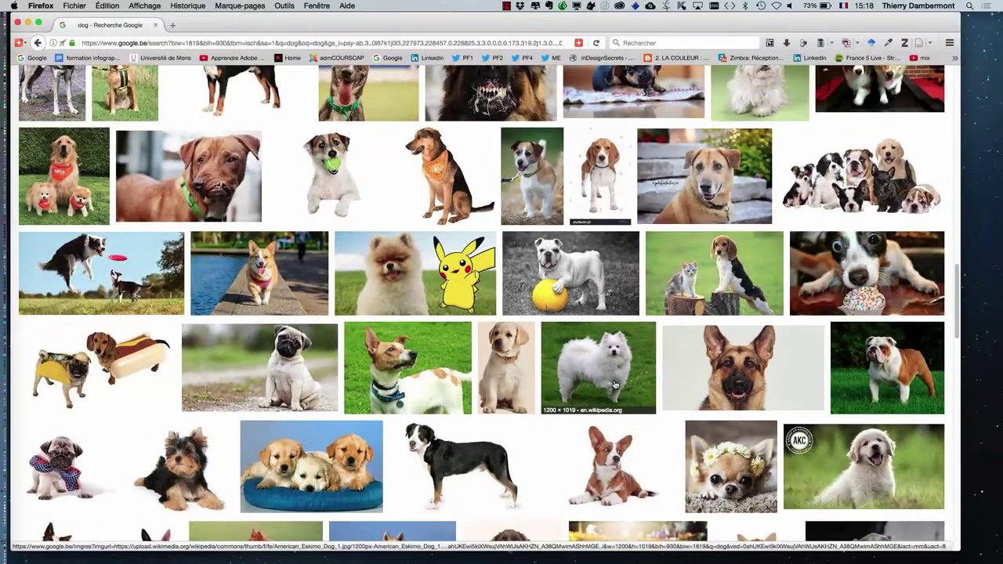
left_click(615, 385)
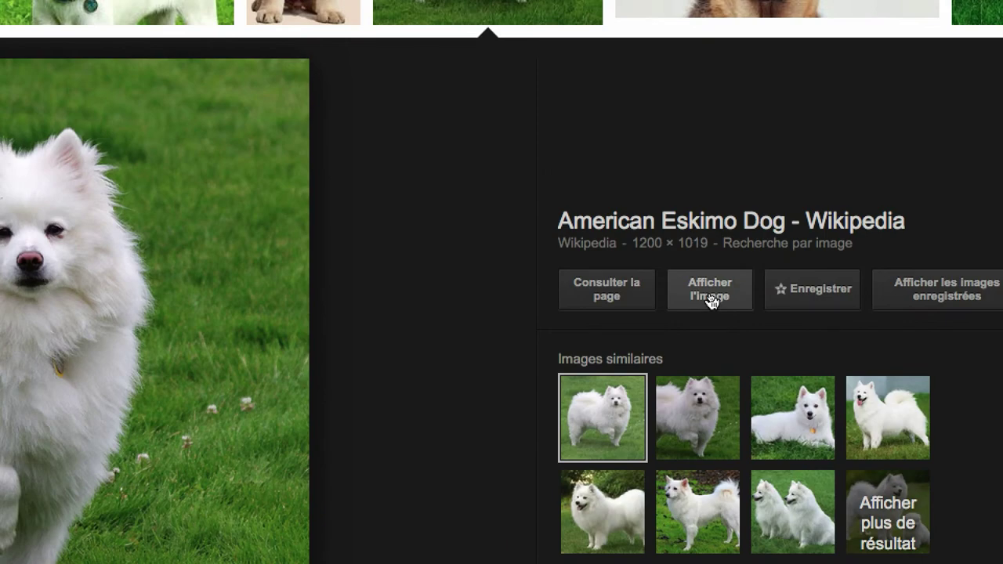
Open the full-size 1200 × 1019 American Eskimo Dog image, checking zoom and the results tab
left_click(710, 299)
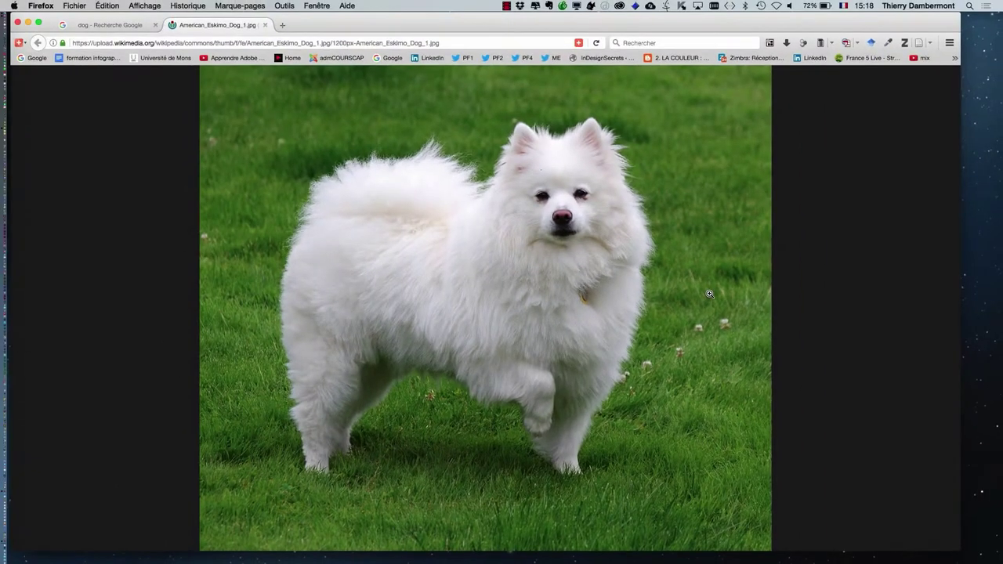
key("super+plus")
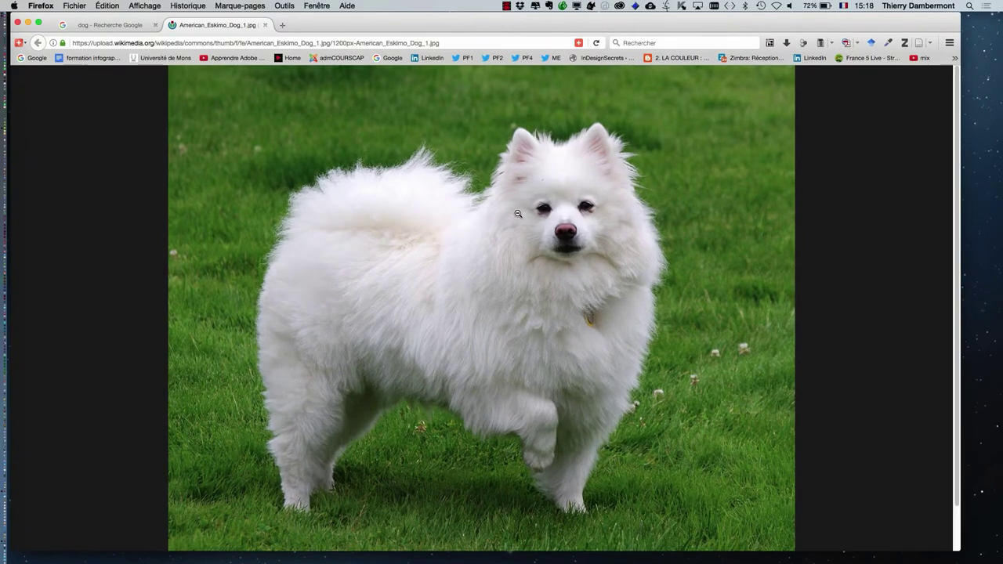
key("super+minus")
key("super+plus")
key("super+minus")
key("super+plus")
key("super+minus")
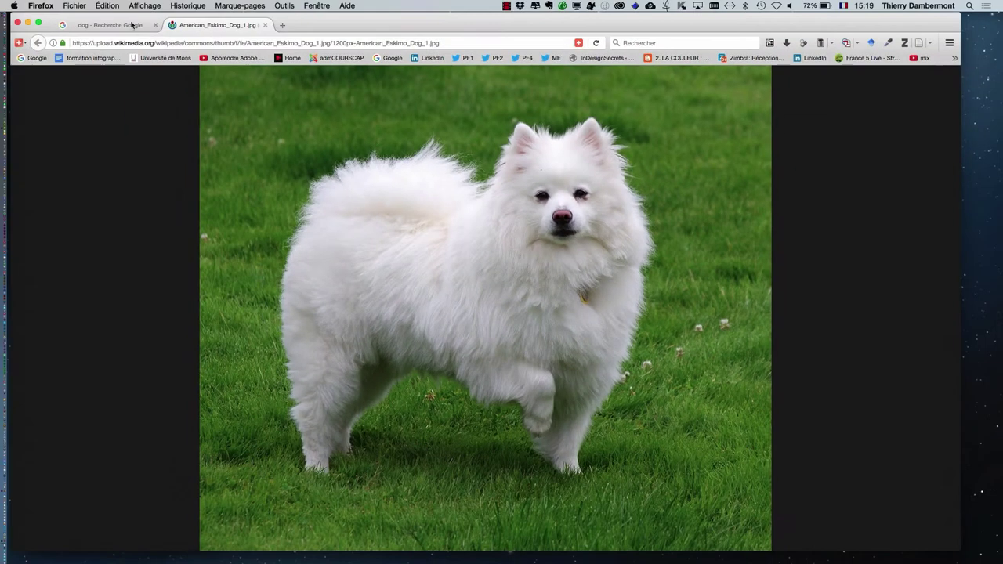
left_click(118, 28)
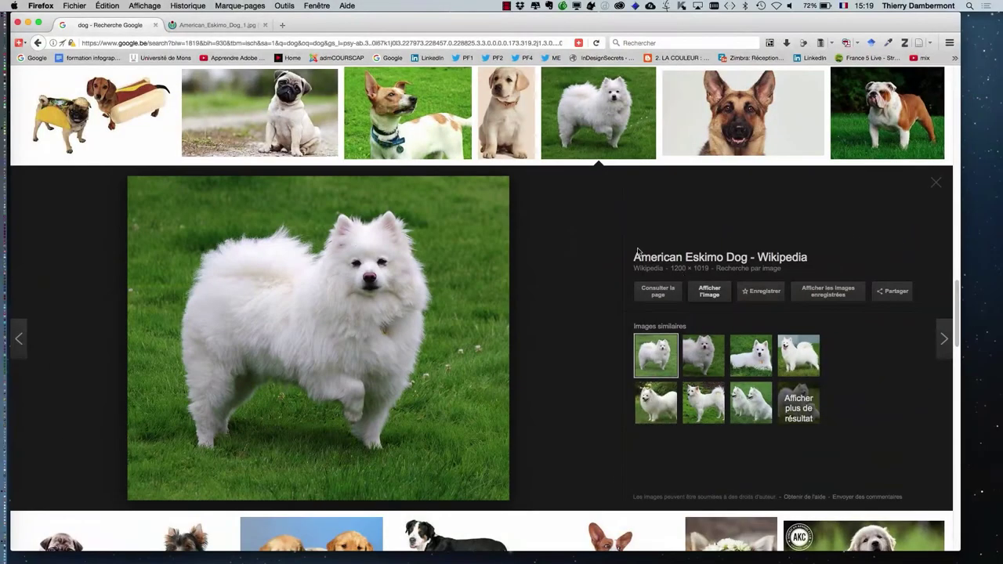
left_click(223, 26)
mouse_move(574, 264)
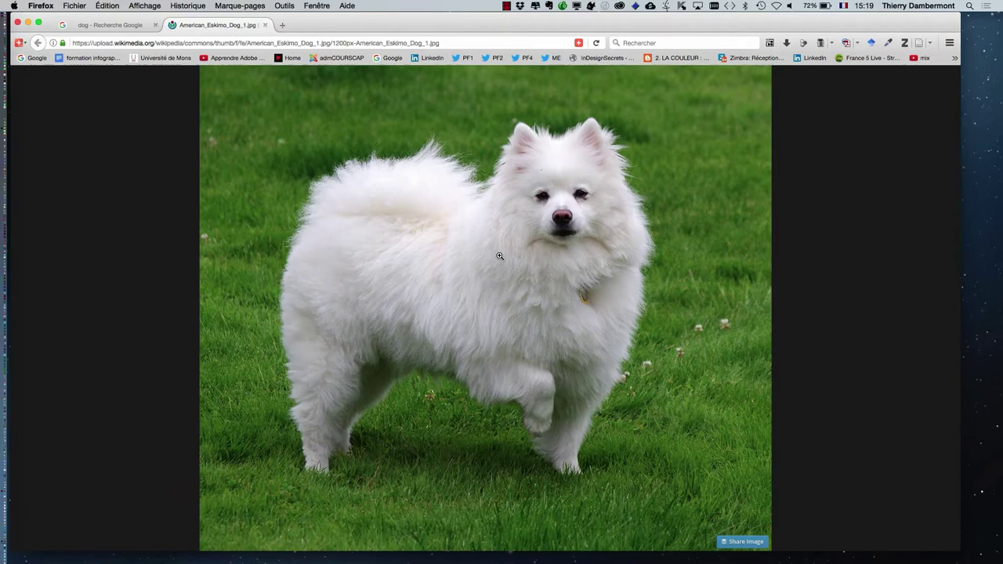
Save the photo as American_Eskimo_Dog_1.jpg in JOUR 2 PHOTOSHOP MASTER TRANSMEDIA, then hide Firefox
right_click(498, 254)
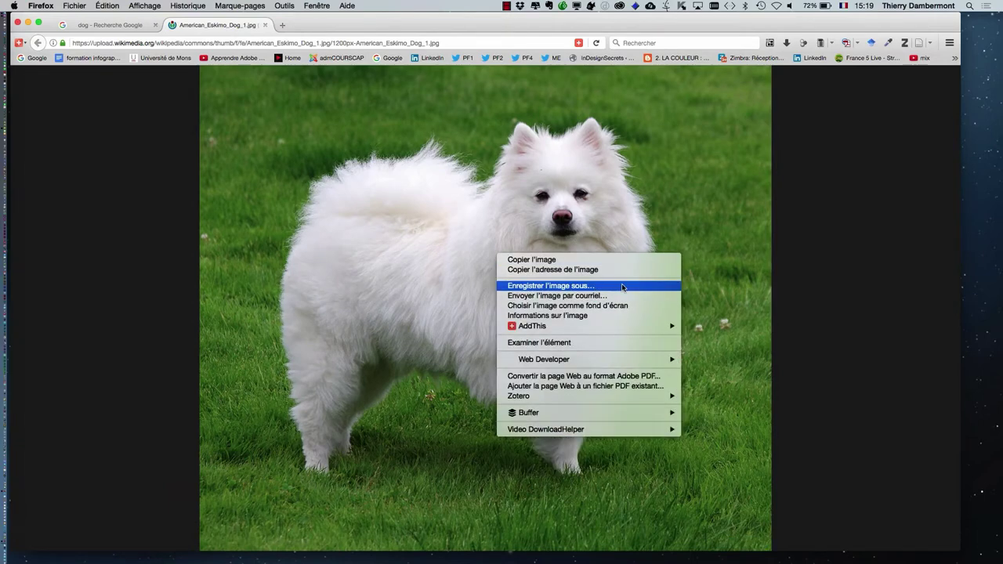
left_click(623, 287)
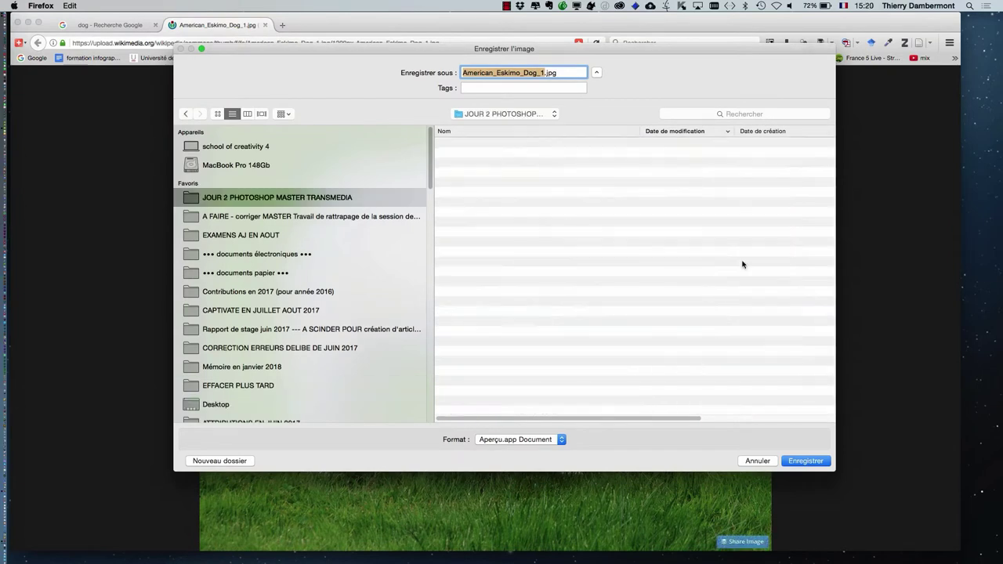
left_click(812, 462)
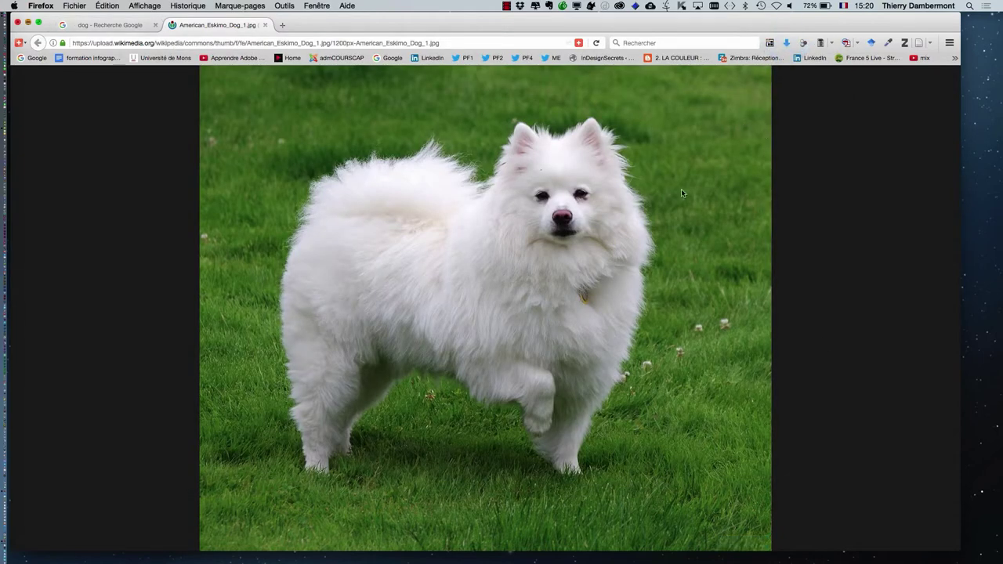
key("super+m")
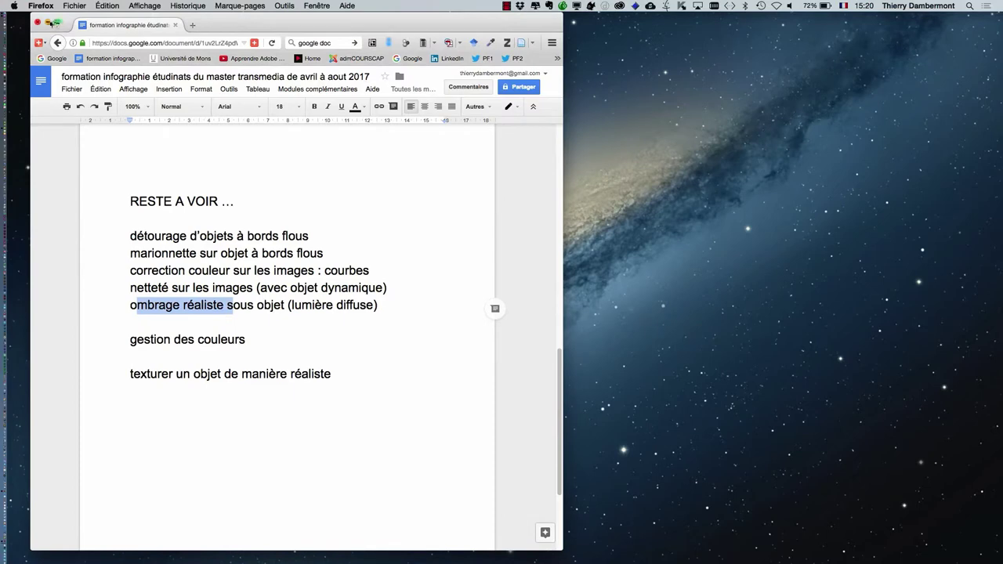
Minimise the Google Docs course notes window
left_click(48, 22)
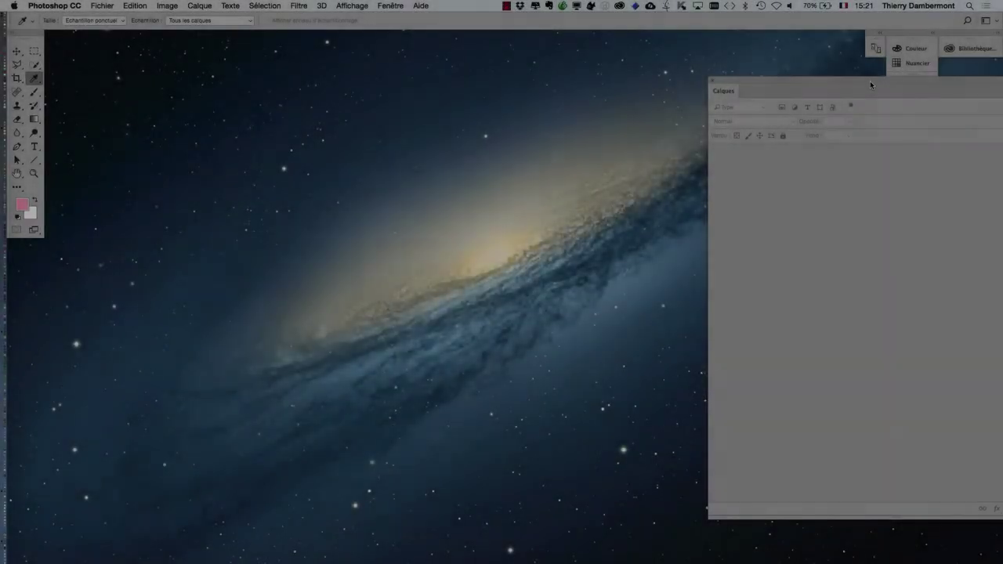
Pull the Layers panel group off the screen edge, shrink it and move it toward the middle
left_click_drag(870, 80, 549, 81)
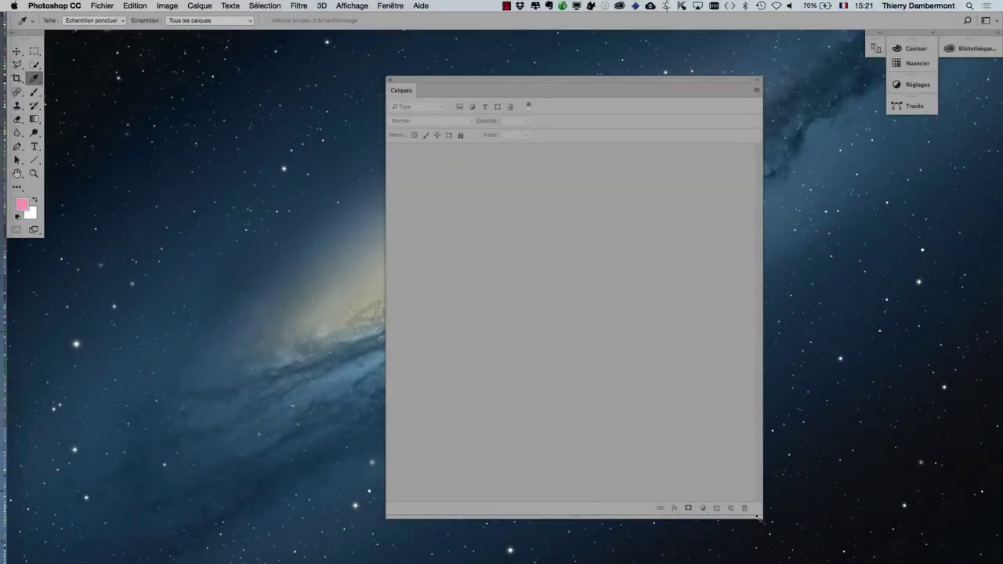
left_click_drag(761, 518, 597, 336)
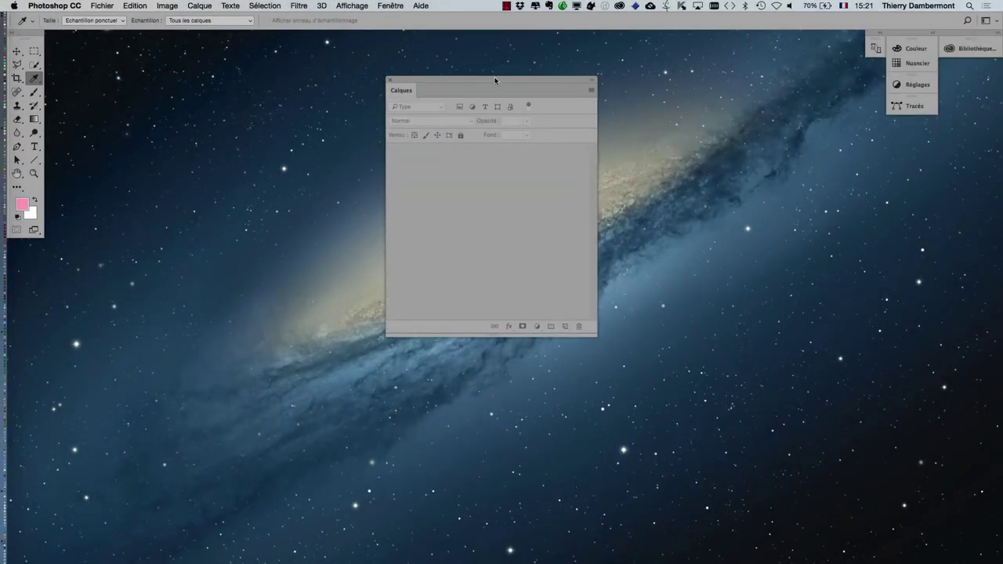
left_click_drag(495, 80, 704, 105)
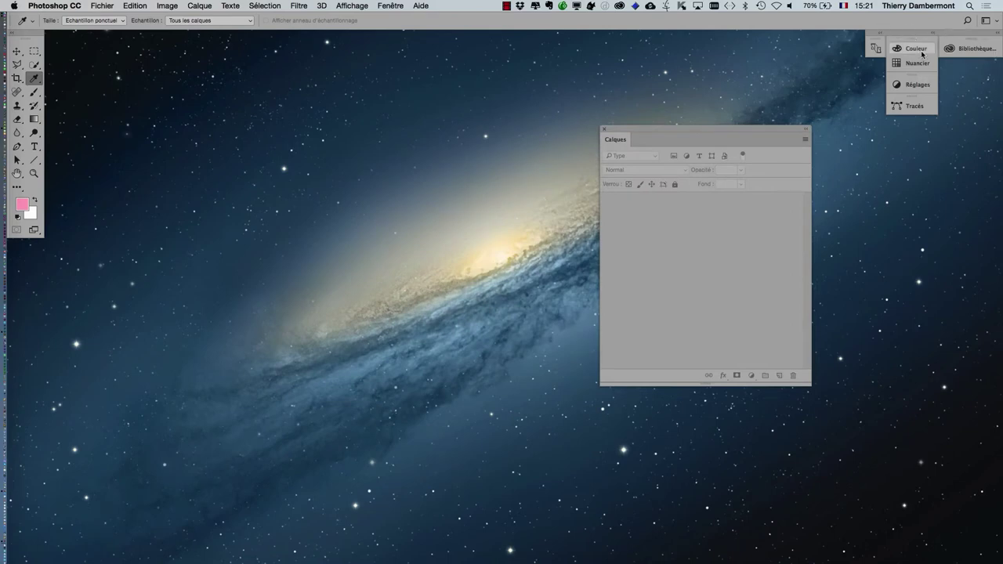
left_click_drag(904, 37, 493, 85)
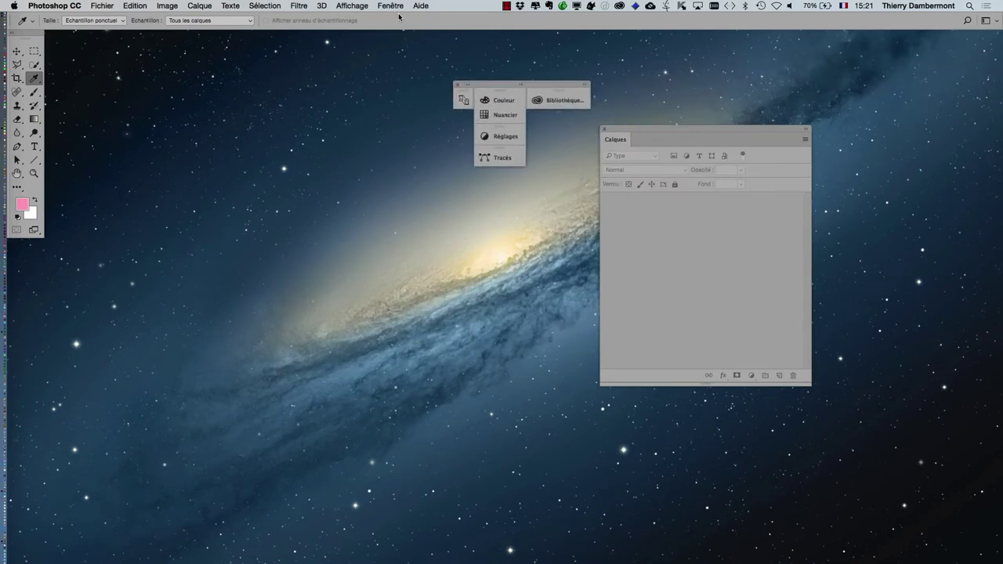
Reset the workspace to its default Essentials layout and float the toolbox free of its dock
left_click(389, 5)
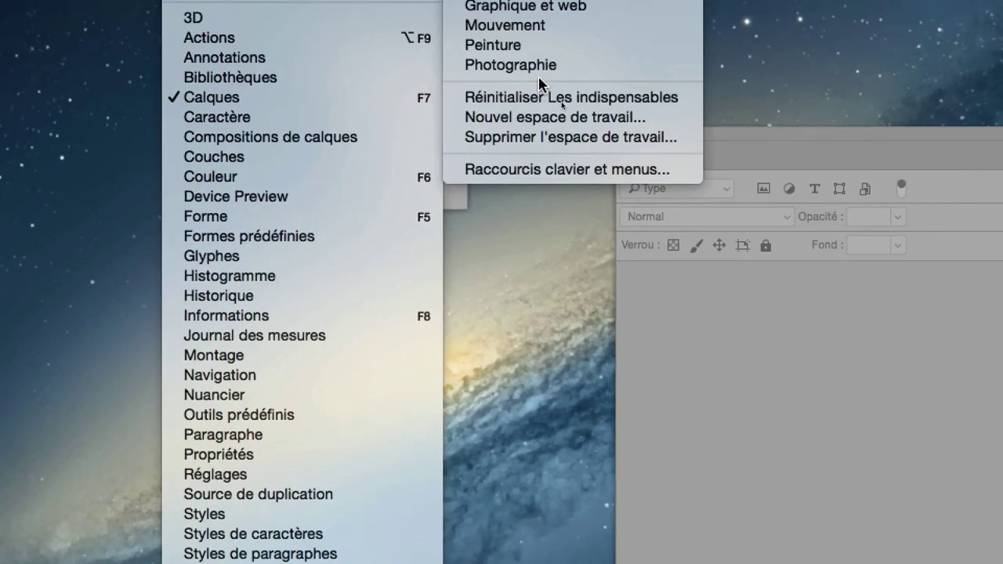
left_click(603, 190)
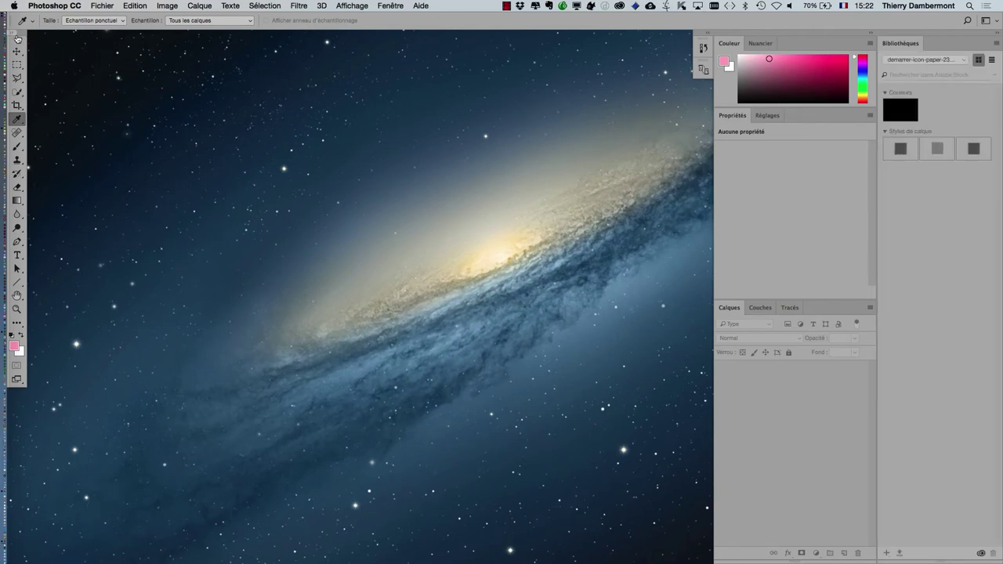
left_click_drag(21, 37, 41, 49)
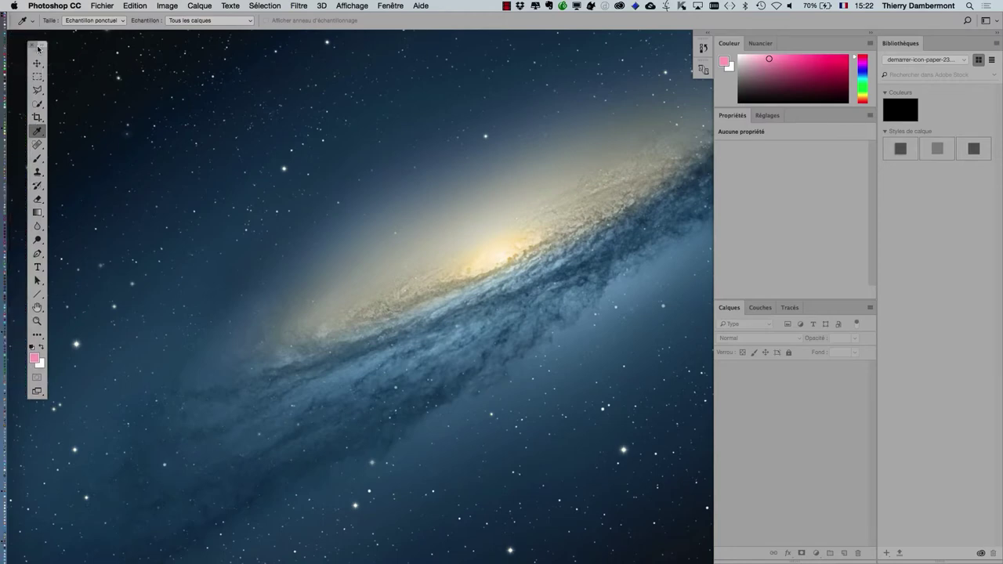
Open American_Eskimo_Dog_1.jpg from the JOUR 2 PHOTOSHOP MASTER TRANSMEDIA folder in Photoshop
key("super+Tab")
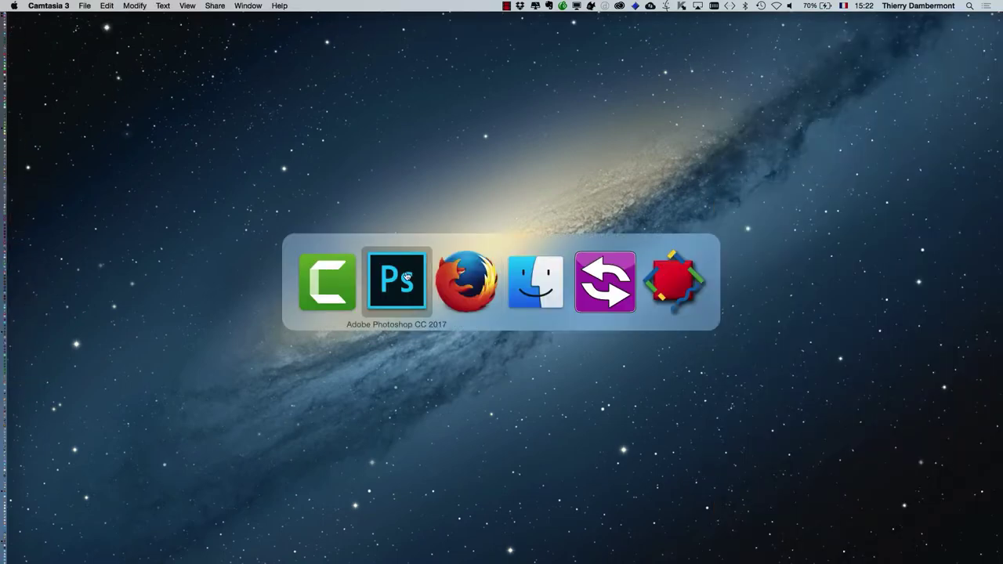
left_click(99, 8)
left_click(108, 29)
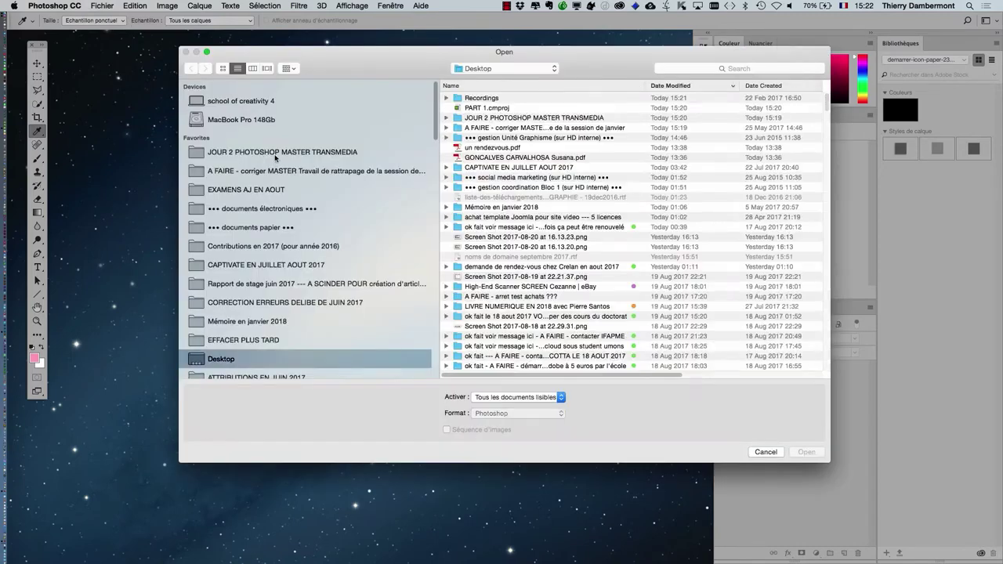
left_click(275, 156)
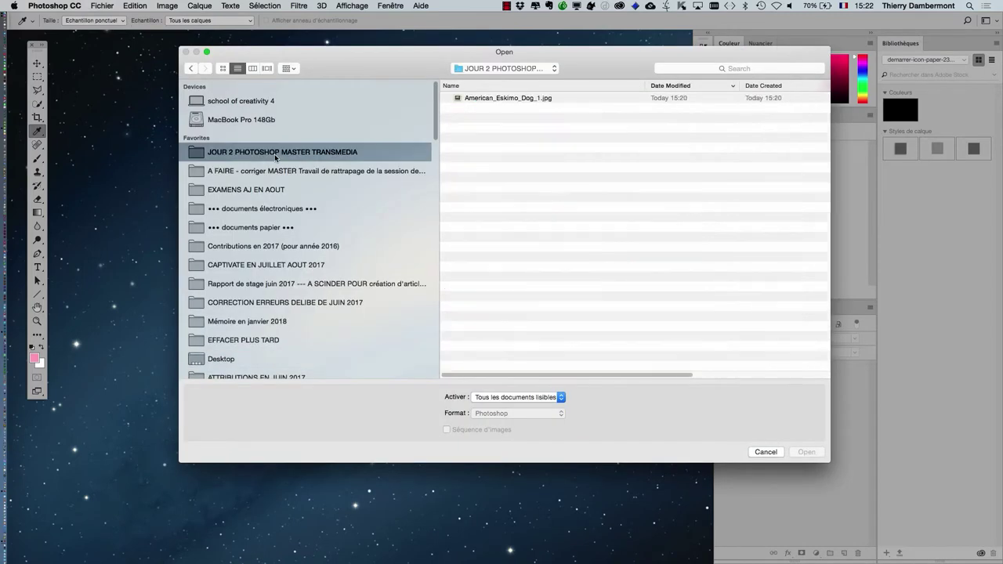
left_click(492, 100)
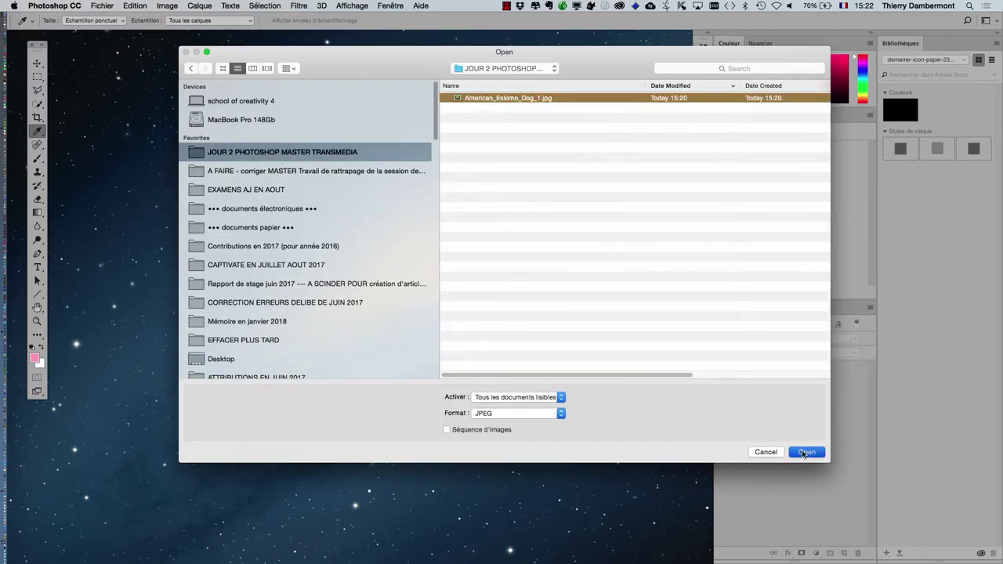
left_click(800, 452)
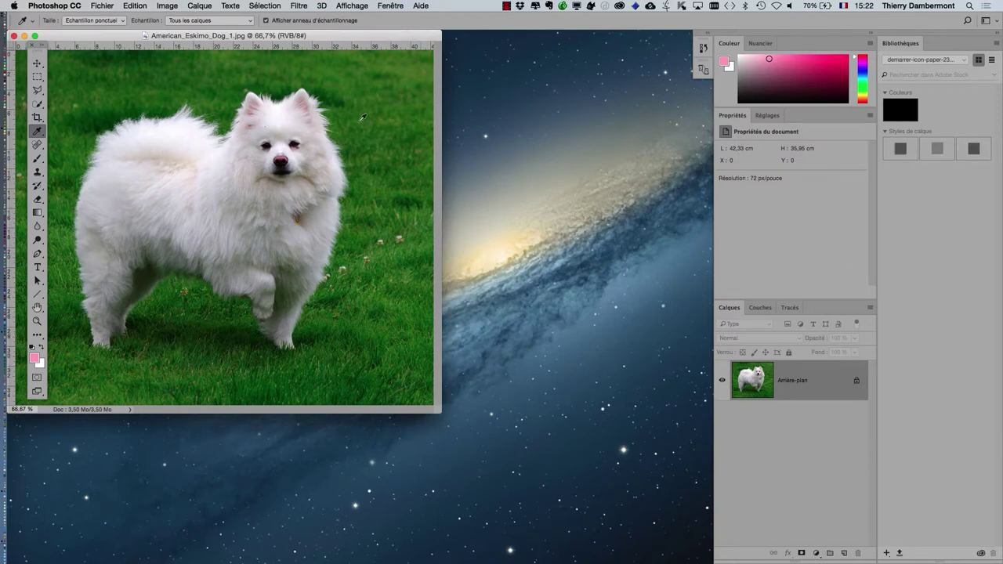
mouse_move(327, 36)
left_mouse_down()
mouse_move(485, 74)
mouse_move(395, 73)
left_mouse_up()
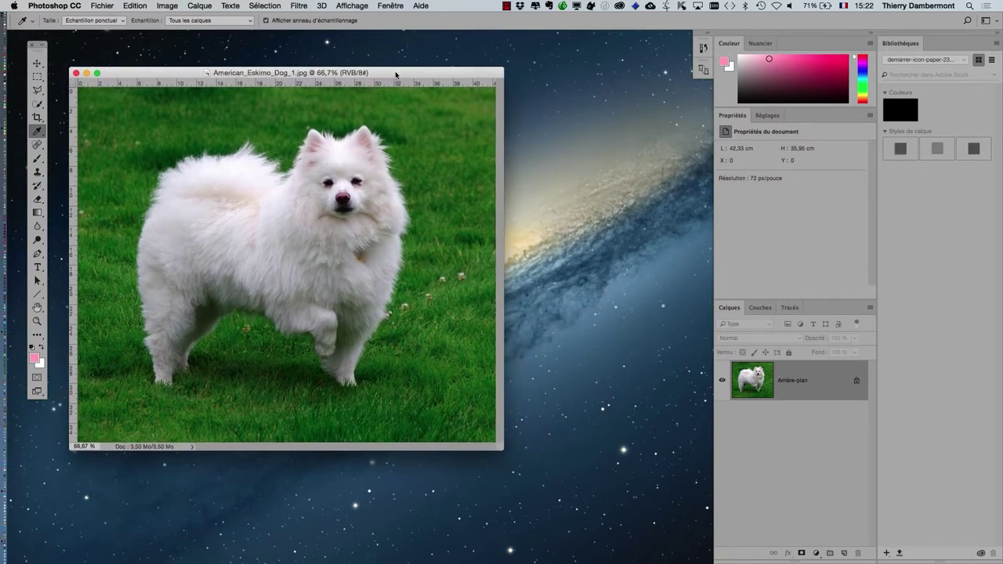
Bring up Firefox's window with the original dog image and narrow it
key("super+Tab")
key("super+Tab")
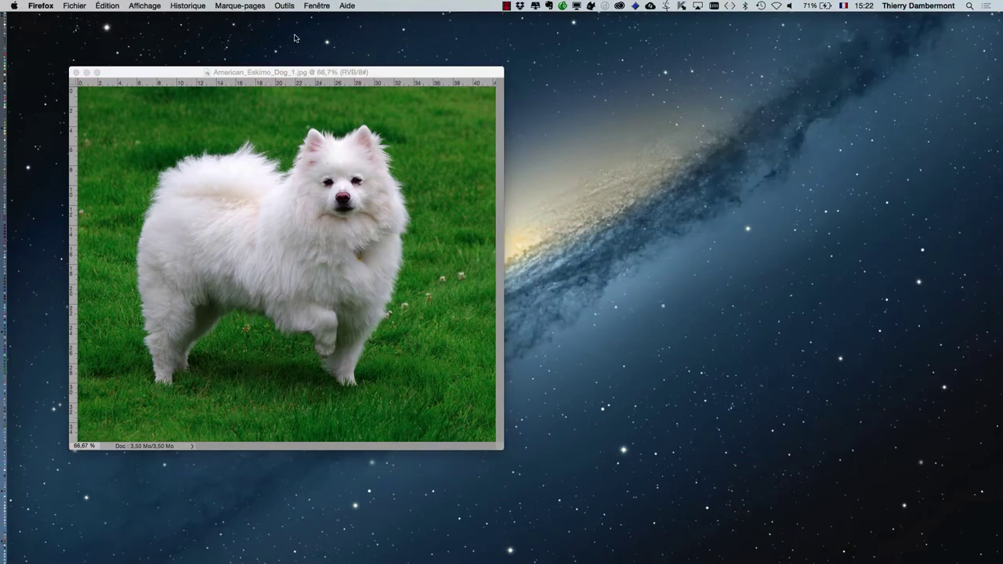
left_click(325, 7)
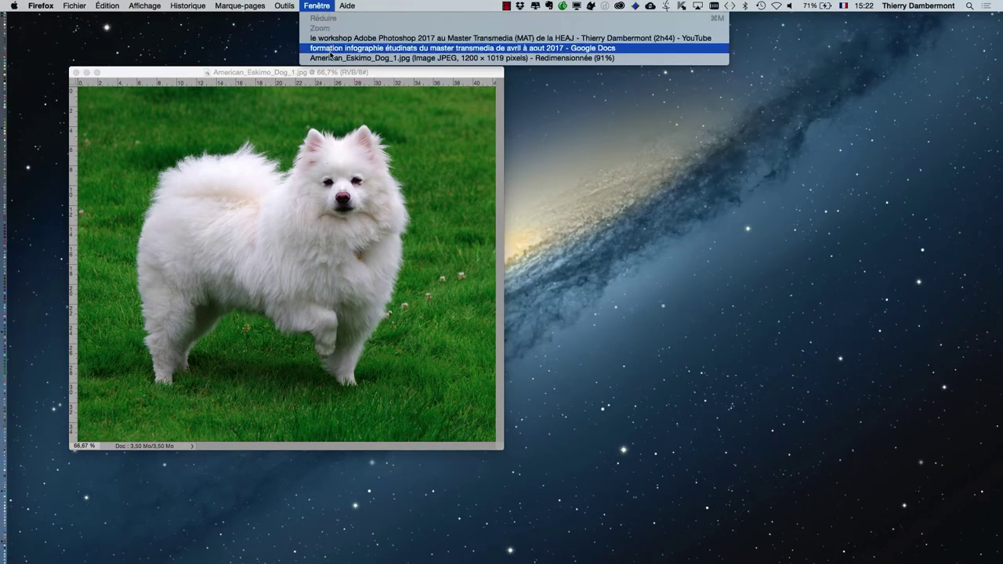
left_click(329, 58)
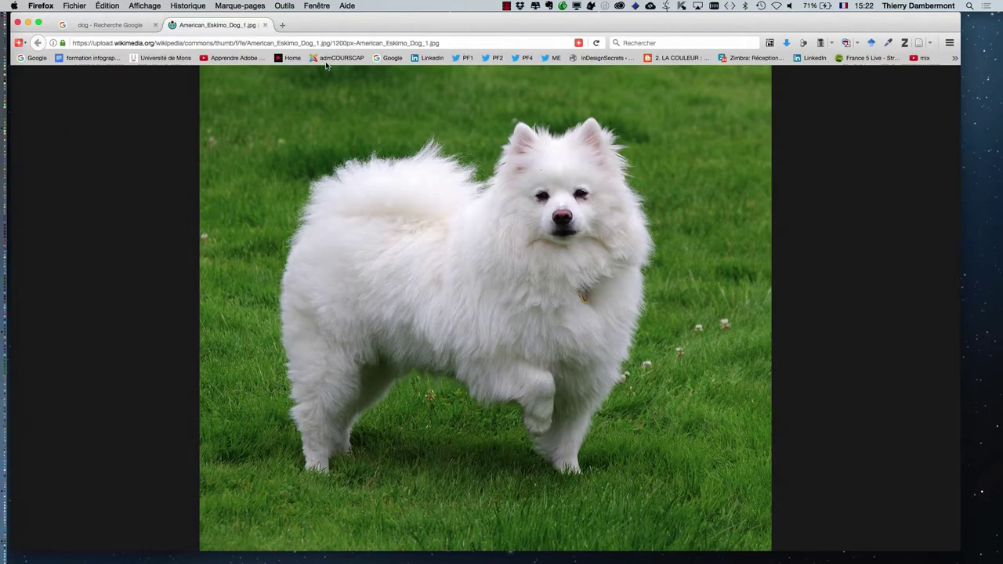
left_click_drag(954, 547, 535, 496)
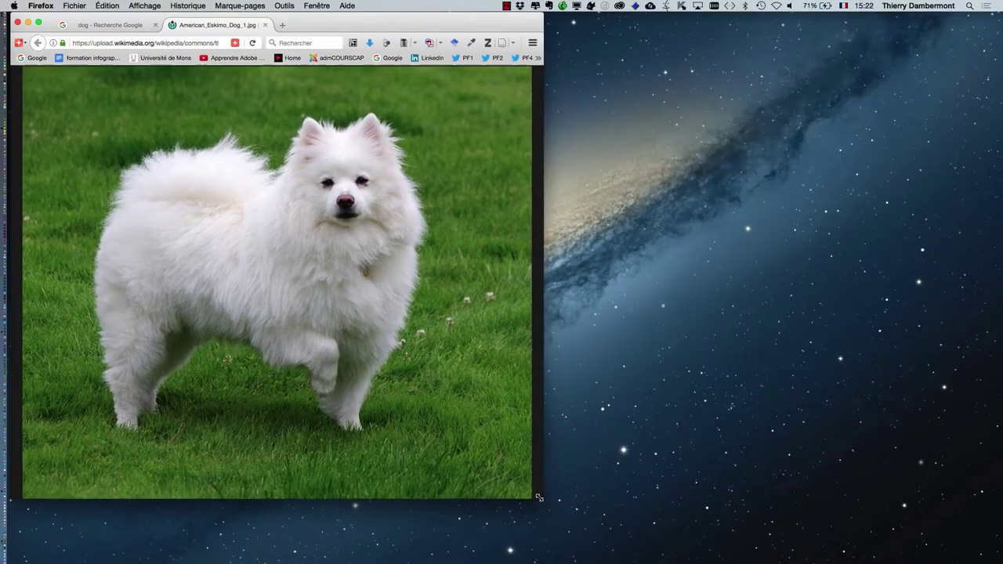
Shrink the Firefox window beside Photoshop's dog photo and bring the Photoshop document forward
left_click_drag(328, 33, 761, 53)
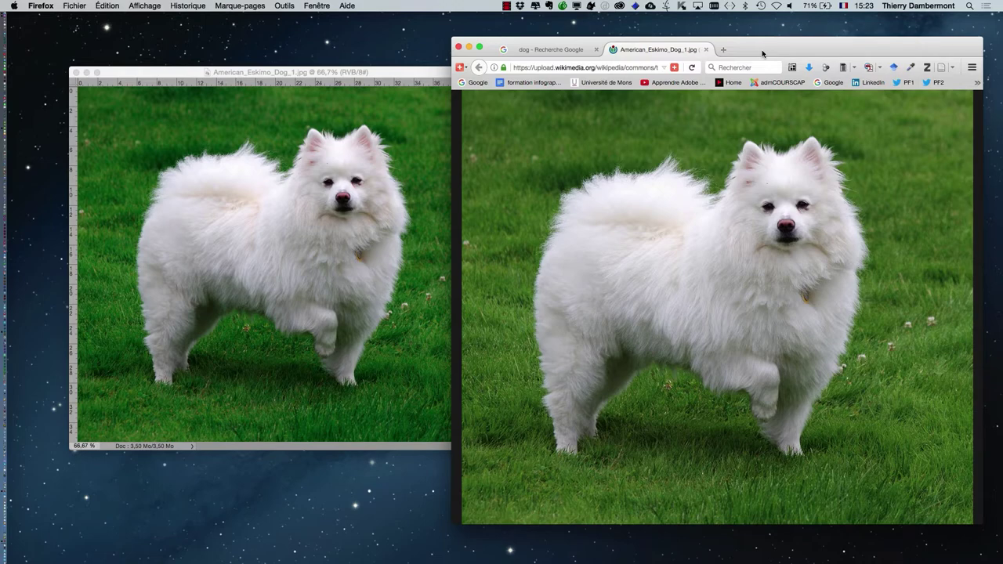
left_click(365, 74)
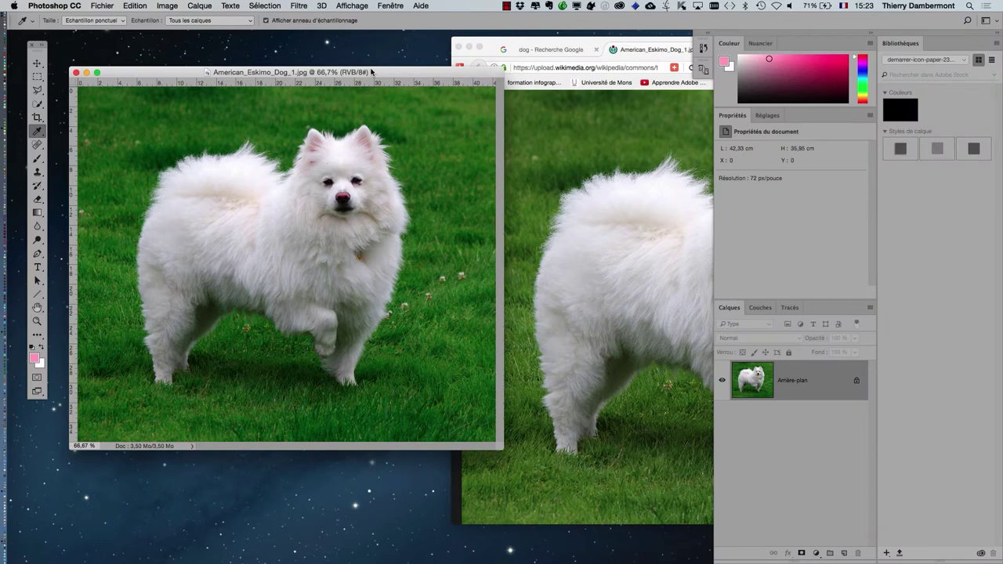
mouse_move(371, 72)
left_mouse_down()
mouse_move(371, 97)
mouse_move(373, 47)
left_mouse_up()
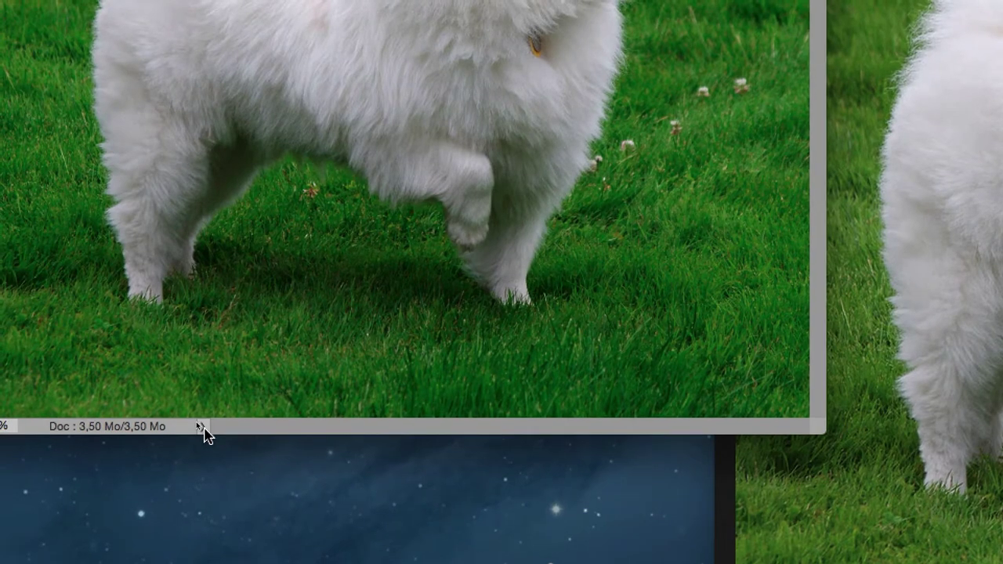
Set the status bar to Profil du document, revealing untagged RGB (8bpc)
left_click(201, 427)
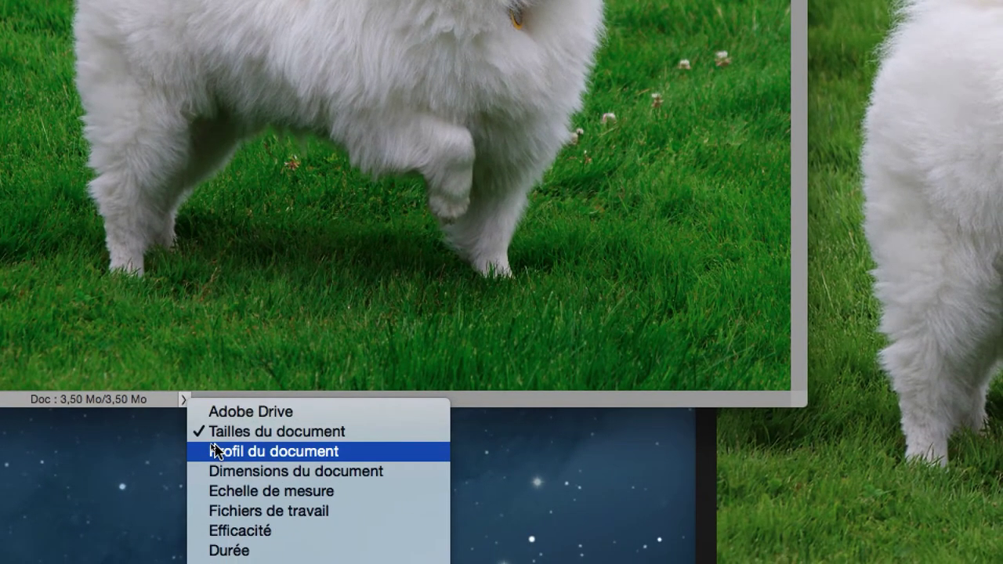
left_click(227, 478)
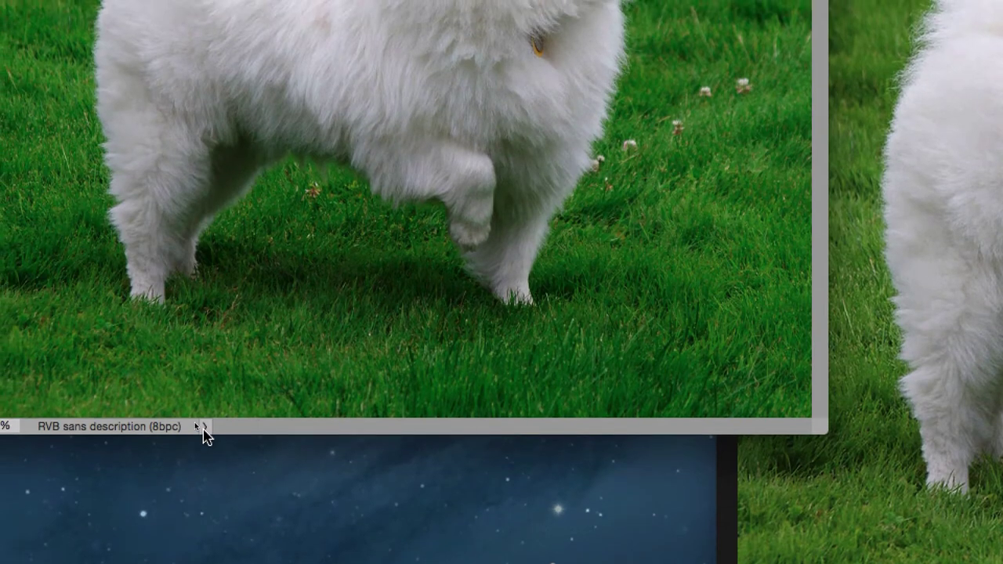
left_click(190, 406)
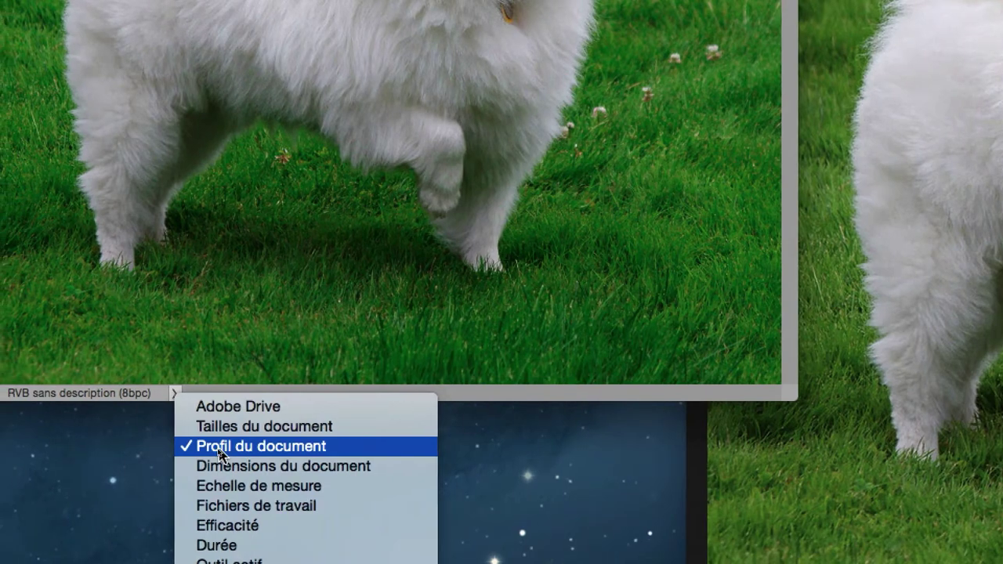
left_click(221, 453)
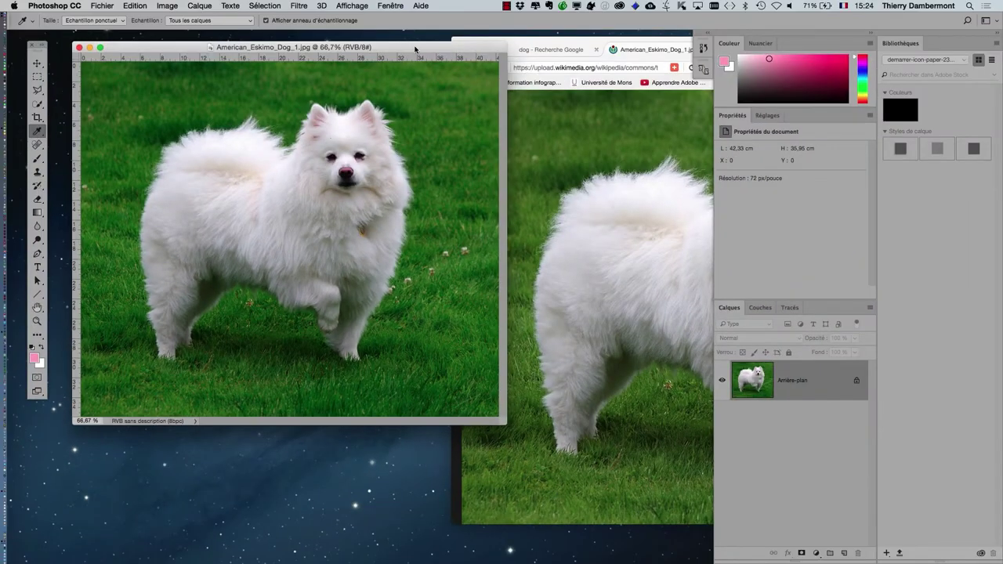
left_click_drag(416, 48, 400, 48)
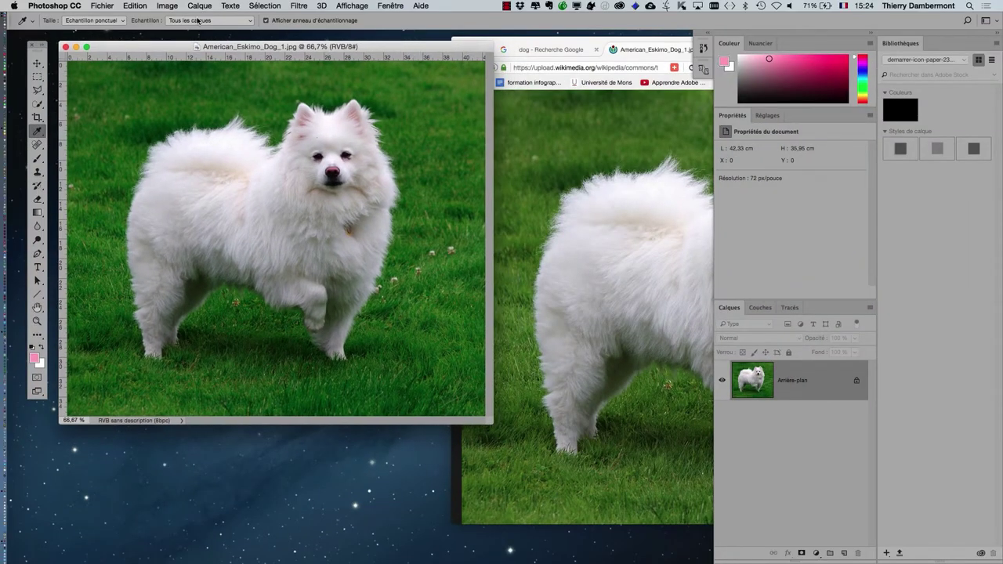
Assign the sRGB IEC61966-2.1 profile via Attribuer un profil, comparing with Aperçu before confirming
left_click(142, 8)
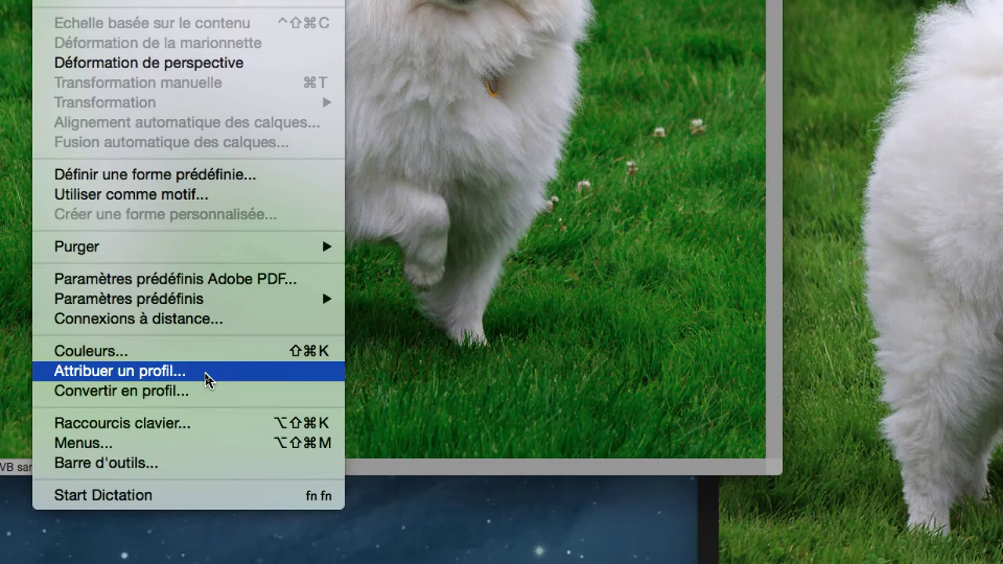
left_click(205, 374)
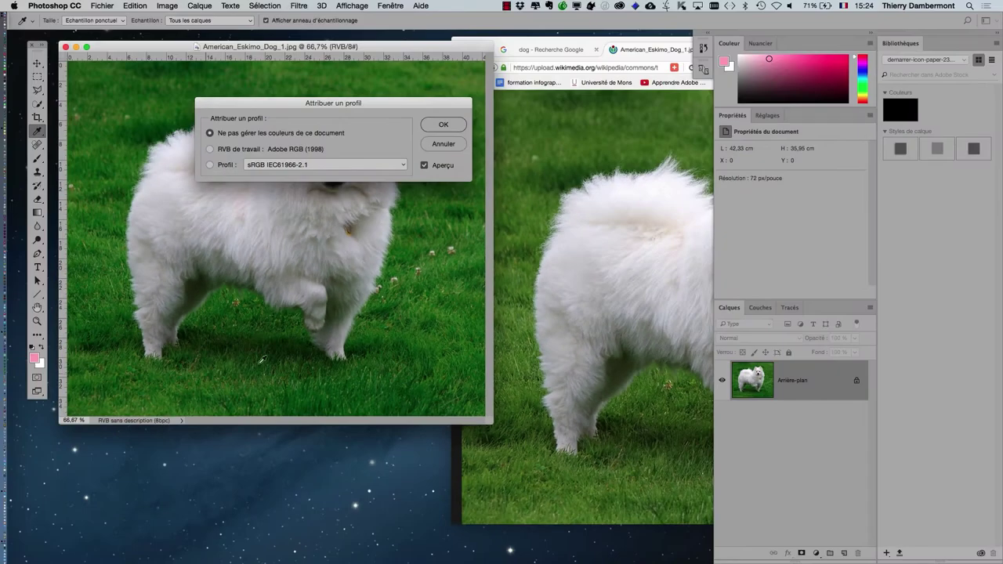
mouse_move(279, 105)
left_mouse_down()
mouse_move(500, 262)
mouse_move(506, 291)
left_mouse_up()
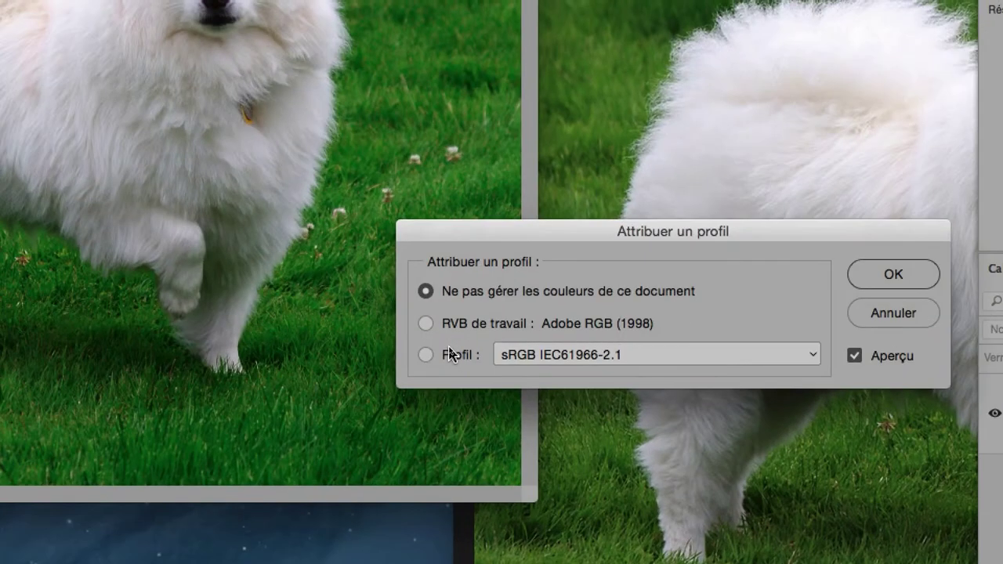
left_click(449, 351)
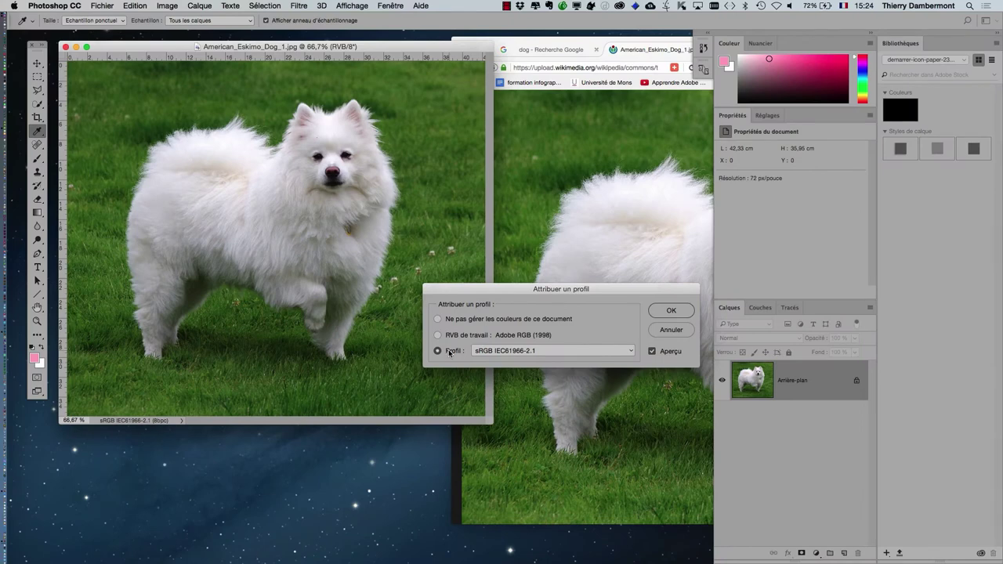
left_click_drag(645, 295, 392, 452)
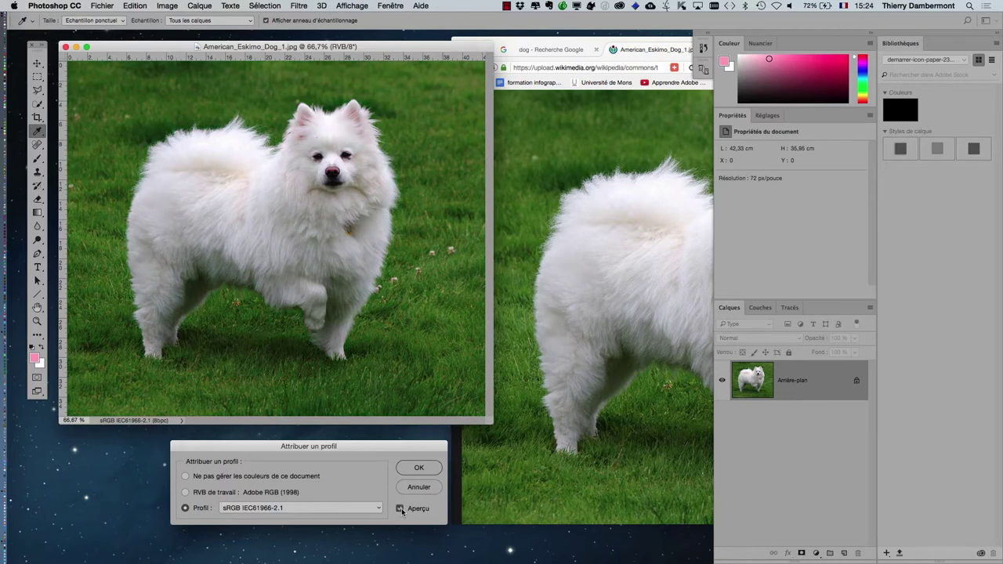
left_click(400, 508)
left_click(400, 507)
left_click(417, 468)
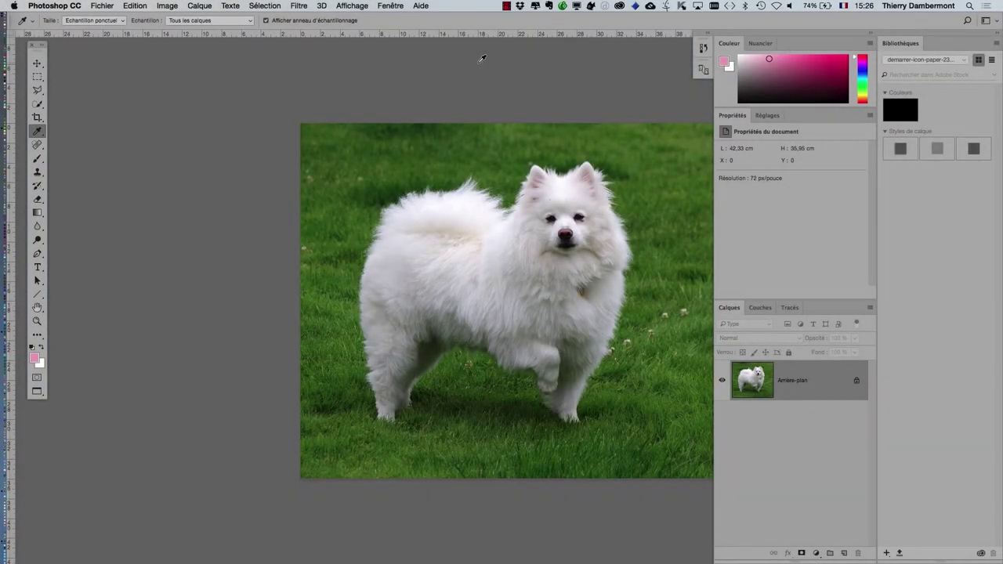
Pan the dog photo, then zoom in with the Zoom tool and reposition the enlarged view
left_click_drag(580, 247, 403, 210)
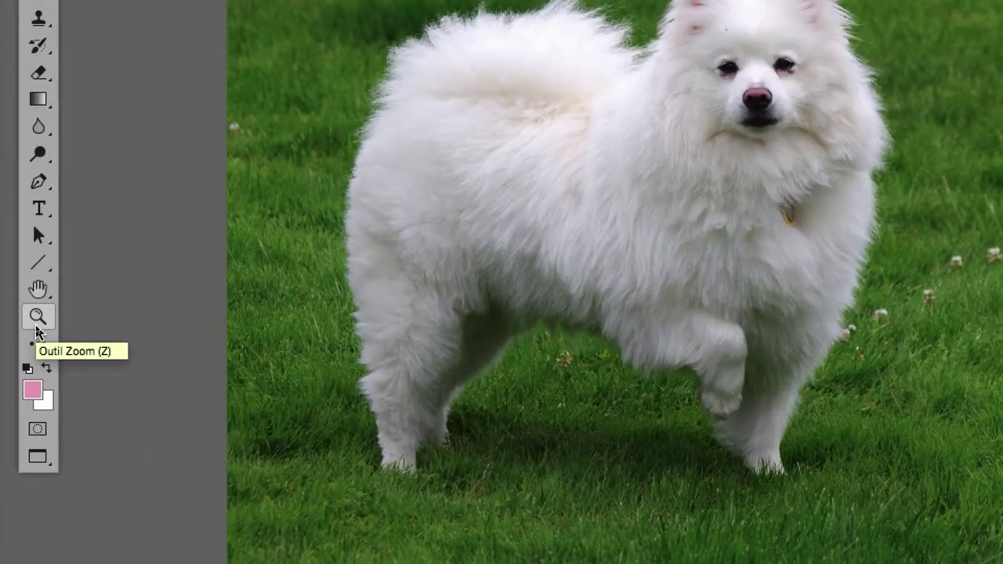
left_click(35, 327)
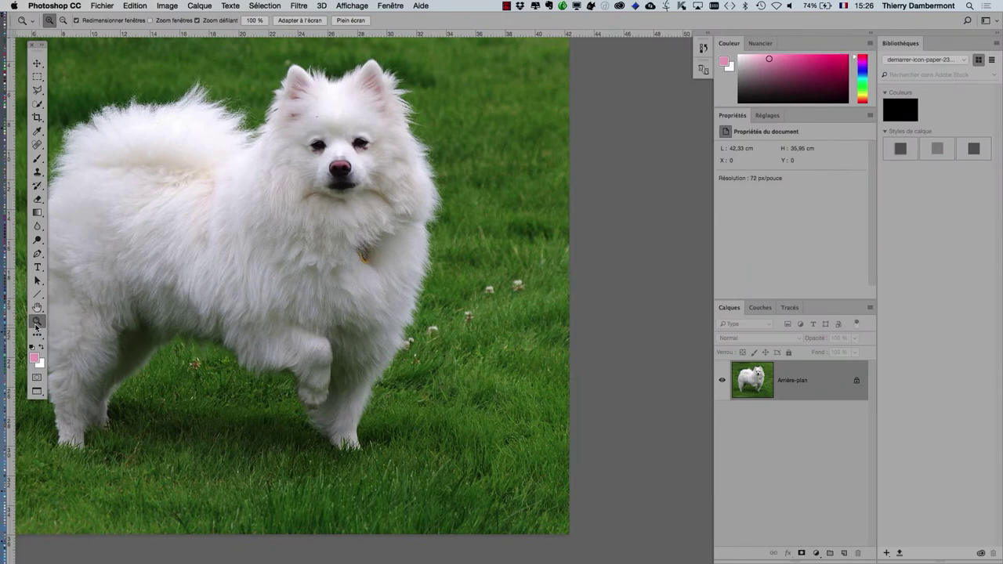
left_click(195, 217)
mouse_move(195, 217)
left_mouse_down()
mouse_move(402, 226)
mouse_move(303, 168)
mouse_move(330, 201)
left_mouse_up()
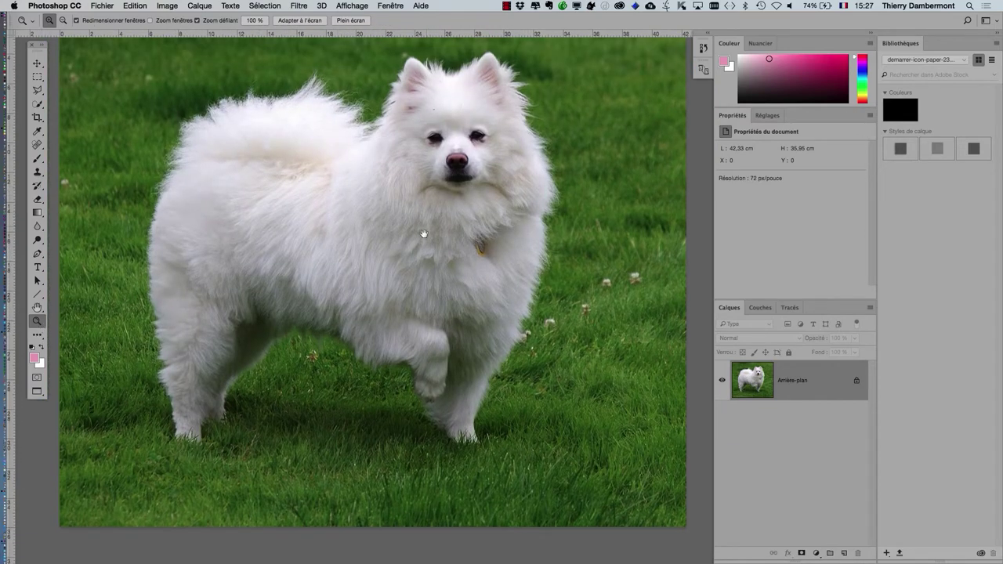
left_click_drag(422, 233, 407, 273)
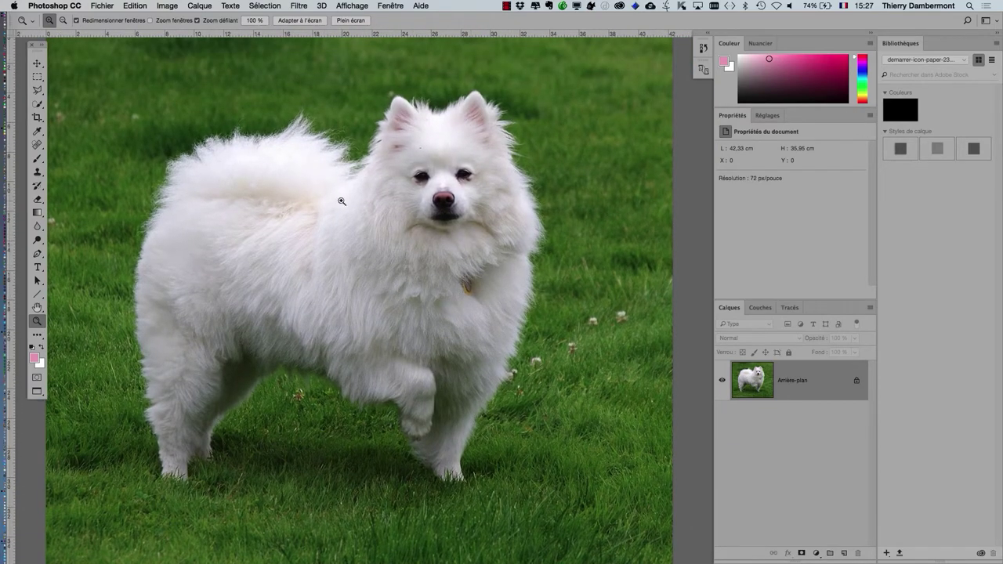
left_click_drag(399, 196, 421, 177)
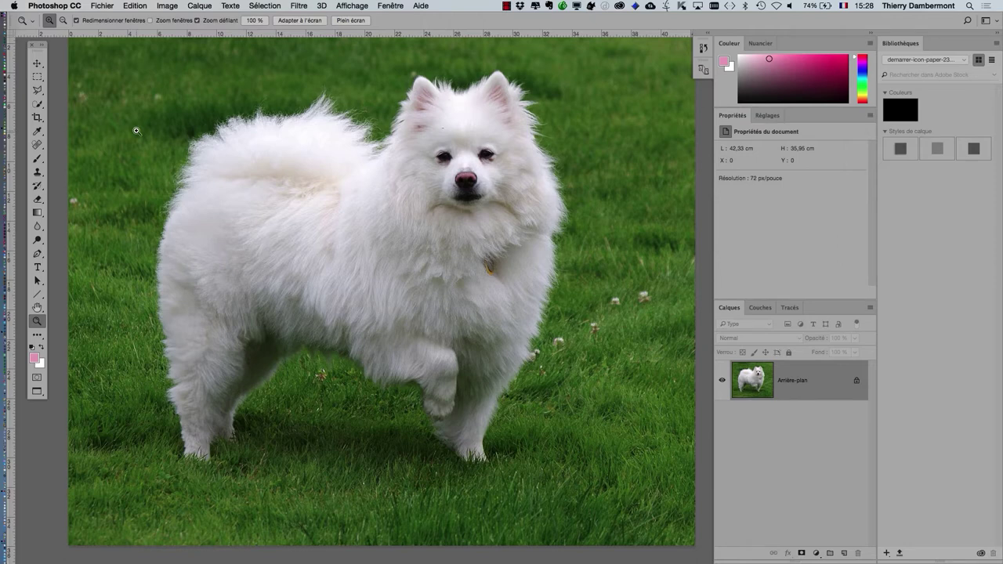
Bring the Google Docs notes window to the front
key("super+Tab")
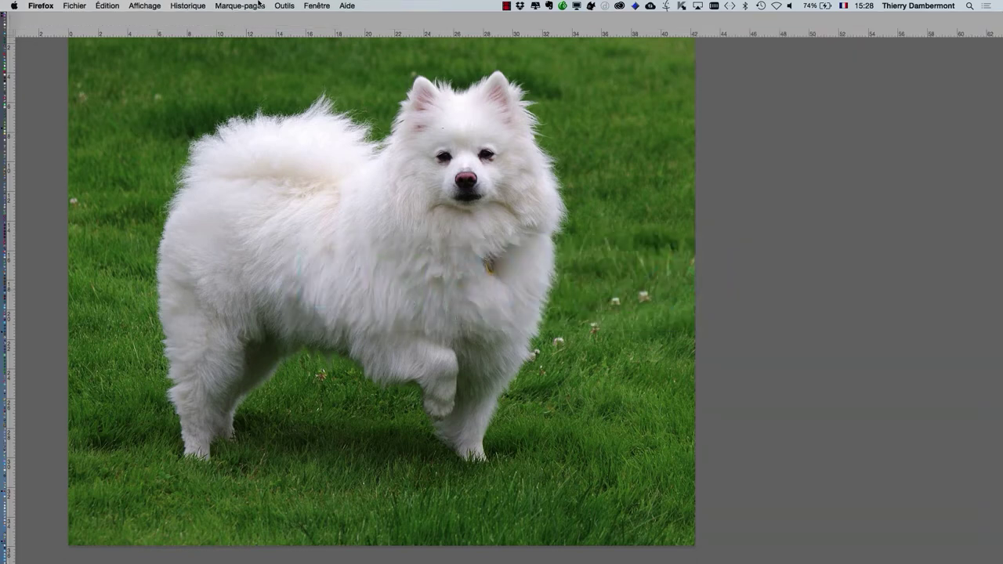
left_click(318, 6)
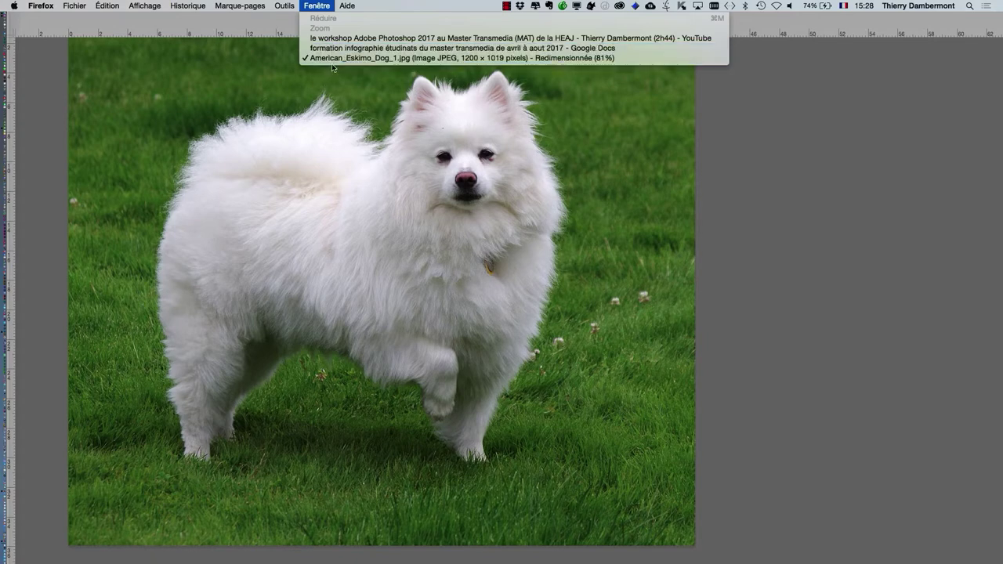
left_click(336, 38)
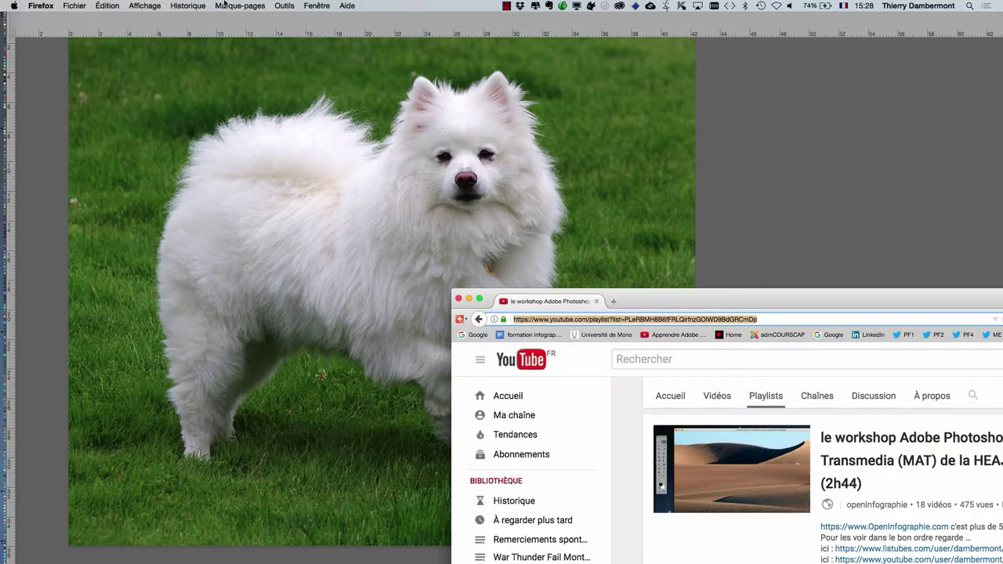
left_click(299, 5)
left_click(678, 317)
left_click(355, 370)
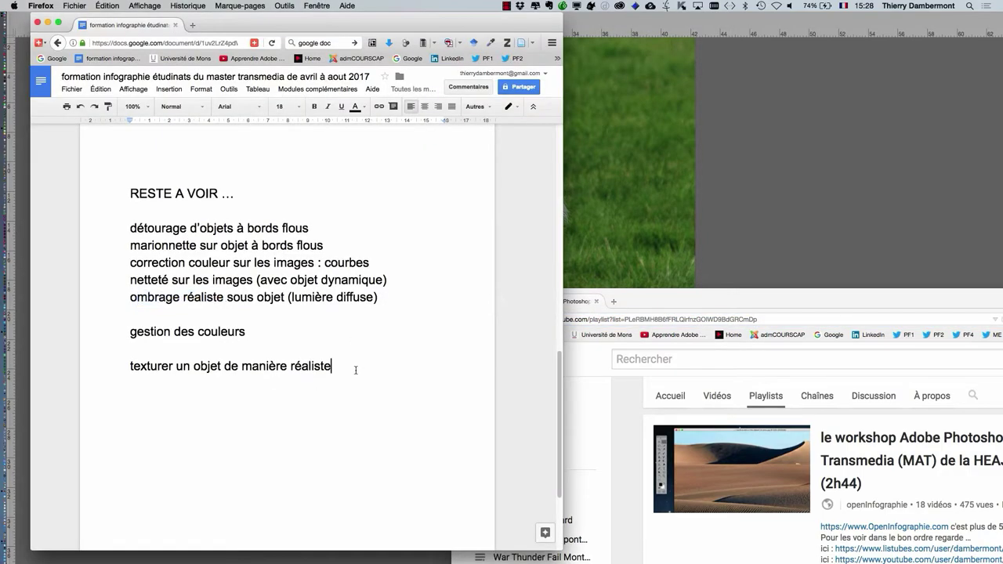
Add the line 'détourage sur objets complexes comme des arbres ou cheveux : la méthode de la couche alpha retravaillée'
key("Return")
key("Return")
type("détou")
type("rage sur ob")
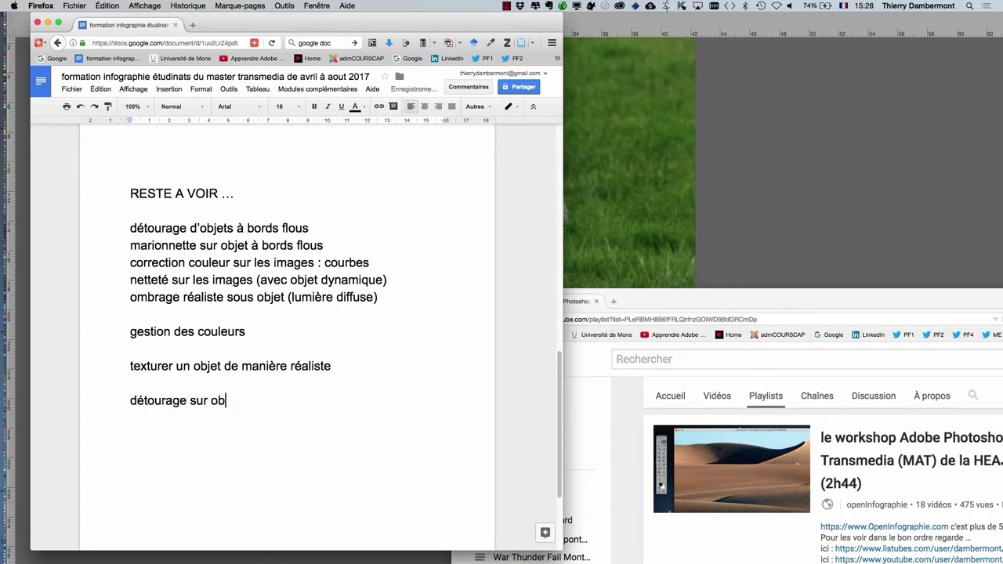
type("jets complexes ")
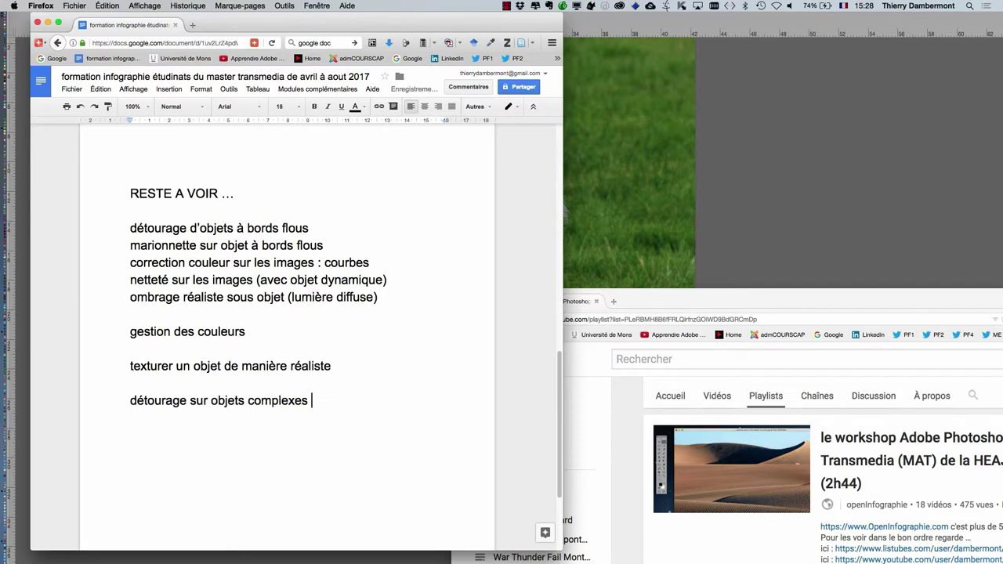
type("comme des arbres")
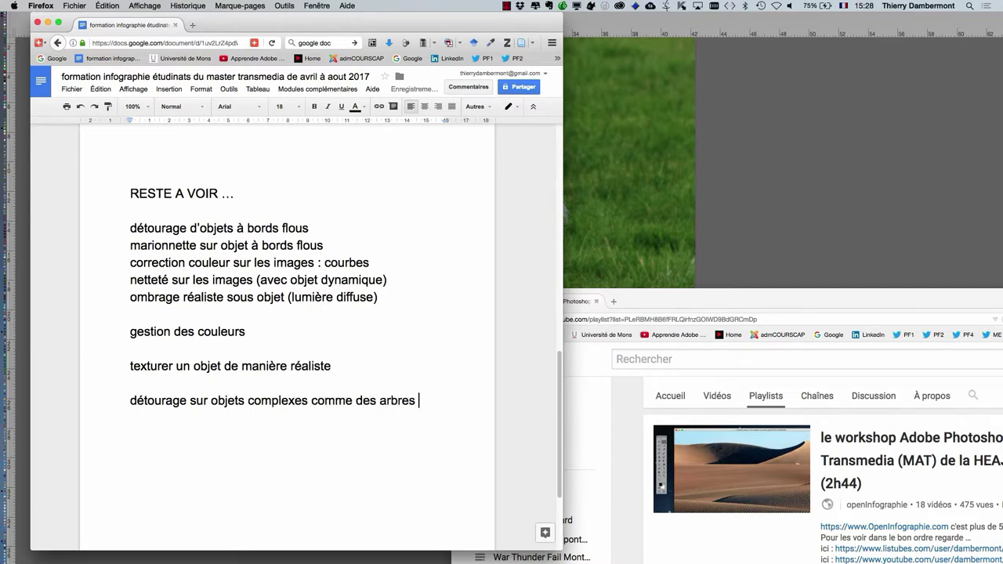
type(" ou cheveux")
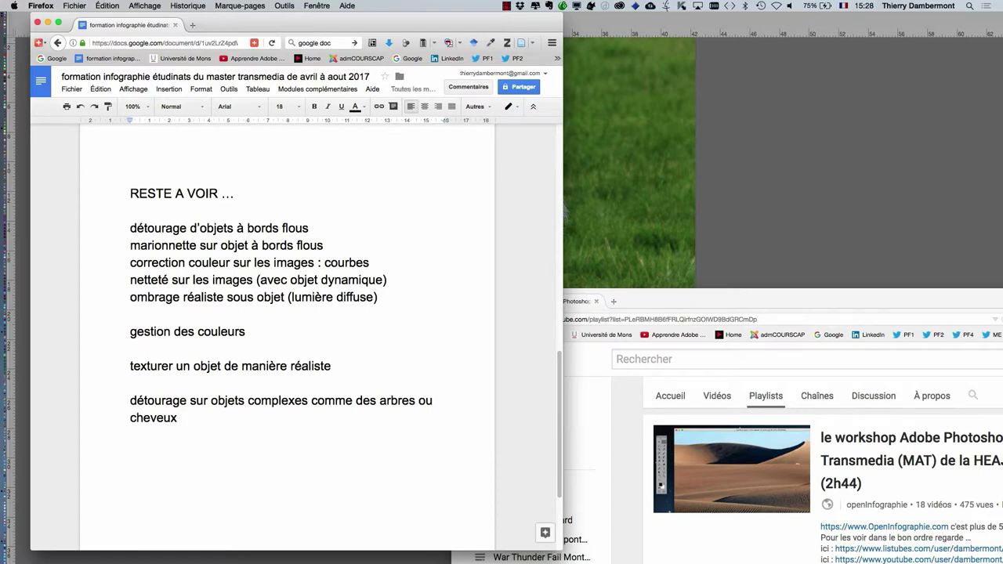
type(" : la méth")
type("ode de la couche alp")
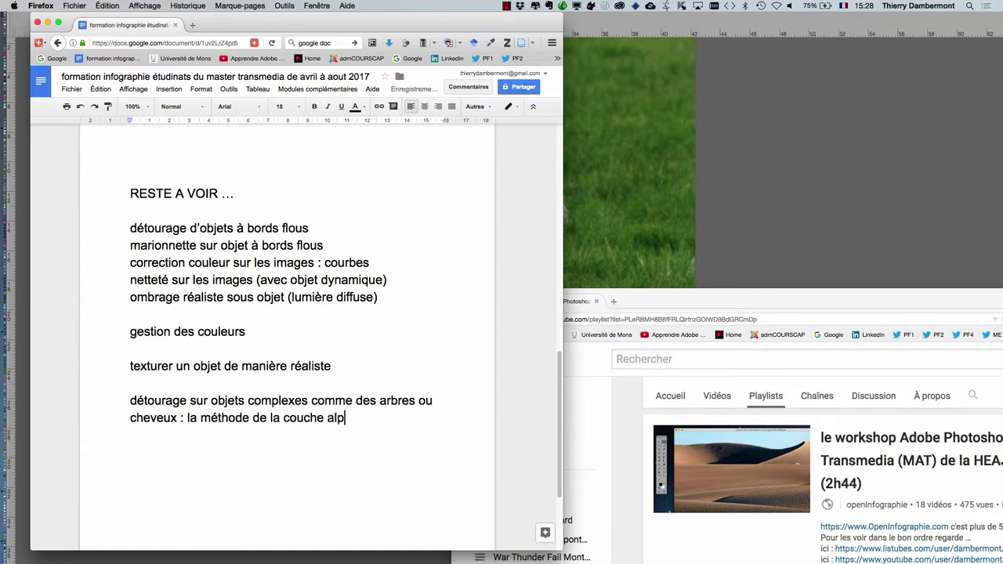
type("ha retravai")
type("llée")
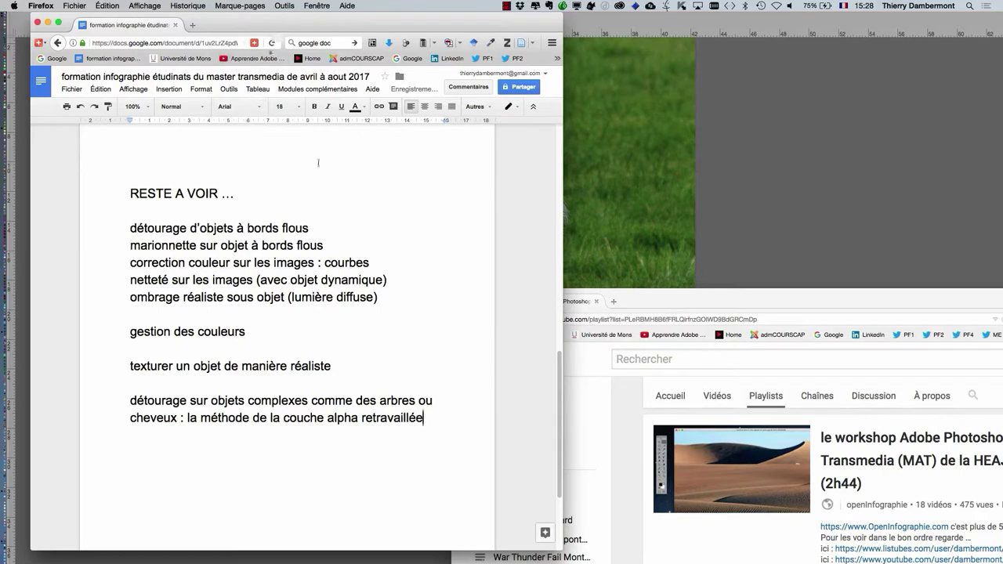
left_click_drag(217, 21, 244, 22)
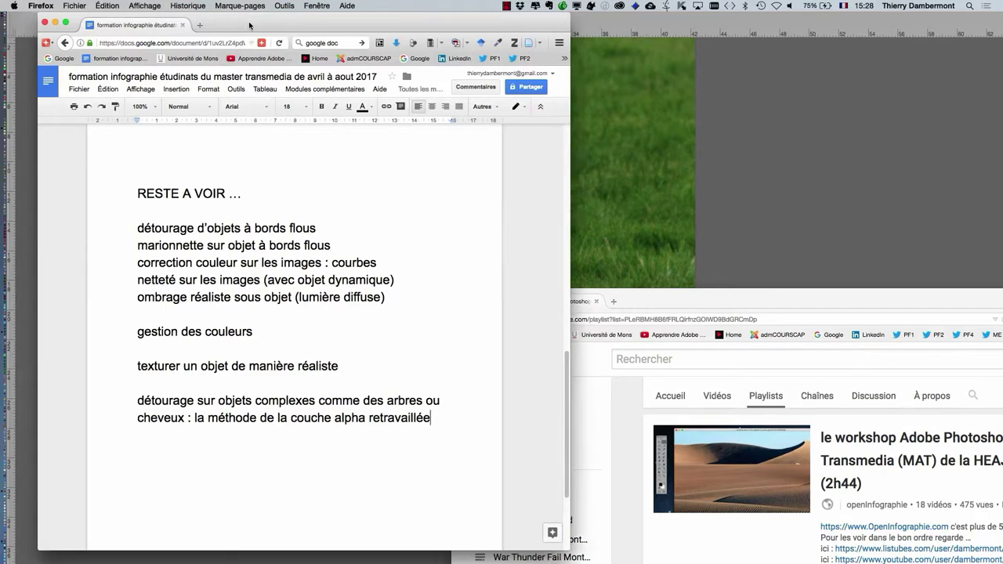
Return to the dog photo and set the toolbox to two columns, lower down the screen
left_click(625, 160)
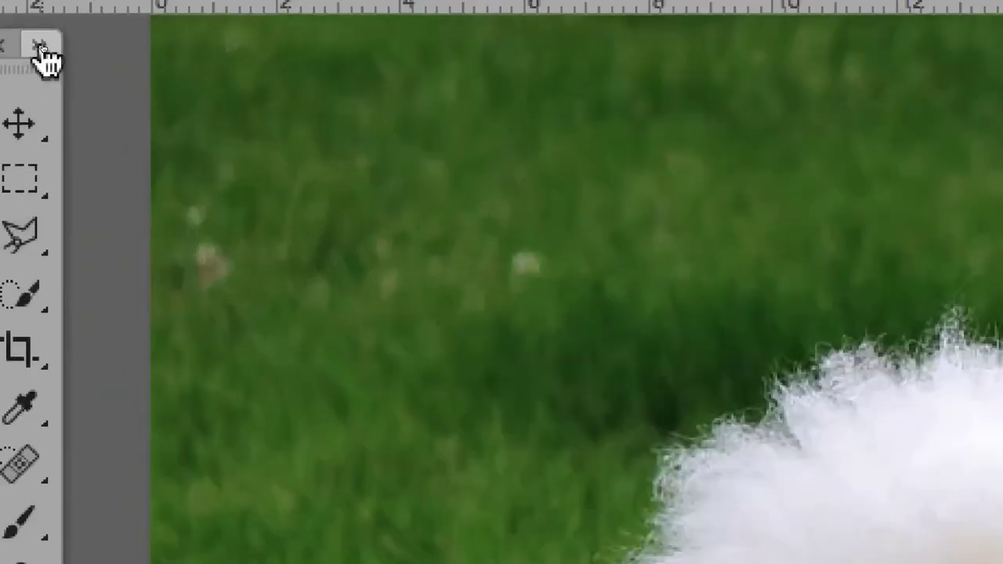
left_click(39, 47)
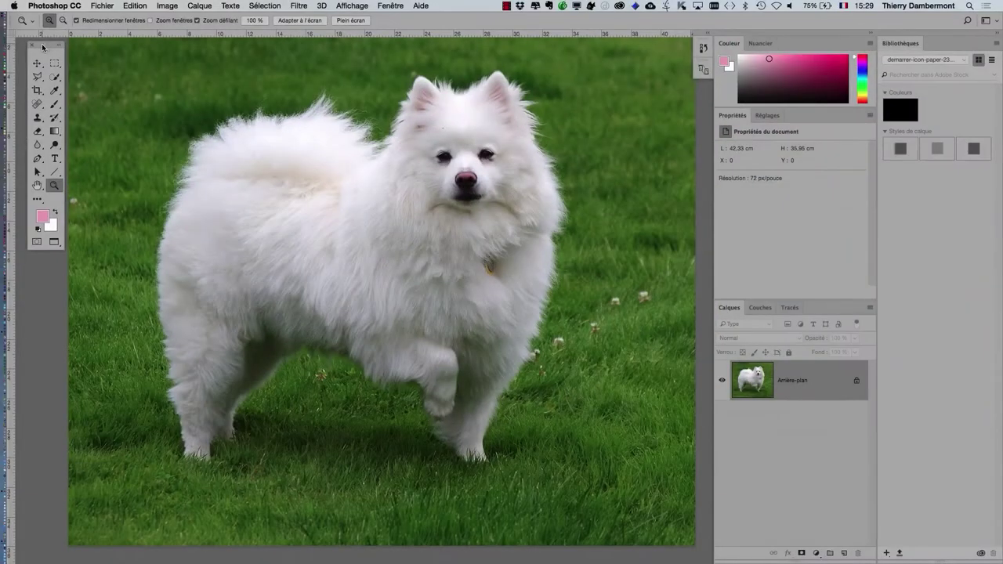
left_click_drag(42, 46, 57, 96)
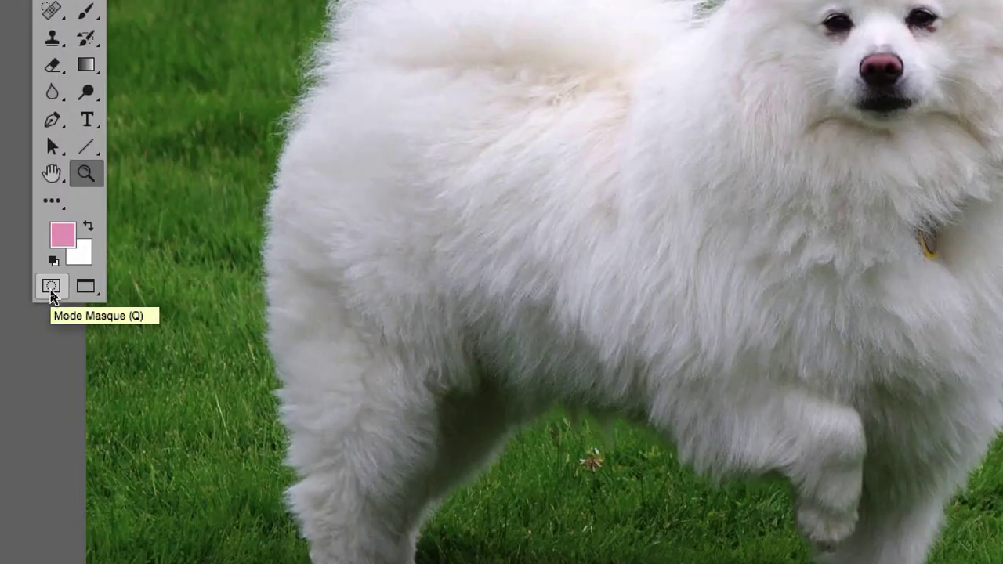
Switch the dog photo into Quick Mask mode
left_click(50, 292)
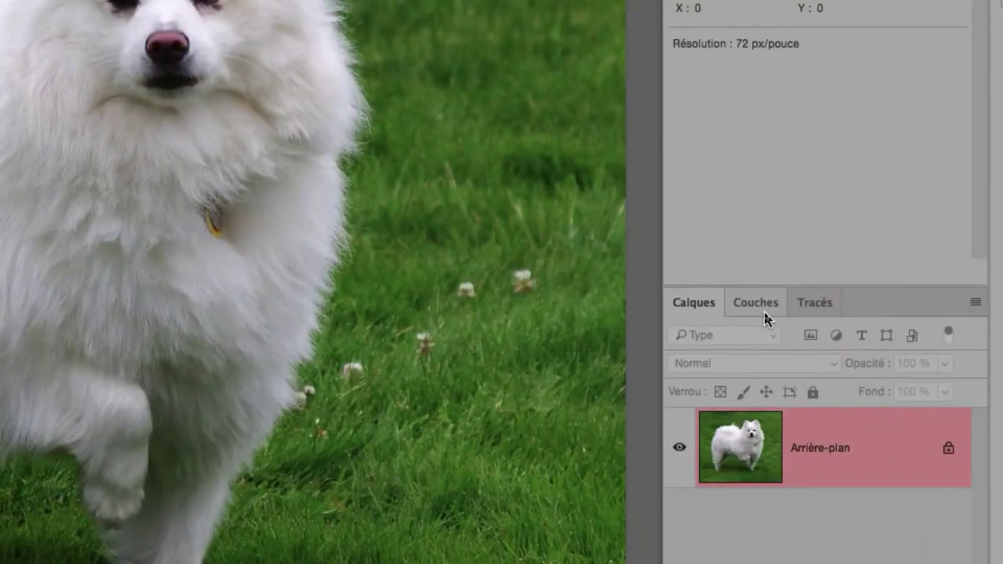
Delete the Masque channel in Couches, leaving only RVB, Rouge, Vert and Bleu
left_click(765, 318)
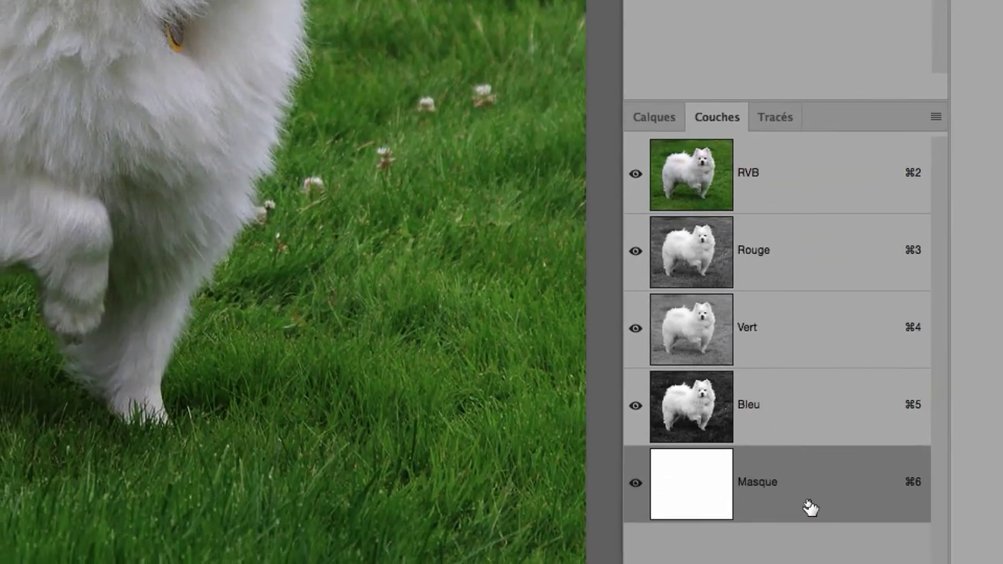
left_click_drag(809, 508, 812, 510)
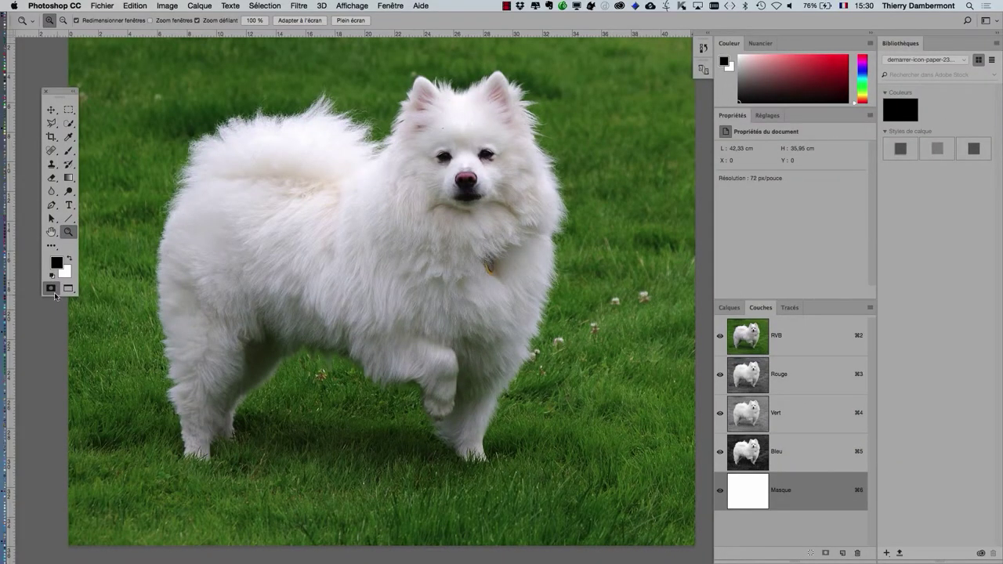
left_click(52, 290)
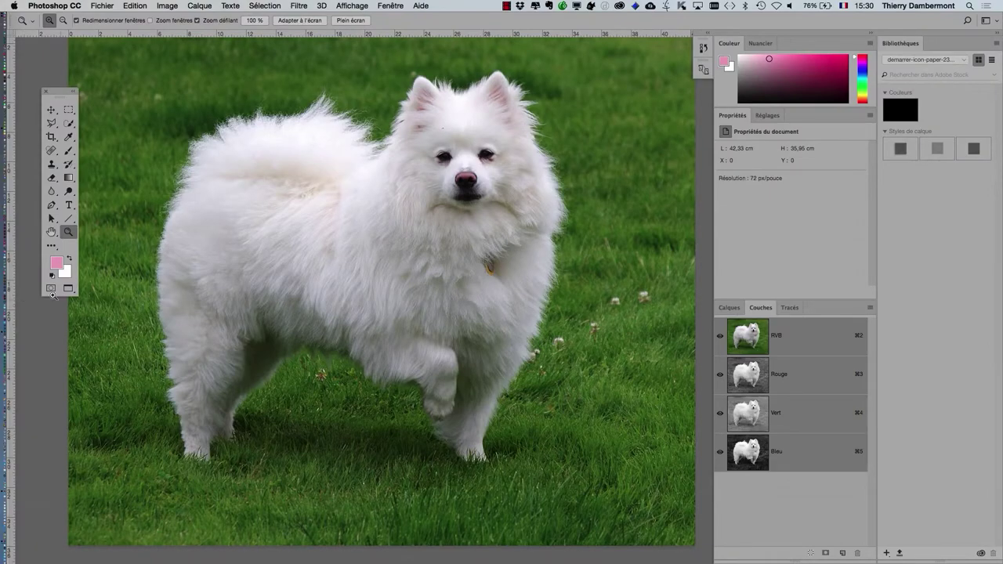
Reset colours to black/white, re-enter Quick Mask, and pick the Brush tool at 64 px, 0% hardness
key("d")
left_click(51, 289)
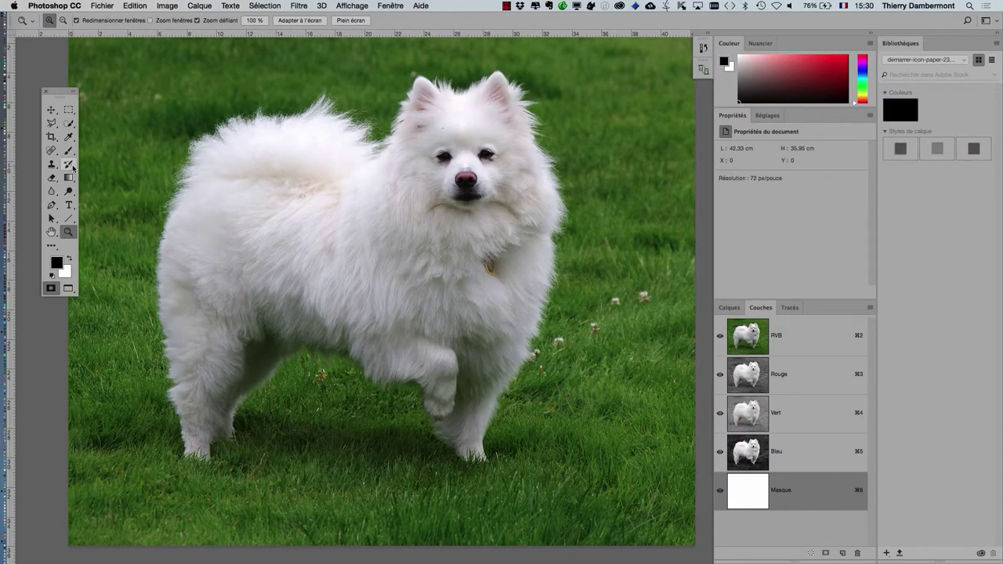
right_click(69, 151)
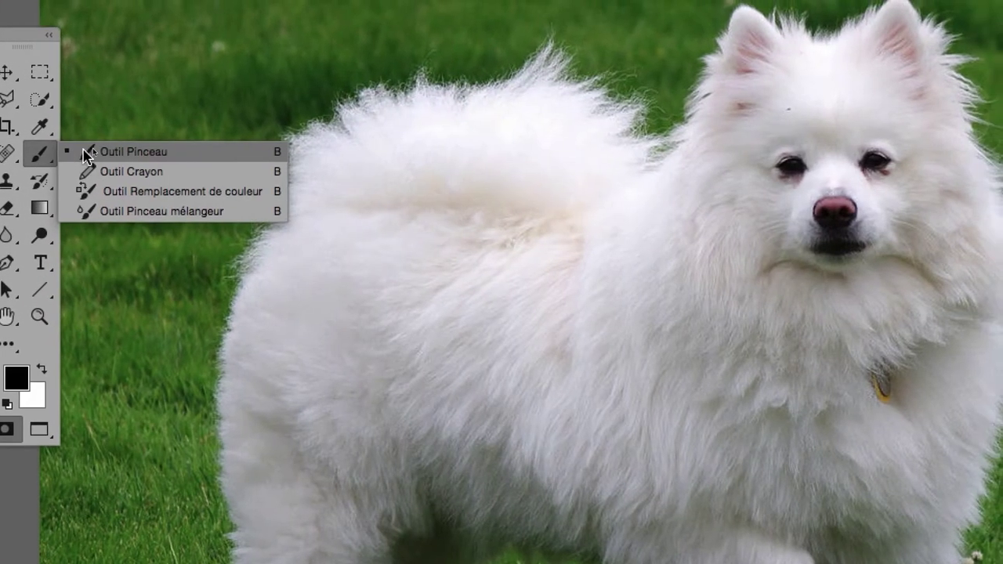
left_click(86, 152)
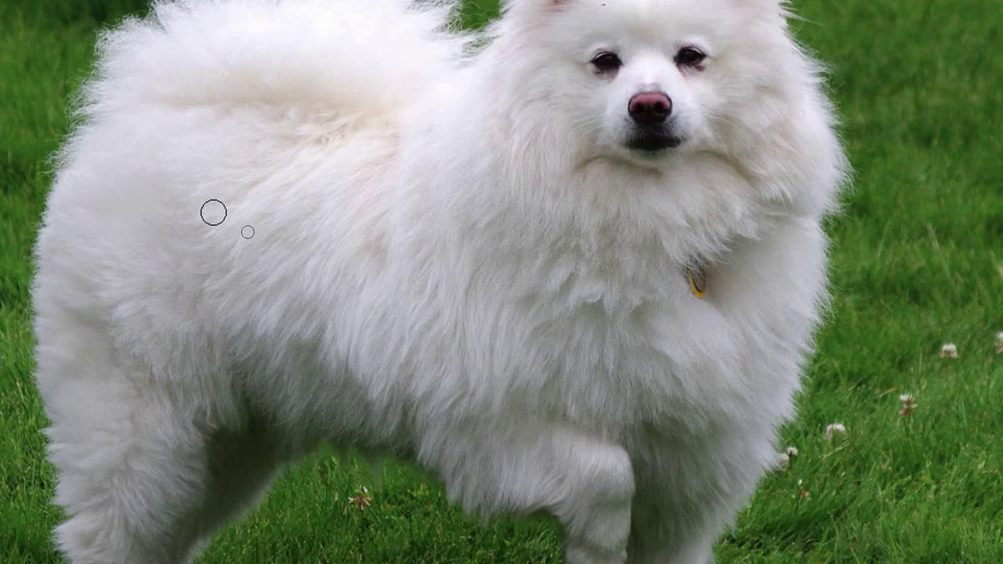
mouse_move(213, 212)
left_mouse_down()
mouse_move(245, 212)
mouse_move(225, 222)
mouse_move(241, 179)
mouse_move(247, 195)
left_mouse_up()
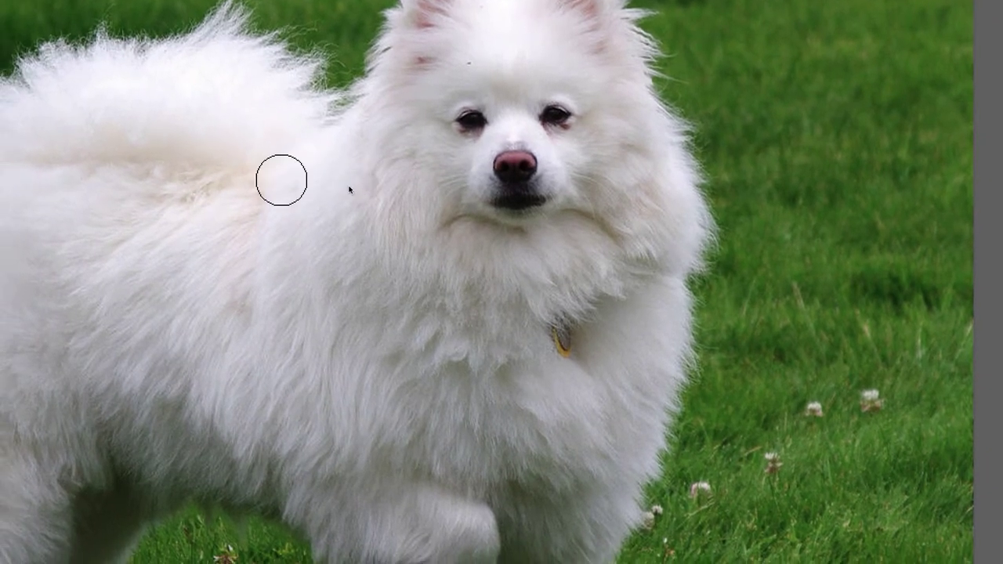
Paint a soft quick-mask stroke down the dog's right edge from ear to front leg
left_click_drag(271, 183, 277, 183)
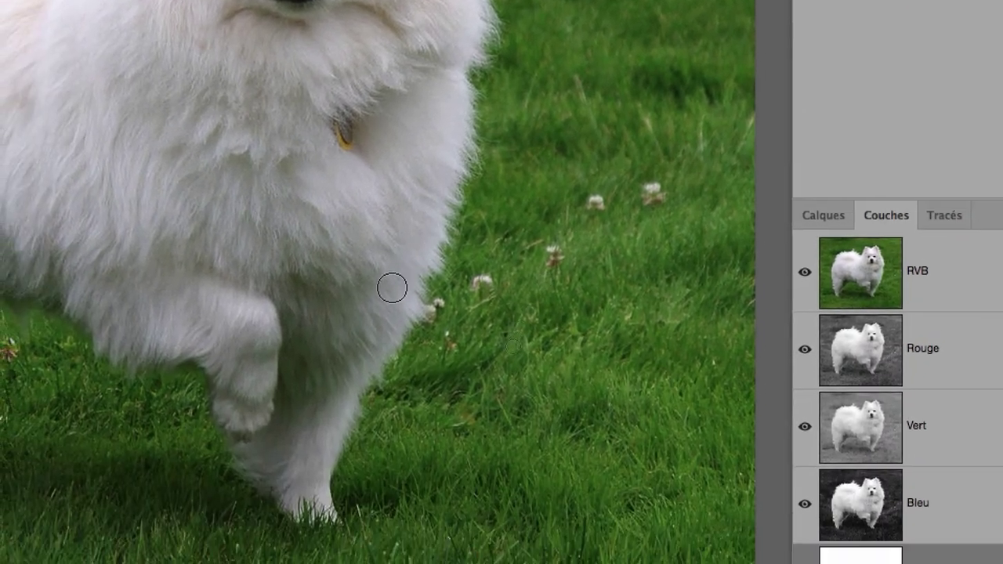
left_click_drag(392, 288, 392, 300)
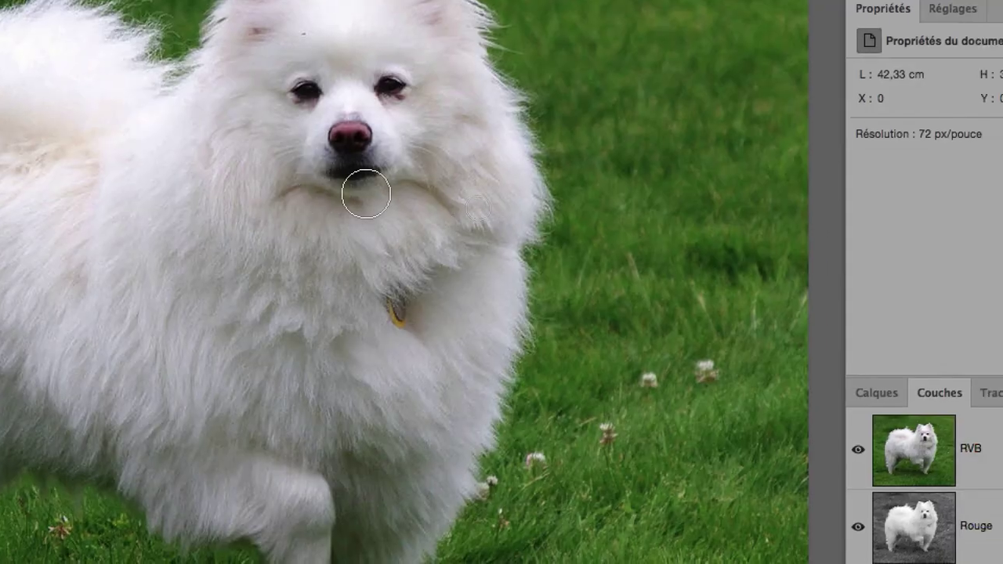
left_click_drag(372, 197, 370, 202)
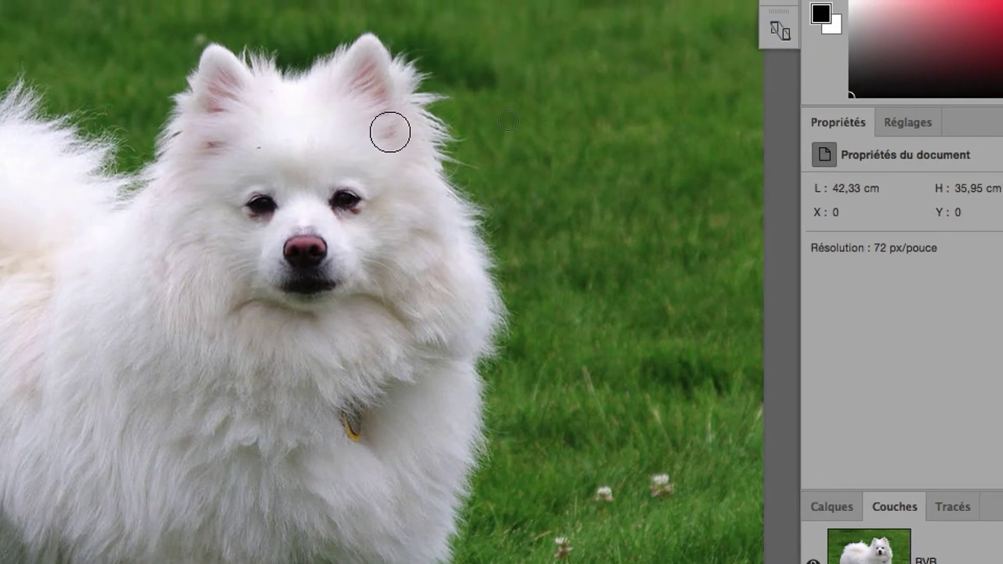
mouse_move(388, 137)
left_mouse_down()
mouse_move(411, 177)
mouse_move(413, 234)
mouse_move(368, 357)
left_mouse_up()
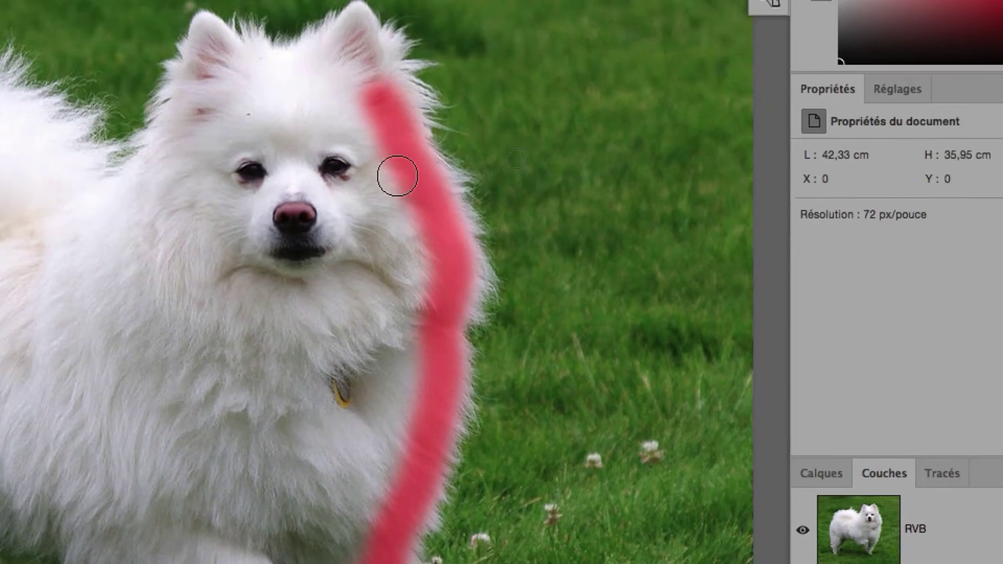
left_click_drag(396, 172, 520, 156)
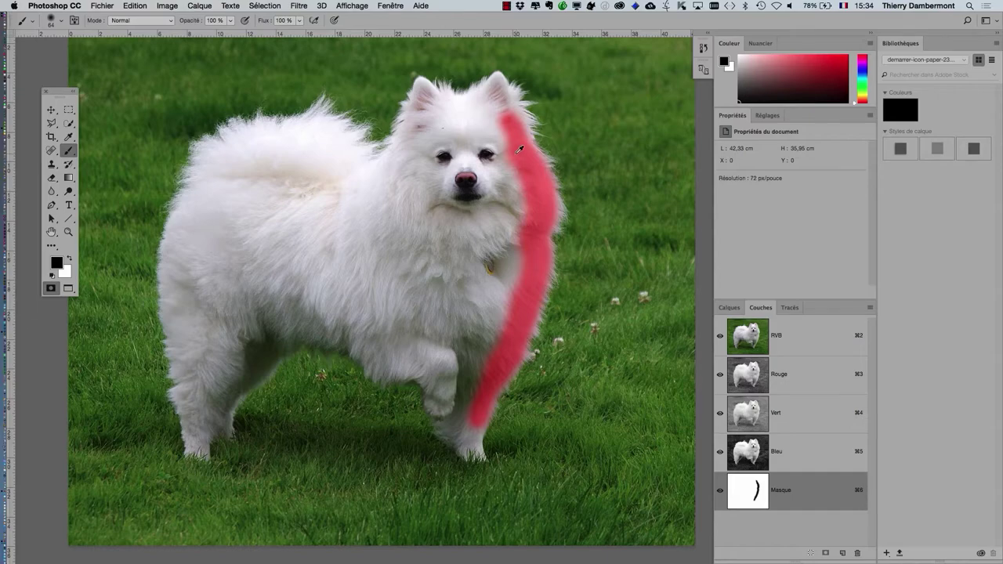
Widen the mask band outward along the dog's right edge with two more strokes
scroll(519, 149, "up", 10)
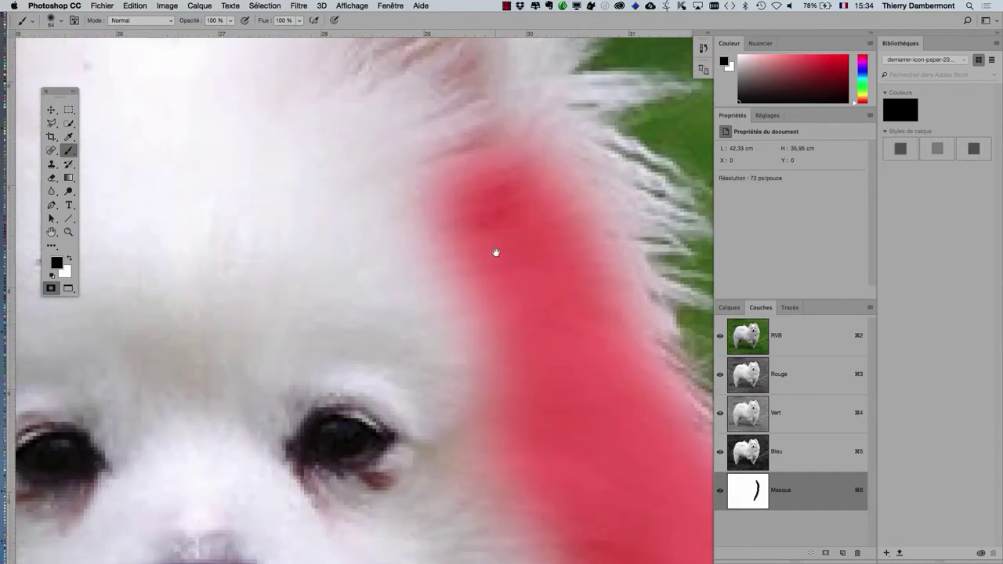
scroll(495, 252, "down", 3)
scroll(501, 240, "down", 2)
scroll(501, 240, "down", 2)
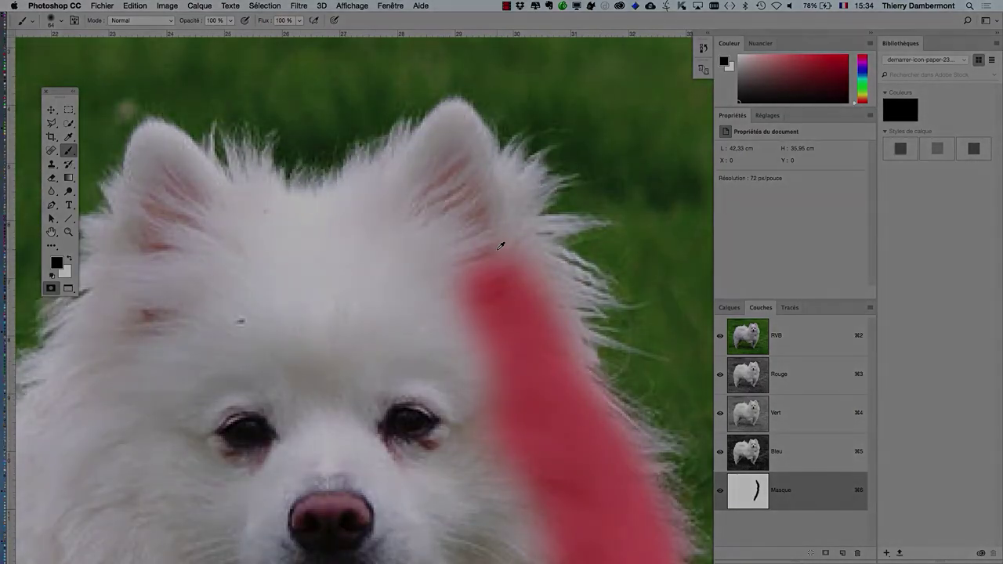
scroll(501, 246, "down", 1)
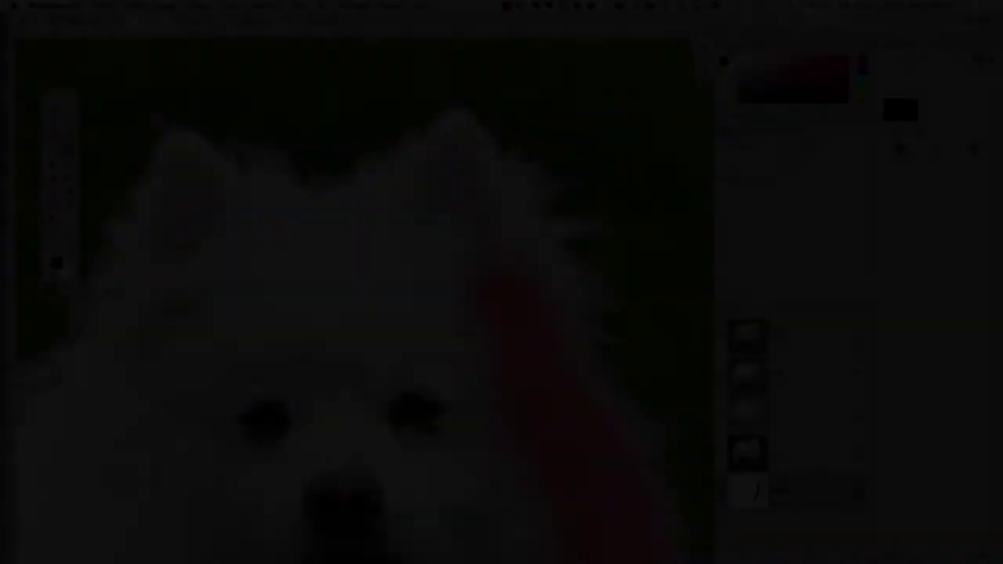
scroll(495, 276, "down", 1)
scroll(495, 275, "down", 3)
scroll(495, 275, "down", 1)
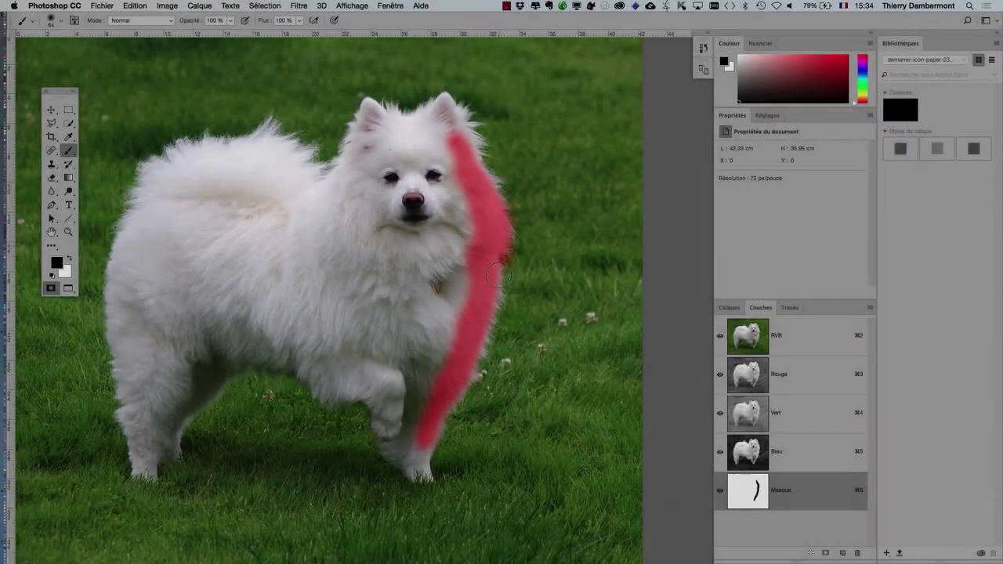
mouse_move(508, 249)
left_mouse_down()
mouse_move(486, 162)
mouse_move(502, 211)
left_mouse_up()
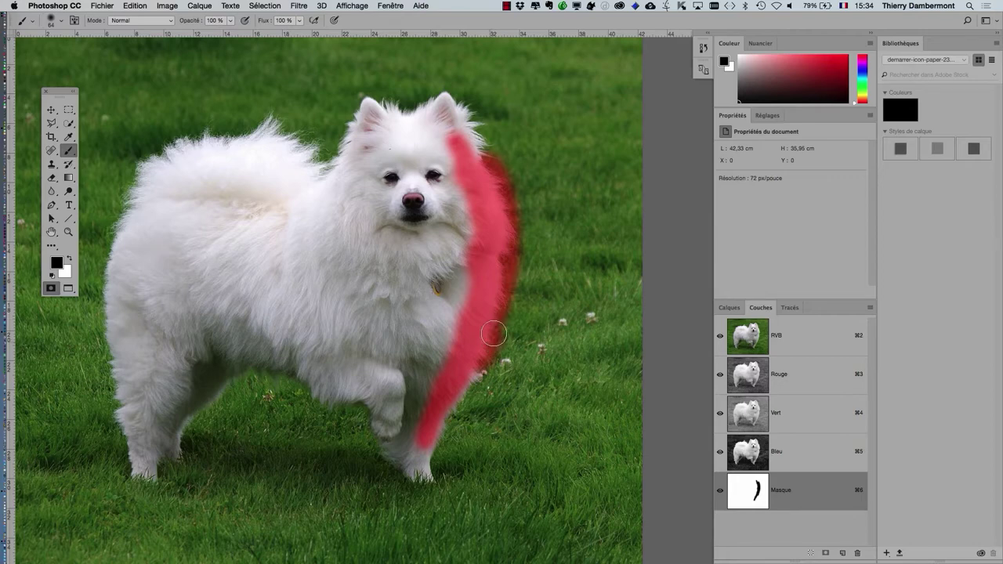
left_click_drag(514, 264, 508, 206)
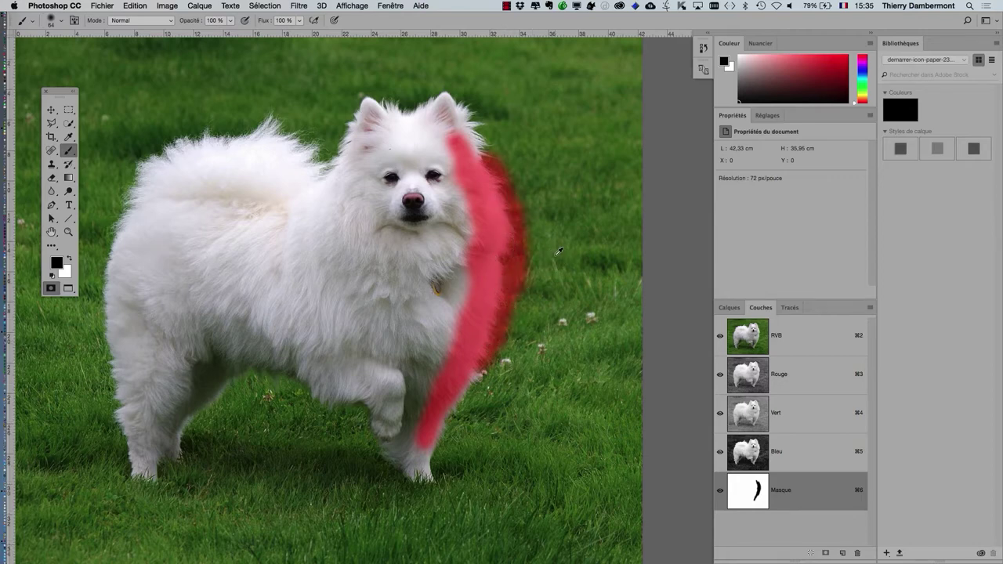
Switch the foreground to white and attempt a history fill, which raises a missing-channel alert
scroll(555, 259, "up", 1)
scroll(557, 252, "up", 1)
scroll(557, 252, "up", 1)
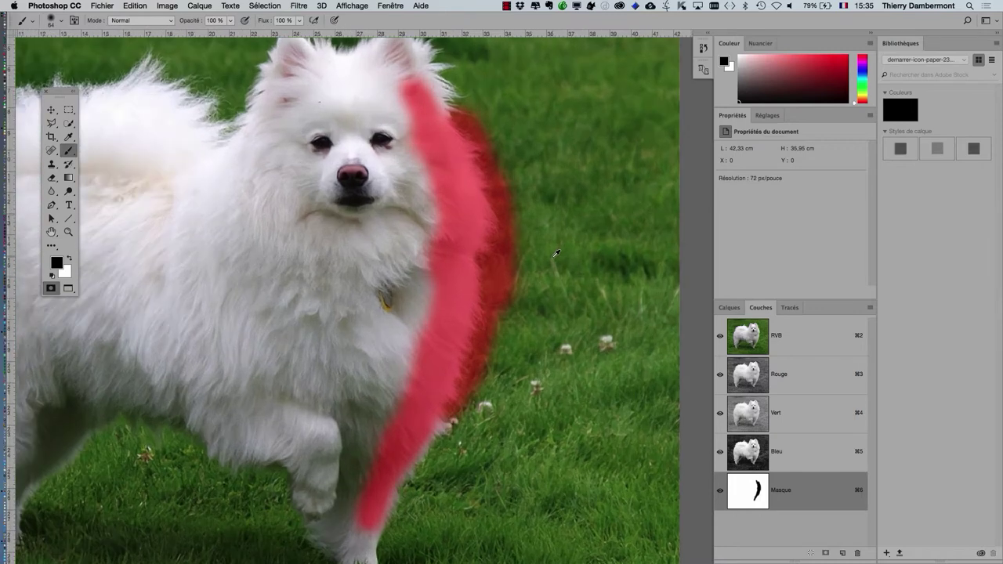
scroll(572, 257, "up", 1)
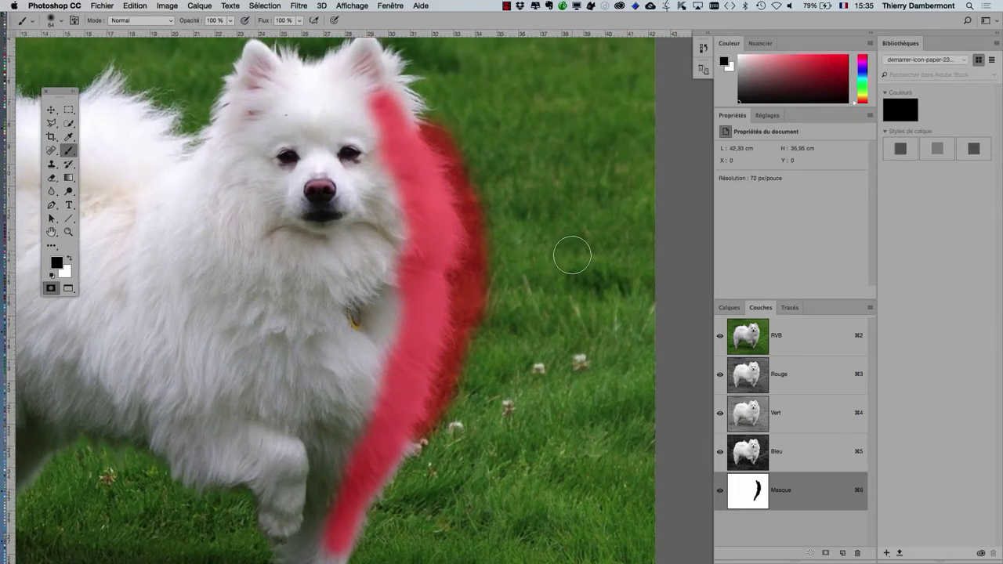
key("x")
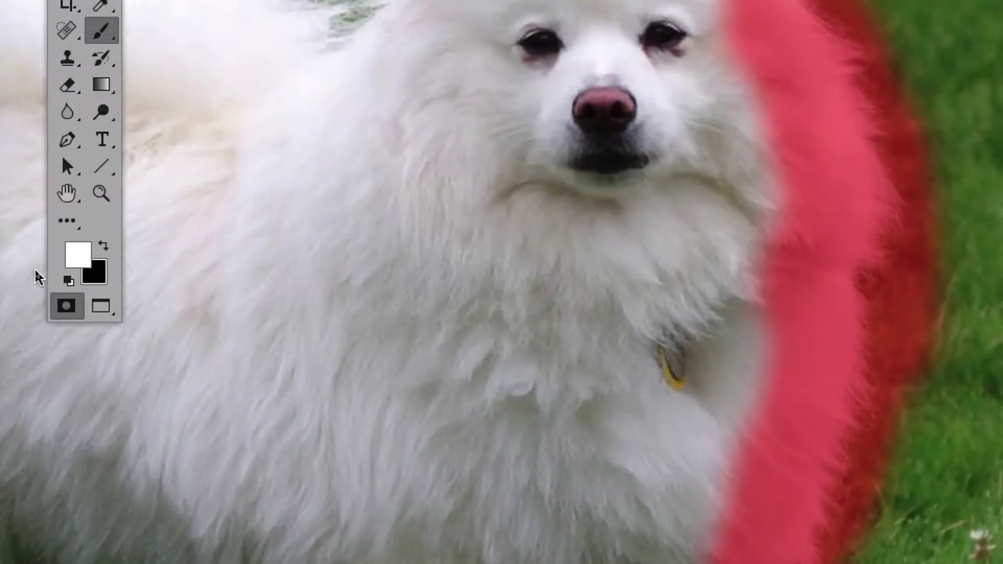
key("super+alt+BackSpace")
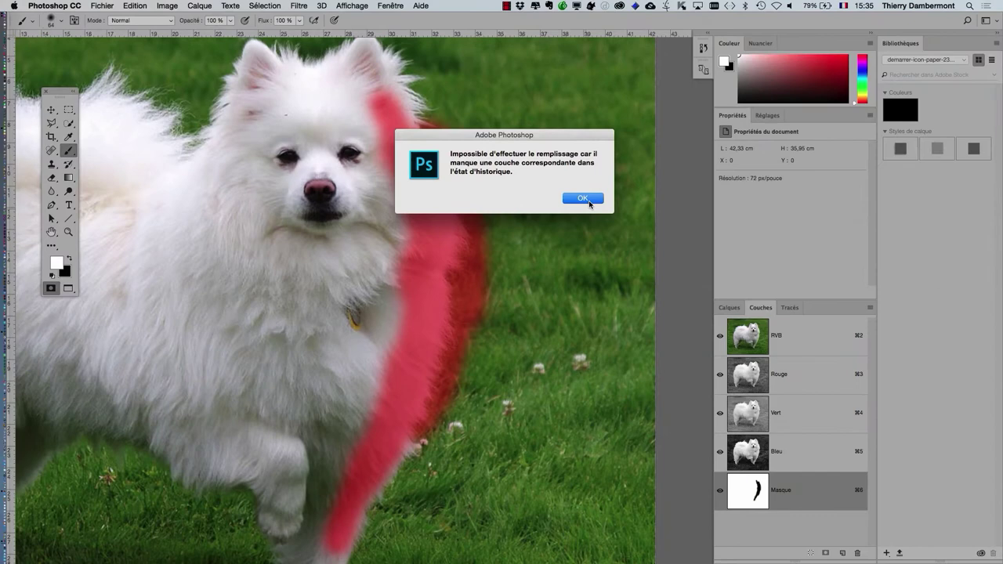
Dismiss the fill warning and paint white over the stray dark-red mask band beside the chest
left_click(582, 199)
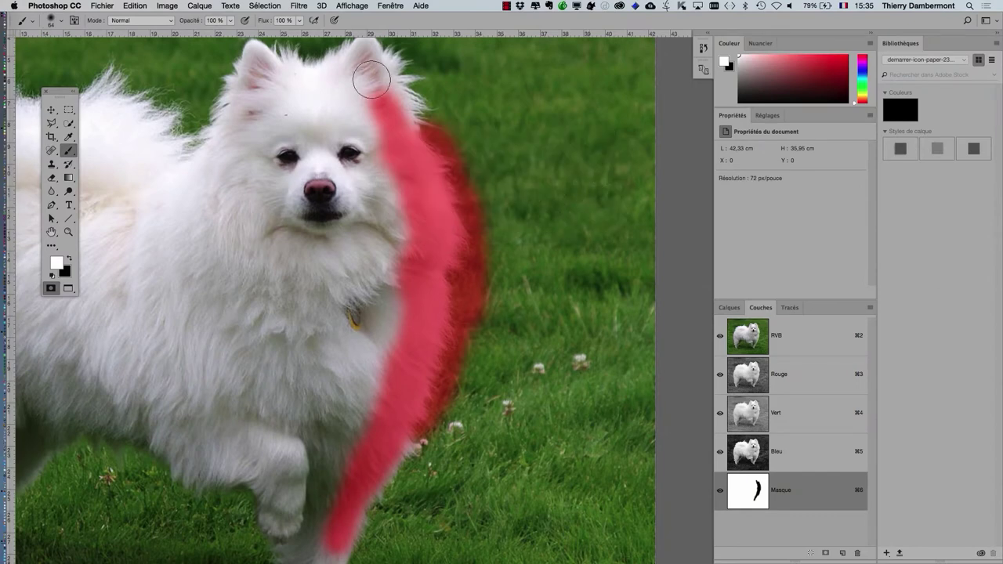
mouse_move(459, 182)
left_mouse_down()
mouse_move(469, 251)
mouse_move(419, 470)
left_mouse_up()
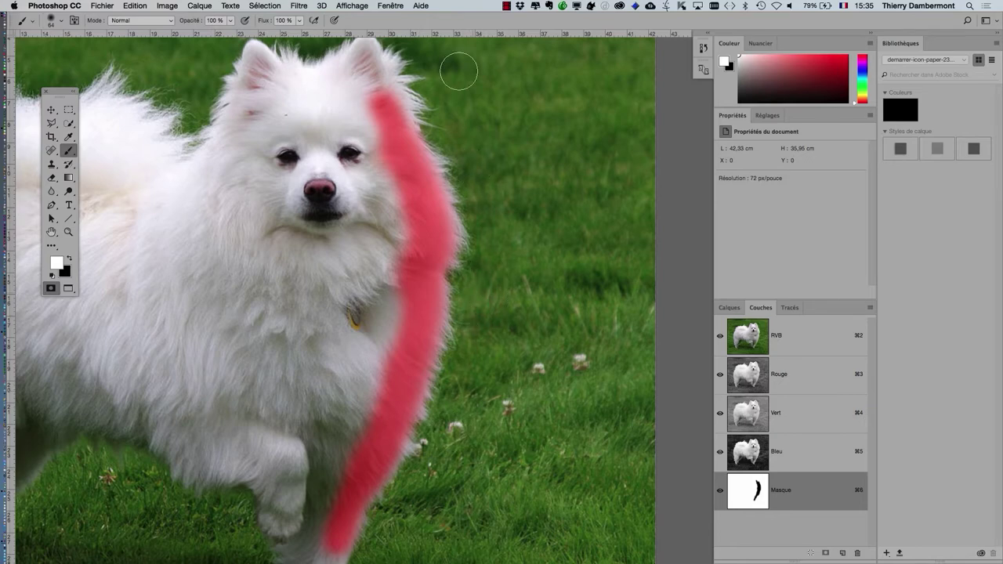
scroll(491, 196, "up", 3)
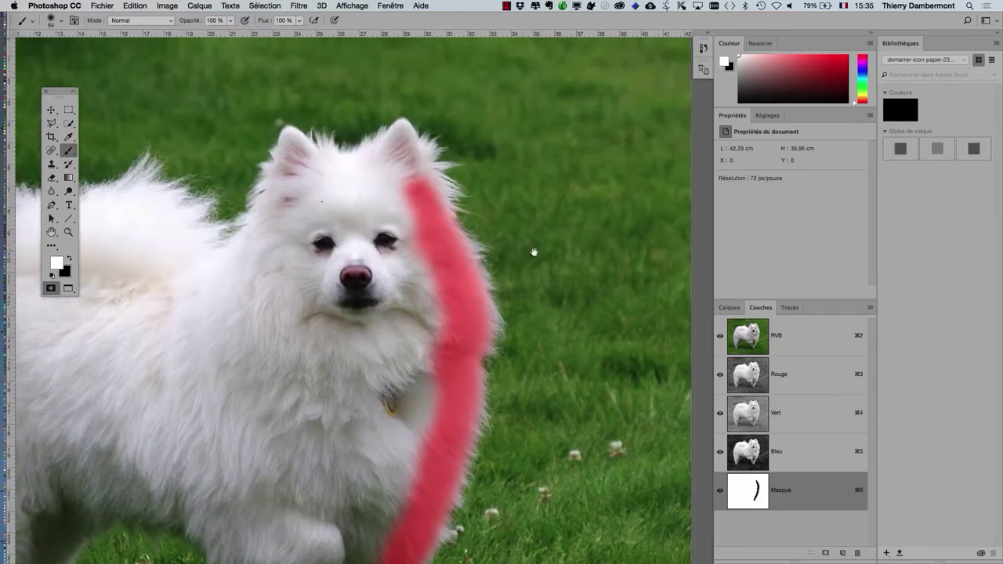
scroll(533, 253, "left", 2)
scroll(572, 208, "down", 1)
scroll(524, 206, "down", 2)
scroll(535, 174, "down", 2)
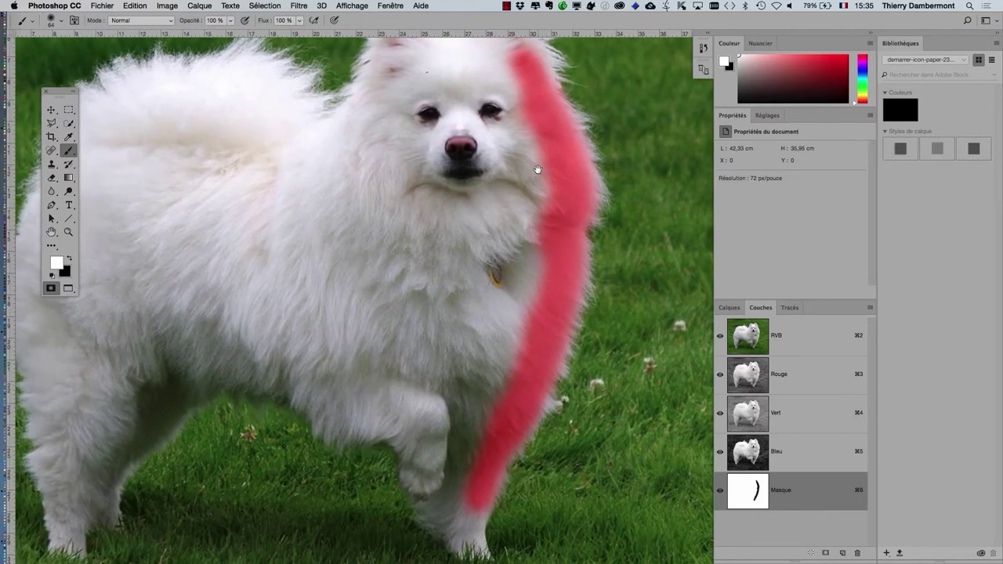
scroll(540, 168, "up", 1)
scroll(539, 235, "up", 2)
scroll(536, 264, "up", 2)
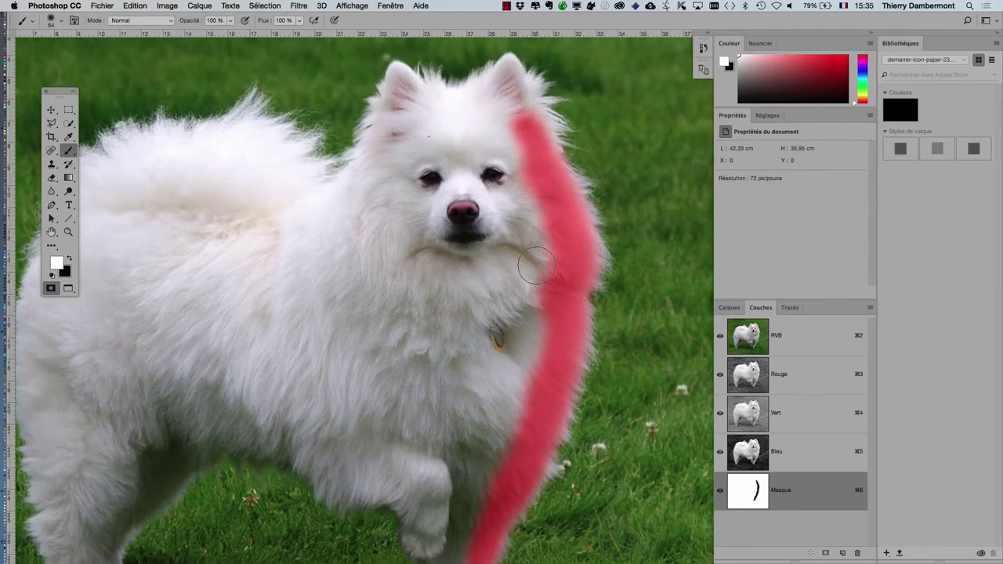
Zoom in on the face and shrink the brush to 35 px for fine detail
scroll(539, 252, "up", 4)
scroll(487, 191, "up", 1)
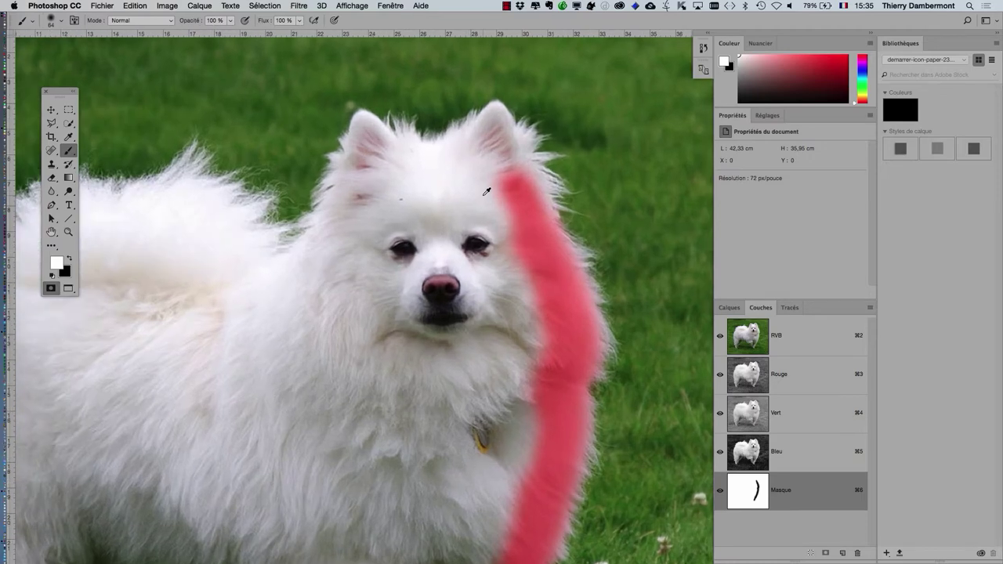
scroll(486, 191, "up", 1)
scroll(486, 191, "up", 1)
scroll(486, 191, "up", 1)
scroll(502, 172, "up", 2)
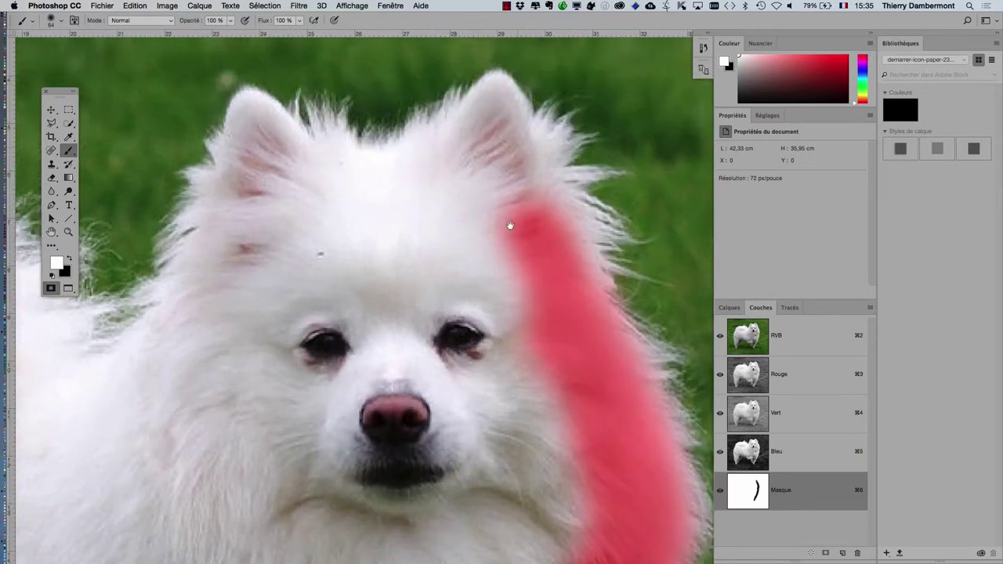
scroll(506, 222, "up", 2)
scroll(500, 207, "up", 1)
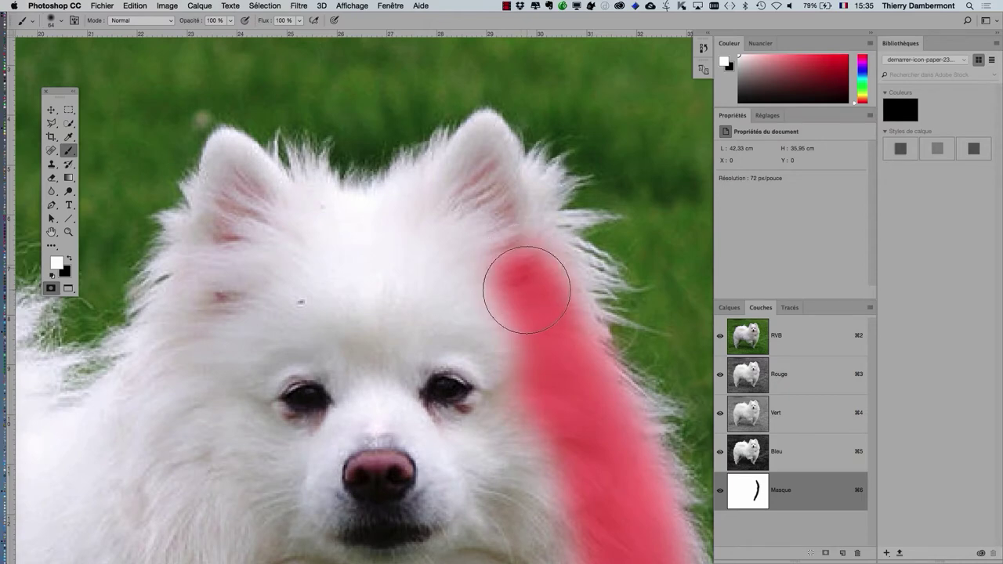
mouse_move(526, 291)
left_mouse_down()
mouse_move(476, 301)
mouse_move(543, 291)
mouse_move(520, 287)
mouse_move(508, 218)
left_mouse_up()
Undo the ear erasure, then paint mask strokes around both ears and across the forehead
key("ctrl+z")
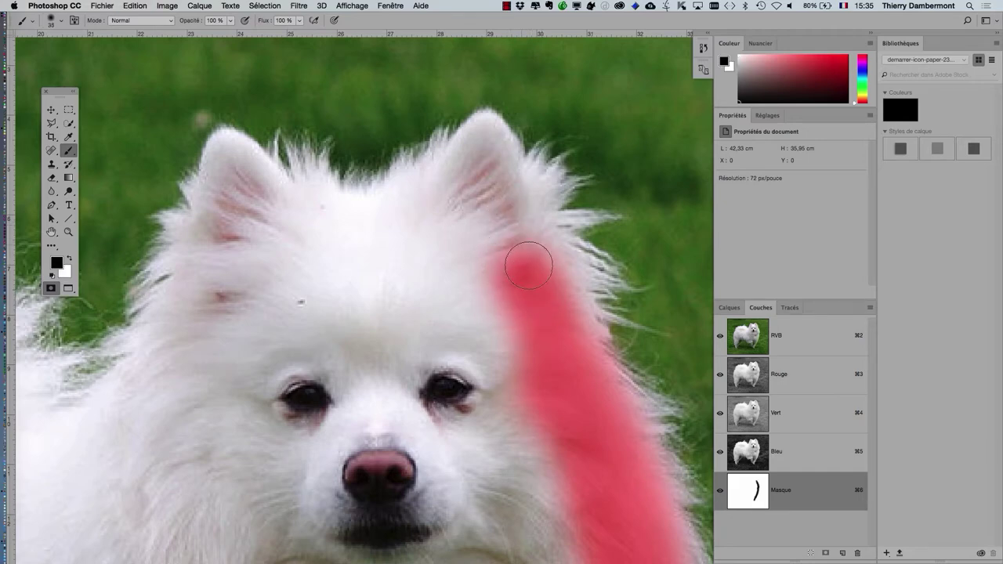
mouse_move(529, 266)
left_mouse_down()
mouse_move(506, 198)
mouse_move(488, 210)
mouse_move(513, 210)
left_mouse_up()
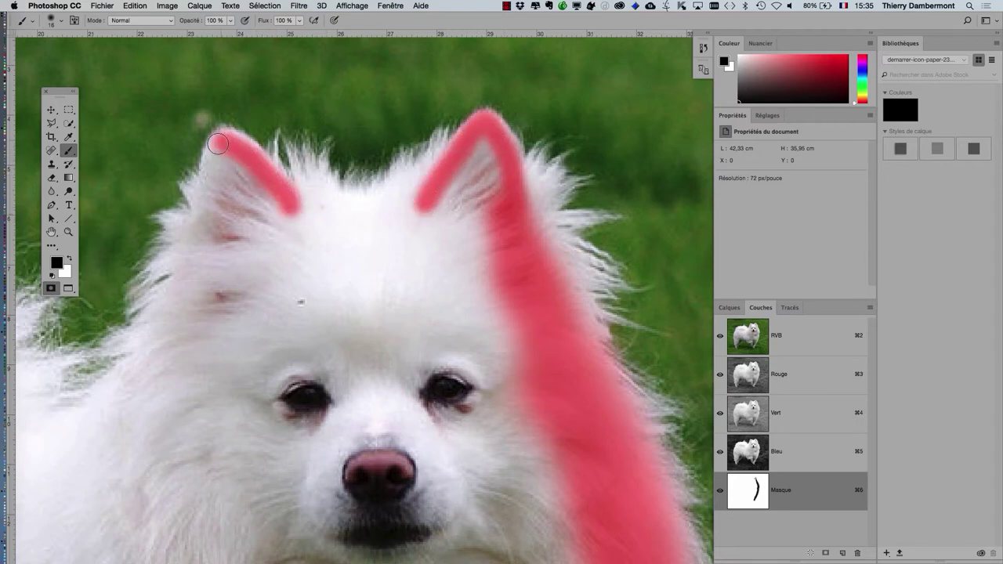
left_click_drag(205, 210, 202, 251)
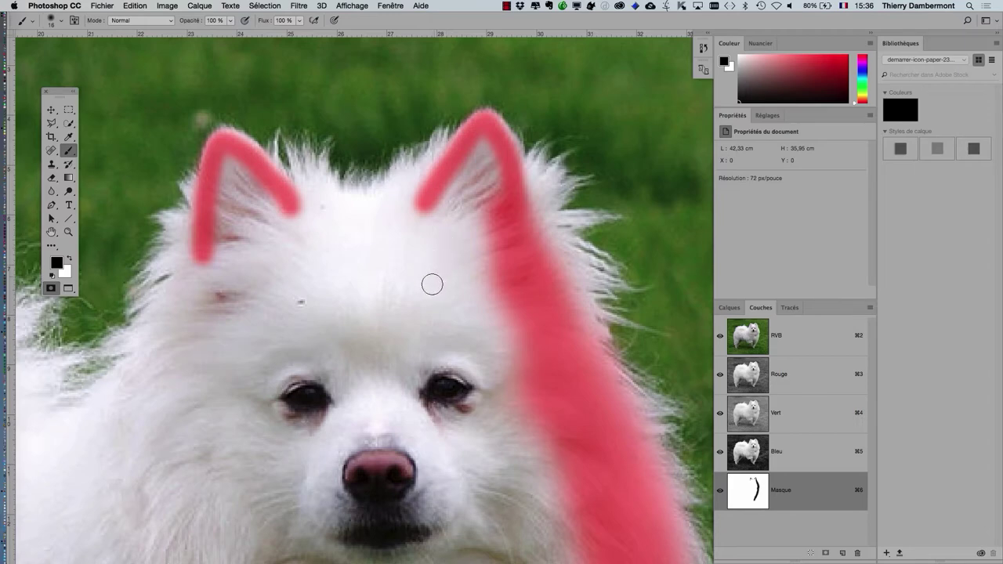
mouse_move(462, 210)
left_mouse_down()
mouse_move(370, 222)
mouse_move(290, 215)
mouse_move(279, 227)
left_mouse_up()
Paint the mask outline from the neck along the back and tail, then down the hind side
scroll(366, 282, "down", 5)
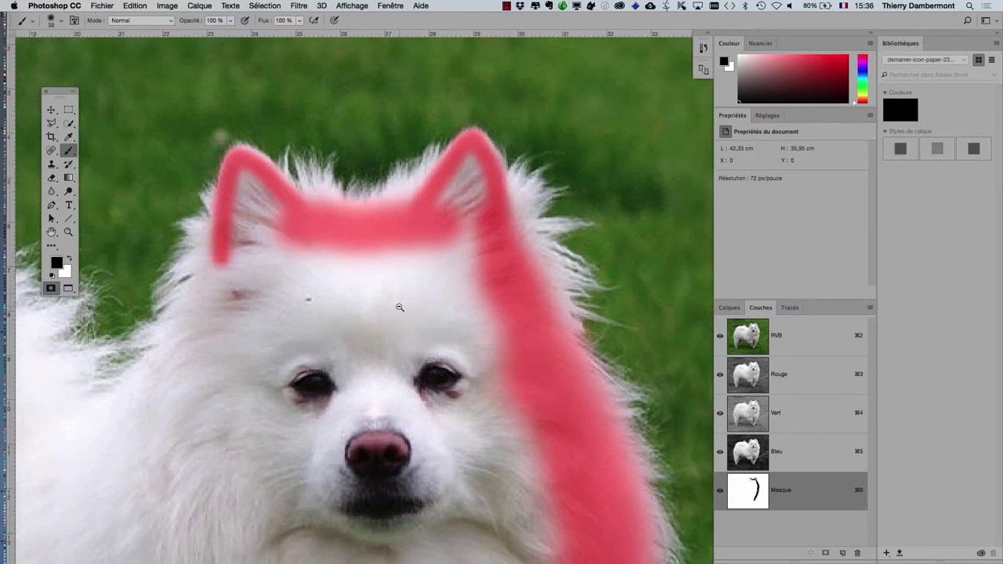
scroll(470, 329, "up", 3)
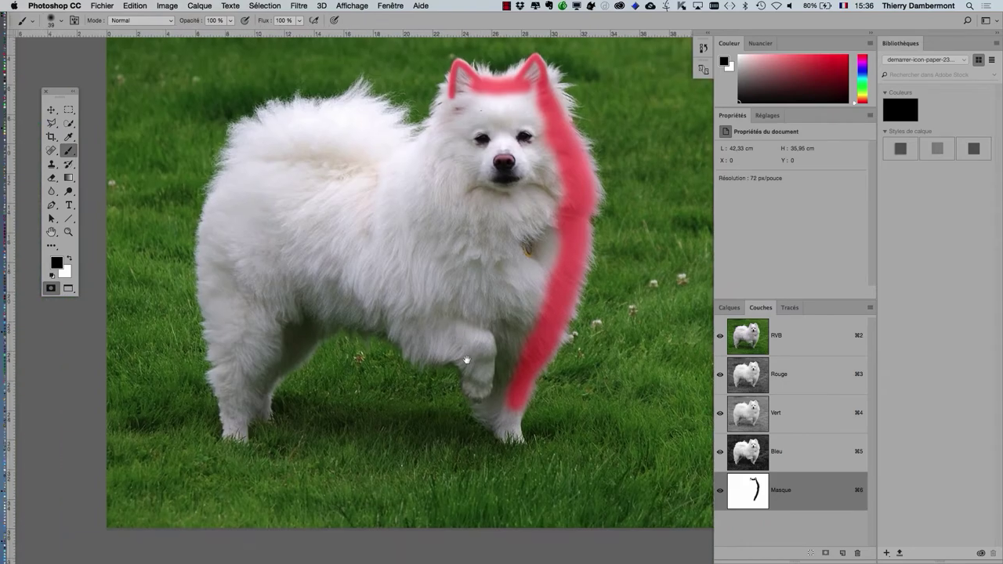
scroll(501, 407, "up", 5)
scroll(502, 406, "down", 3)
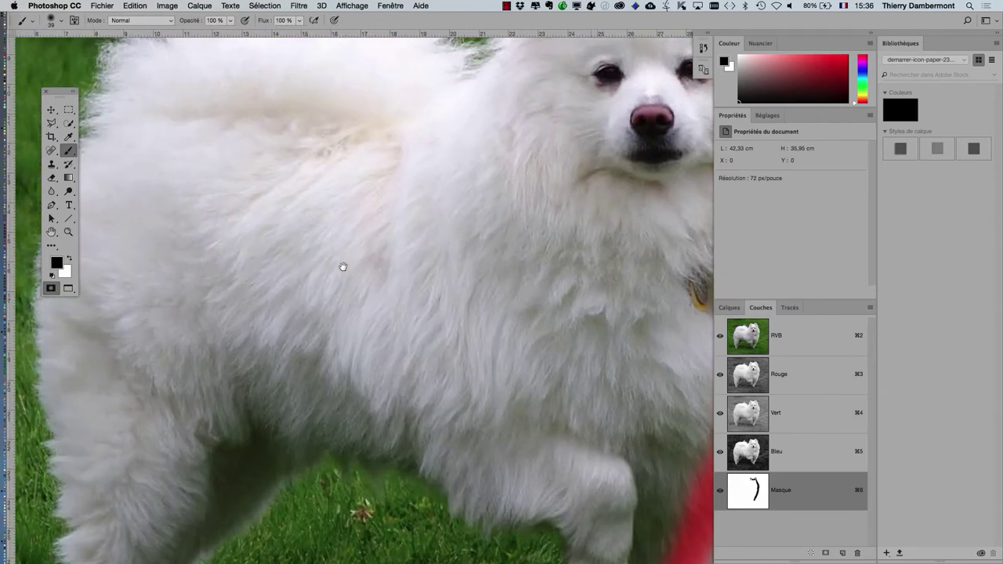
scroll(343, 264, "down", 2)
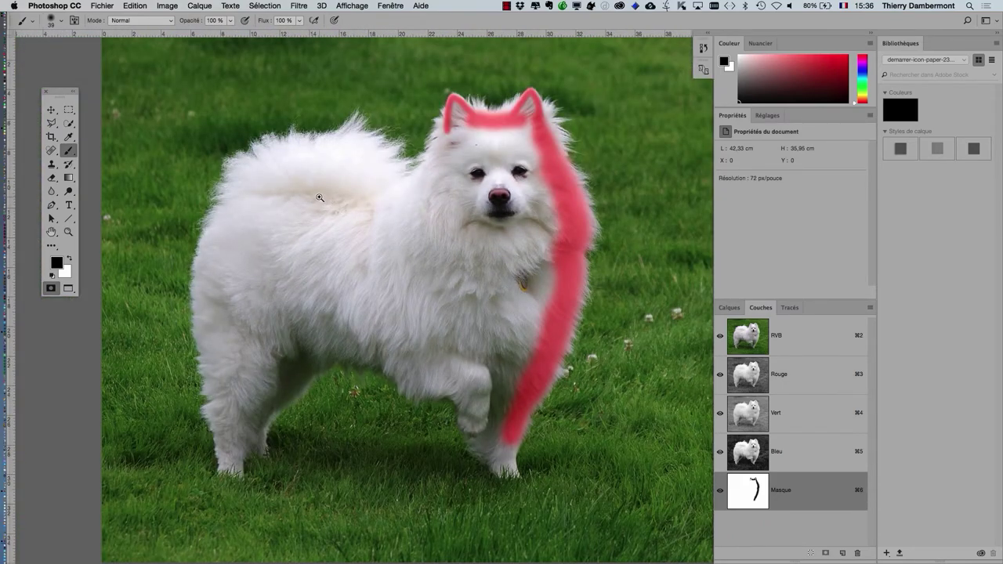
scroll(319, 198, "up", 3)
left_click_drag(361, 214, 386, 257)
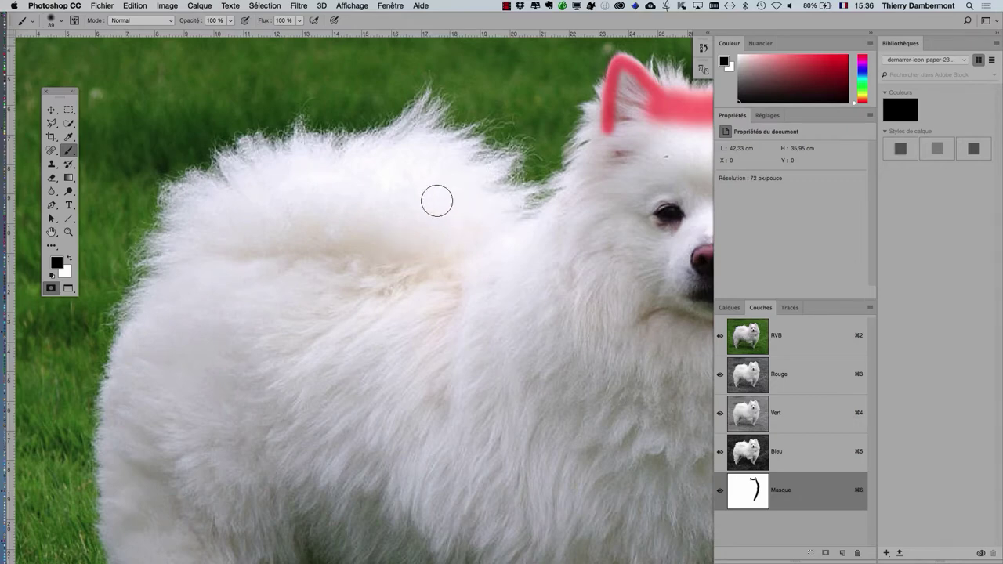
left_click_drag(537, 251, 565, 284)
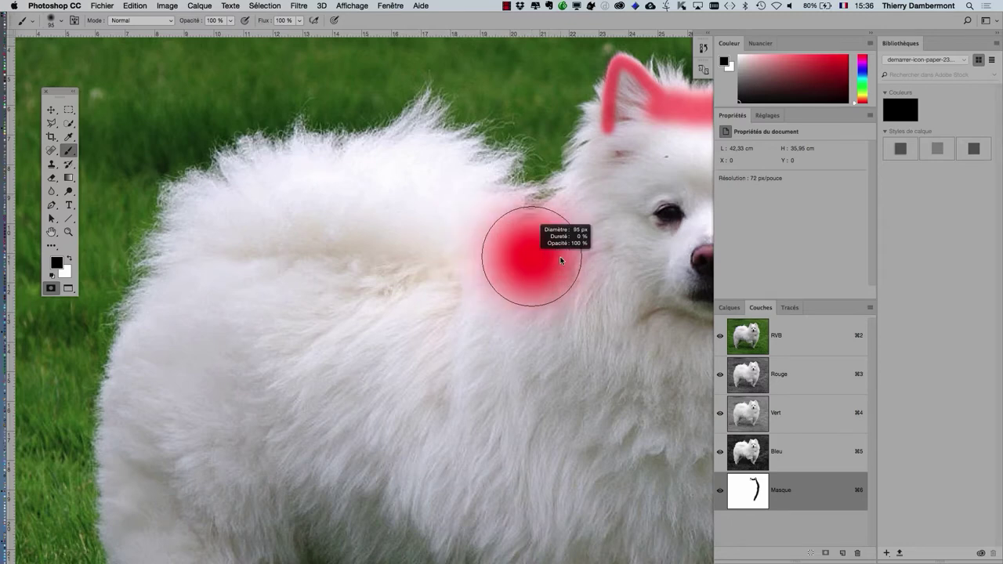
mouse_move(592, 235)
left_mouse_down()
mouse_move(333, 180)
mouse_move(278, 184)
left_mouse_up()
left_click_drag(376, 213, 400, 223)
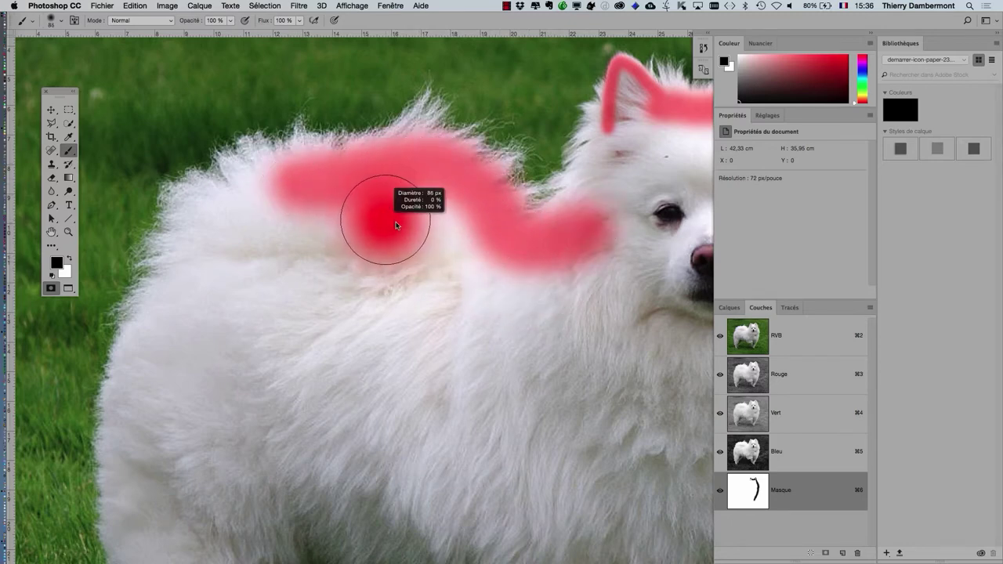
mouse_move(303, 186)
left_mouse_down()
mouse_move(242, 206)
mouse_move(201, 240)
mouse_move(183, 300)
left_mouse_up()
Continue the outline down the left flank, inside the back leg and along the belly
mouse_move(384, 216)
left_mouse_down()
mouse_move(398, 170)
mouse_move(368, 182)
left_mouse_up()
mouse_move(294, 145)
left_mouse_down()
mouse_move(237, 258)
mouse_move(239, 357)
left_mouse_up()
mouse_move(308, 343)
left_mouse_down()
mouse_move(309, 152)
mouse_move(301, 174)
mouse_move(242, 185)
mouse_move(261, 301)
left_mouse_up()
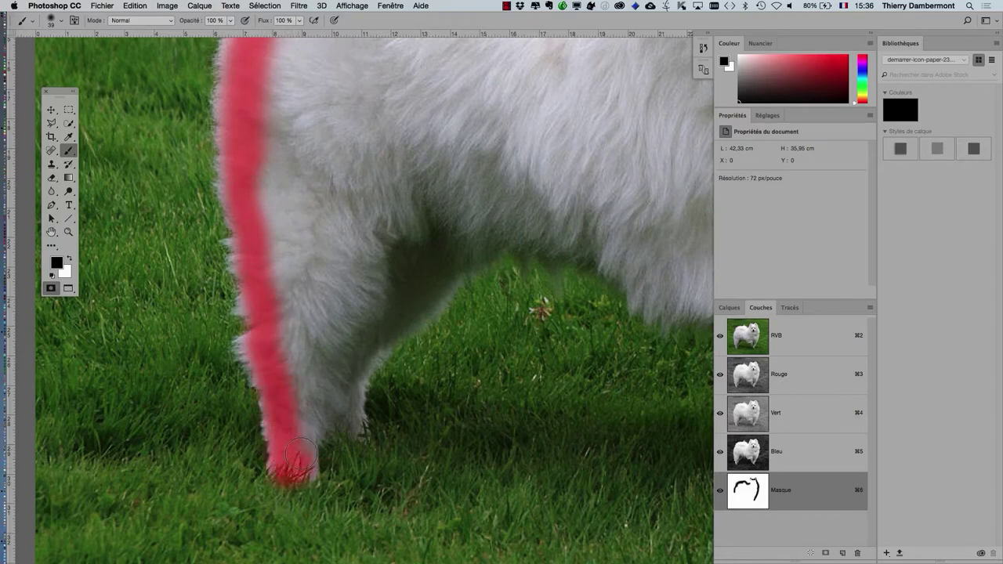
mouse_move(312, 407)
left_mouse_down()
mouse_move(358, 291)
mouse_move(338, 346)
left_mouse_up()
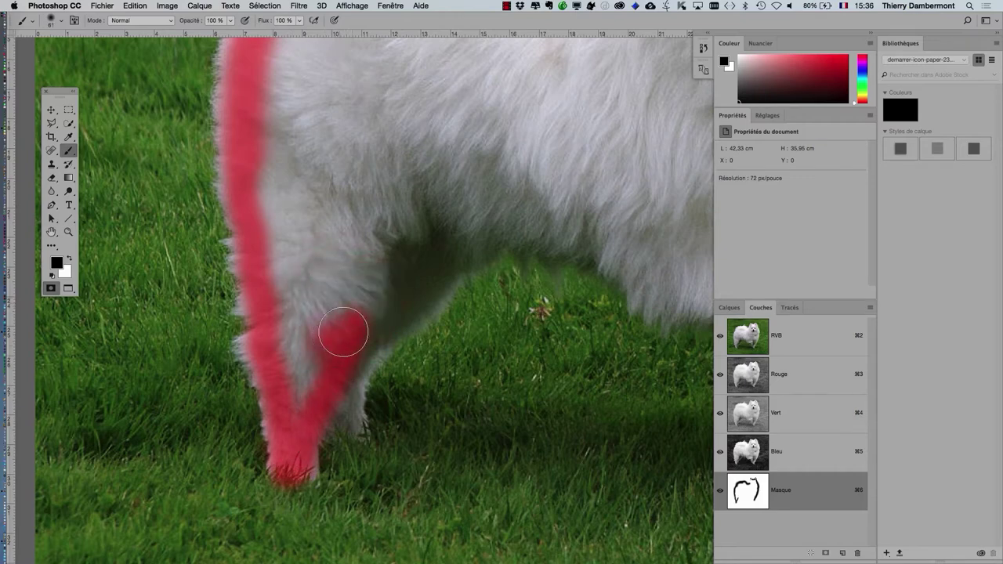
mouse_move(460, 217)
left_mouse_down()
mouse_move(443, 209)
mouse_move(269, 251)
mouse_move(381, 235)
mouse_move(455, 268)
mouse_move(481, 302)
mouse_move(578, 309)
left_mouse_up()
left_click_drag(538, 280, 548, 320)
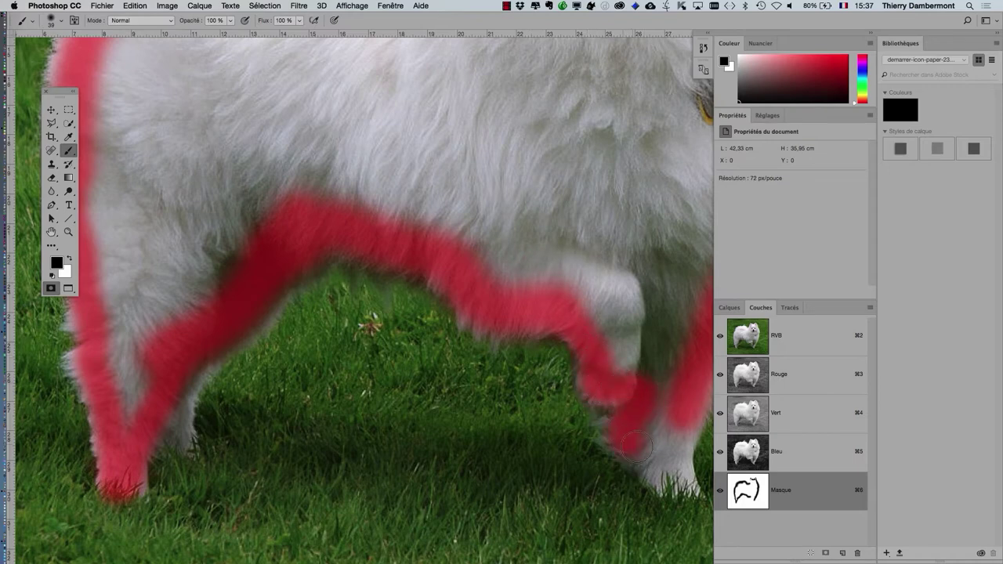
left_click_drag(548, 359, 419, 319)
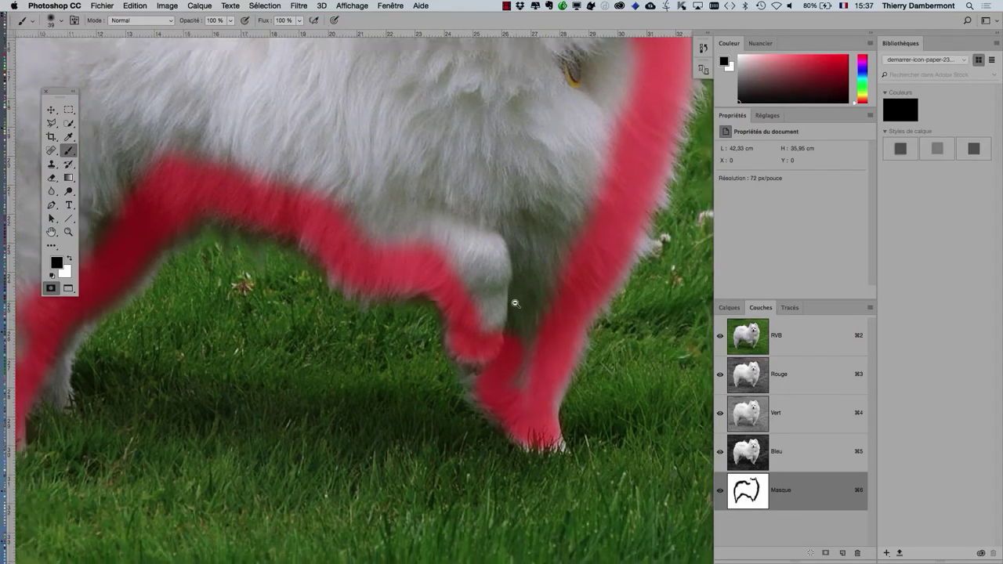
key("super+0")
left_click(487, 138)
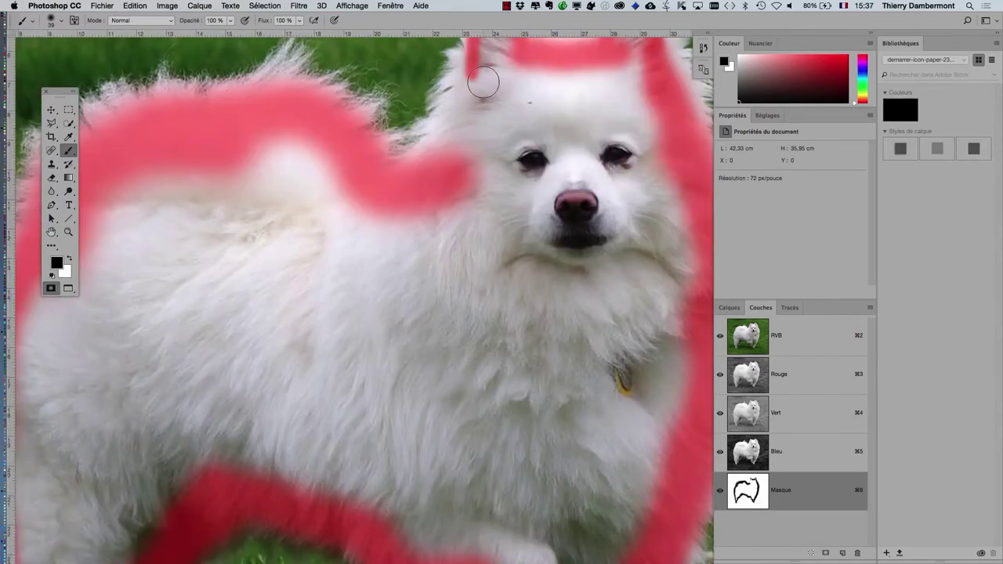
Close the mask gap between ear and back, then save the file via Fichier > Enregistrer sous
left_click_drag(484, 82, 429, 182)
left_click_drag(467, 138, 482, 64)
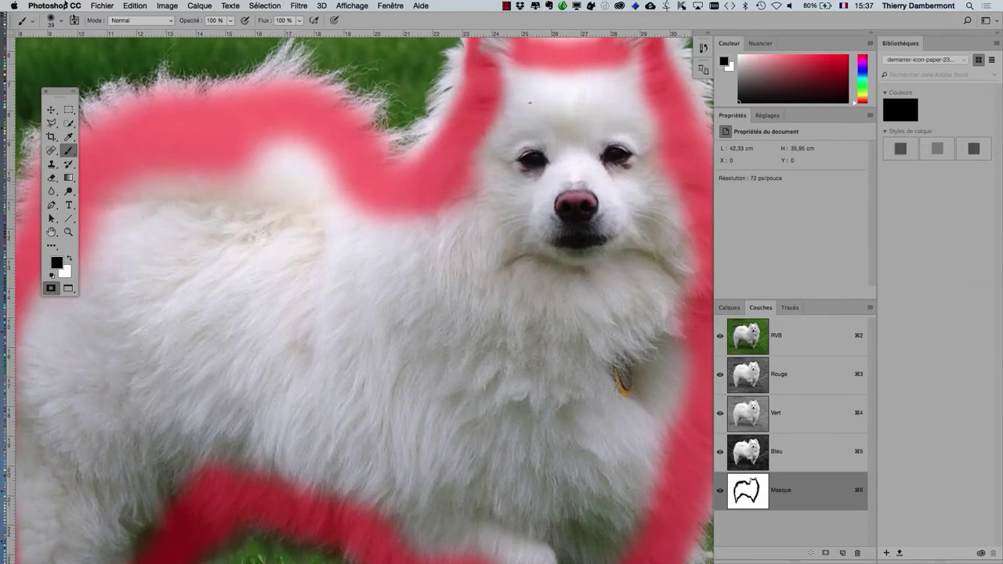
left_click(102, 5)
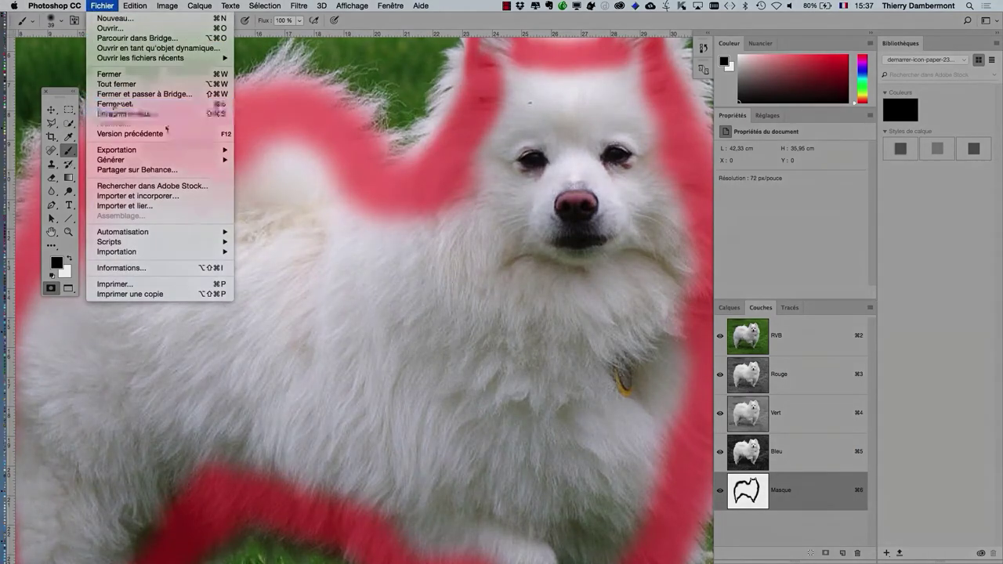
left_click(148, 113)
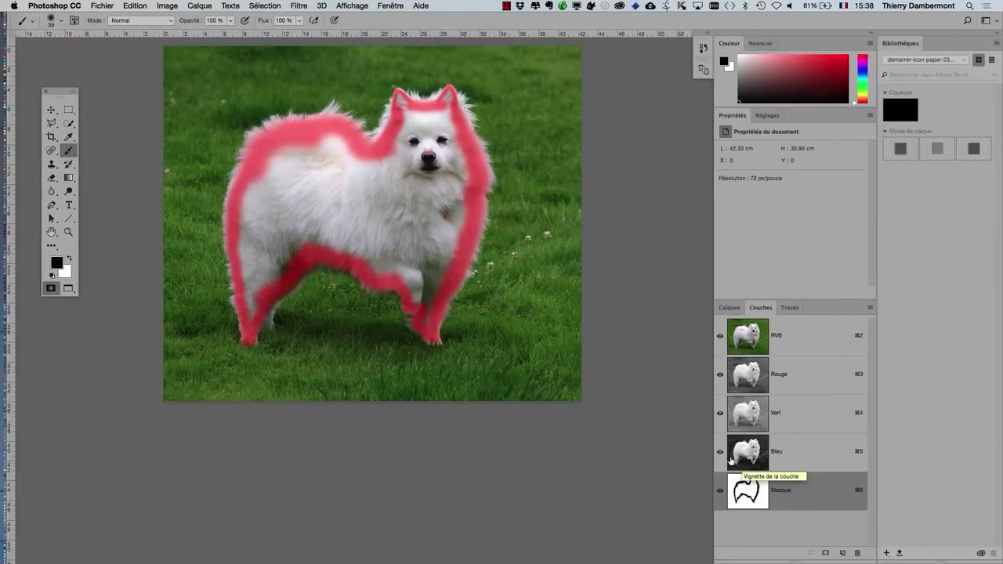
left_click_drag(419, 254, 416, 307)
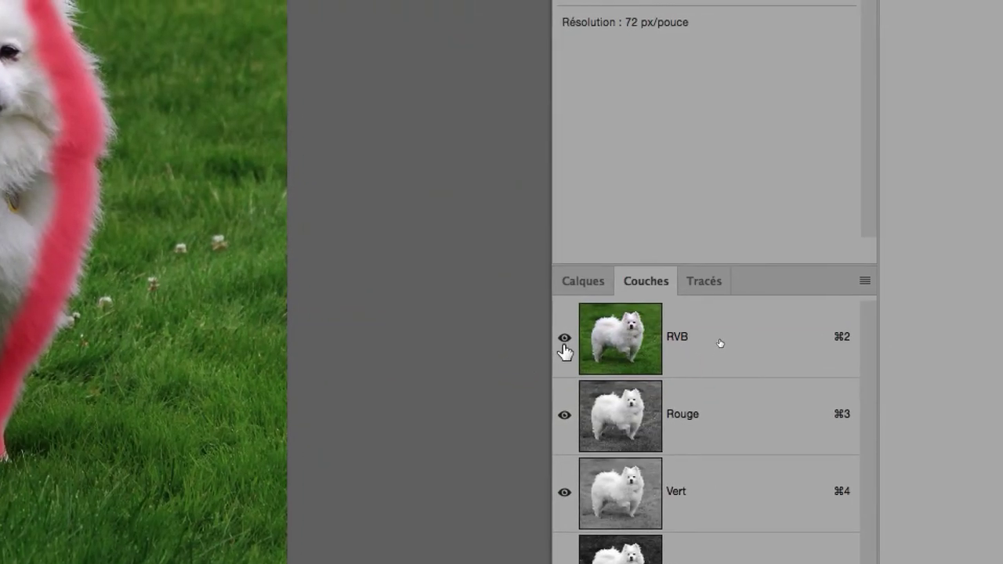
View the mask channel alone, switch to black, and paint the right ear solid
left_click(564, 345)
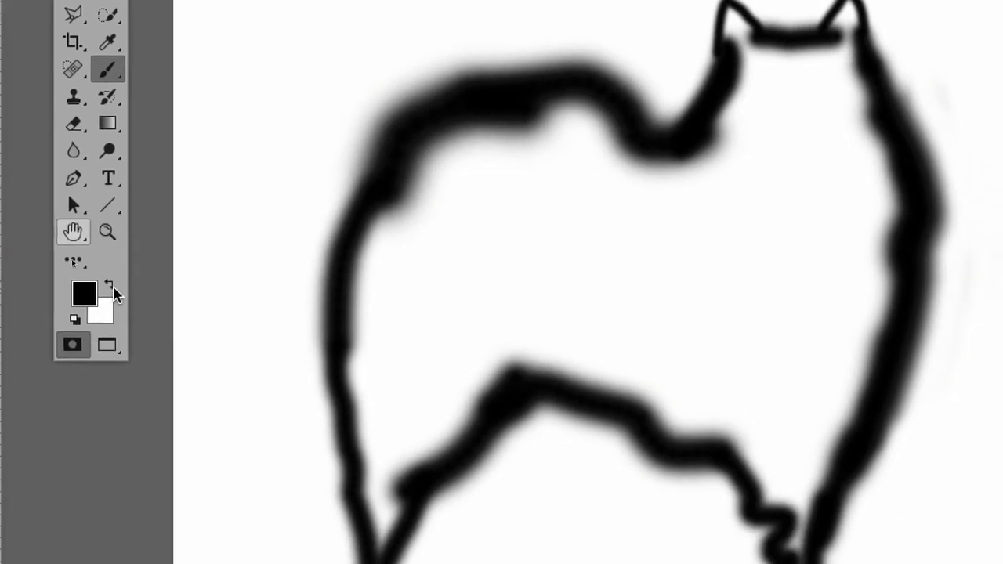
left_click(112, 288)
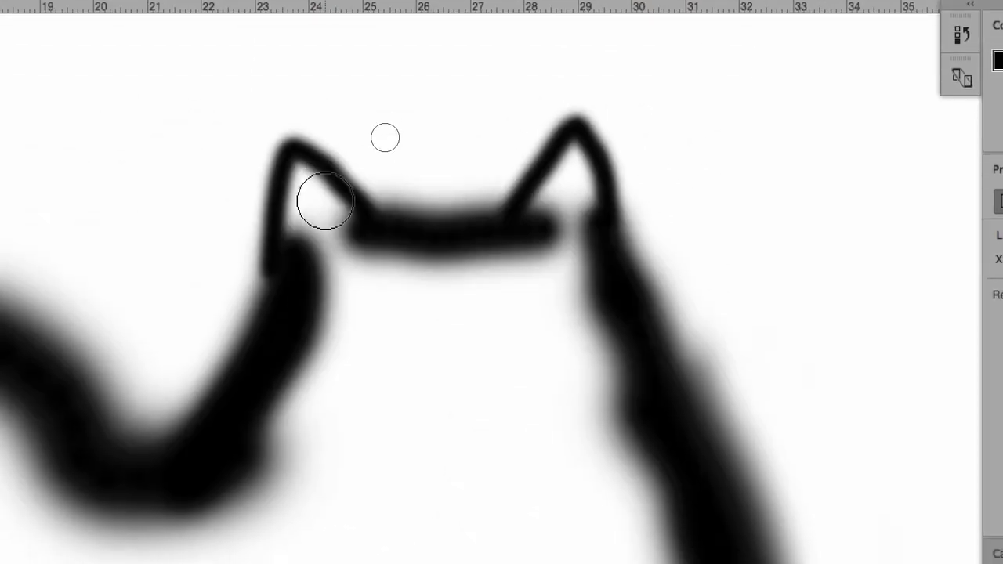
mouse_move(324, 200)
left_mouse_down()
mouse_move(321, 222)
mouse_move(315, 189)
mouse_move(313, 207)
left_mouse_up()
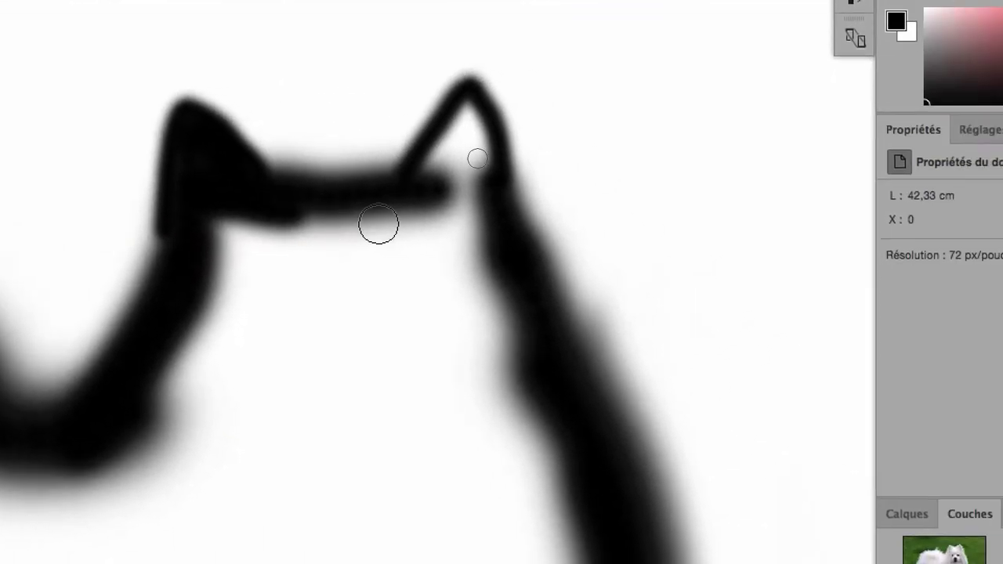
left_click_drag(378, 225, 401, 208)
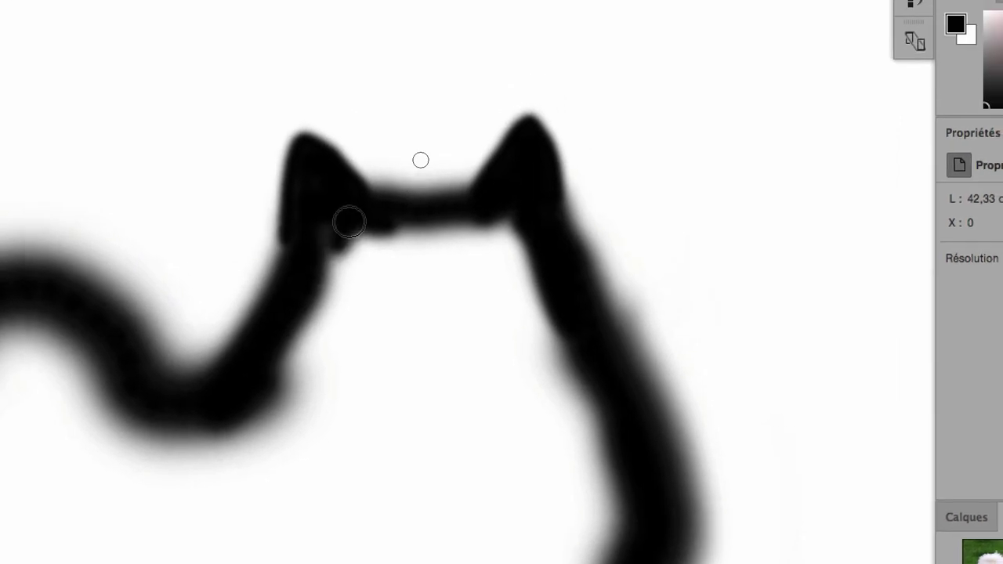
Enlarge the brush to about 139 px and paint the dog's body solid black
key("alt")
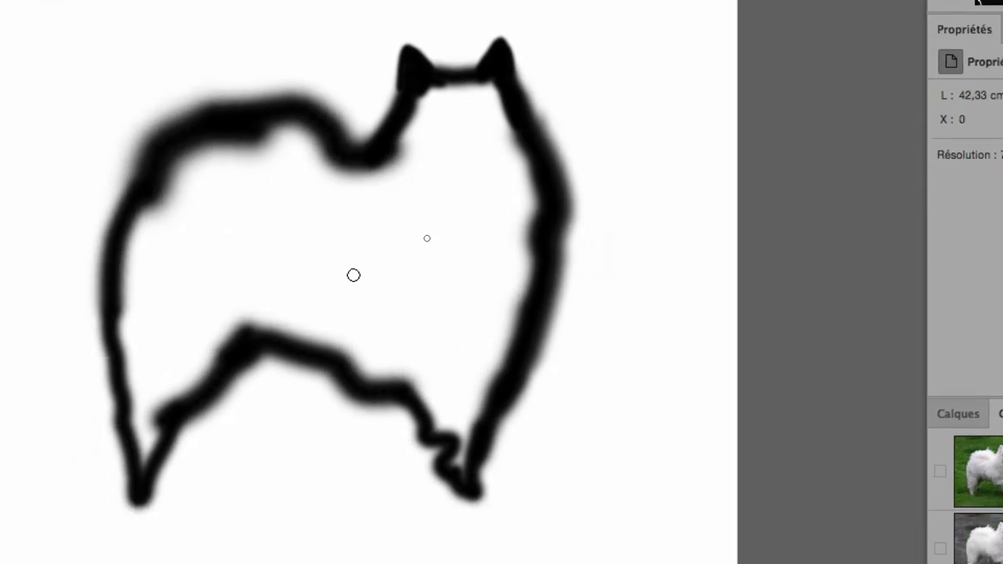
left_click_drag(333, 273, 365, 287)
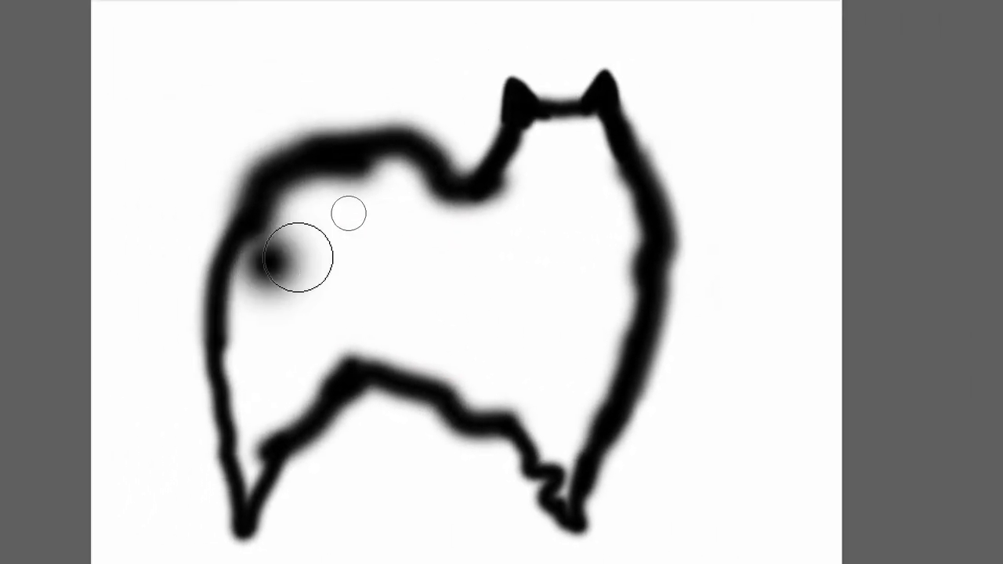
mouse_move(298, 256)
left_mouse_down()
mouse_move(398, 222)
mouse_move(392, 439)
left_mouse_up()
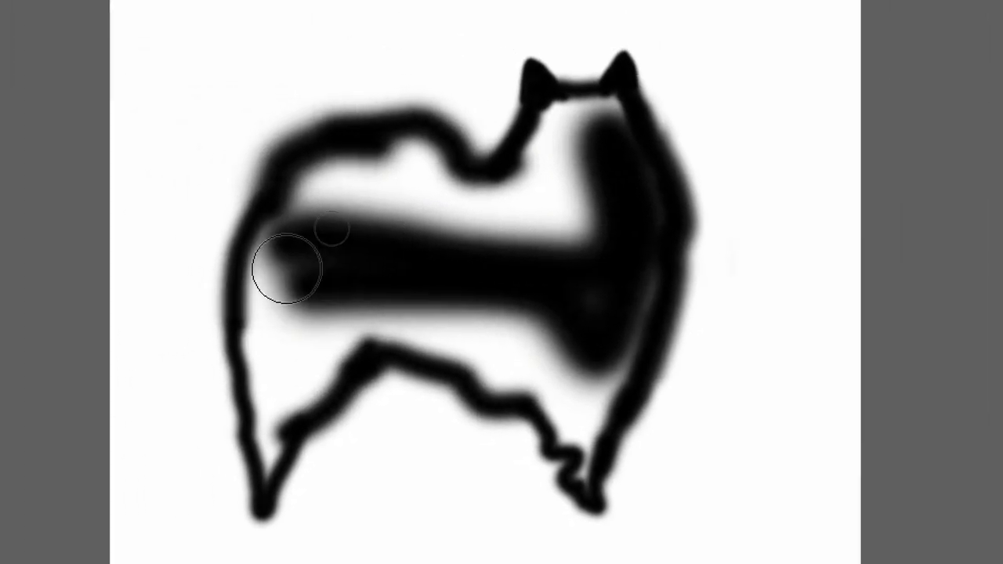
mouse_move(287, 264)
left_mouse_down()
mouse_move(297, 287)
mouse_move(382, 318)
mouse_move(340, 285)
mouse_move(303, 277)
mouse_move(366, 282)
mouse_move(385, 298)
mouse_move(352, 287)
mouse_move(365, 298)
mouse_move(329, 253)
left_mouse_up()
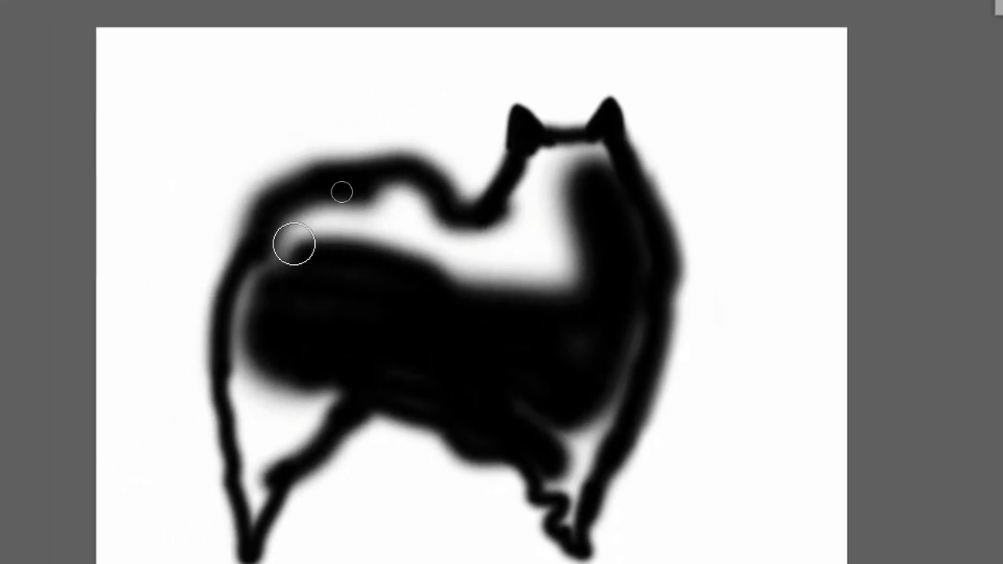
scroll(294, 244, "down", 1)
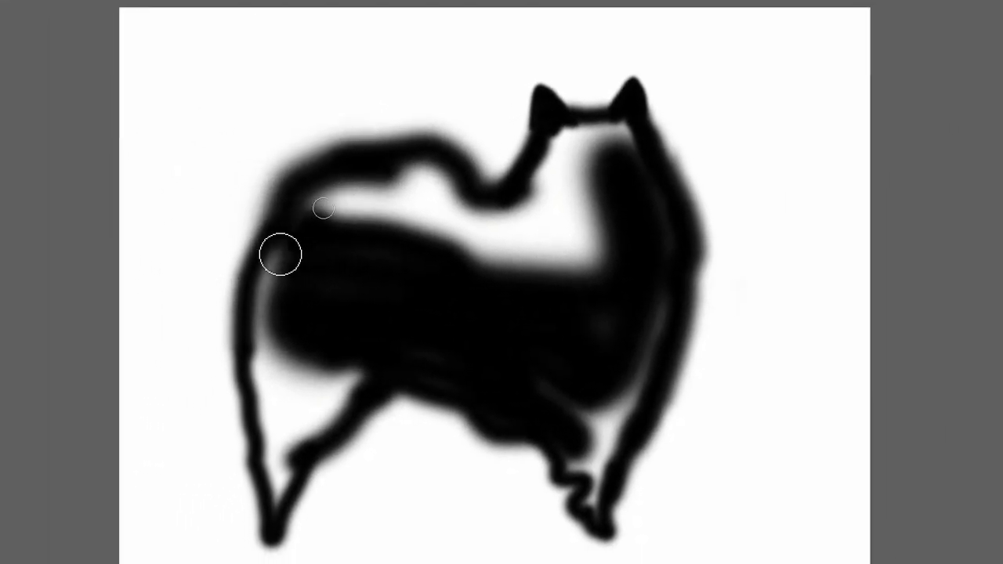
scroll(277, 253, "down", 2)
scroll(274, 271, "down", 2)
scroll(273, 289, "down", 2)
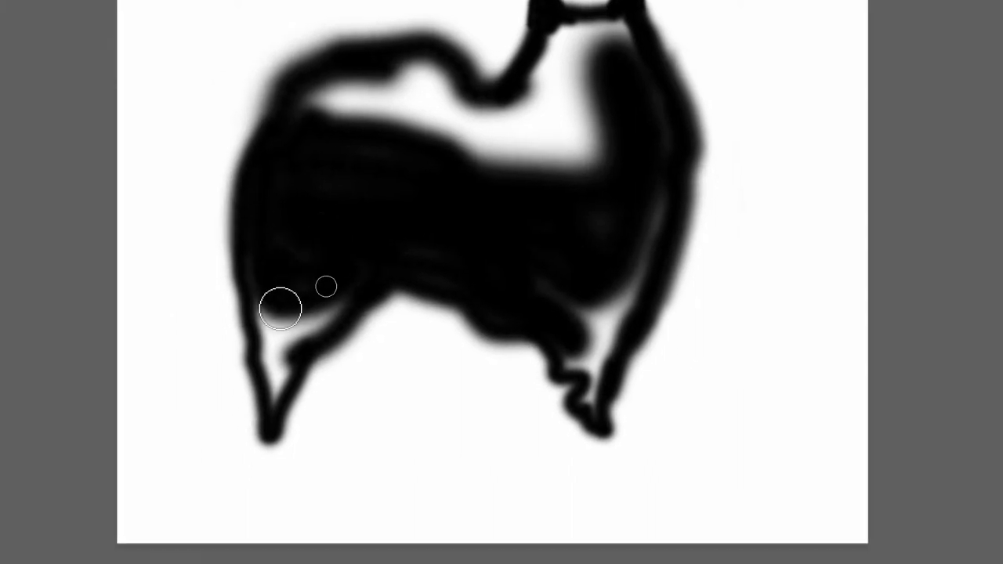
Fill the white gaps under the belly and along both legs with a 44 px brush
left_click_drag(280, 302, 289, 303)
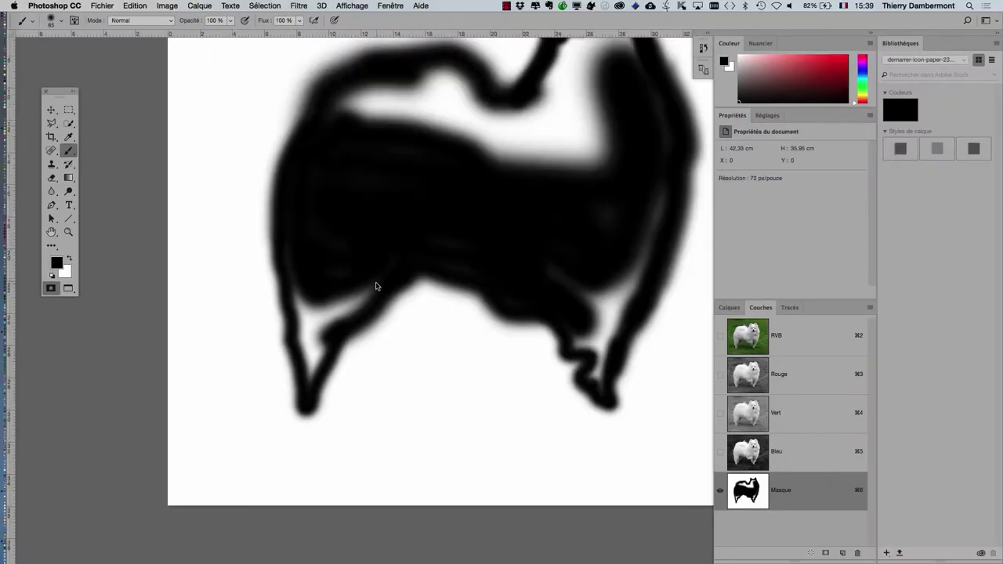
left_click_drag(375, 286, 358, 294)
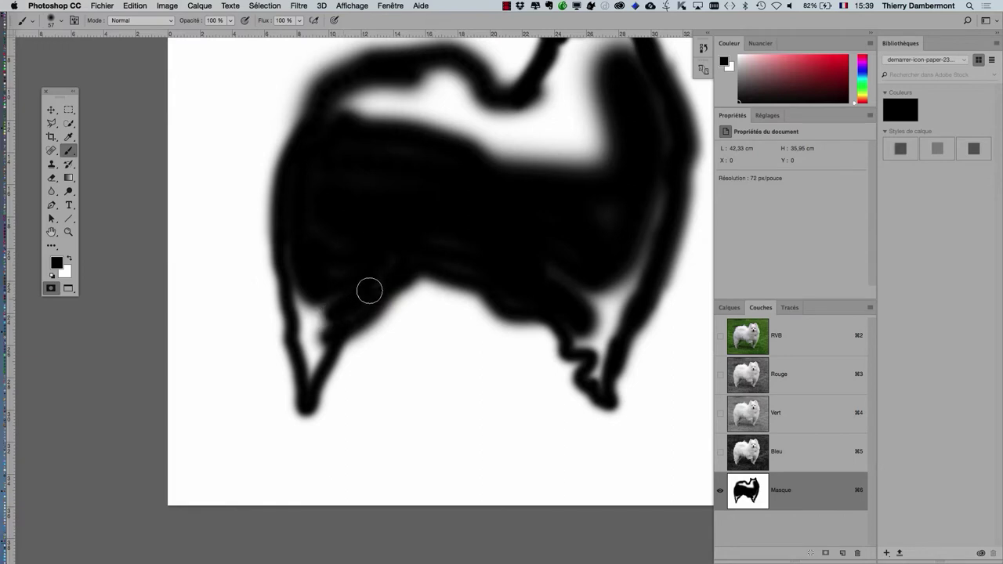
left_click_drag(294, 265, 305, 329)
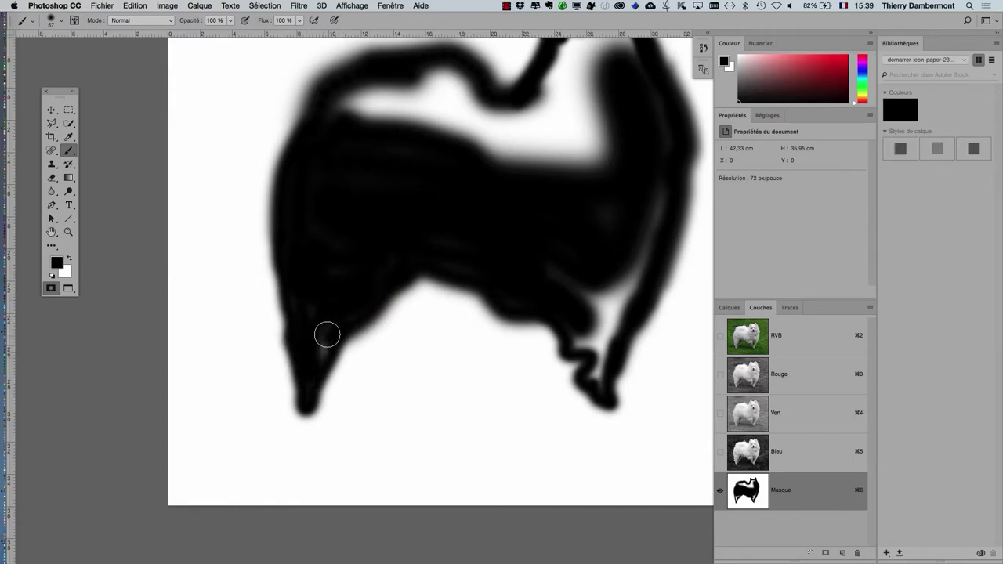
scroll(431, 251, "right", 5)
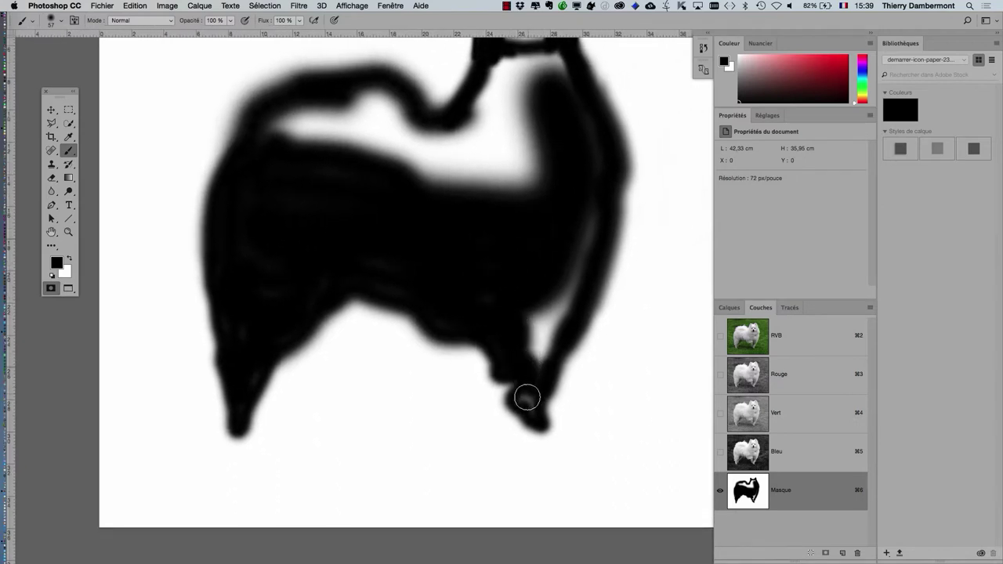
mouse_move(526, 400)
left_mouse_down()
mouse_move(555, 285)
mouse_move(588, 219)
mouse_move(535, 337)
left_mouse_up()
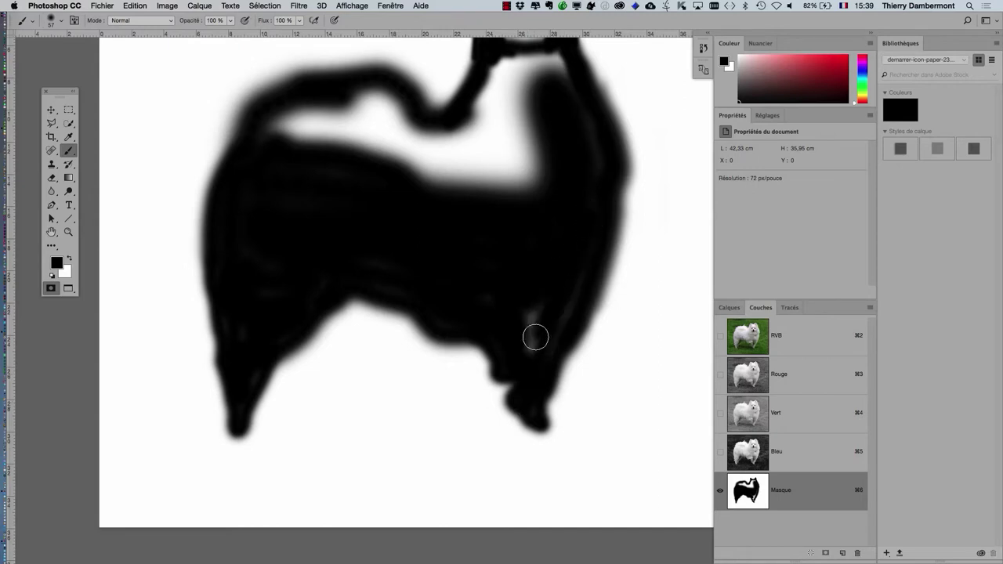
Fill the remaining gaps at the neck and along the back toward the tail
left_click_drag(549, 216, 521, 303)
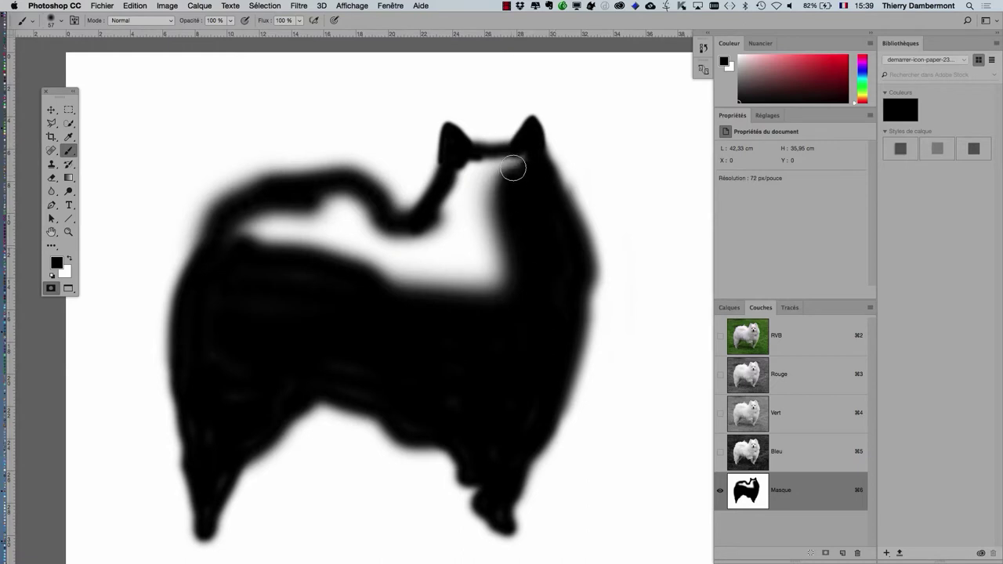
mouse_move(462, 173)
left_mouse_down()
mouse_move(454, 197)
mouse_move(497, 188)
left_mouse_up()
mouse_move(497, 226)
left_mouse_down()
mouse_move(465, 217)
mouse_move(412, 237)
mouse_move(333, 201)
mouse_move(240, 222)
mouse_move(347, 219)
left_mouse_up()
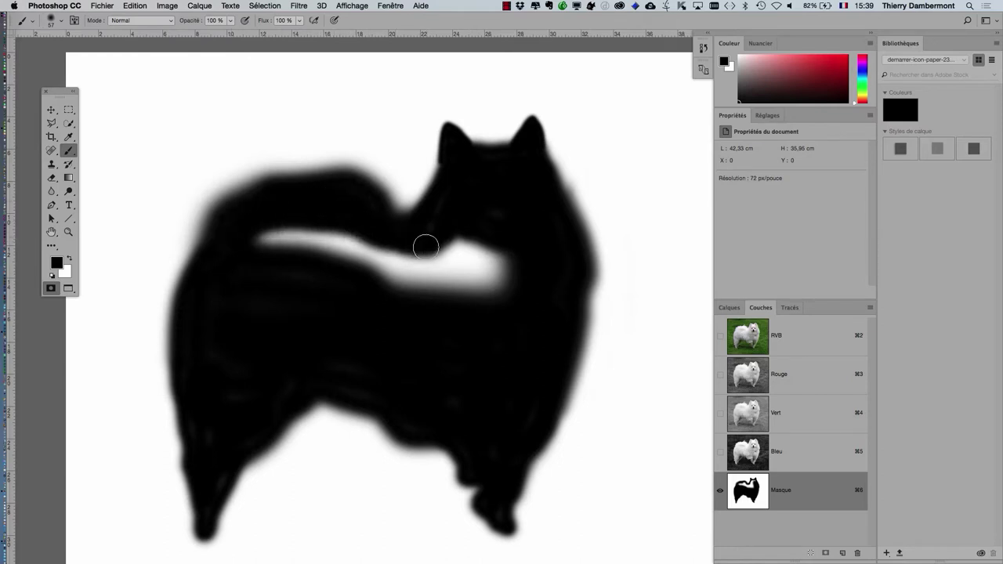
mouse_move(425, 247)
left_mouse_down()
mouse_move(517, 264)
mouse_move(477, 240)
mouse_move(466, 248)
mouse_move(484, 302)
mouse_move(266, 242)
mouse_move(447, 273)
mouse_move(295, 236)
left_mouse_up()
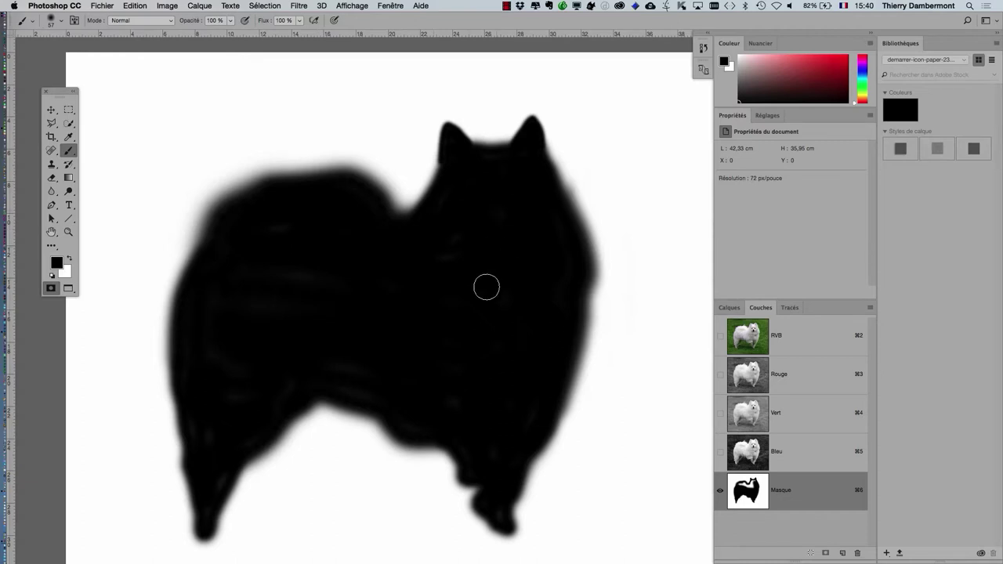
Open the History panel as a floating panel beside the dog, enlarged to list every step
left_click(392, 6)
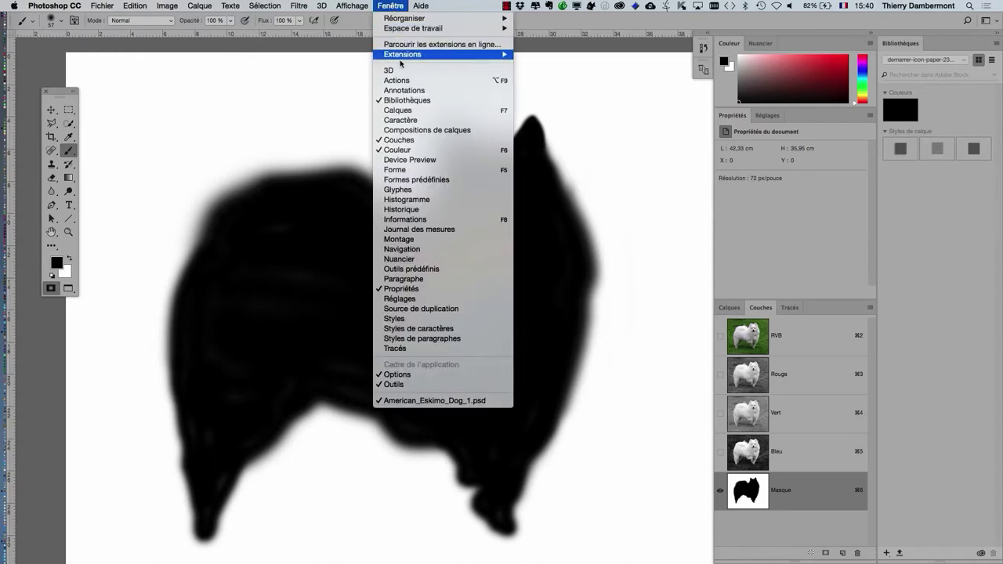
left_click(425, 210)
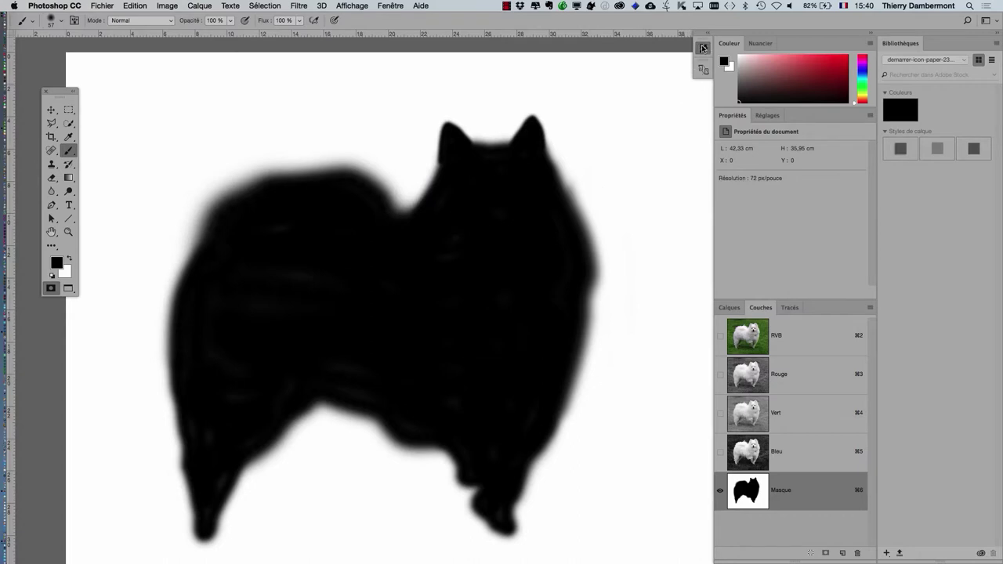
right_click(702, 49)
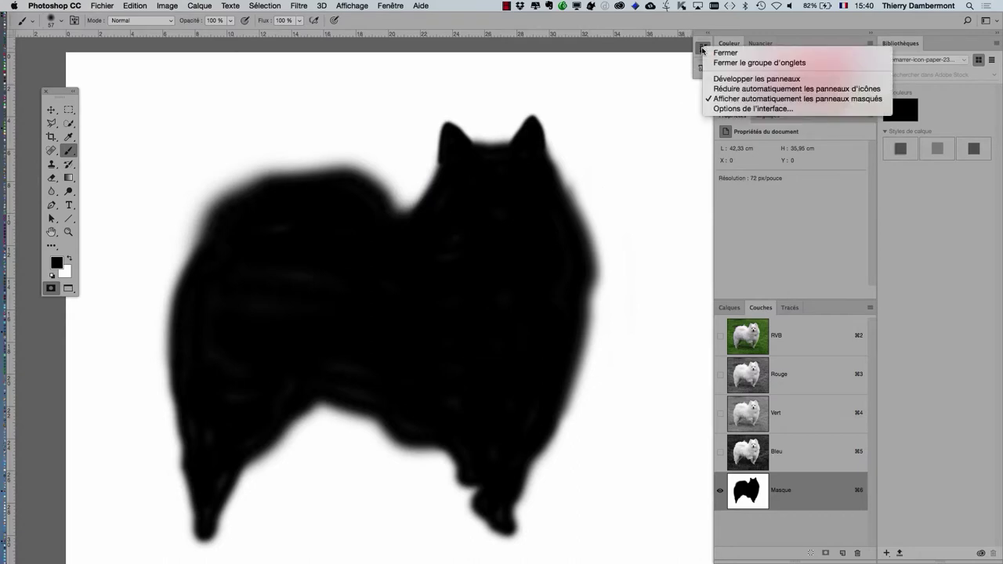
left_click_drag(701, 49, 531, 77)
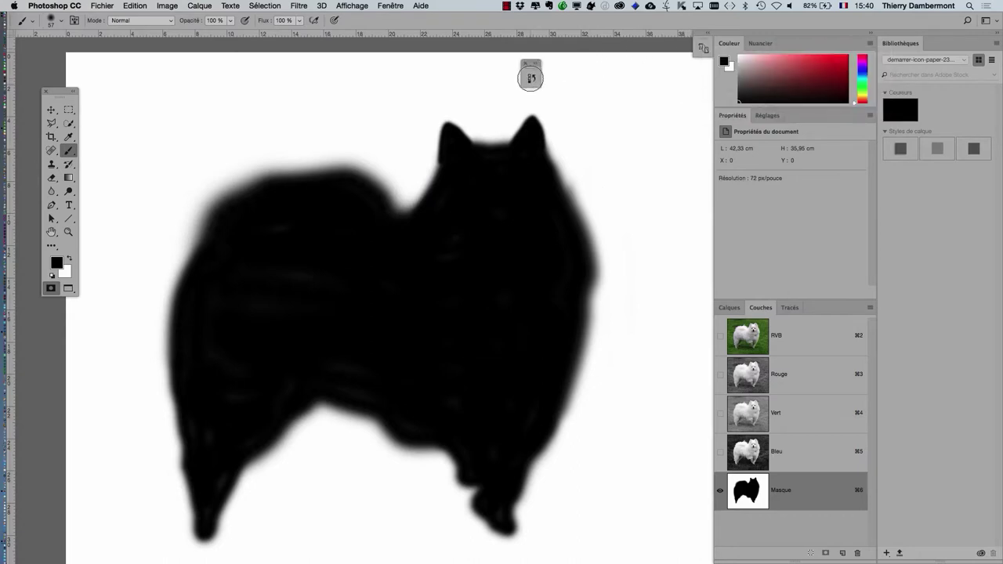
left_click(530, 78)
mouse_move(424, 76)
left_mouse_down()
mouse_move(318, 71)
mouse_move(583, 75)
left_mouse_up()
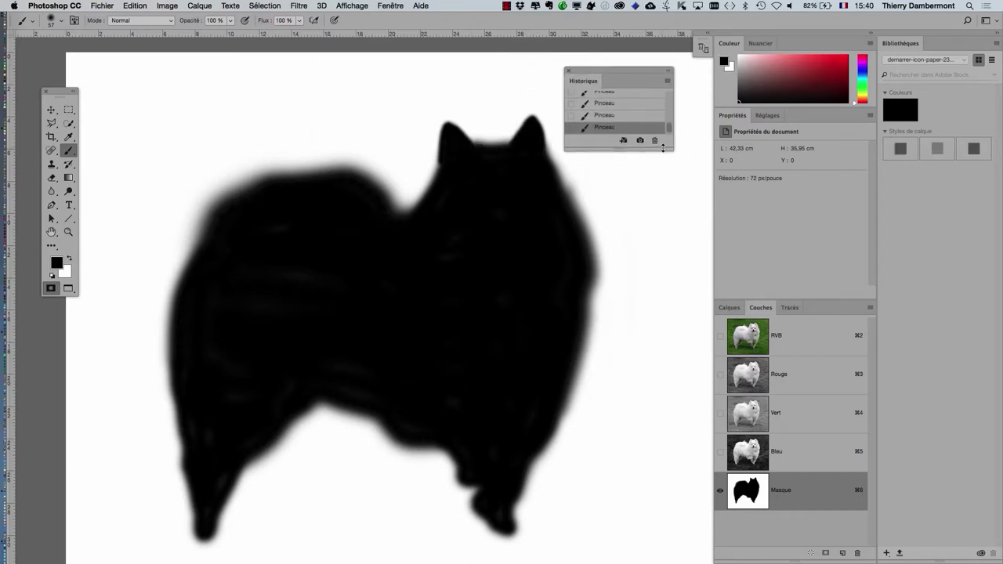
left_click_drag(667, 142, 709, 511)
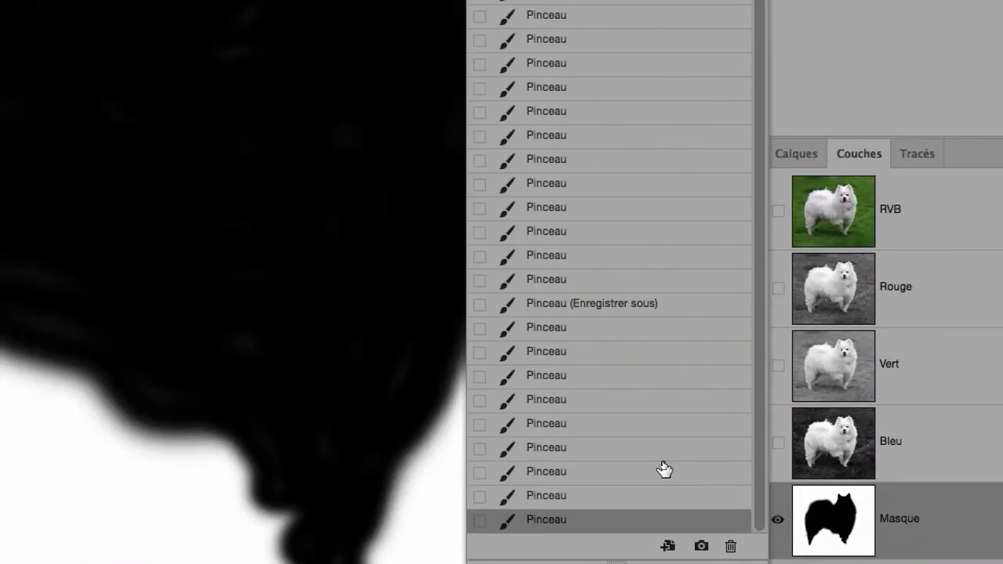
Step back and forth through the Pinceau states, ending on the latest brush stroke
left_click(662, 466)
left_click_drag(662, 455, 654, 381)
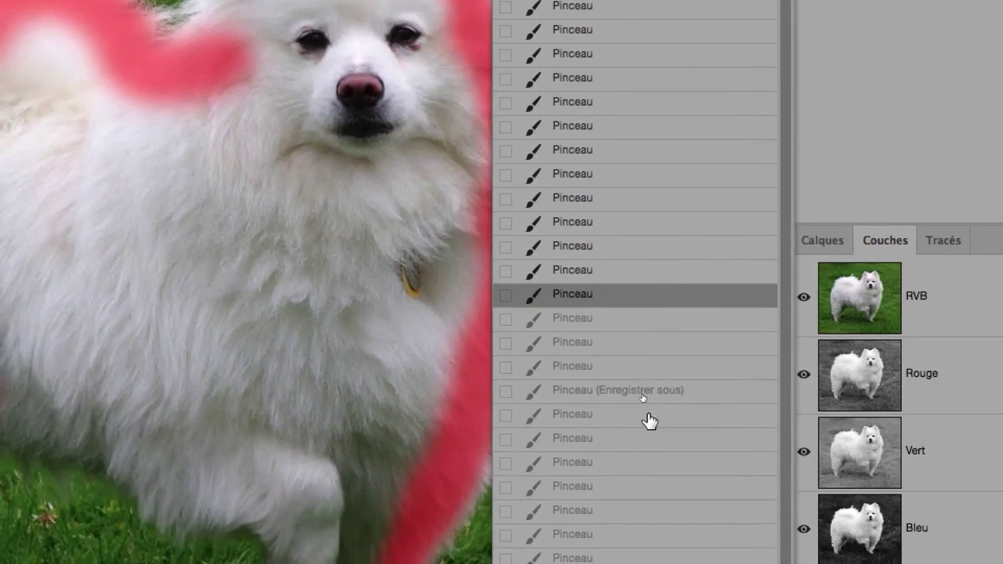
left_click_drag(654, 382, 636, 462)
key("ctrl+shift+z")
key("ctrl+shift+z")
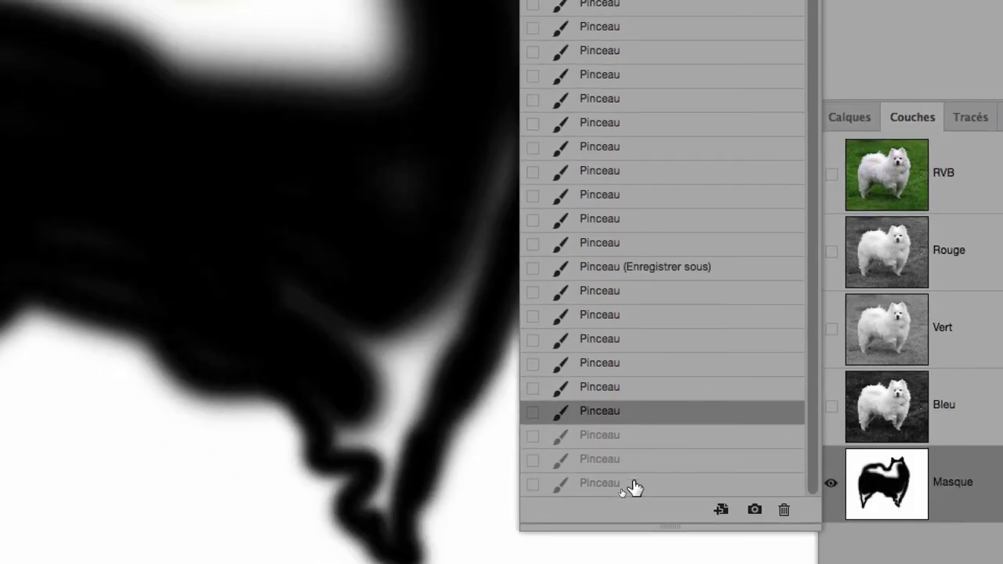
key("ctrl+shift+z")
key("ctrl+shift+z")
key("ctrl+shift+z")
key("ctrl+alt+z")
key("ctrl+alt+z")
key("ctrl+alt+z")
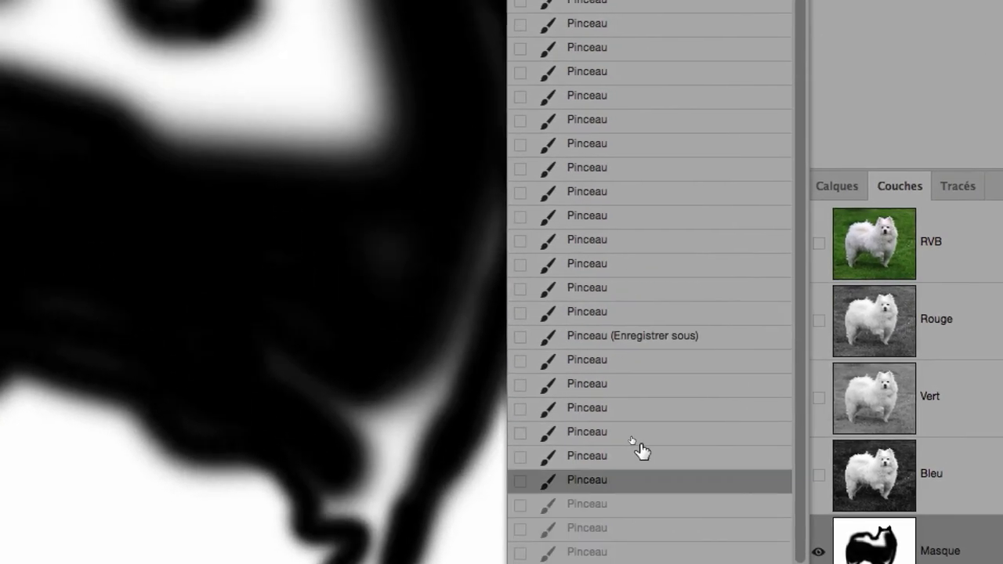
key("ctrl+alt+z")
key("ctrl+alt+z")
key("ctrl+alt+z")
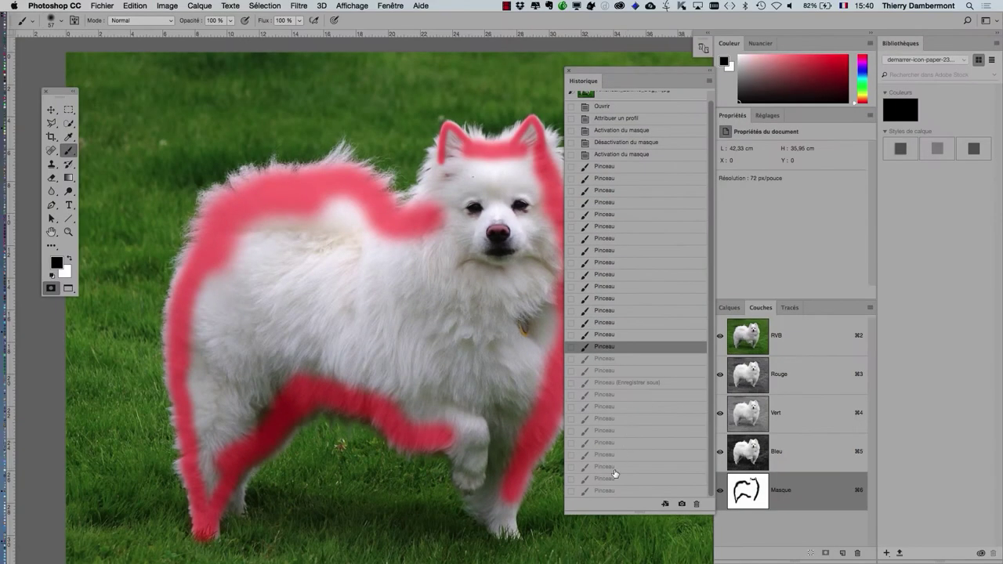
left_click(619, 491)
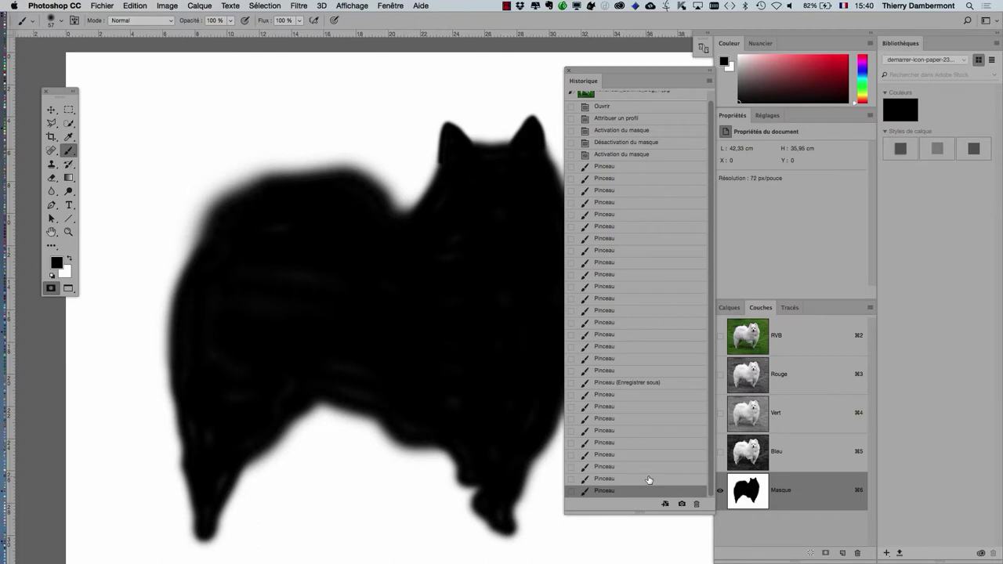
key("super+Tab")
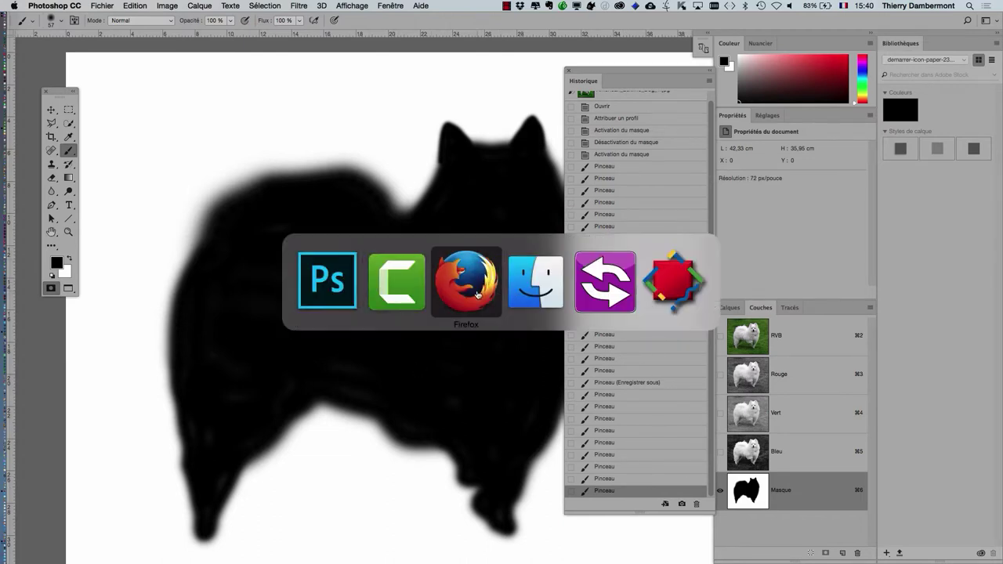
left_click(470, 296)
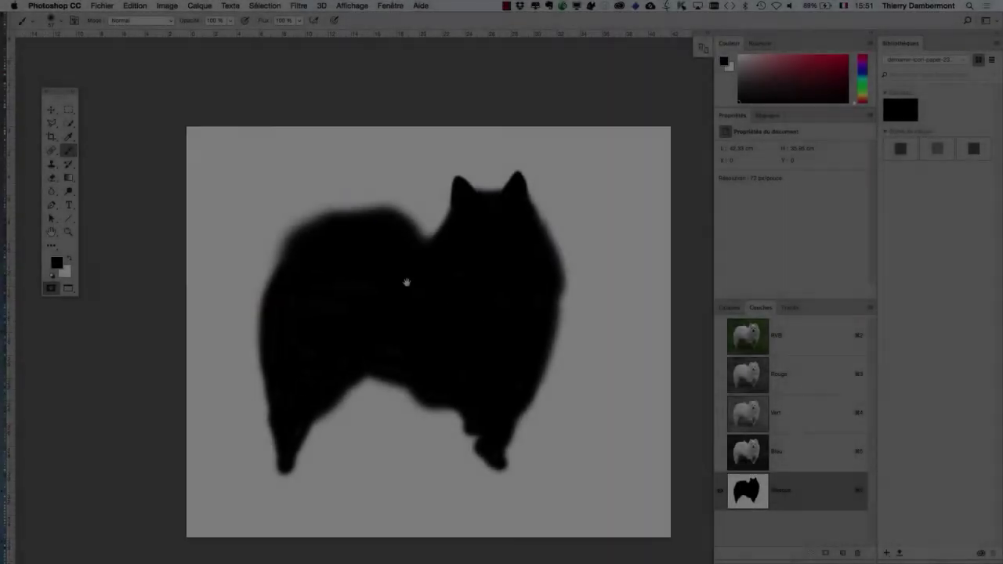
left_click_drag(406, 282, 370, 234)
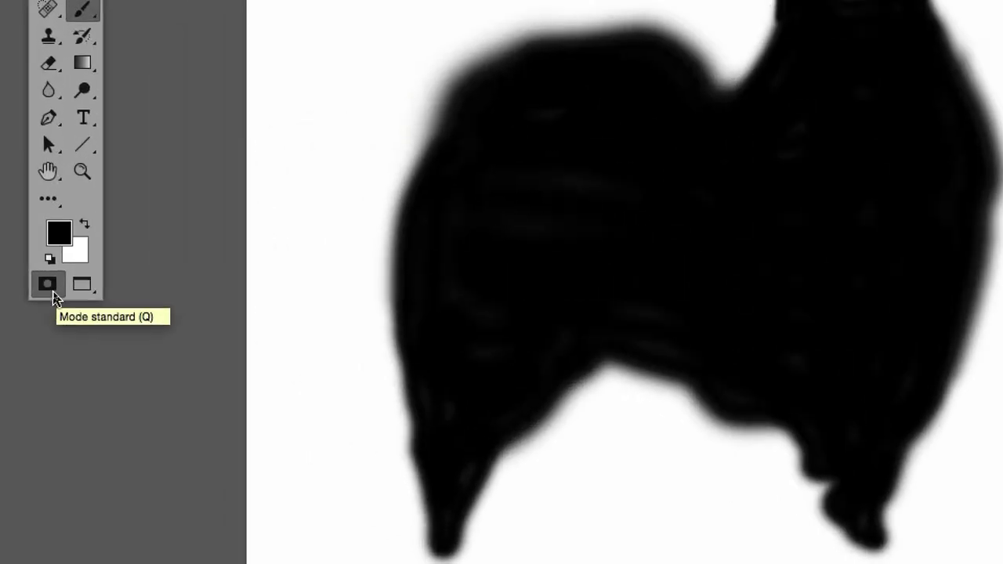
Exit Quick Mask into Standard Mode, turning the painted dog mask into a selection
left_click(53, 298)
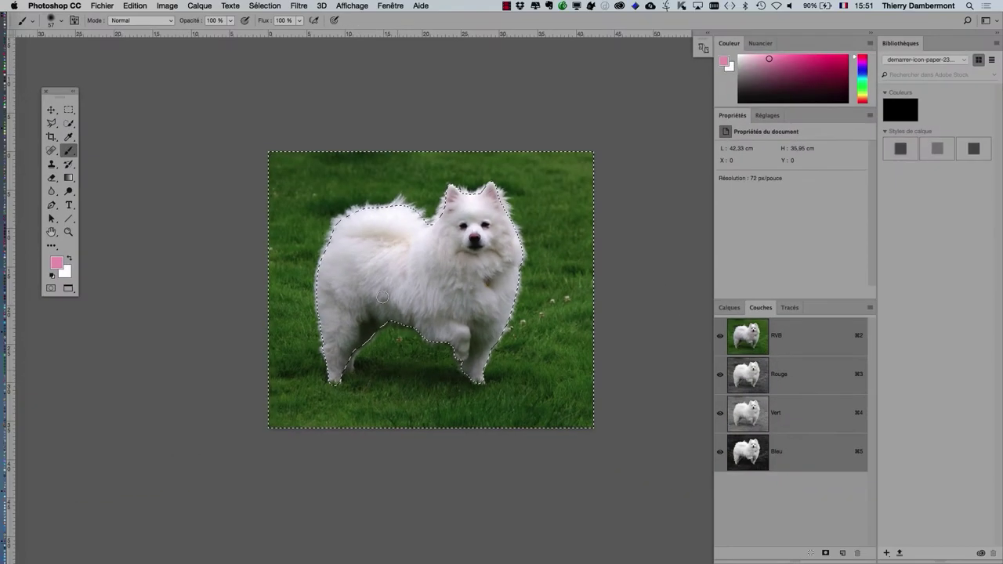
left_click(264, 5)
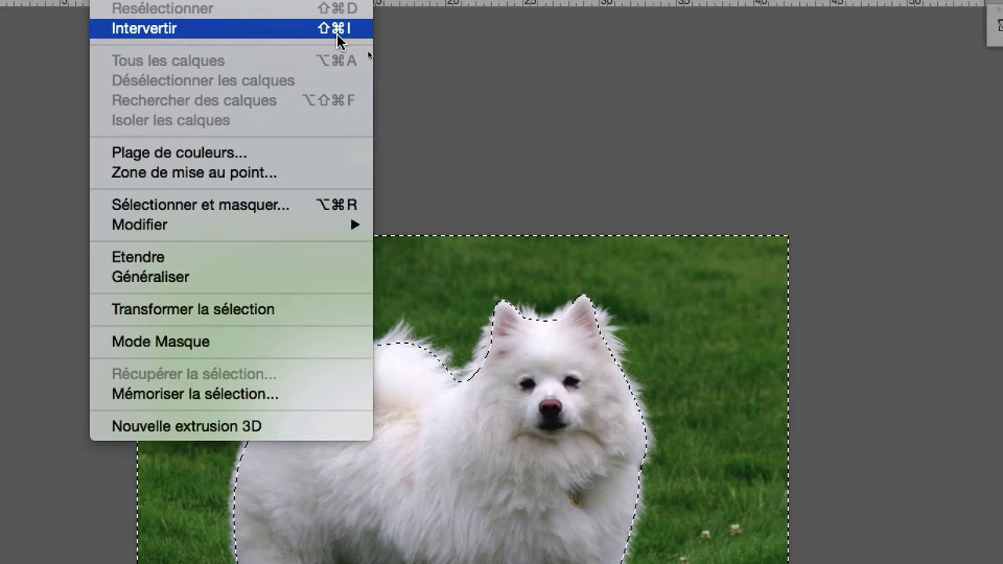
Invert the selection with Sélection > Intervertir and show the Calques panel listing Arrière-plan
left_click(338, 32)
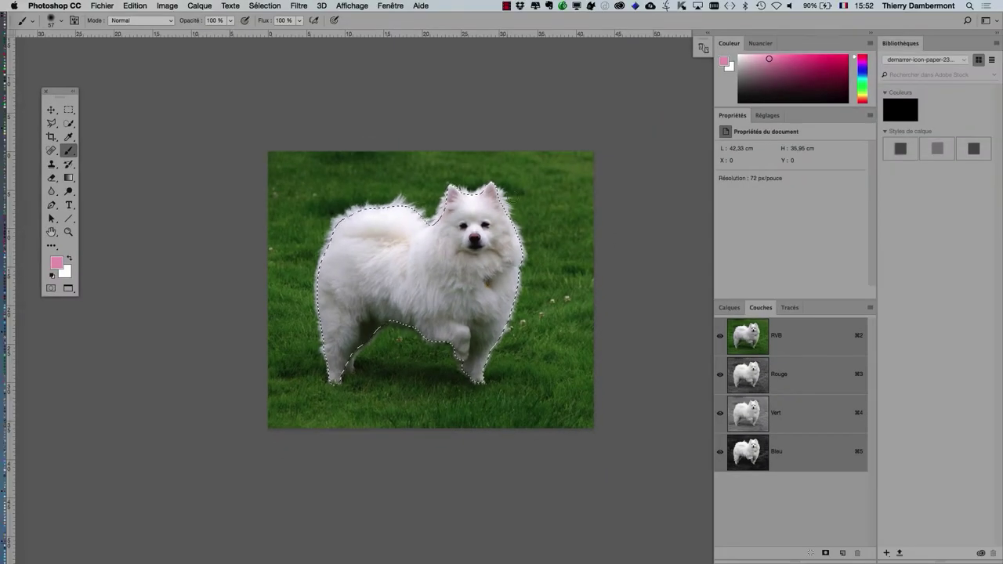
scroll(432, 223, "right", 5)
scroll(392, 211, "down", 3)
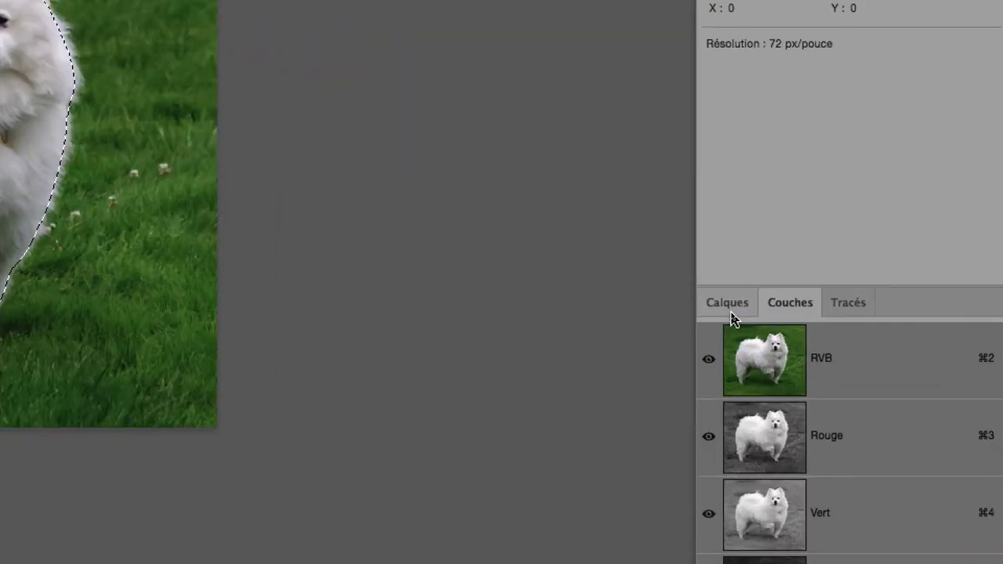
left_click(731, 311)
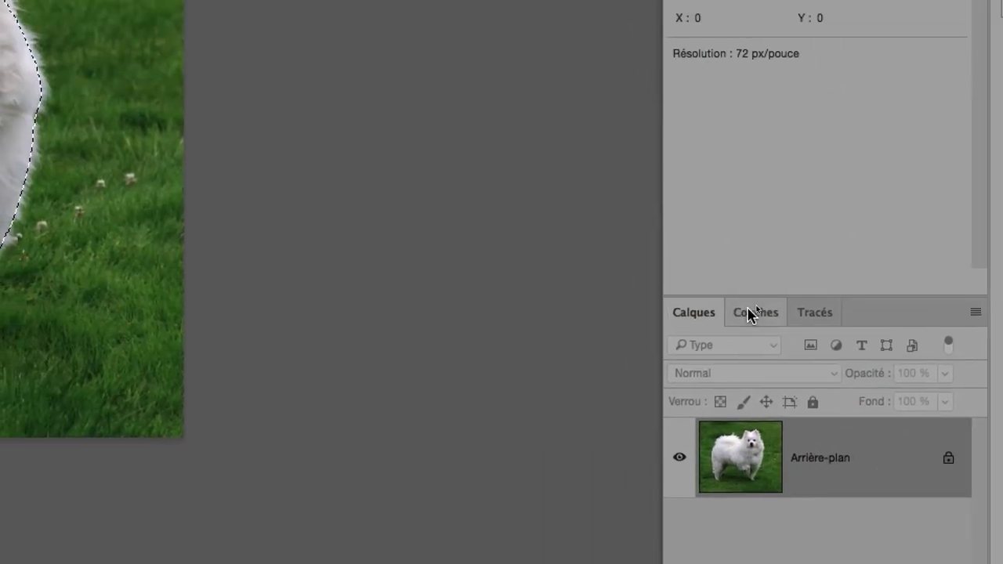
Add a layer mask from the selection so only the white dog remains visible
left_click(731, 211)
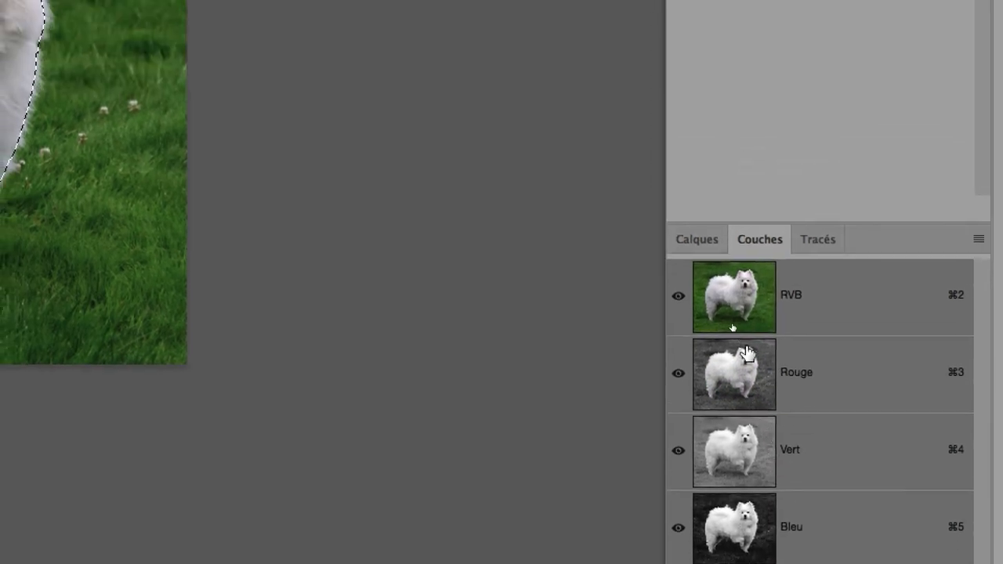
left_click(730, 313)
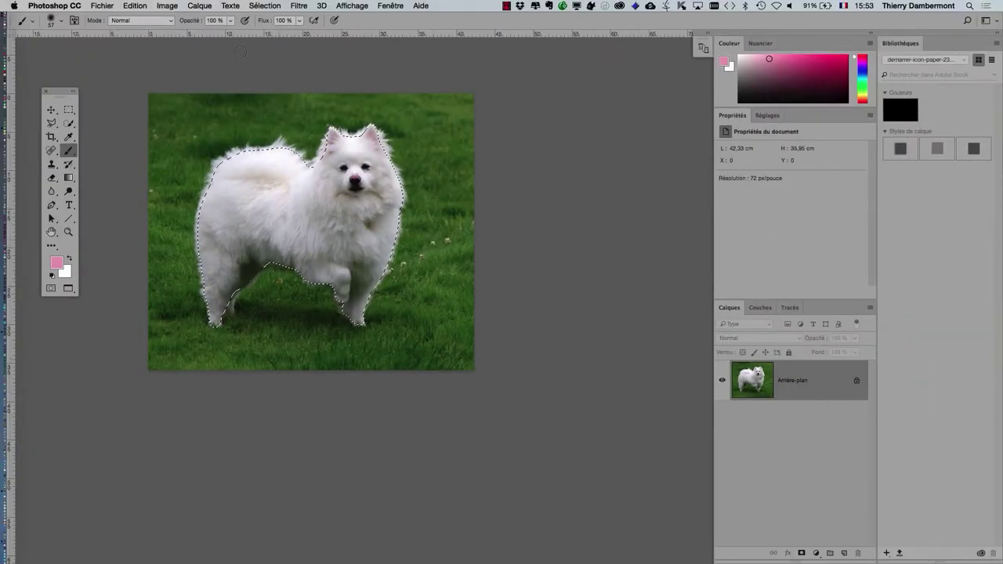
left_click(196, 5)
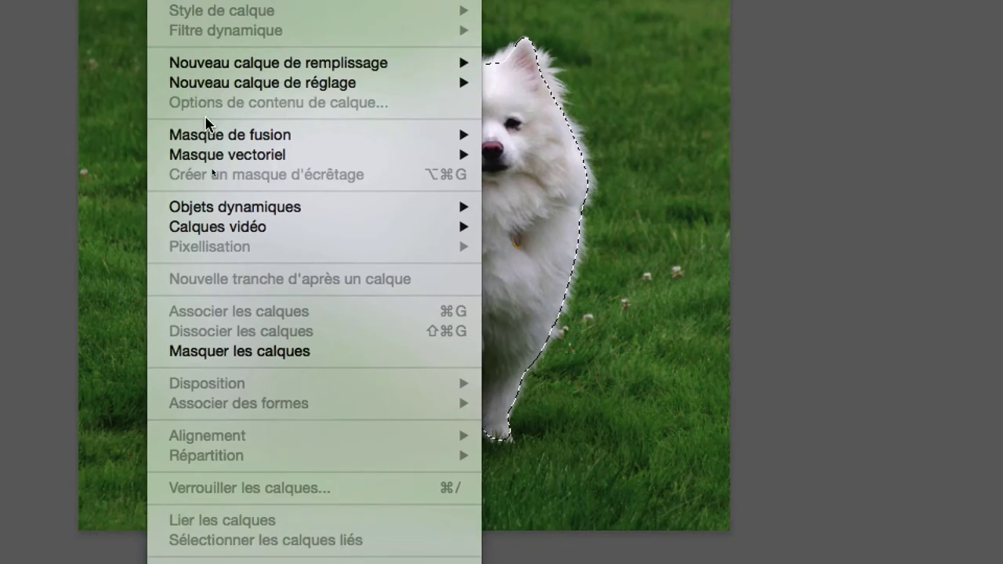
mouse_move(101, 95)
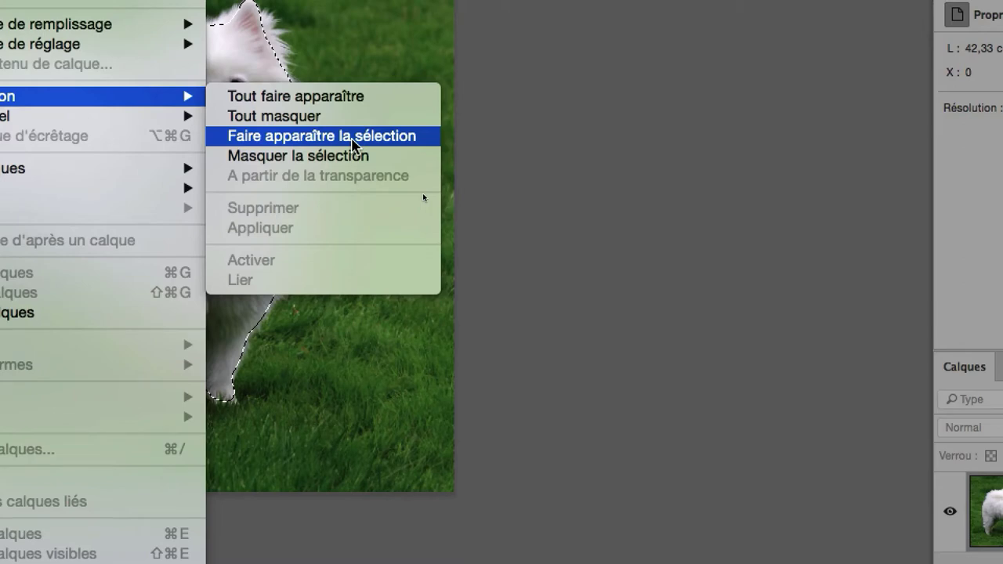
left_click(353, 138)
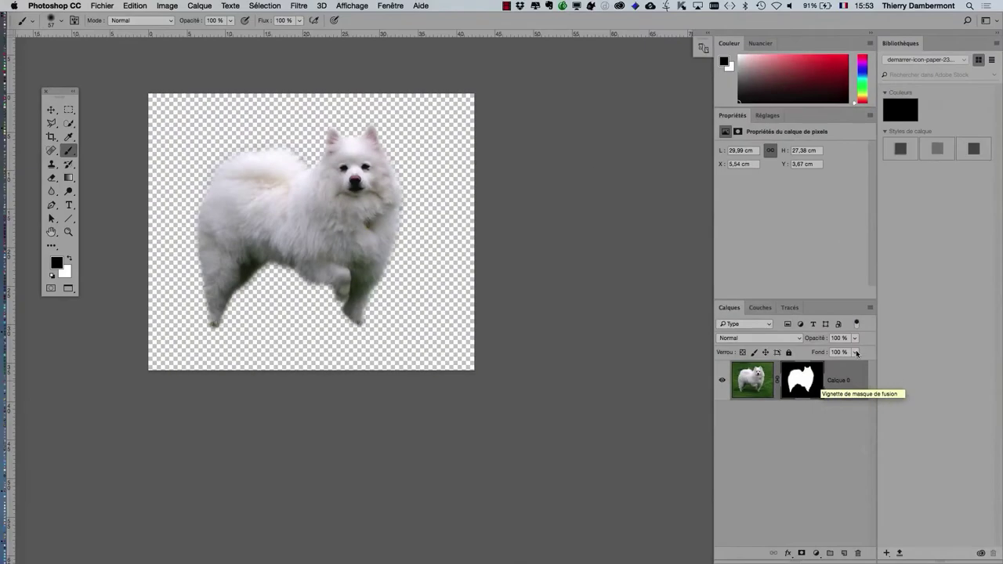
scroll(199, 159, "up", 1)
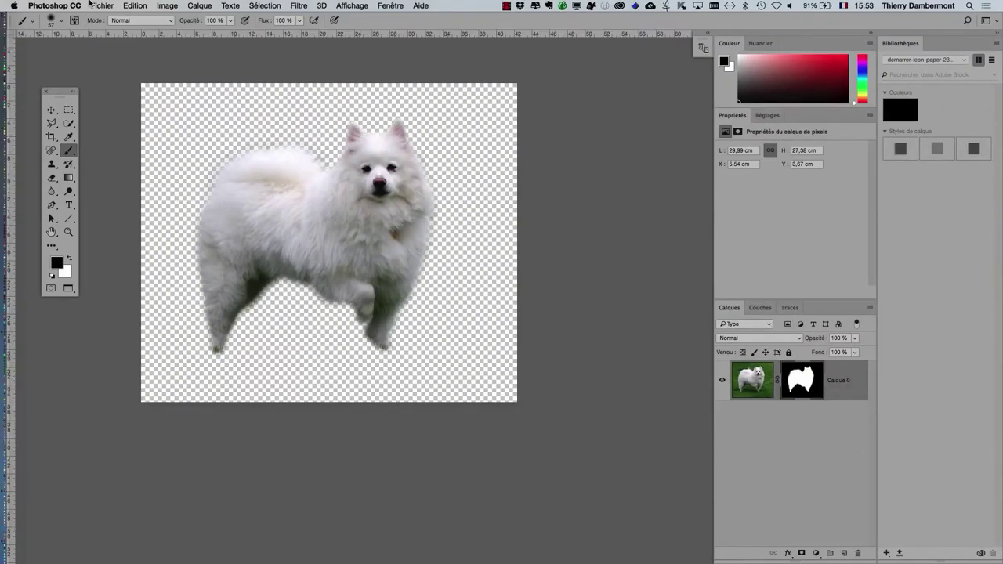
Bring up the Fichier > Enregistrer sous dialog for the masked document
left_click(92, 6)
left_click(640, 213)
left_click(524, 43)
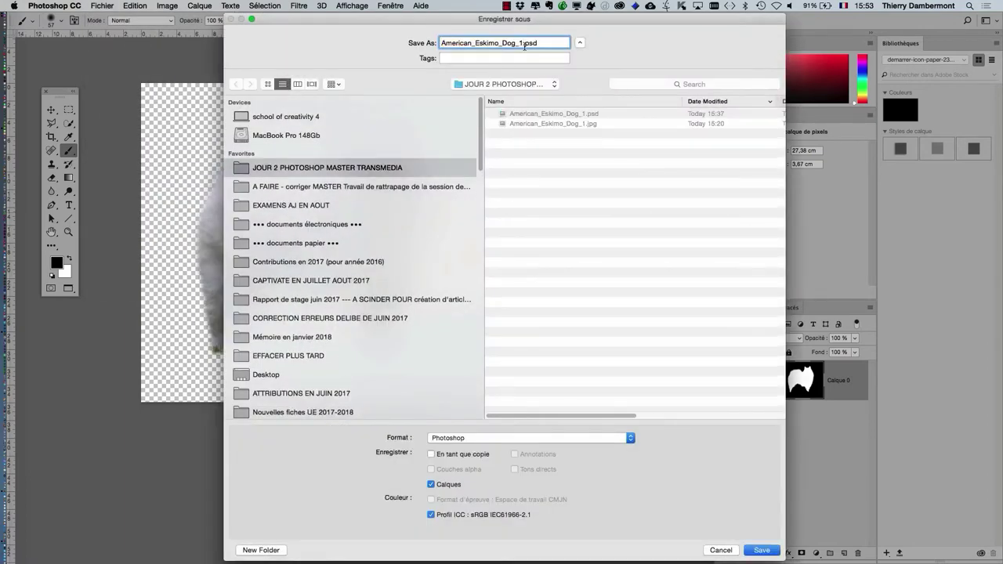
Save the document as American_Eskimo_Dog_2.psd by changing the trailing 1 to 2
key("BackSpace")
type("2")
key("Return")
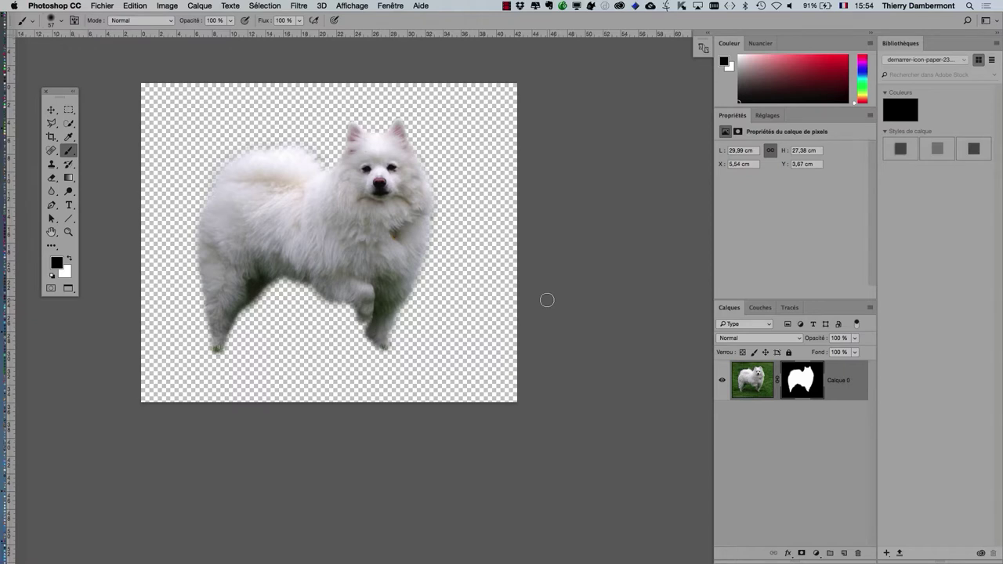
Open the Photoshop CC application menu to reach the Préférences submenu
left_click(64, 6)
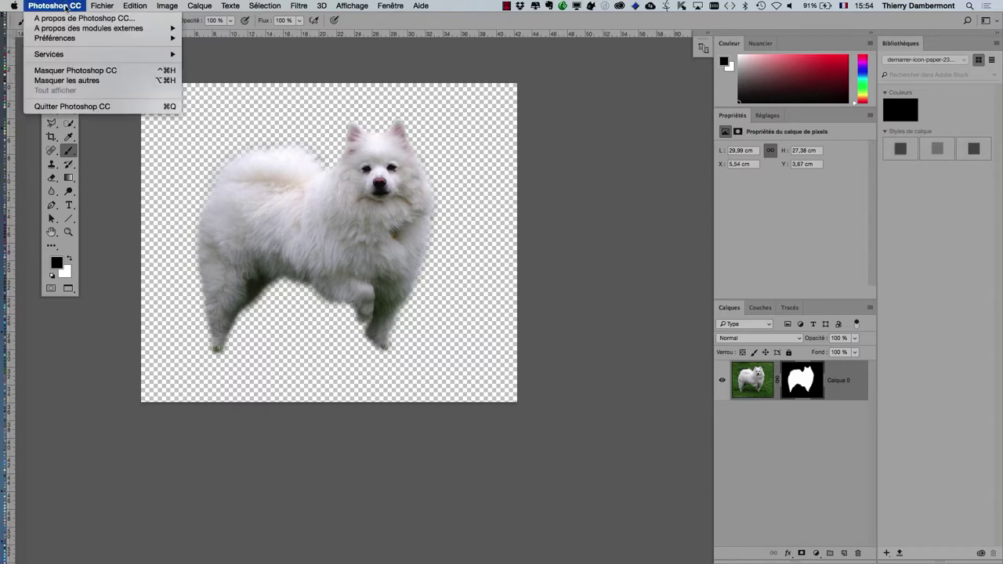
mouse_move(55, 38)
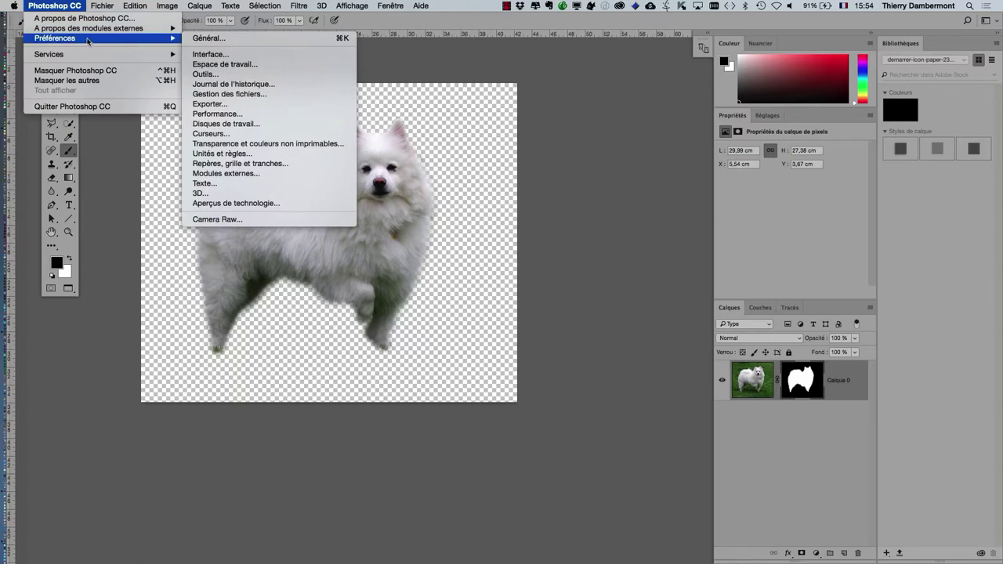
left_click(540, 119)
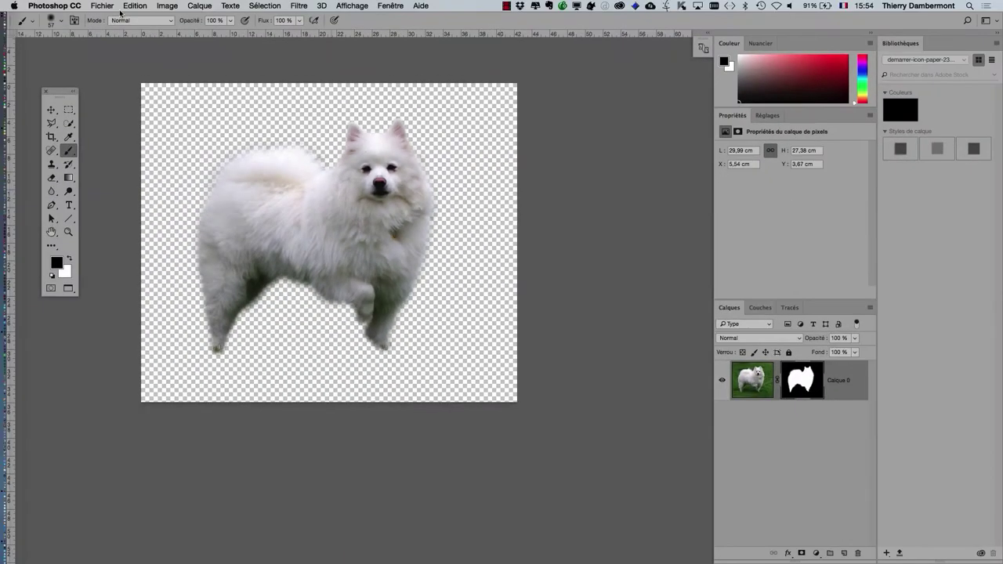
left_click(69, 5)
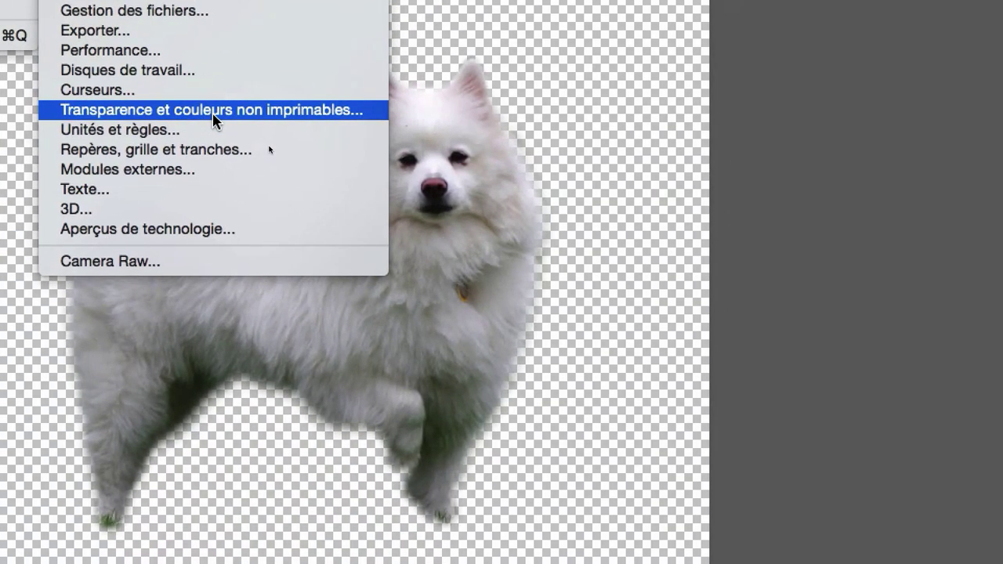
Set the transparency grid to Moyenne colour and Espacée size, using custom grey 969696
left_click(213, 114)
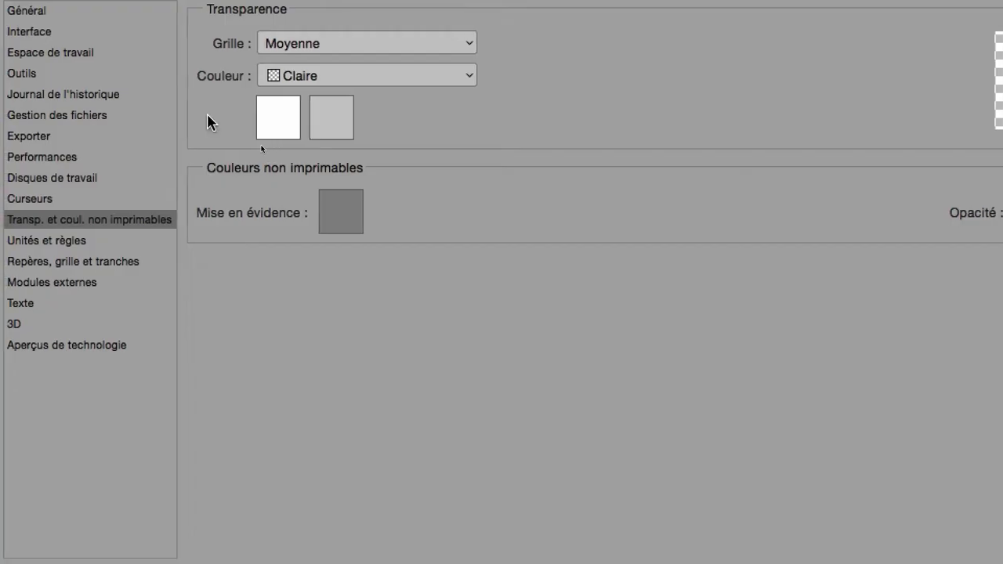
left_click(278, 149)
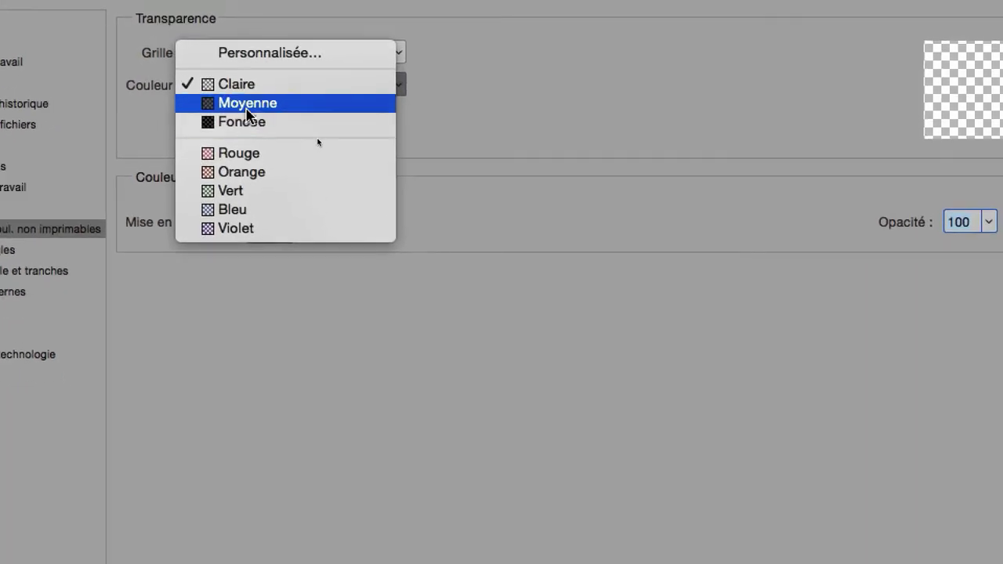
left_click(248, 103)
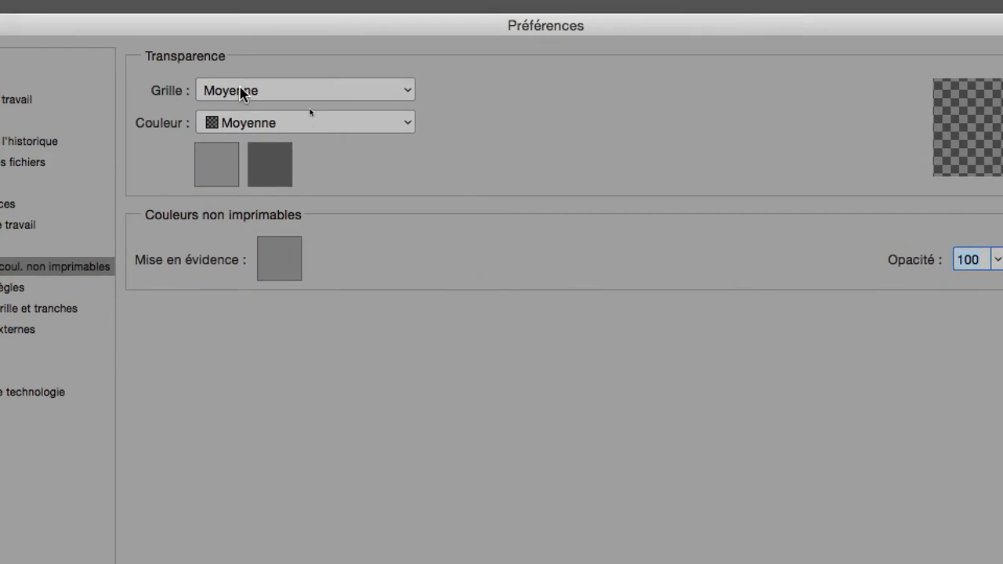
left_click(239, 79)
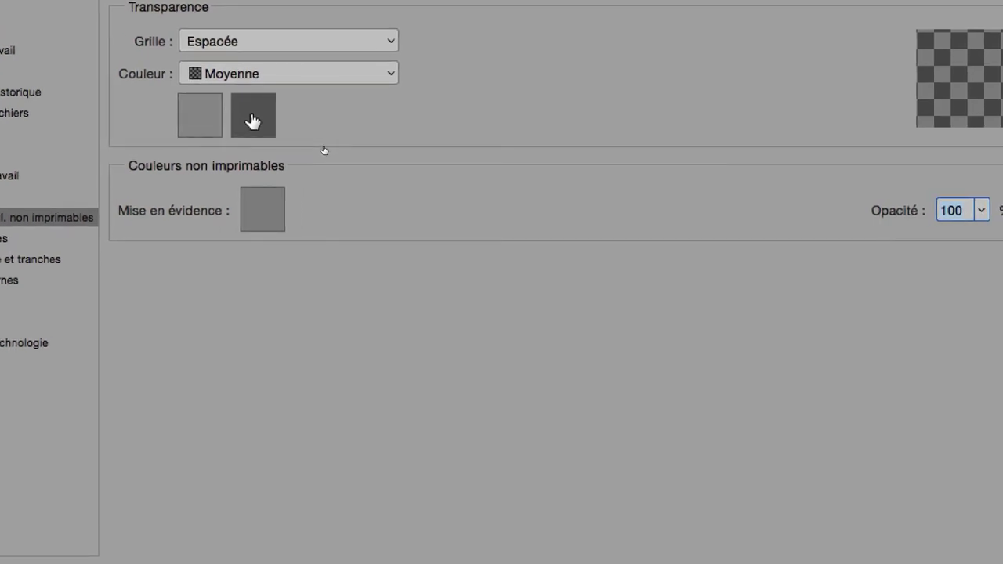
left_click(252, 120)
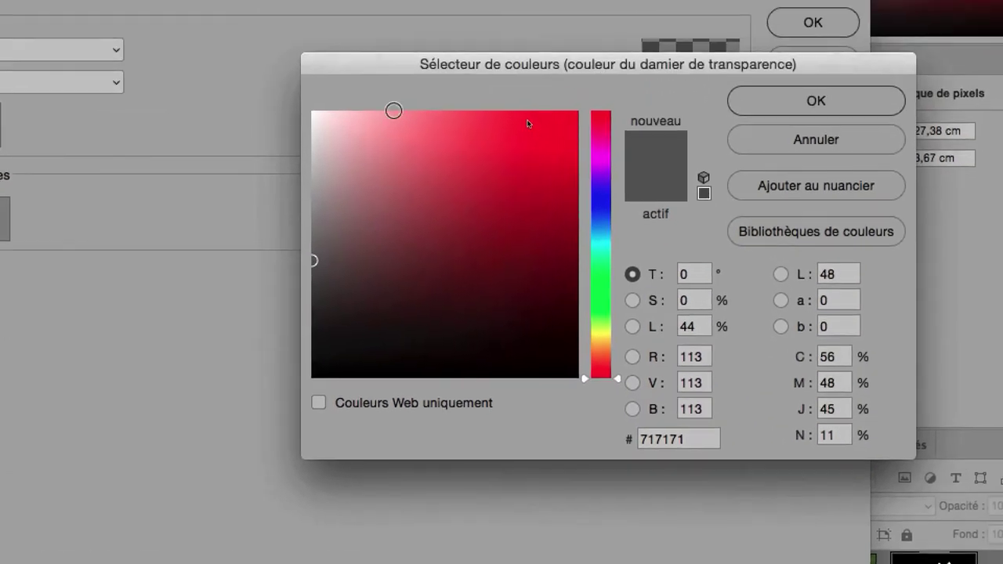
left_click(312, 214)
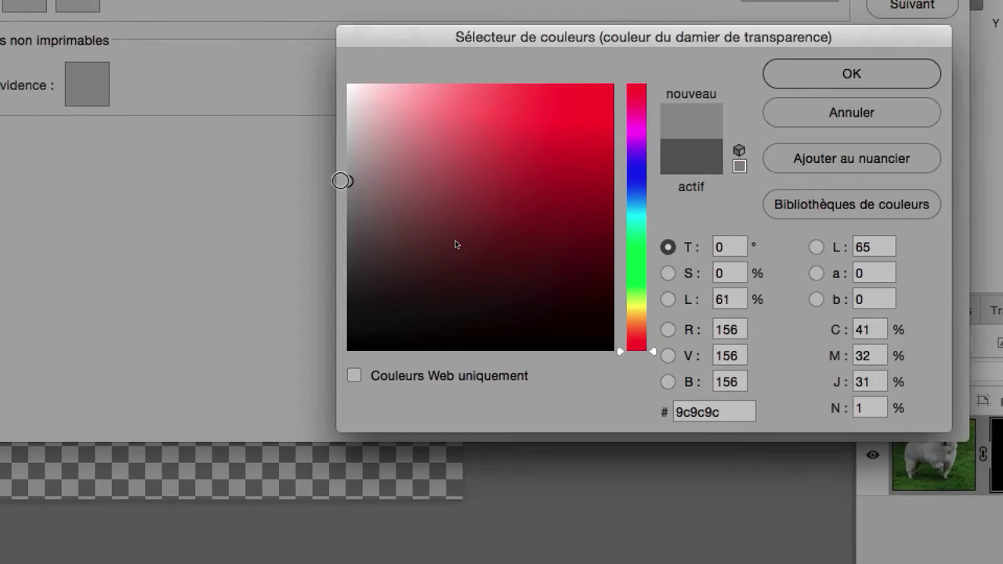
left_click(342, 177)
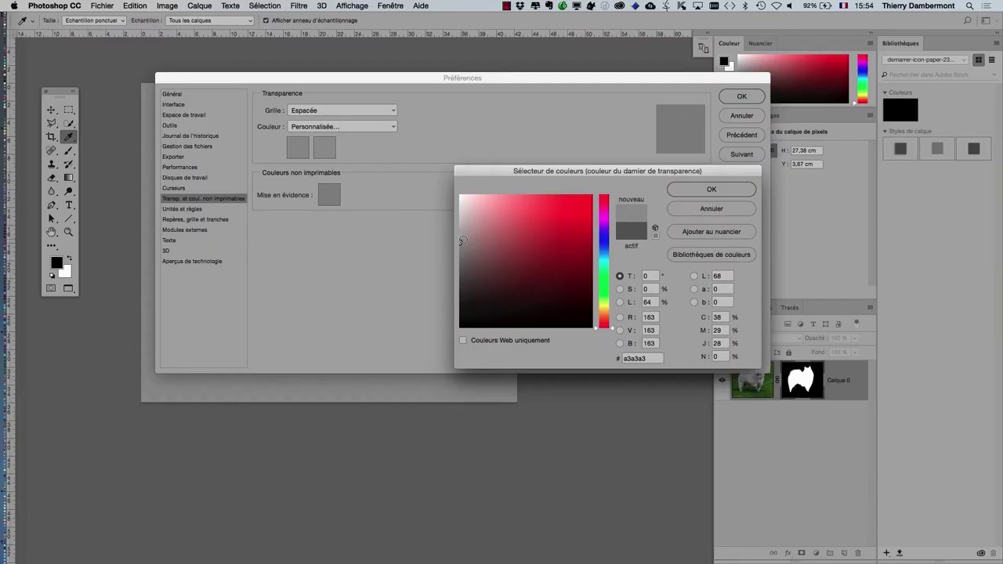
left_click_drag(463, 241, 457, 249)
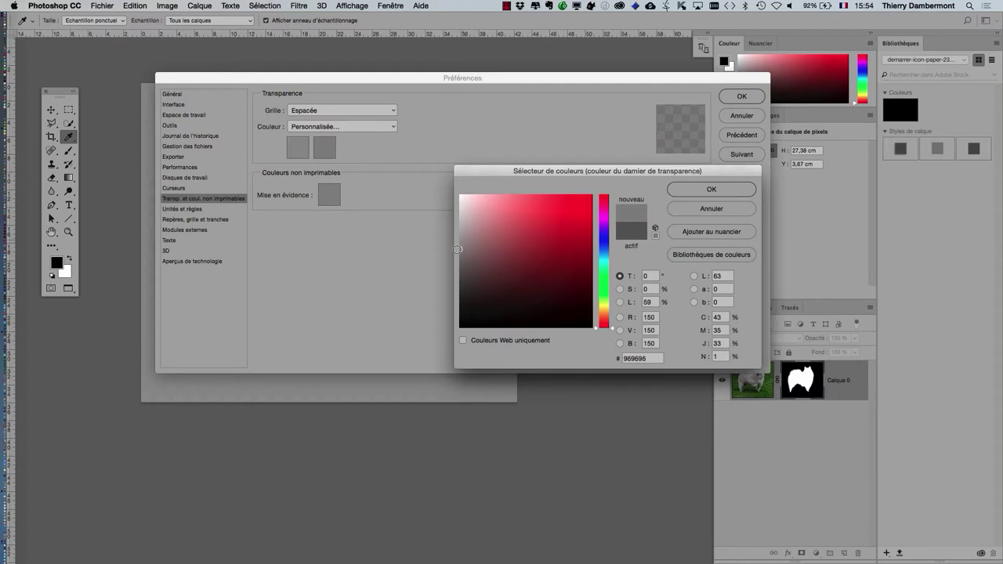
left_click(710, 189)
Apply the new transparency preferences and recentre the dog document in the window
left_click(738, 98)
key("b")
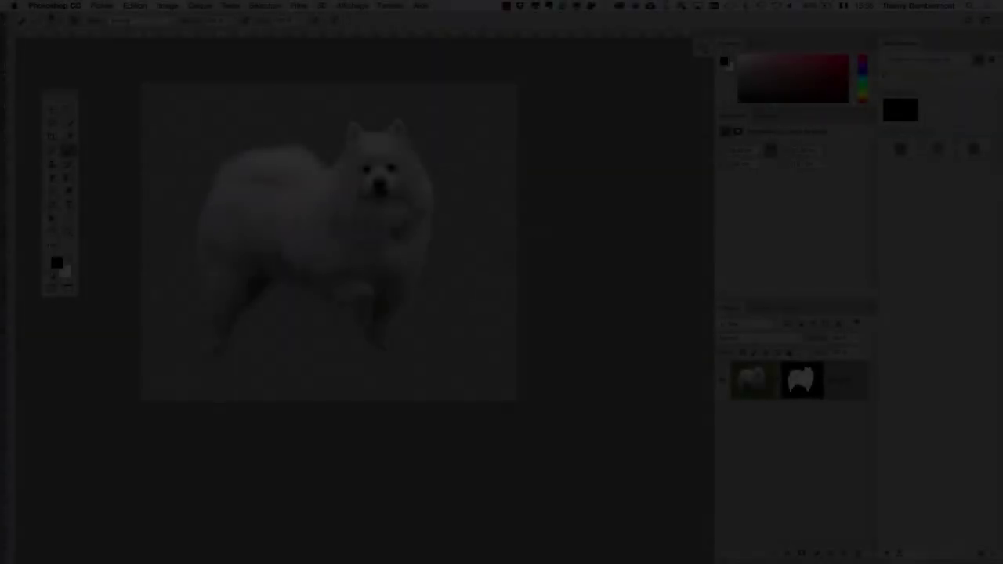
mouse_move(264, 342)
left_mouse_down()
mouse_move(347, 298)
mouse_move(290, 294)
left_mouse_up()
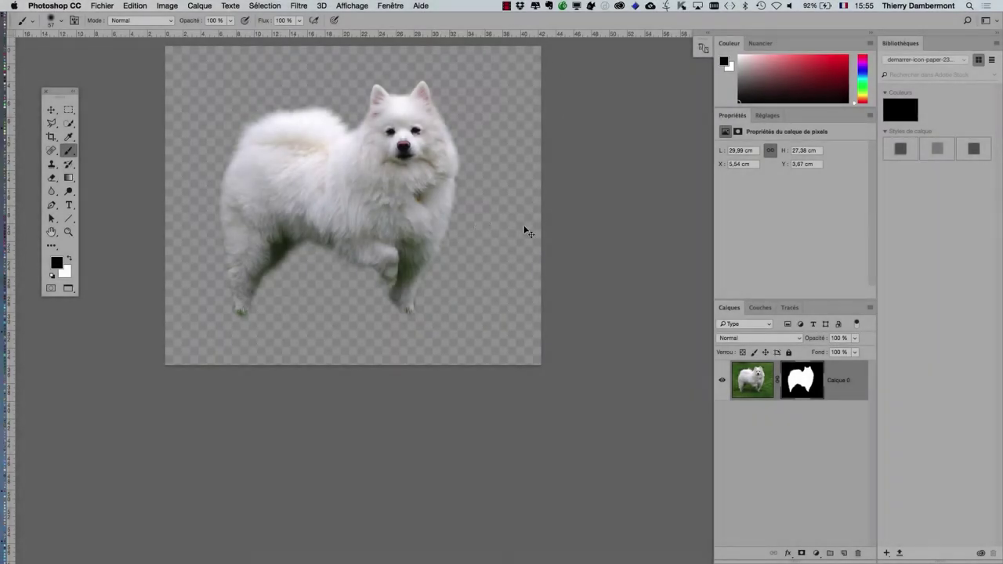
key("super+Tab")
In Firefox, select the Shiba Inu - Wikipedia title, then open a new tab on Google
left_click(464, 287)
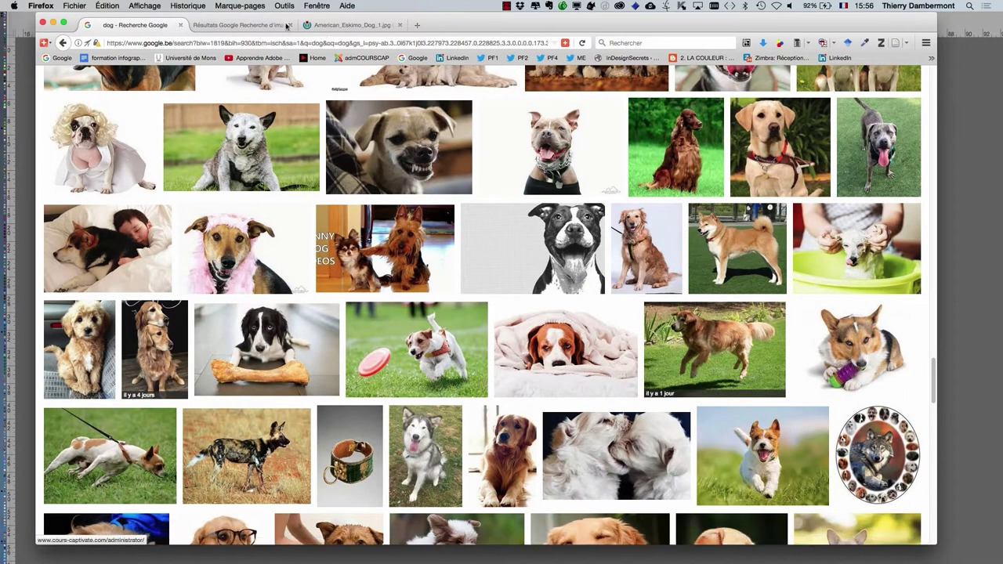
left_click(231, 26)
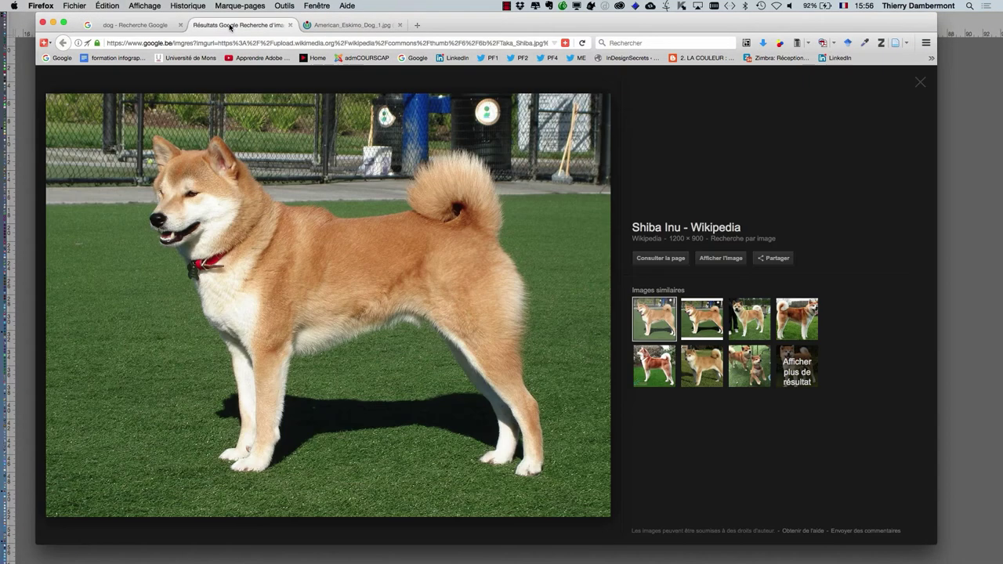
left_click(157, 29)
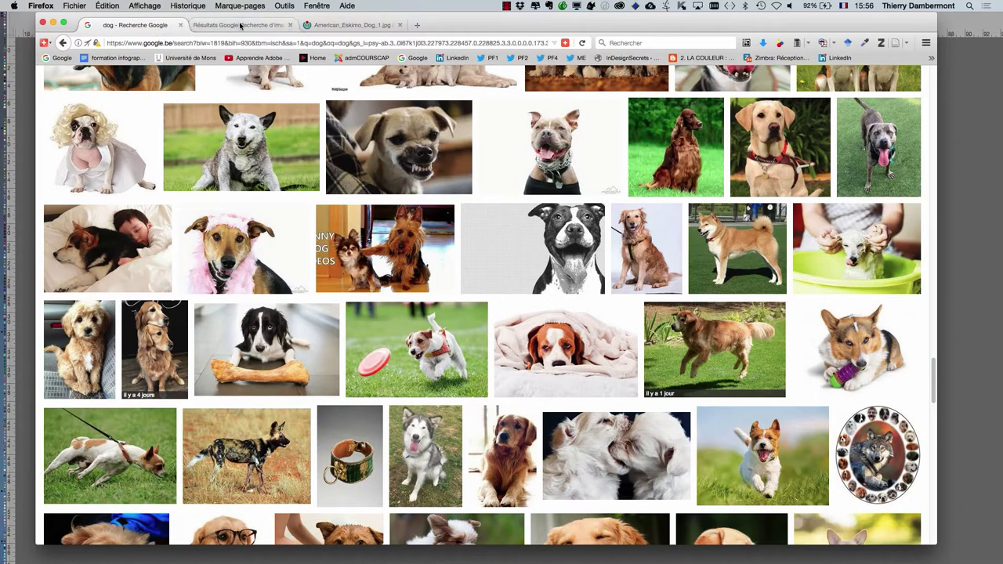
left_click(240, 26)
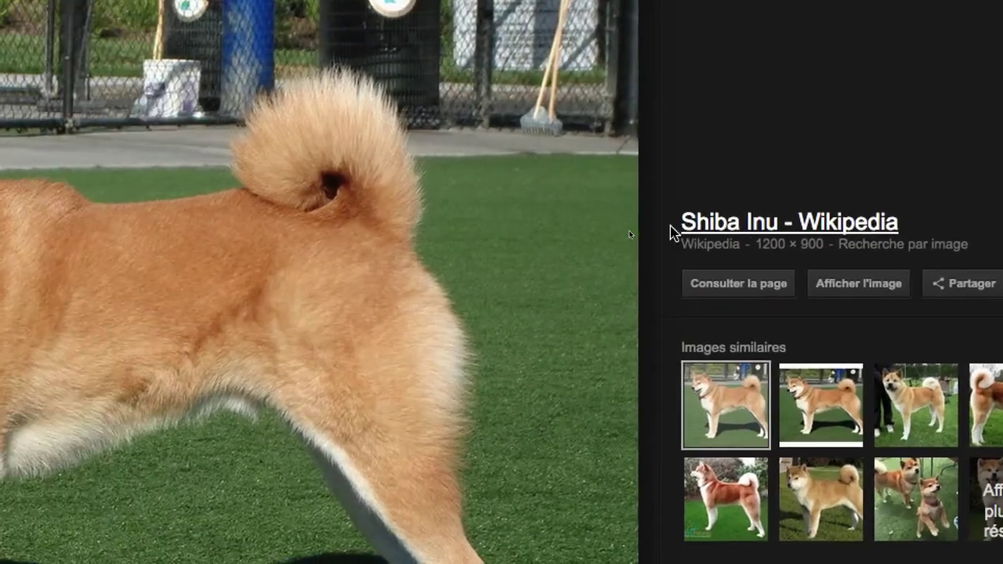
left_click_drag(675, 231, 756, 233)
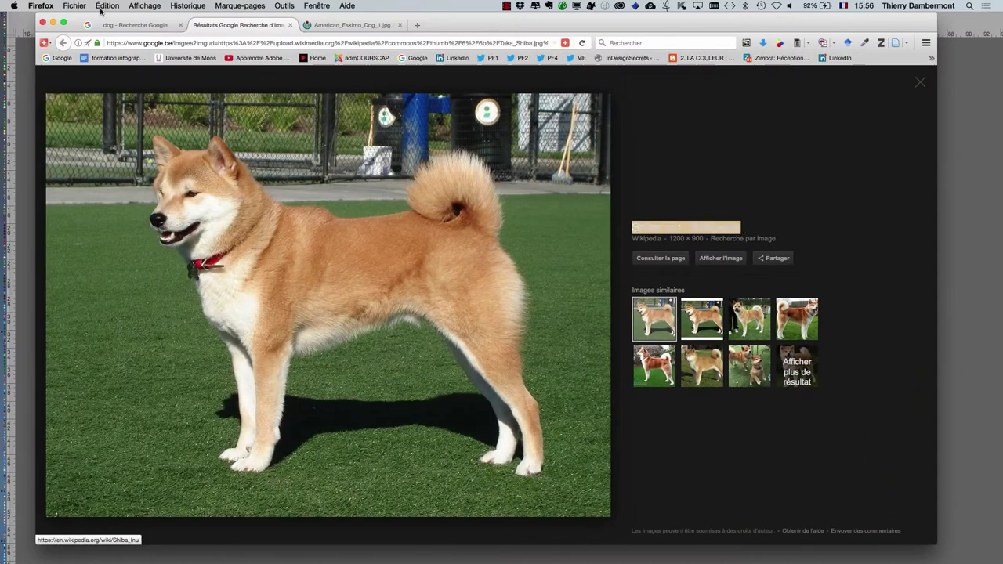
left_click(123, 25)
left_click(75, 5)
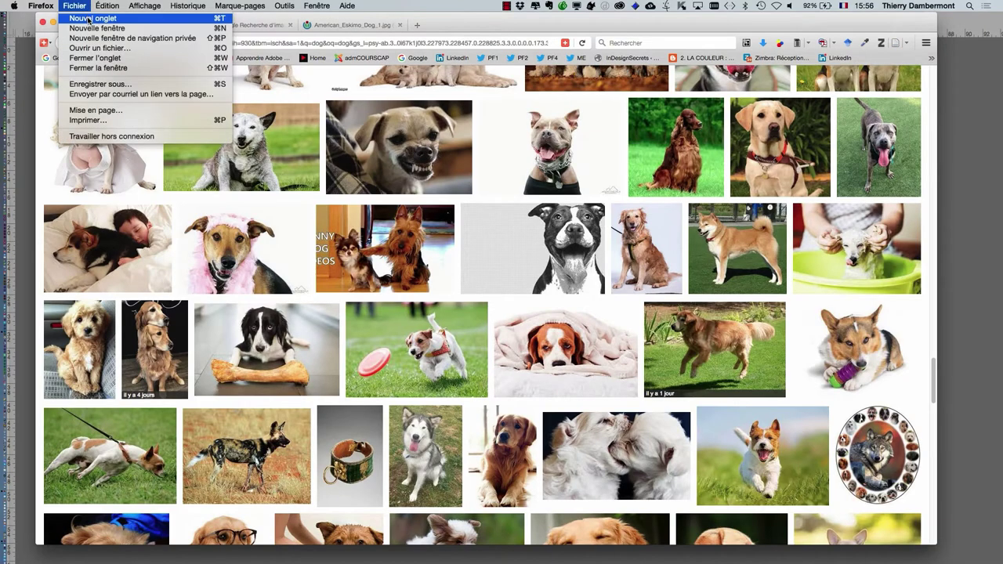
left_click(138, 50)
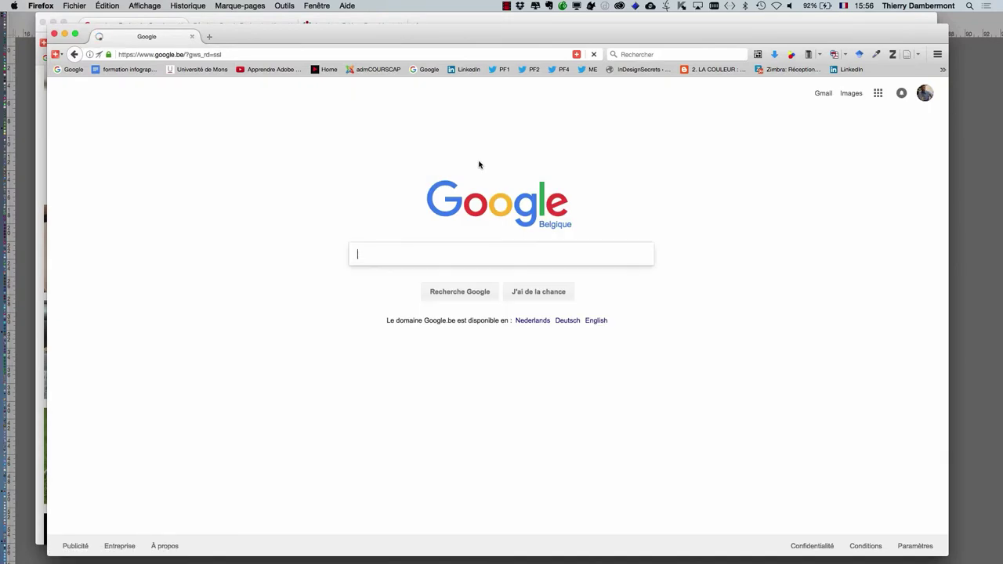
Search Firefox for 'Shiba Inu - Wikipedia' and browse the Shiba Inu image results
type("Shiba Inu - Wikipedia")
key("Return")
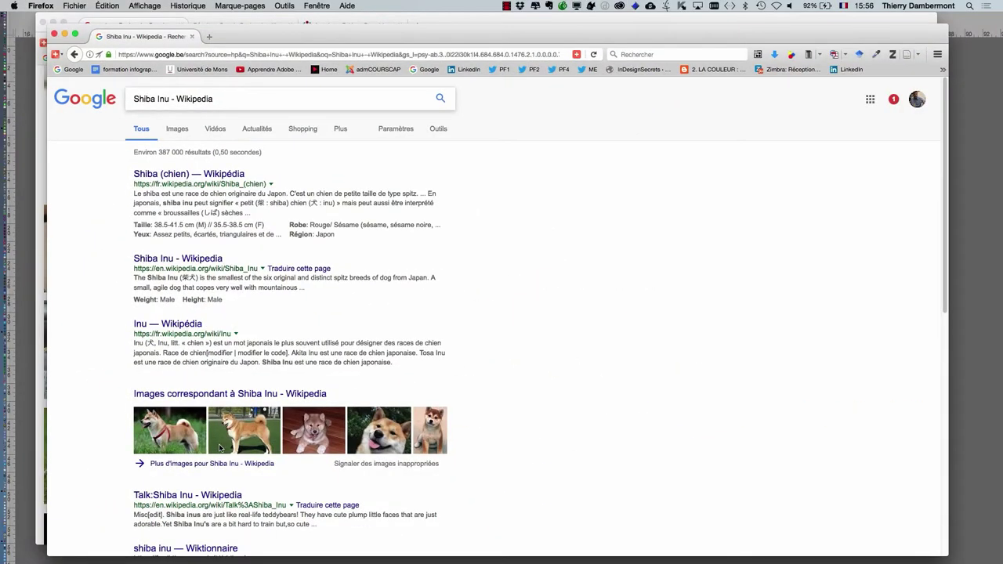
left_click(240, 434)
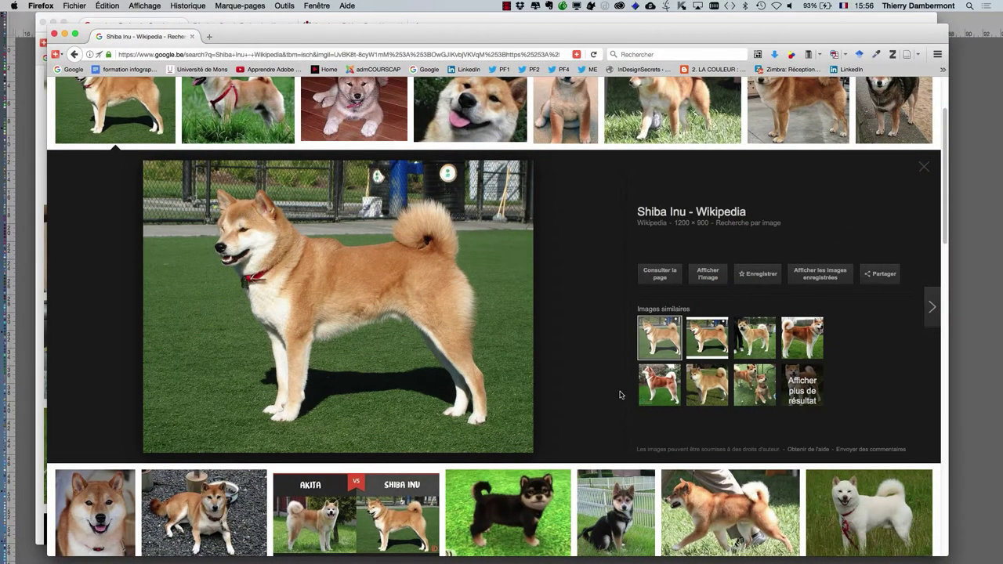
scroll(486, 342, "down", 3)
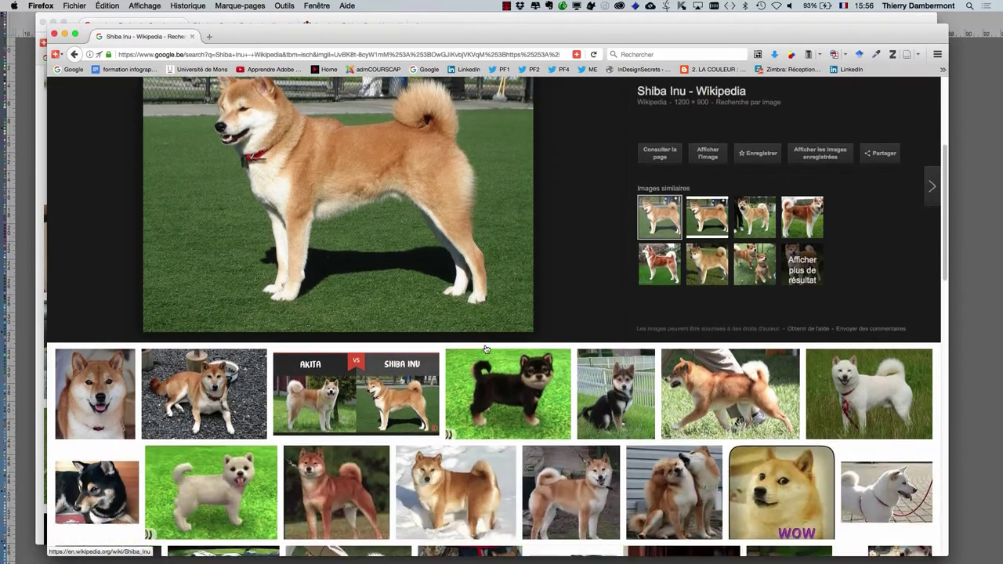
scroll(485, 348, "down", 1)
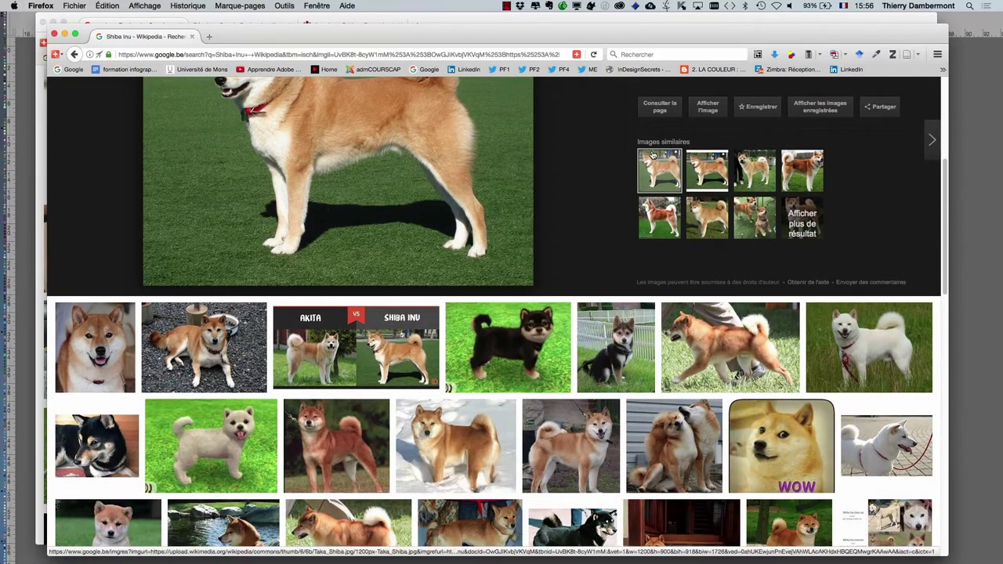
scroll(607, 155, "up", 2)
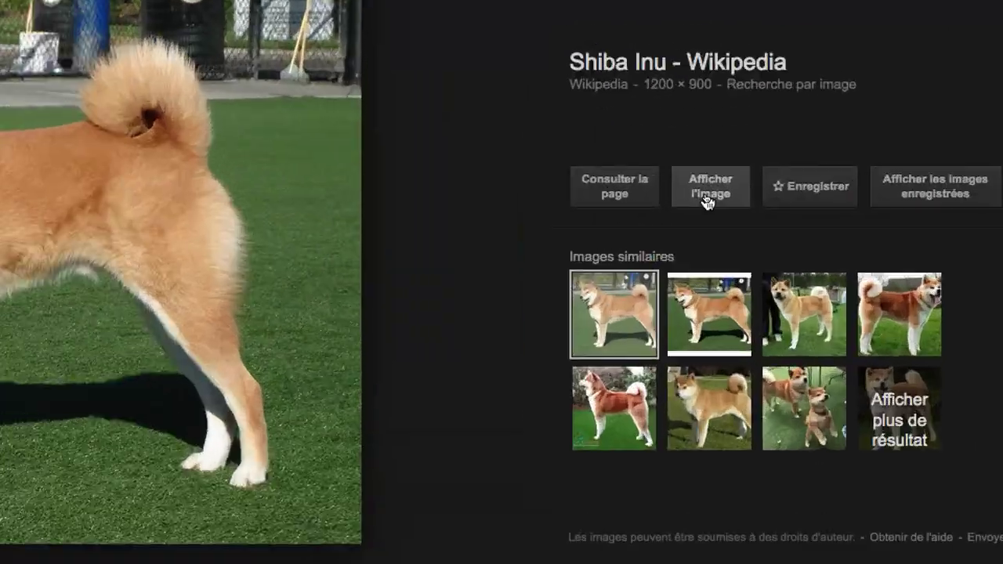
Save the full-size photo 1200px-Taka_Shiba.jpg into the course folder and close the browser windows
left_click(705, 196)
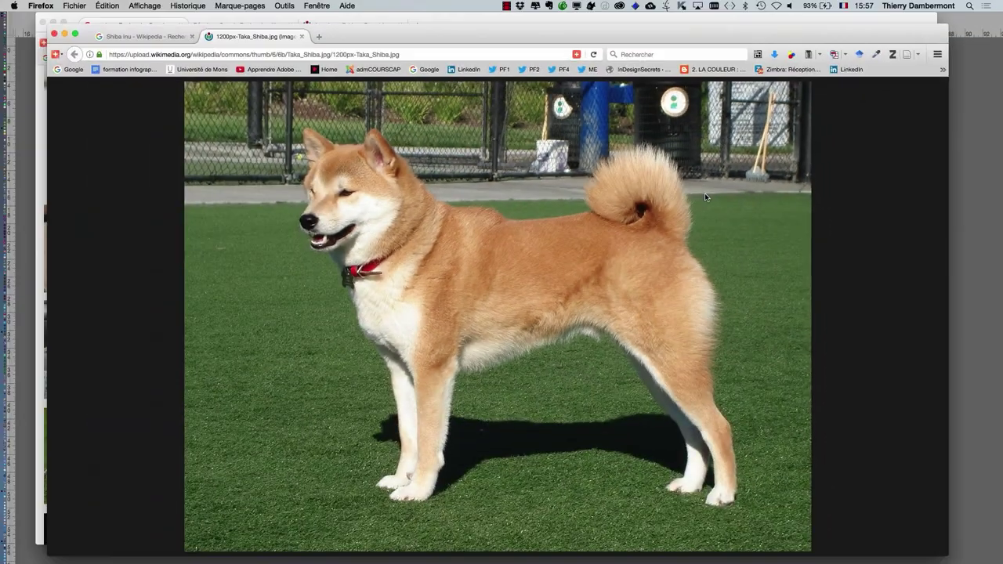
right_click(408, 256)
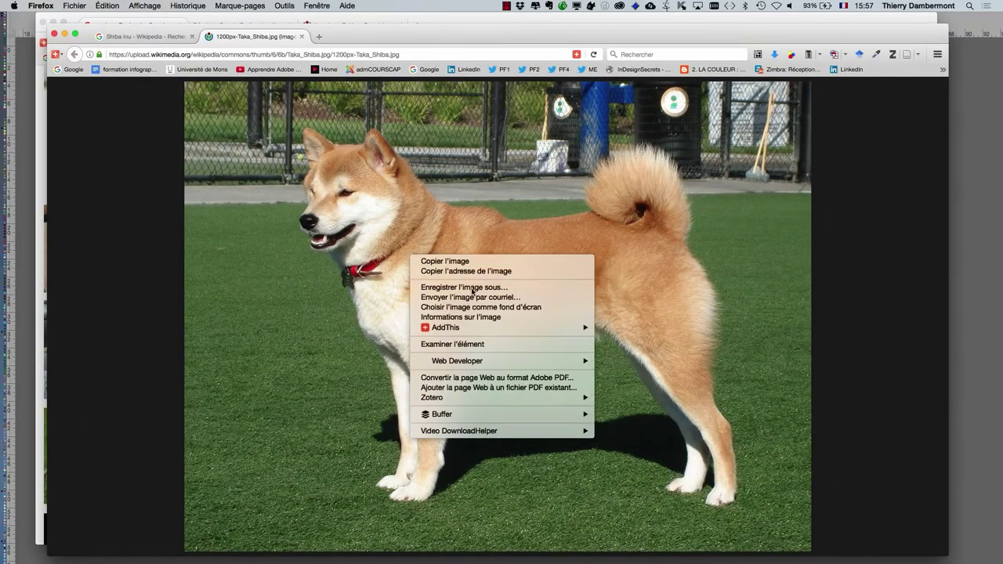
left_click(476, 289)
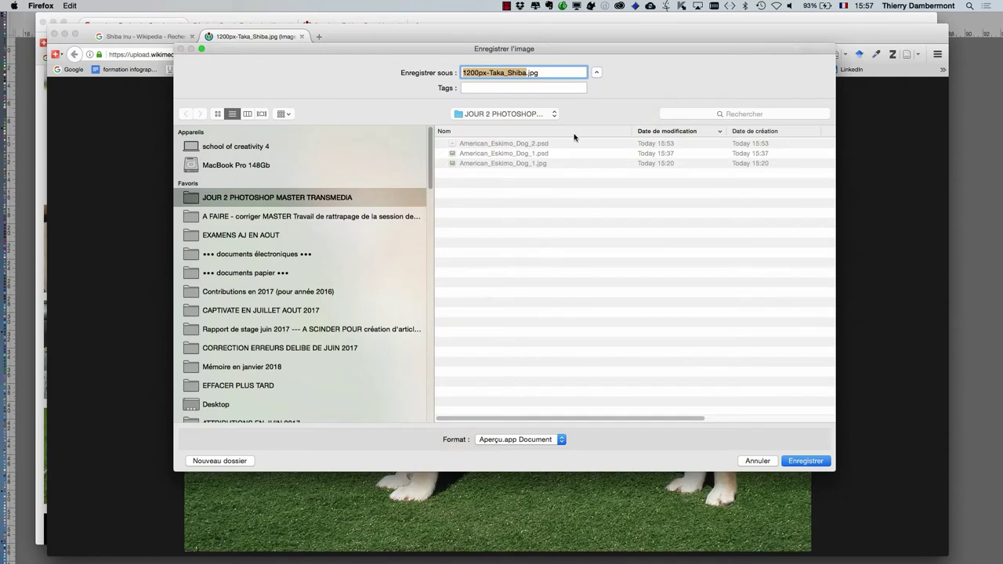
left_click(815, 462)
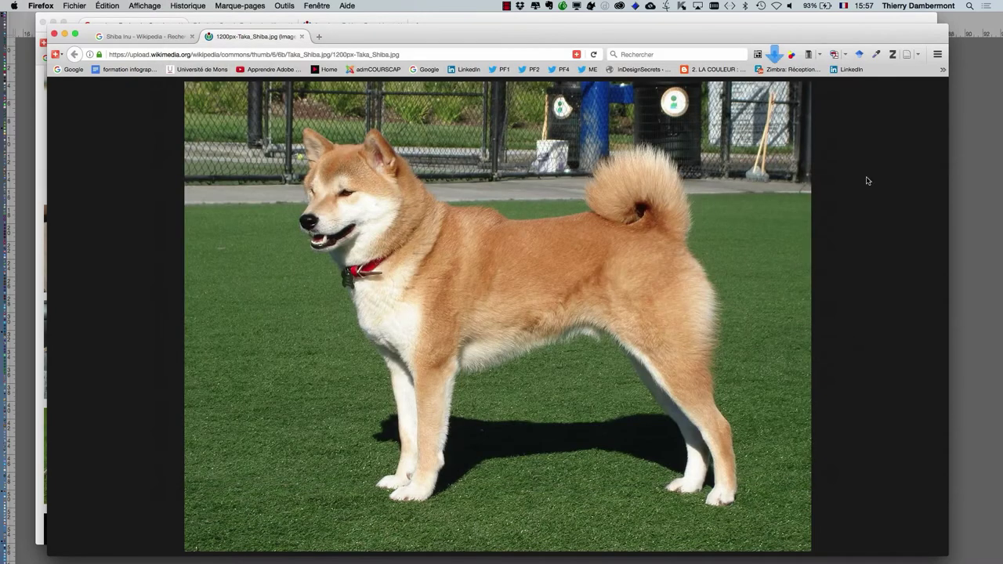
left_click(53, 33)
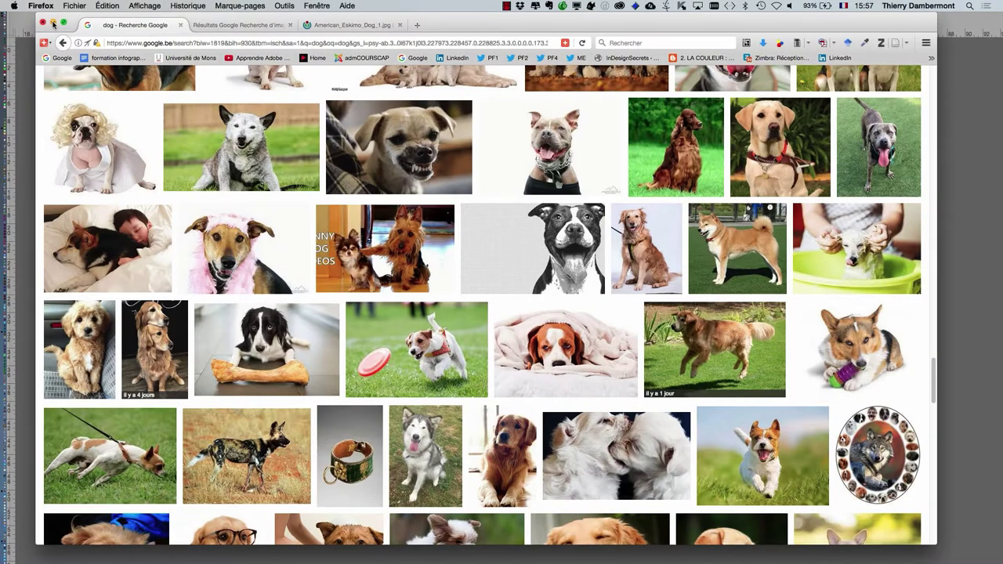
left_click(53, 24)
Open 1200px-Taka_Shiba.jpg in Photoshop and fit it on screen
left_click(130, 120)
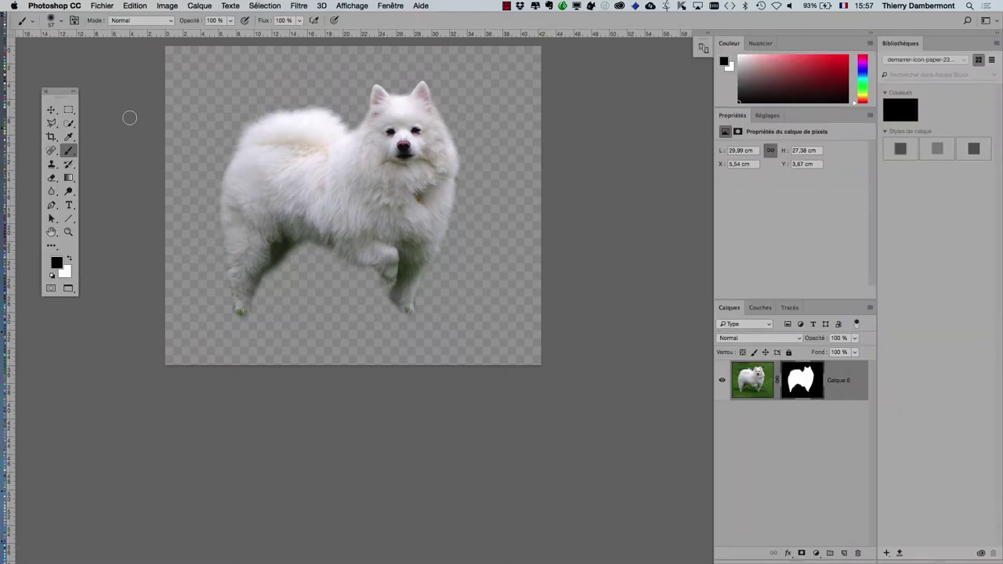
left_click(100, 5)
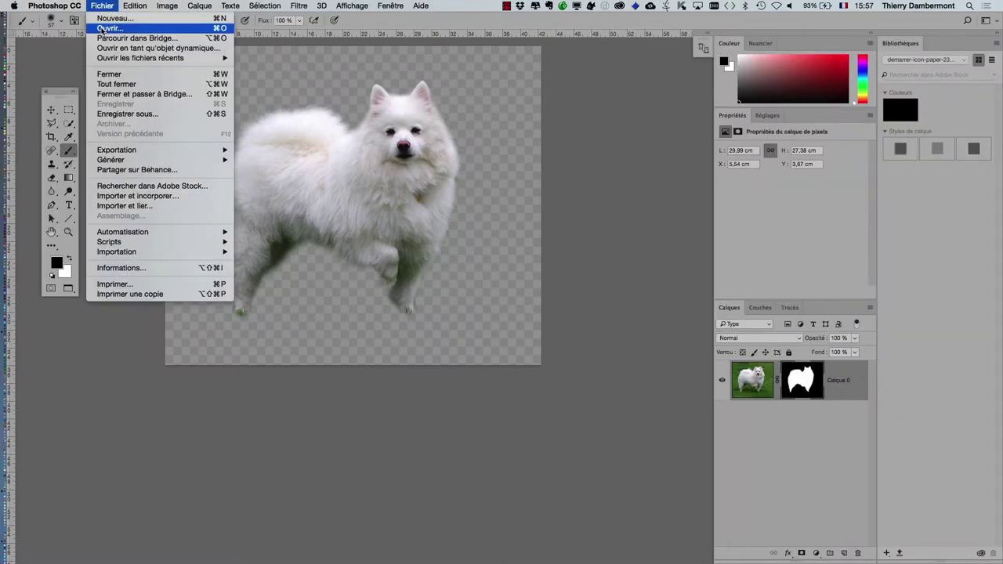
left_click(102, 30)
left_click(506, 101)
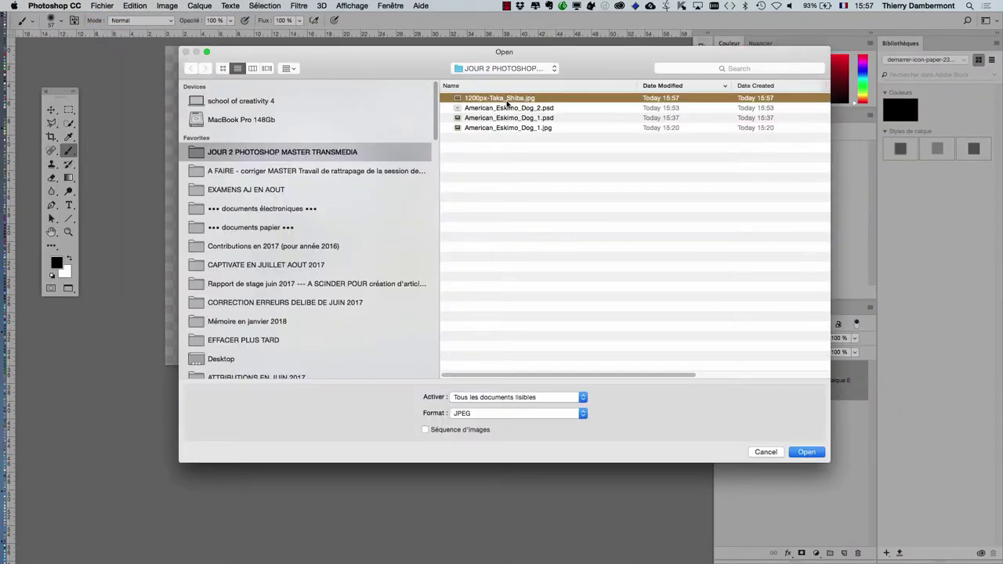
left_click(807, 452)
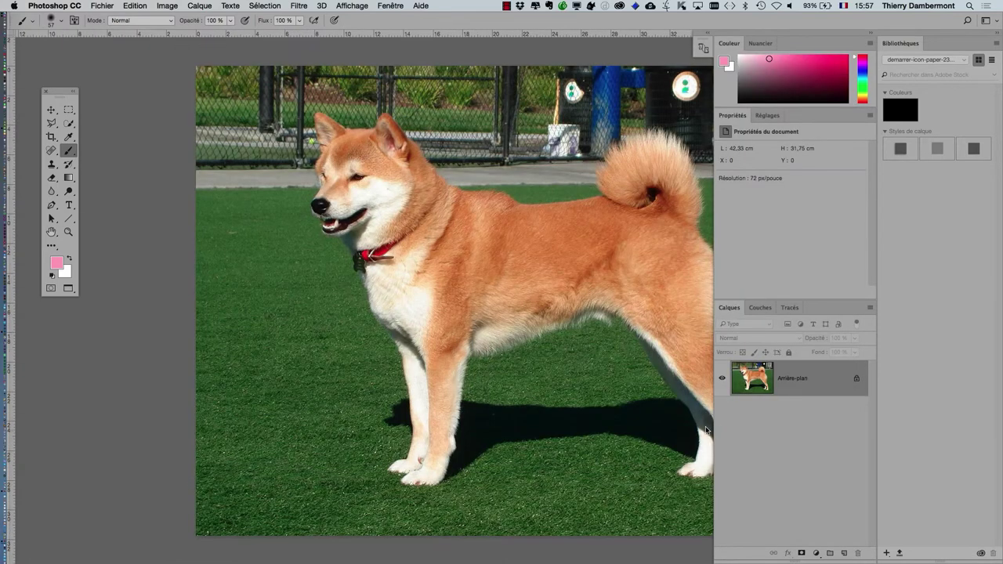
key("super+0")
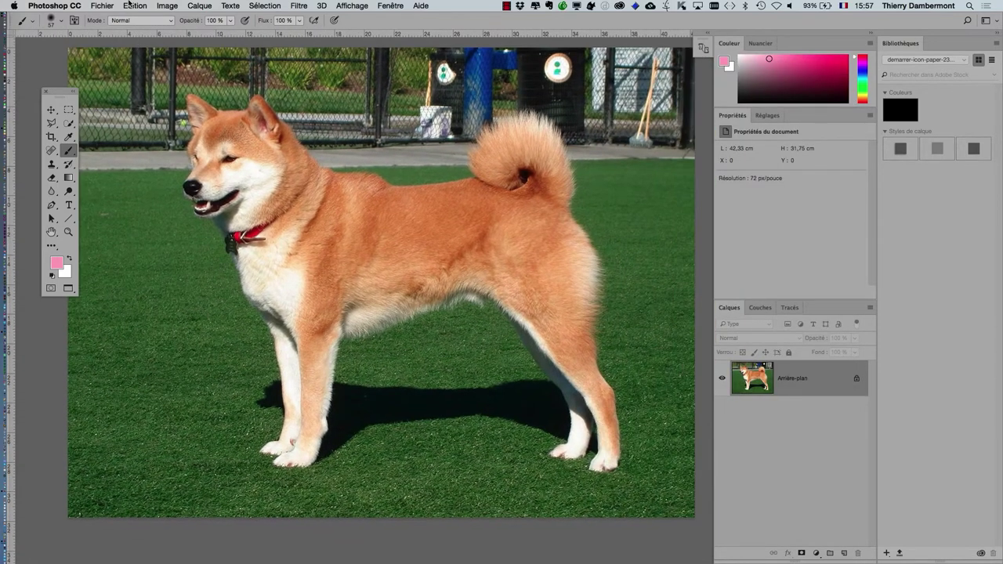
Assign the sRGB IEC61966-2.1 colour profile to the Shiba photo
left_click(131, 6)
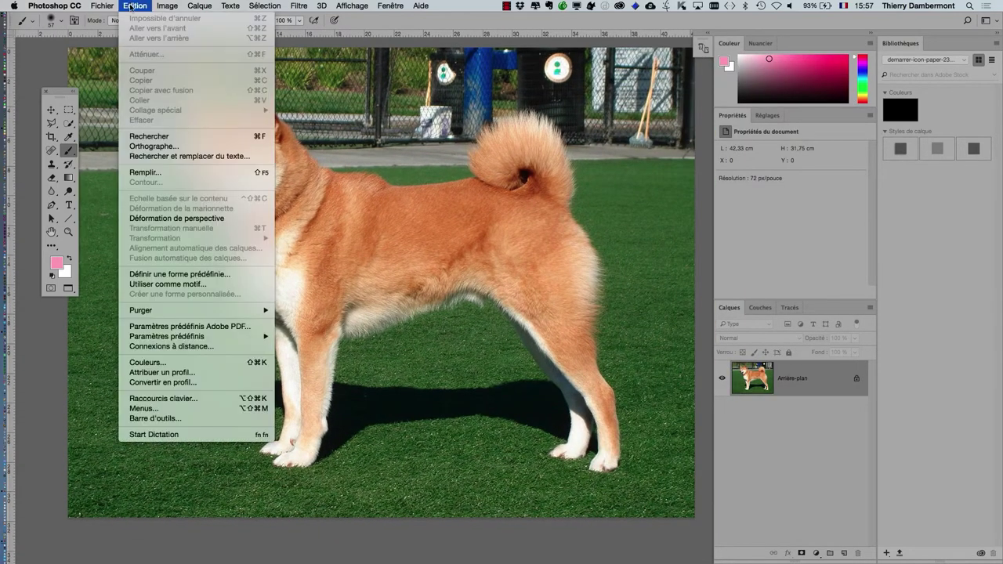
left_click(164, 372)
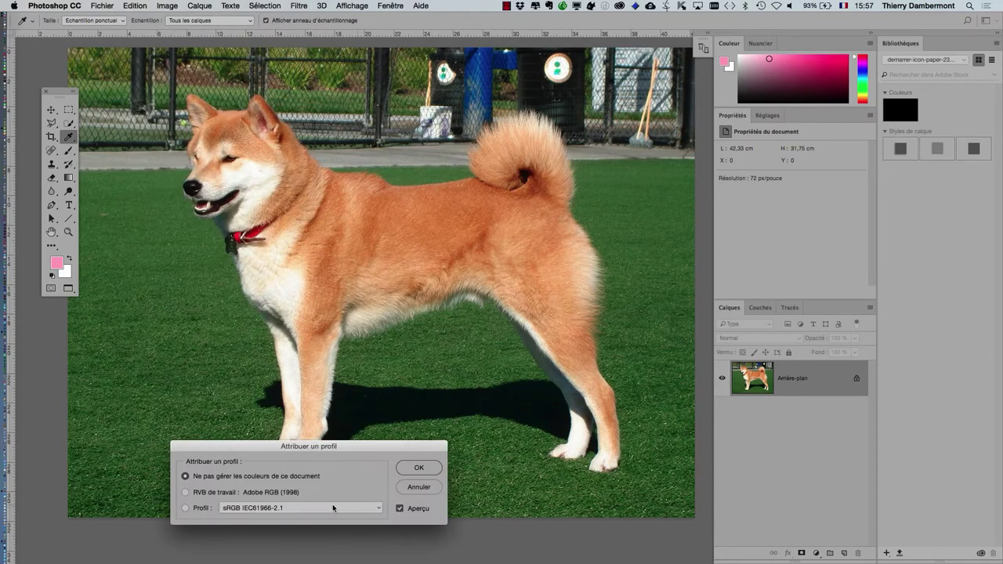
left_click(419, 468)
key("f")
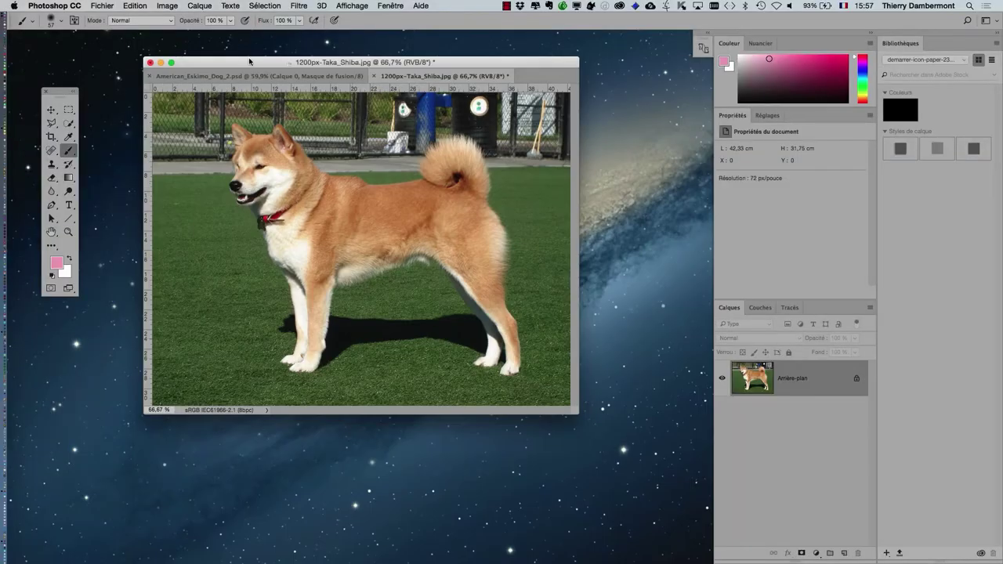
Detach the Shiba photo from the document tabs into its own floating window
left_click_drag(249, 62, 149, 62)
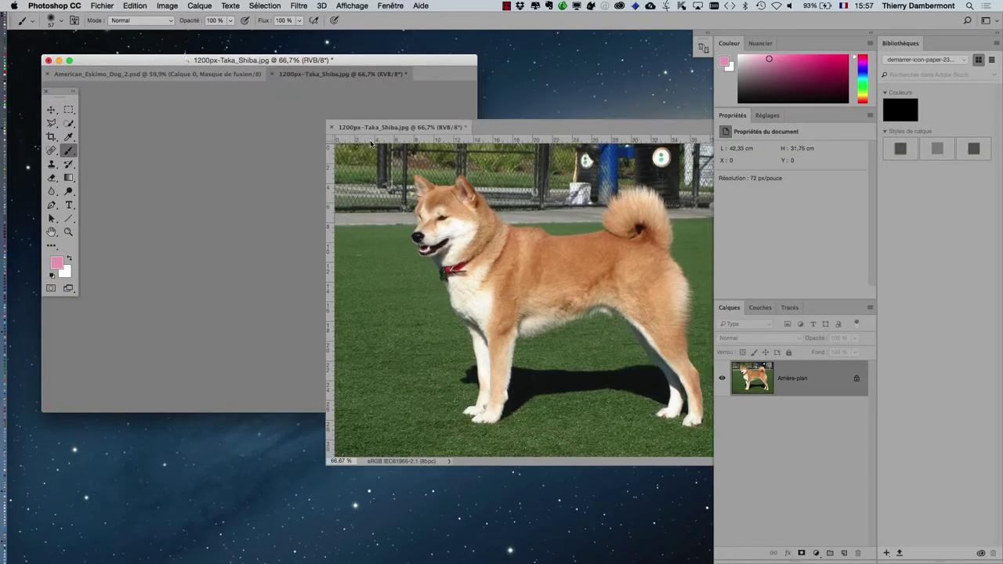
left_click_drag(293, 77, 420, 188)
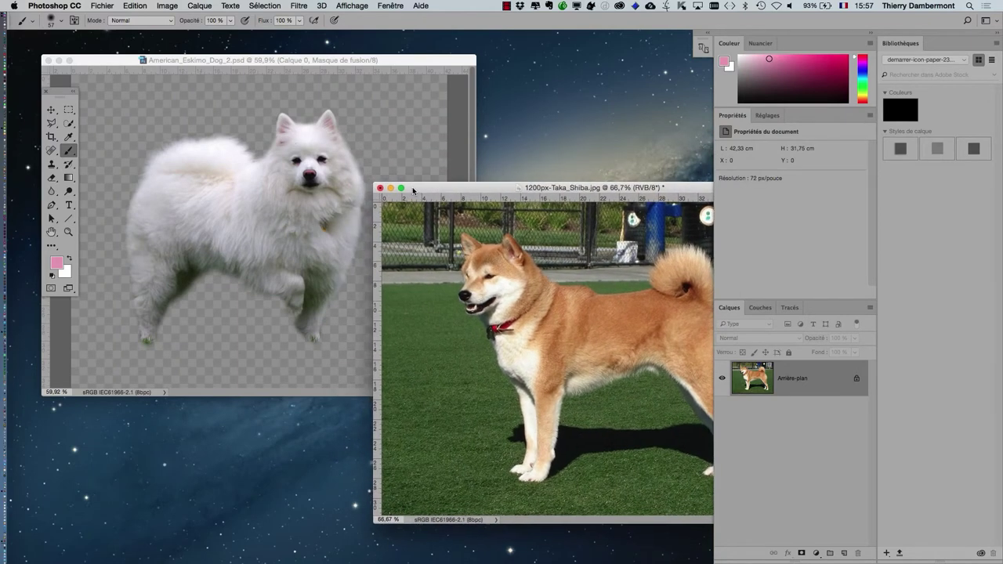
left_click(355, 61)
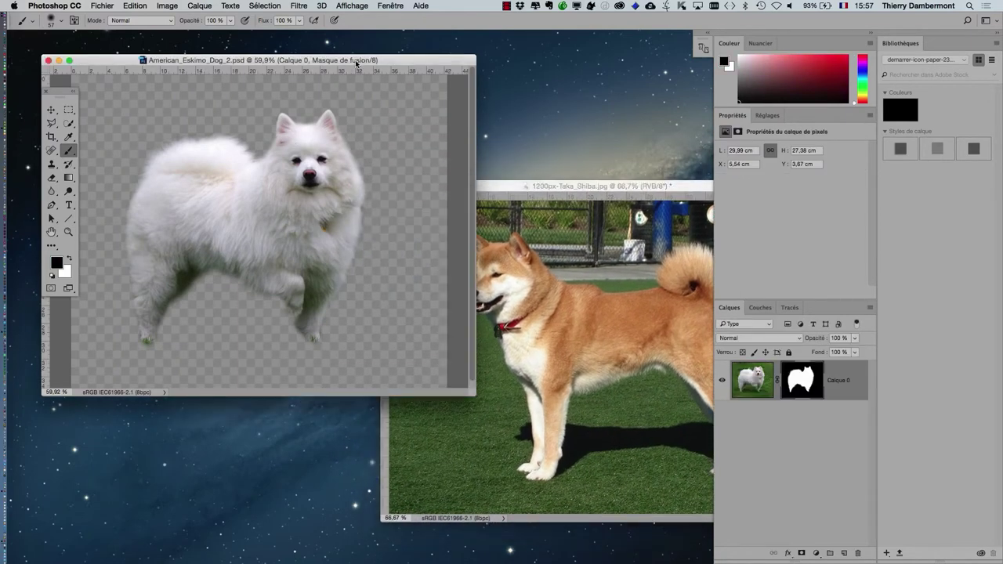
left_click_drag(355, 61, 347, 54)
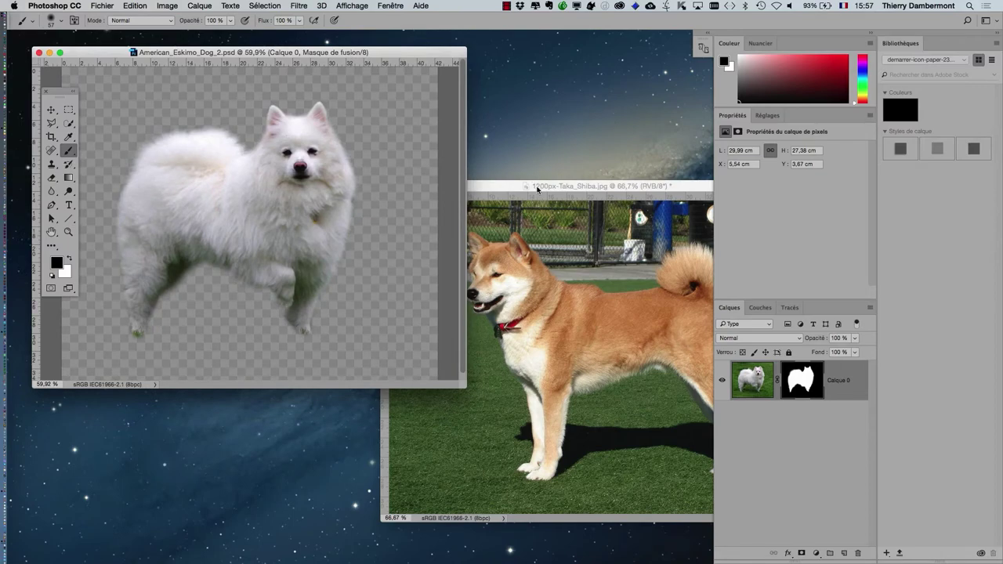
left_click(538, 189)
mouse_move(552, 188)
left_mouse_down()
mouse_move(536, 228)
mouse_move(414, 129)
mouse_move(253, 73)
mouse_move(311, 97)
left_mouse_up()
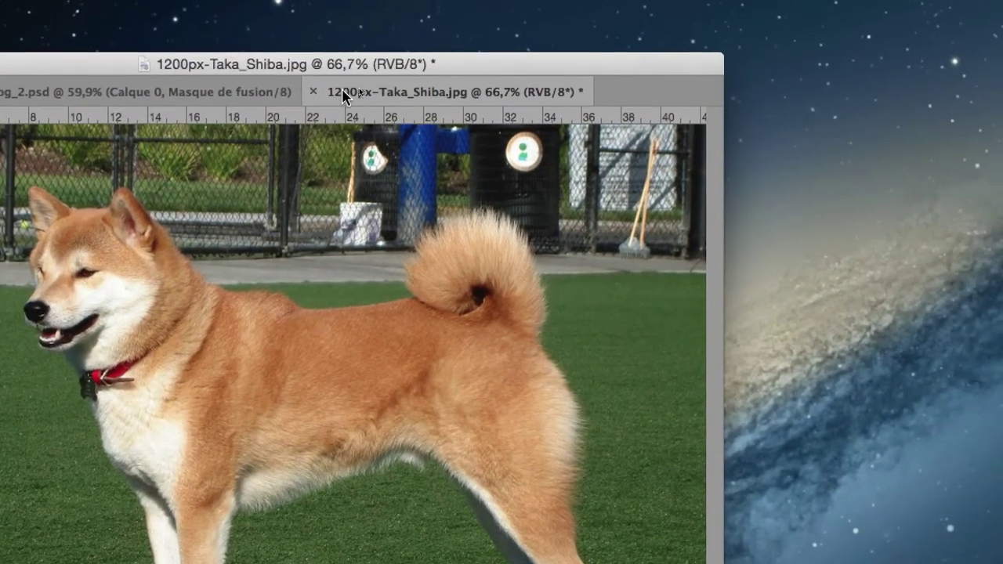
left_click_drag(342, 94, 372, 129)
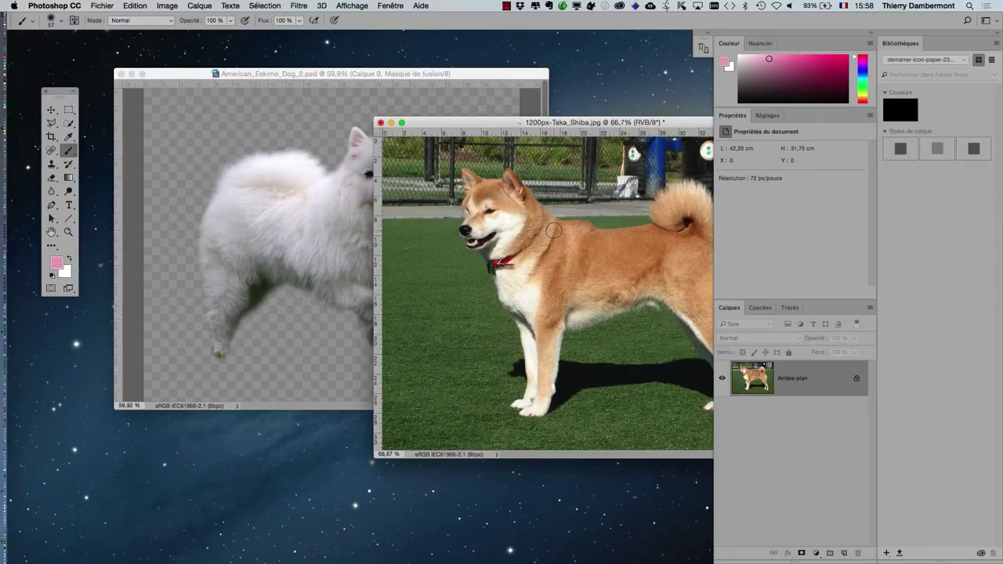
left_click_drag(504, 132, 401, 173)
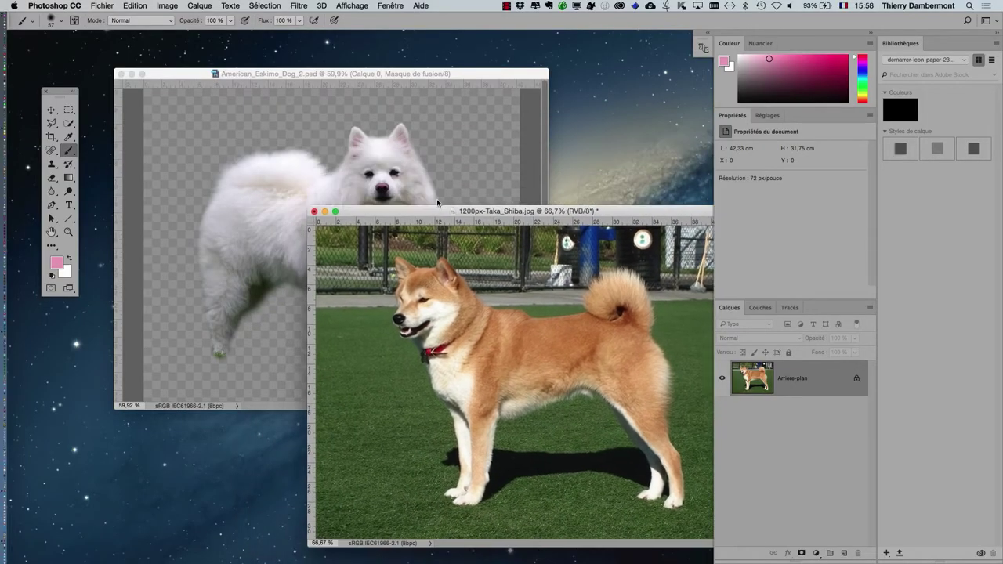
Arrange the Eskimo dog and Shiba windows side by side and enlarge the Shiba window
left_click(319, 76)
left_click_drag(319, 77, 258, 50)
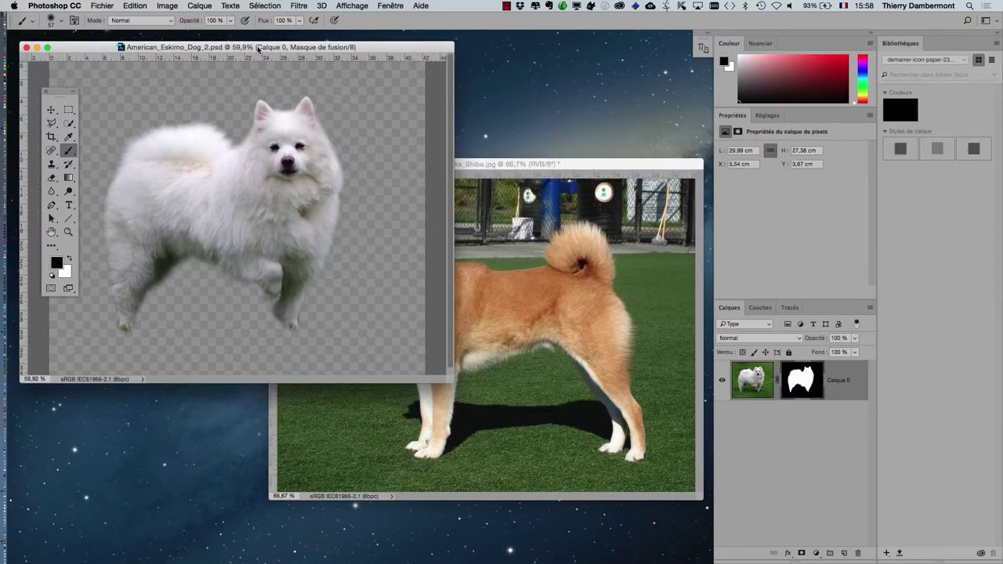
left_click(525, 164)
mouse_move(567, 166)
left_mouse_down()
mouse_move(541, 174)
mouse_move(440, 88)
left_mouse_up()
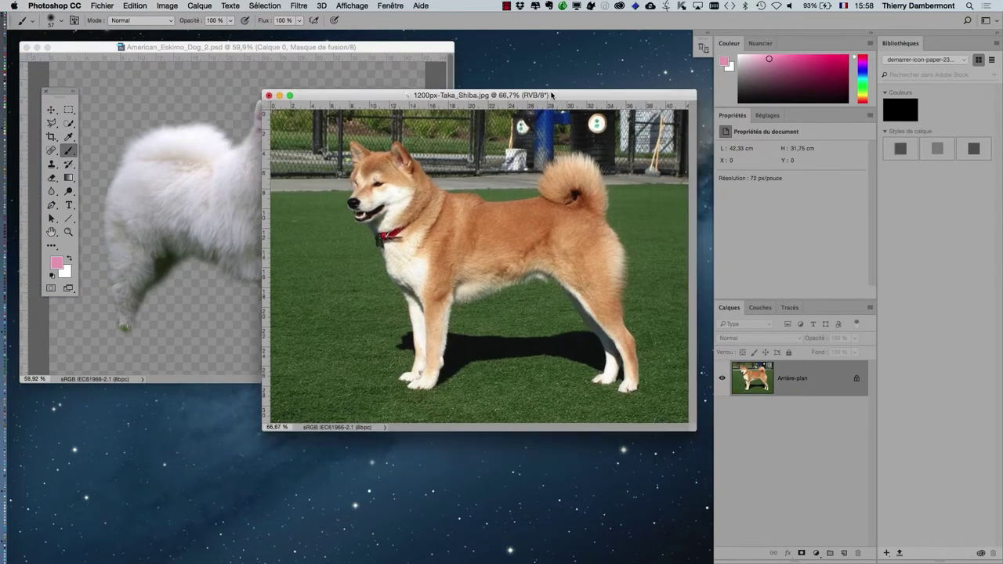
left_click_drag(573, 422, 666, 524)
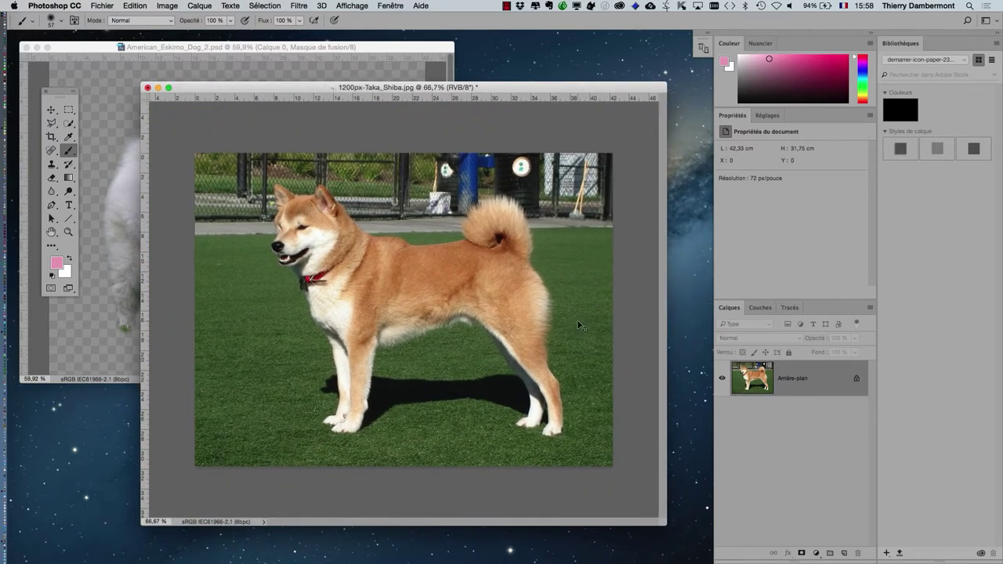
mouse_move(318, 87)
left_mouse_down()
mouse_move(575, 73)
mouse_move(438, 67)
mouse_move(462, 83)
left_mouse_up()
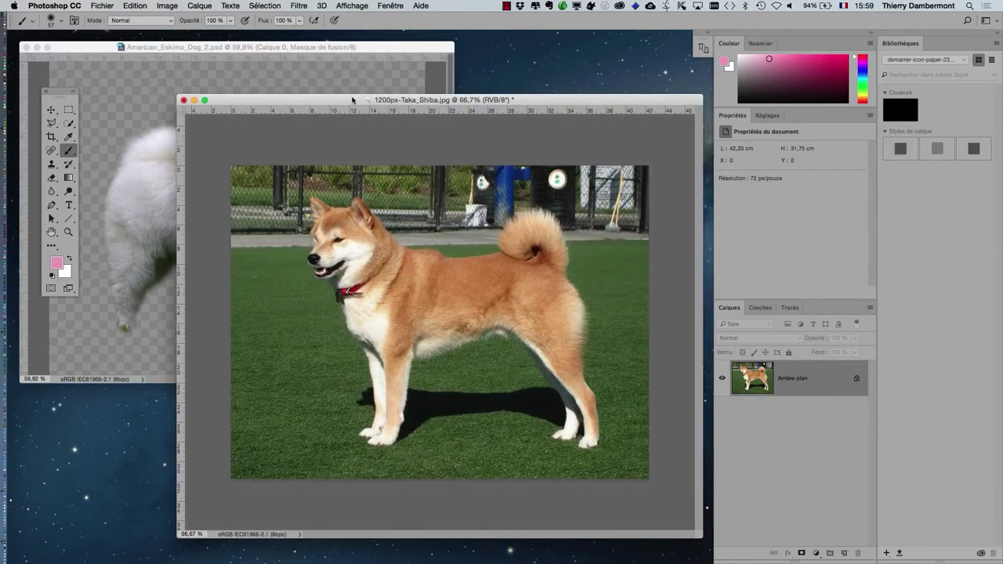
mouse_move(353, 100)
left_mouse_down()
mouse_move(460, 109)
mouse_move(358, 103)
mouse_move(371, 344)
mouse_move(306, 90)
left_mouse_up()
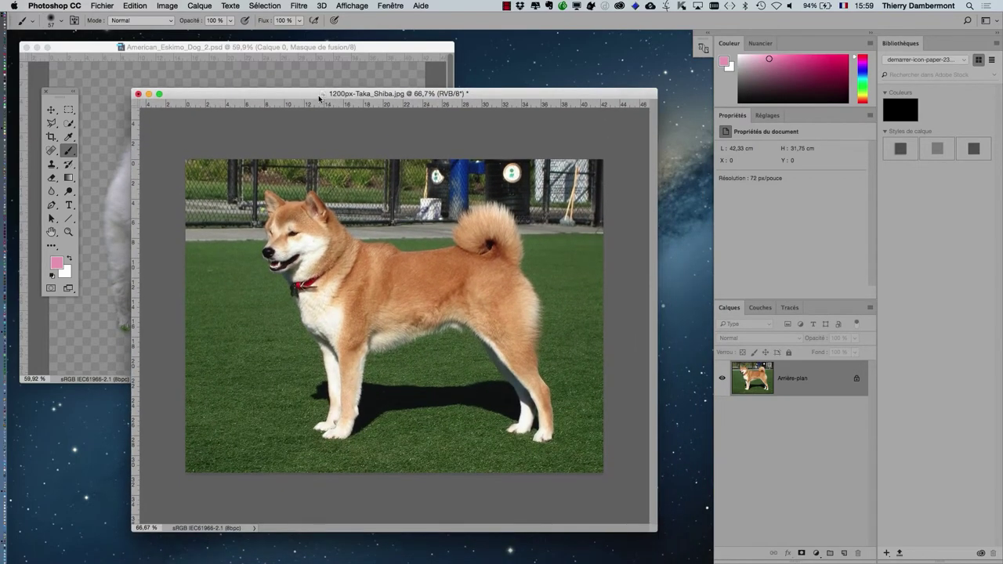
left_click(166, 7)
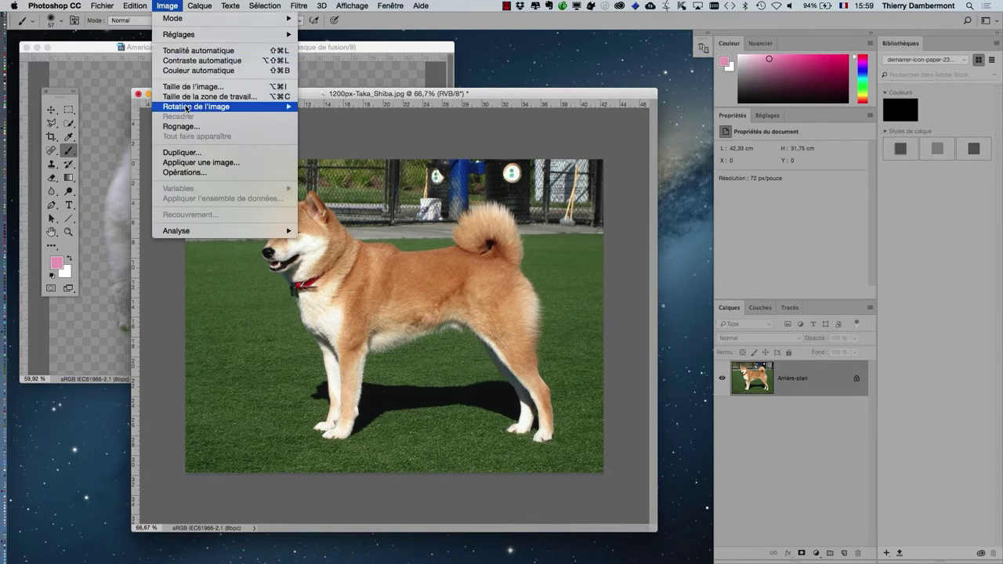
mouse_move(110, 59)
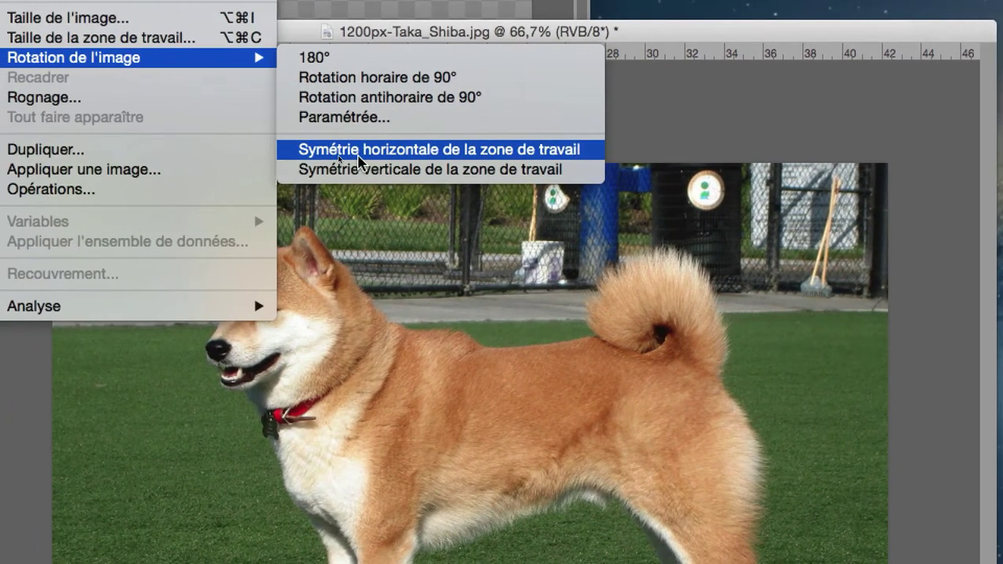
Flip the Shiba canvas horizontally so the dog faces right
left_click(370, 153)
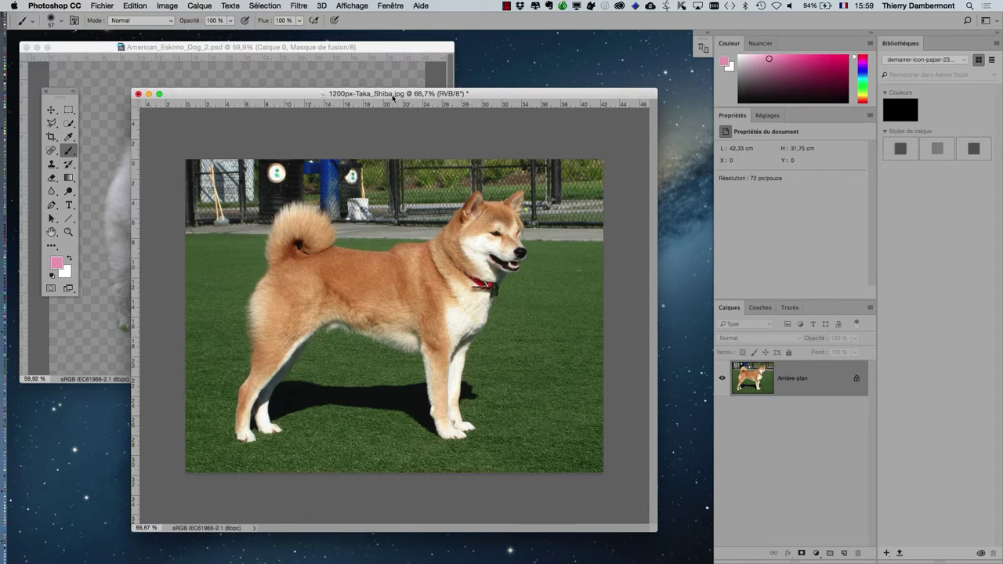
Zoom in on the Shiba's hind leg and choose the freehand Lasso tool
mouse_move(393, 97)
left_mouse_down()
mouse_move(551, 57)
mouse_move(578, 64)
left_mouse_up()
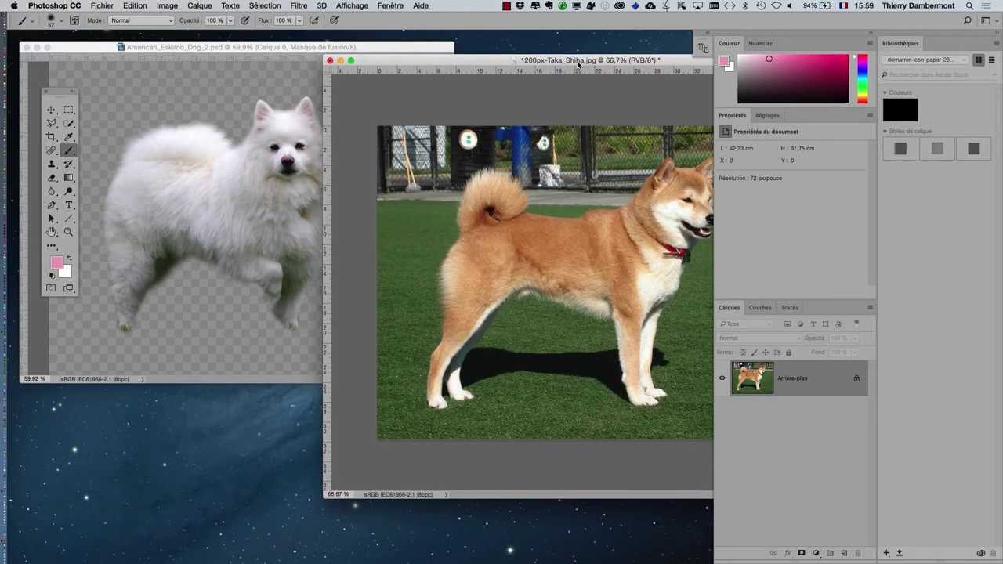
left_click_drag(578, 65, 567, 62)
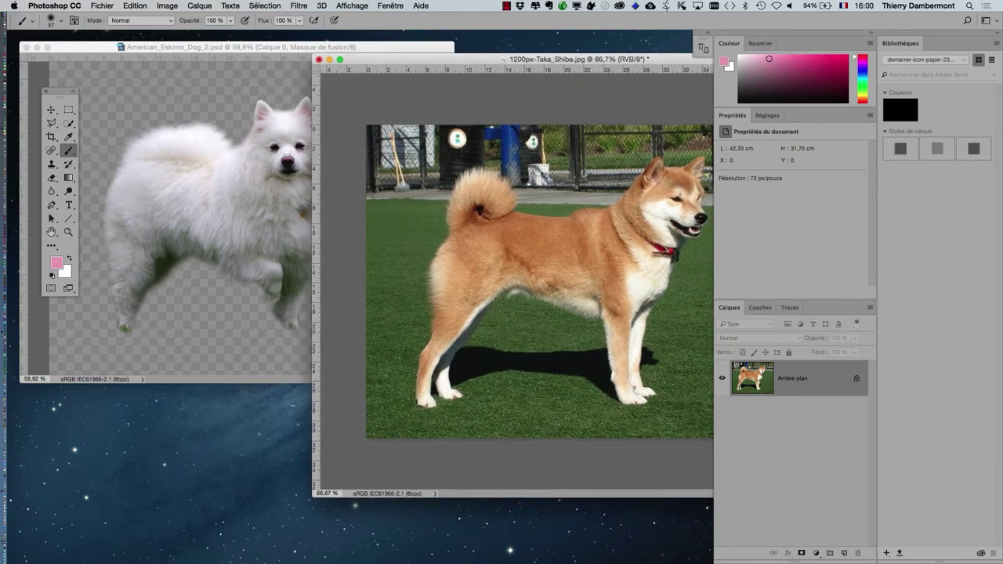
scroll(439, 366, "up", 5)
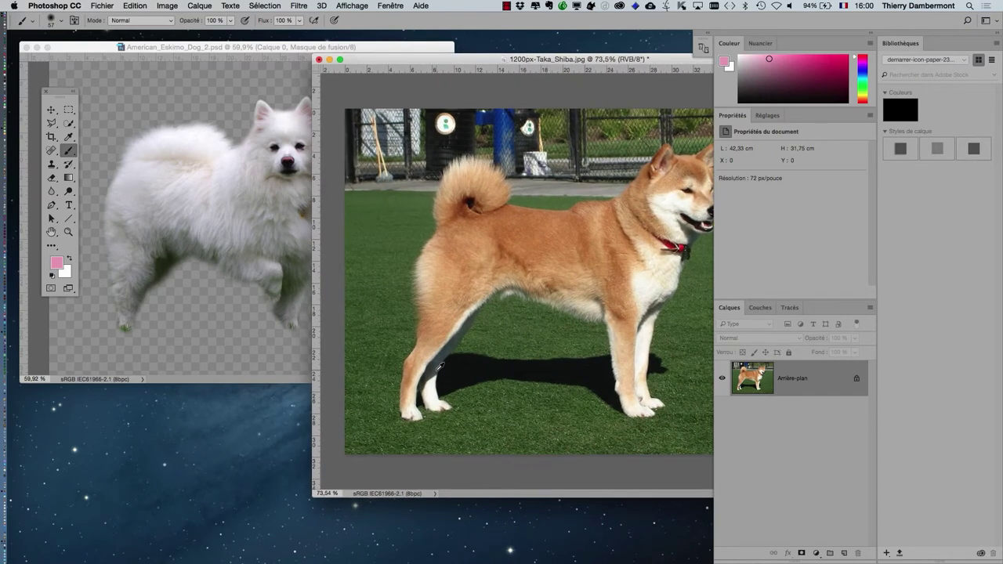
left_click_drag(469, 305, 529, 206)
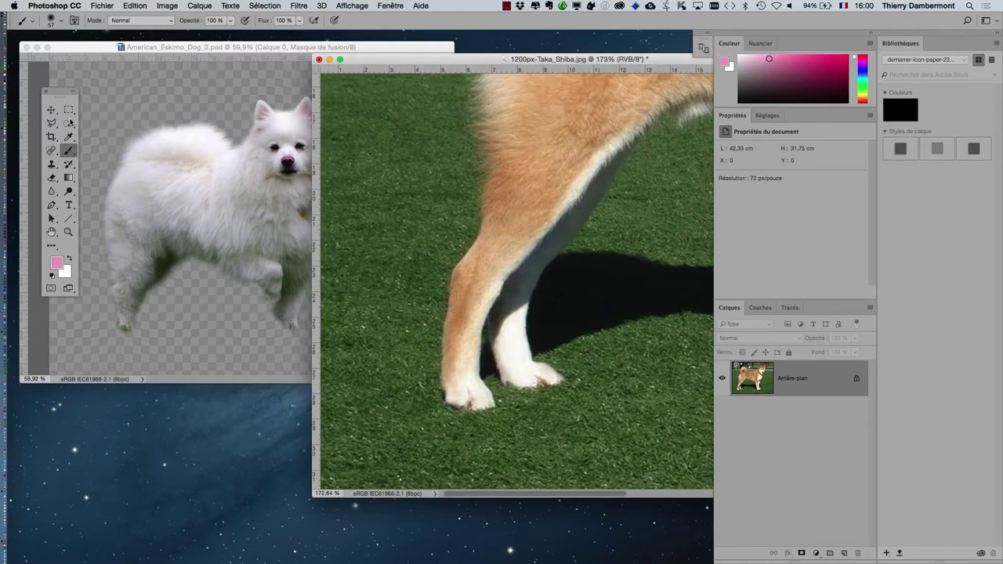
left_click_drag(61, 96, 187, 123)
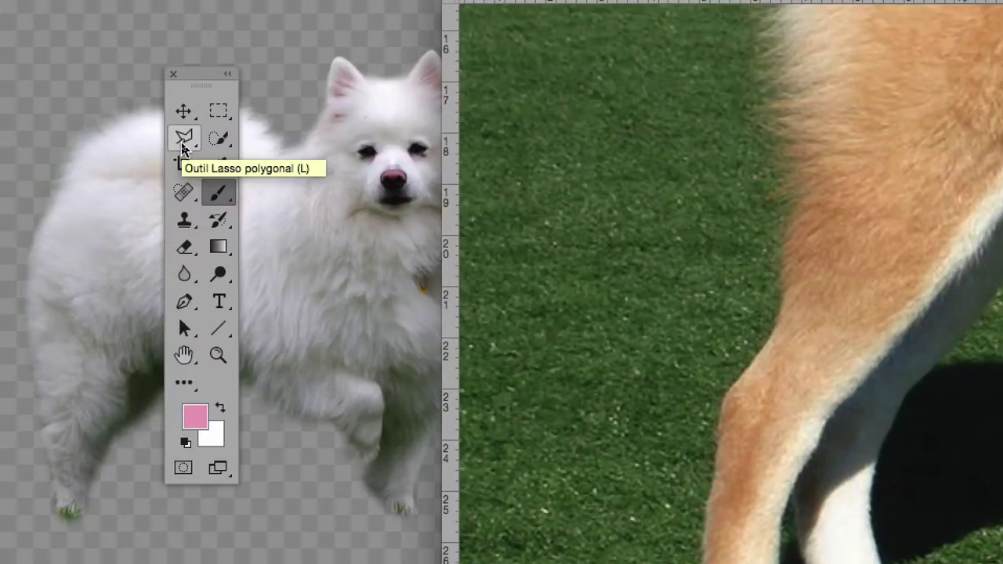
left_click(183, 142)
left_click(235, 136)
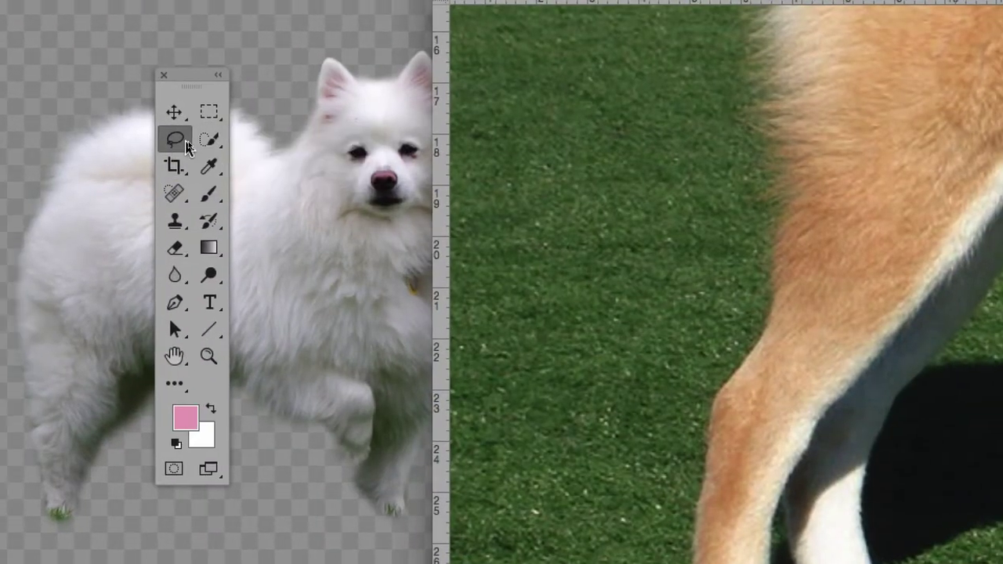
left_click(154, 137)
Lasso the Shiba's hind leg and drag it into the white dog document as Calque 1
left_click(200, 141)
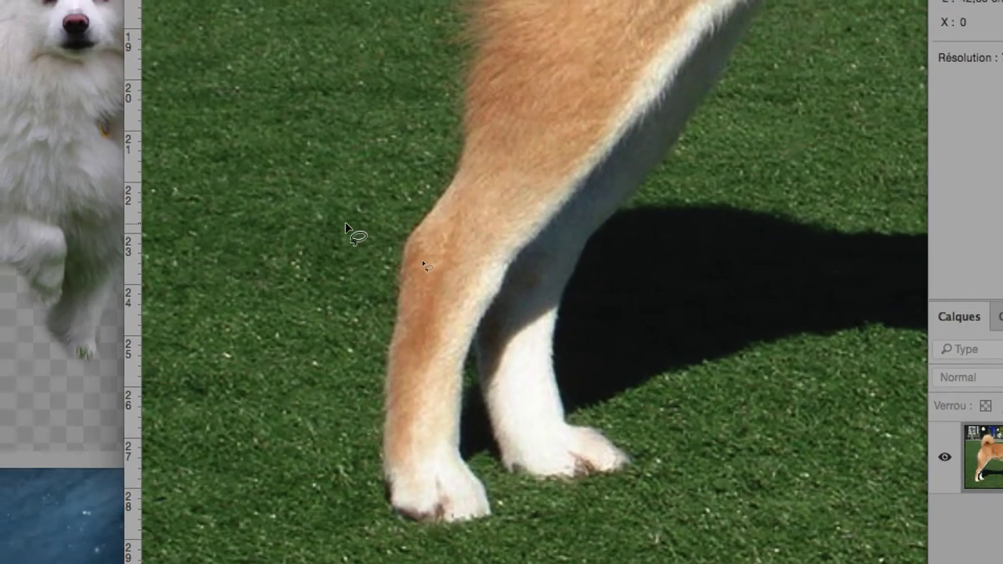
mouse_move(354, 228)
left_mouse_down()
mouse_move(344, 328)
mouse_move(404, 301)
mouse_move(424, 212)
mouse_move(392, 197)
mouse_move(363, 201)
mouse_move(352, 244)
left_mouse_up()
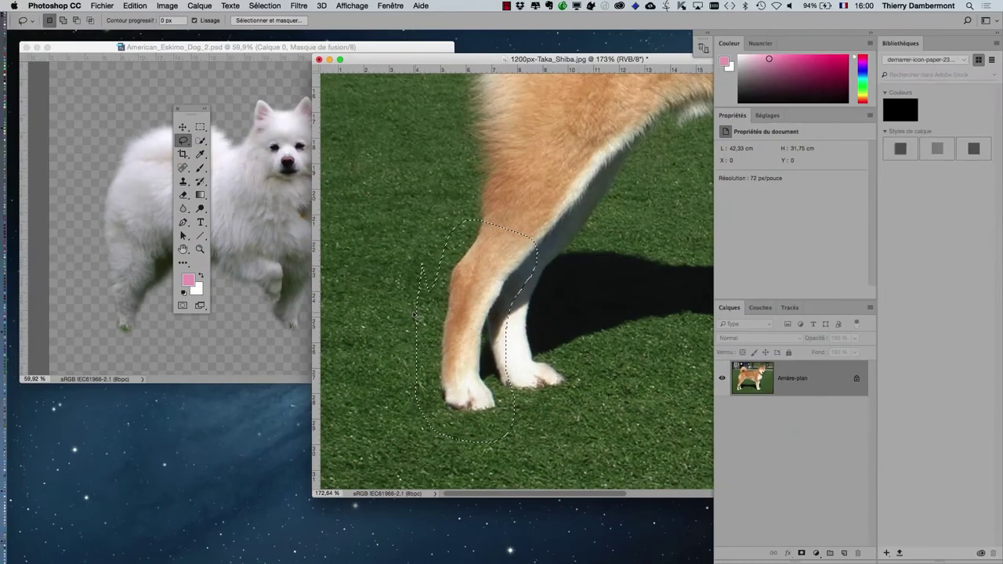
key("shift")
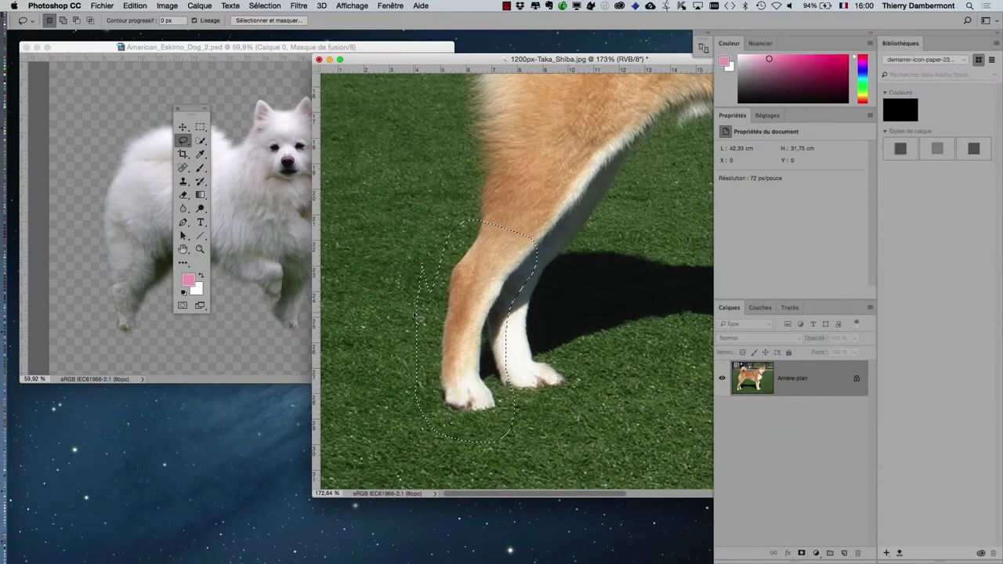
left_click_drag(194, 111, 51, 88)
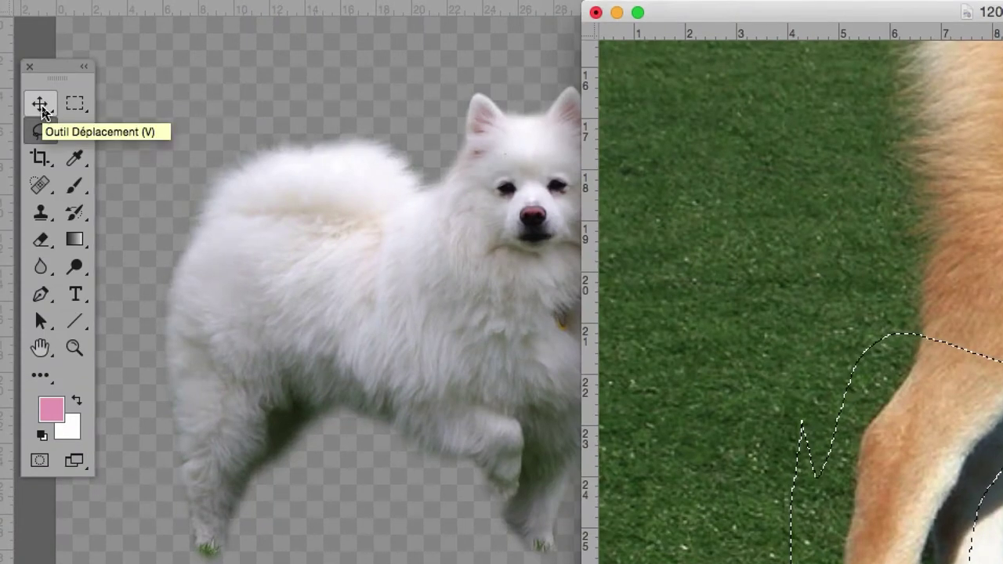
right_click(40, 108)
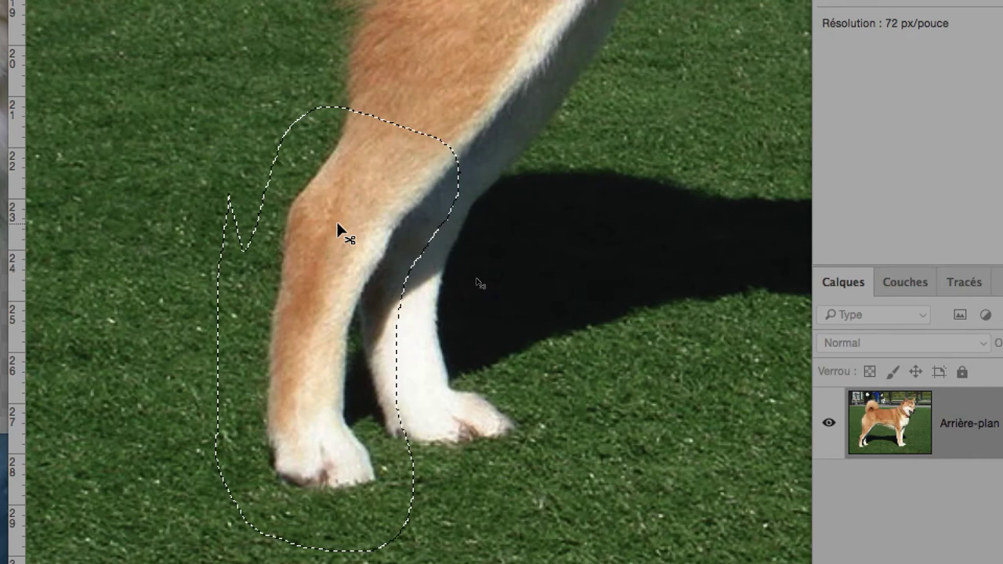
left_click_drag(337, 227, 135, 204)
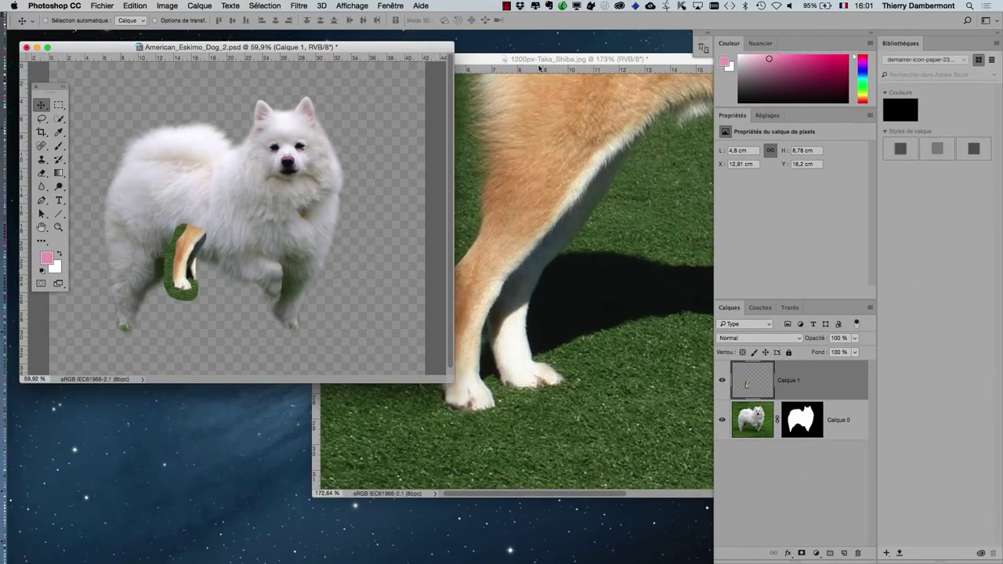
left_click(584, 59)
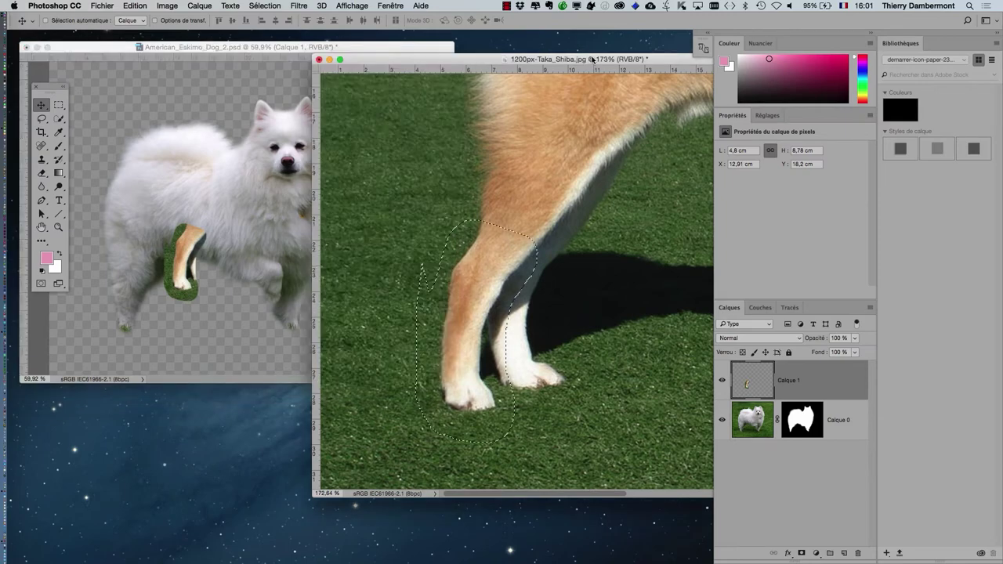
key("super+1")
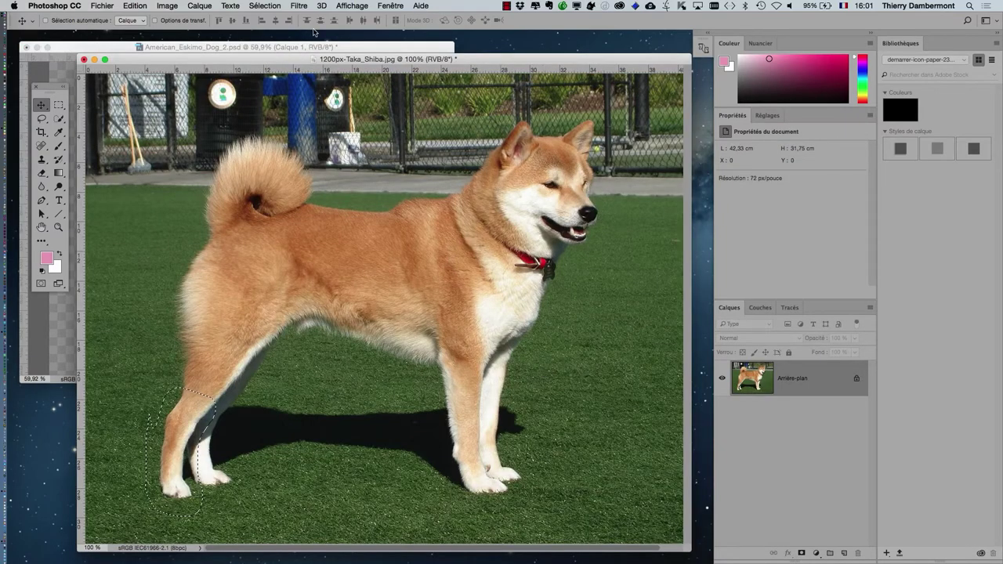
Enlarge the Shiba window and lasso around one of its front legs
mouse_move(300, 61)
left_mouse_down()
mouse_move(609, 96)
mouse_move(397, 33)
mouse_move(459, 37)
left_mouse_up()
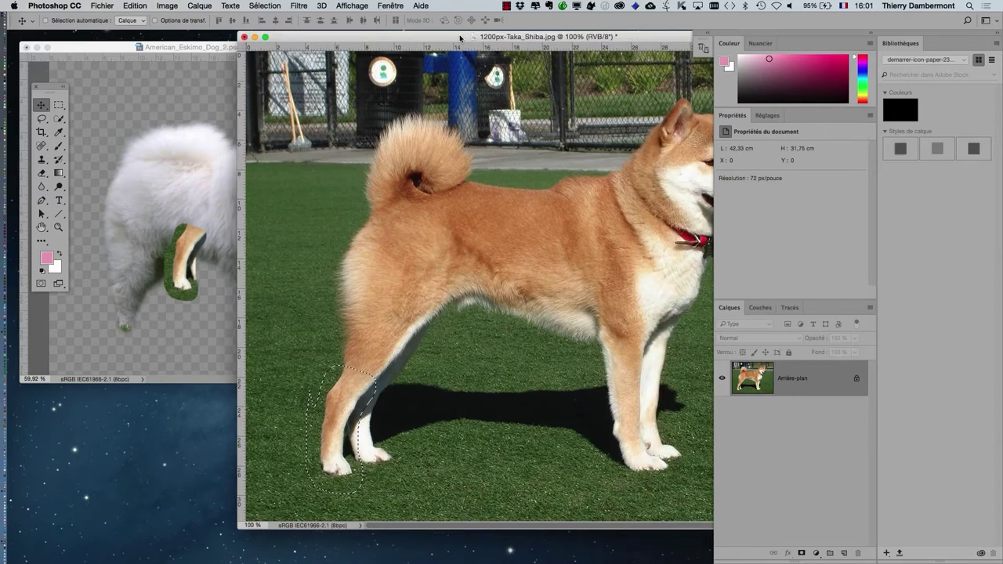
double_click(460, 38)
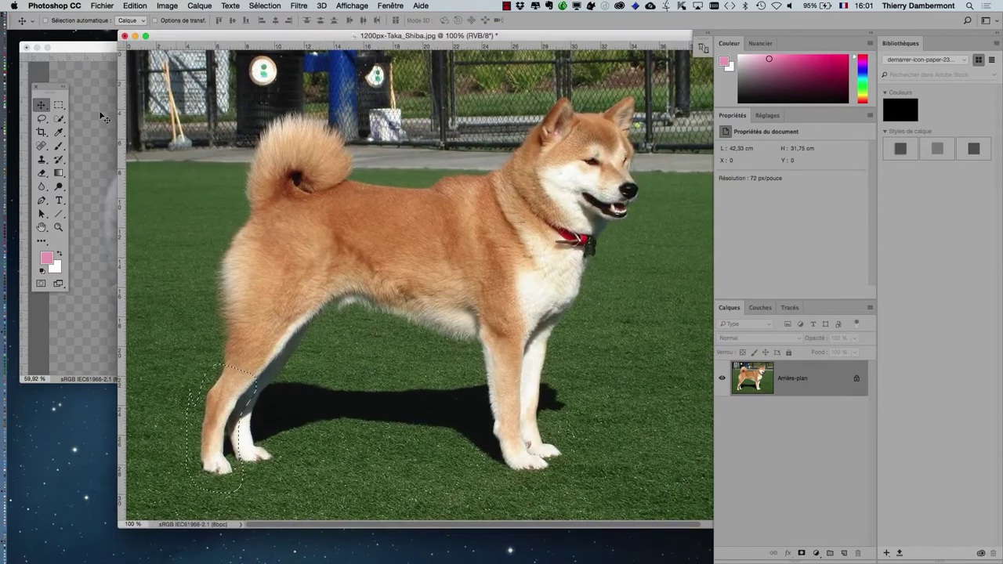
left_click(41, 117)
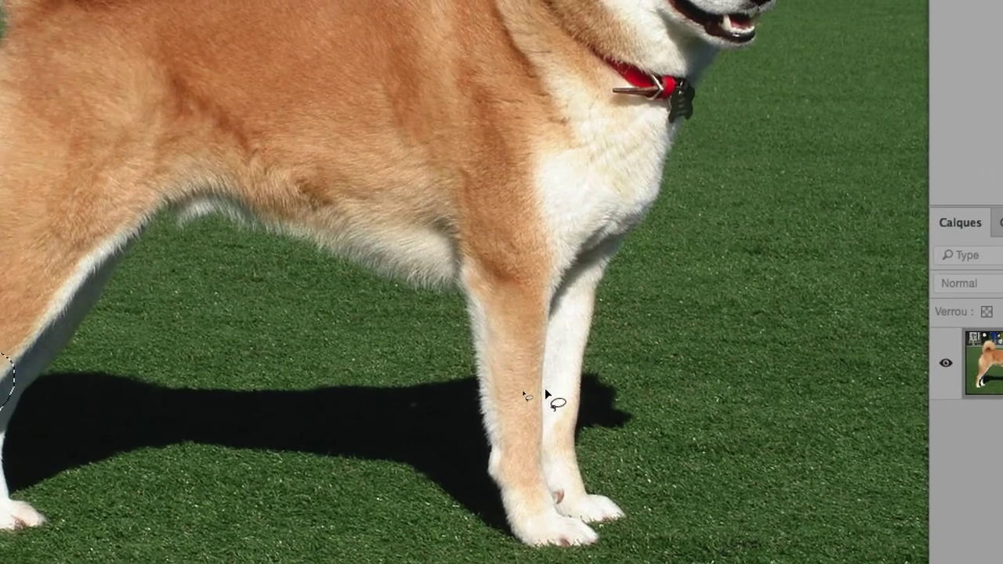
mouse_move(546, 394)
left_mouse_down()
mouse_move(518, 430)
mouse_move(571, 452)
mouse_move(548, 400)
left_mouse_up()
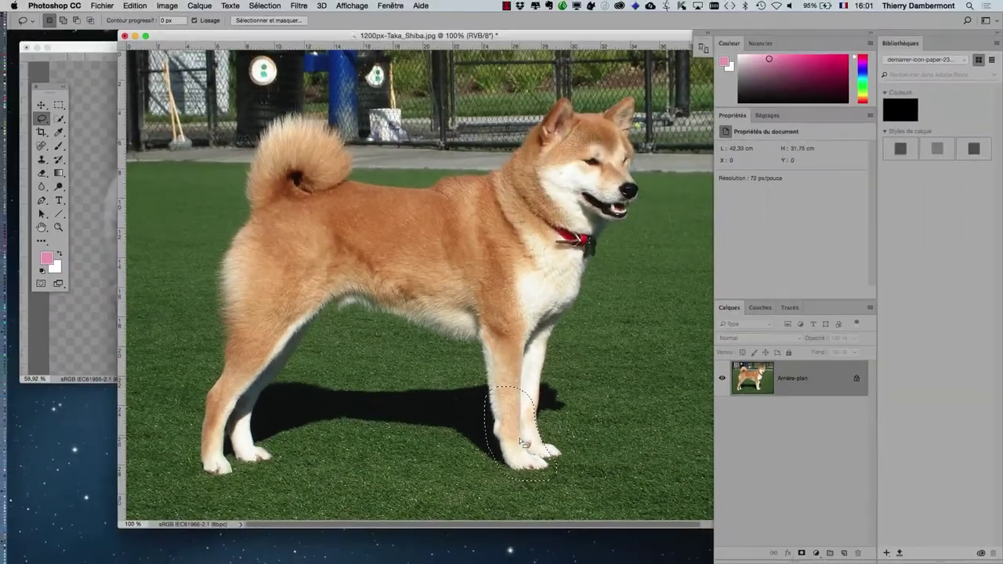
Rearrange the windows and start dragging the selected front leg toward the white dog
left_click_drag(378, 61, 351, 53)
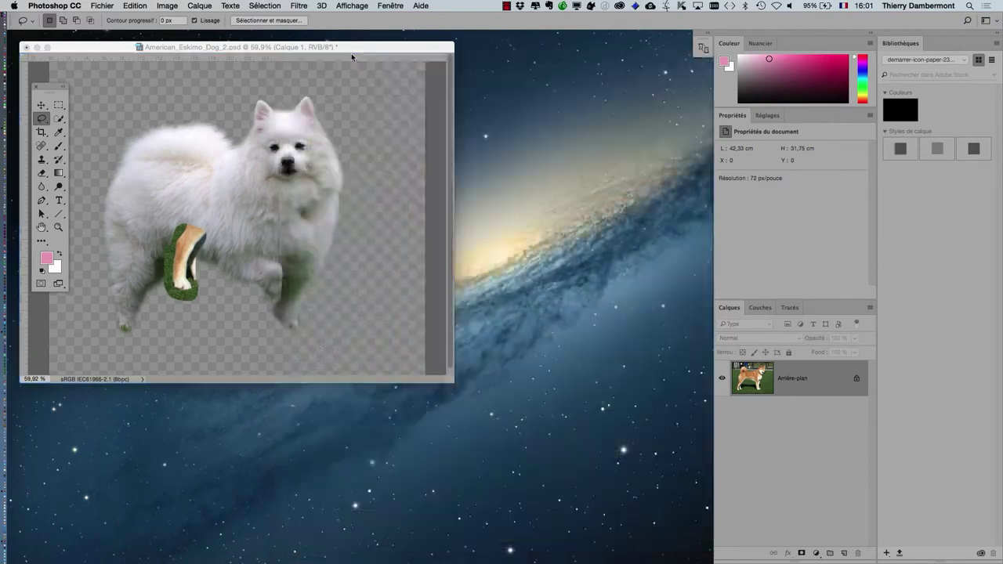
left_click_drag(261, 62, 330, 121)
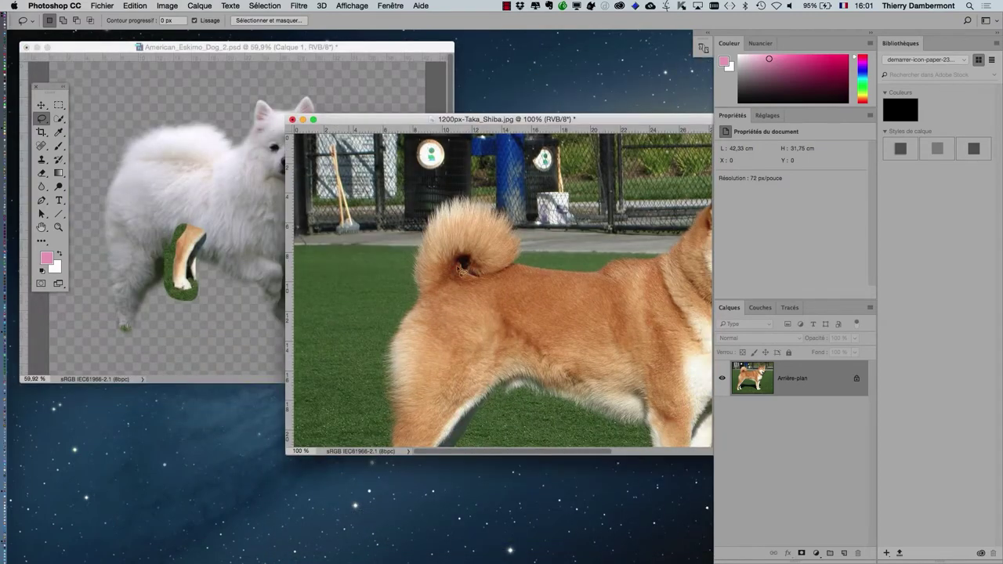
scroll(519, 336, "down", 3)
scroll(520, 336, "down", 5)
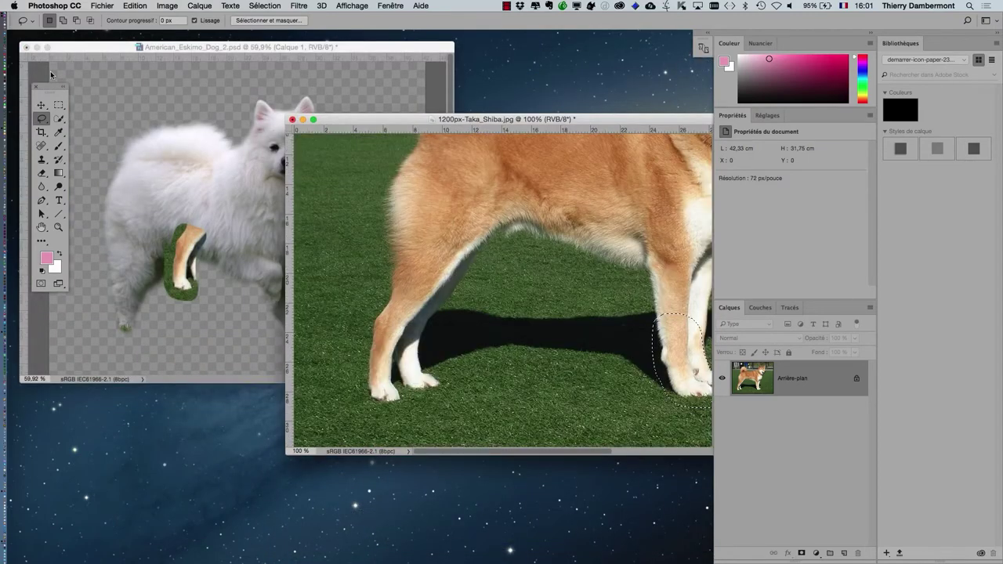
left_click(44, 109)
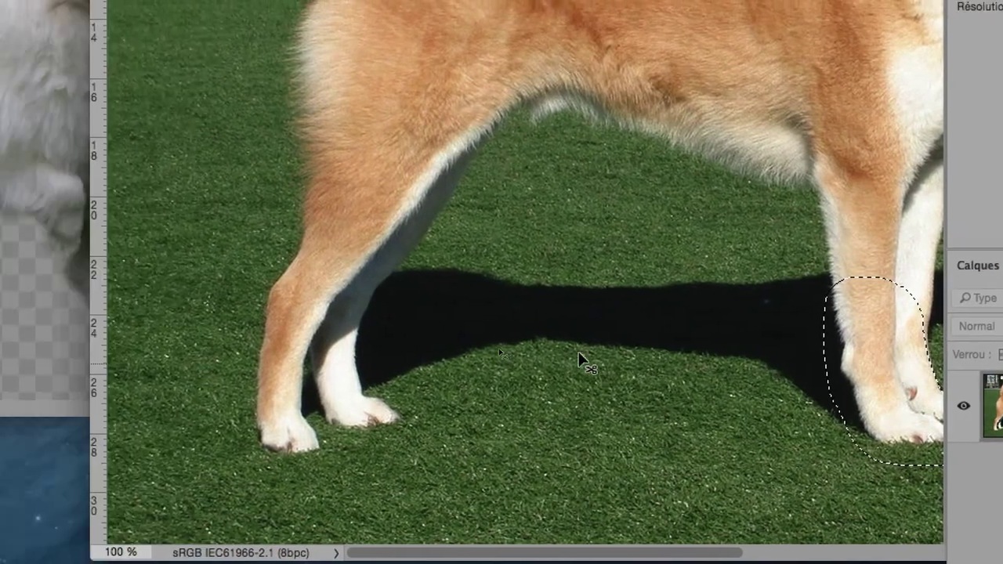
left_click_drag(689, 364, 375, 332)
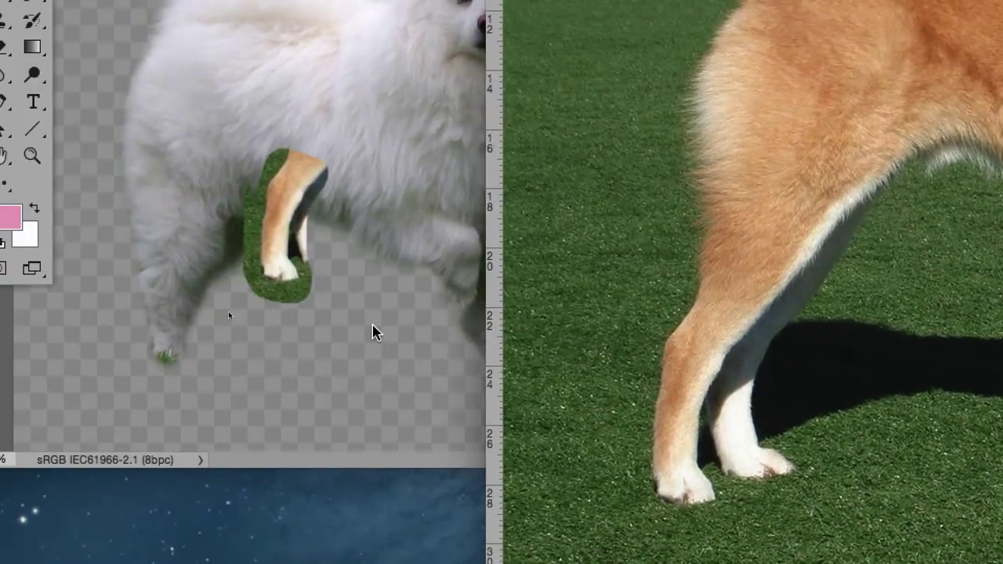
Drop the front leg into the white dog as Calque 2, then lower Calque 2 and Calque 1 beneath the body
left_click(372, 332)
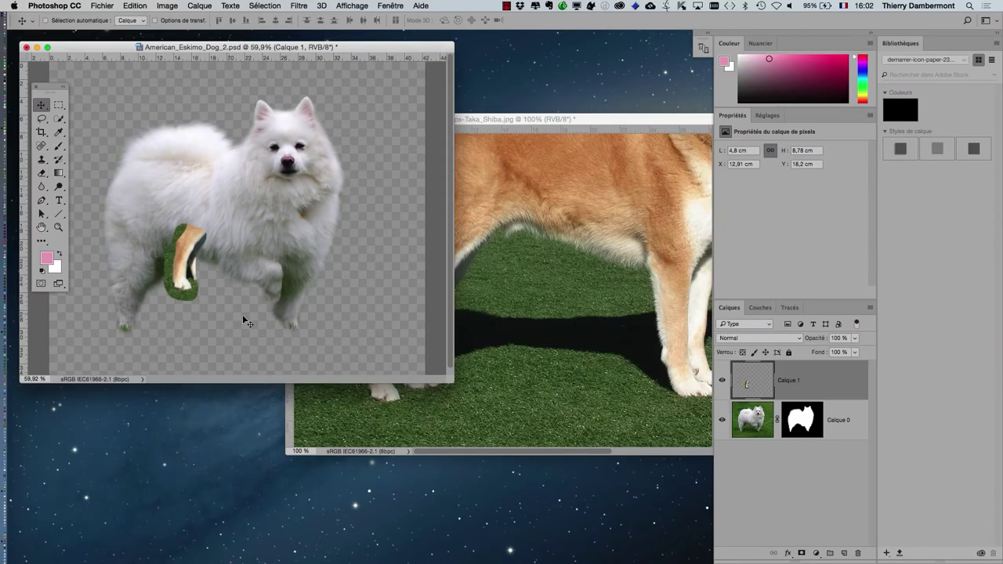
left_click_drag(583, 131, 498, 251)
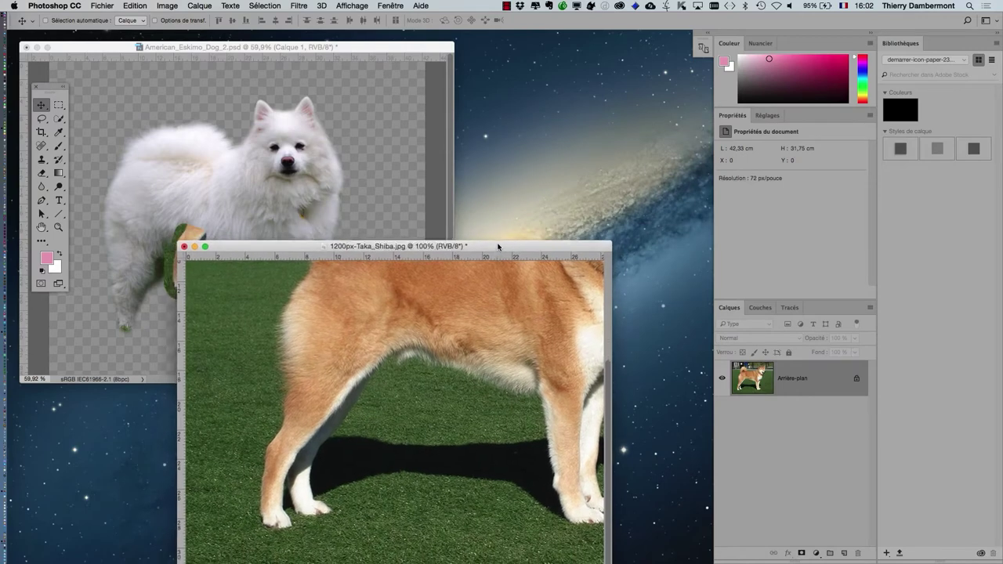
left_click_drag(483, 245, 566, 194)
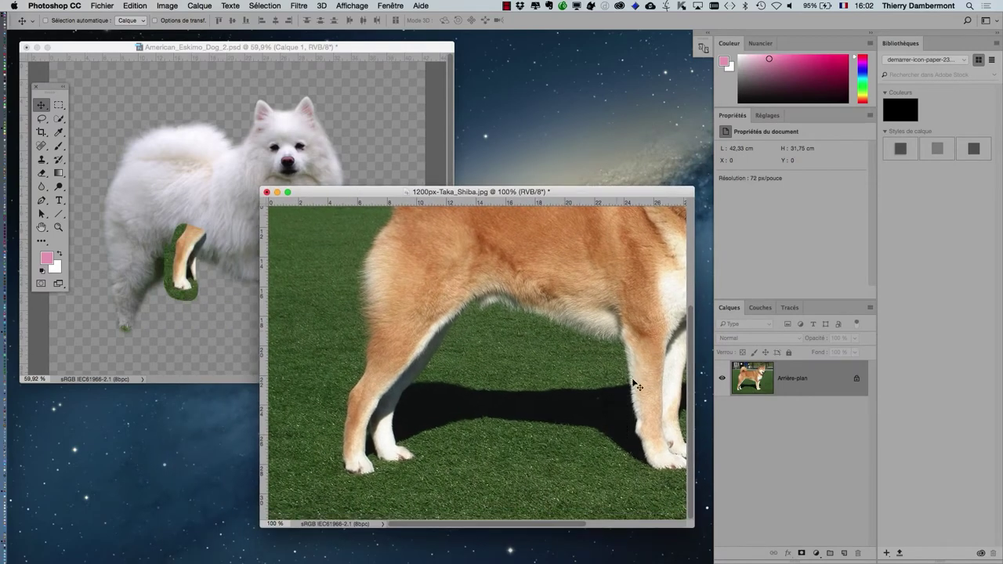
left_click_drag(649, 408, 462, 316)
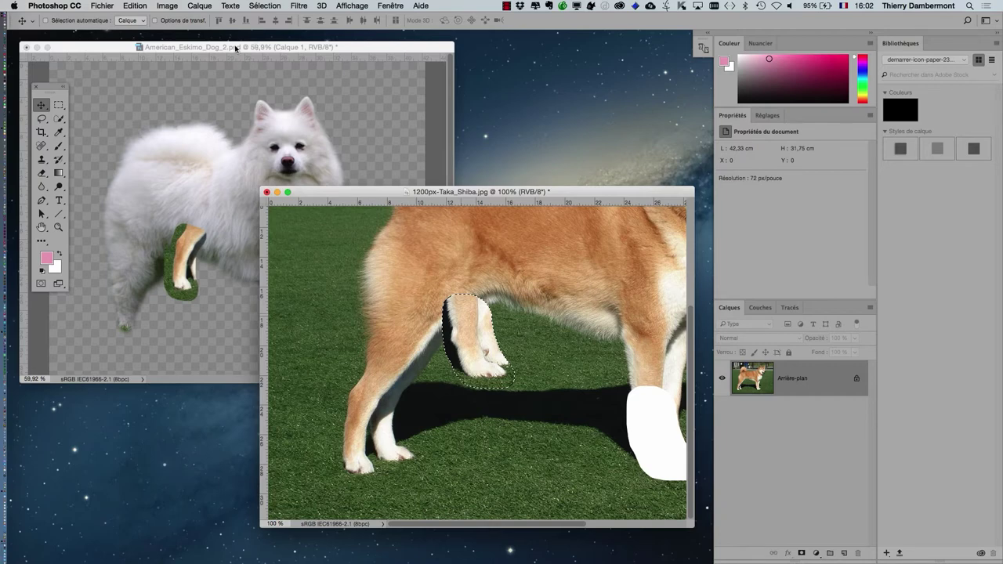
left_click_drag(234, 90, 299, 214)
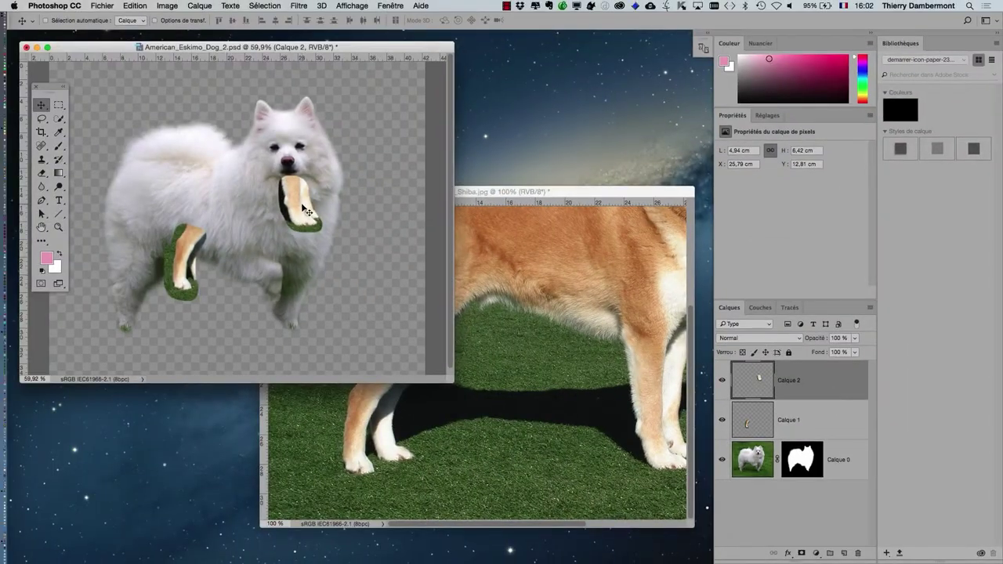
left_click_drag(305, 210, 370, 317)
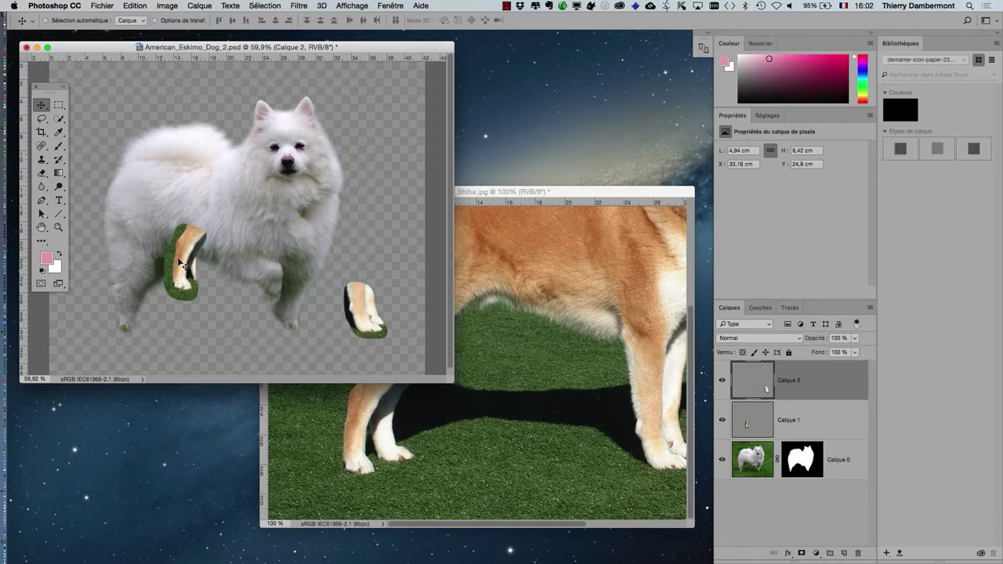
left_click(782, 430)
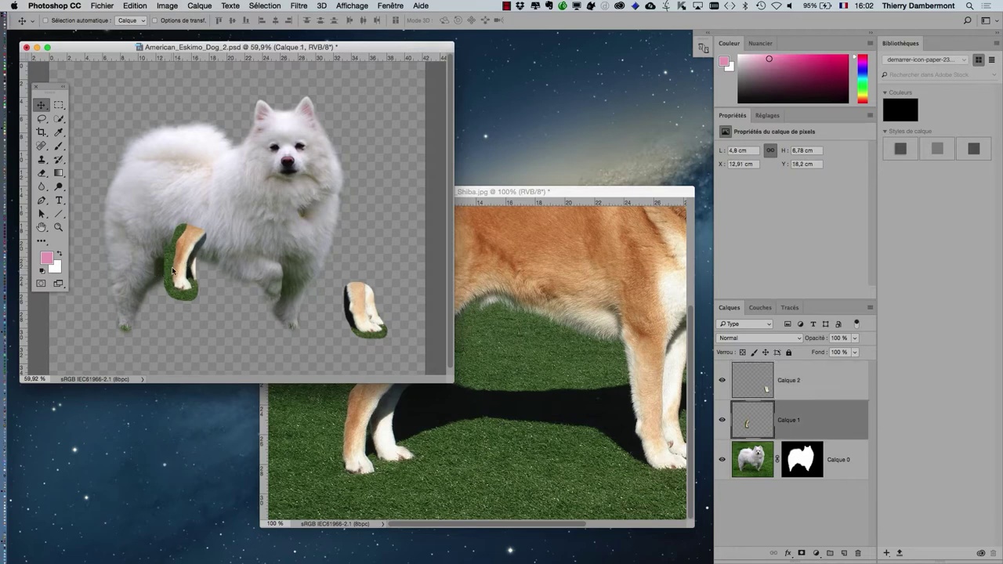
left_click_drag(173, 271, 186, 327)
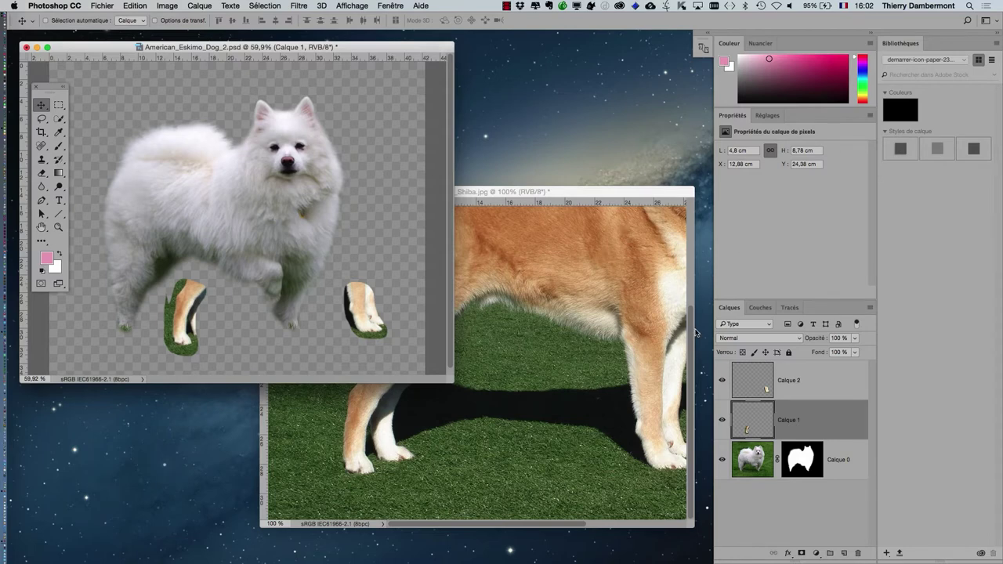
Select Calque 2 and nudge its paw piece slightly down and left
key("f")
left_click_drag(553, 313, 418, 262)
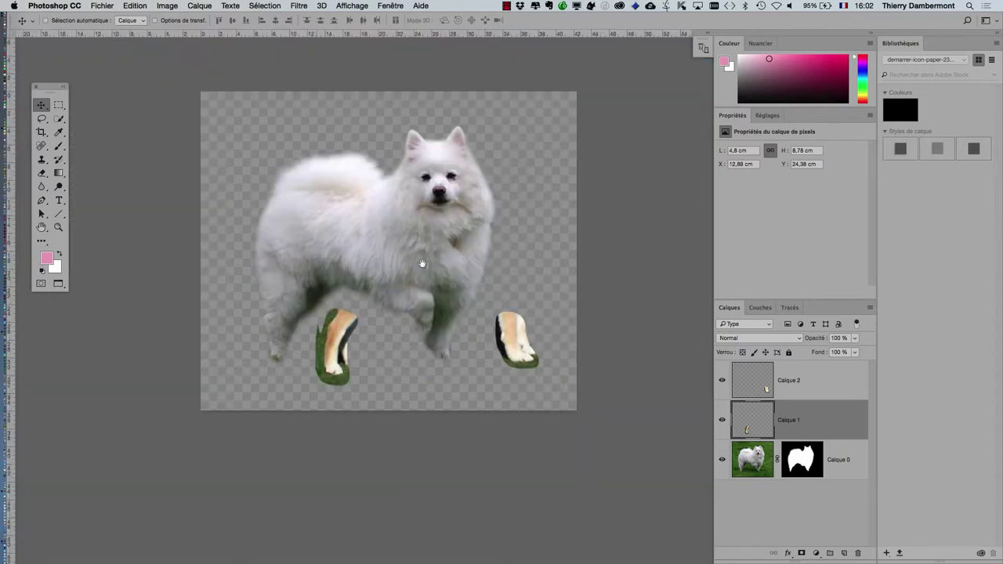
scroll(472, 331, "up", 3)
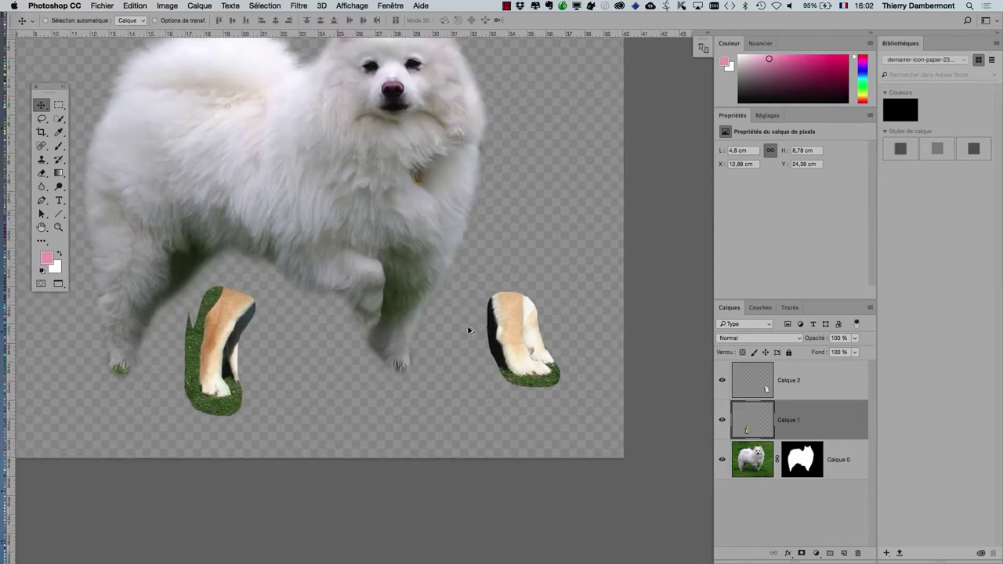
scroll(470, 331, "up", 3)
scroll(470, 331, "up", 2)
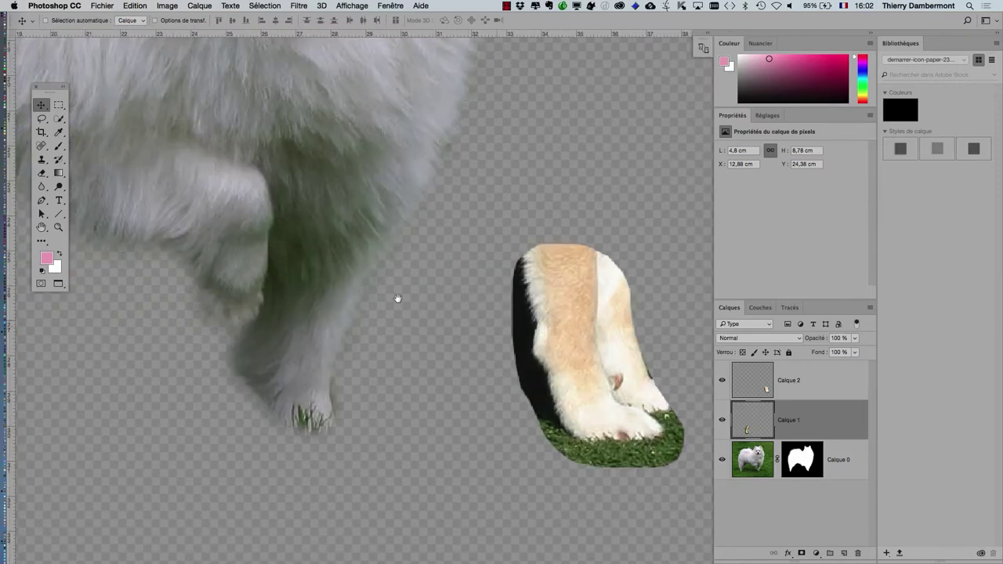
scroll(395, 297, "right", 5)
left_click(812, 388)
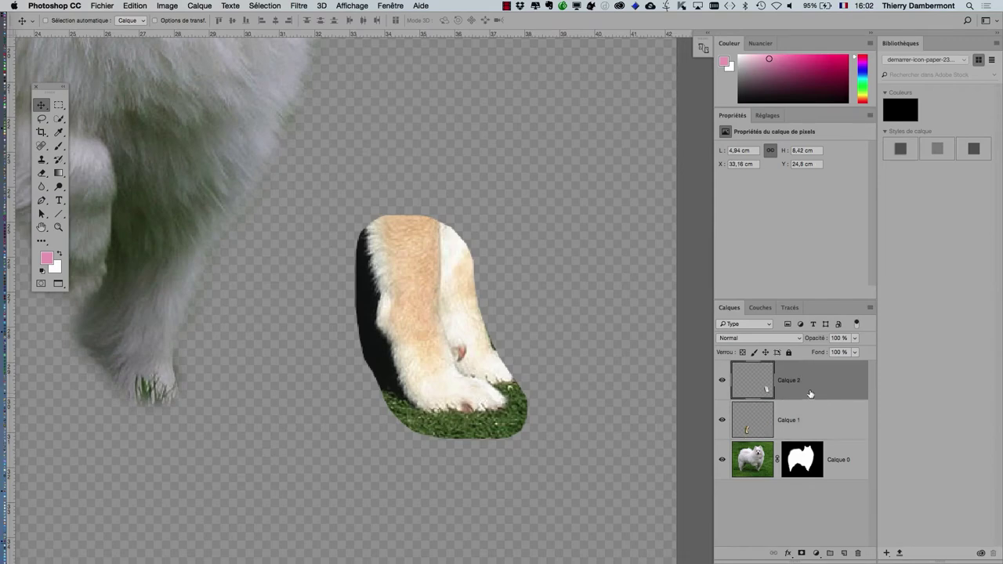
left_click_drag(453, 405, 443, 457)
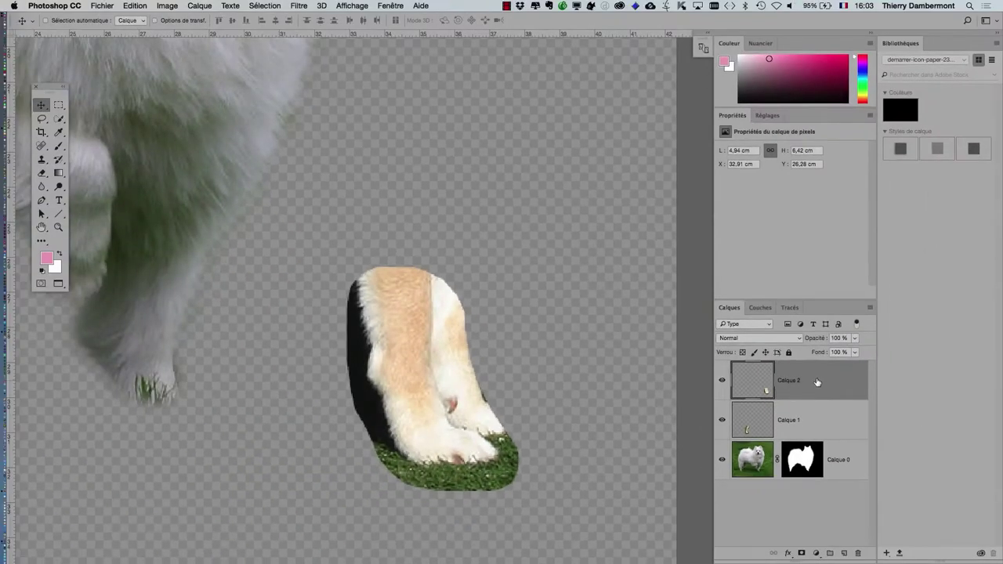
left_click_drag(563, 350, 546, 261)
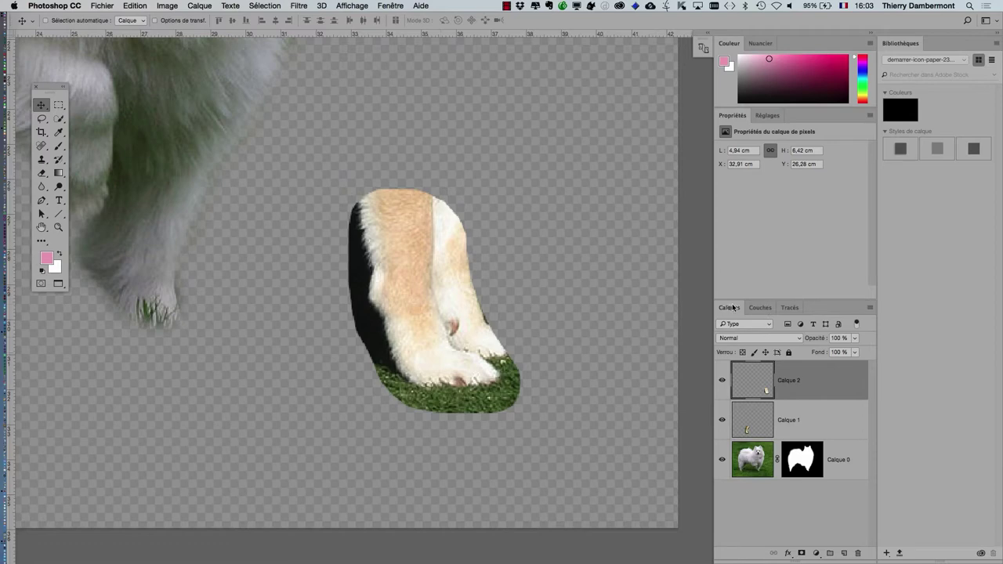
Add a white layer mask to Calque 2
left_click(800, 553)
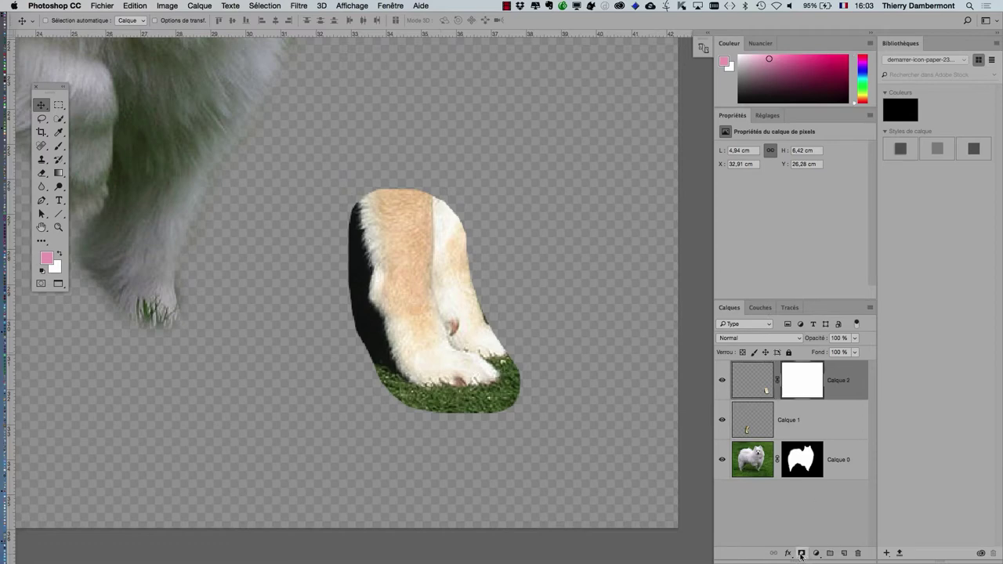
key("ctrl+z")
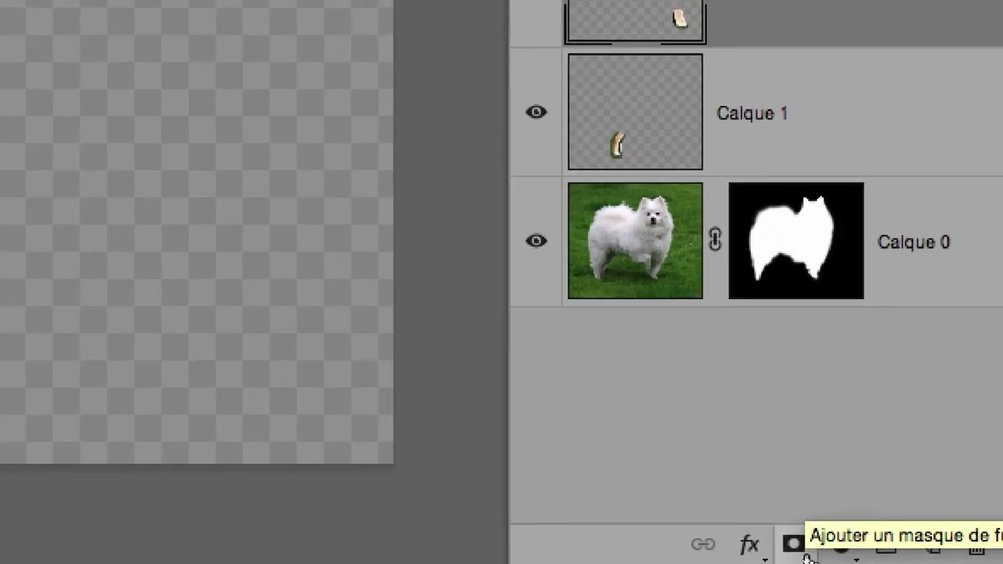
left_click(805, 554)
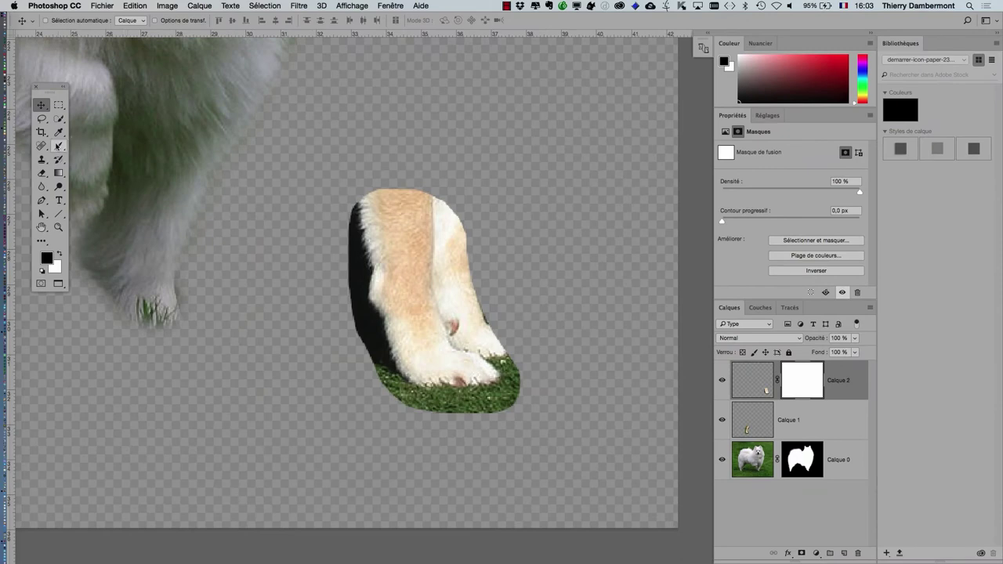
Switch to the Brush tool and target Calque 2's mask for painting
left_click(58, 145)
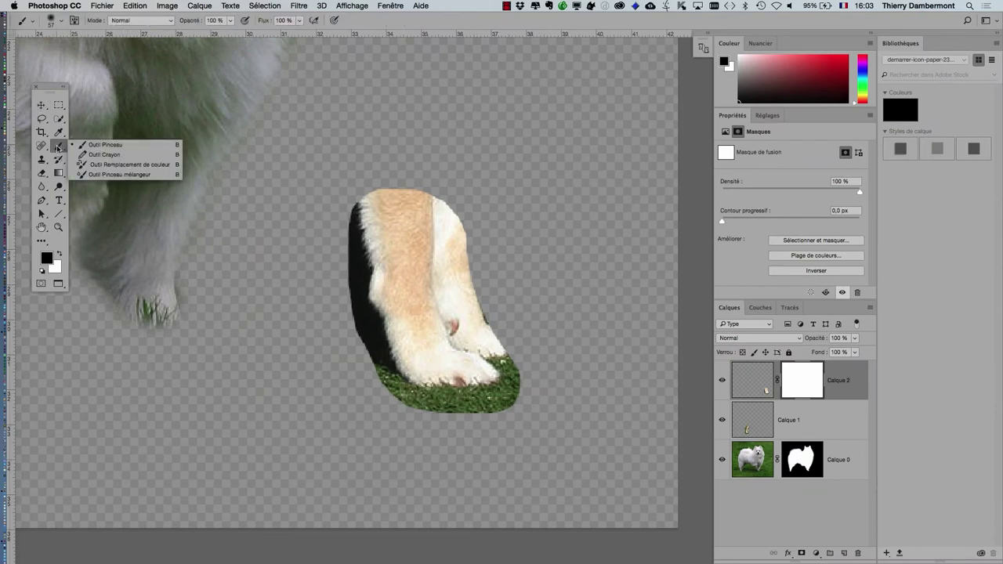
left_click(83, 146)
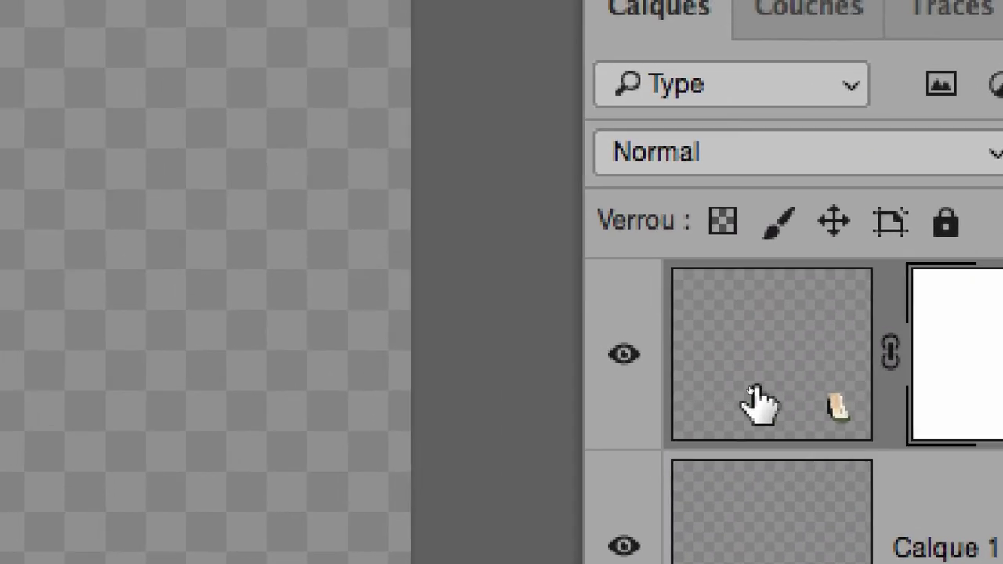
left_click(583, 396)
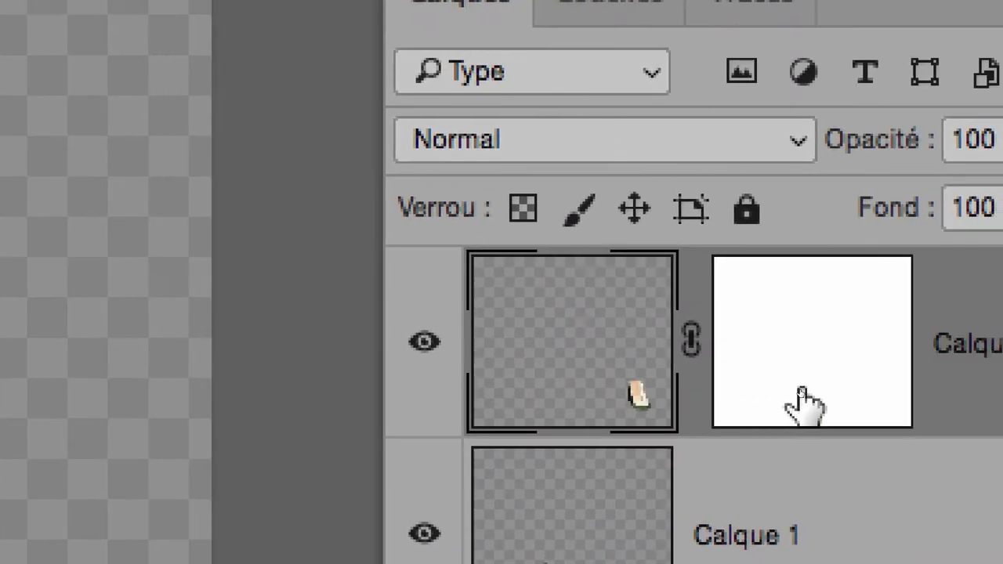
left_click(803, 404)
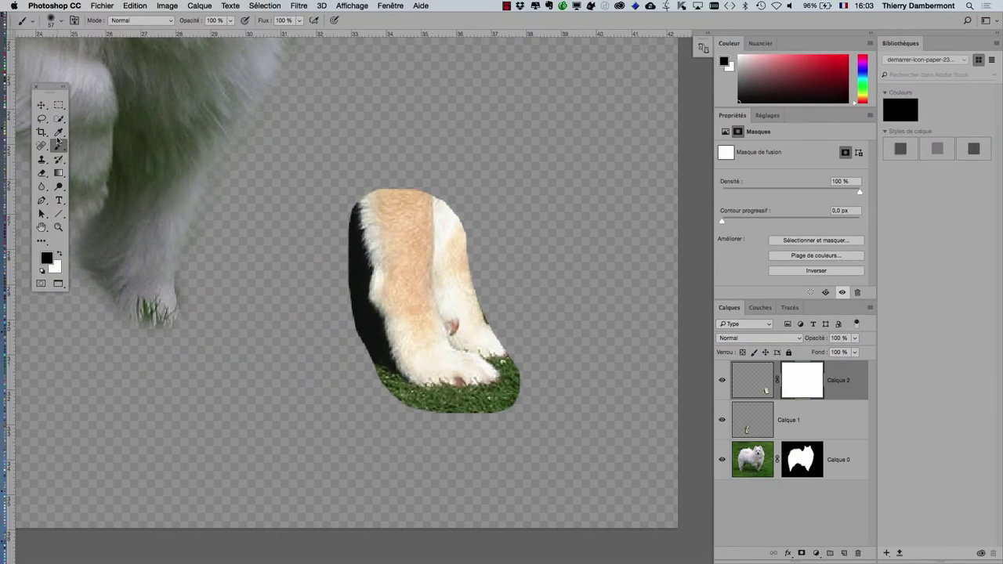
With a ~29 px brush, paint black on the mask over the grass and stray fur
mouse_move(398, 166)
left_mouse_down()
mouse_move(373, 184)
mouse_move(382, 182)
mouse_move(363, 308)
mouse_move(381, 372)
mouse_move(363, 308)
left_mouse_up()
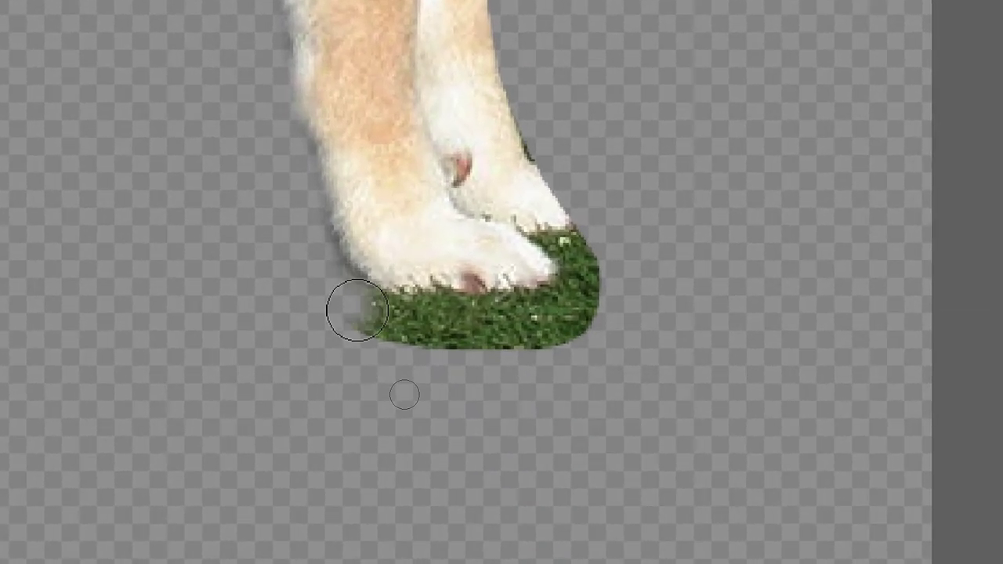
mouse_move(357, 310)
left_mouse_down()
mouse_move(347, 315)
mouse_move(435, 300)
left_mouse_up()
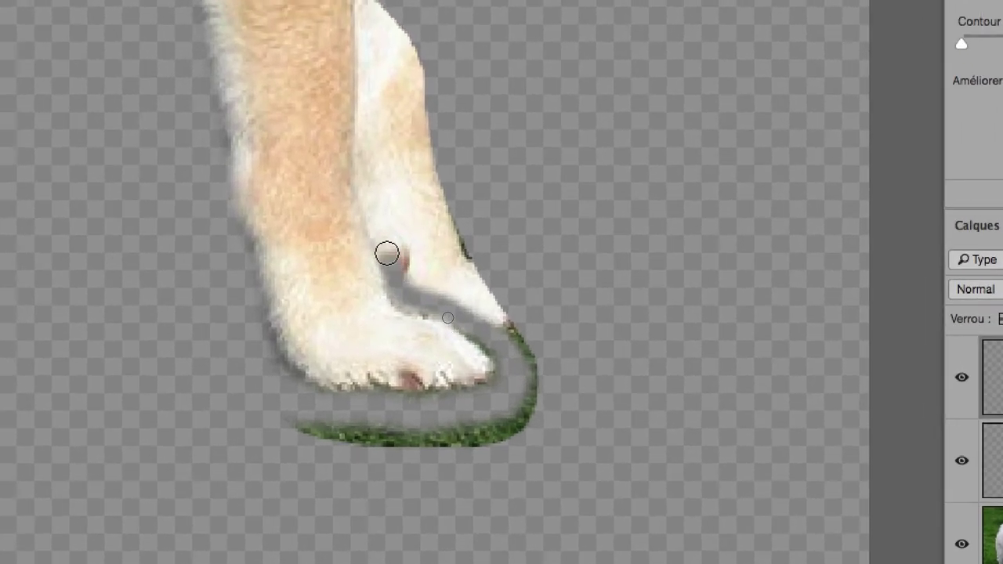
left_click_drag(385, 253, 381, 159)
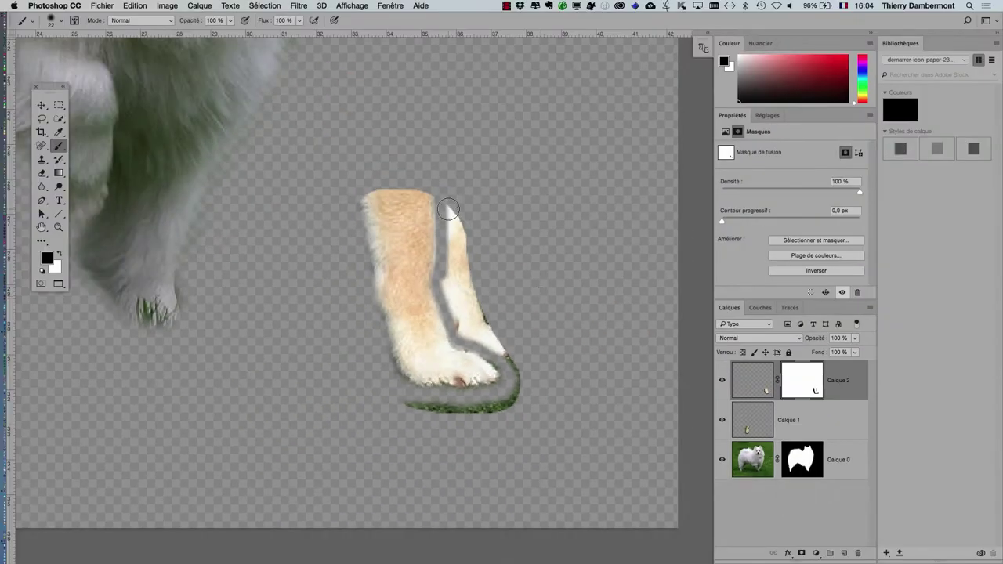
mouse_move(504, 331)
left_mouse_down()
mouse_move(499, 402)
mouse_move(398, 400)
left_mouse_up()
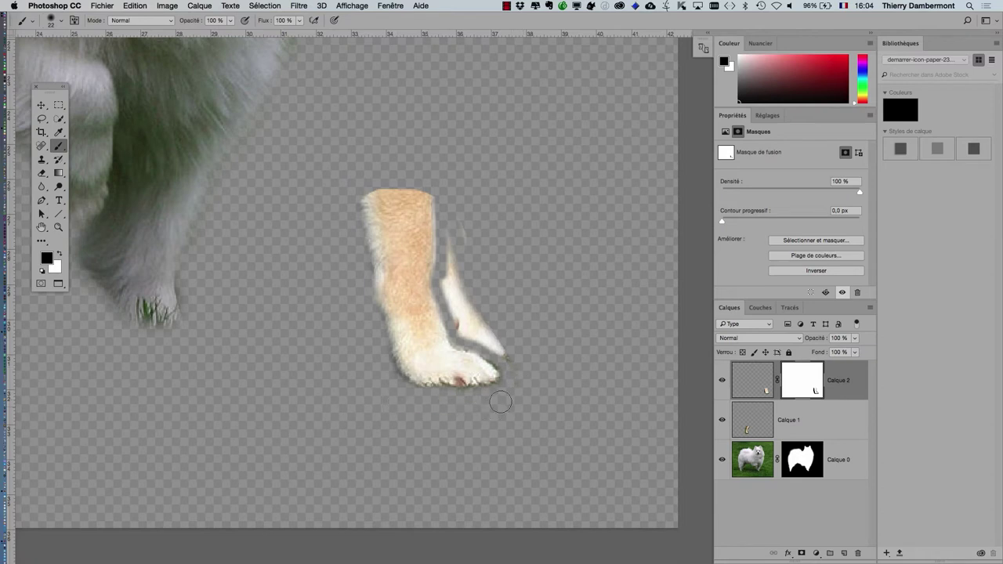
mouse_move(505, 357)
left_mouse_down()
mouse_move(455, 254)
mouse_move(490, 330)
mouse_move(466, 335)
left_mouse_up()
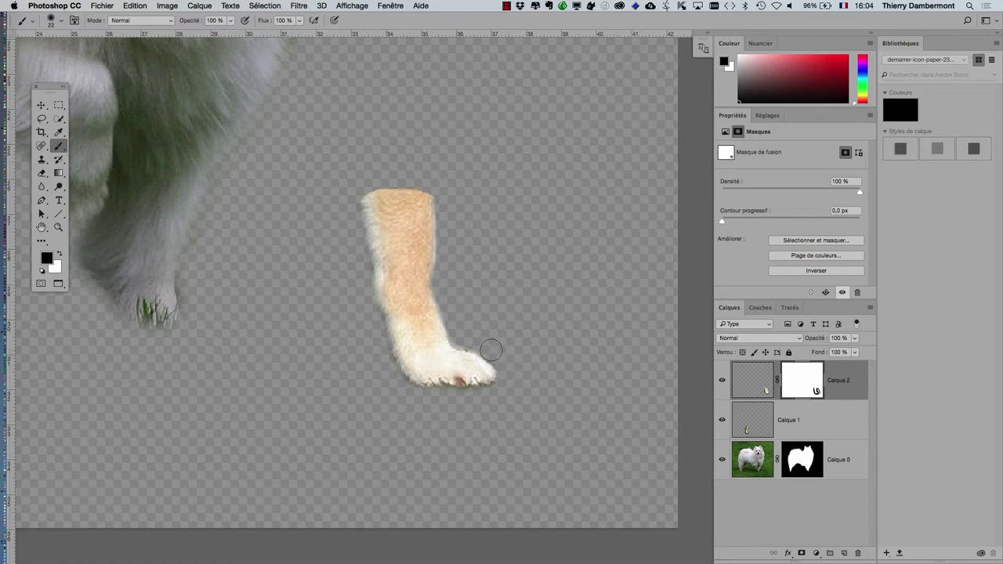
scroll(548, 392, "down", 1)
scroll(549, 403, "down", 1)
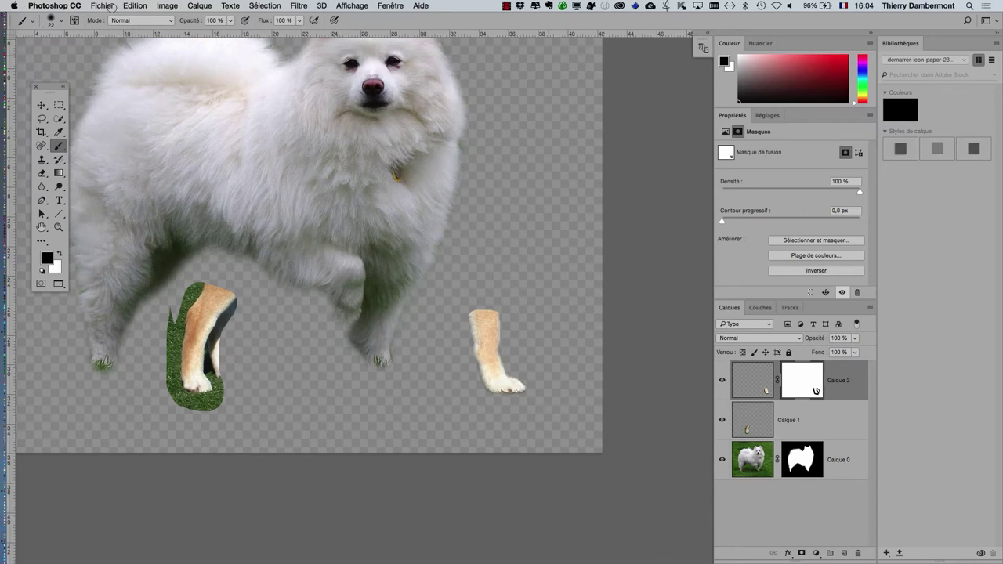
Save as American_Eskimo_Dog_2.psd and detach the Calques panel into a floating window
left_click(98, 5)
left_click(141, 116)
left_click(523, 43)
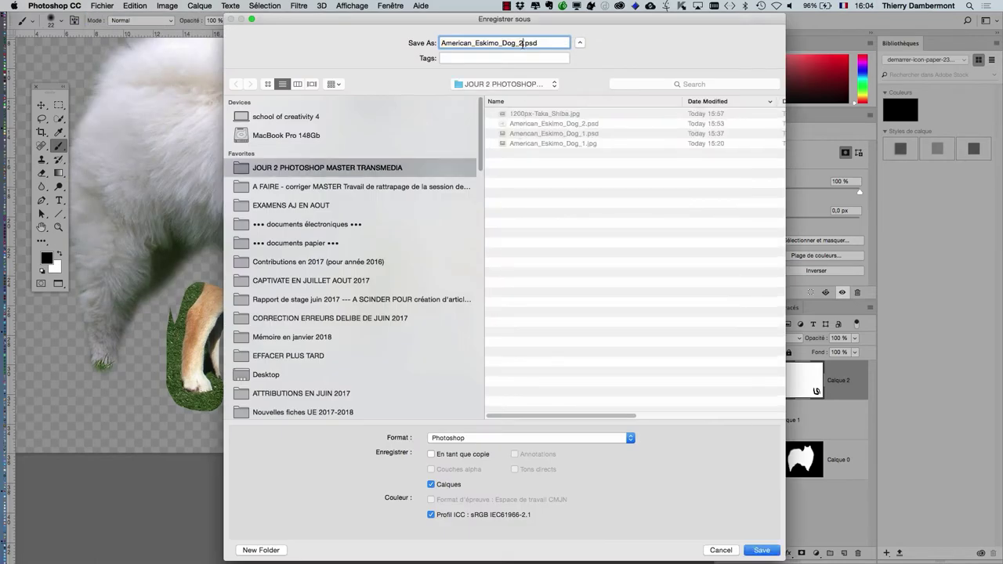
key("Return")
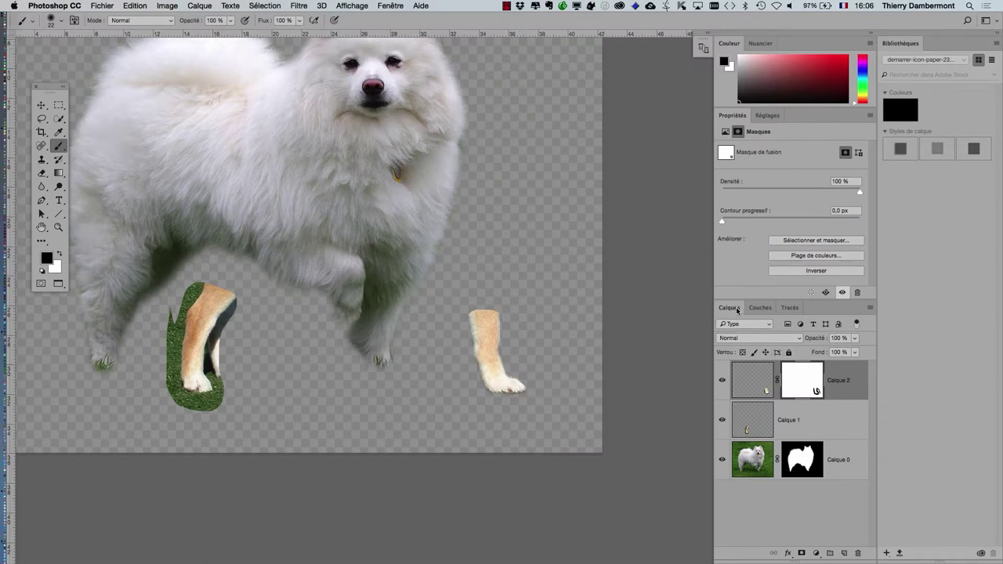
left_click_drag(737, 309, 581, 142)
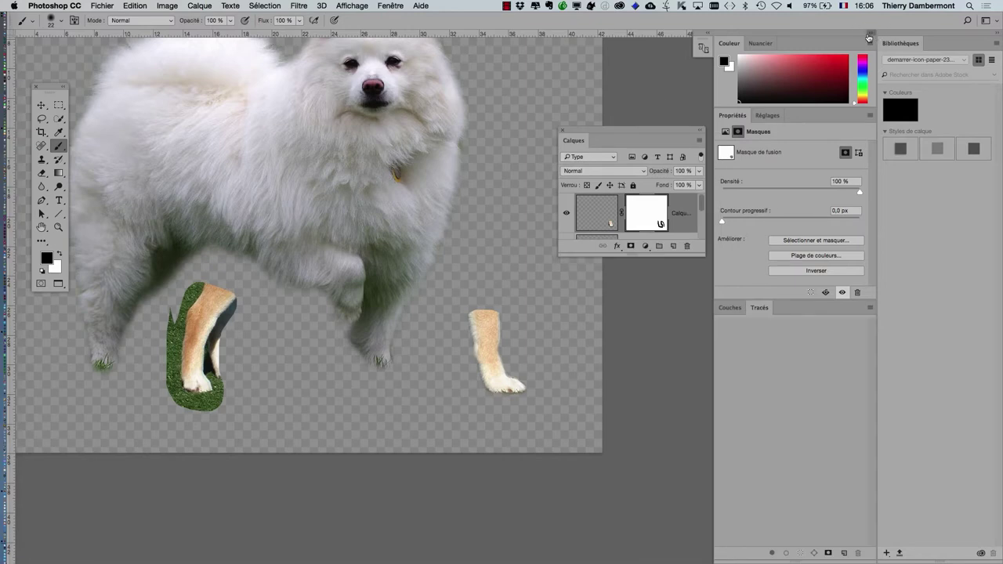
Collapse the side dock to icons, then enlarge and reposition the floating Calques panel
left_click(868, 37)
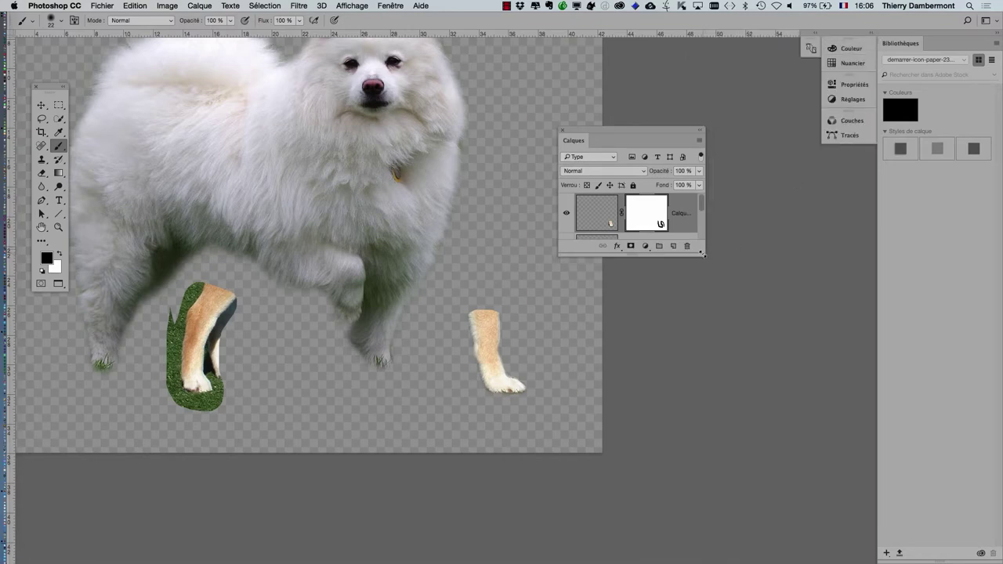
left_click_drag(703, 253, 728, 418)
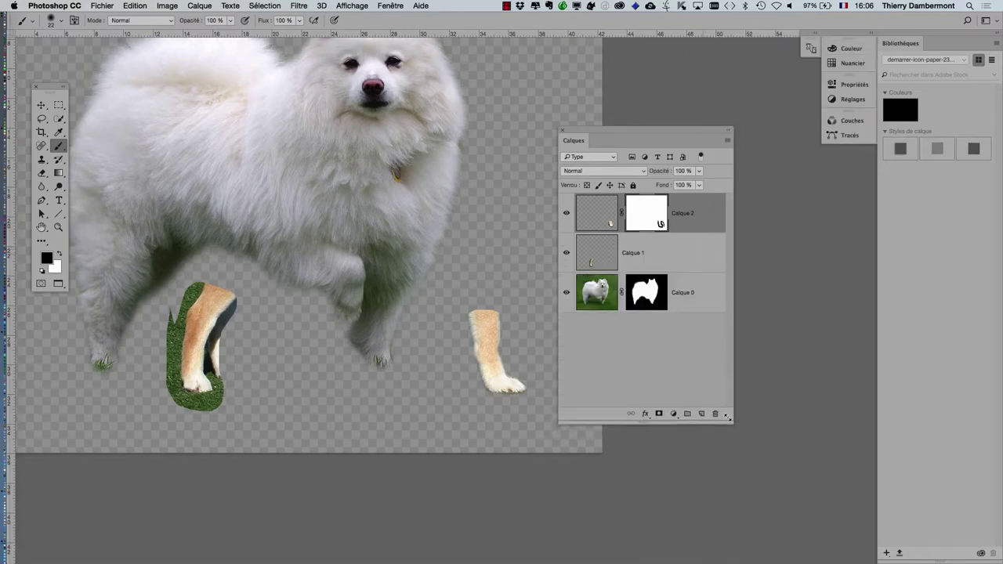
left_click_drag(622, 133, 683, 100)
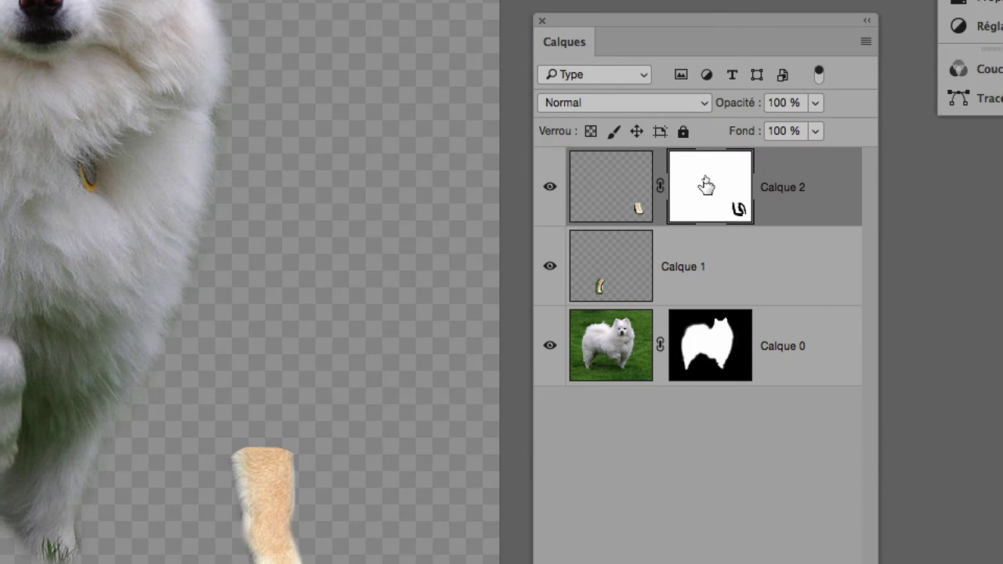
Delete Calque 2's mask, applying it so the layer holds only the isolated paw
left_click_drag(706, 185, 806, 495)
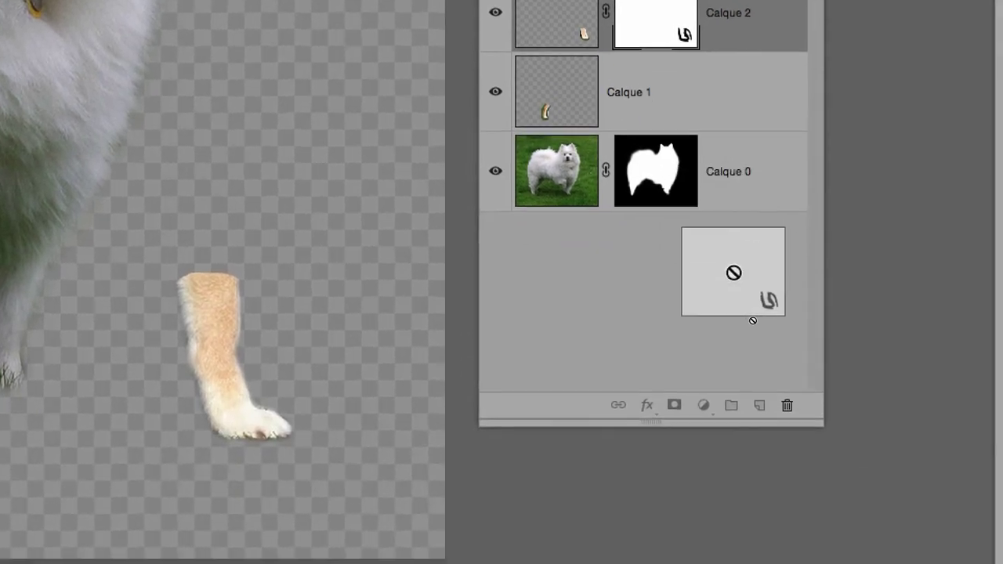
left_click_drag(752, 320, 772, 375)
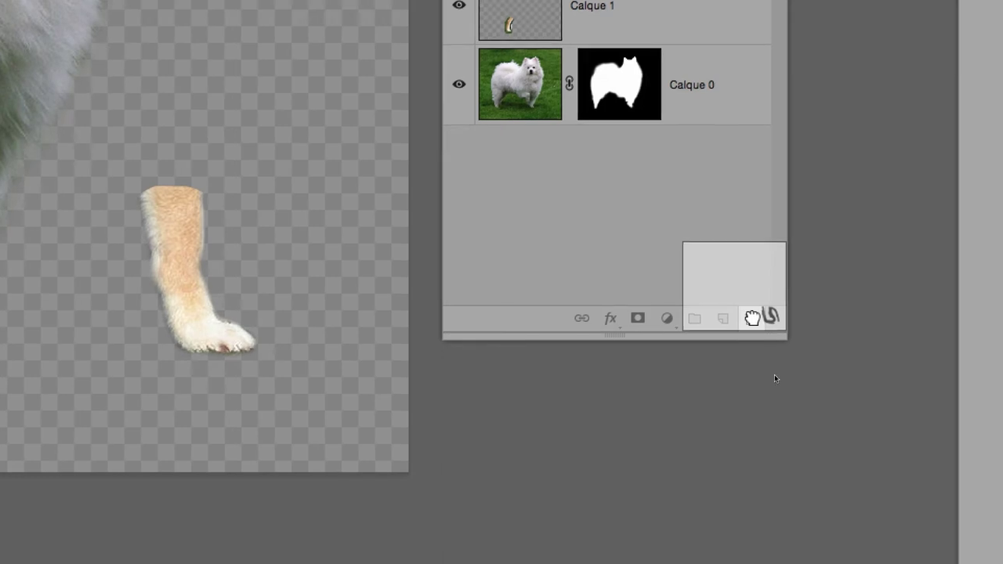
left_click_drag(772, 375, 764, 362)
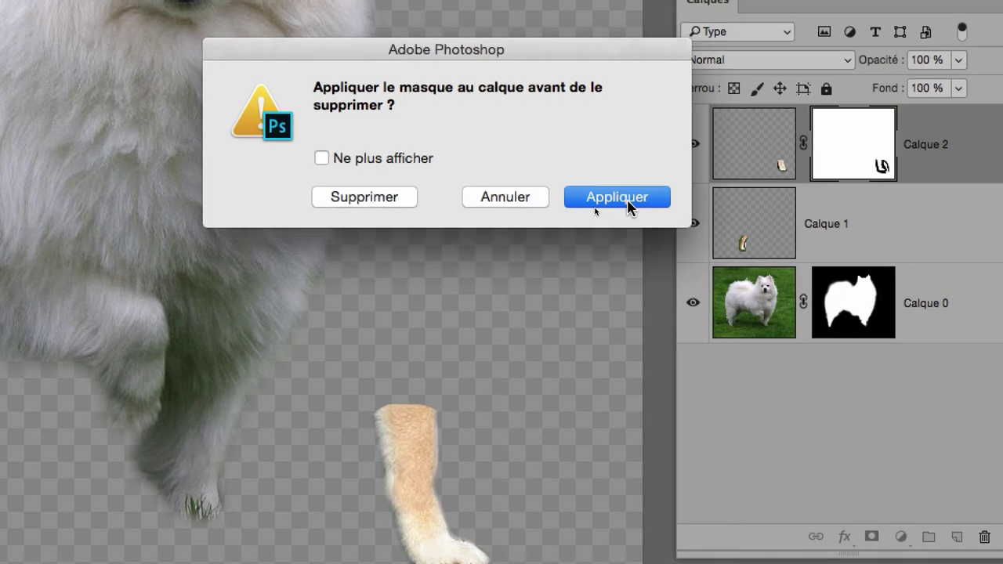
left_click(627, 201)
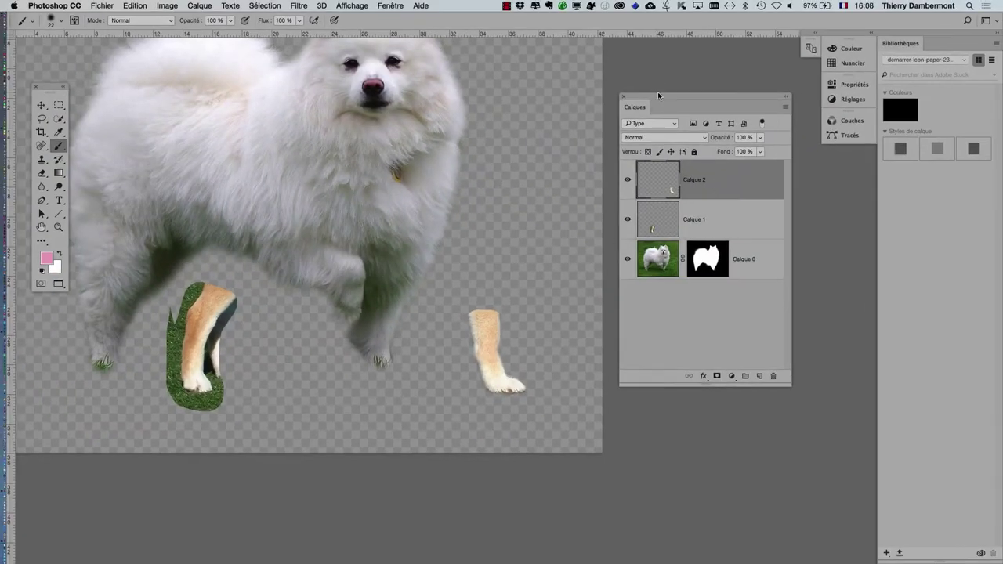
left_click_drag(659, 96, 656, 85)
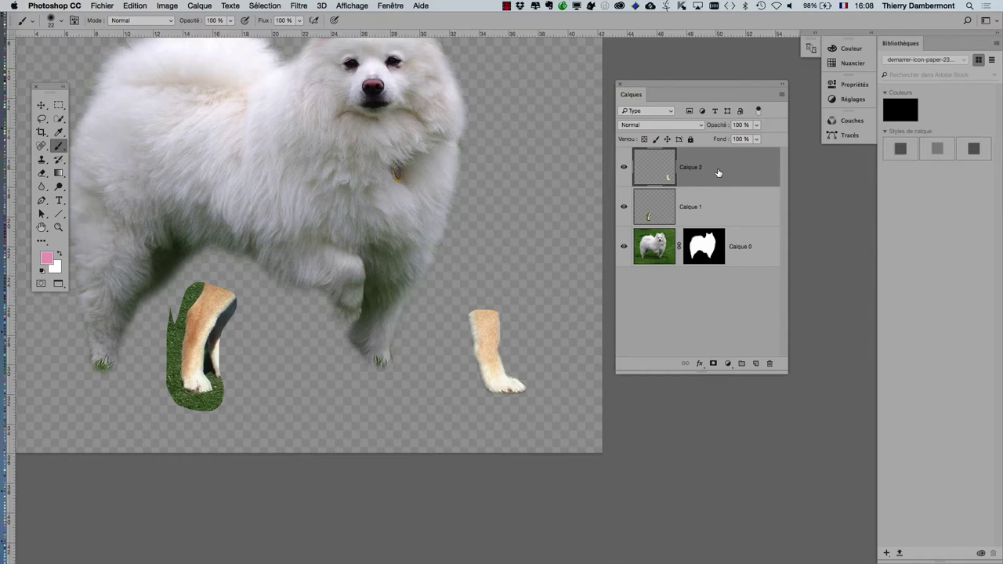
scroll(497, 335, "up", 2)
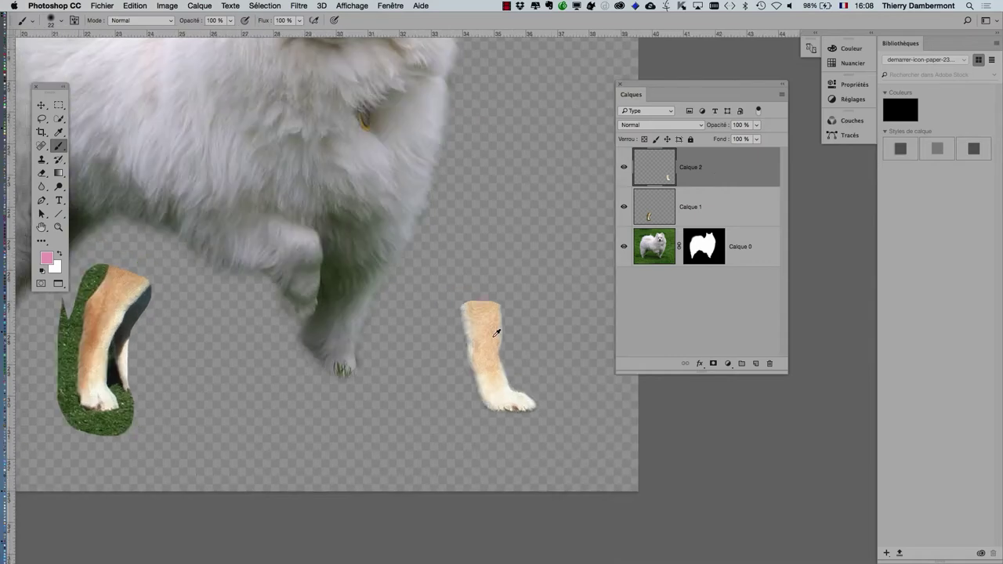
scroll(498, 335, "up", 3)
scroll(501, 333, "up", 2)
scroll(503, 329, "down", 1)
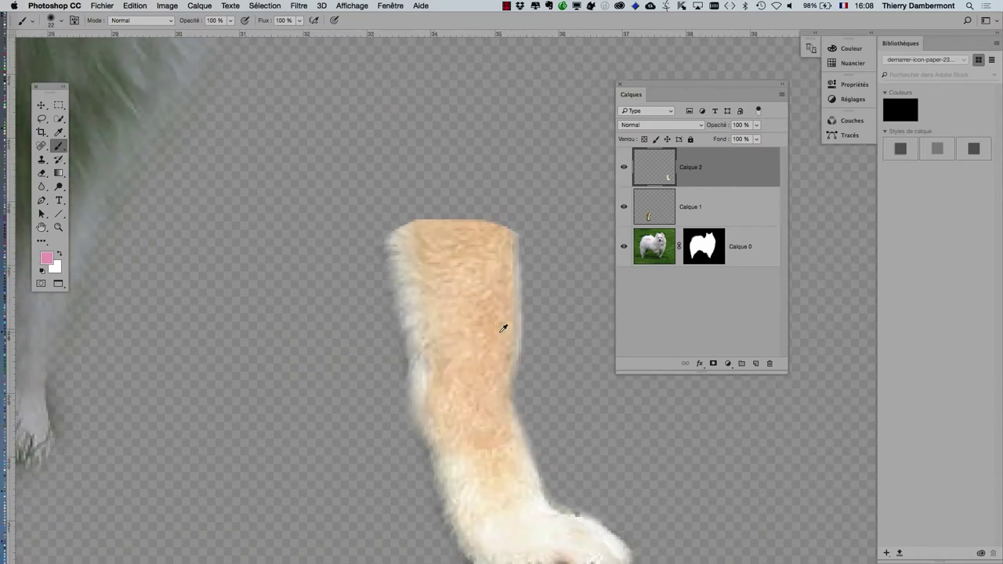
scroll(504, 327, "down", 1)
scroll(503, 327, "down", 2)
left_click_drag(483, 325, 437, 254)
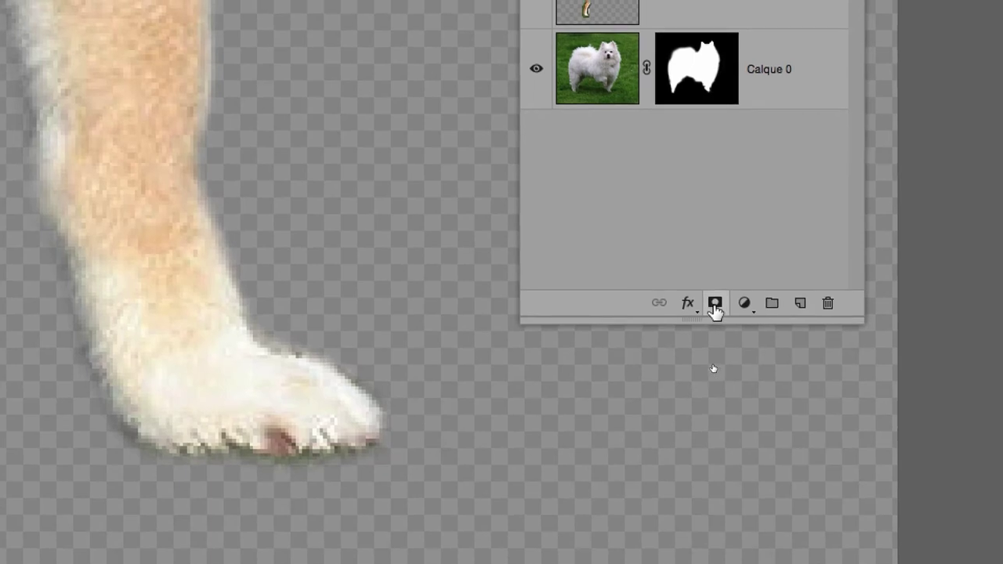
Add a white layer mask to Calque 2 and size the brush for painting it
left_click(714, 304)
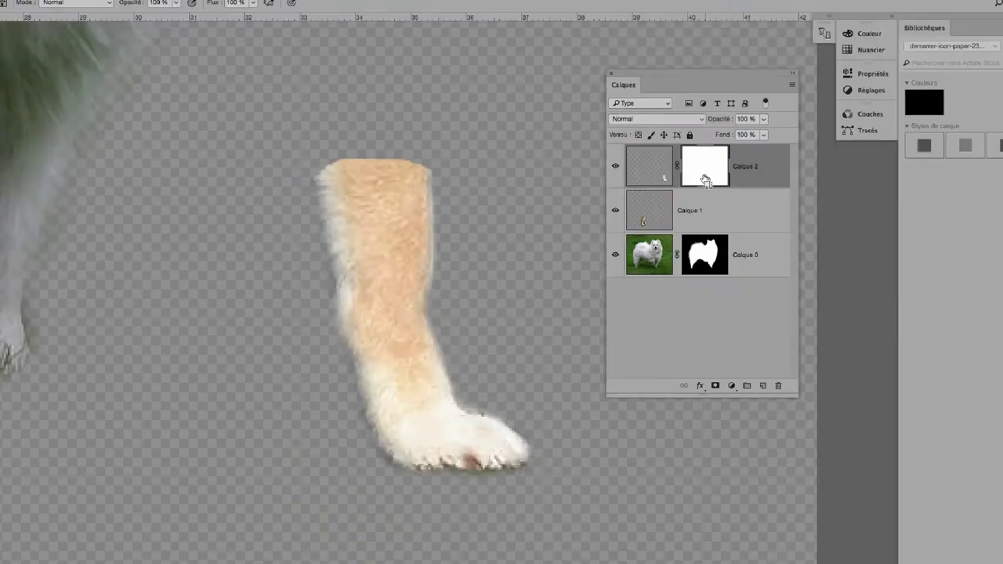
scroll(455, 233, "down", 3)
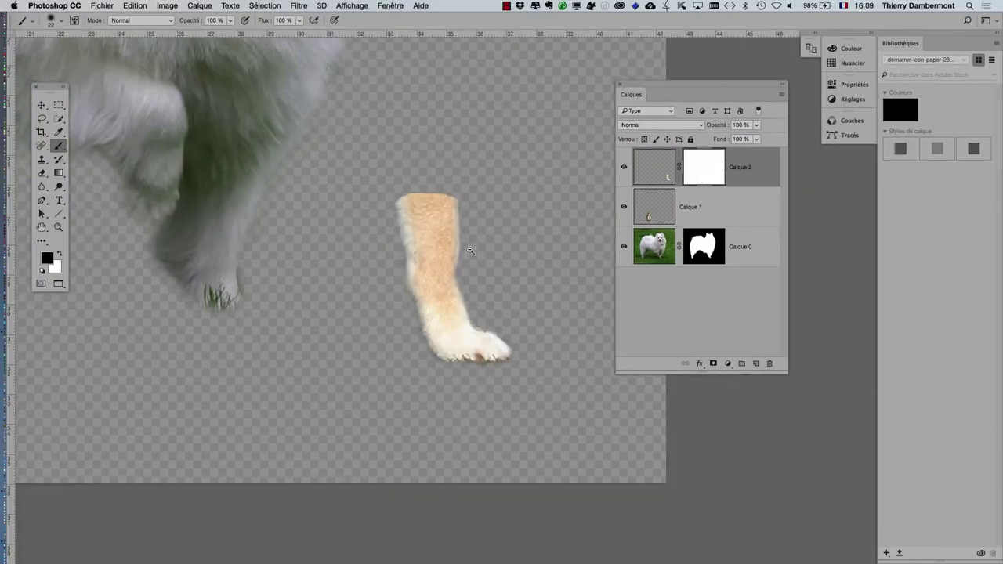
left_click_drag(437, 227, 483, 218)
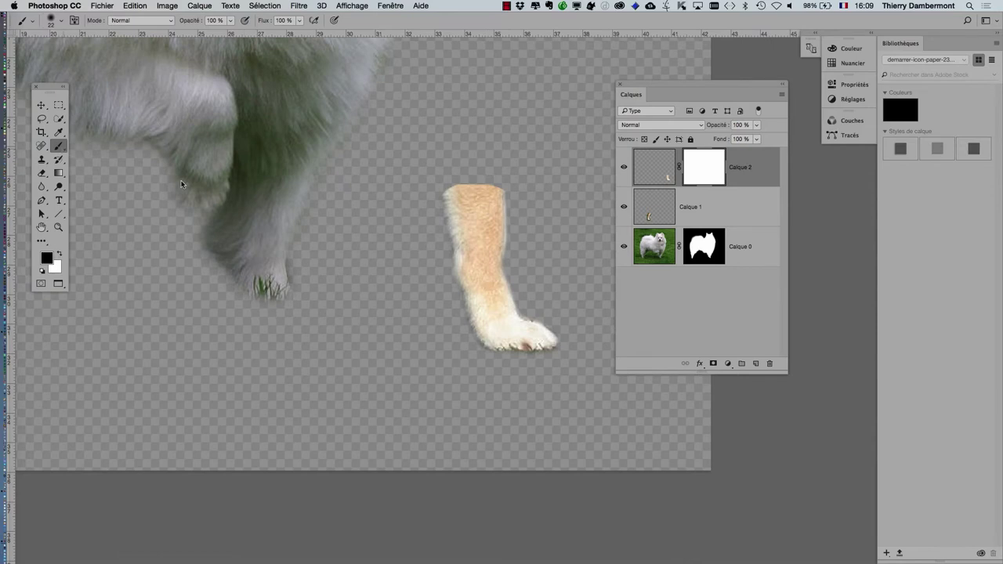
left_click_drag(303, 207, 310, 207)
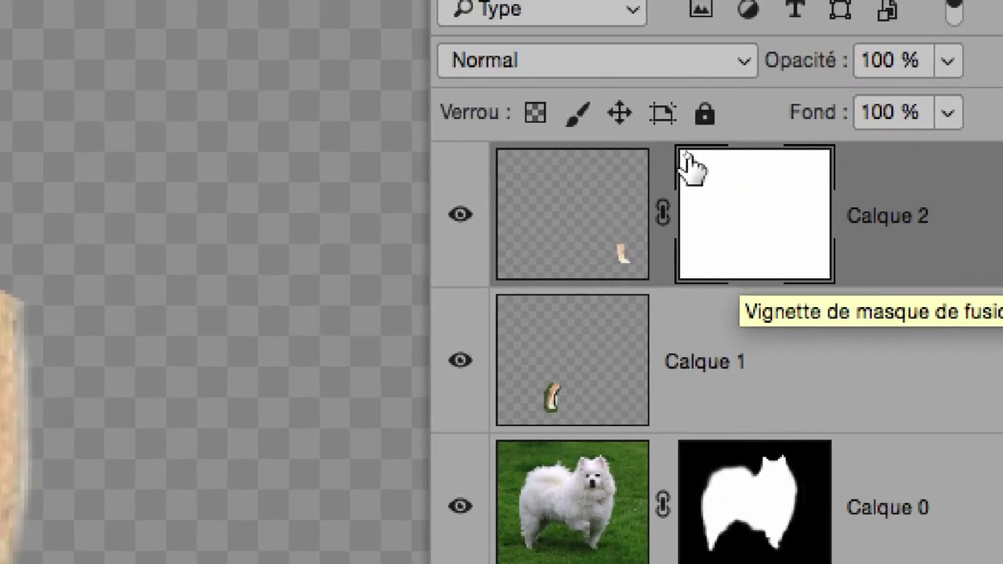
left_click_drag(683, 166, 690, 163)
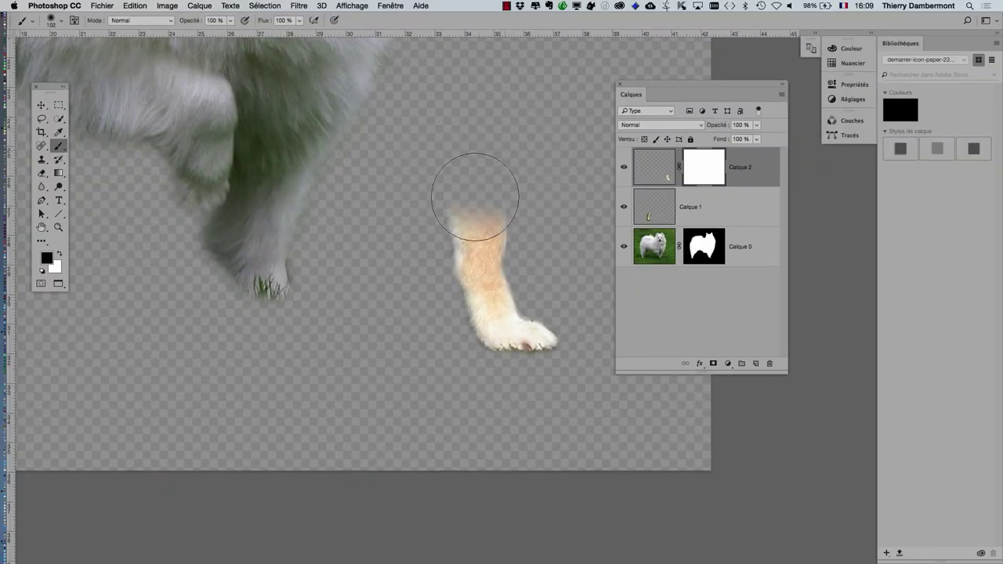
left_click(474, 194)
key("ctrl+z")
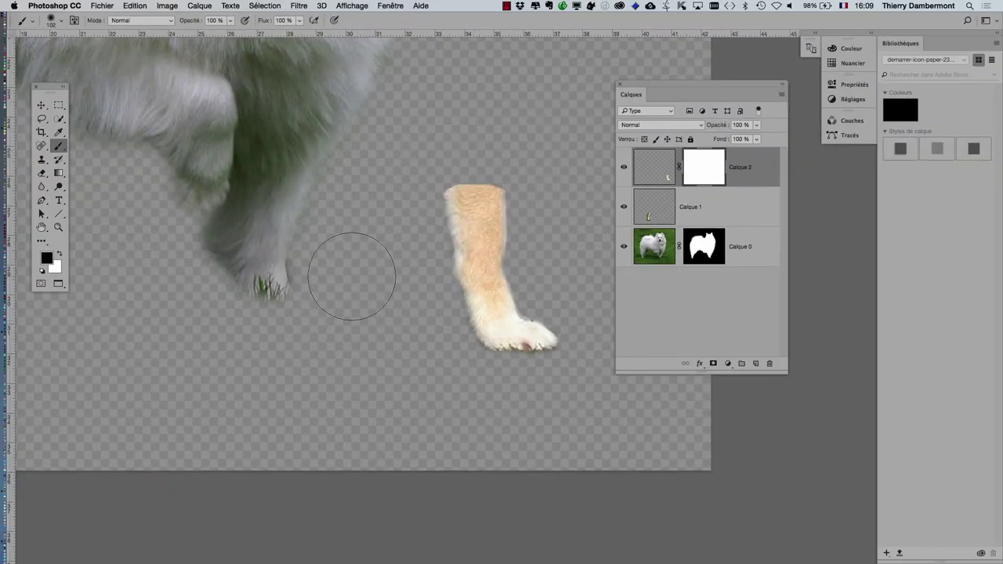
With a ~145 px brush, paint black on the mask to fade the leg's top
left_click_drag(347, 270, 381, 264)
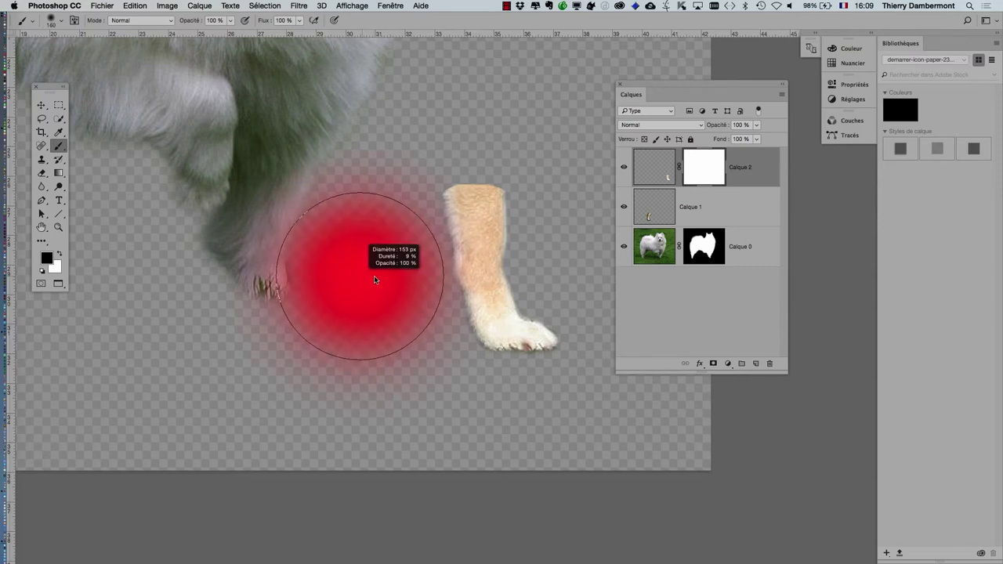
scroll(381, 264, "down", 2)
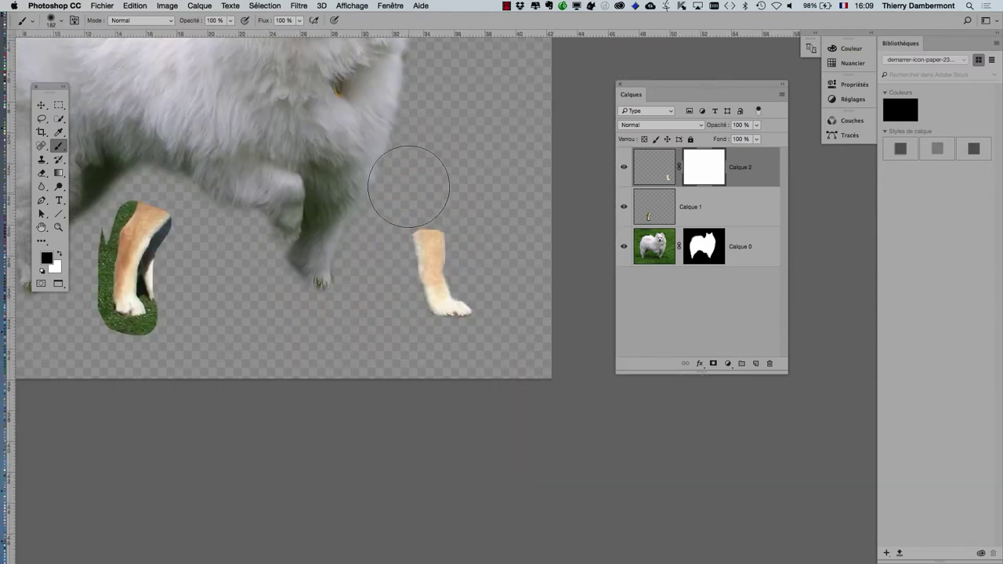
left_click_drag(421, 201, 431, 217)
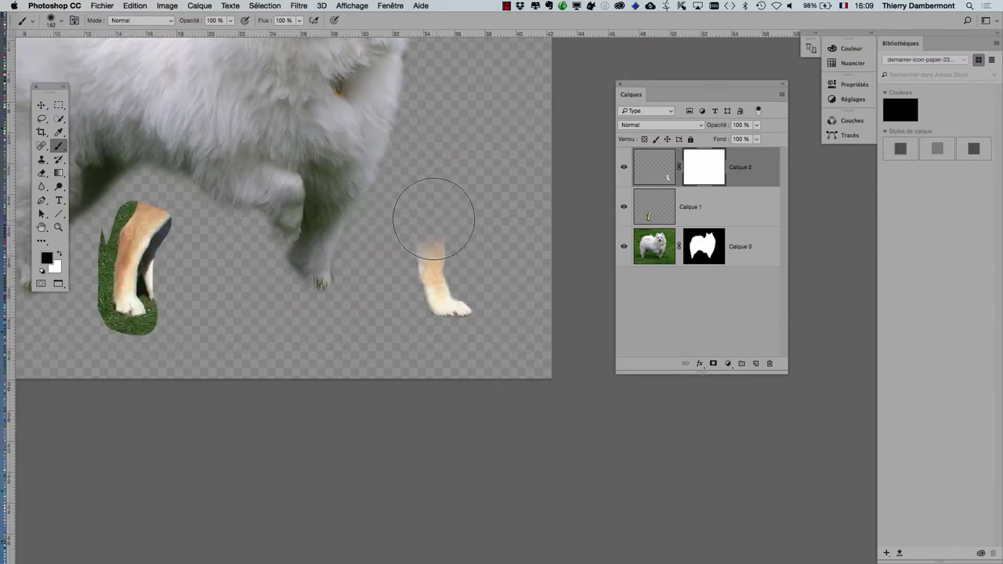
scroll(408, 298, "up", 4)
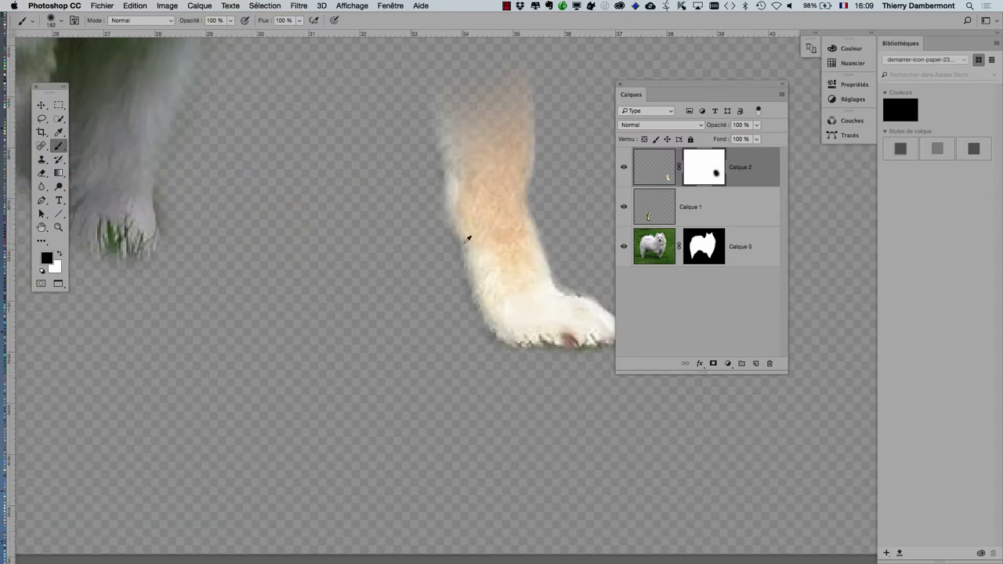
scroll(466, 240, "down", 1)
scroll(466, 240, "down", 1)
scroll(466, 240, "down", 1)
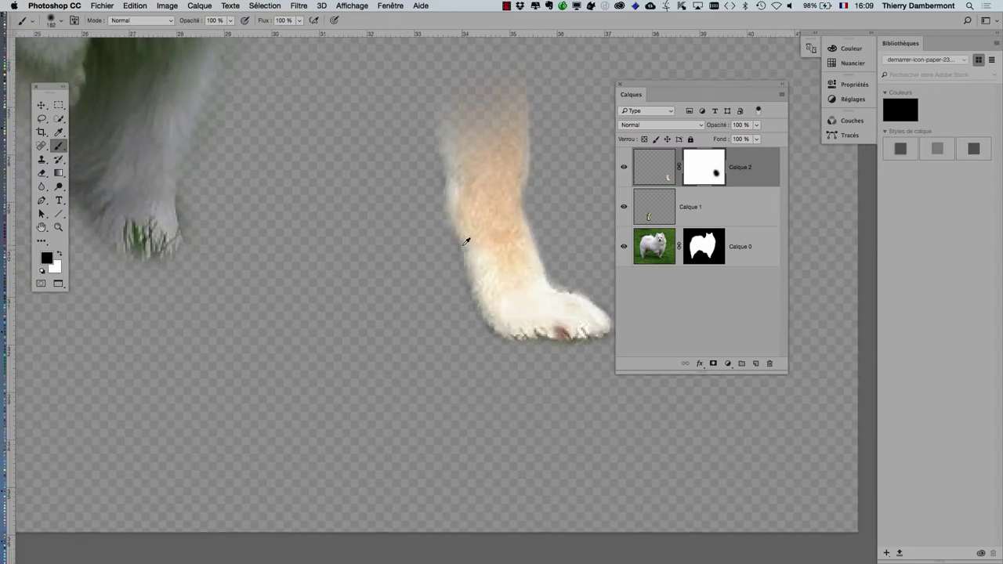
scroll(466, 242, "down", 1)
scroll(466, 241, "down", 1)
scroll(465, 241, "down", 1)
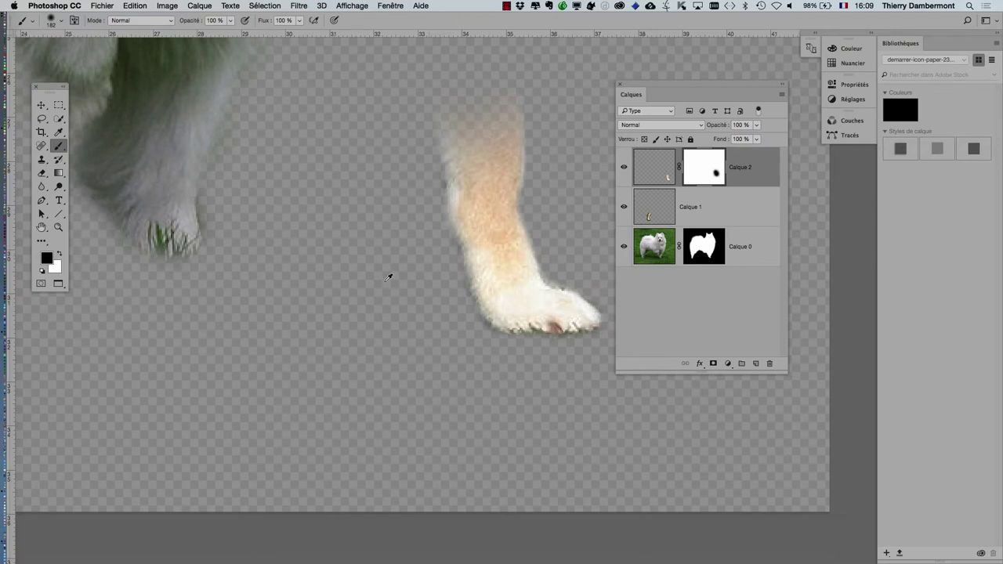
left_click_drag(381, 286, 358, 332)
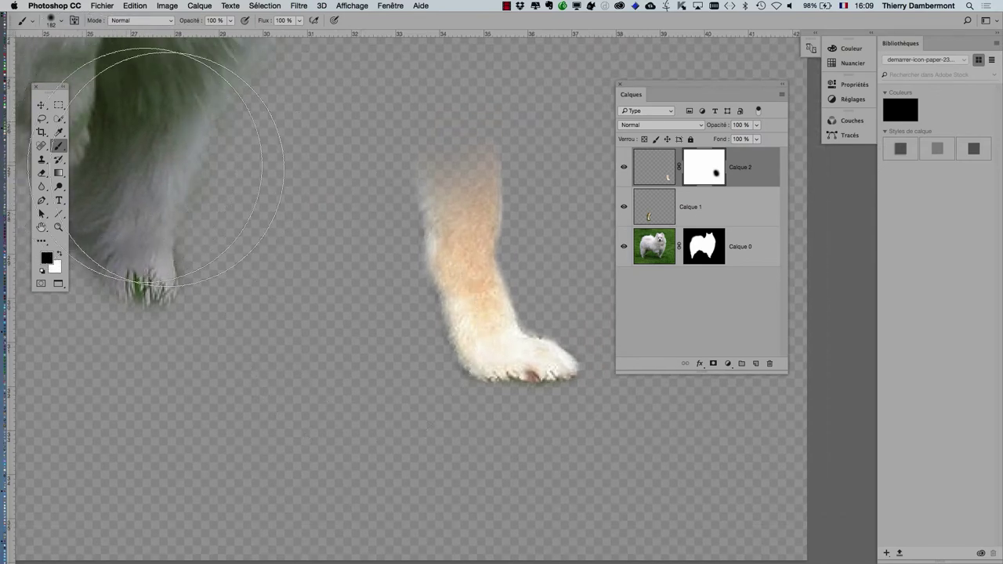
scroll(278, 207, "down", 2)
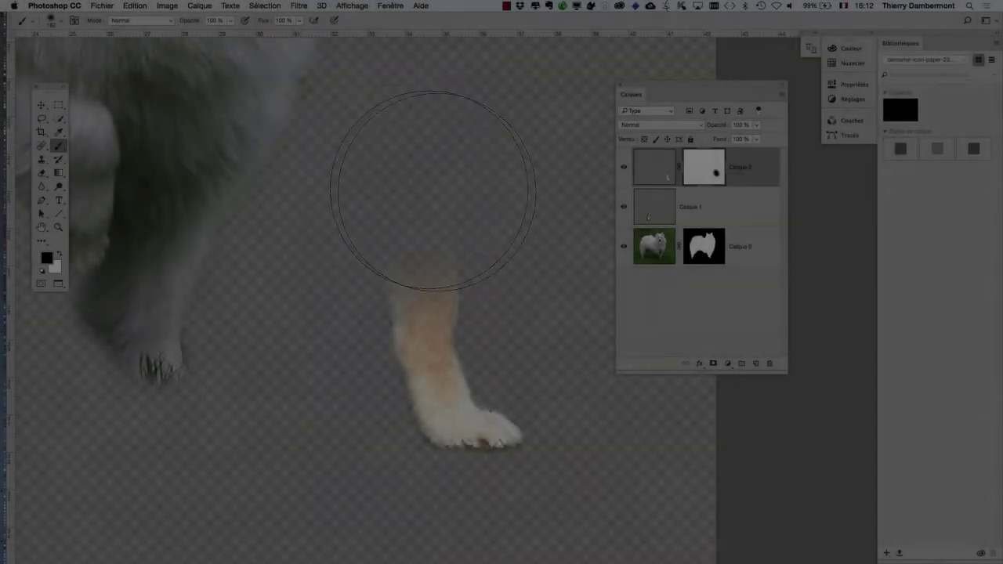
left_click_drag(434, 190, 347, 224)
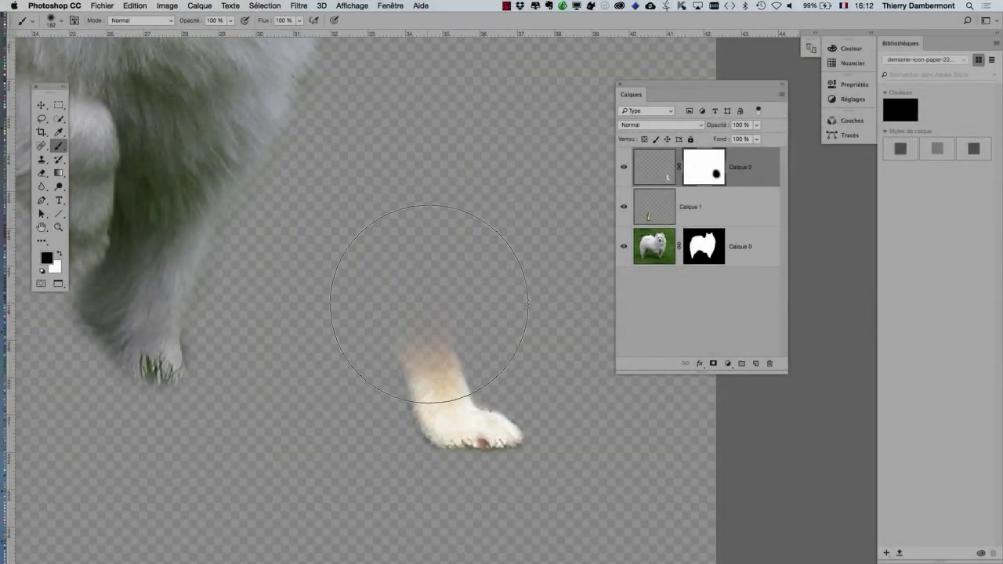
left_click_drag(419, 263, 392, 333)
Swap to white and paint the mask to restore the hidden part of the leg
key("x")
mouse_move(439, 407)
left_mouse_down()
mouse_move(403, 358)
mouse_move(394, 174)
left_mouse_up()
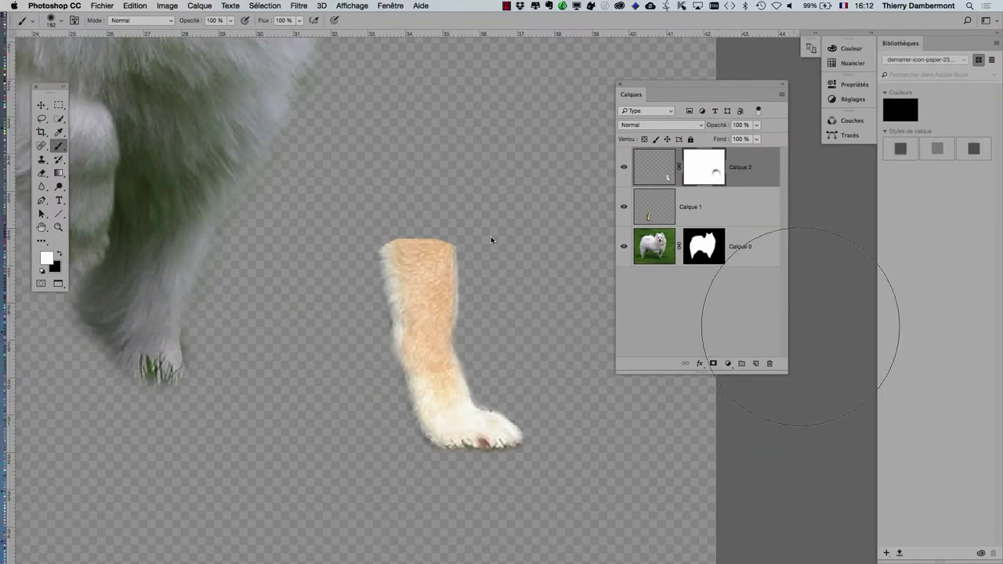
scroll(344, 290, "down", 1)
scroll(344, 290, "down", 1)
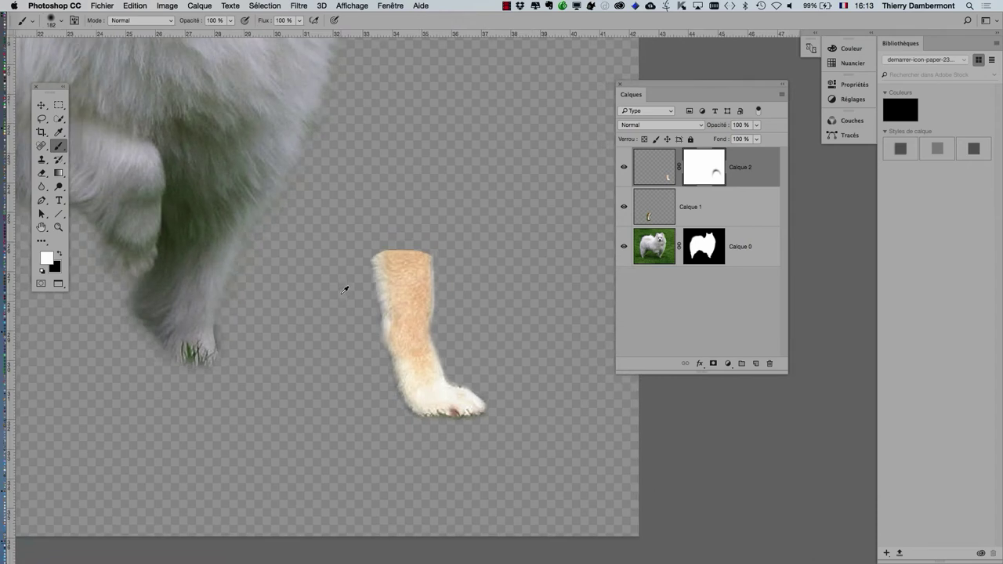
scroll(344, 289, "down", 1)
scroll(344, 290, "down", 1)
scroll(344, 290, "down", 1)
scroll(344, 290, "down", 1)
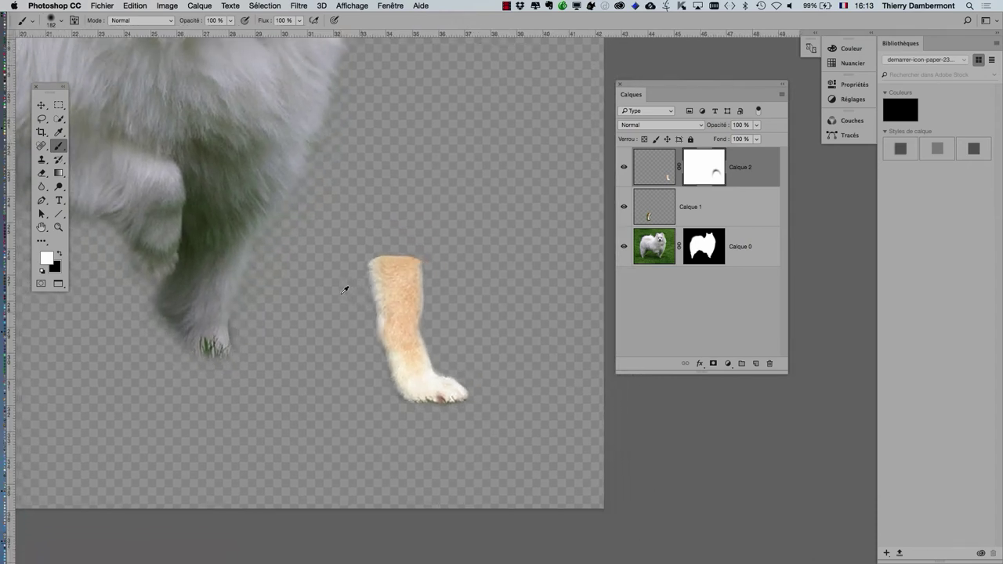
scroll(344, 289, "down", 1)
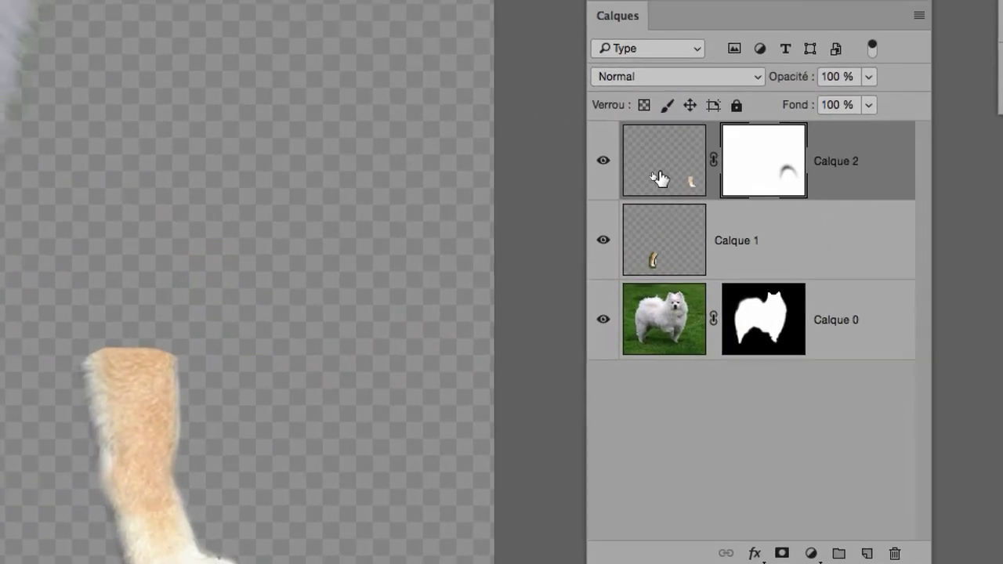
Start a Free Transform on Calque 2 from the Edit menu
left_click(658, 178)
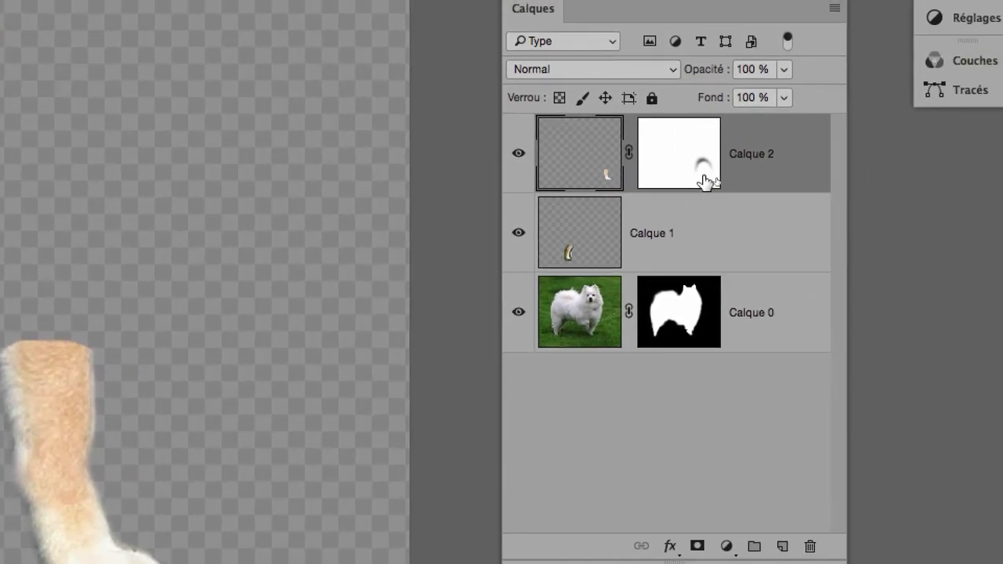
left_click(704, 181)
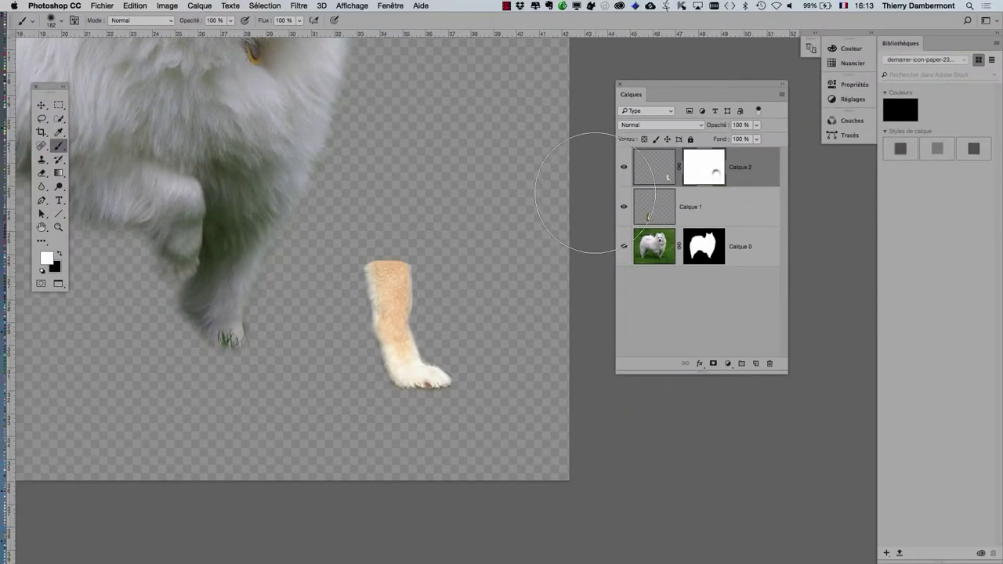
left_click(129, 6)
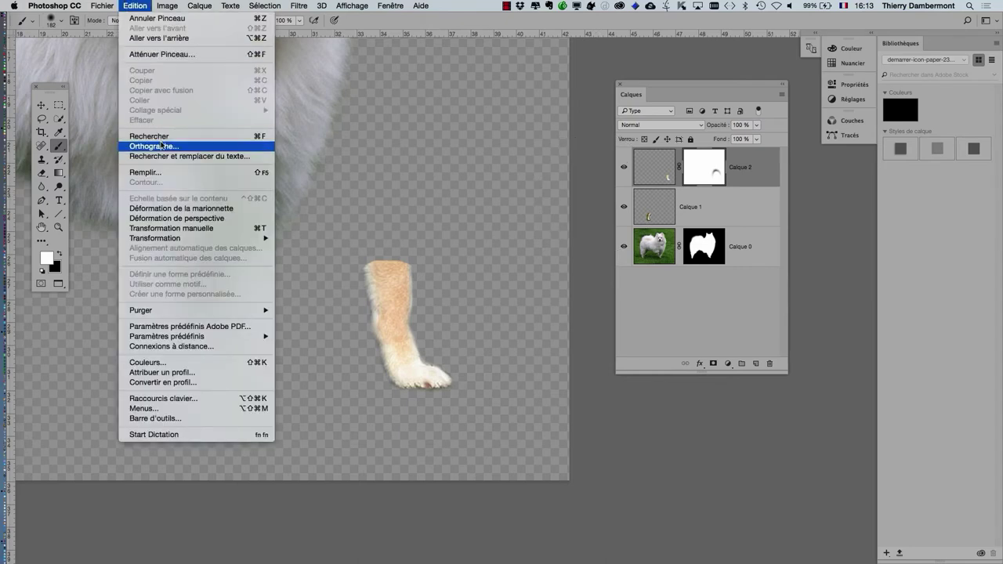
left_click(170, 228)
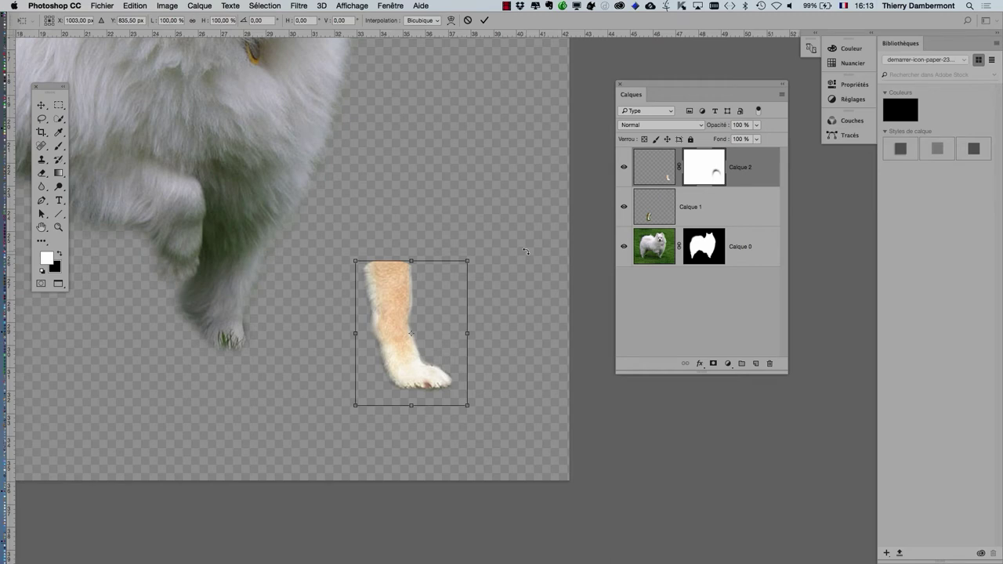
Drag the leg up so its top sits under the dog's front shoulder
scroll(432, 232, "down", 1)
scroll(433, 232, "down", 1)
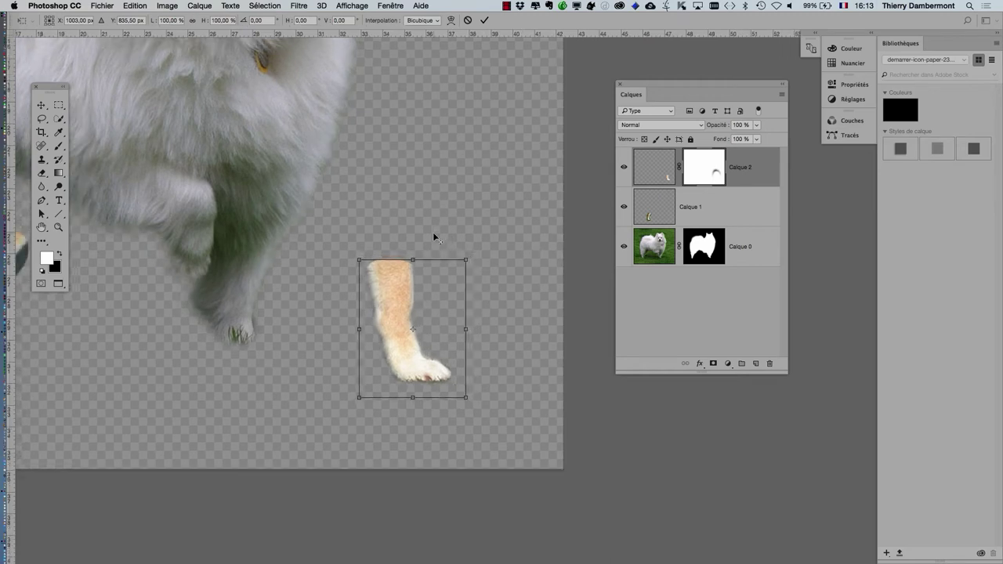
scroll(432, 232, "down", 1)
scroll(433, 232, "down", 1)
scroll(374, 218, "left", 5)
scroll(374, 218, "down", 2)
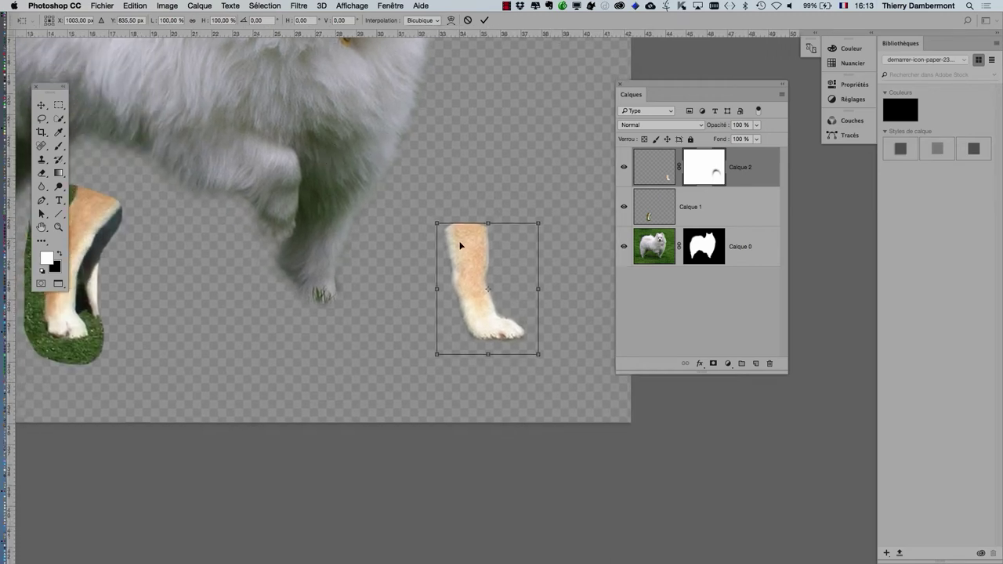
left_click_drag(448, 250, 287, 243)
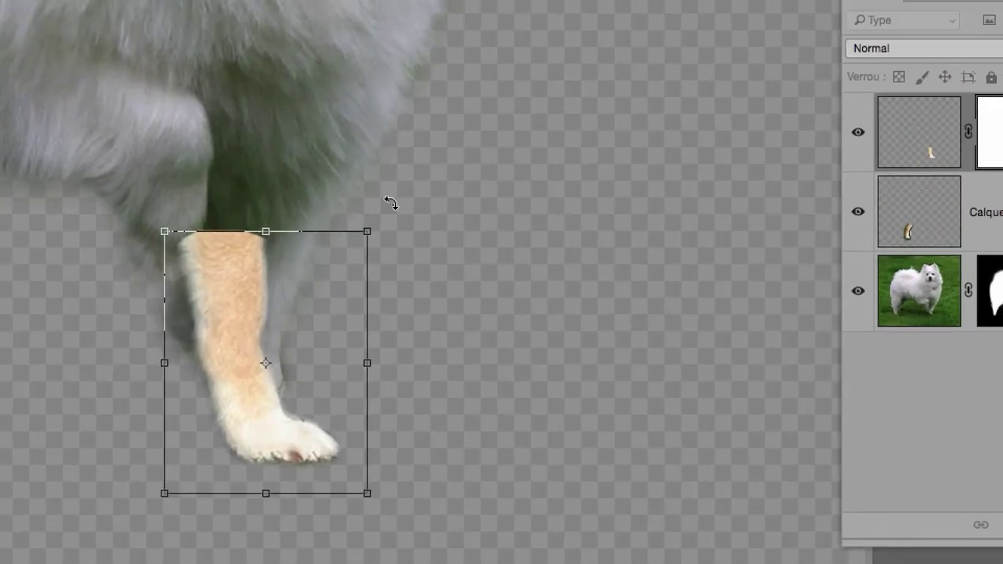
Scale the leg up and rotate it nearly upright at about 3°, then commit
left_click_drag(389, 206, 406, 216)
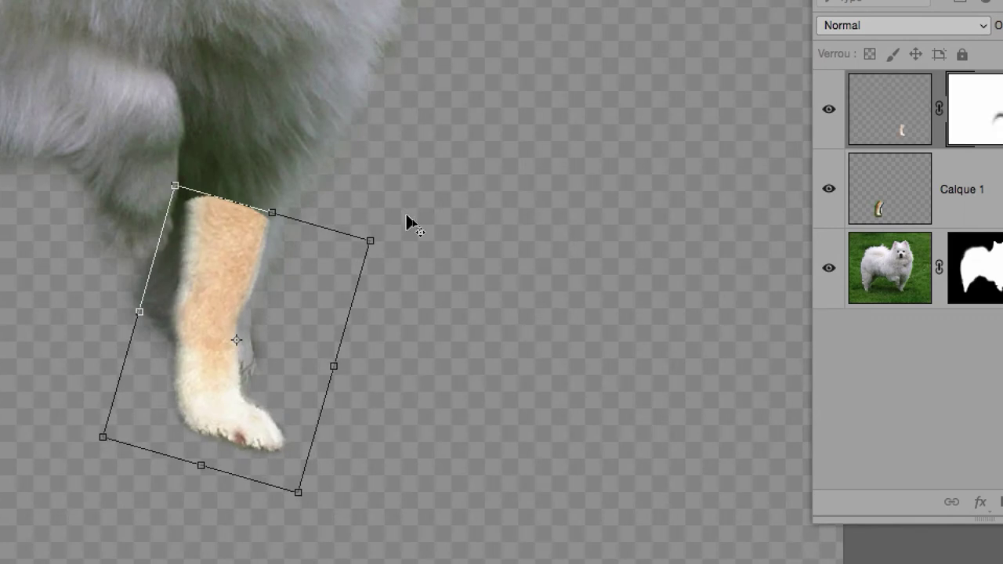
scroll(405, 223, "down", 3)
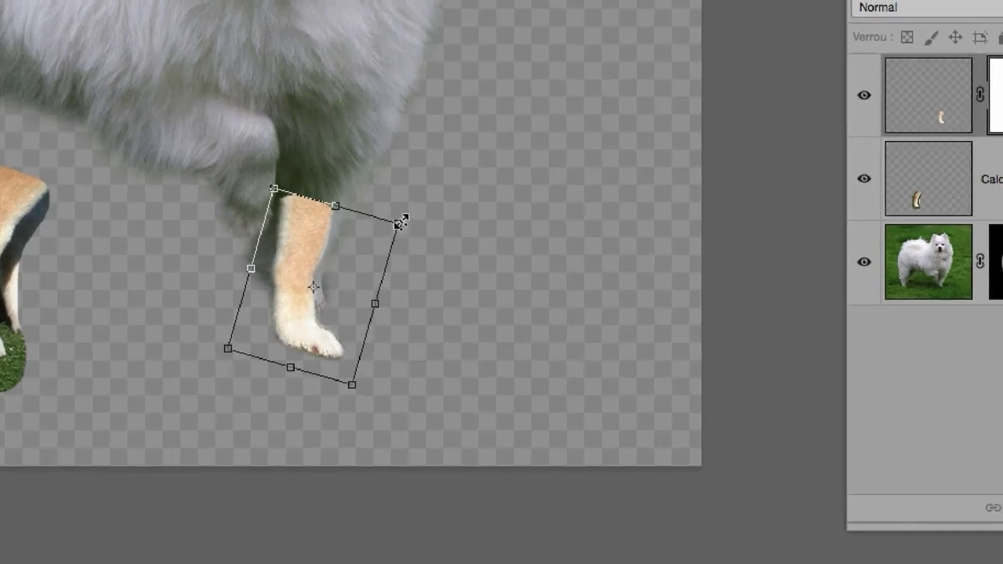
mouse_move(400, 224)
left_mouse_down()
mouse_move(435, 209)
mouse_move(418, 220)
left_mouse_up()
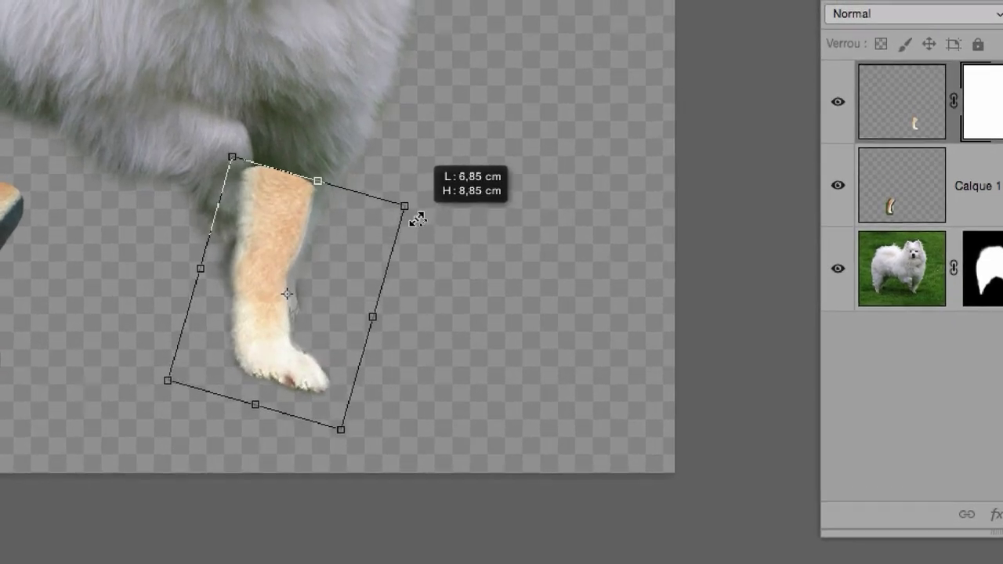
left_click_drag(418, 220, 372, 223)
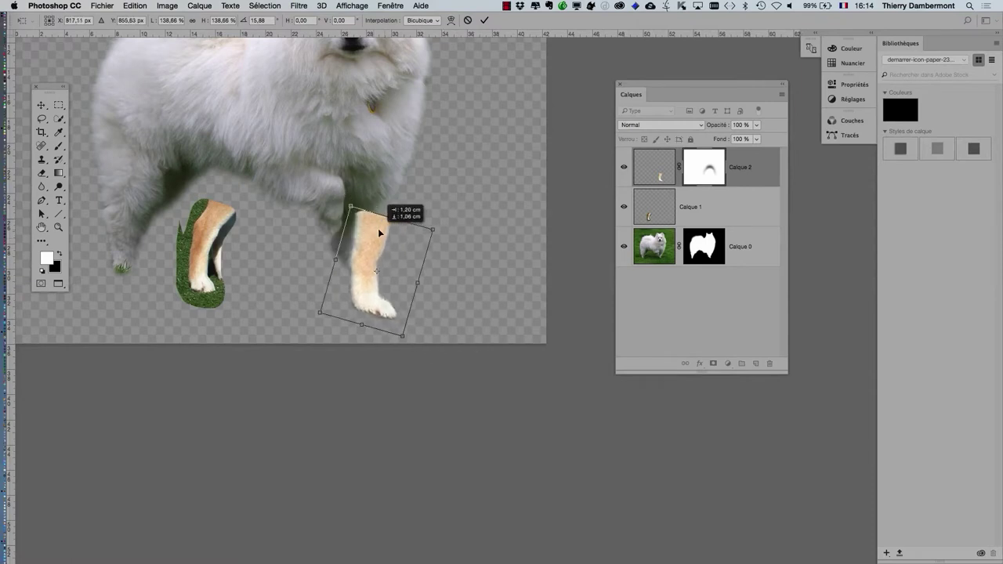
mouse_move(413, 306)
left_mouse_down()
mouse_move(421, 295)
mouse_move(371, 292)
left_mouse_up()
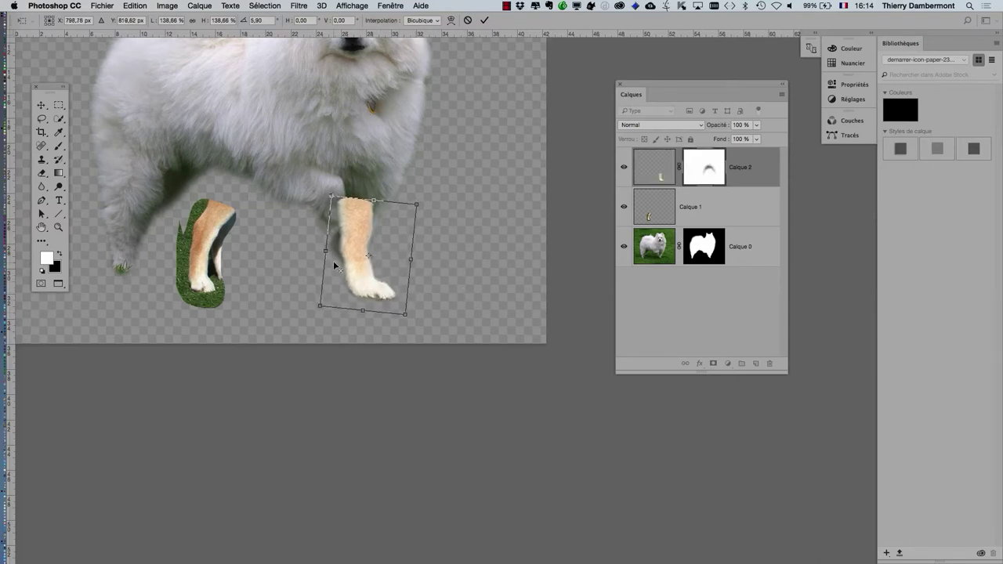
scroll(337, 268, "up", 2)
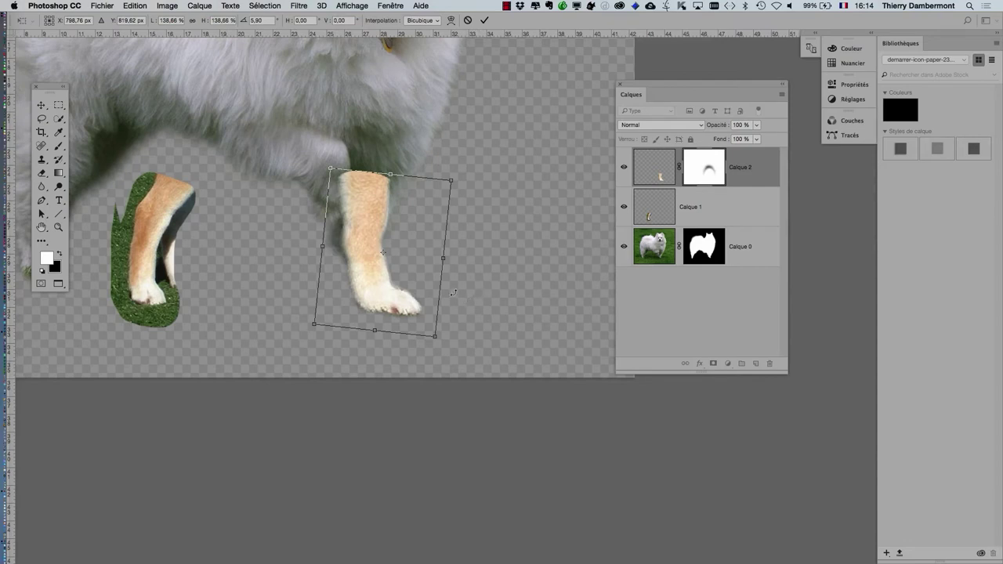
left_click_drag(461, 294, 463, 292)
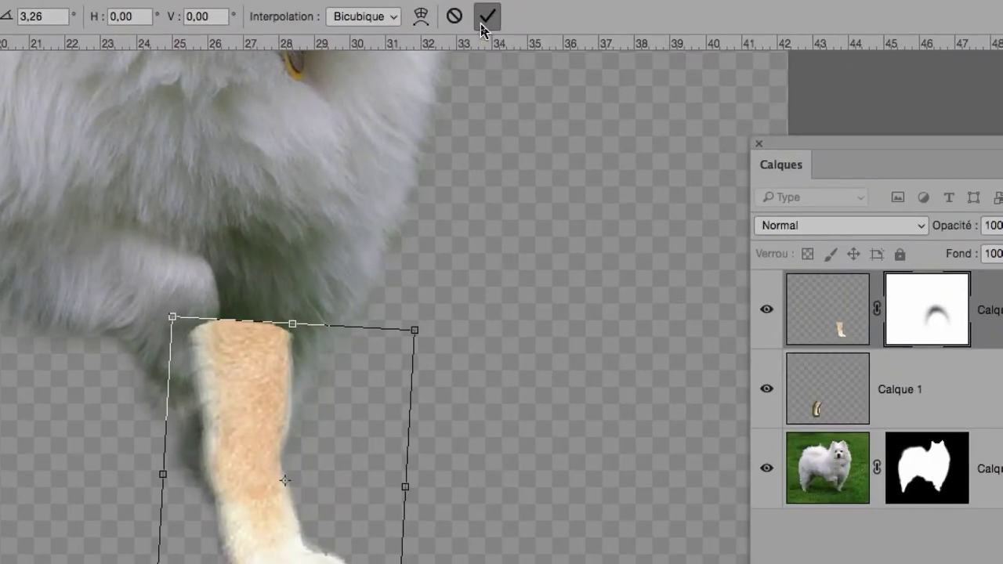
left_click(482, 25)
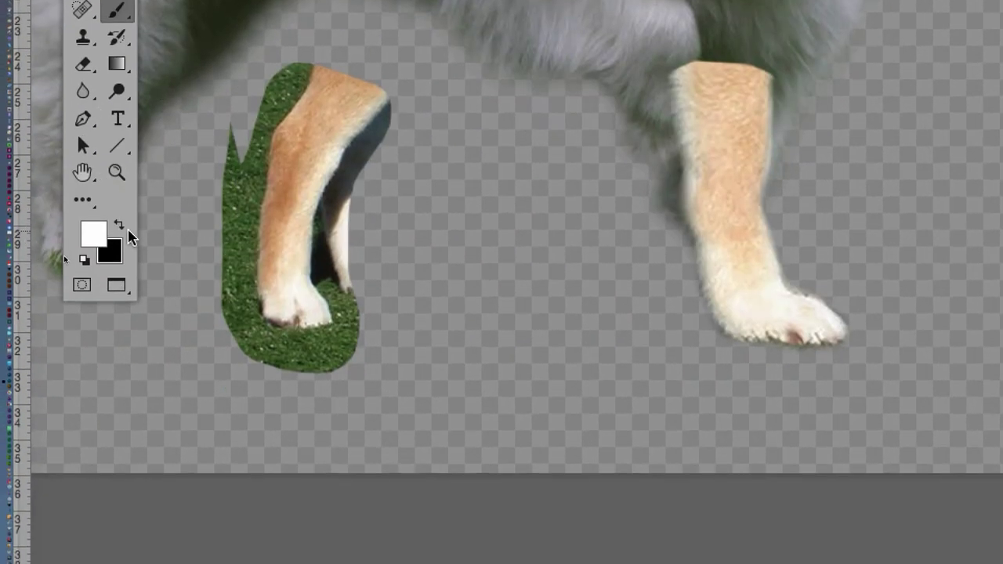
Set black as foreground and enlarge the brush to soften the leg top on its mask
left_click(119, 238)
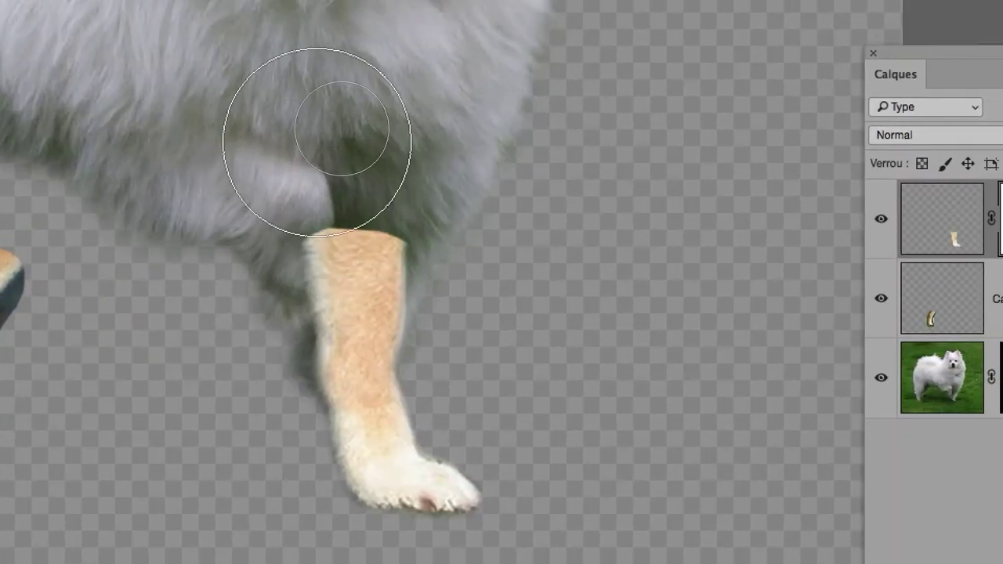
mouse_move(316, 142)
left_mouse_down()
mouse_move(353, 164)
mouse_move(325, 157)
left_mouse_up()
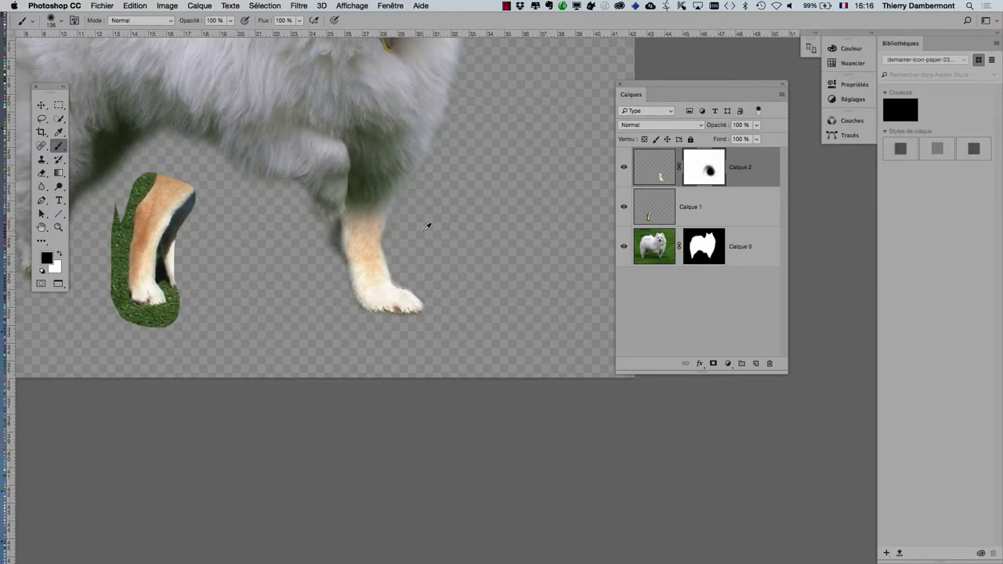
scroll(428, 227, "down", 2)
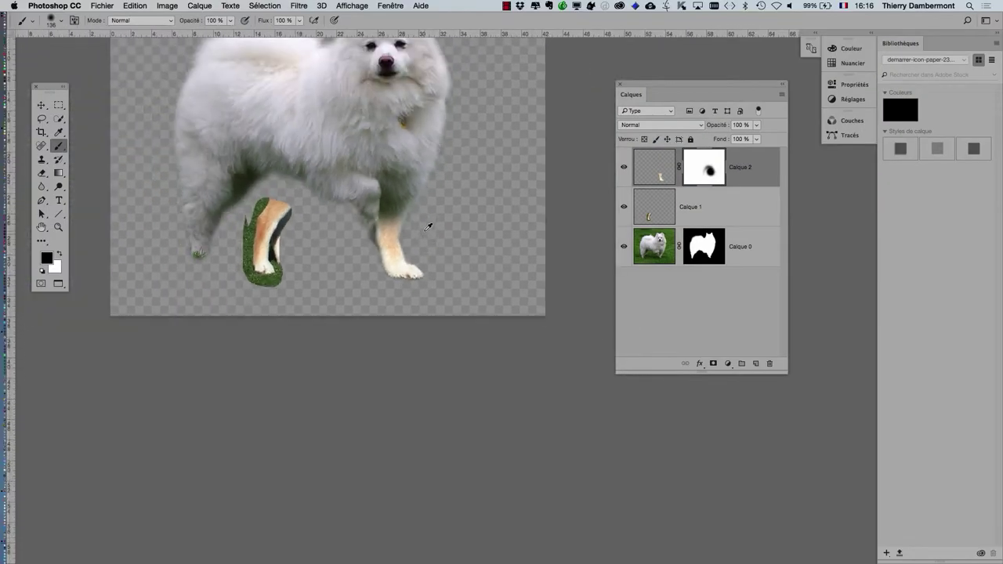
scroll(428, 227, "down", 1)
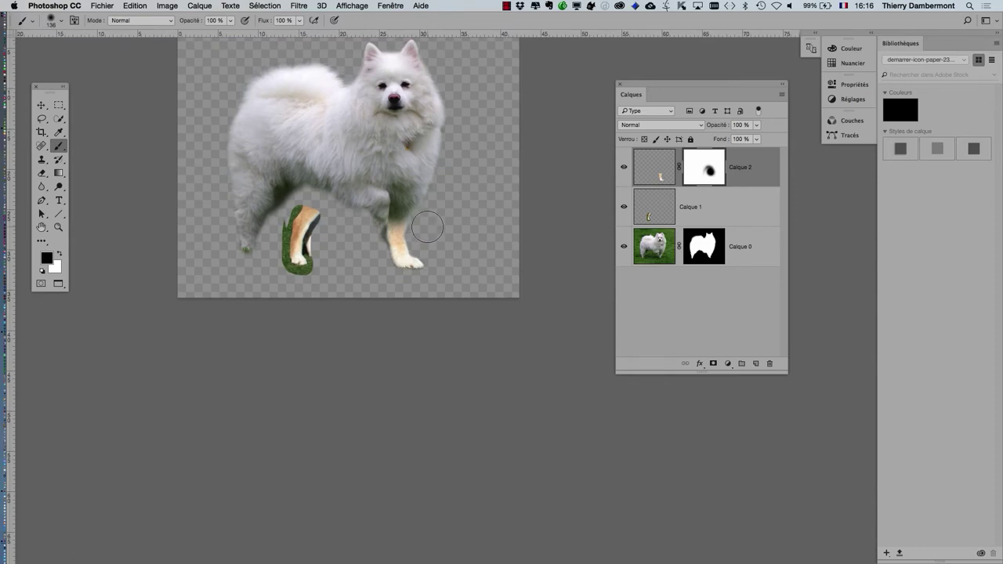
scroll(430, 219, "up", 1)
scroll(430, 219, "up", 1)
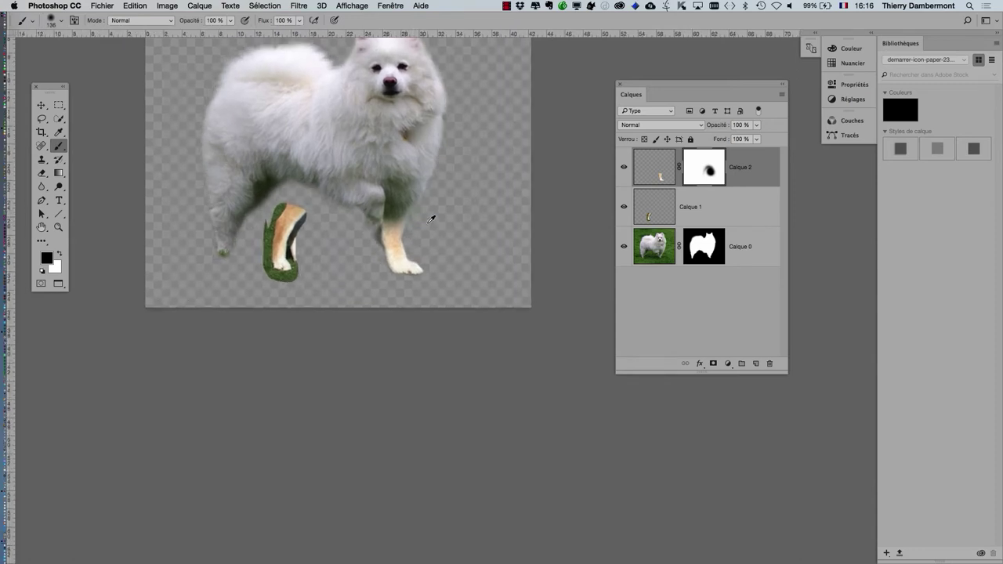
scroll(430, 220, "up", 1)
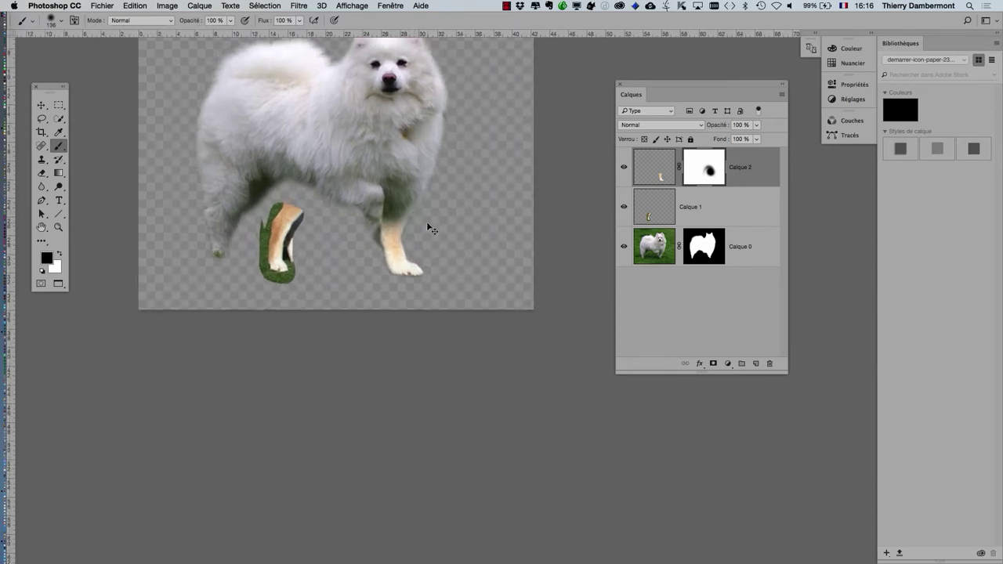
key("v")
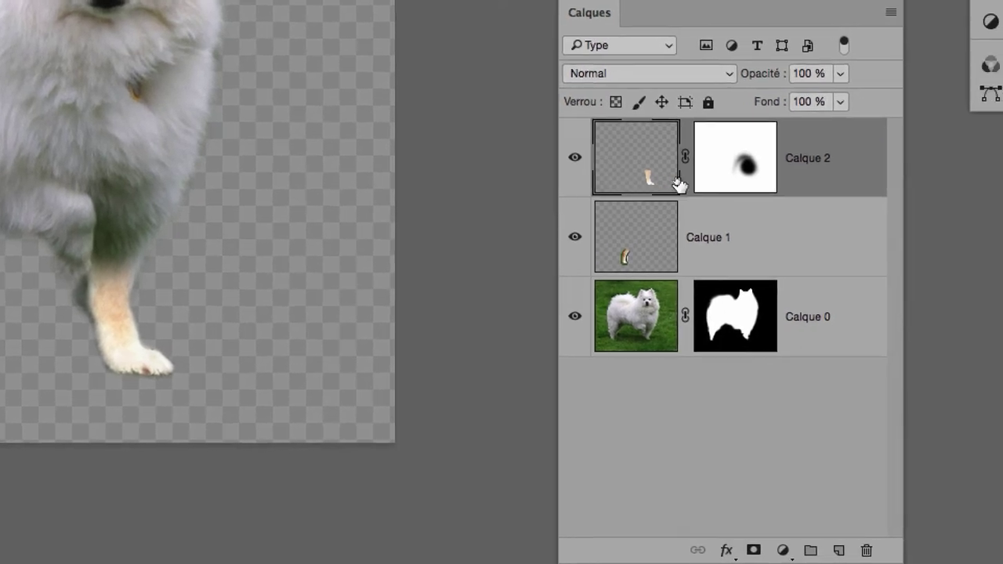
left_click(734, 180)
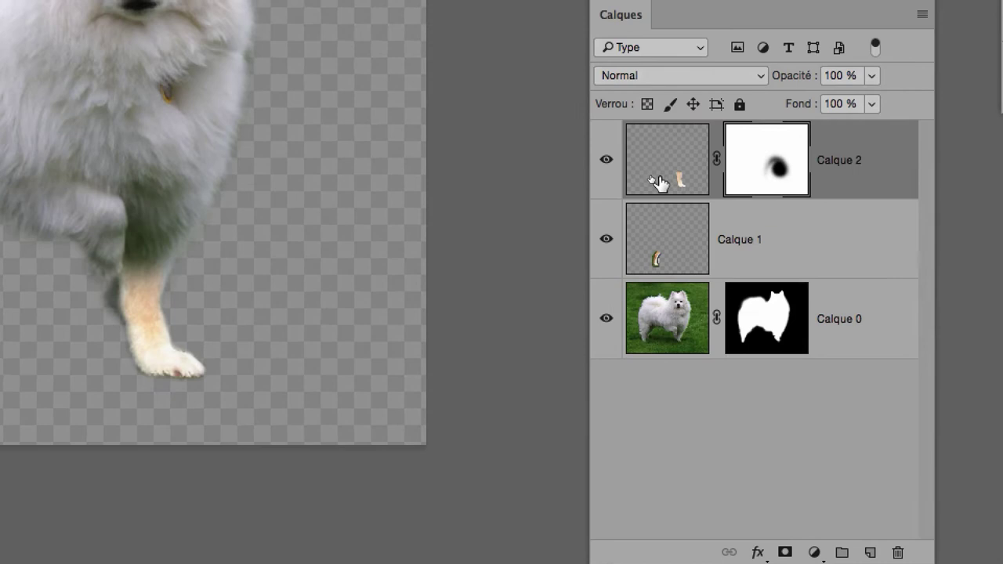
left_click(658, 182)
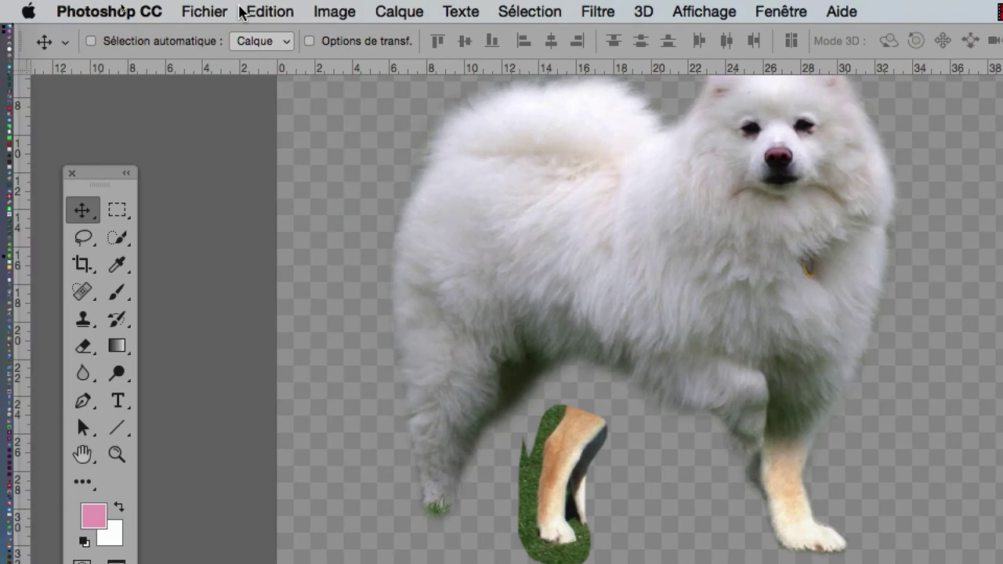
Save the composite under a new name, American_Eskimo_Dog_4.psd
left_click(219, 11)
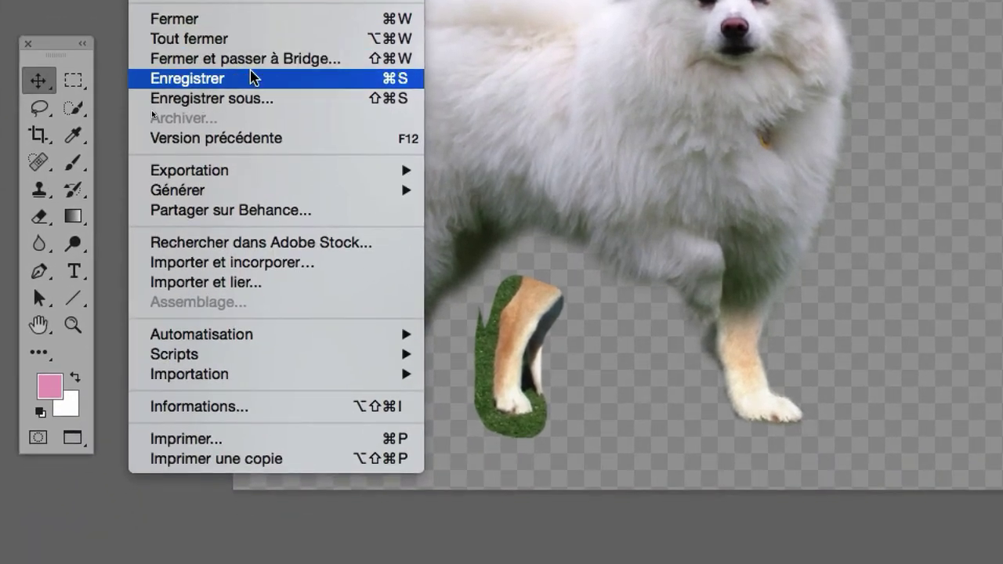
left_click(255, 84)
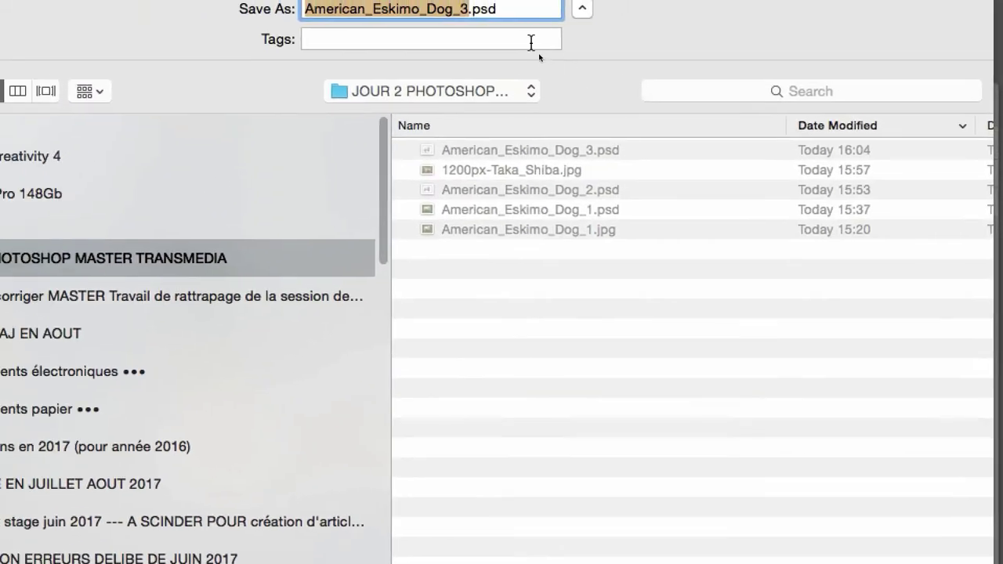
left_click(509, 30)
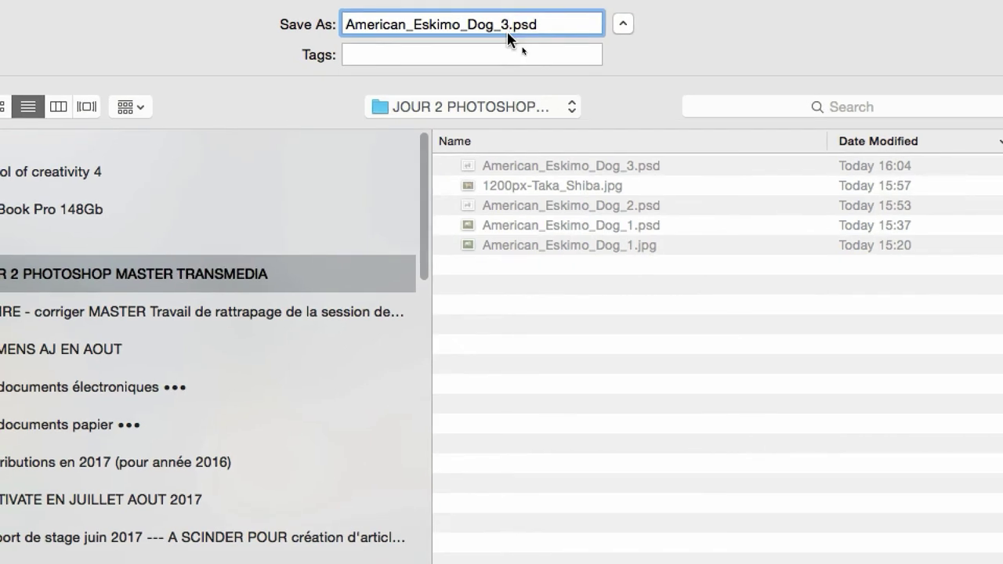
key("BackSpace")
type("4")
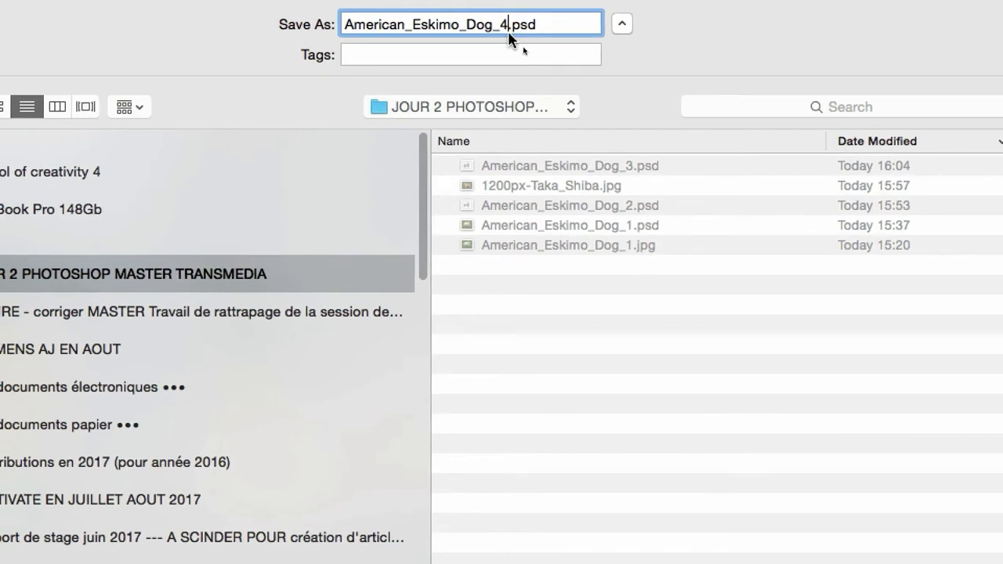
left_click_drag(512, 25, 505, 25)
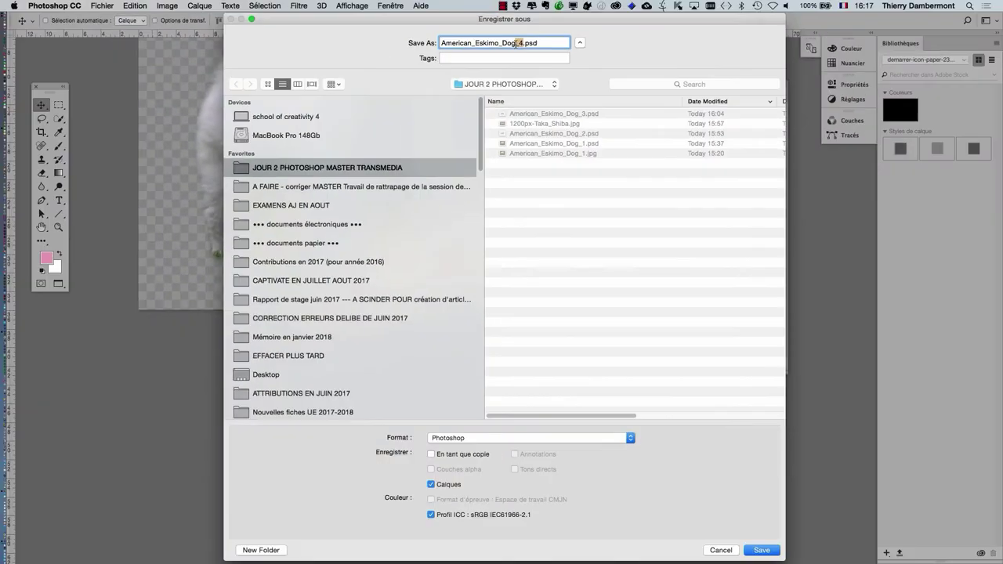
left_click(762, 550)
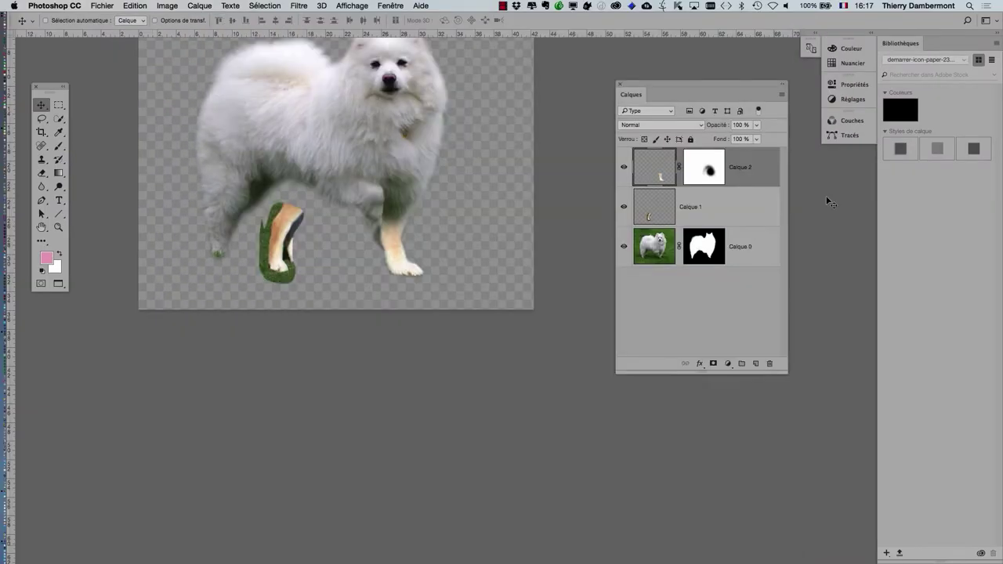
Save another version as American_Eskimo_Dog_5.psd in the JOUR 2 PHOTOSHOP MASTER TRANSMEDIA folder
left_click(103, 6)
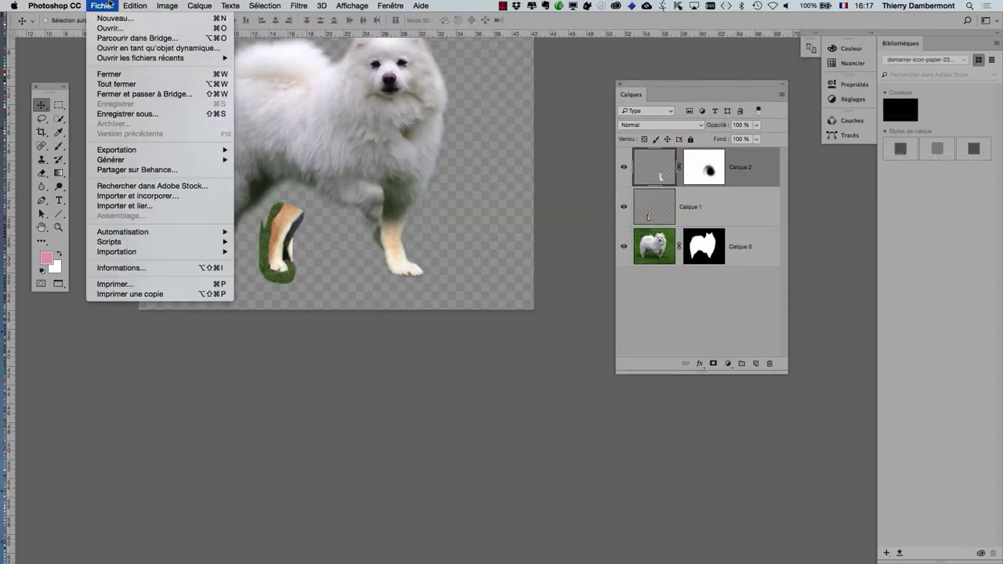
left_click(147, 114)
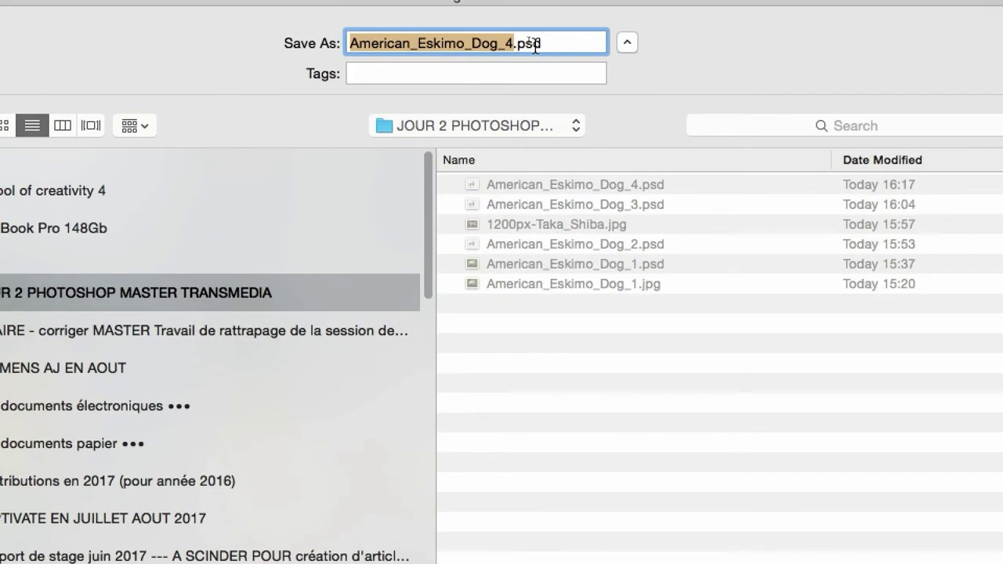
left_click(523, 43)
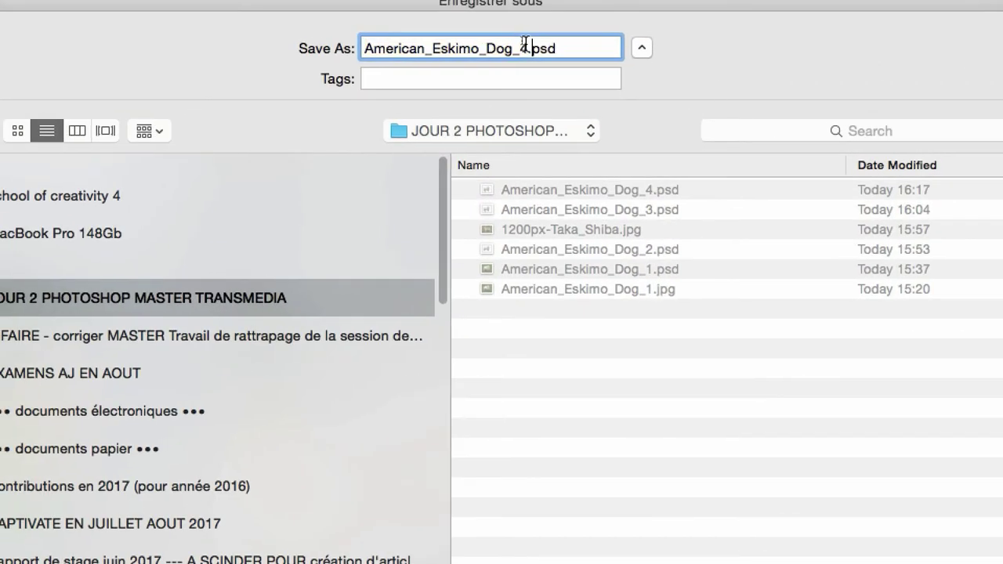
key("shift+Left")
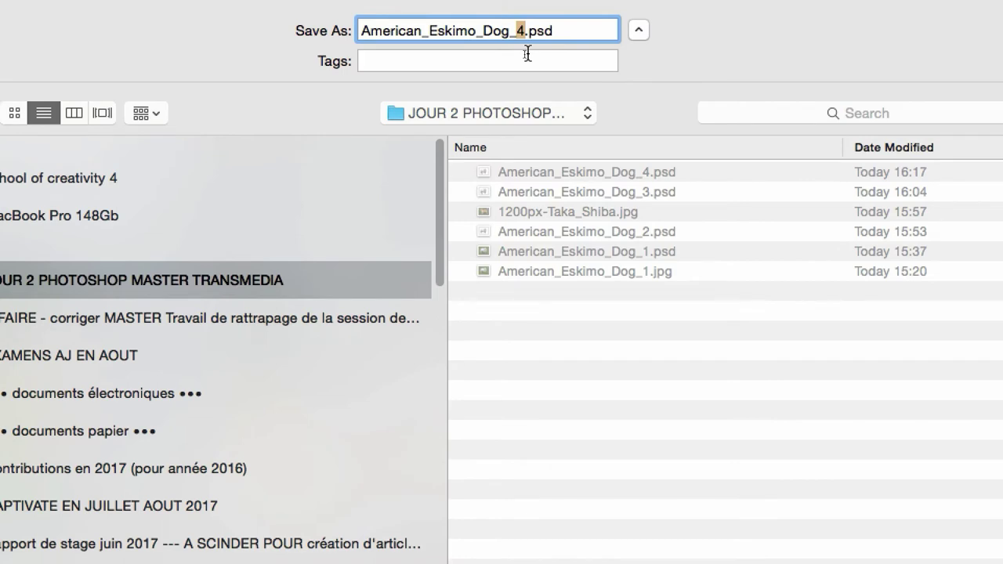
type("5")
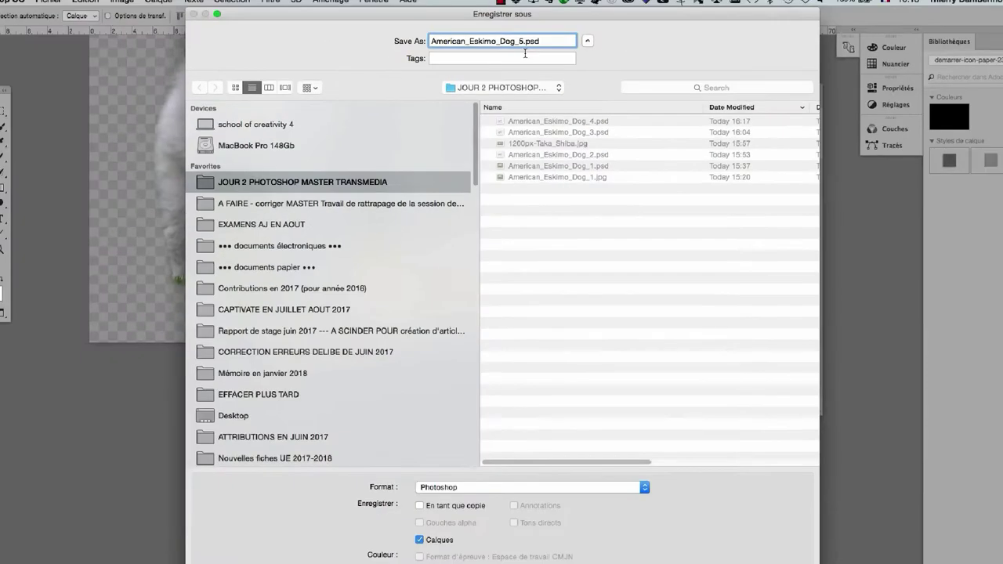
key("Return")
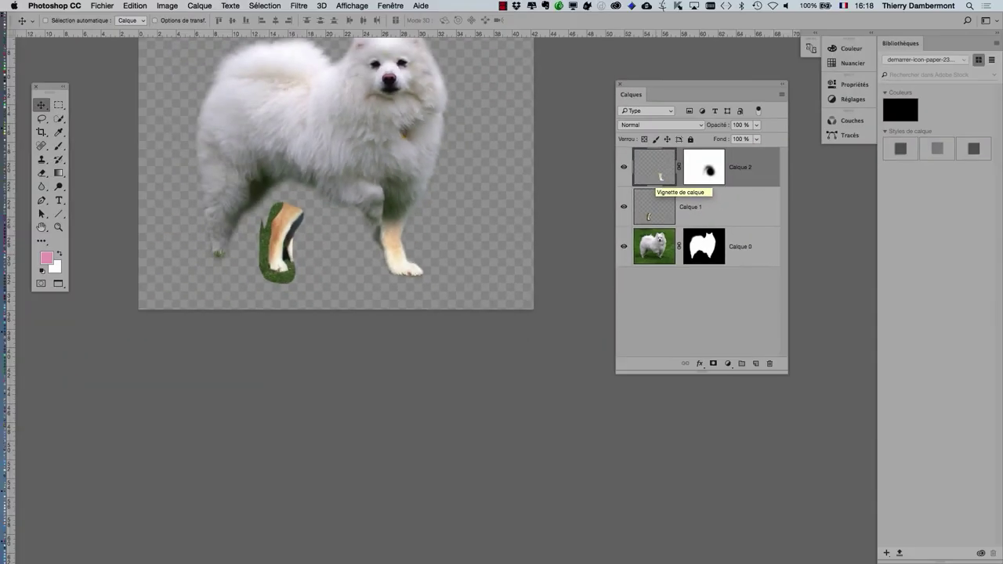
Open the Image menu to reach the Réglages list for Calque 2
left_click(169, 6)
mouse_move(188, 49)
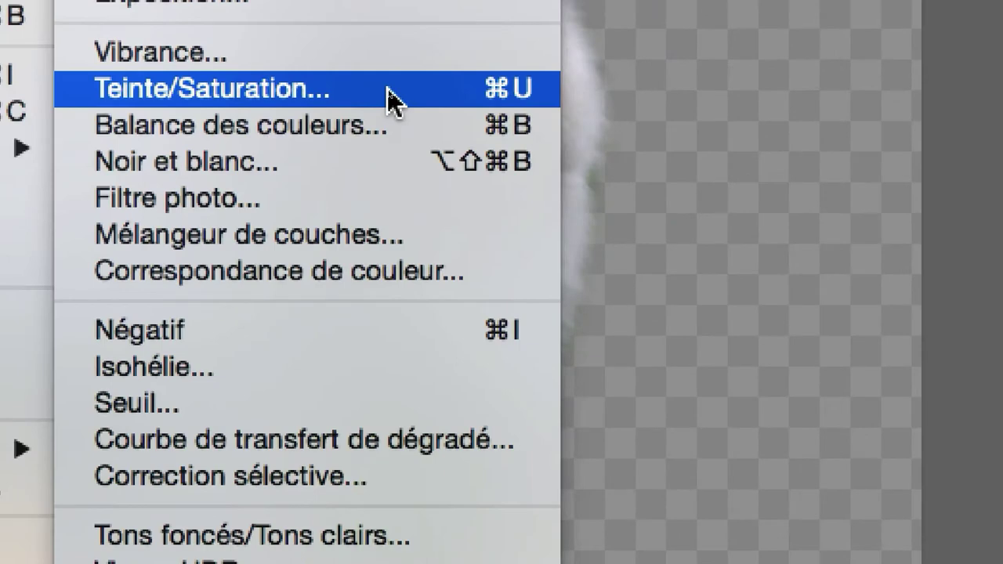
Apply a Teinte/Saturation adjustment to the leg with Teinte -4 and Saturation -87
left_click(389, 100)
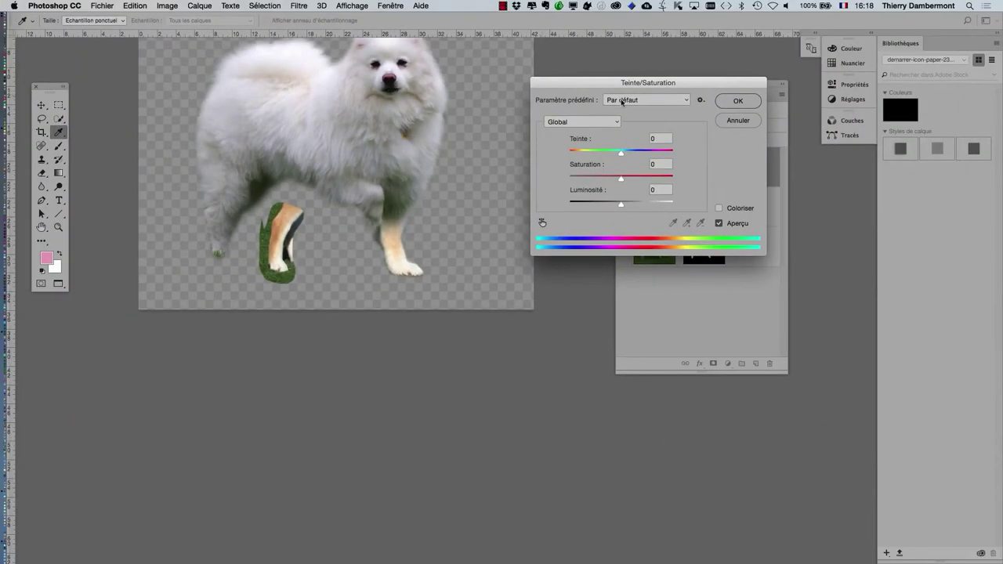
mouse_move(597, 87)
left_mouse_down()
mouse_move(549, 97)
mouse_move(526, 298)
mouse_move(514, 197)
left_mouse_up()
mouse_move(513, 162)
left_mouse_down()
mouse_move(503, 113)
mouse_move(519, 123)
left_mouse_up()
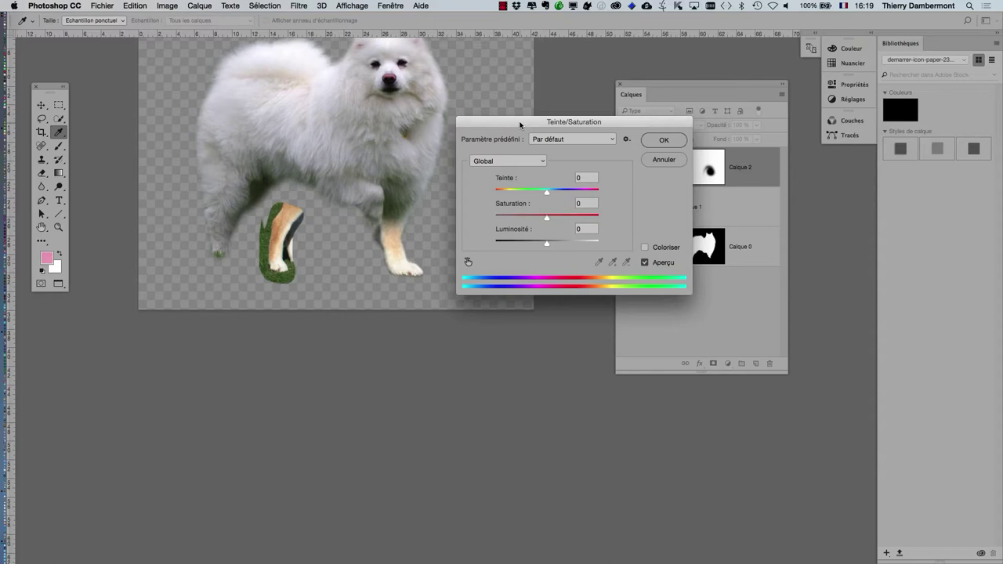
left_click_drag(520, 124, 500, 268)
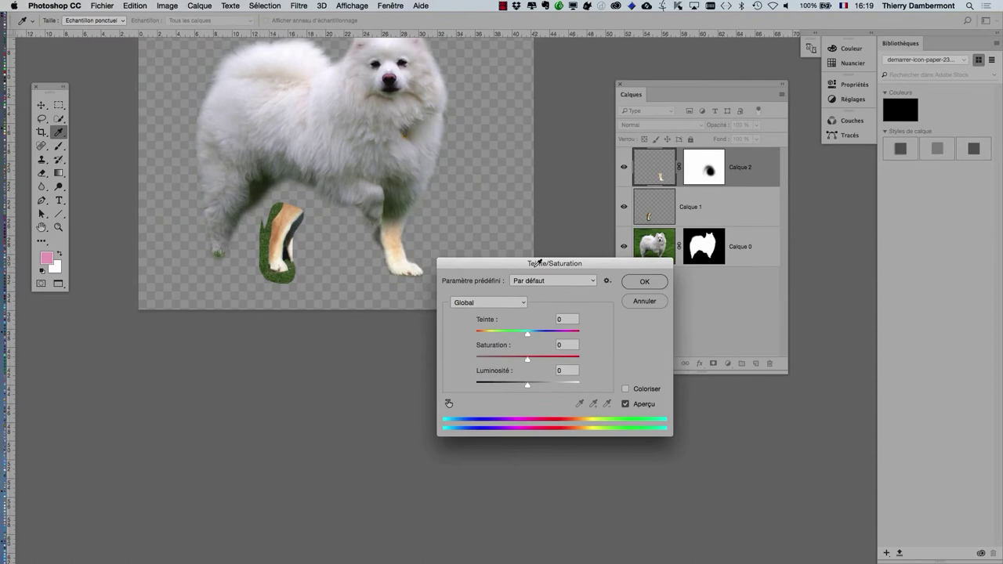
left_click_drag(539, 261, 576, 100)
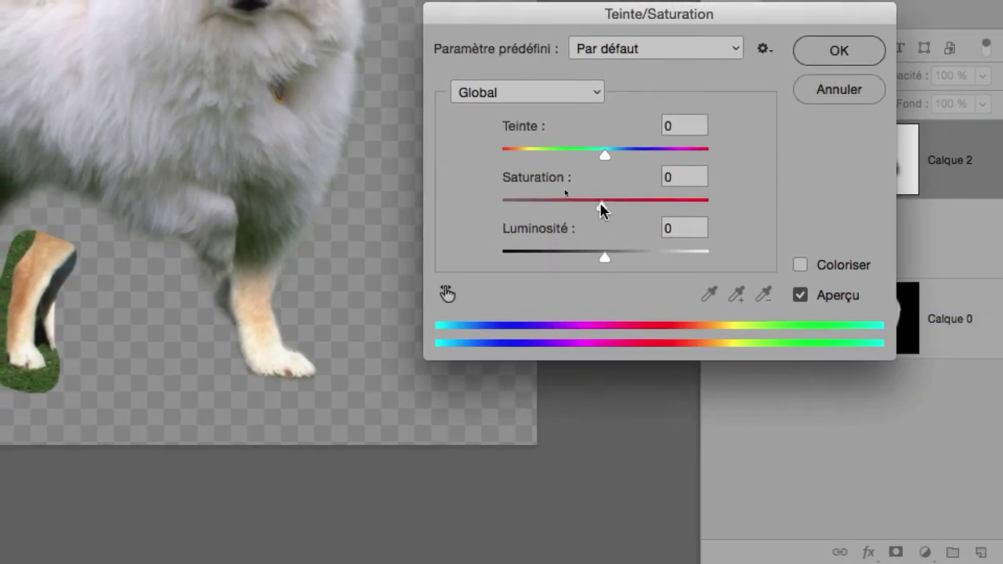
mouse_move(568, 178)
left_mouse_down()
mouse_move(584, 205)
mouse_move(559, 207)
left_mouse_up()
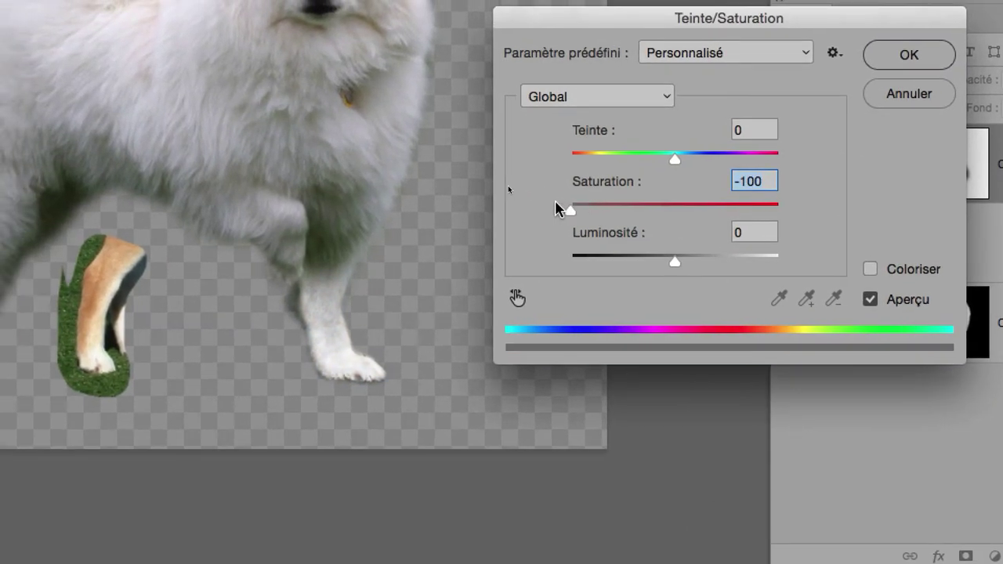
left_click_drag(556, 205, 598, 189)
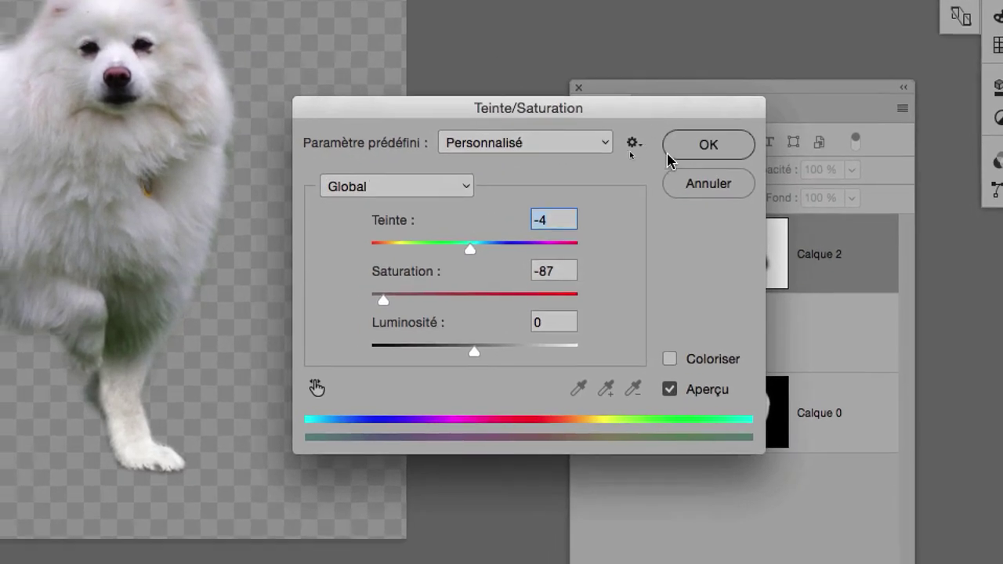
left_click(671, 149)
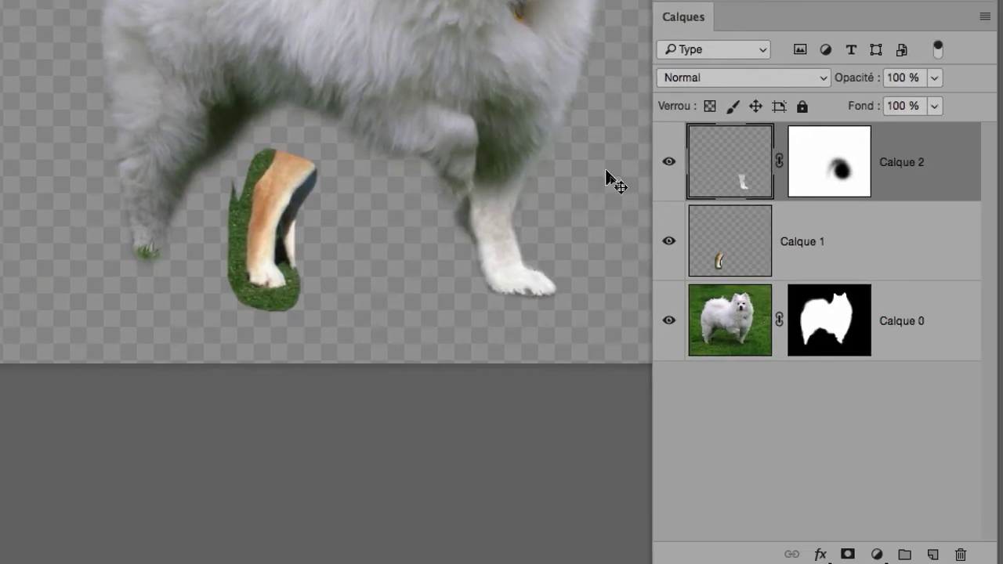
Target Calque 2's mask and enlarge the soft brush to about 217 px
left_click(625, 169)
left_click(625, 168)
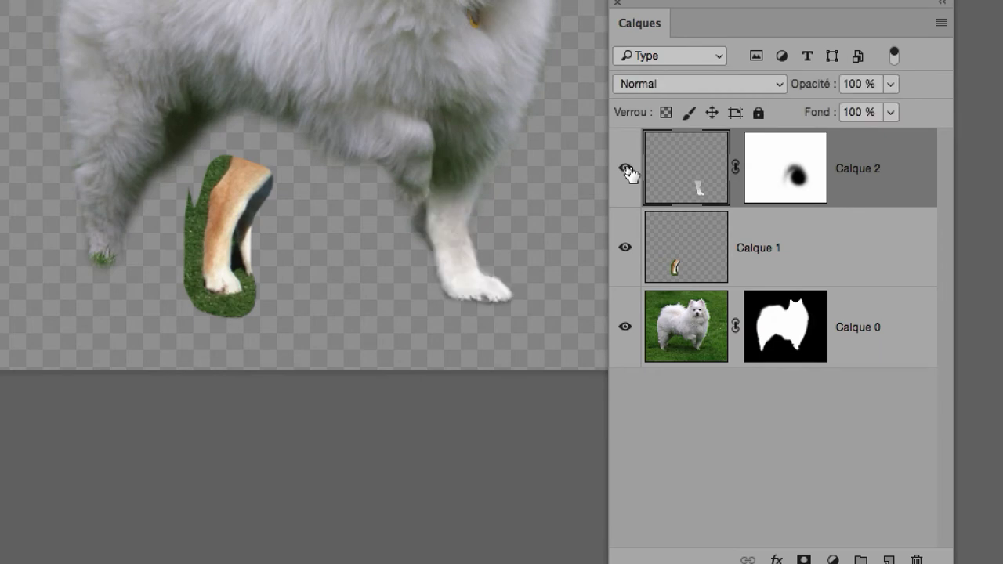
left_click(626, 168)
left_click(684, 174)
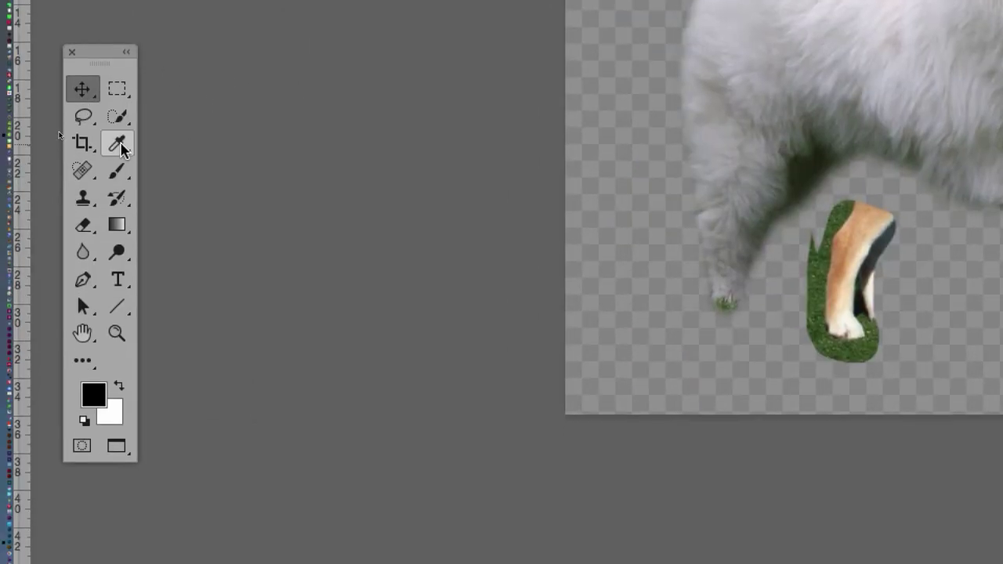
left_click(117, 170)
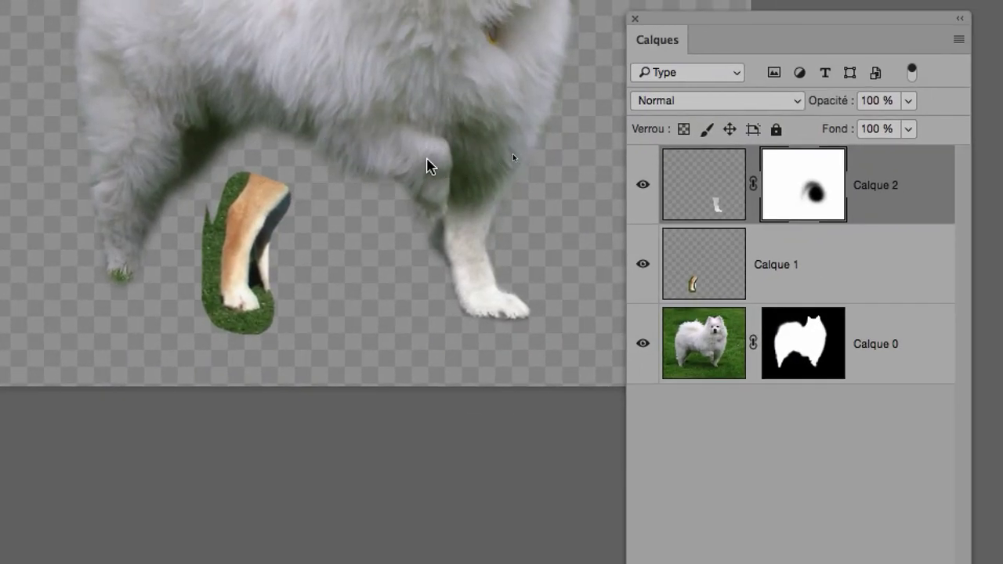
left_click_drag(429, 166, 412, 146)
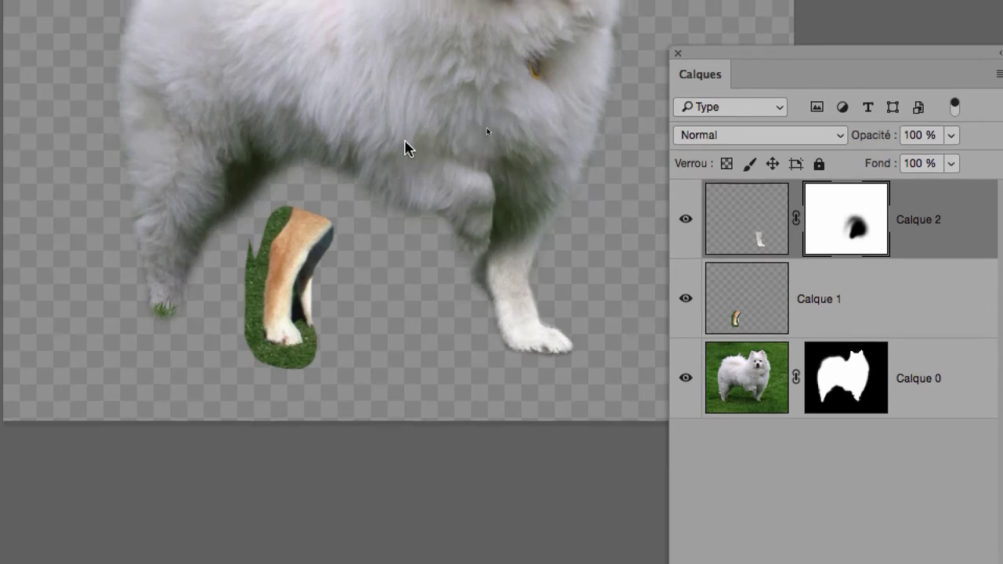
left_click_drag(363, 145, 437, 143)
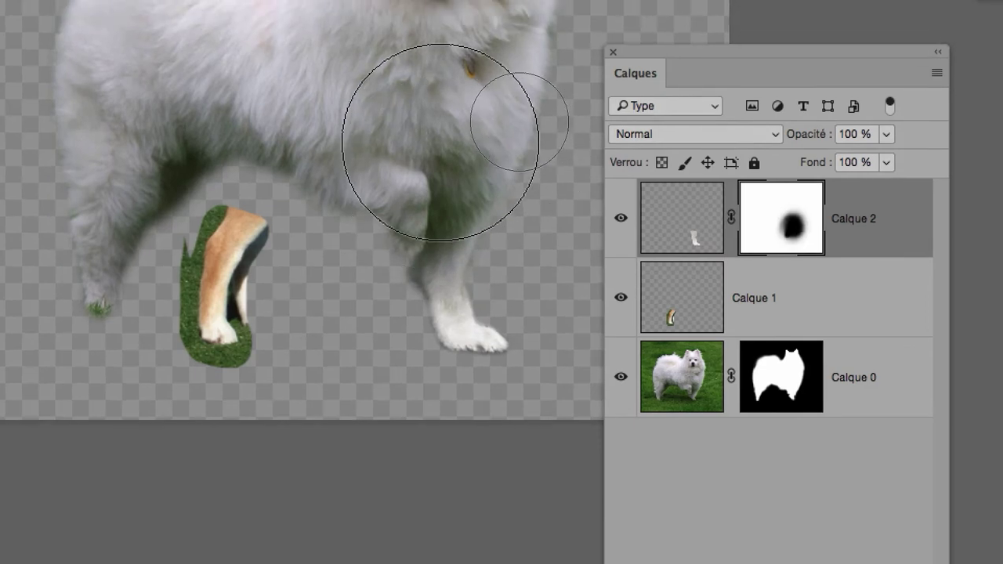
mouse_move(378, 178)
left_mouse_down()
mouse_move(444, 175)
mouse_move(395, 176)
left_mouse_up()
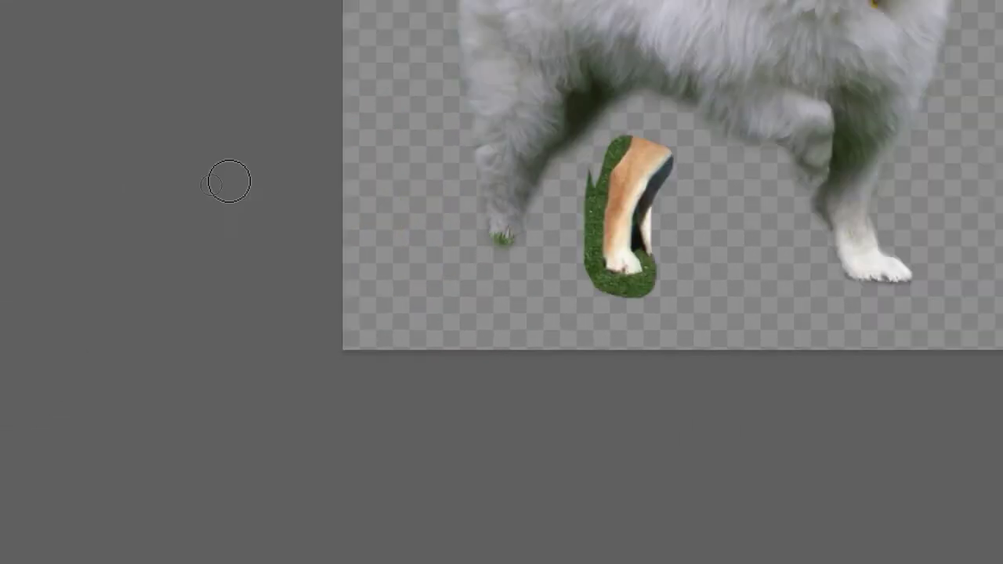
Reset black as the painting colour, adjust the zoom, and reselect Calque 2
key("x")
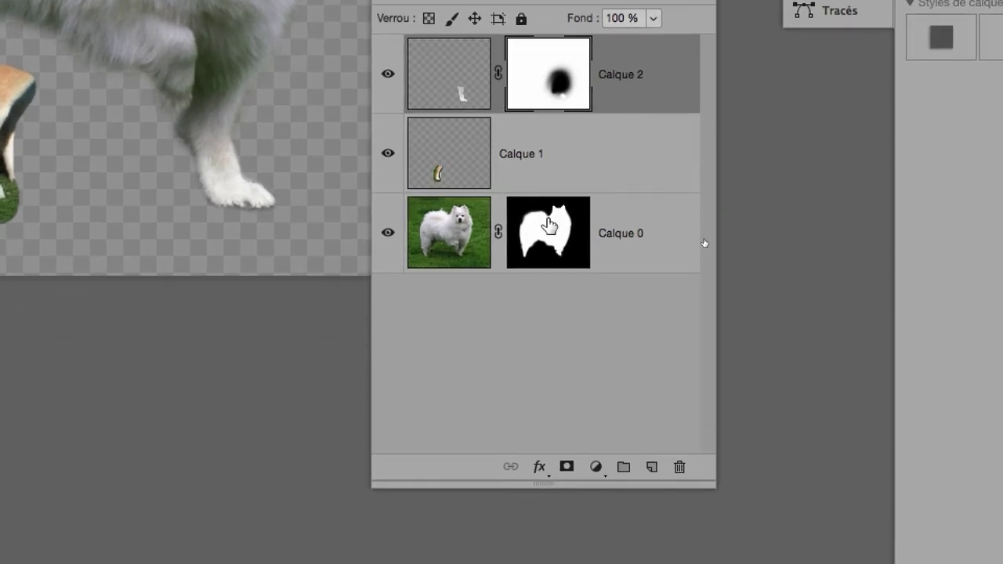
left_click(703, 238)
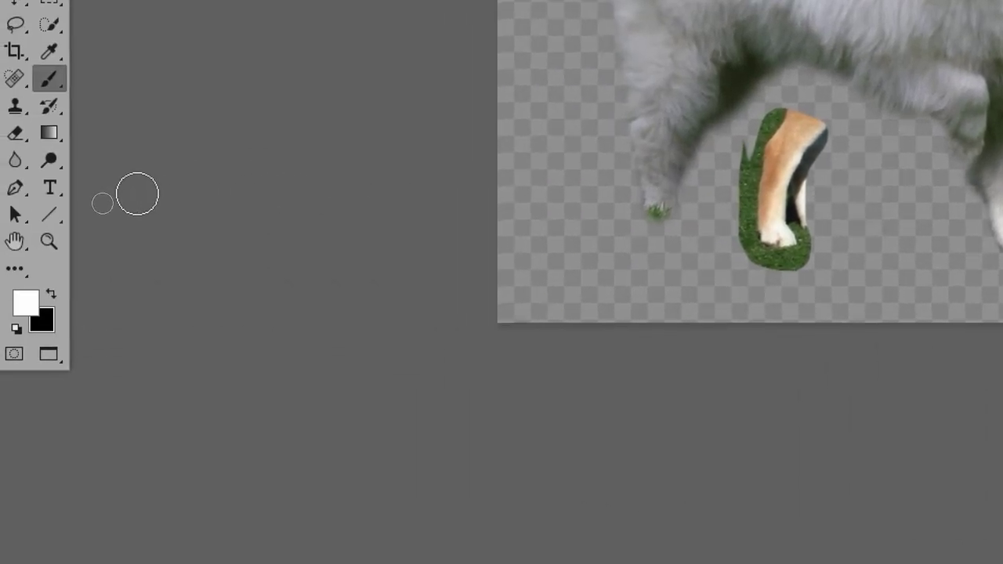
key("x")
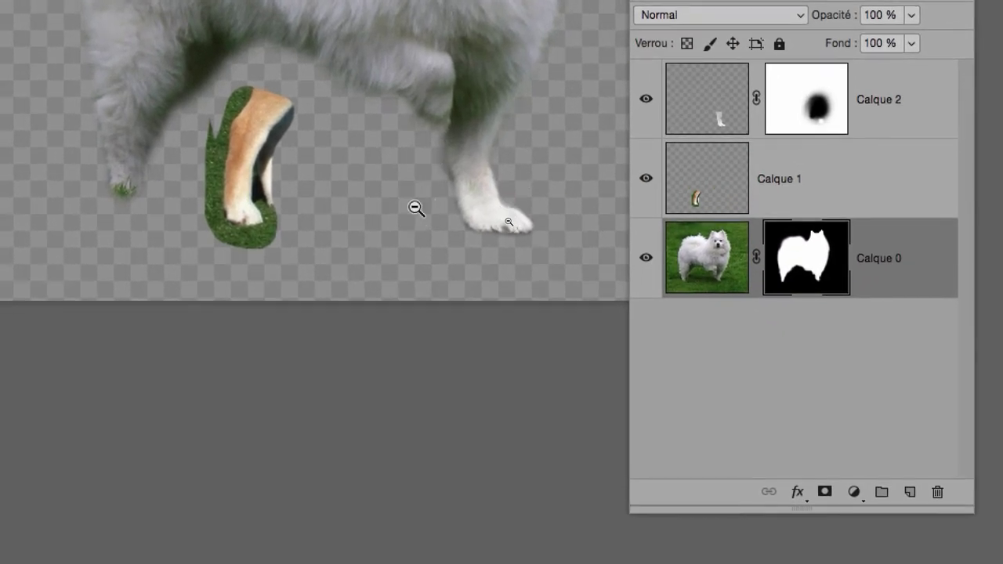
left_click(416, 203, "alt")
left_click(415, 206, "alt")
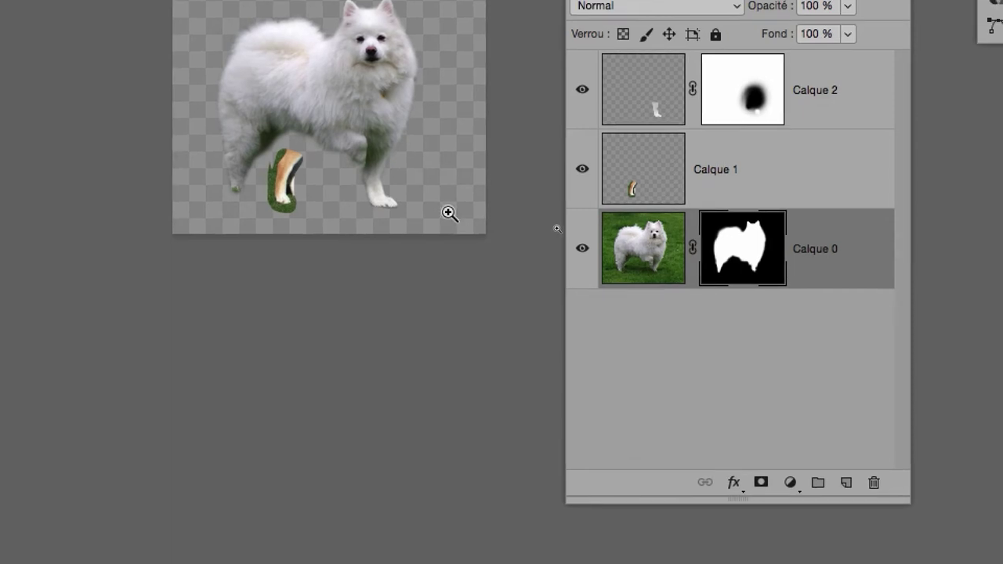
left_click(415, 208)
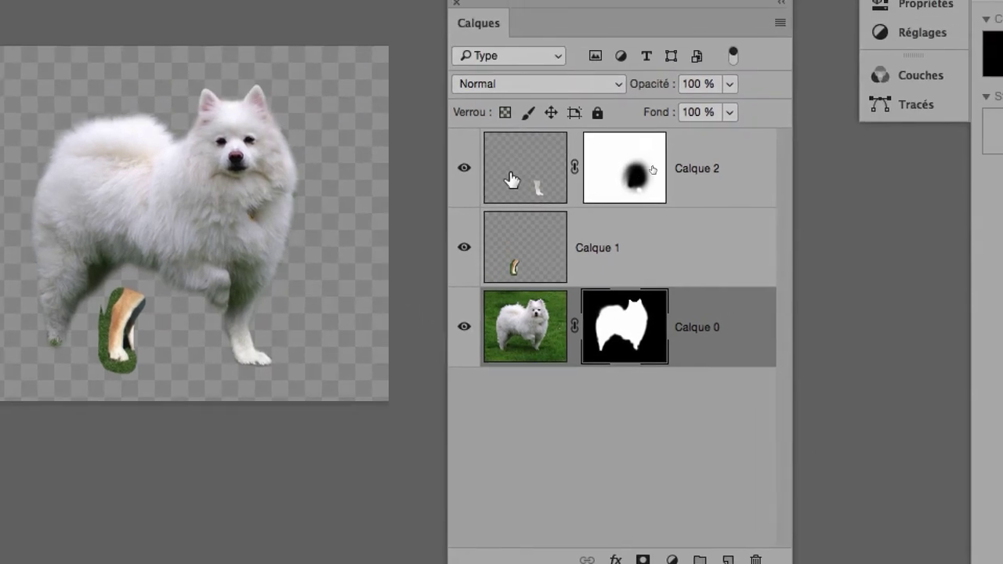
left_click(516, 176)
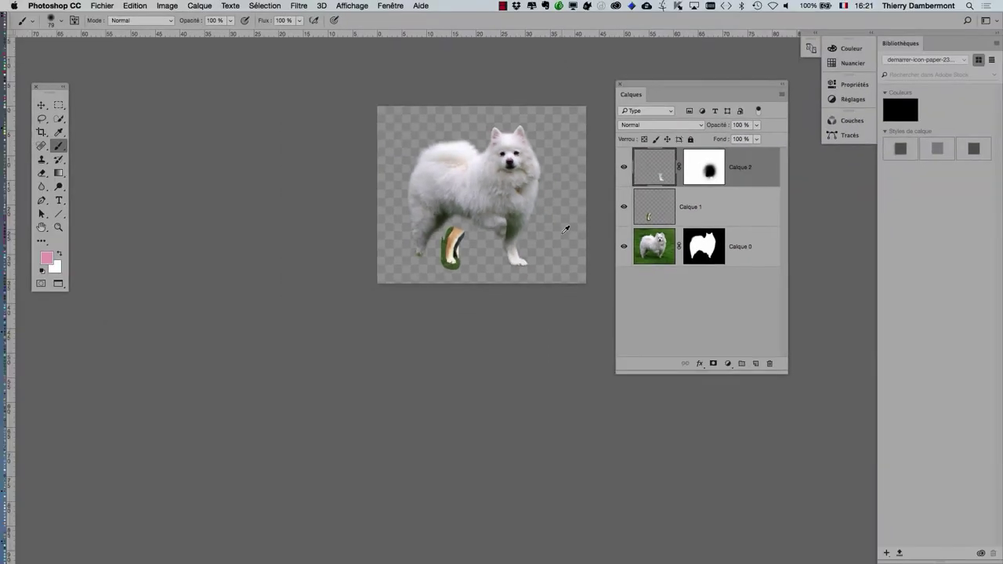
Recentre the view on the dog and bring up the Image > Réglages list
scroll(566, 227, "up", 2)
scroll(566, 229, "up", 1)
scroll(571, 224, "up", 1)
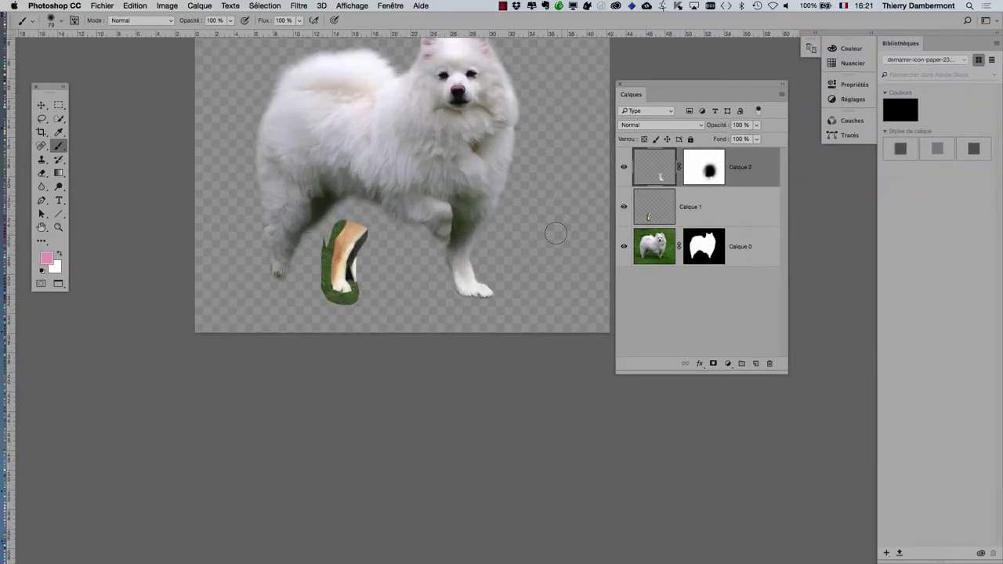
left_click_drag(443, 142, 391, 158)
left_click(167, 5)
mouse_move(178, 34)
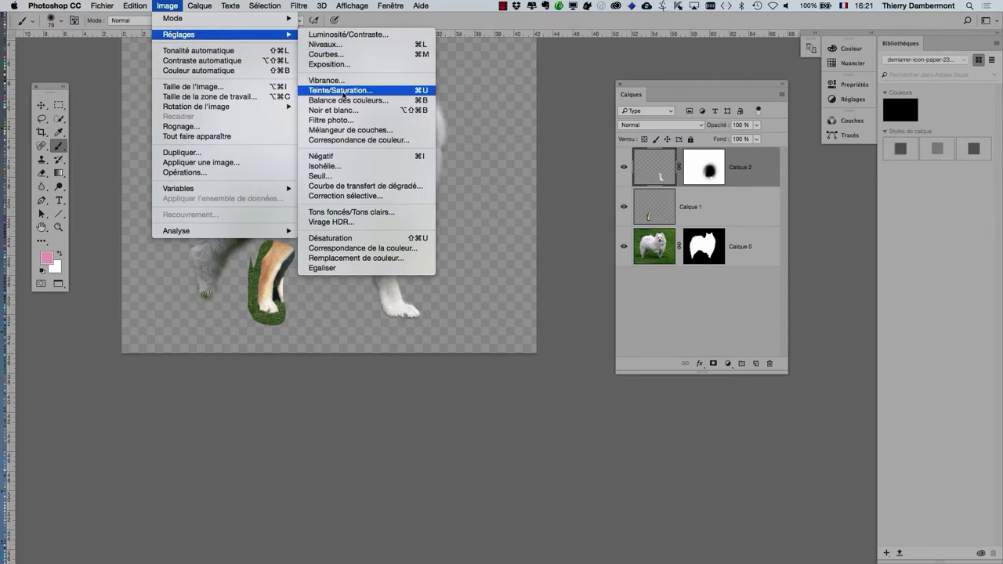
Lower the leg's Luminosité to -11 in Teinte/Saturation and apply it
left_click(342, 91)
left_click_drag(568, 217, 562, 217)
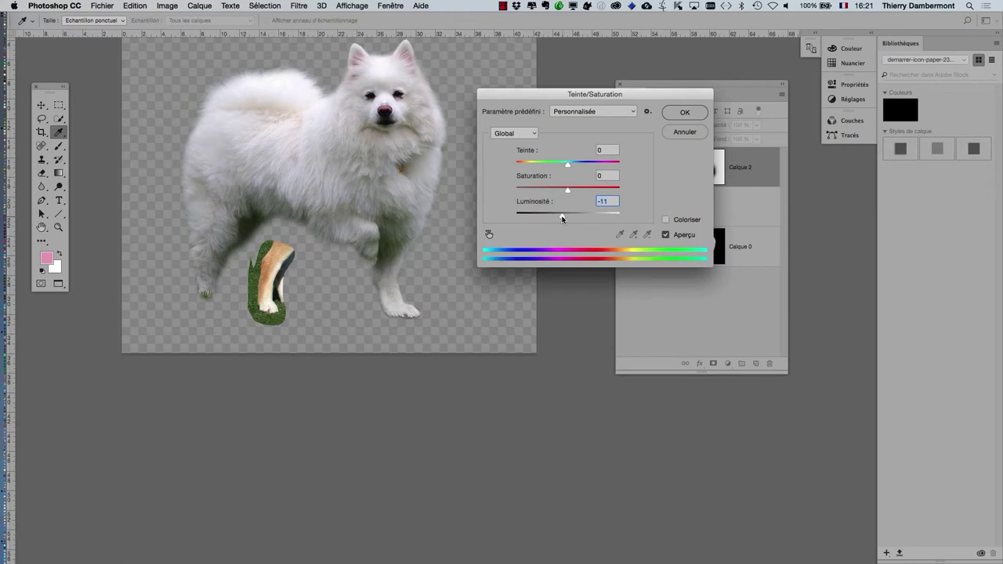
left_click_drag(535, 105, 183, 187)
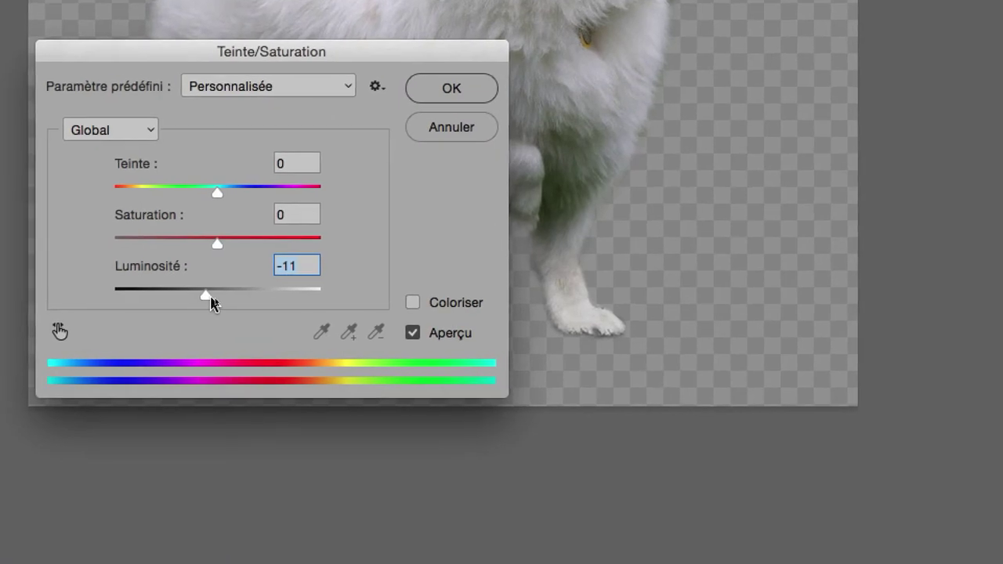
left_click(294, 312)
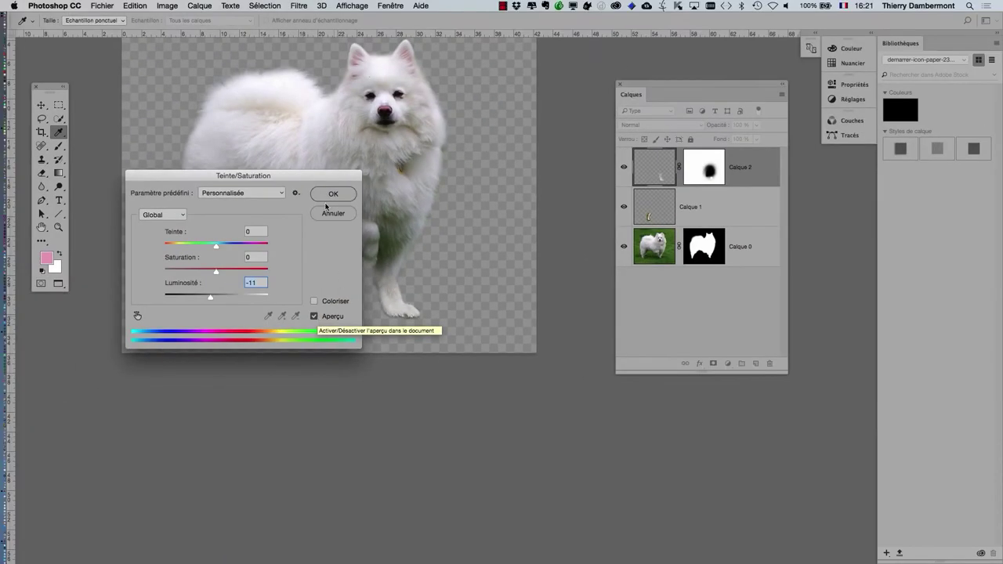
left_click(327, 195)
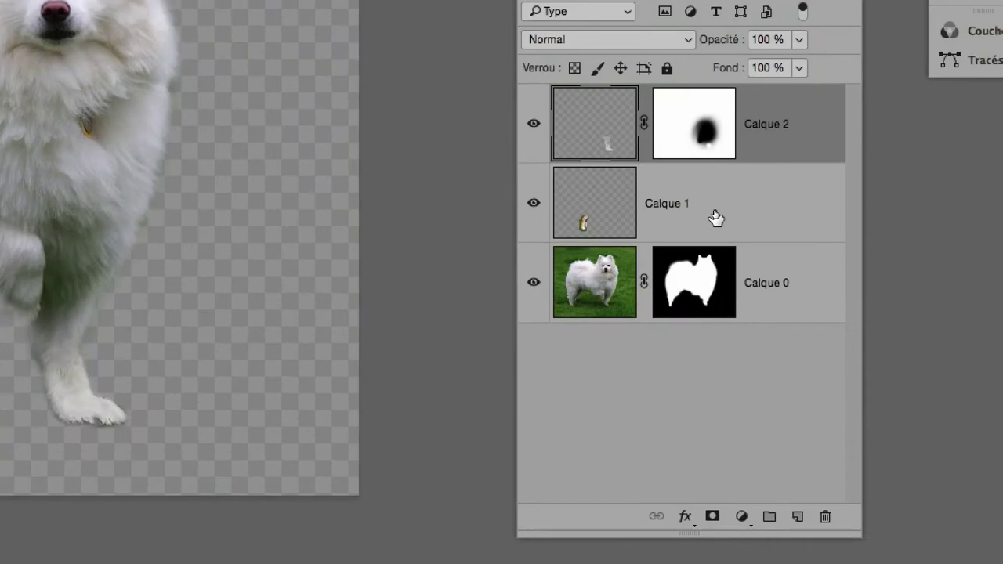
Select the Calque 1 leg-piece layer sitting above Calque 0
left_click(715, 213)
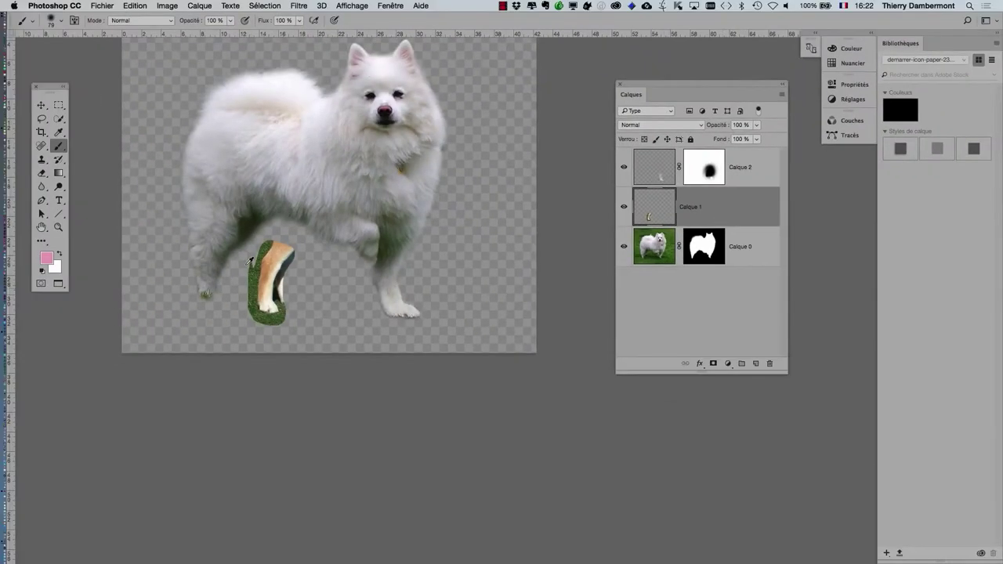
scroll(251, 261, "up", 2)
scroll(254, 260, "up", 4)
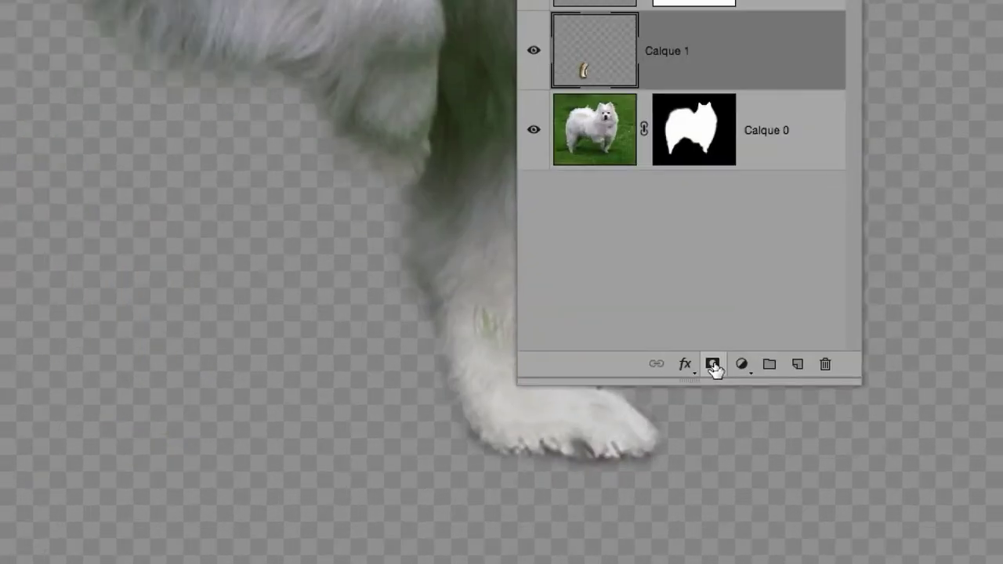
Mask Calque 1 and paint out the grass, white strip and dark shadows around the leg
left_click(713, 365)
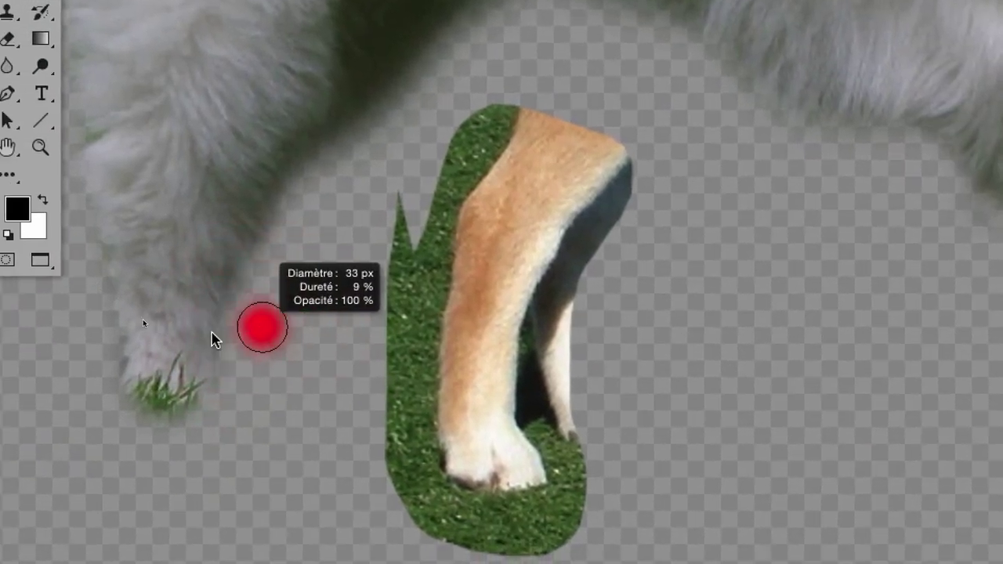
left_click_drag(233, 337, 211, 336)
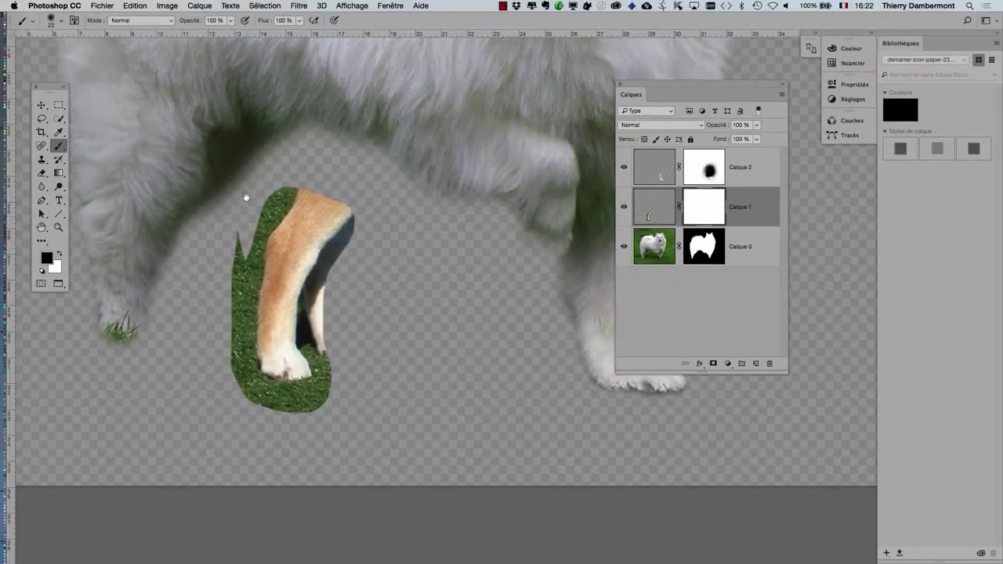
scroll(246, 197, "up", 3)
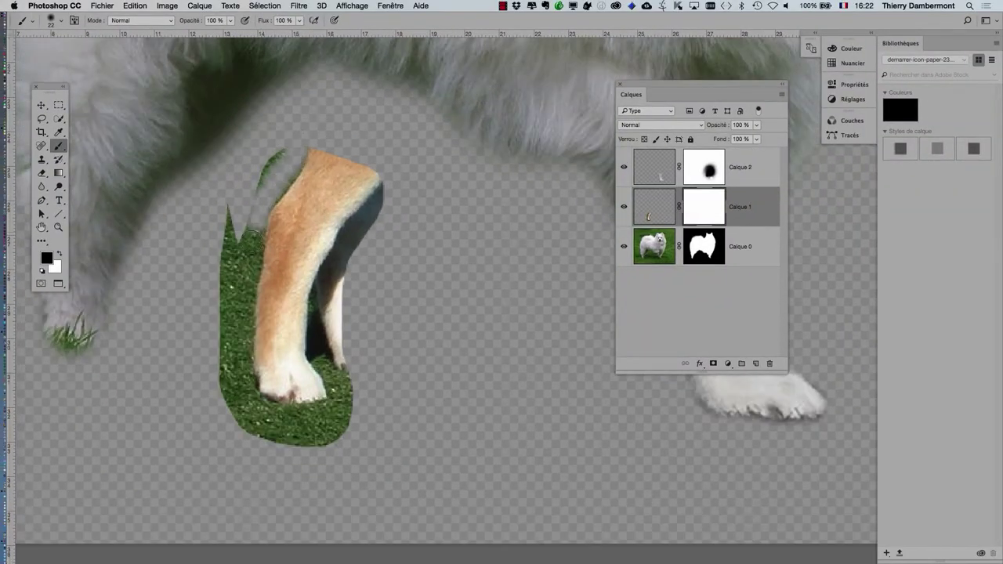
mouse_move(251, 227)
left_mouse_down()
mouse_move(250, 382)
mouse_move(326, 407)
left_mouse_up()
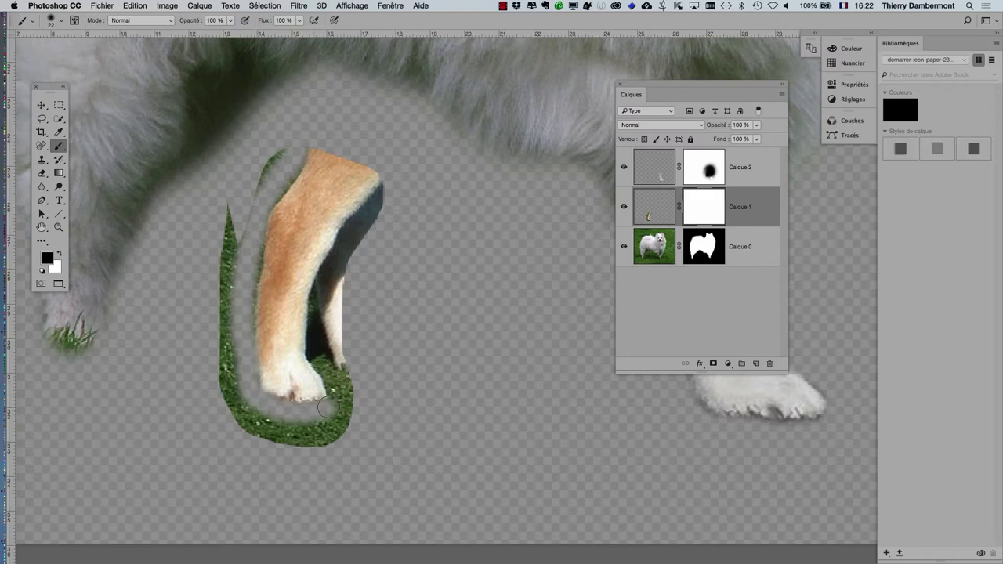
left_click_drag(319, 363, 316, 305)
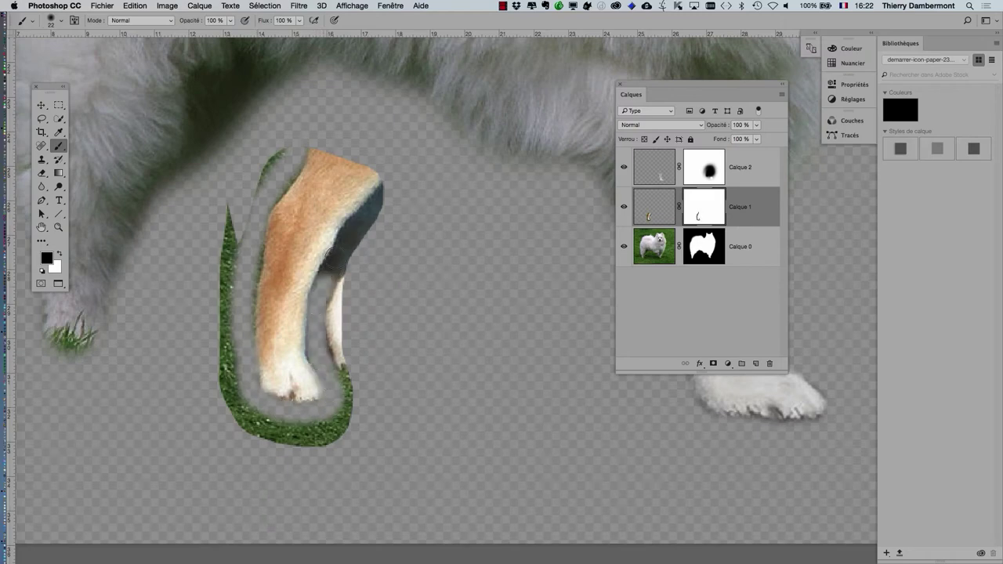
left_click_drag(329, 251, 367, 212)
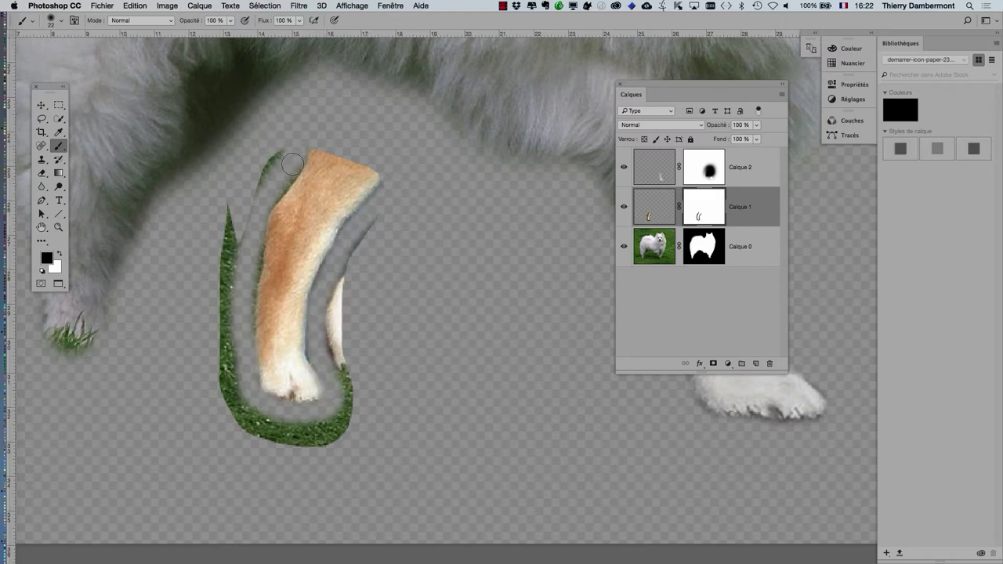
mouse_move(244, 343)
left_mouse_down()
mouse_move(245, 427)
mouse_move(345, 430)
left_mouse_up()
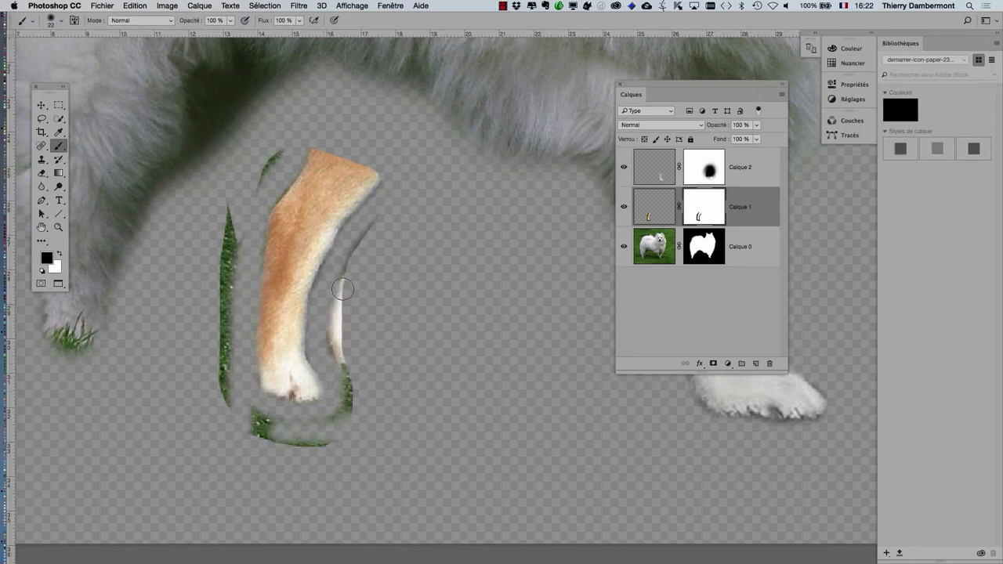
left_click_drag(343, 289, 342, 406)
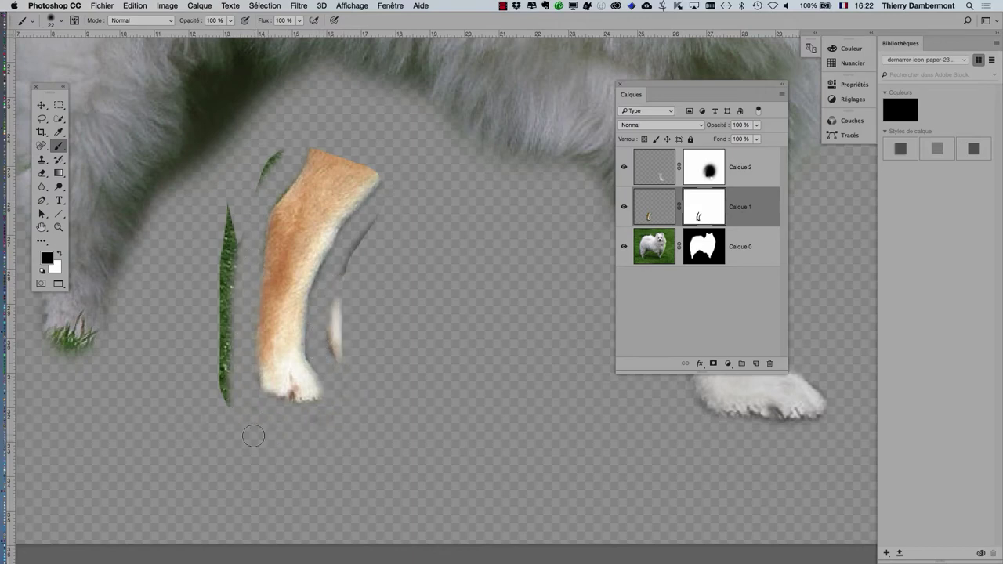
left_click_drag(260, 440, 259, 173)
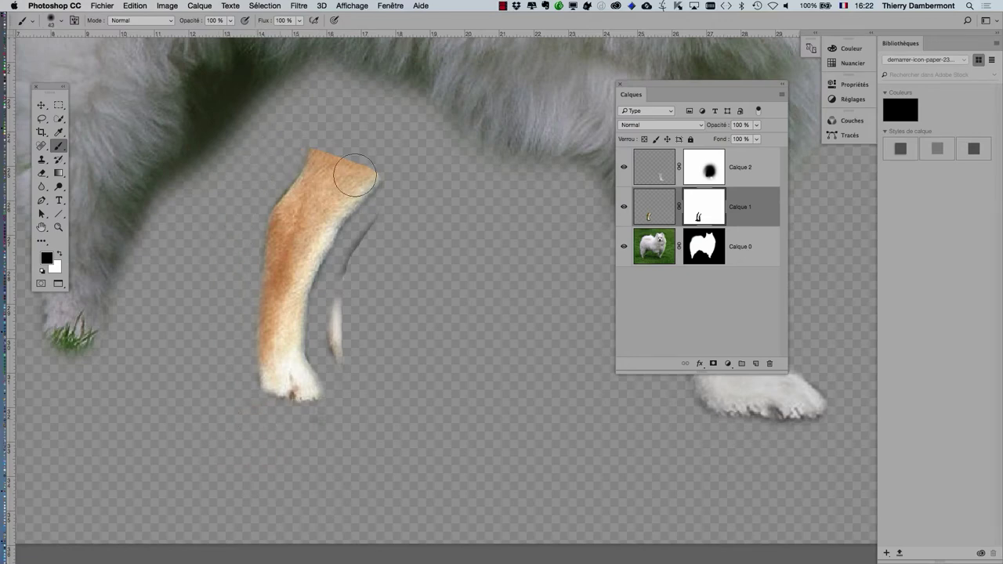
left_click_drag(447, 235, 435, 235)
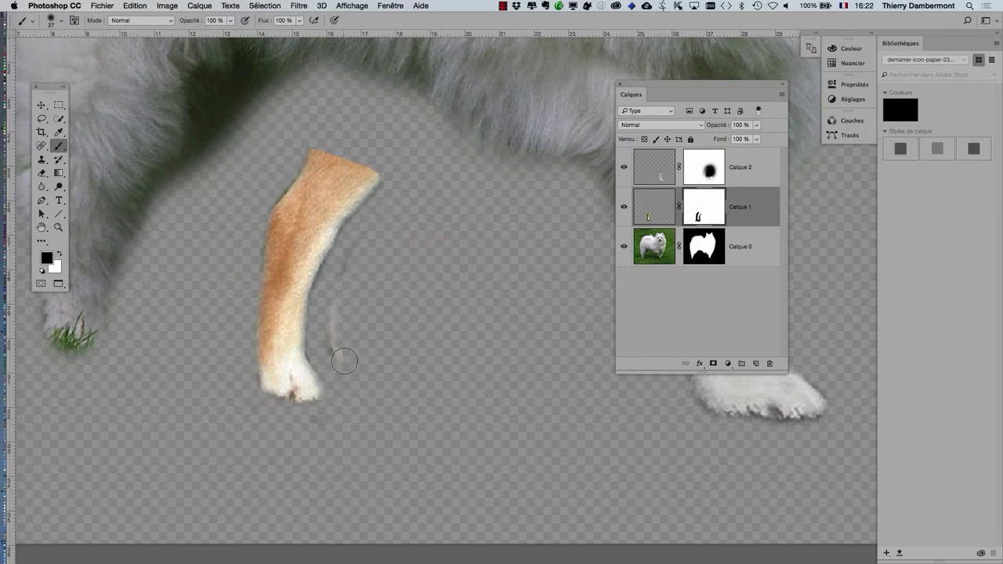
Apply Calque 1's mask permanently, baking the cut-out into the leg's pixels
left_click(435, 306, "alt")
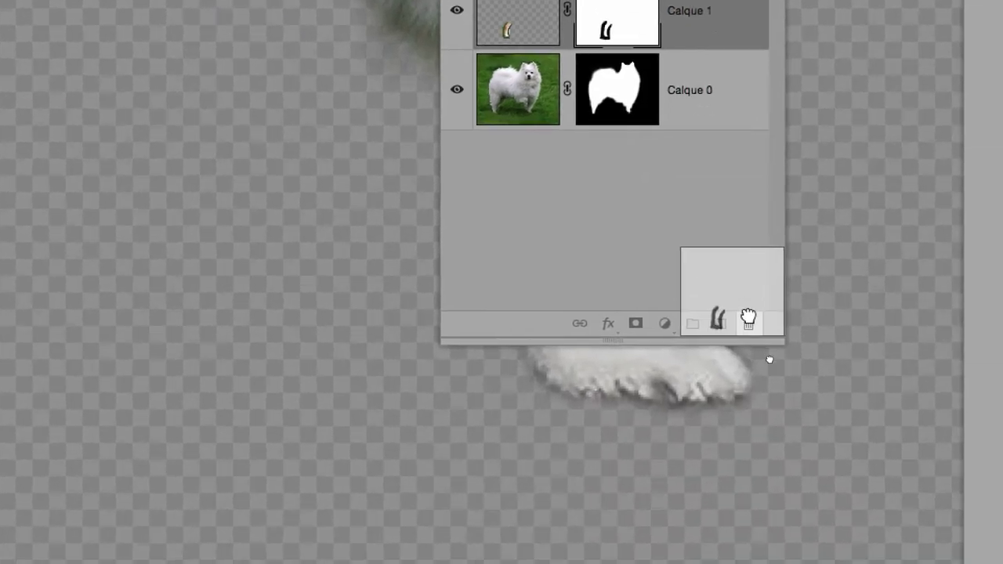
left_click_drag(710, 219, 825, 517)
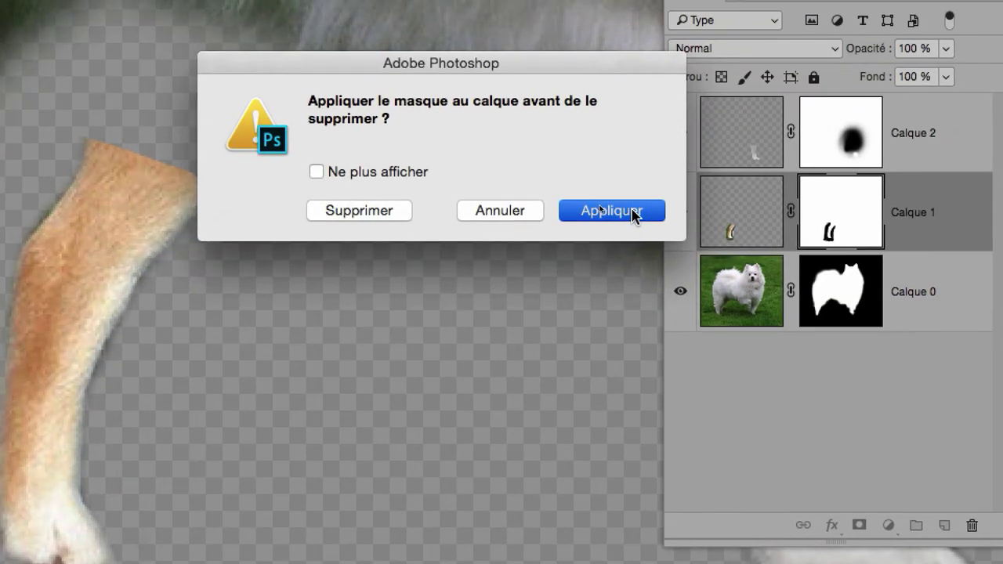
left_click(470, 59)
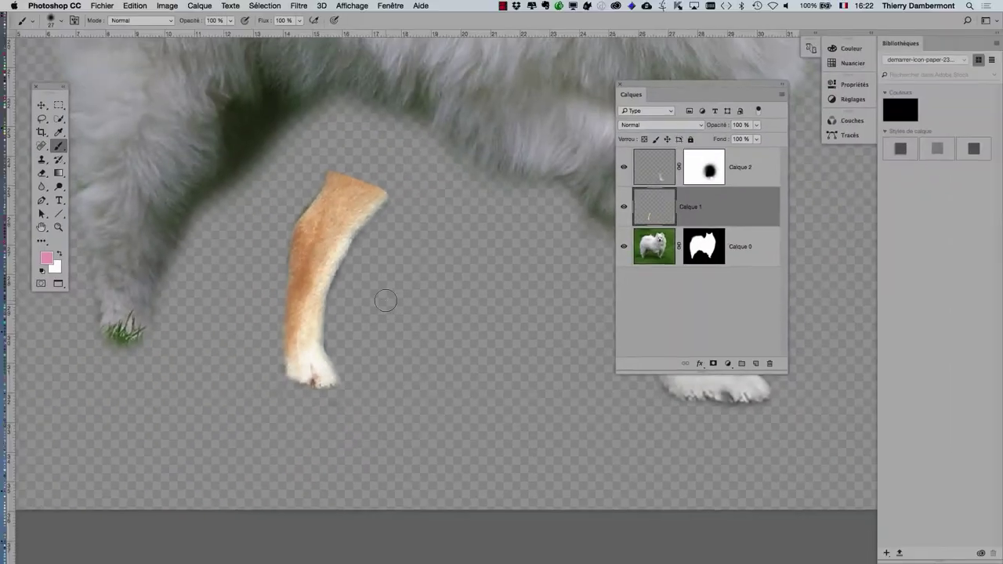
left_click_drag(401, 320, 495, 335)
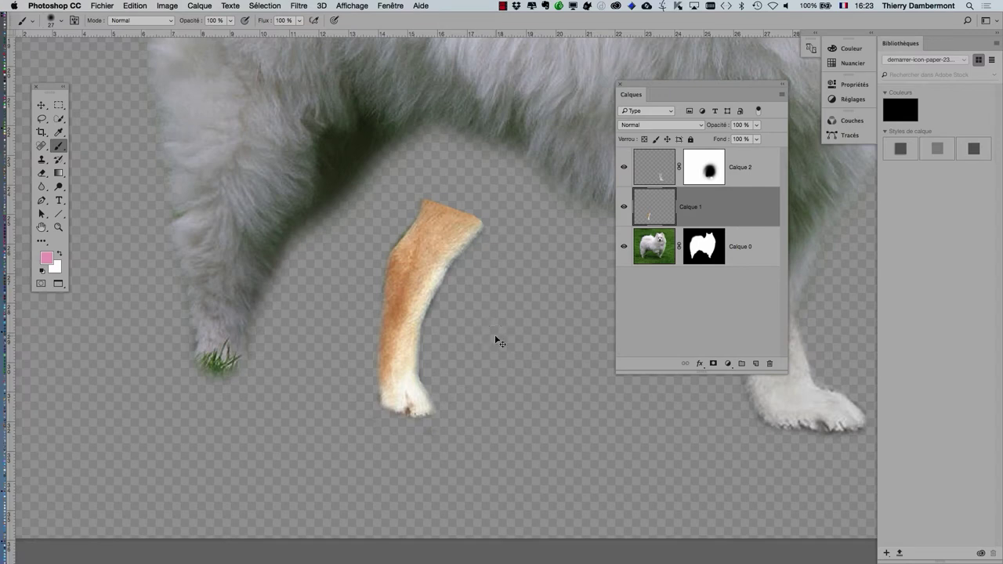
Transform the tan leg: rotate to -5.72°, scale to about 156%, and place it under the body
key("ctrl+t")
left_click_drag(313, 176, 280, 205)
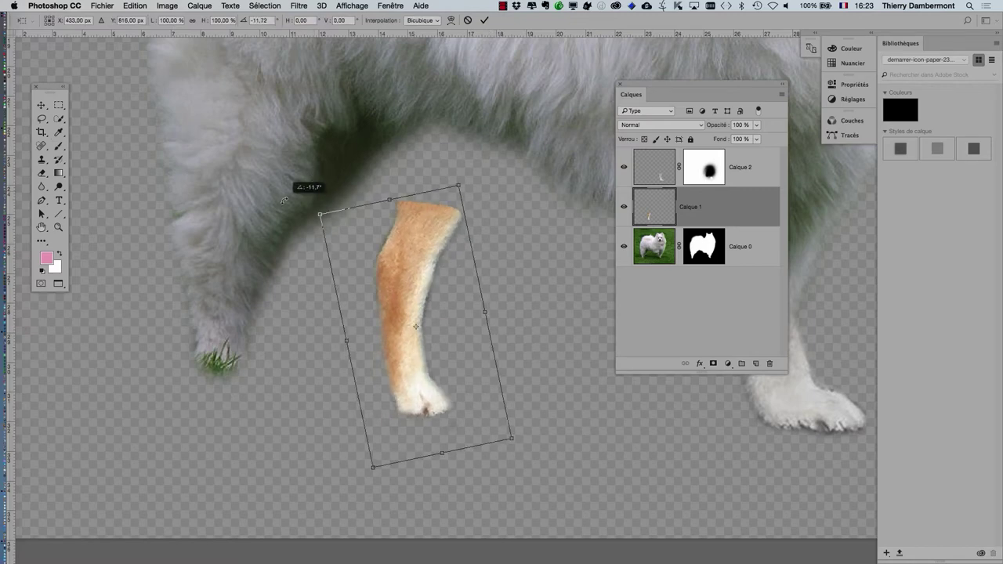
left_click_drag(396, 248, 210, 264)
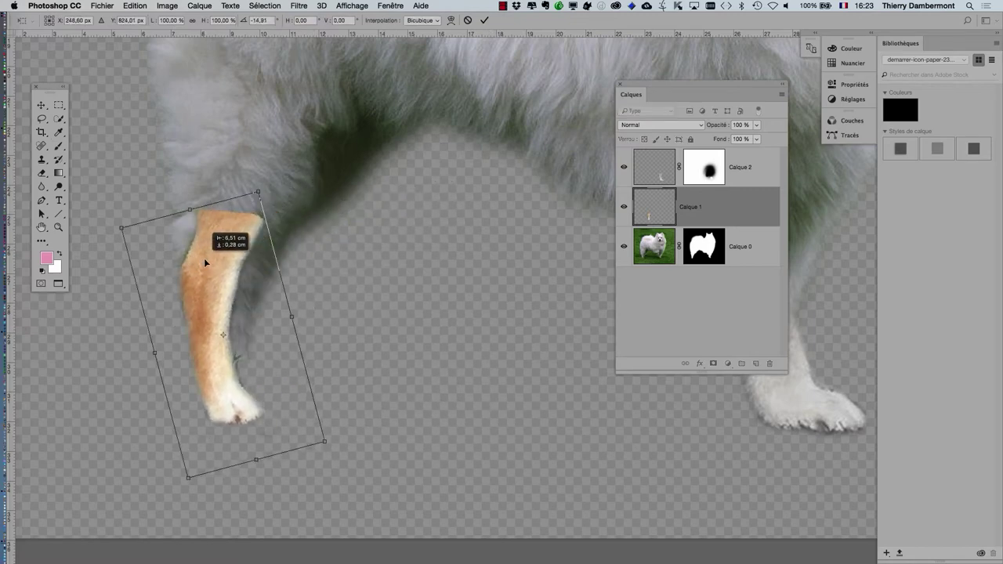
scroll(328, 313, "down", 2)
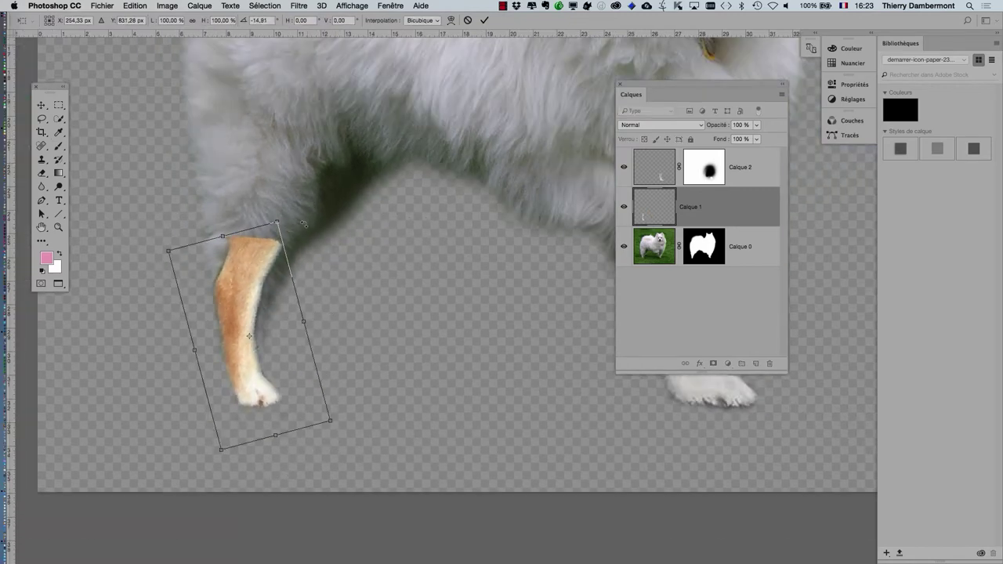
left_click_drag(303, 224, 328, 220)
mouse_move(258, 288)
left_mouse_down()
mouse_move(263, 276)
mouse_move(260, 286)
left_mouse_up()
scroll(355, 303, "down", 1)
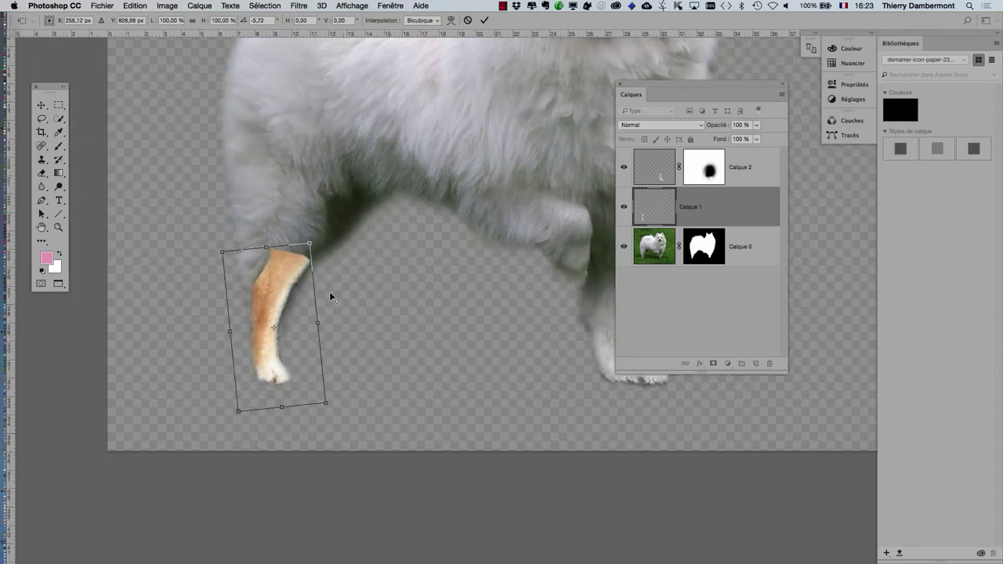
left_click_drag(309, 244, 327, 196)
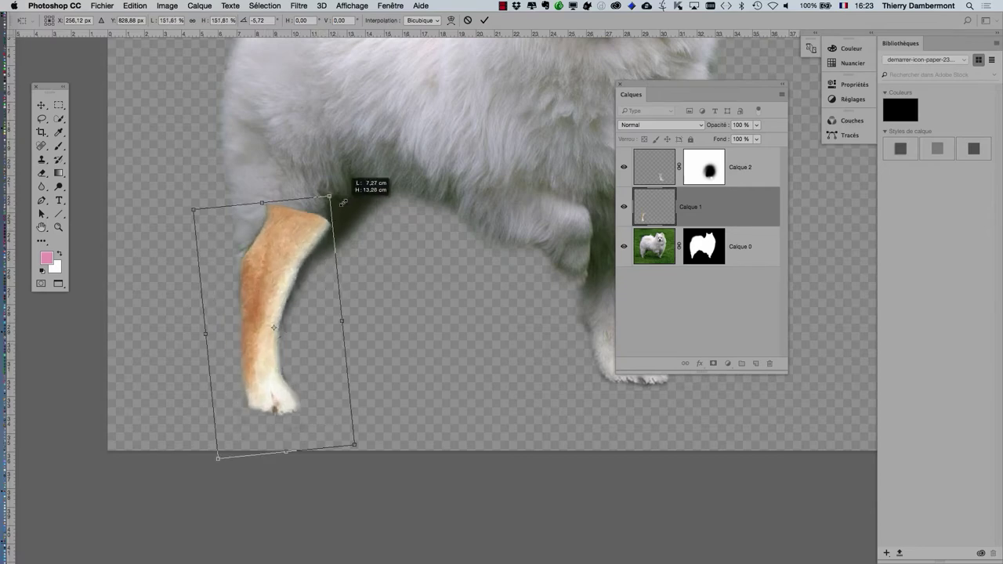
mouse_move(273, 279)
left_mouse_down()
mouse_move(313, 247)
mouse_move(279, 244)
left_mouse_up()
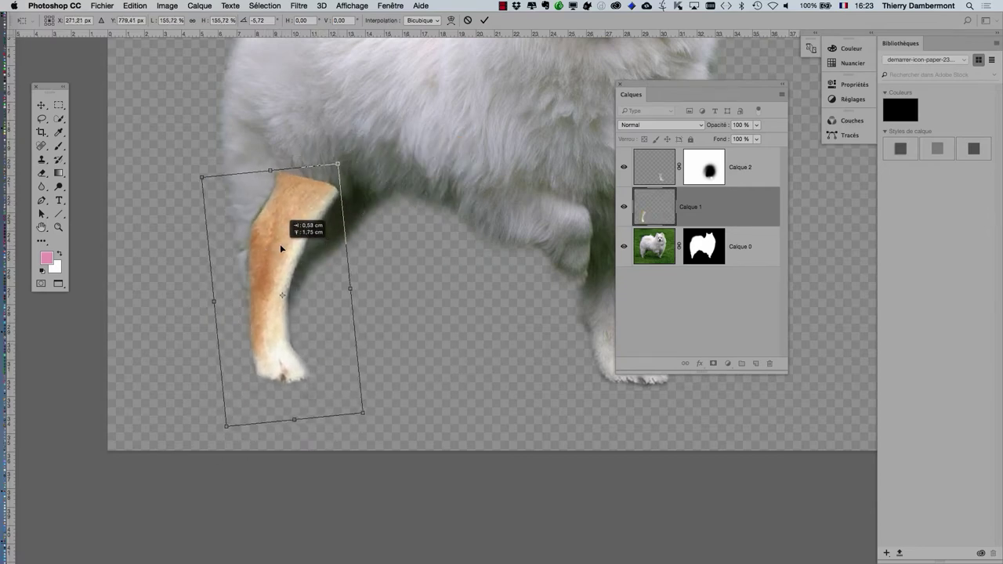
scroll(392, 297, "down", 1)
scroll(392, 298, "down", 2)
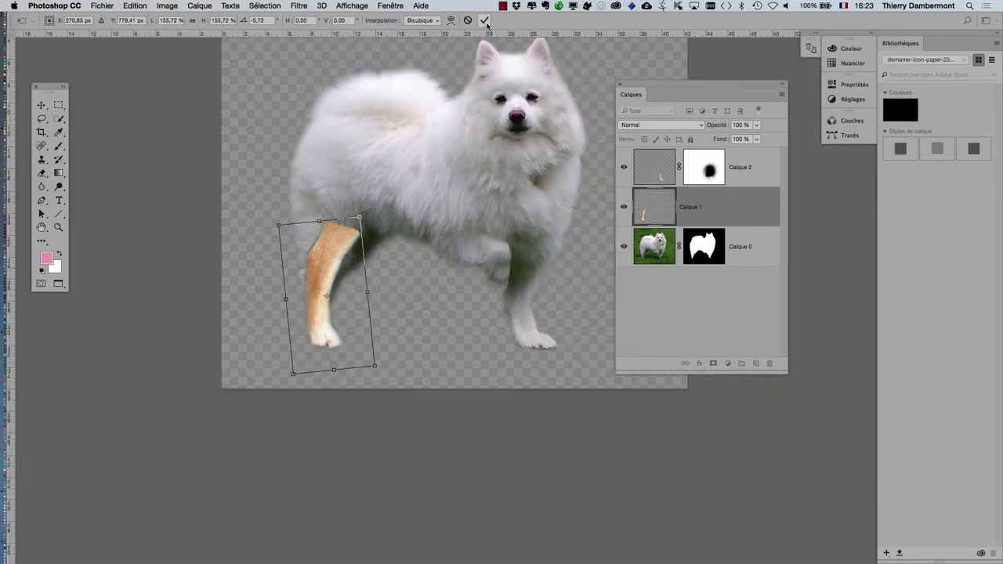
left_click(484, 20)
Add a new mask to Calque 1 and fade the leg's top with a ~336 px soft black brush
key("b")
scroll(427, 239, "up", 1)
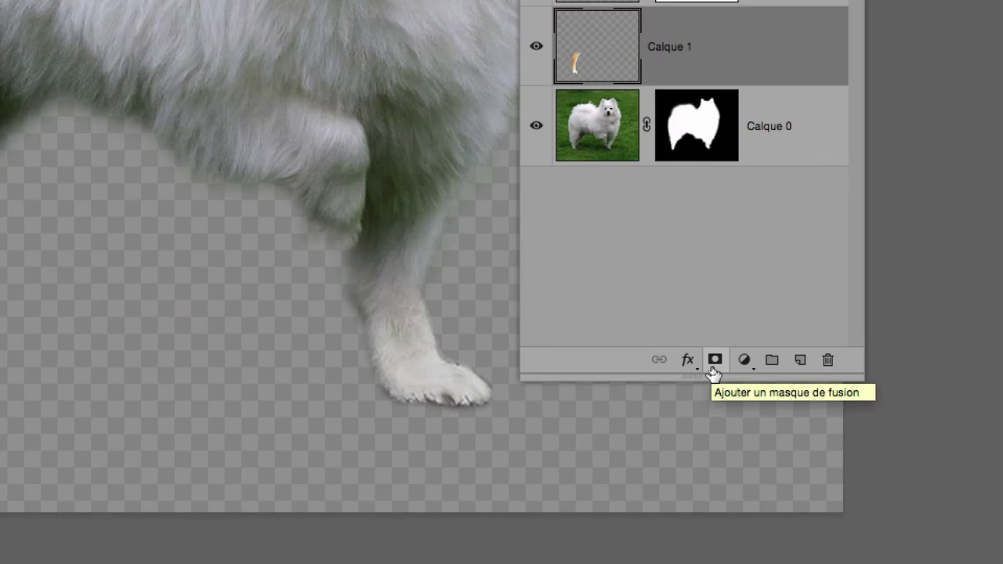
left_click(713, 365)
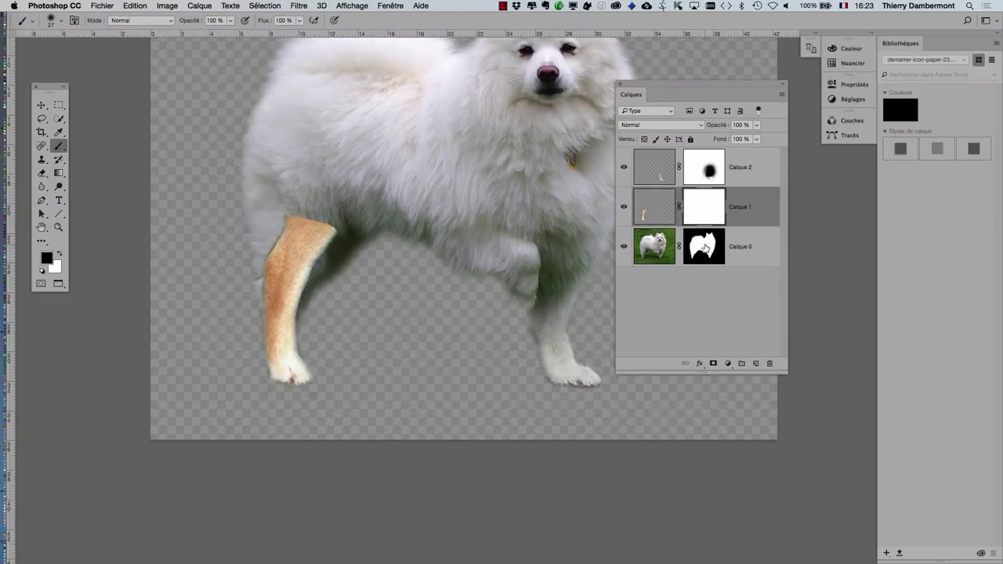
left_click_drag(317, 196, 368, 195)
left_click_drag(286, 207, 274, 251)
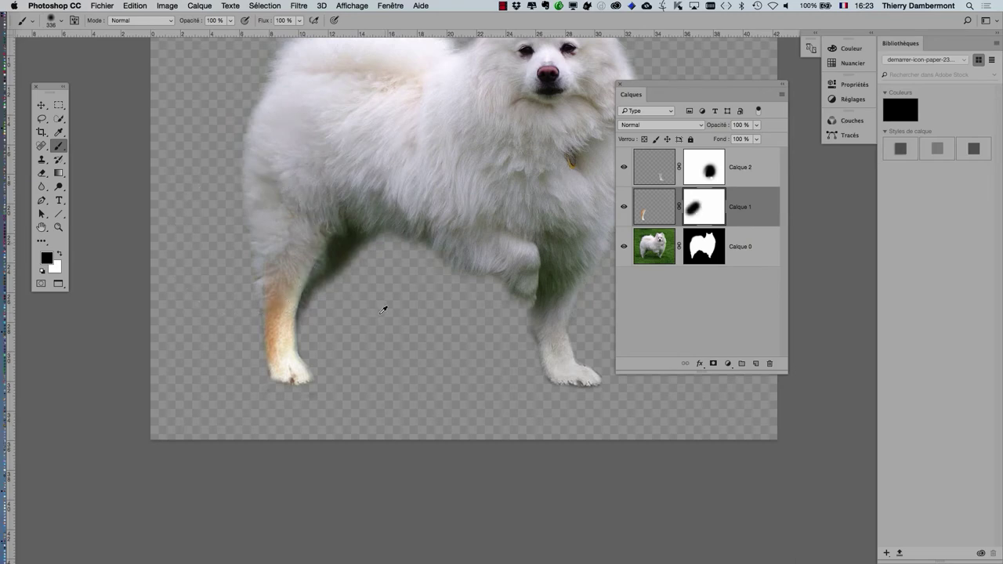
scroll(381, 310, "up", 1)
scroll(382, 310, "up", 1)
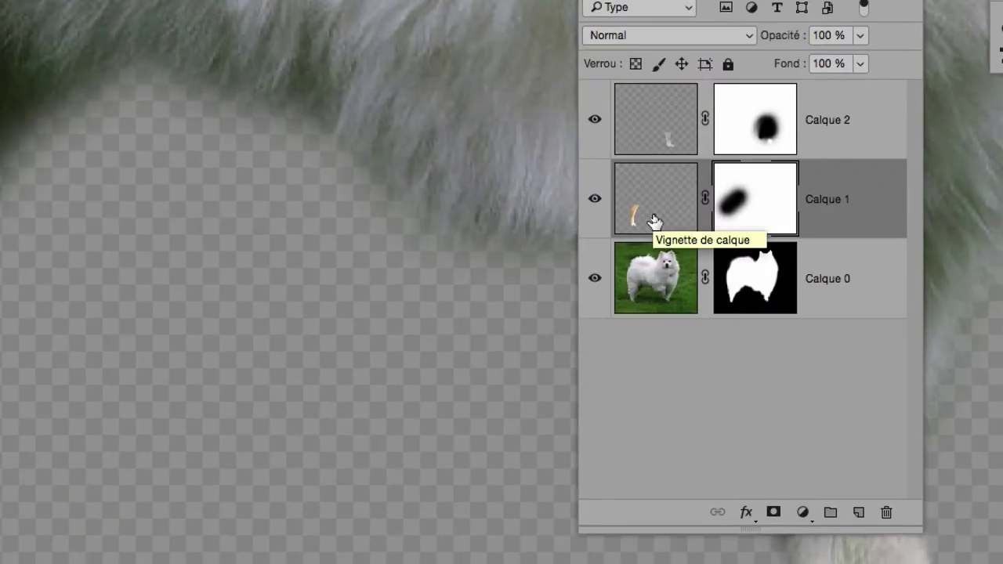
left_click(655, 217)
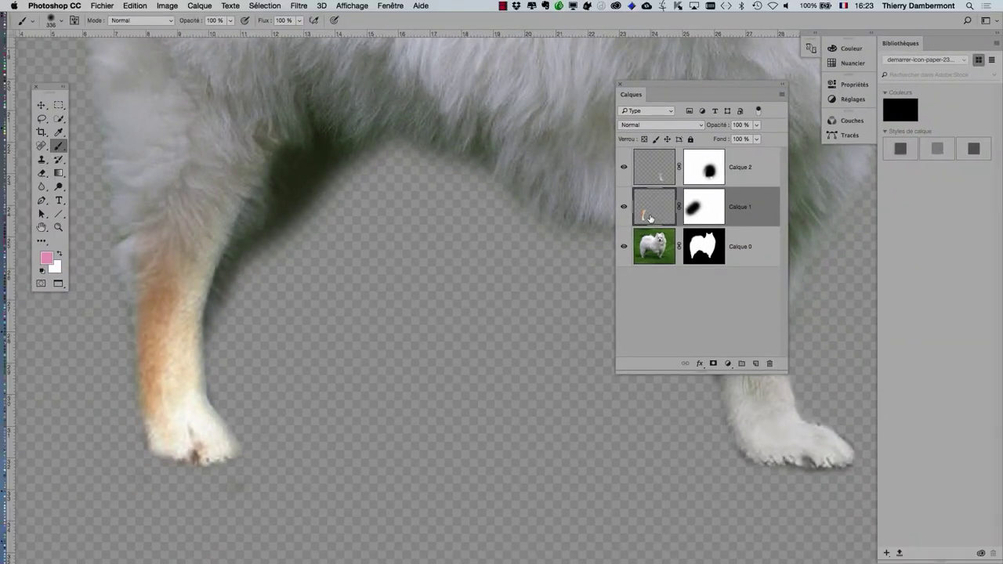
Apply Hue/Saturation to Calque 1's leg with Saturation -77 and Lightness about -6
left_click(174, 6)
mouse_move(179, 34)
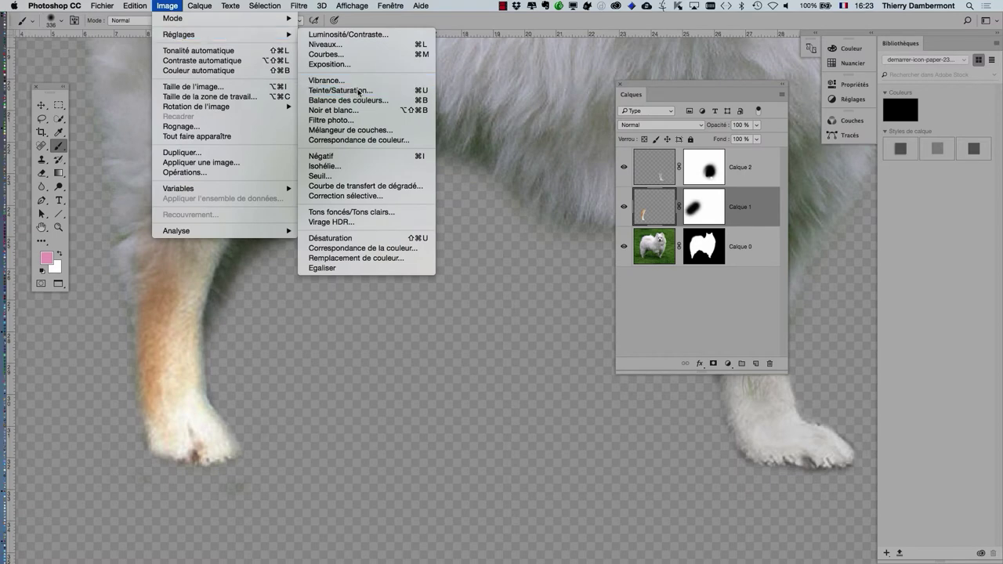
left_click(340, 91)
left_click_drag(281, 172, 557, 113)
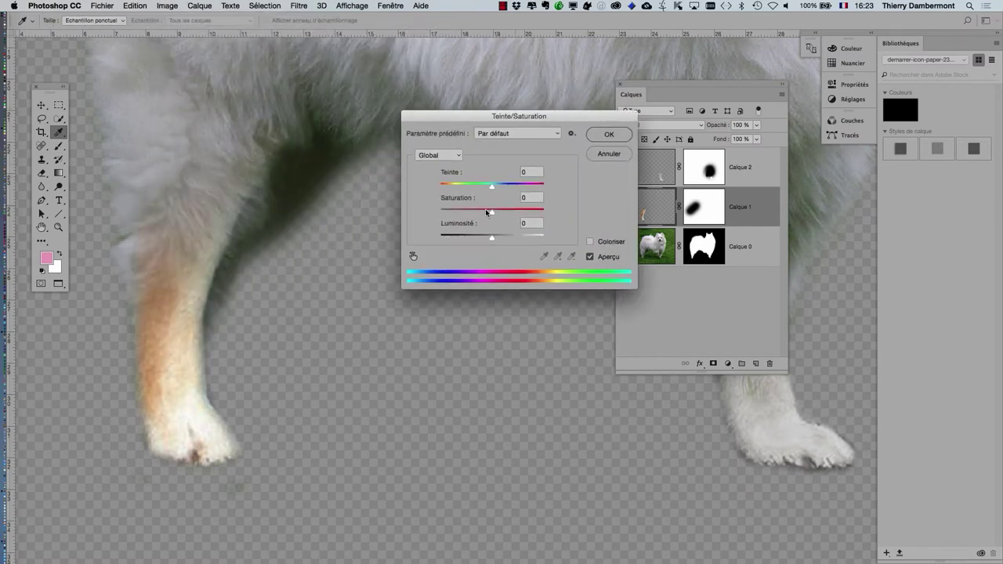
mouse_move(491, 212)
left_mouse_down()
mouse_move(449, 214)
mouse_move(507, 185)
mouse_move(491, 188)
left_mouse_up()
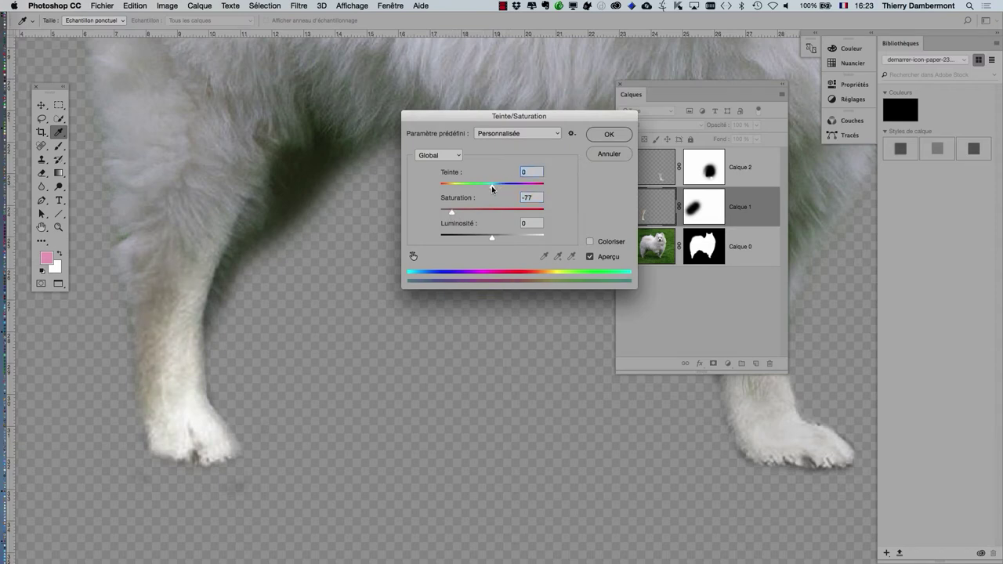
left_click_drag(493, 237, 486, 235)
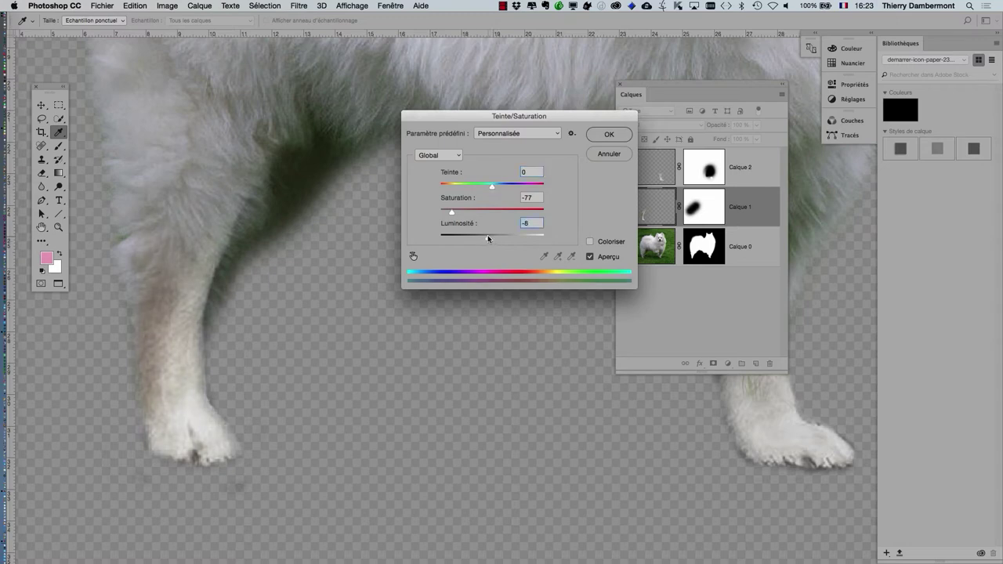
left_click(609, 134)
key("b")
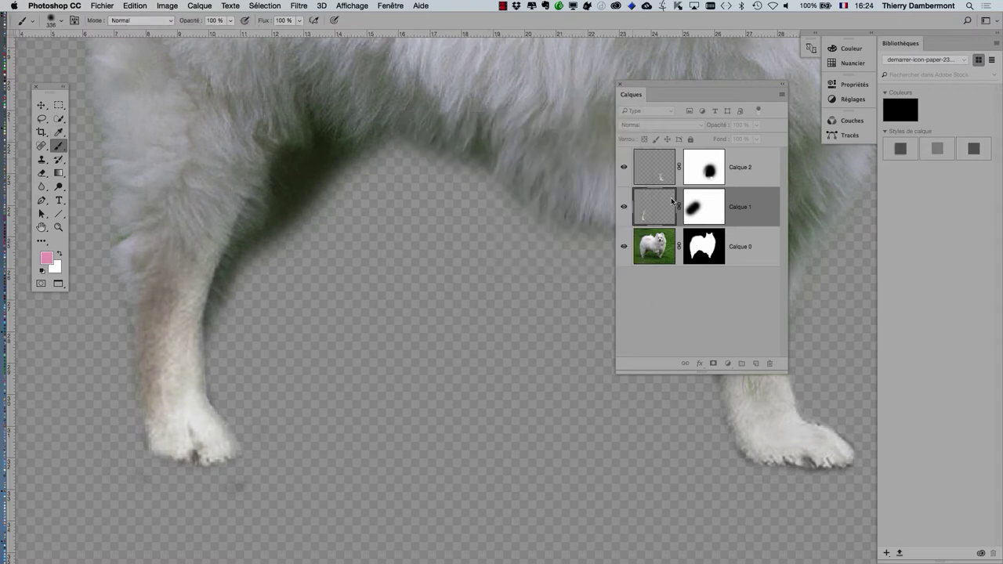
key("d")
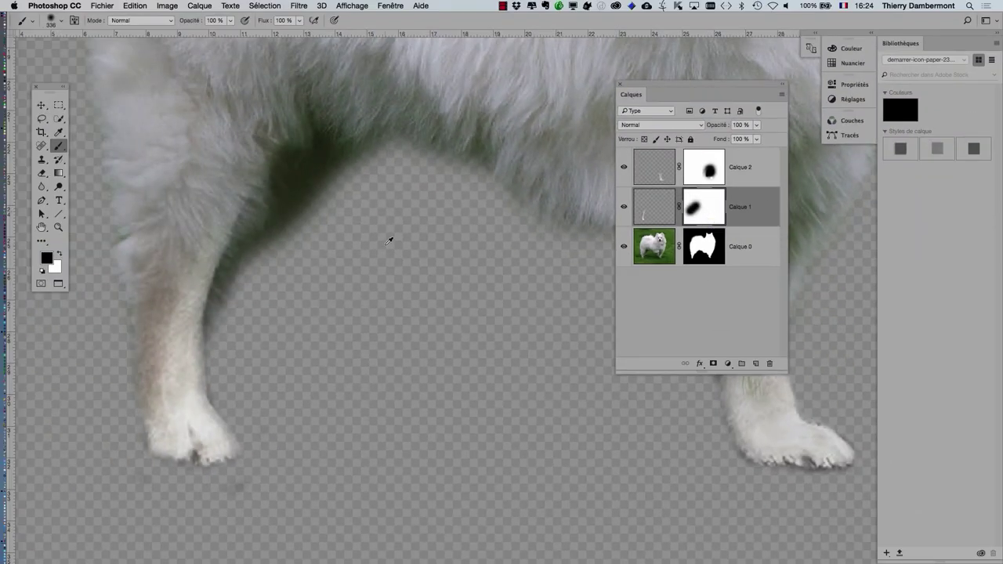
Zoom in on the legs and set the soft black brush to about 317 px
scroll(388, 240, "down", 1)
scroll(388, 241, "down", 2)
scroll(387, 240, "down", 2)
scroll(388, 240, "down", 1)
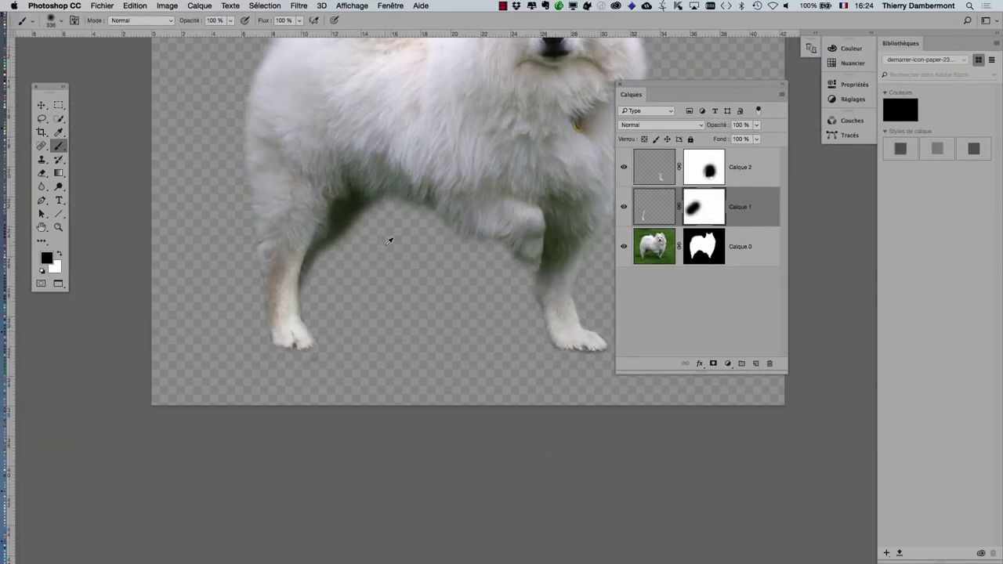
scroll(388, 241, "down", 1)
scroll(388, 241, "down", 1)
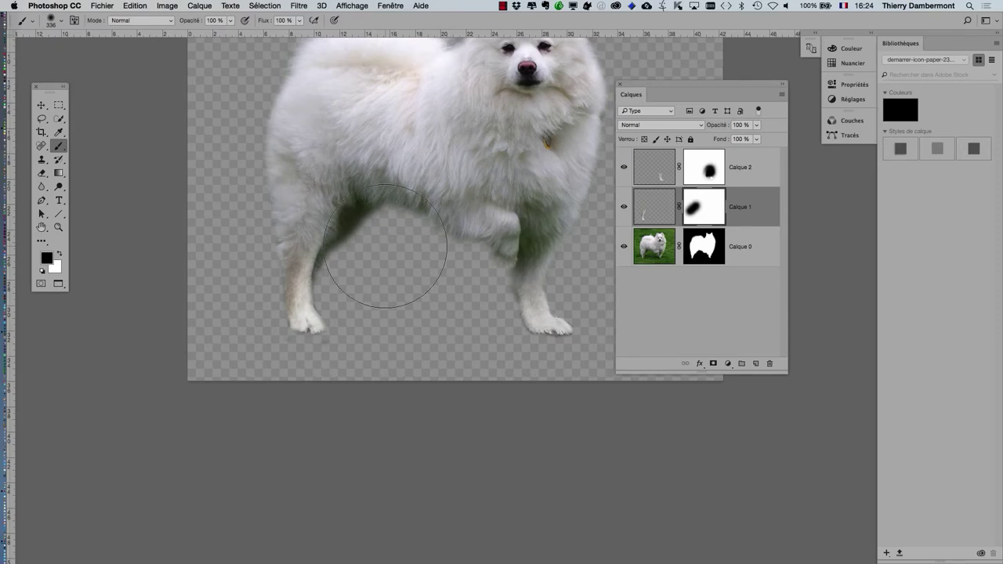
left_click_drag(440, 197, 391, 199)
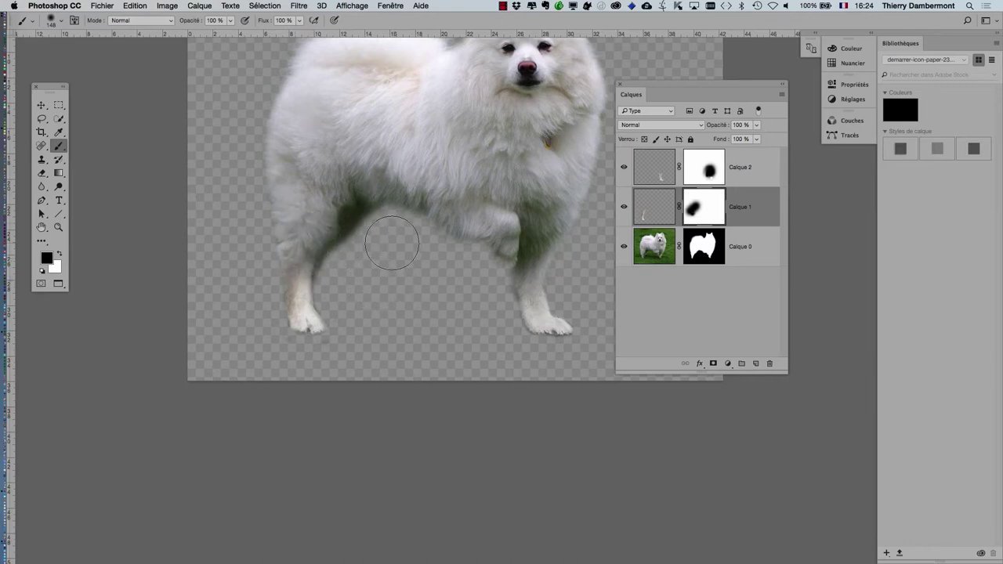
left_click_drag(416, 239, 462, 240)
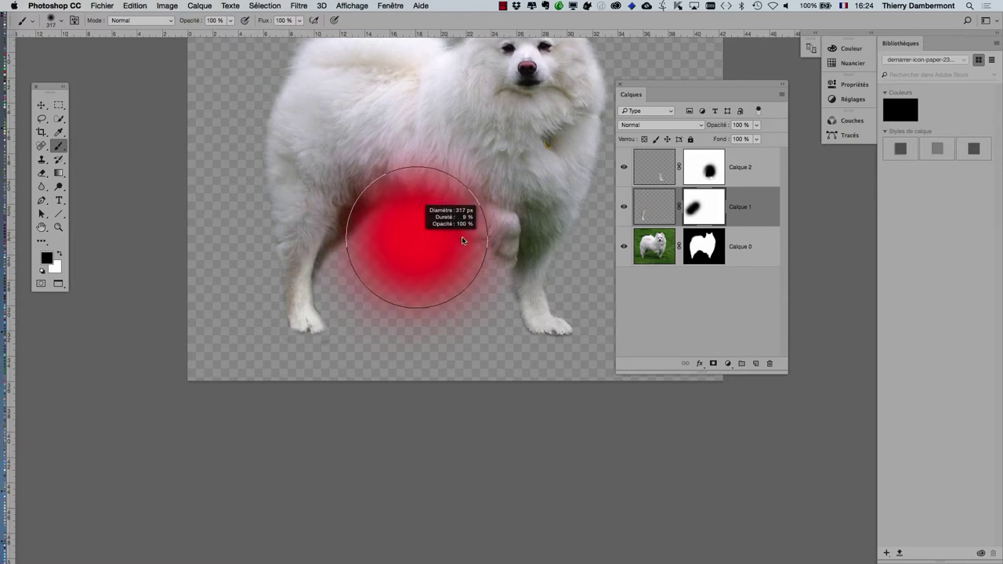
Mask out the patch between the dog's legs, then reselect Calque 1's layer pixels
left_click(452, 237)
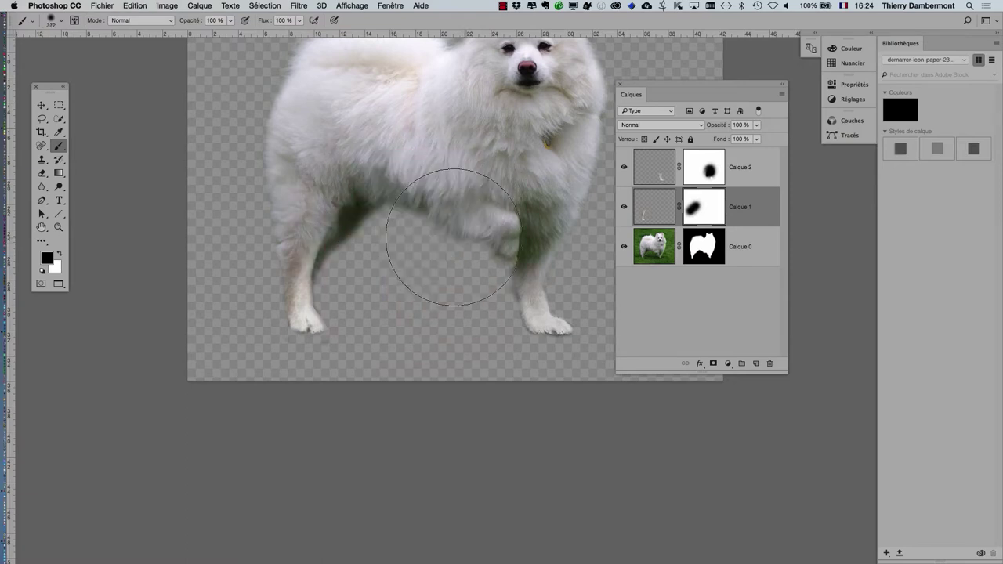
scroll(416, 235, "up", 5)
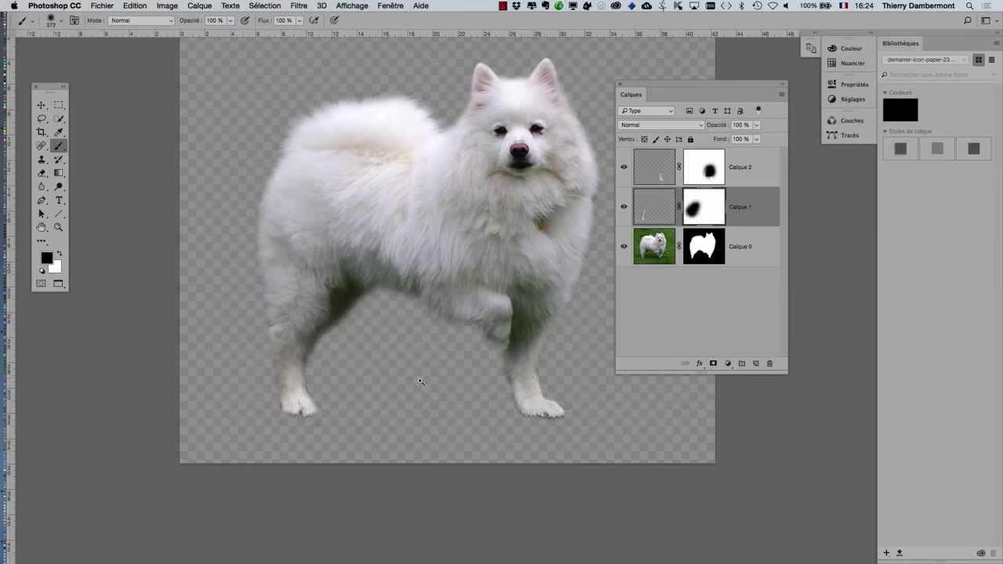
left_click(375, 424)
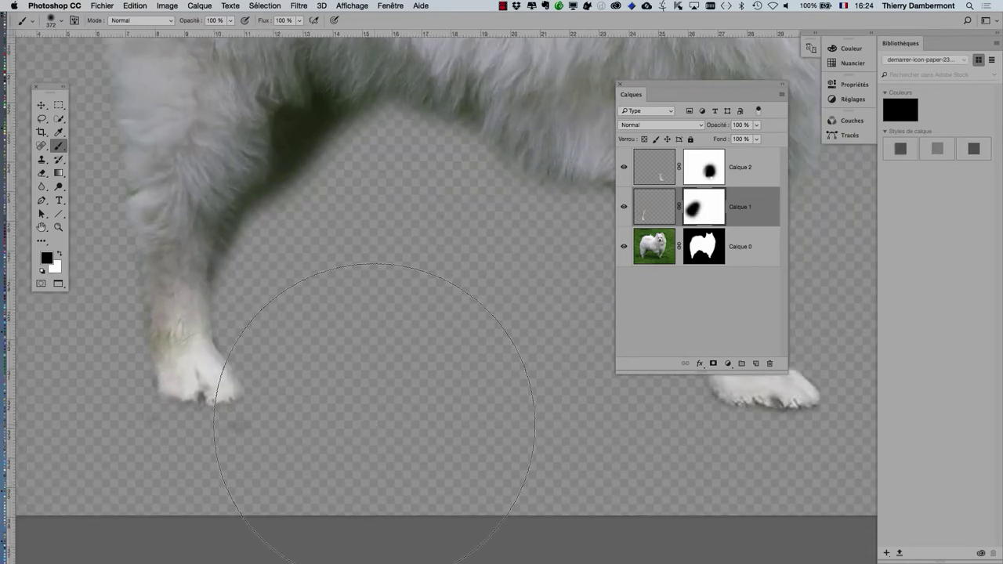
left_click(398, 410, "alt")
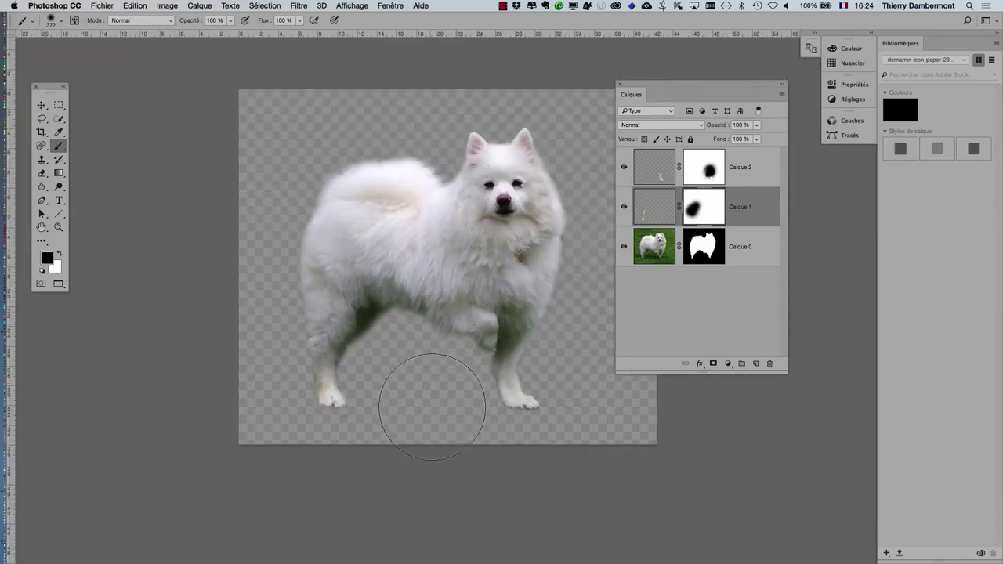
left_click(666, 213)
Apply another Hue/Saturation pass to Calque 1 with Lightness lowered to about -14
left_click(167, 6)
mouse_move(179, 35)
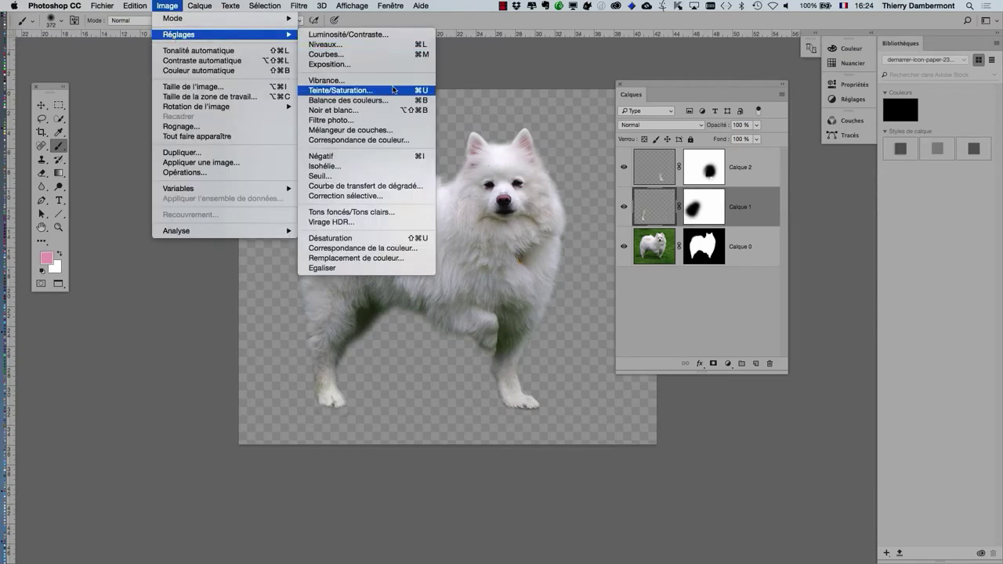
left_click(393, 90)
left_click_drag(492, 110, 276, 74)
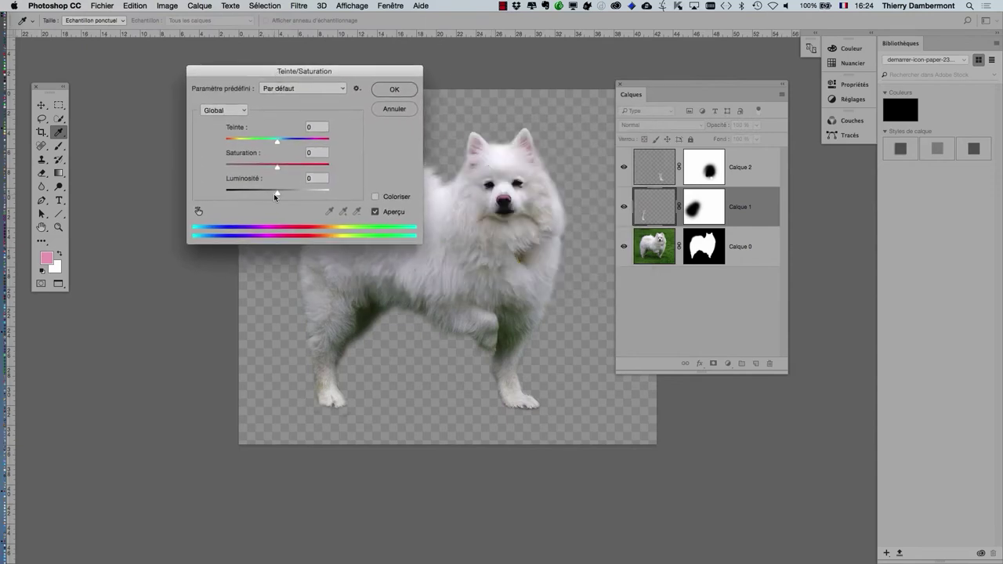
left_click_drag(276, 192, 268, 193)
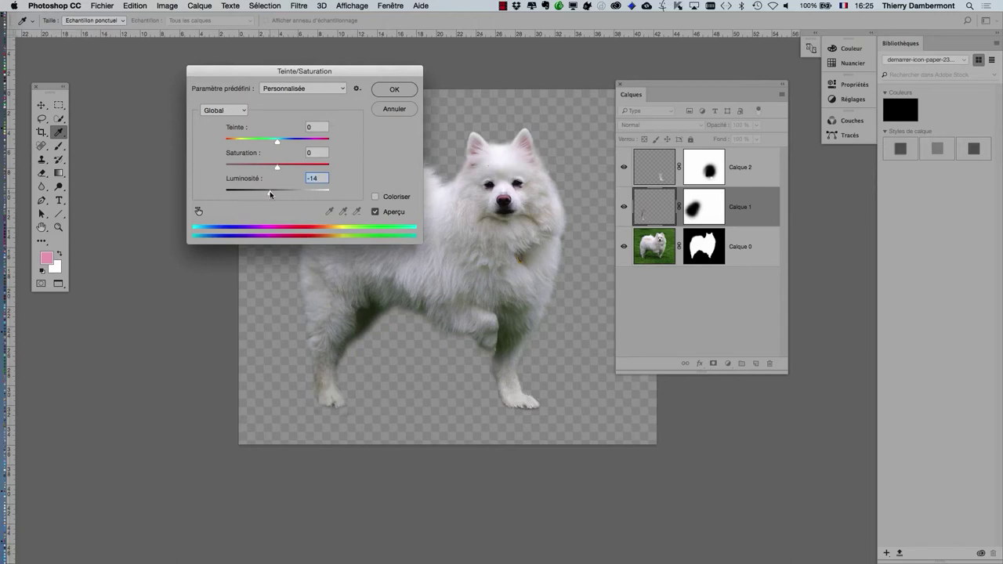
left_click(396, 89)
Move the Layers panel further right and zoom in and out to inspect the dog
key("b")
left_click_drag(649, 82, 722, 98)
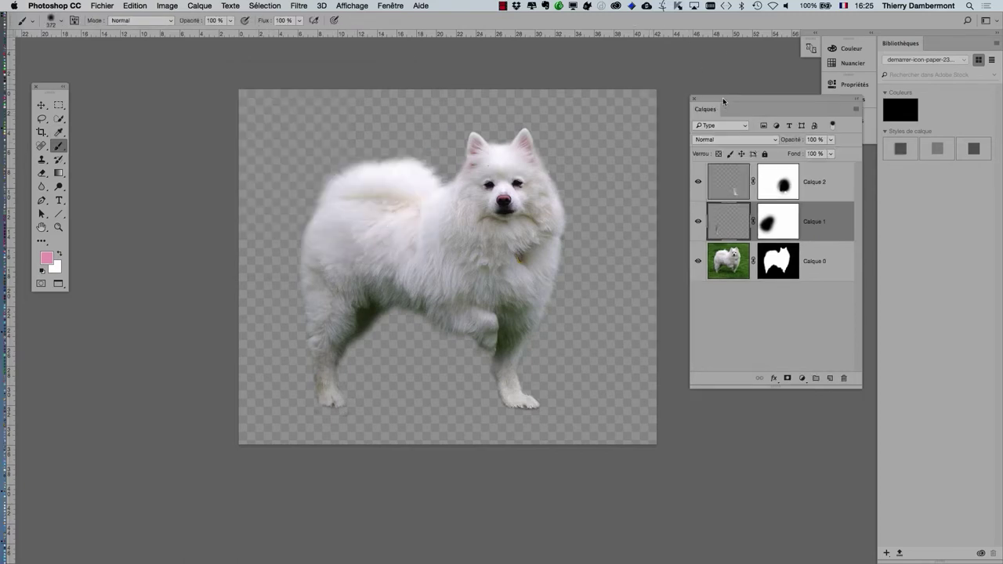
left_click(482, 304)
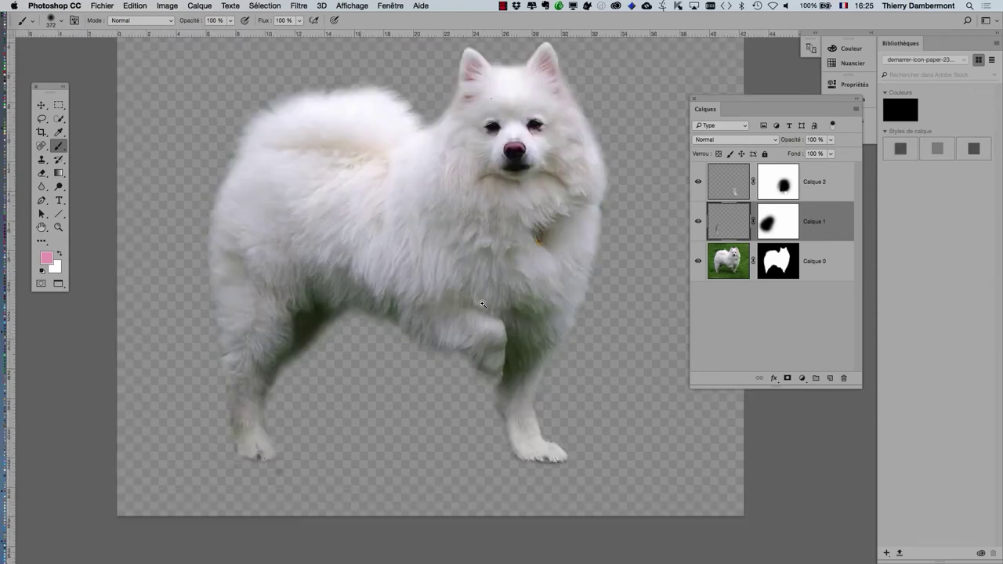
left_click(424, 321, "alt")
left_click(423, 336)
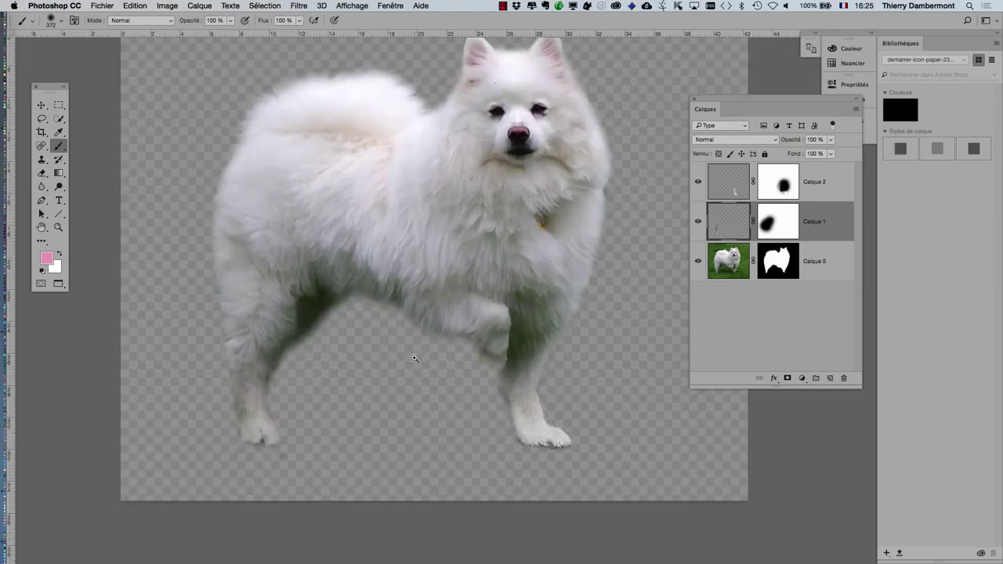
left_click(421, 362)
left_click(423, 360, "alt")
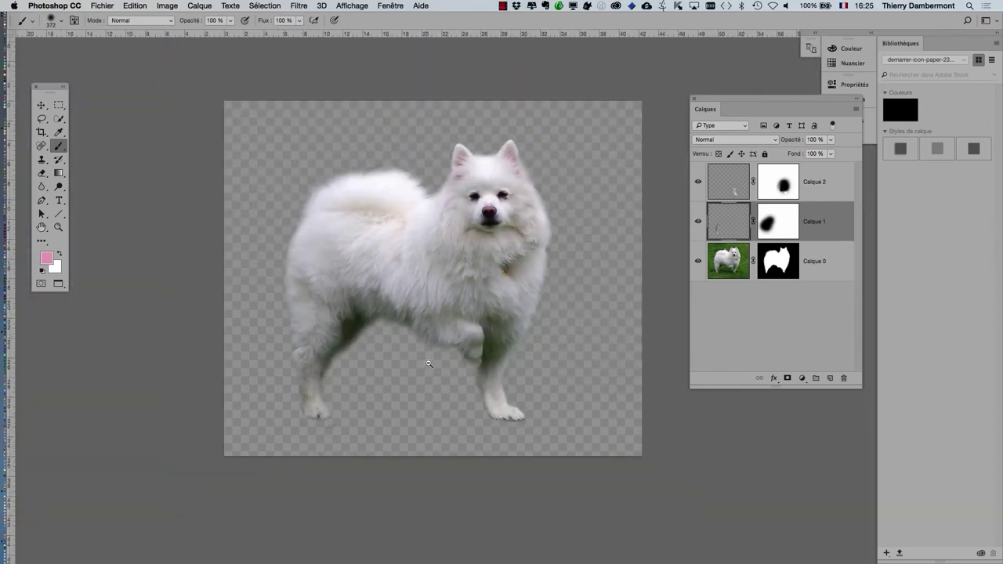
Save the document as American_Eskimo_Dog_6.psd
left_click(103, 4)
left_click(146, 116)
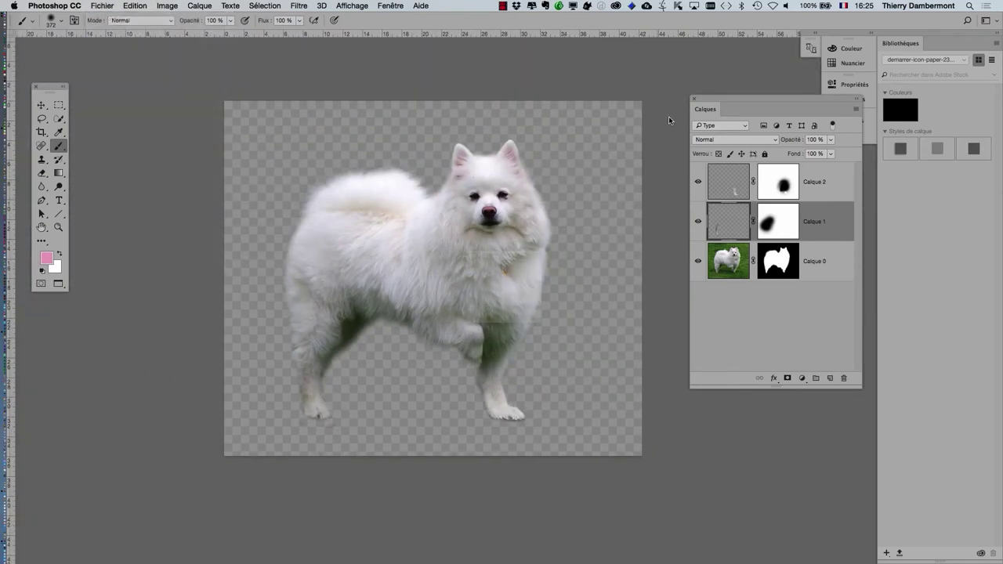
key("Right")
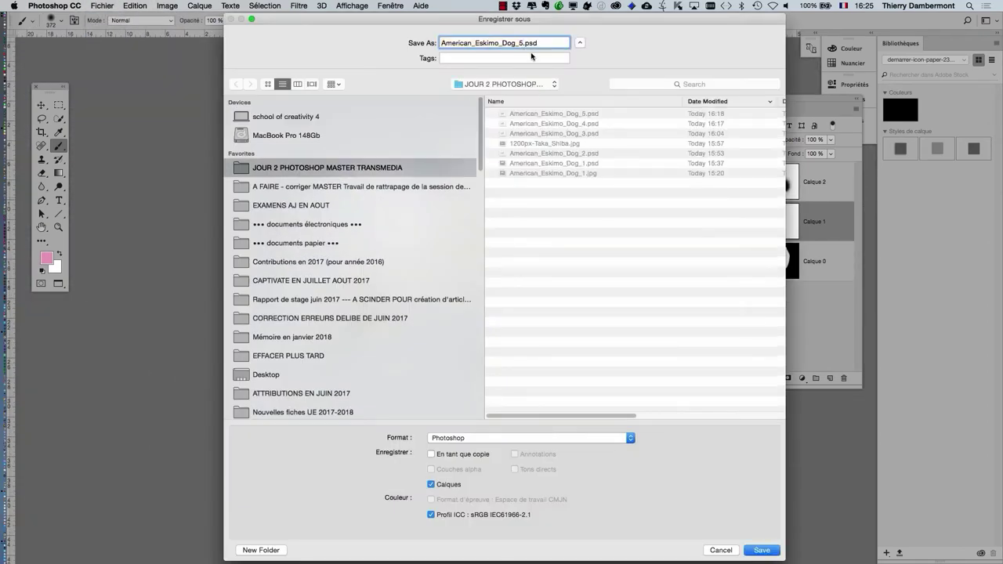
type("6")
left_click(758, 551)
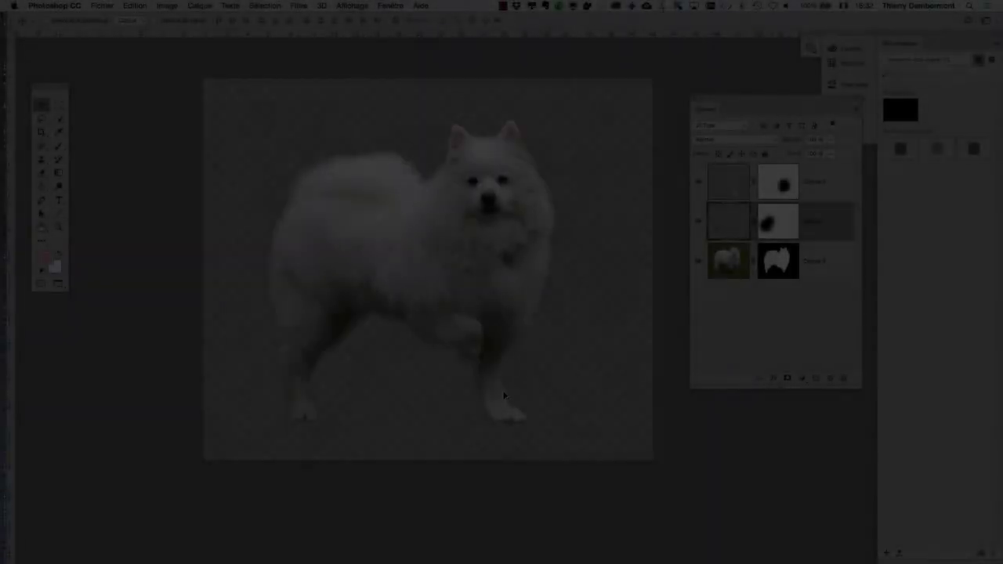
scroll(504, 398, "up", 5)
scroll(504, 392, "down", 3)
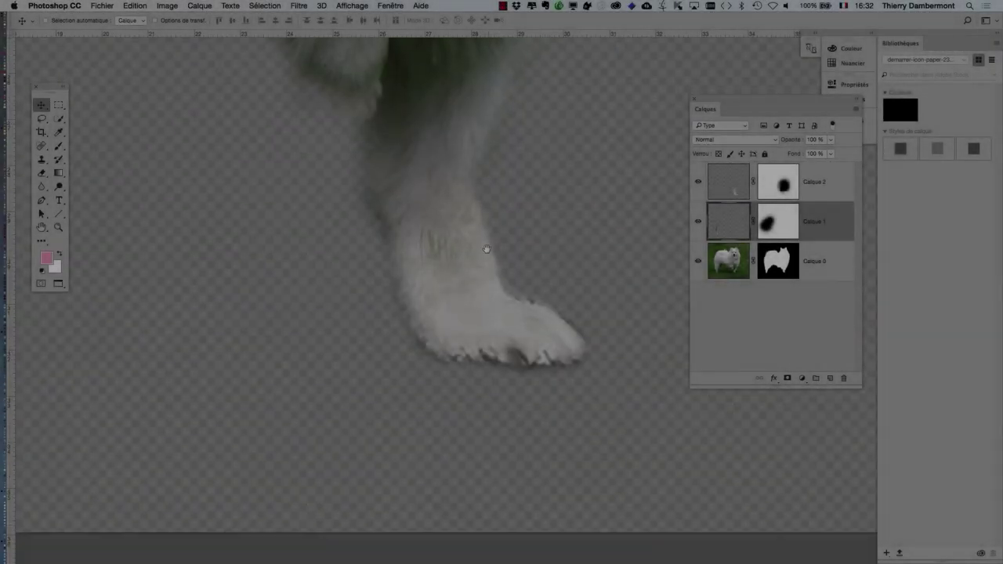
scroll(494, 353, "up", 4)
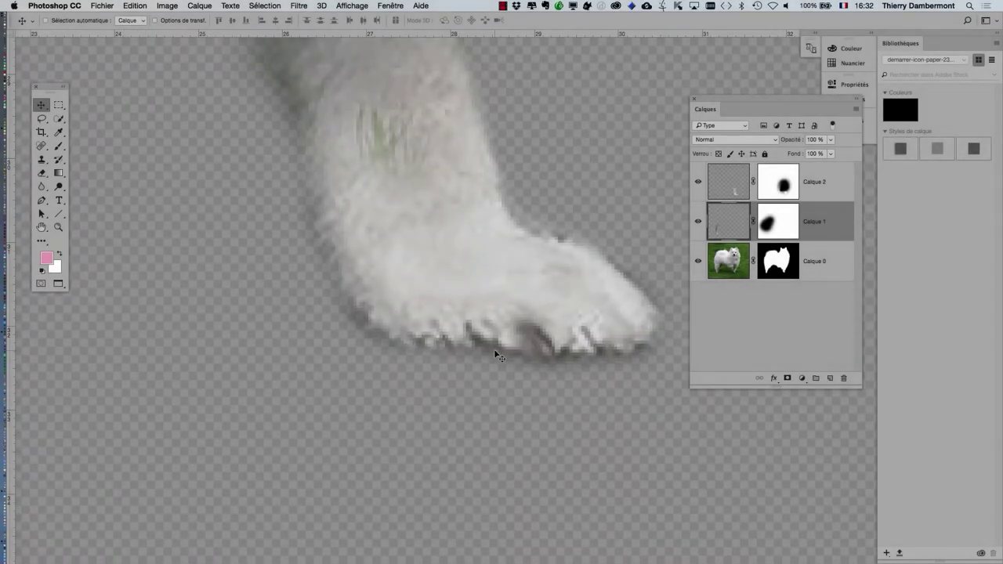
left_click(698, 182)
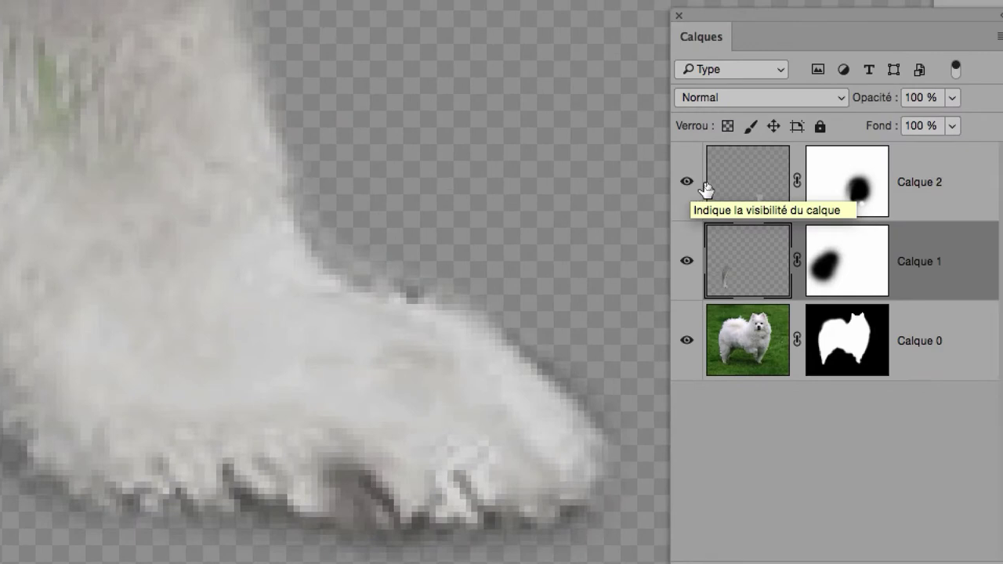
left_click(722, 178)
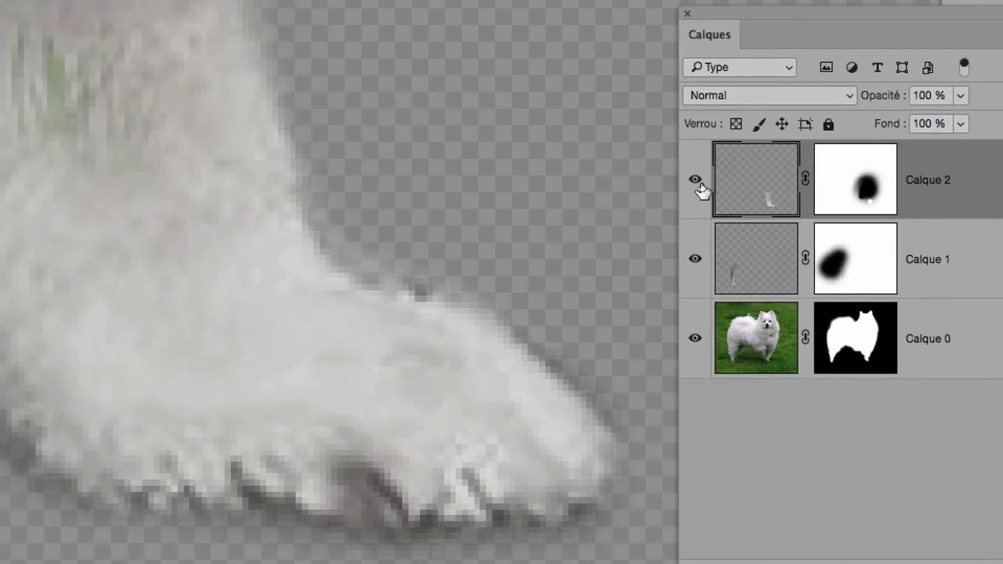
left_click(668, 192)
left_click(668, 192)
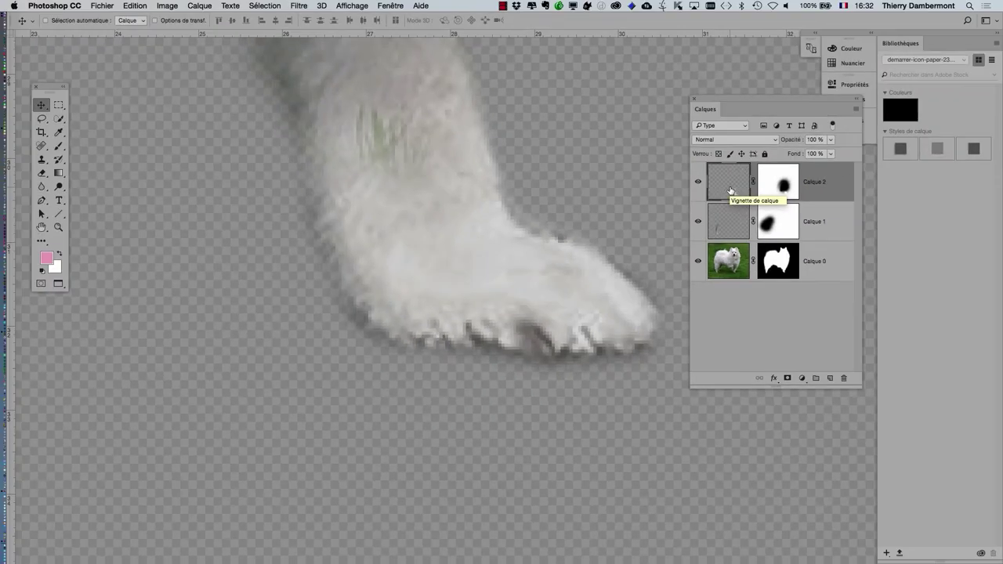
scroll(545, 231, "down", 2)
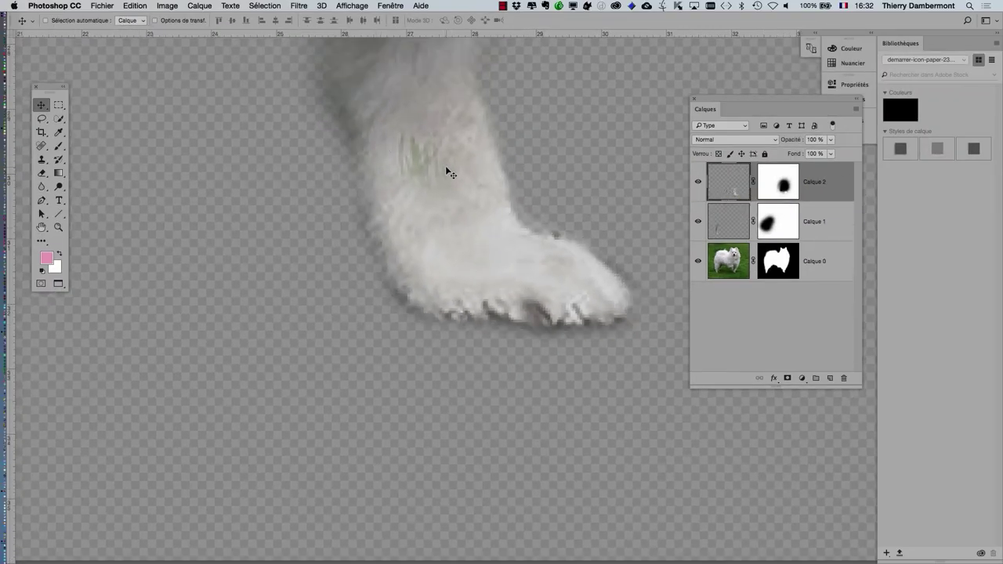
left_click(697, 182)
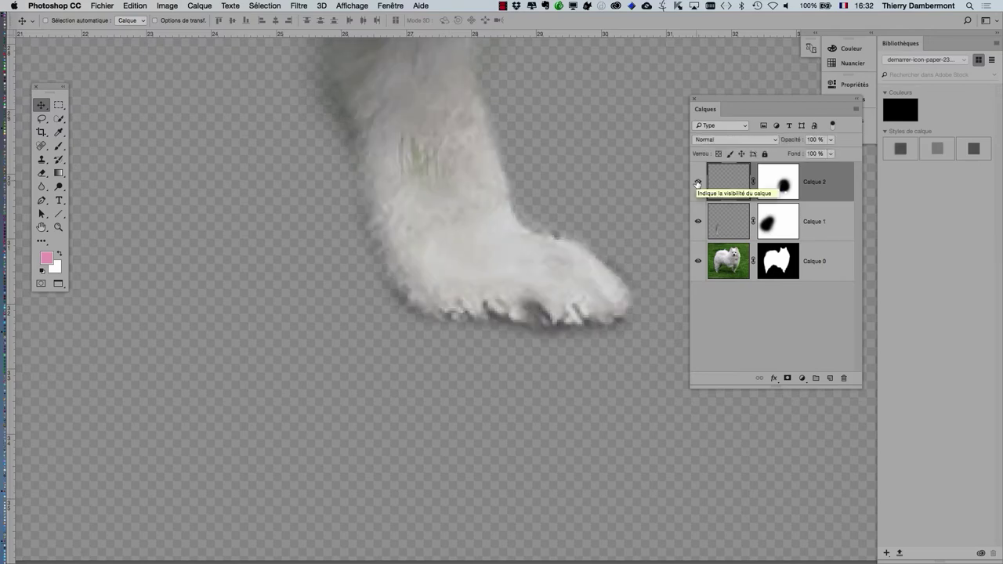
left_click(697, 183)
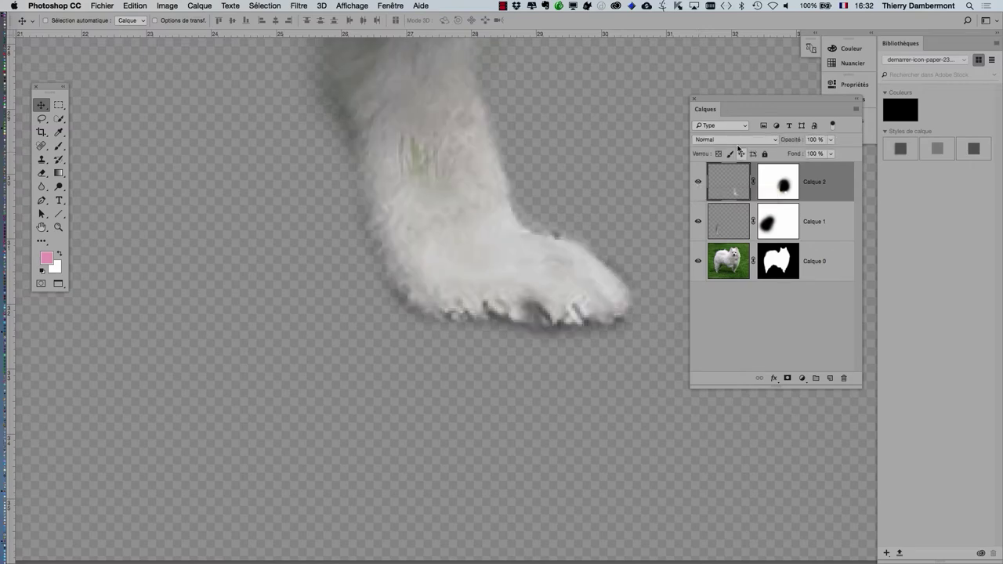
left_click_drag(747, 98, 736, 94)
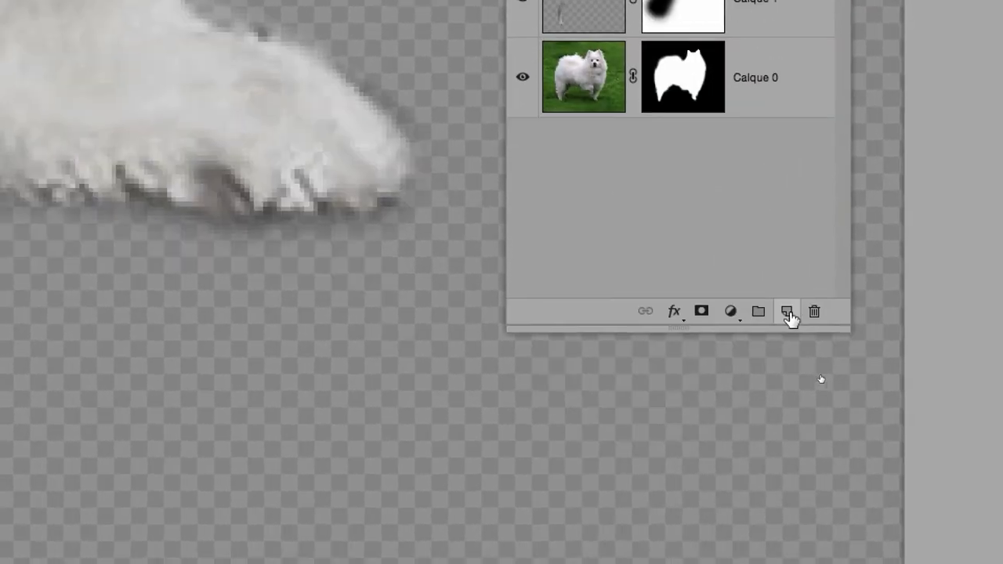
Add a new empty layer, Calque 3, on top and recentre the paw in view
left_click(788, 314)
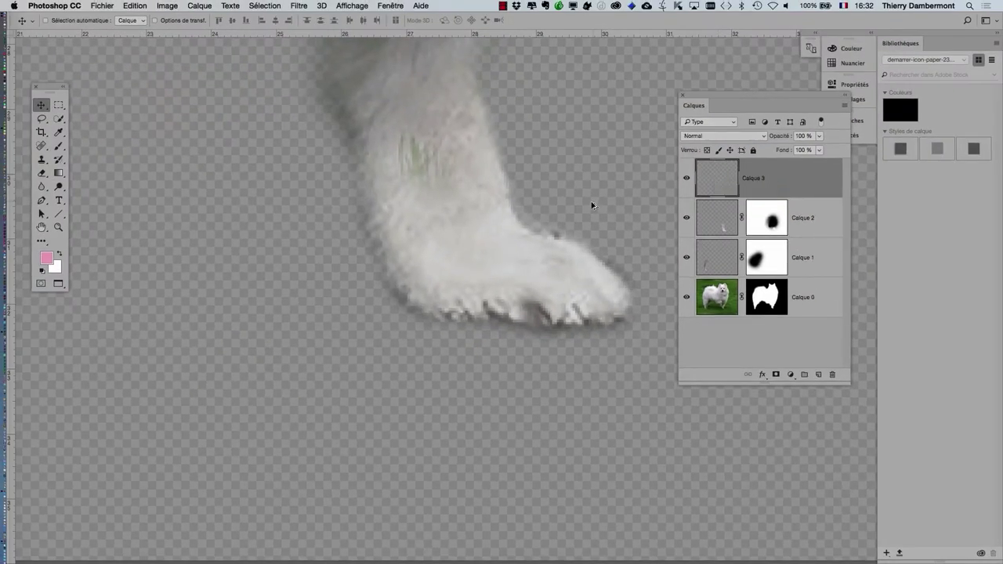
scroll(592, 206, "down", 2)
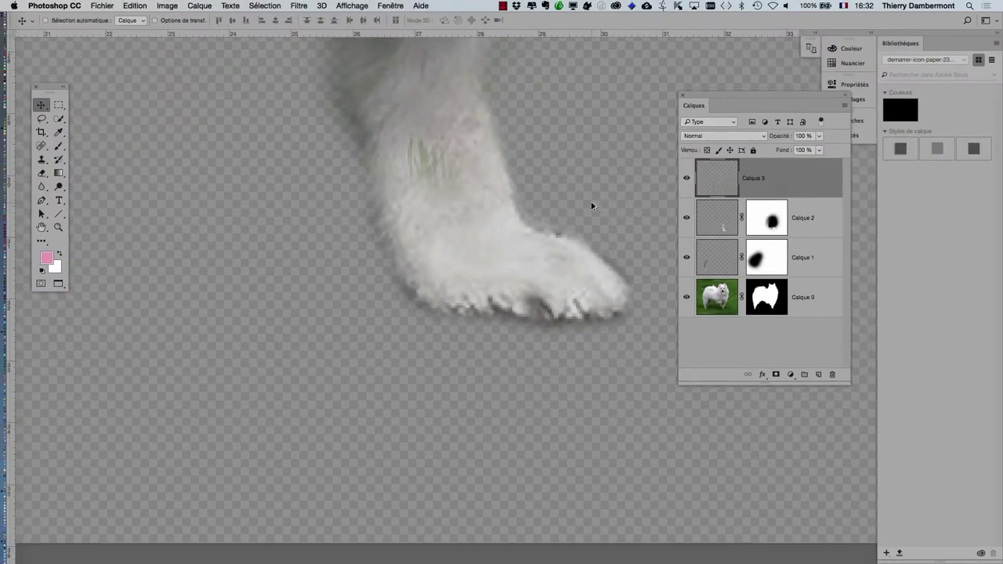
scroll(592, 206, "down", 1)
mouse_move(593, 156)
left_mouse_down()
mouse_move(540, 197)
mouse_move(559, 205)
left_mouse_up()
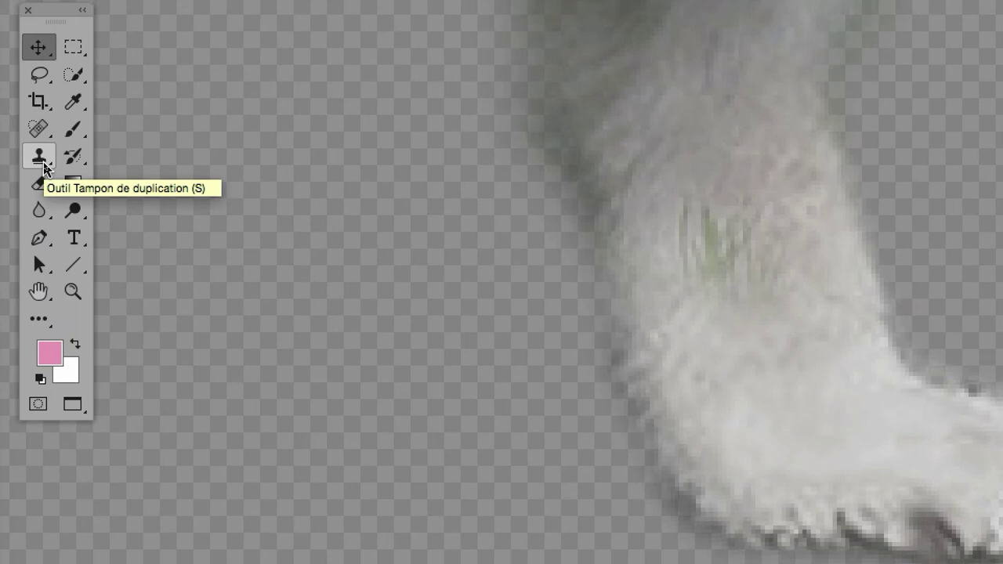
Choose the Clone Stamp tool with a 27 px brush
left_click(44, 163)
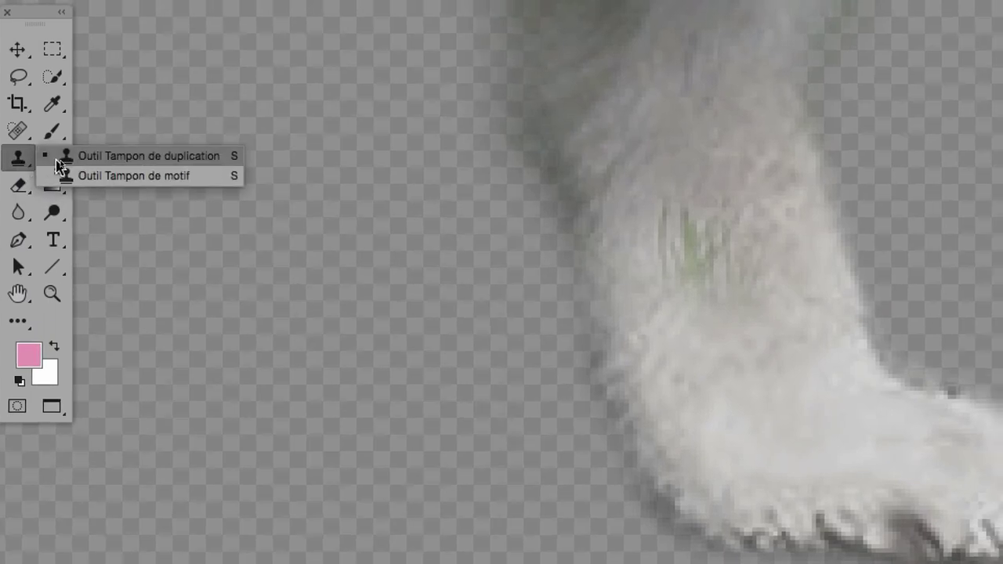
left_click(44, 164)
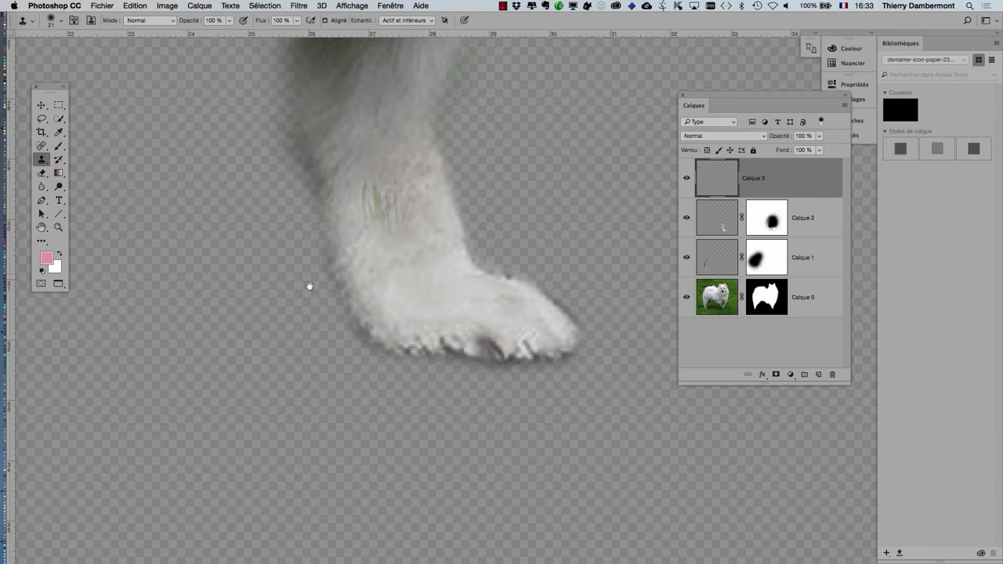
left_click_drag(310, 285, 307, 326)
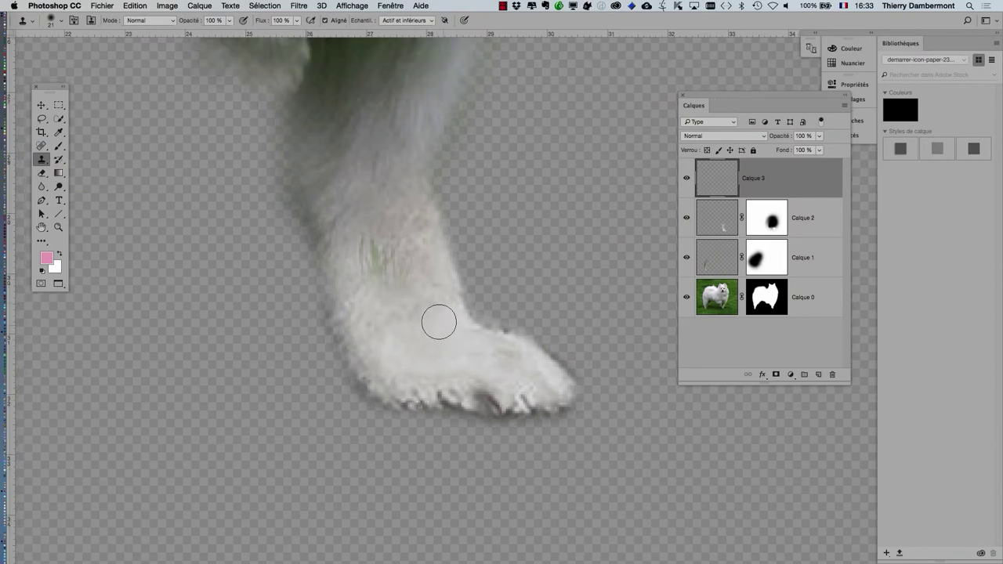
mouse_move(426, 321)
left_mouse_down()
mouse_move(433, 329)
mouse_move(425, 320)
left_mouse_up()
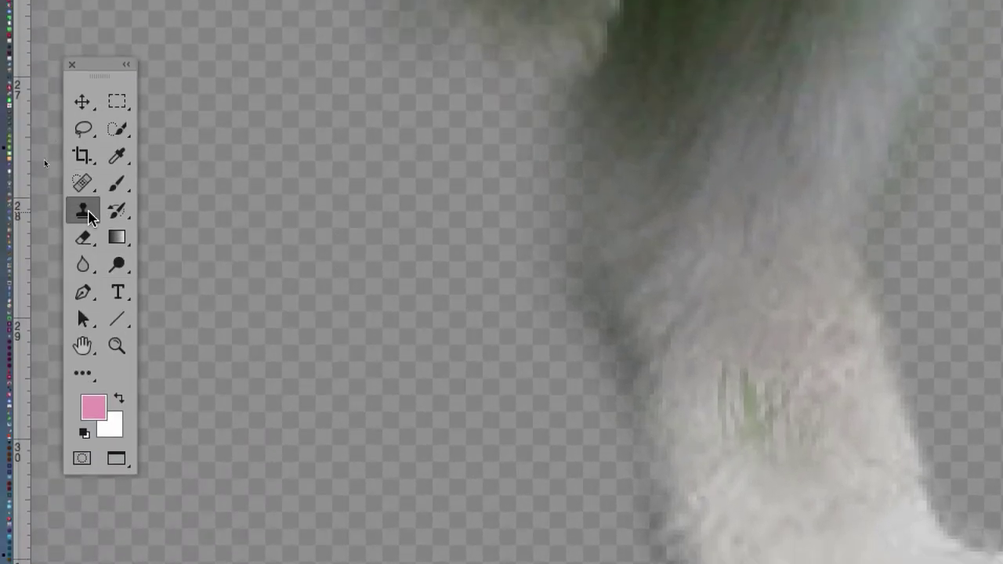
right_click(56, 210)
left_click(157, 209)
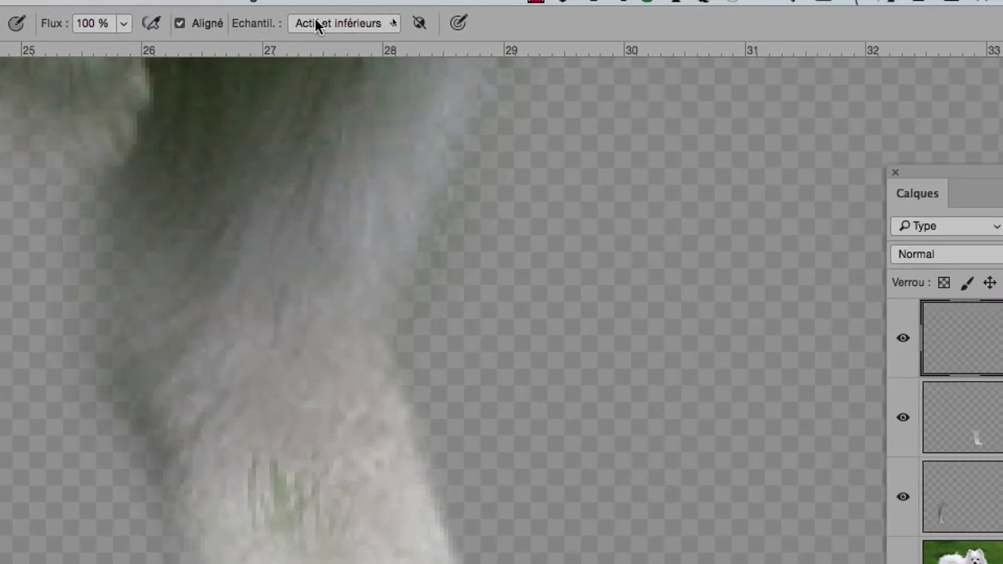
Set the Clone Stamp's Echantil. sampling option to Tous les calques
left_click(697, 22)
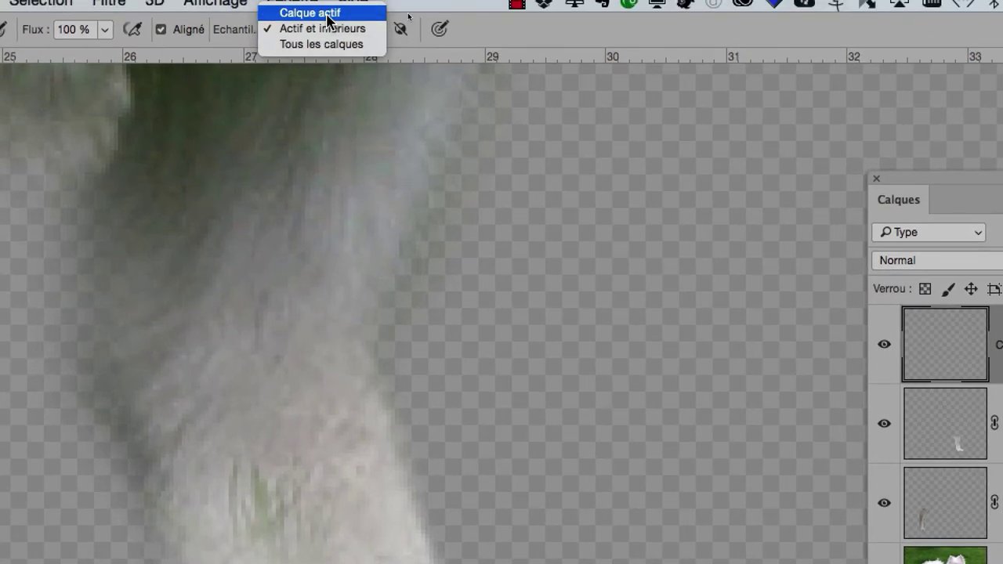
left_click(318, 5)
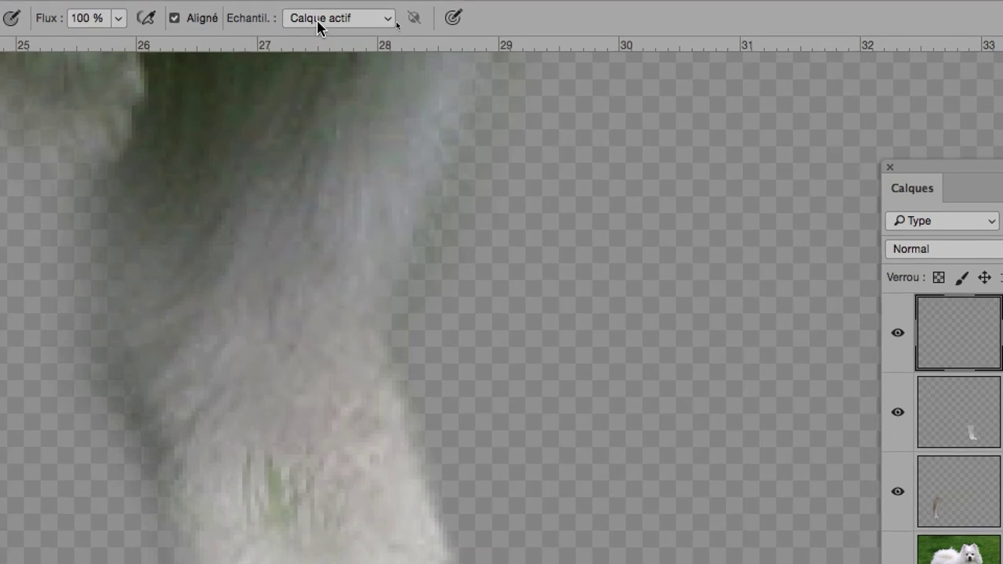
left_click(319, 23)
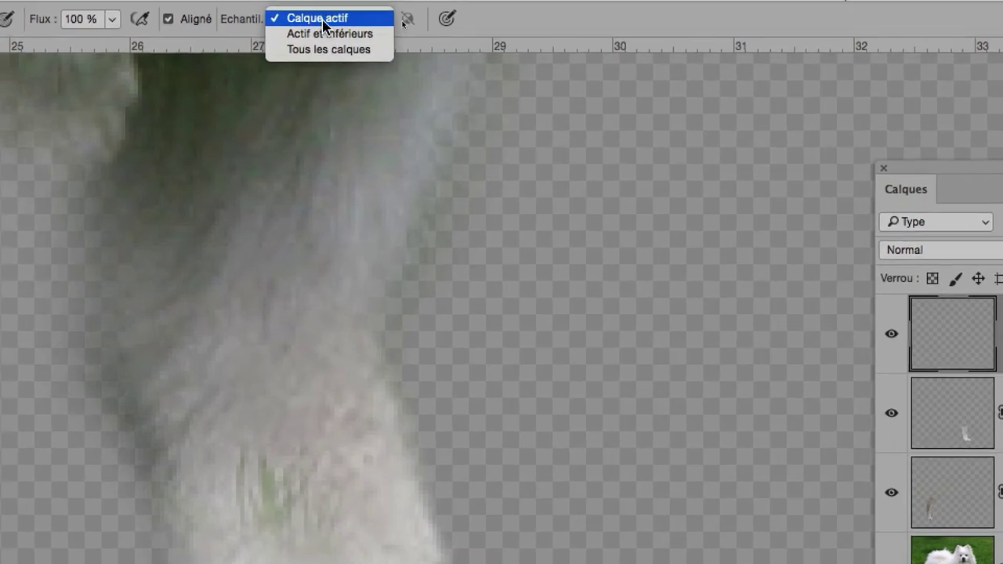
left_click(323, 19)
left_click(324, 23)
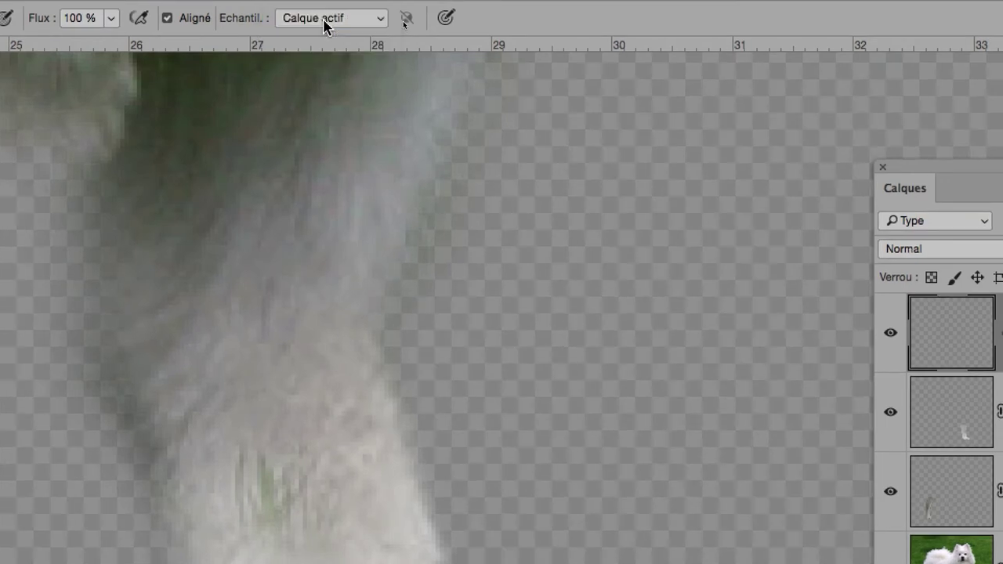
left_click(324, 23)
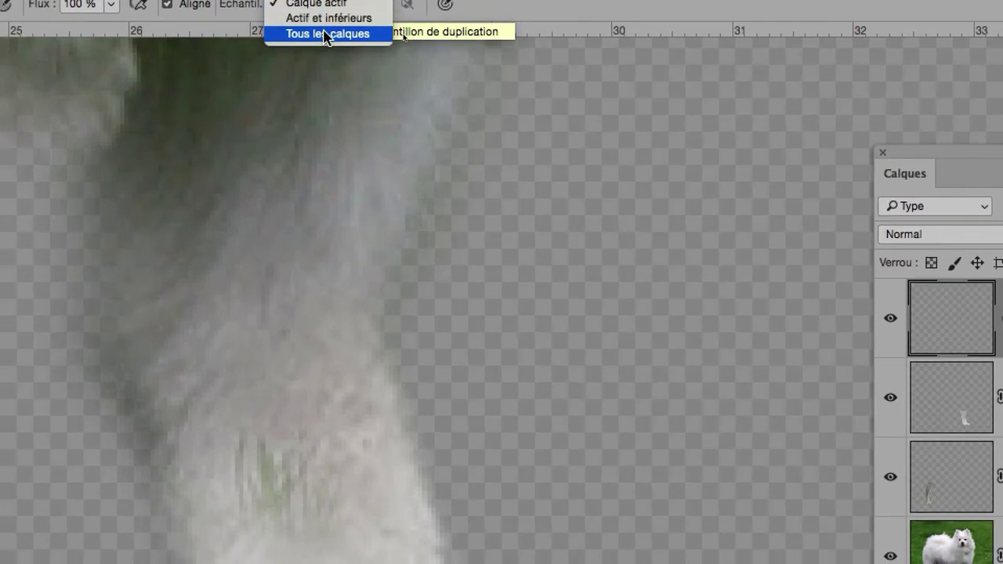
left_click(324, 33)
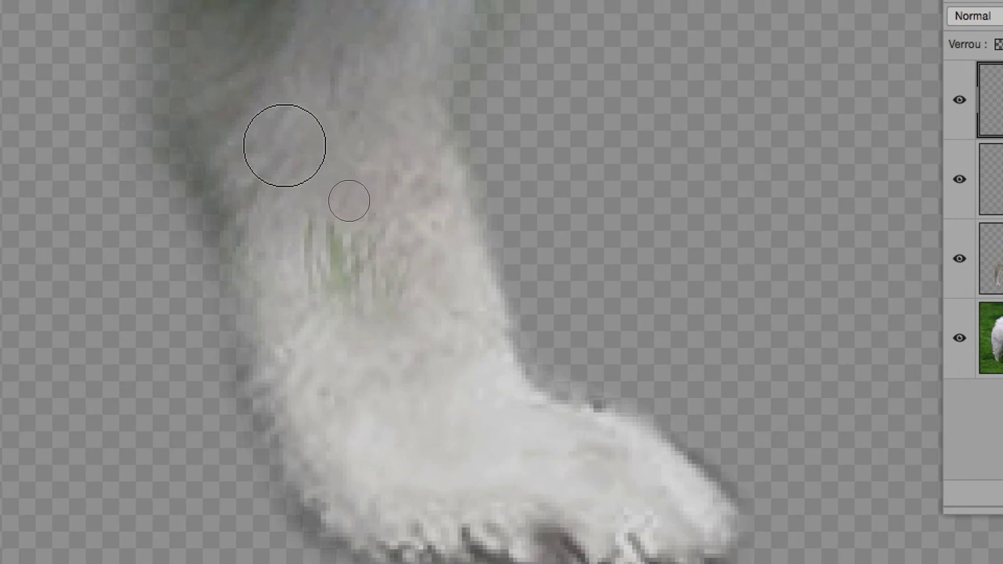
Clone fur onto Calque 3, hiding Calques 0–2 to check it, then showing them again
key("alt")
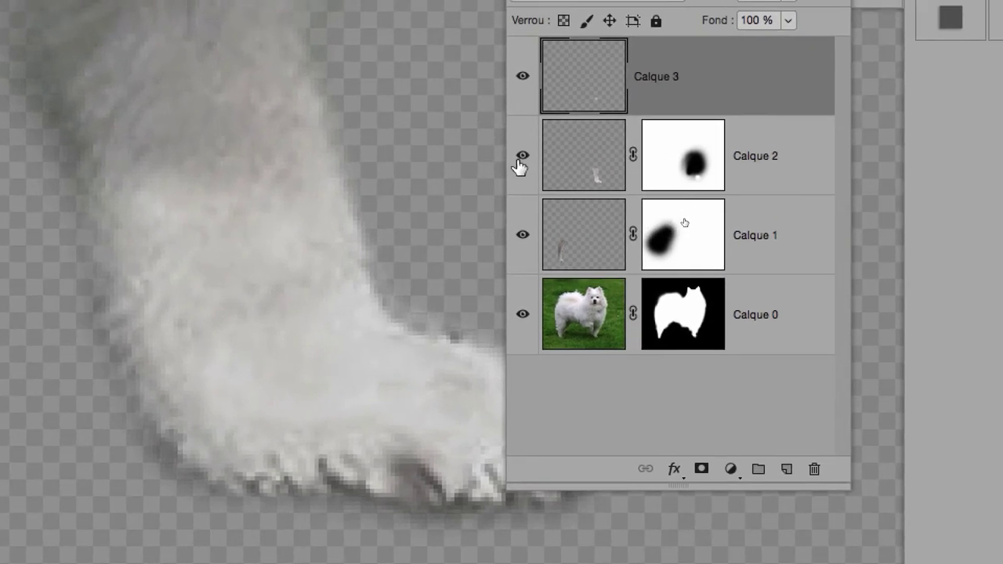
left_click(532, 158)
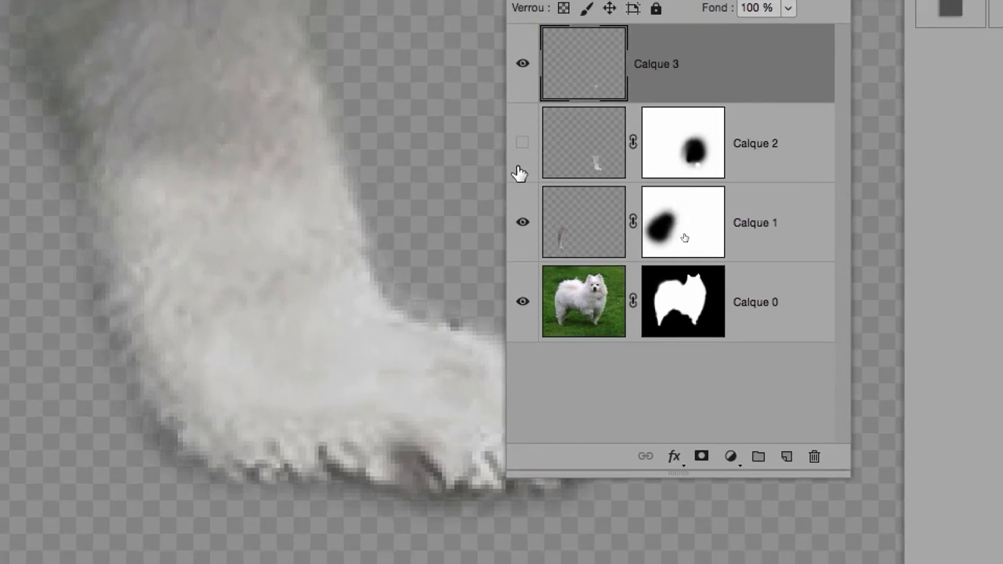
left_click(532, 237)
left_click(519, 216)
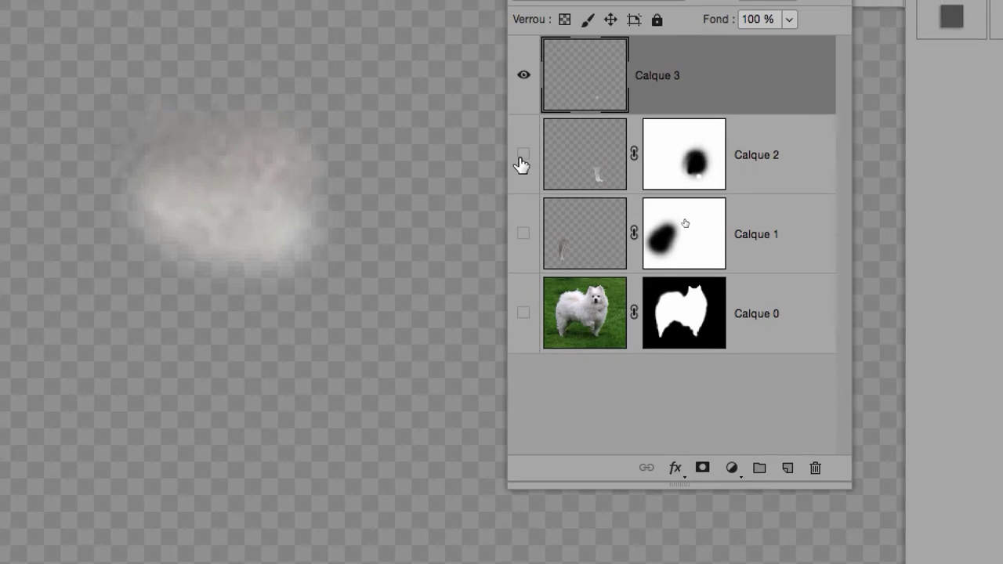
left_click(603, 136)
left_click(603, 216)
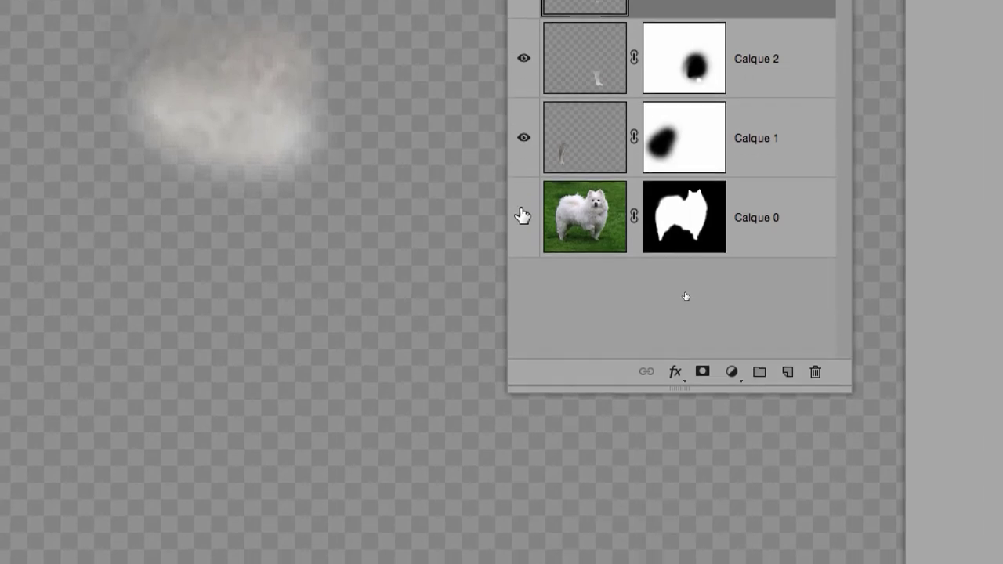
left_click(521, 215)
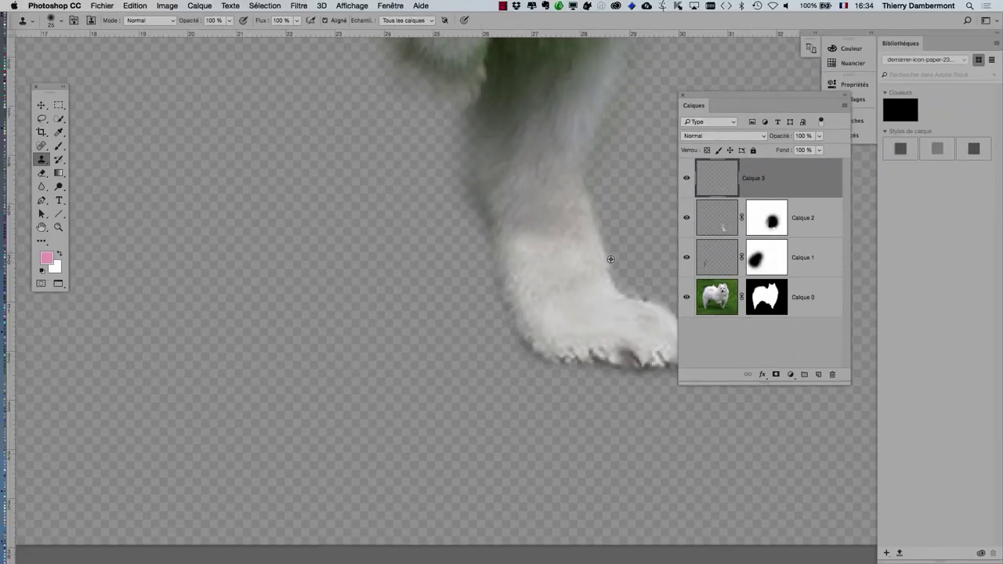
Set the soft cloning brush to 43 px at 51 % opacity
scroll(610, 258, "down", 2)
scroll(611, 259, "down", 1)
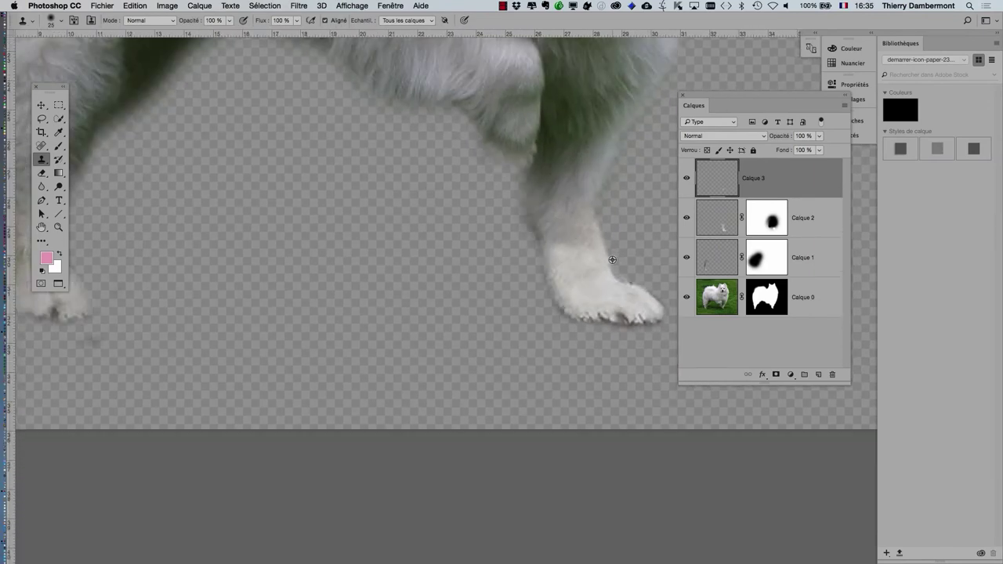
scroll(548, 274, "up", 1)
scroll(526, 284, "up", 2)
scroll(515, 275, "up", 1)
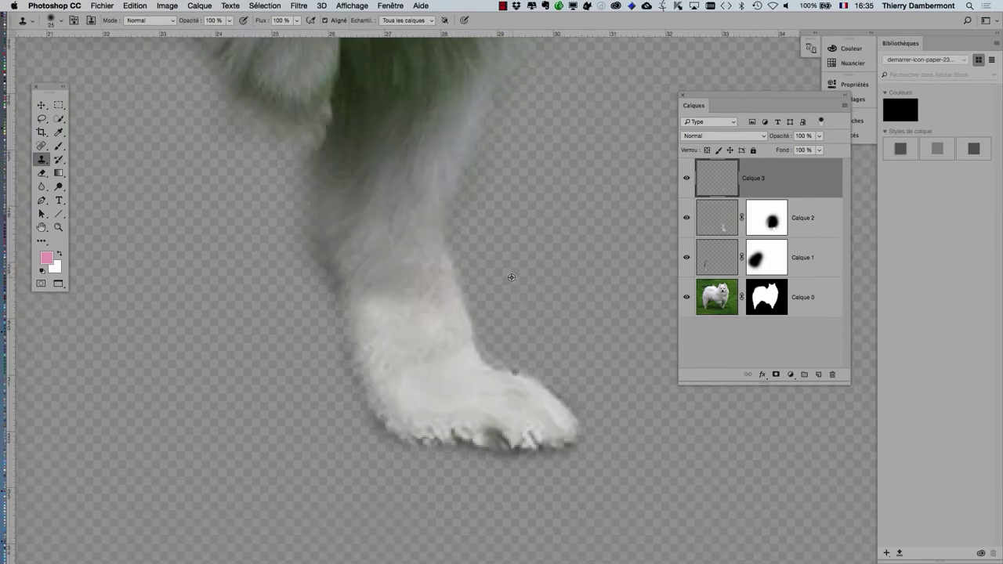
left_click_drag(417, 264, 437, 268)
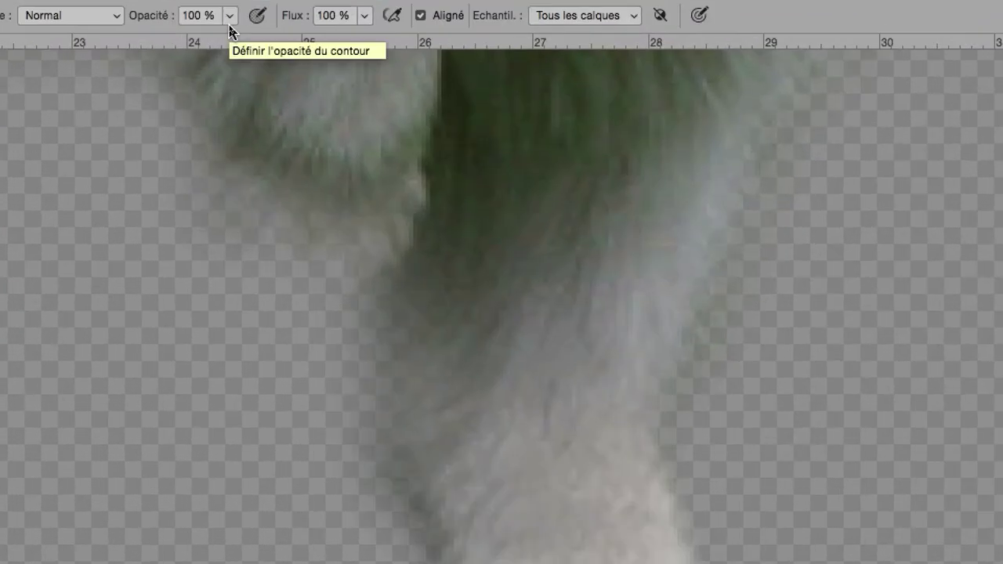
left_click(230, 15)
left_click(213, 31)
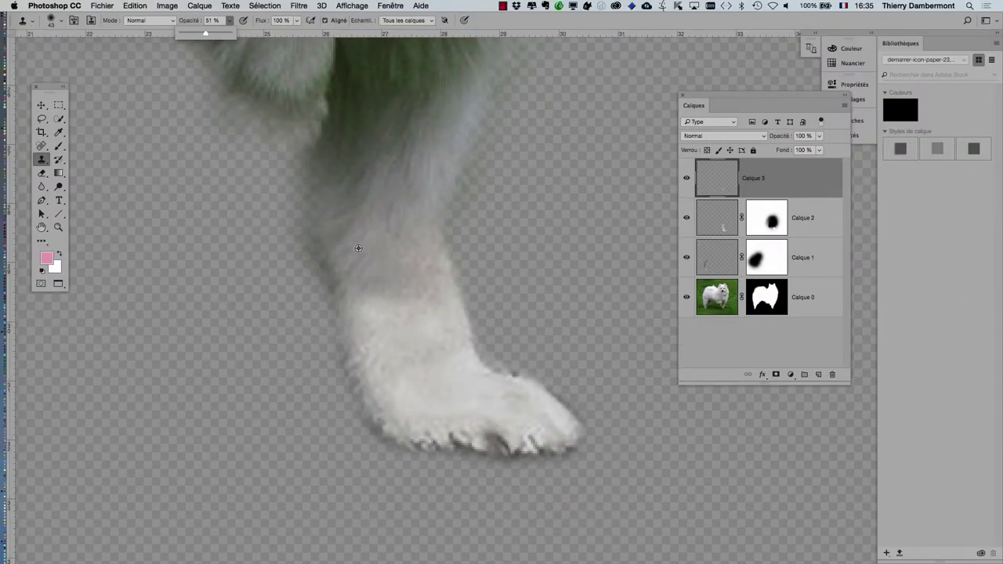
Sample a fresh clone source on the paw fur and zoom onto the other front paw
scroll(359, 249, "up", 2)
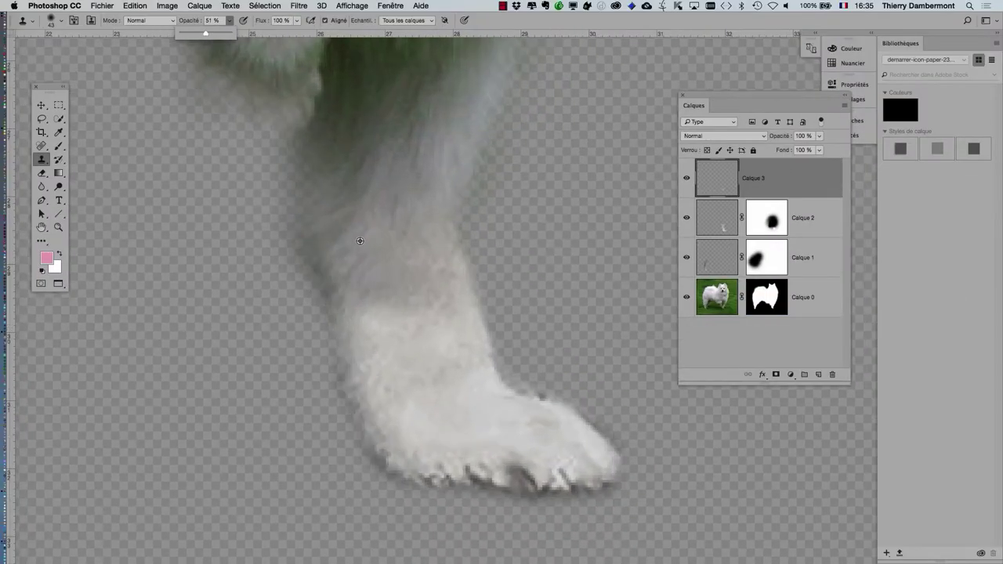
left_click(360, 240, "alt")
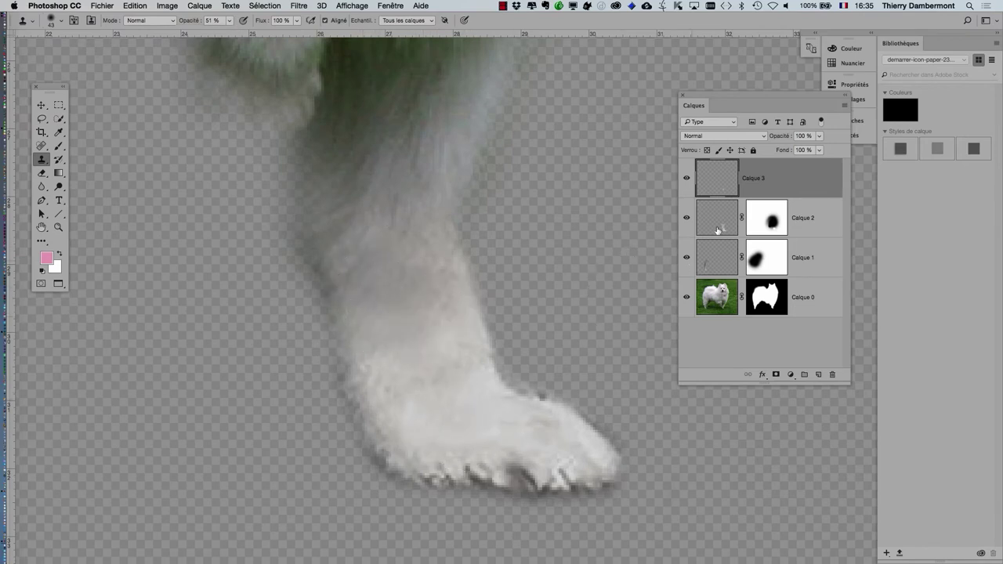
left_click(687, 179)
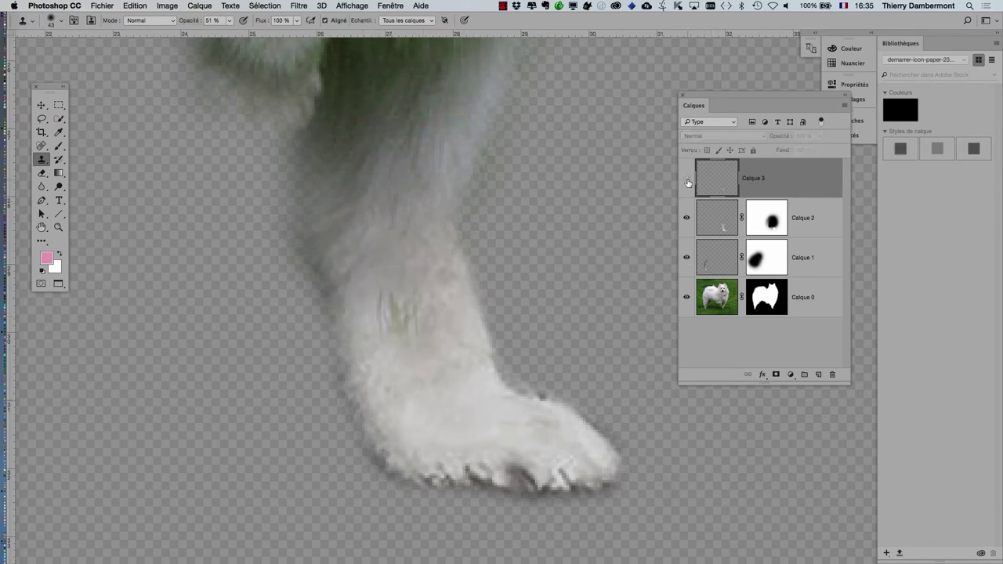
left_click(494, 313, "alt+super")
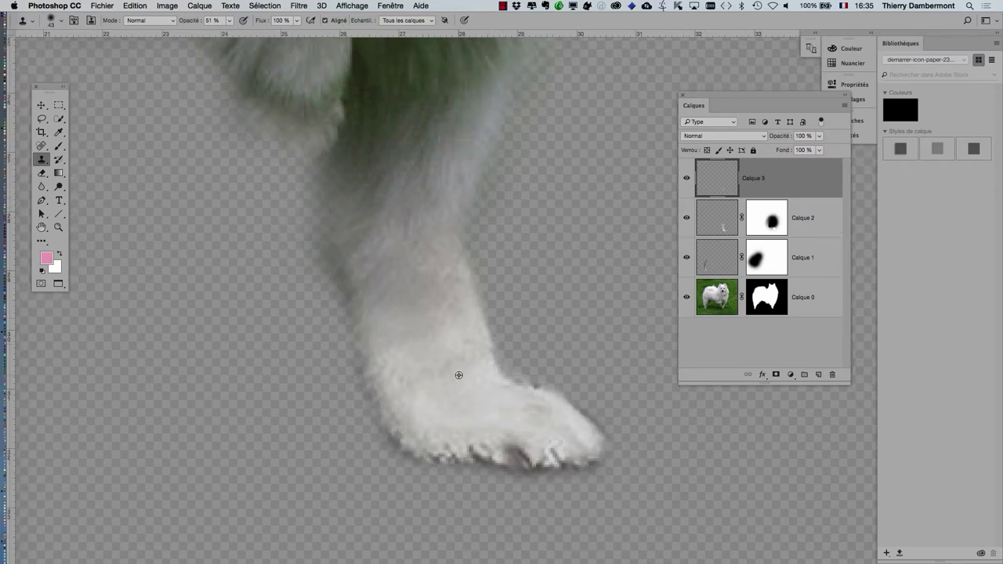
left_click(495, 324, "alt+super")
left_click(502, 366, "alt+super")
left_click(501, 363, "alt+super")
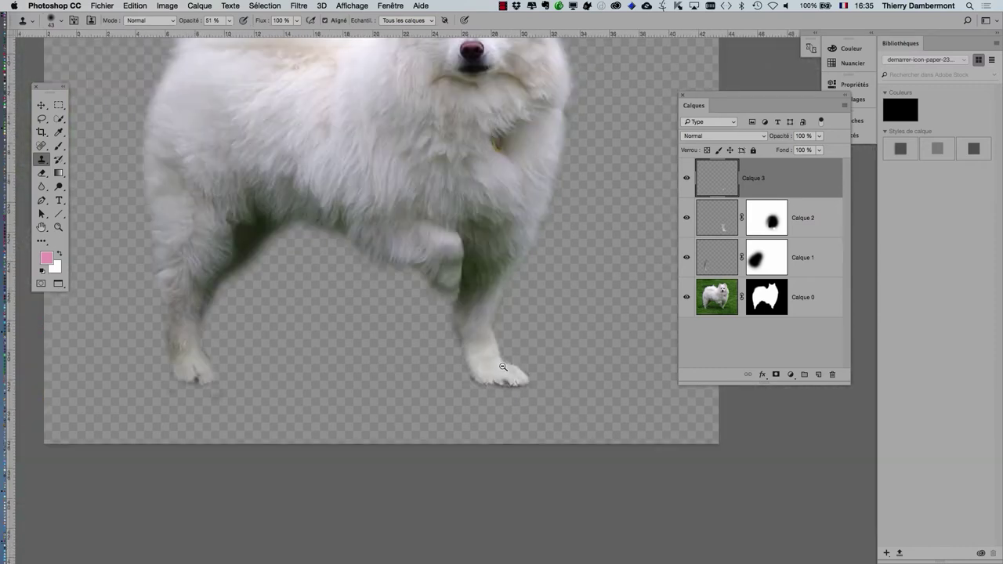
left_click(195, 365, "super")
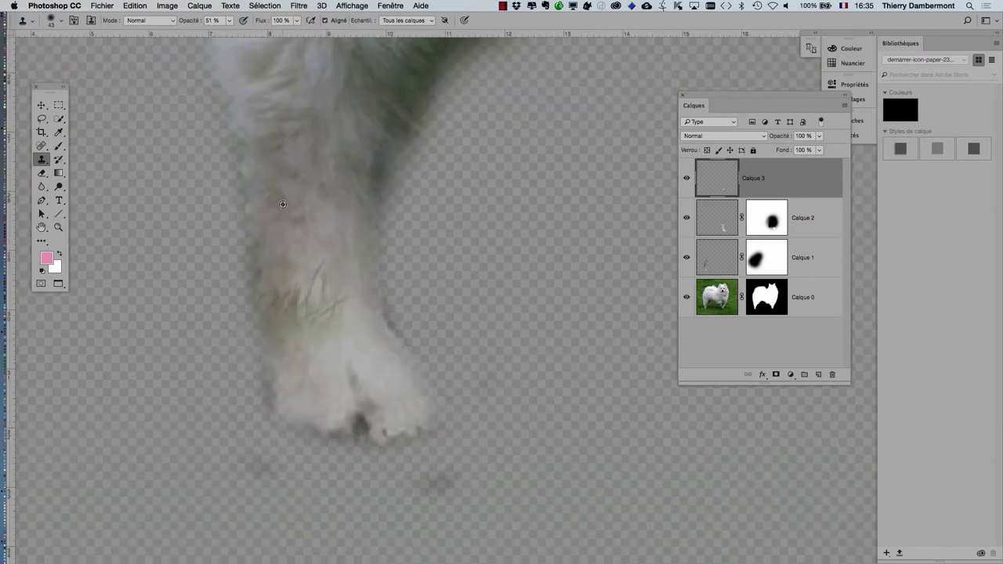
Clone fur over the other leg's grass strands with a 30 px brush at 100% opacity
left_click_drag(285, 207, 282, 211)
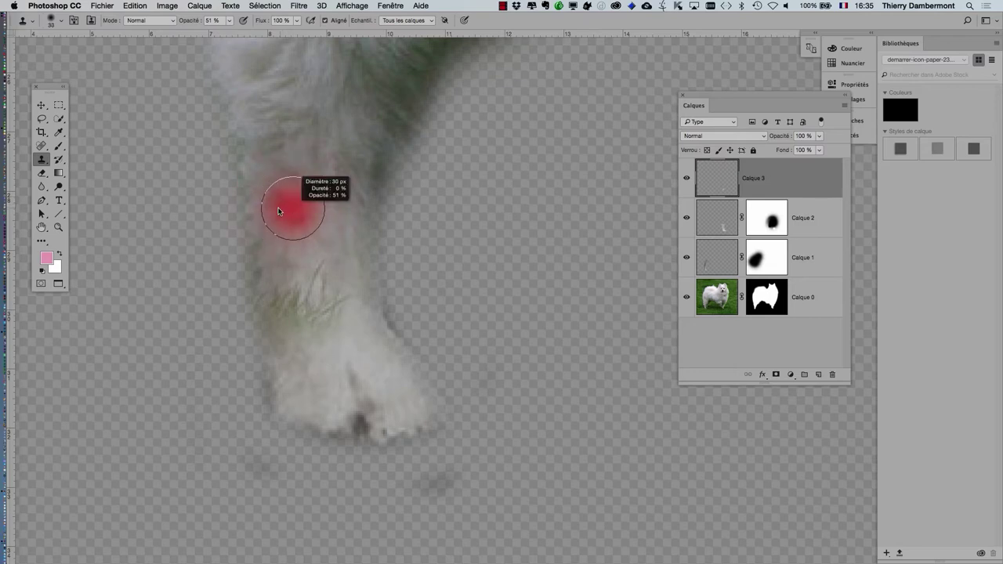
left_click(230, 22)
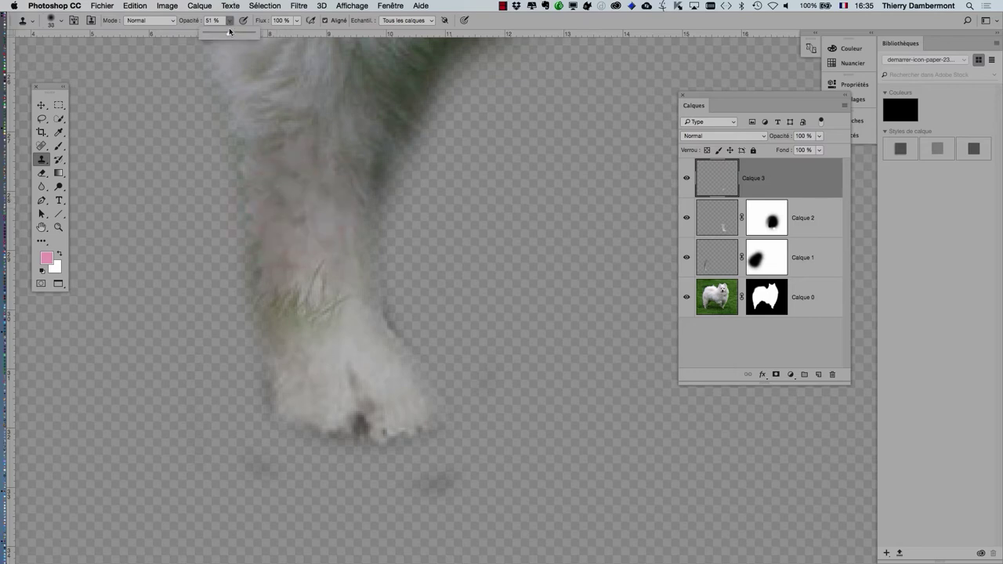
left_click(281, 197)
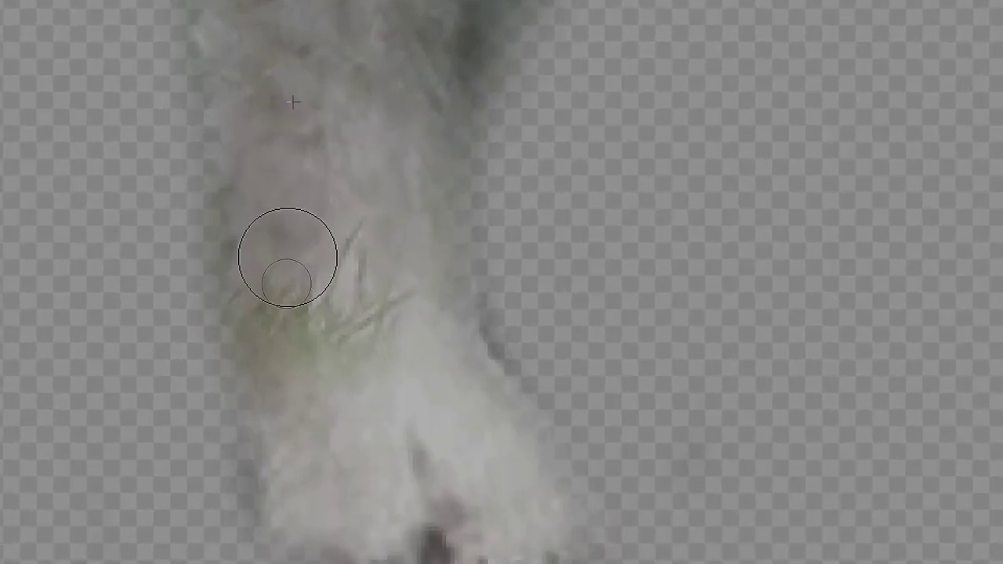
left_click_drag(287, 258, 316, 261)
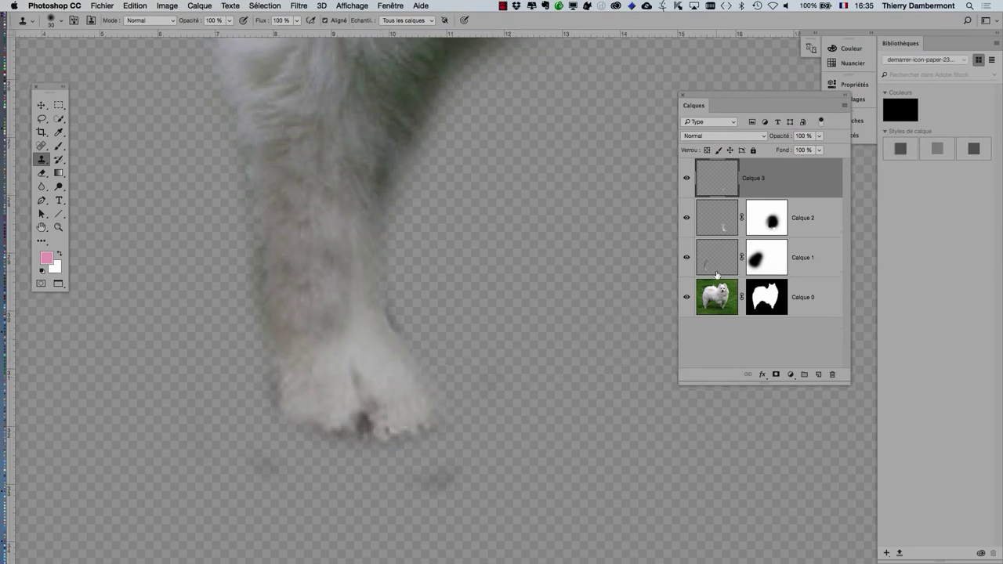
left_click(772, 225)
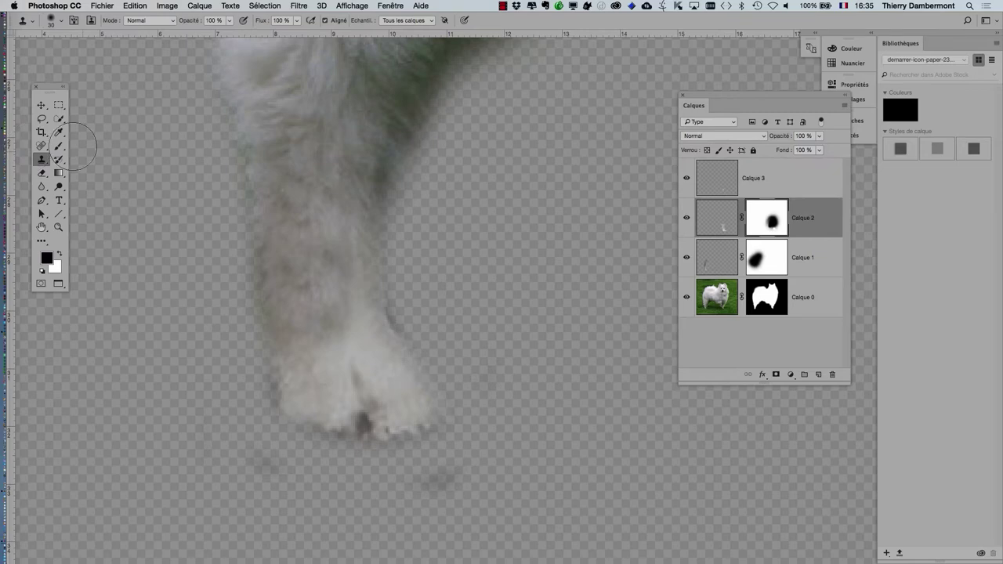
With a soft black brush, mask out the grey smudge below the paw on Calque 1's mask
left_click(59, 146)
mouse_move(385, 335)
left_mouse_down()
mouse_move(294, 335)
mouse_move(87, 392)
left_mouse_up()
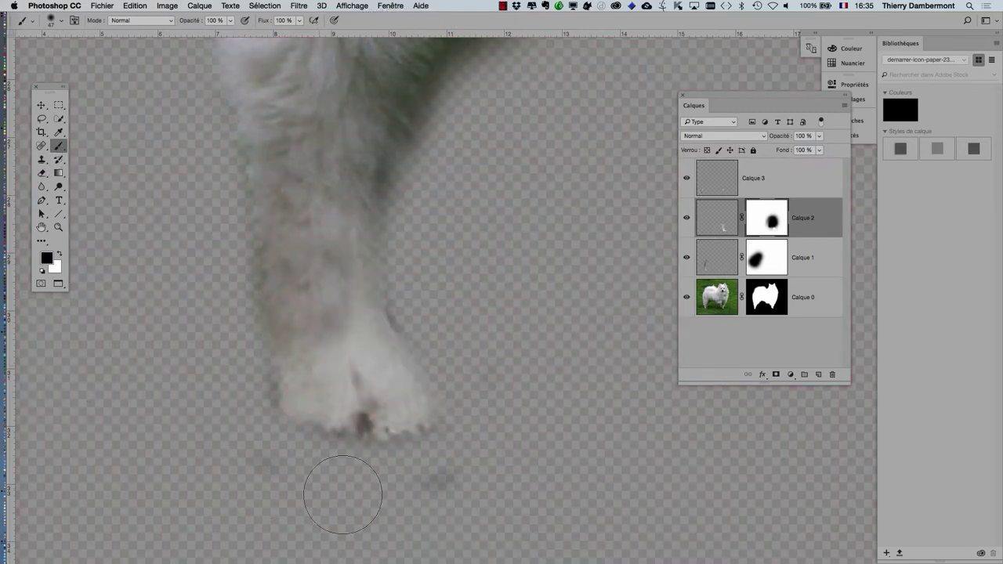
left_click(689, 301)
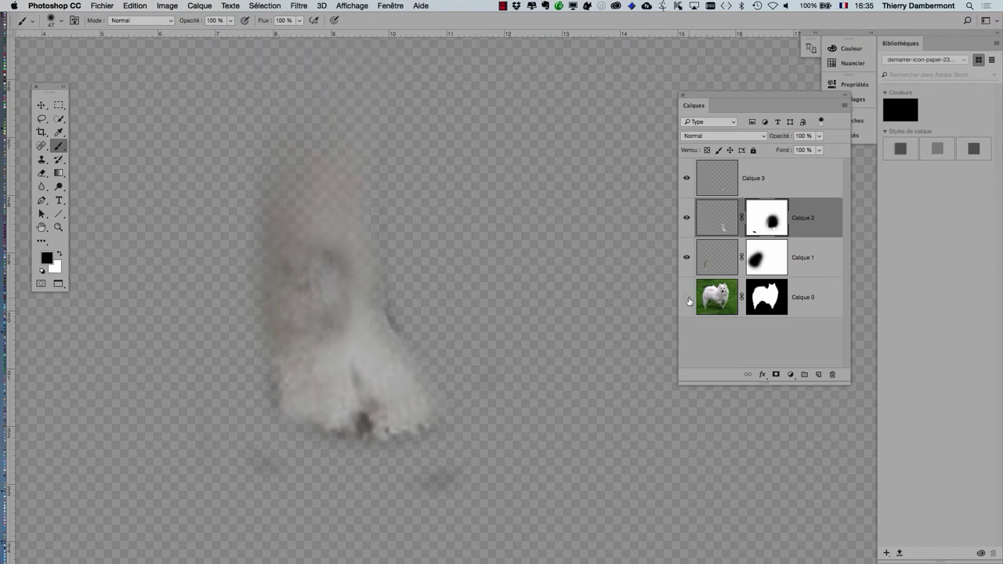
left_click(686, 223)
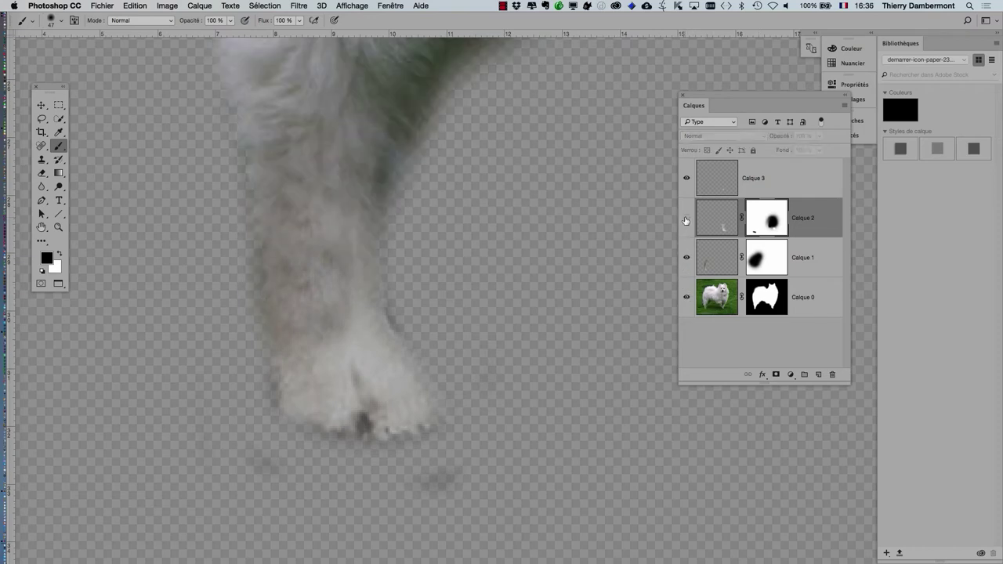
left_click(687, 255)
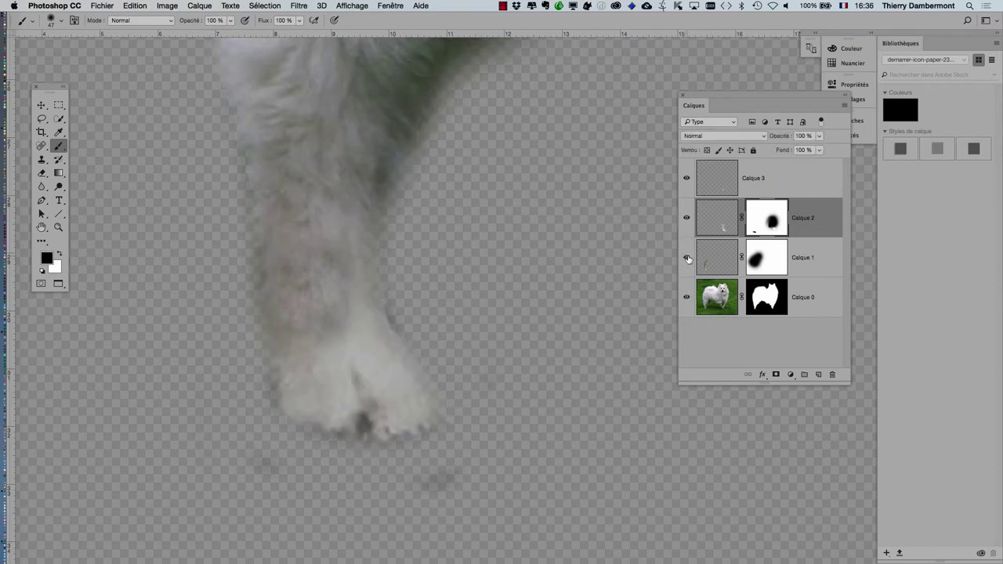
left_click(760, 259)
left_click(439, 480)
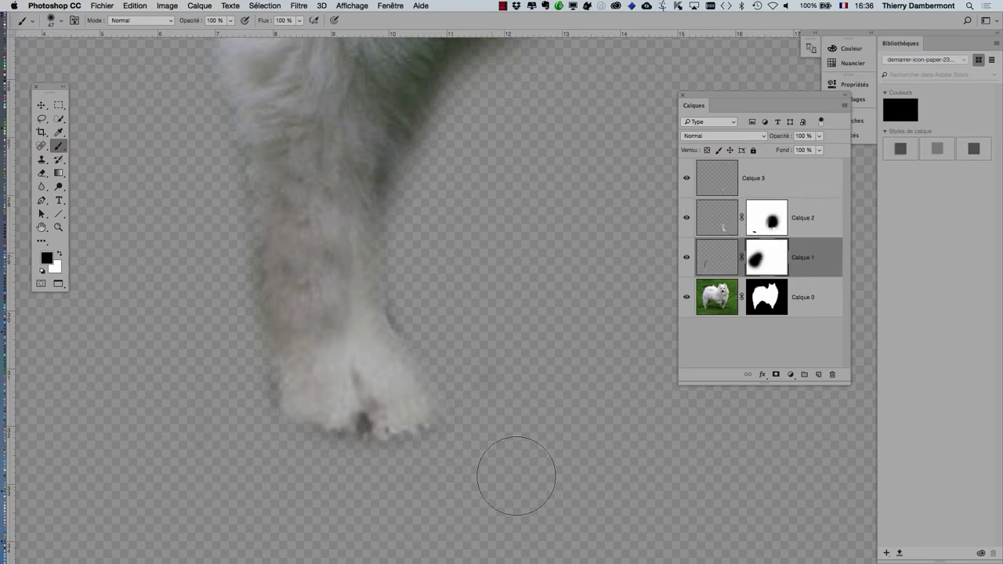
Zoom the view, then bring up the Save As dialog for the document
scroll(473, 431, "down", 2)
scroll(501, 430, "down", 3)
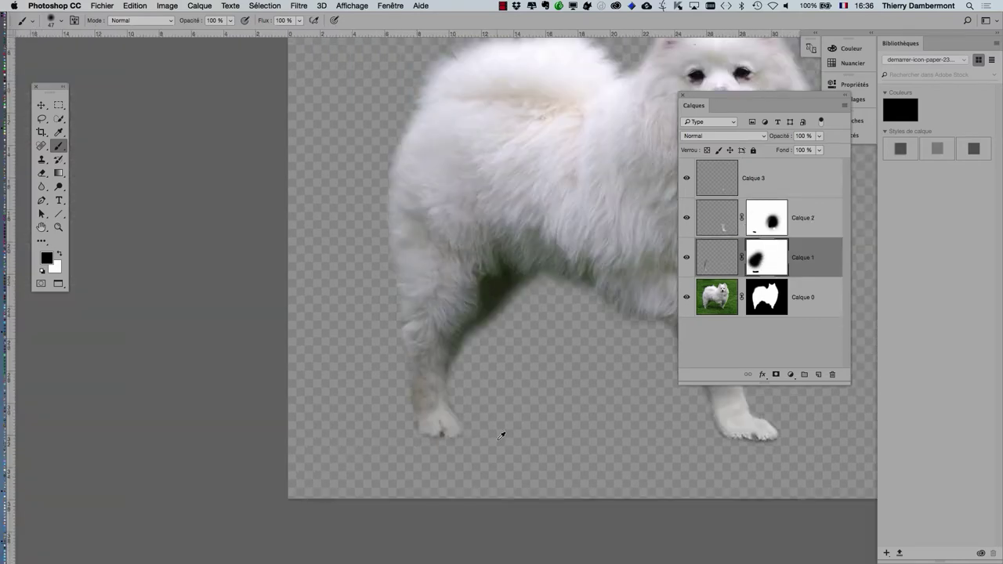
scroll(470, 427, "down", 2)
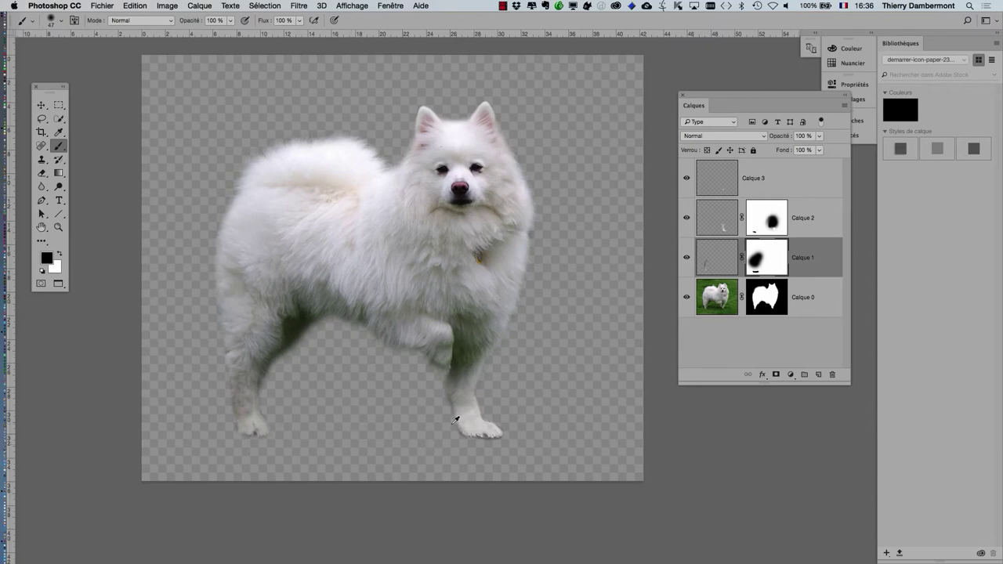
scroll(459, 415, "up", 3)
scroll(455, 427, "down", 2)
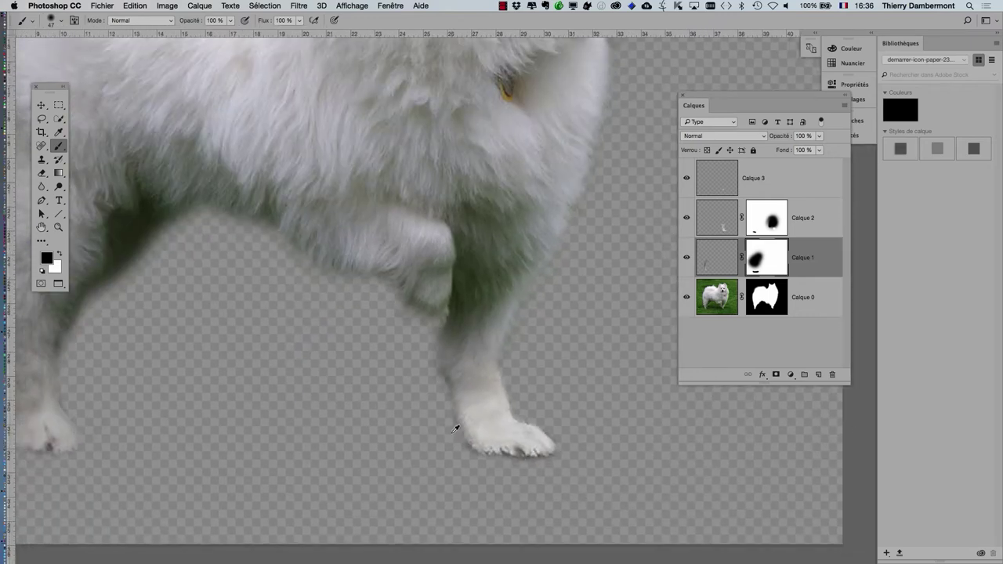
scroll(453, 423, "down", 2)
scroll(452, 423, "down", 2)
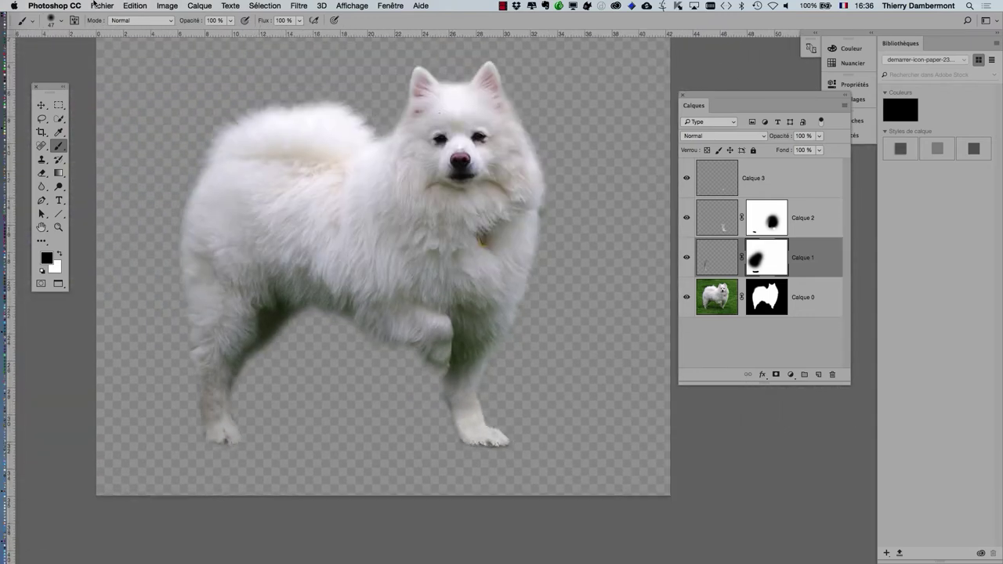
left_click(95, 5)
left_click(144, 116)
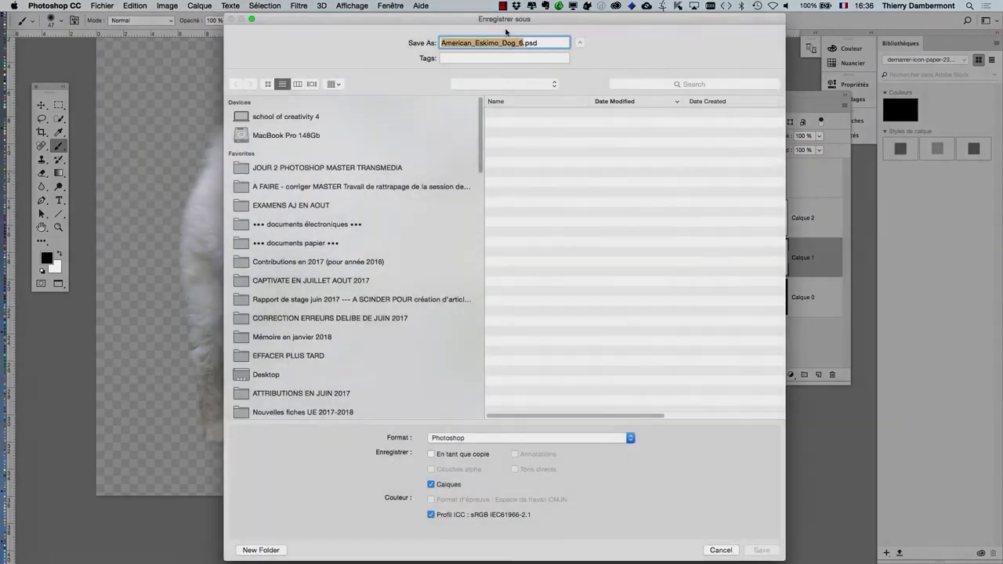
Remove the trailing 6 so the file is named American_Eskimo_Dog_.psd and saved with layers
key("Right")
key("BackSpace")
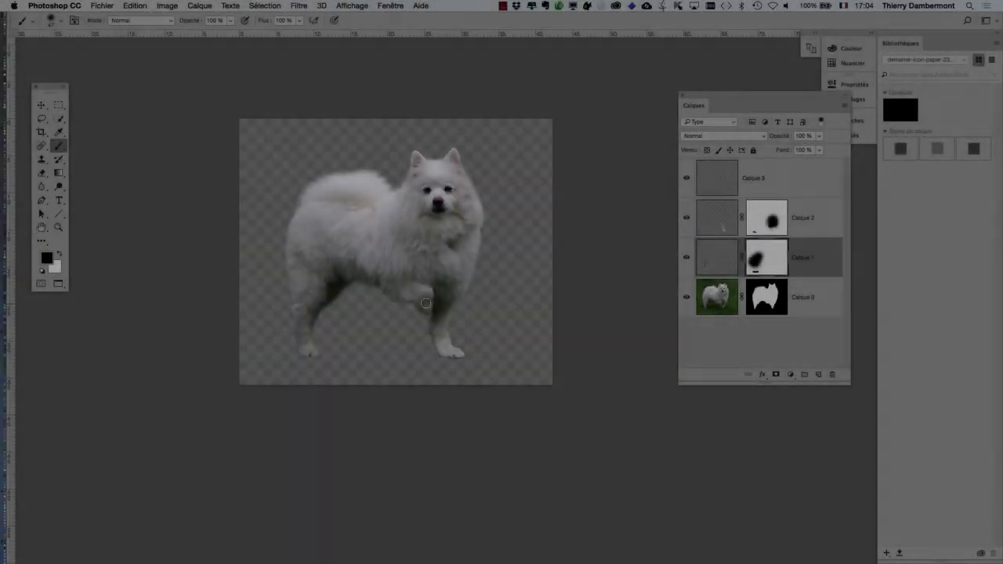
Recentre and zoom out on the dog, then shift the Tools panel away from the left edge
left_click_drag(412, 289, 385, 303)
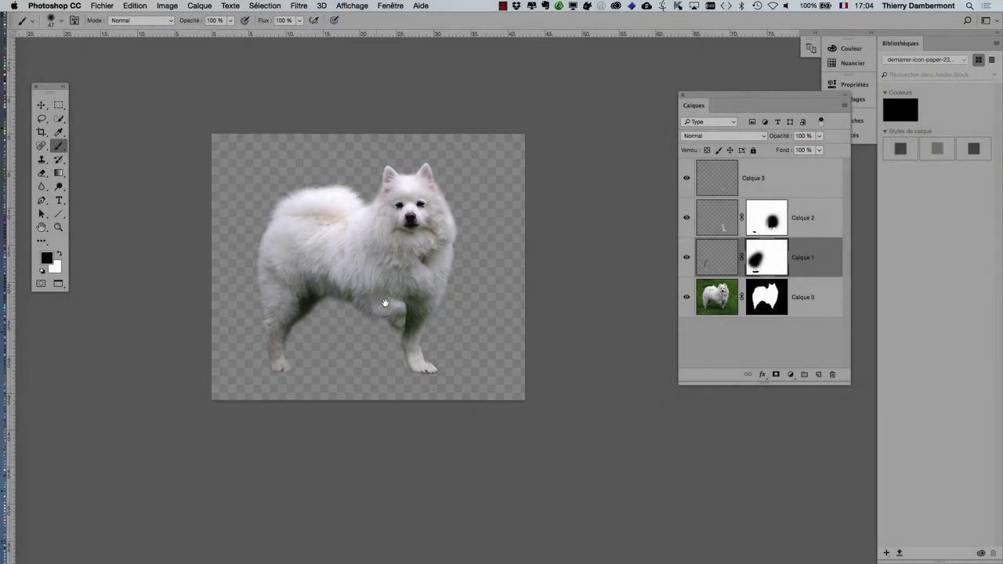
scroll(385, 287, "down", 1)
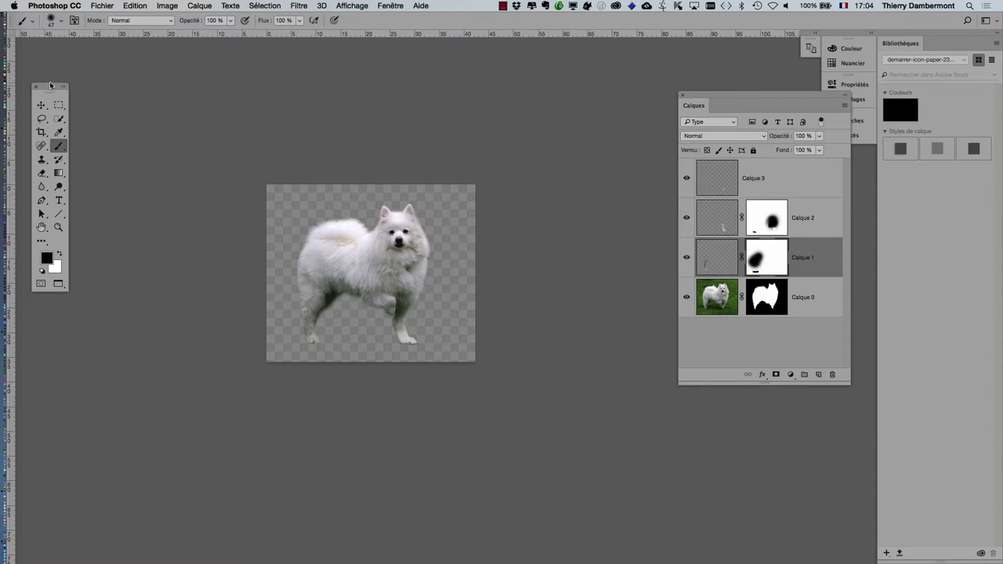
left_click_drag(52, 87, 109, 89)
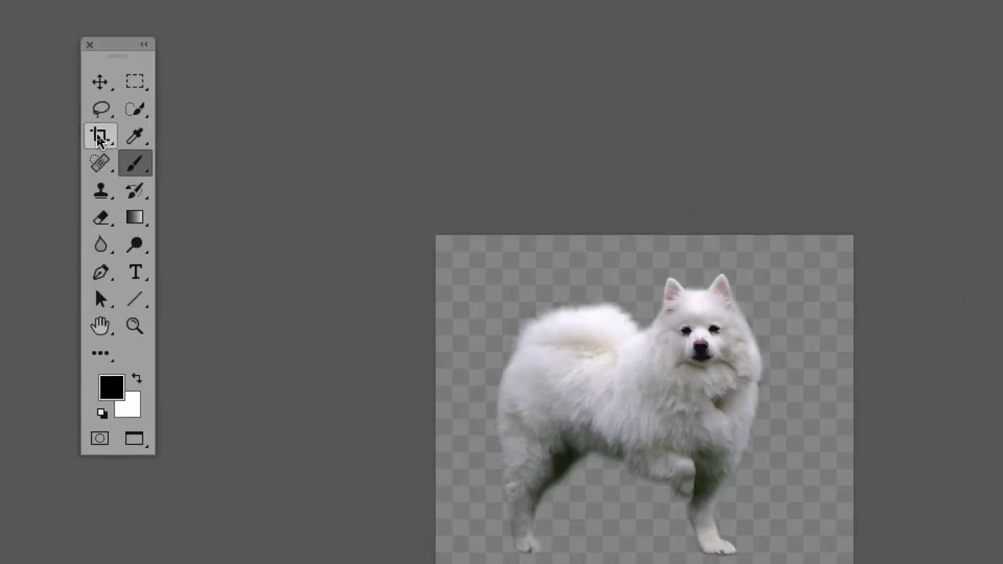
Drag the standard crop beyond the image on all sides and commit, adding transparent canvas
left_click(98, 137)
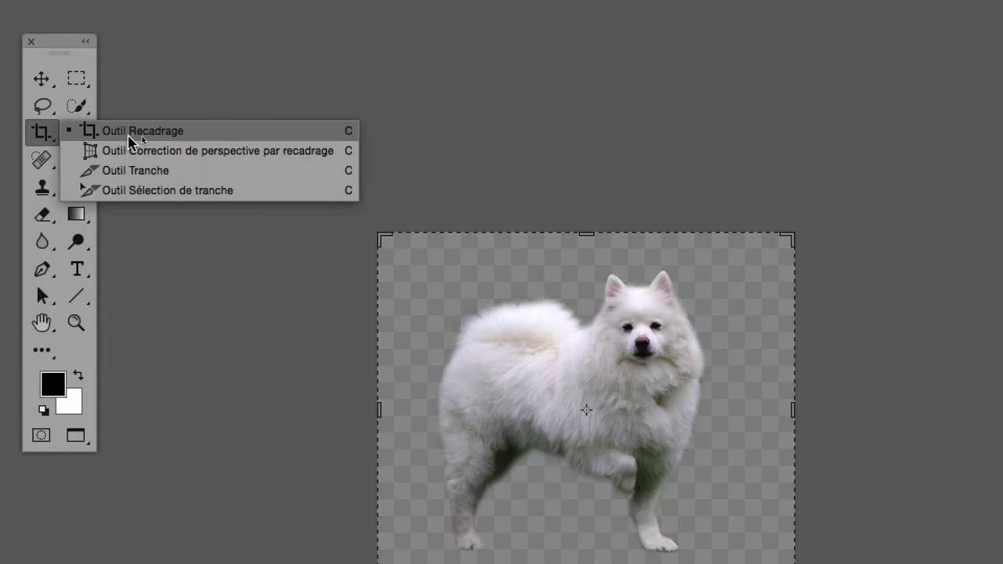
left_click(190, 131)
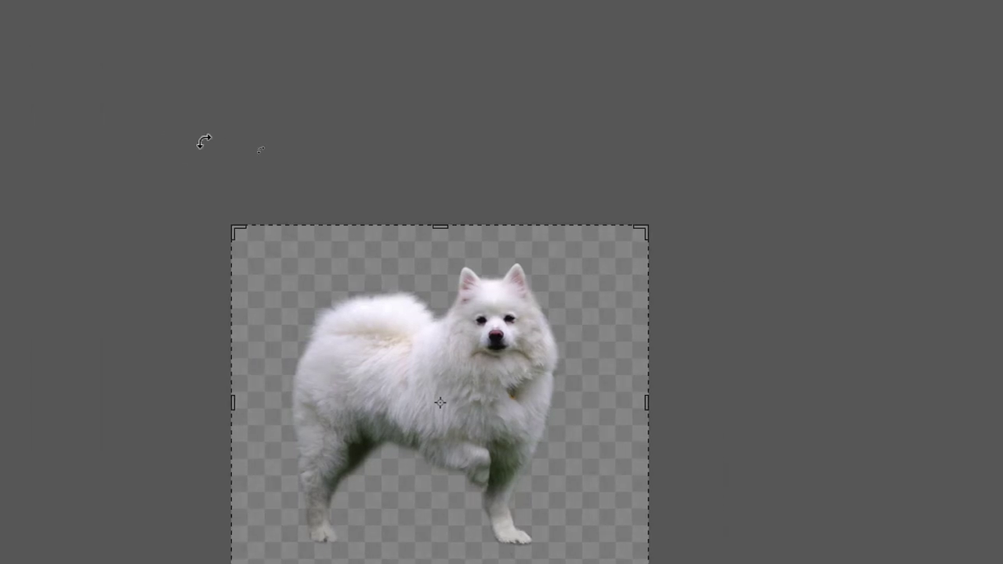
left_click_drag(211, 169, 196, 162)
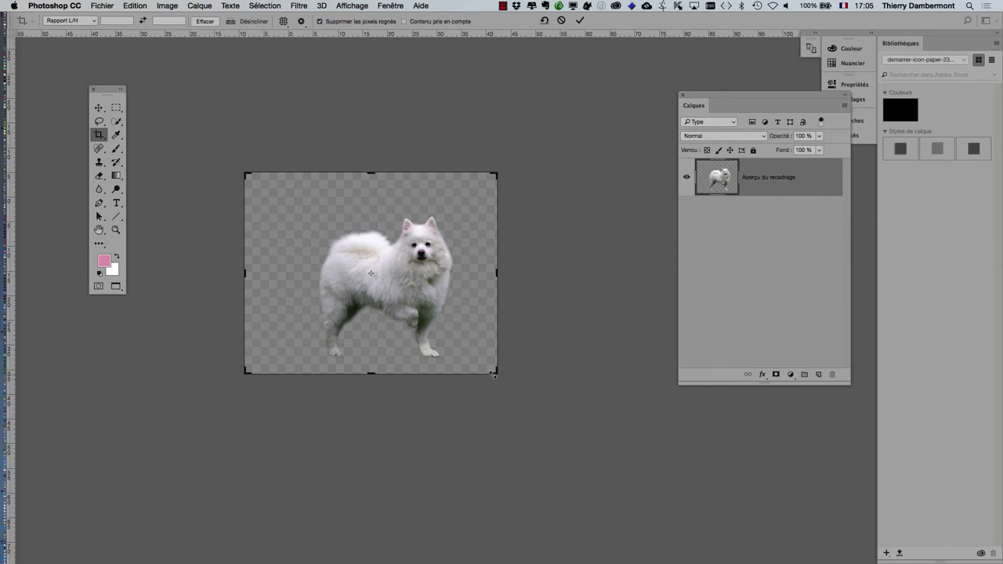
left_click_drag(496, 384, 533, 400)
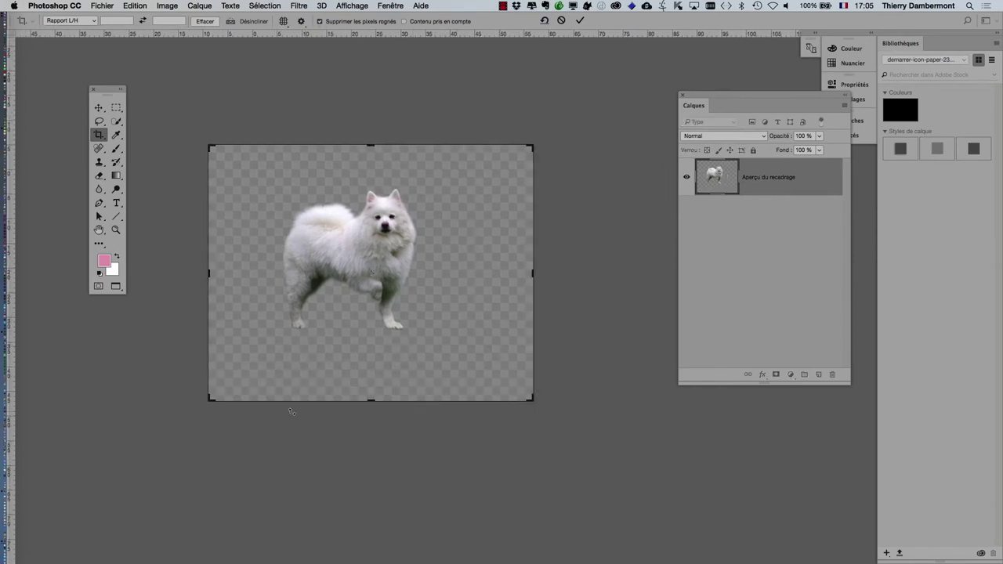
left_click_drag(209, 400, 198, 406)
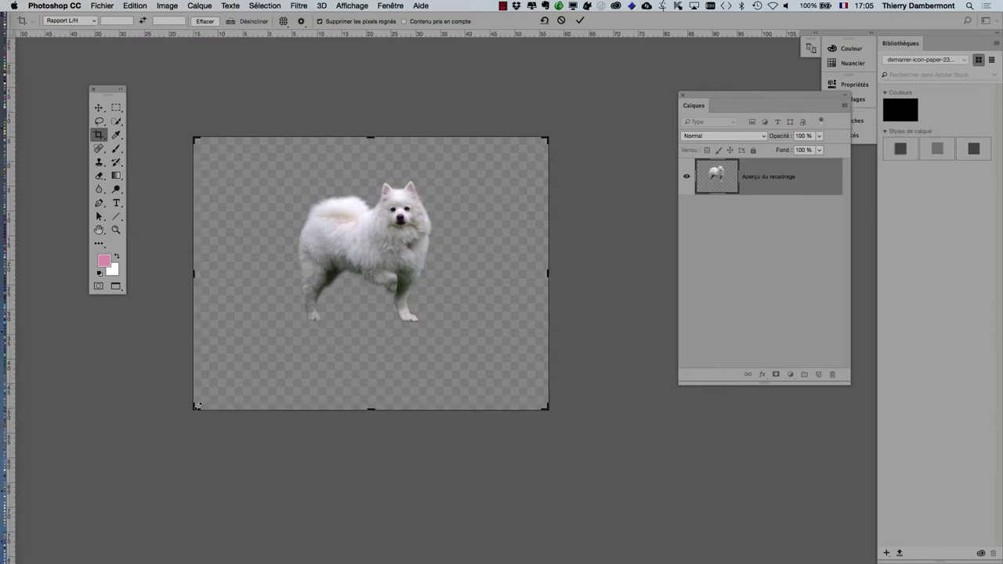
left_click_drag(545, 407, 547, 409)
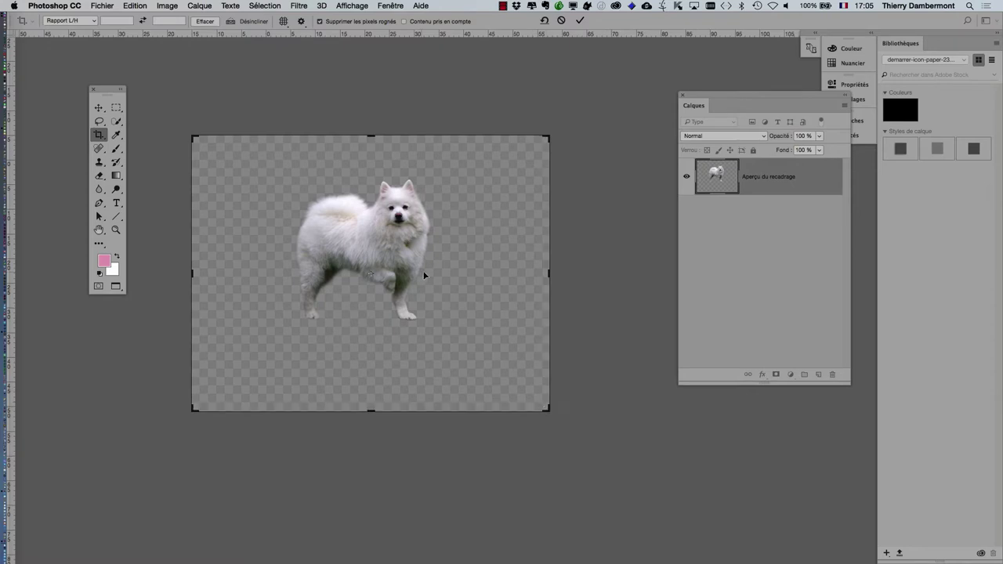
left_click(580, 22)
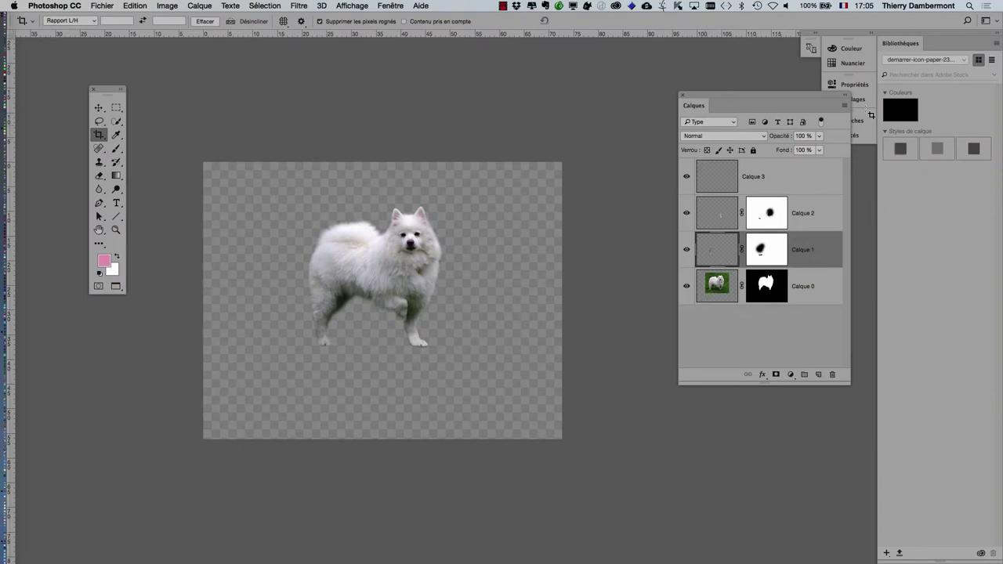
left_click_drag(749, 94, 671, 73)
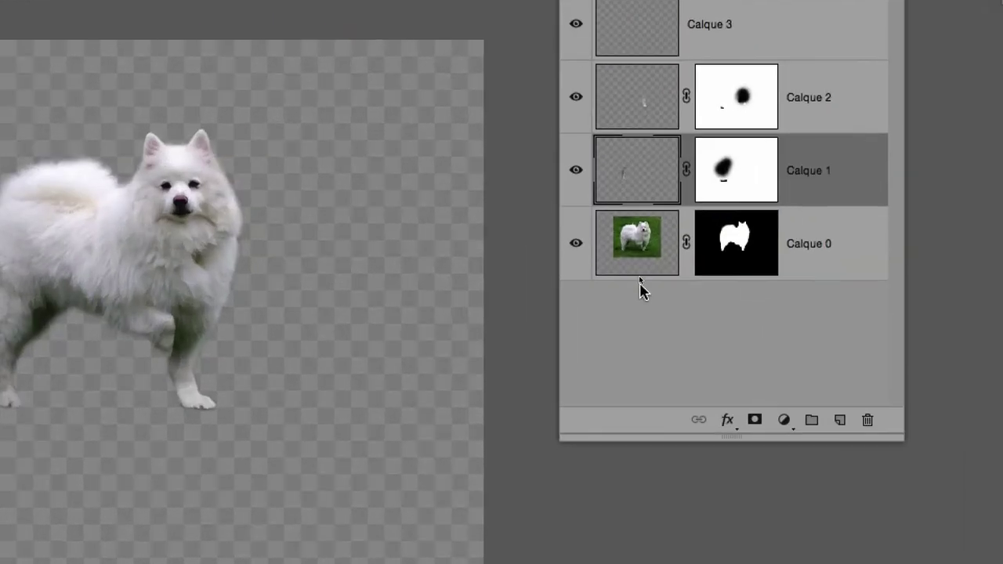
Replace the misplaced empty layer with a new Calque 4 placed beneath Calque 0
left_click(638, 276)
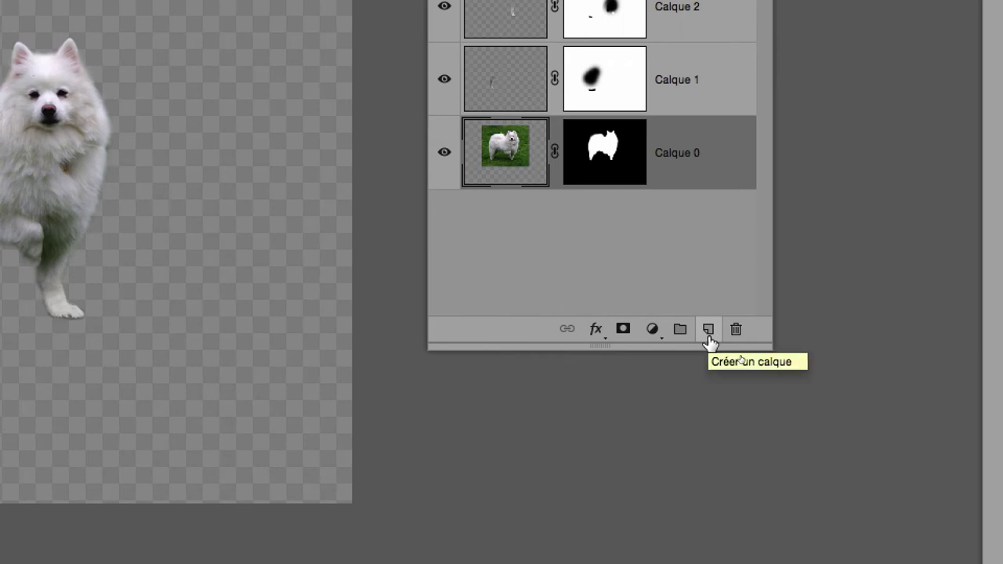
left_click(708, 329)
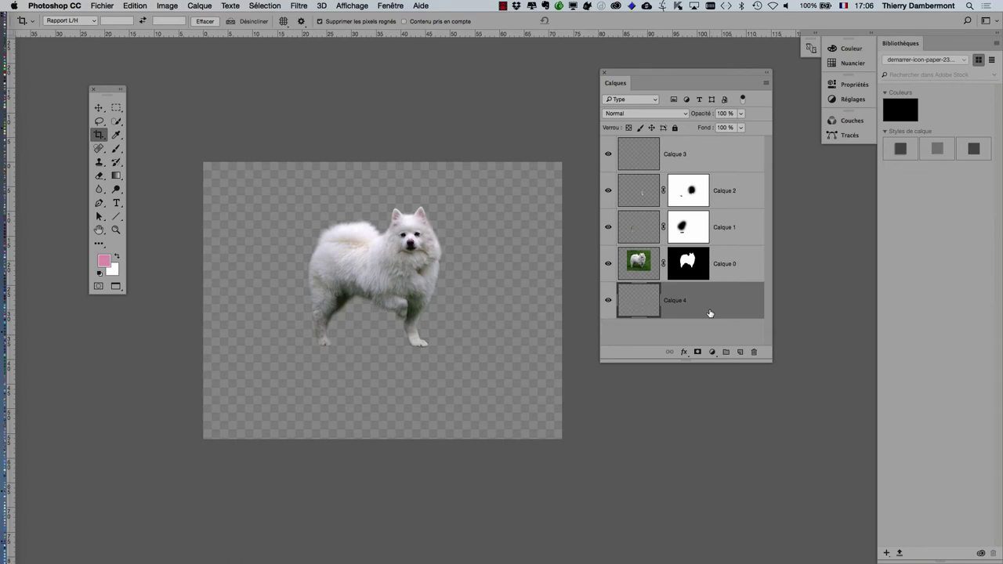
key("Delete")
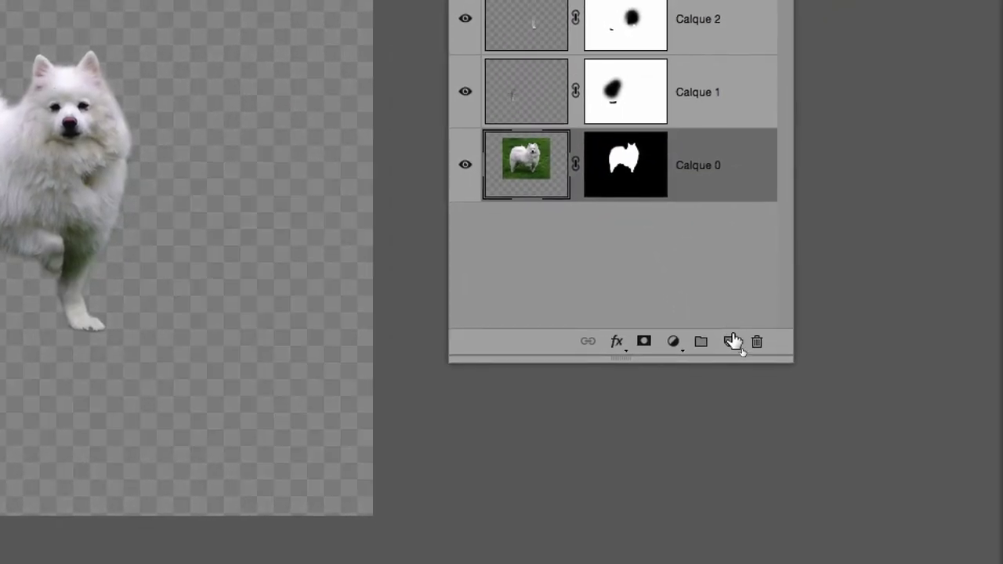
left_click(740, 352)
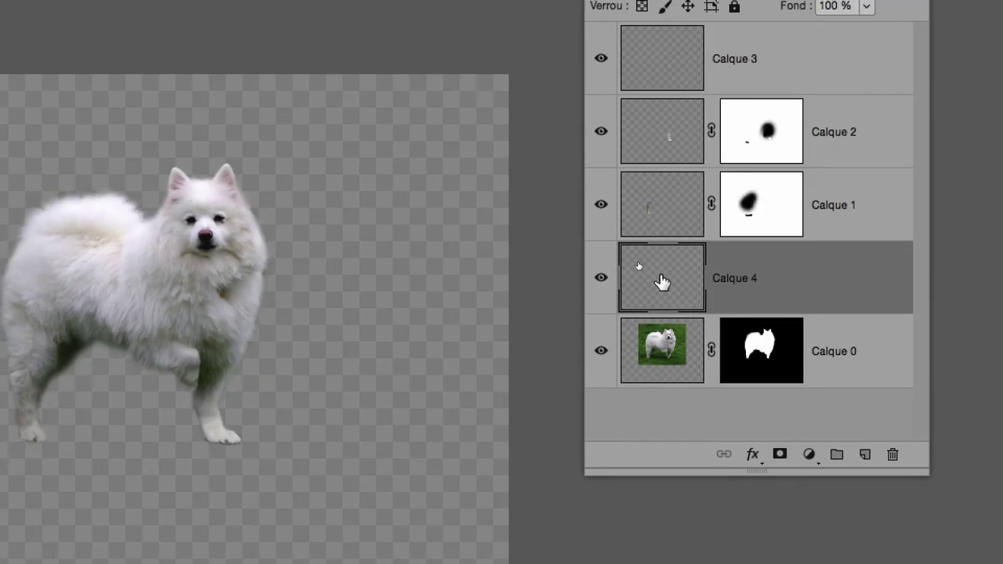
left_click_drag(661, 280, 666, 313)
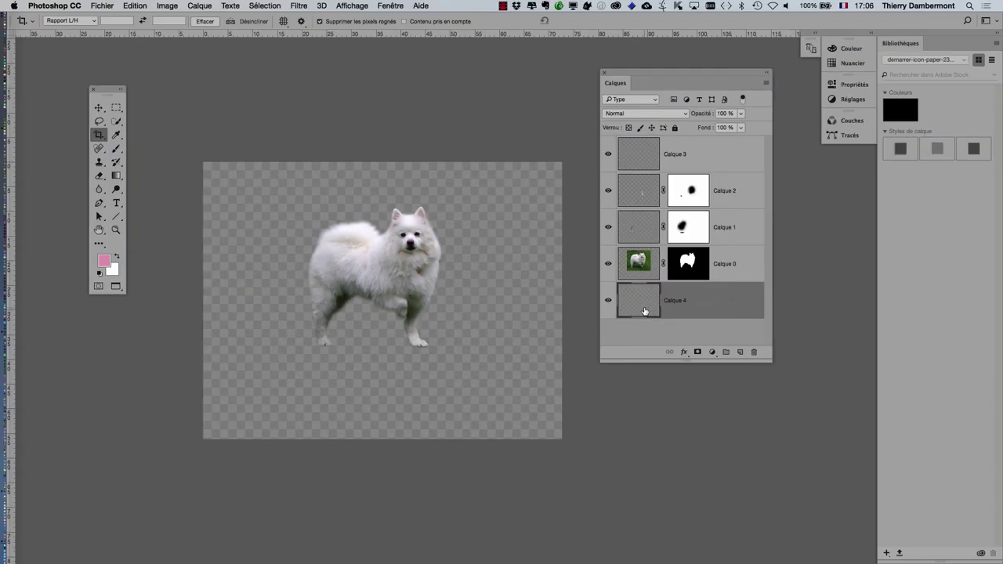
Fill Calque 4 with Blanc using Edition > Remplir
left_click(143, 5)
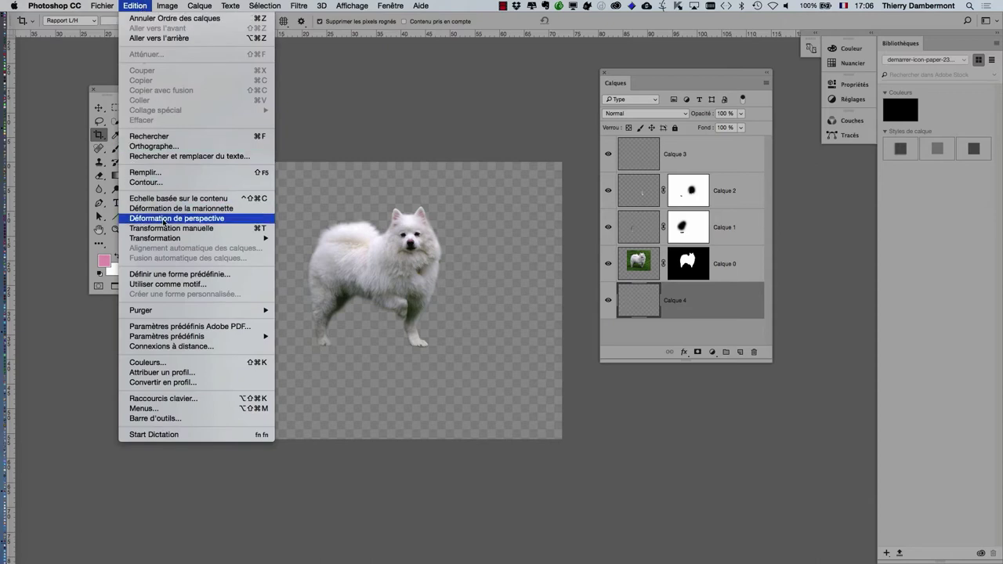
left_click(145, 173)
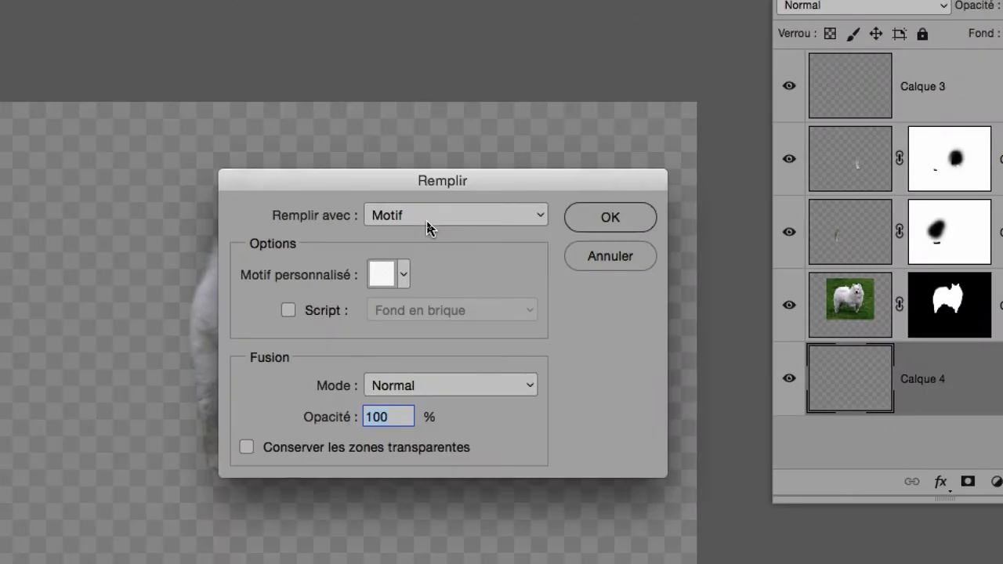
left_click(427, 222)
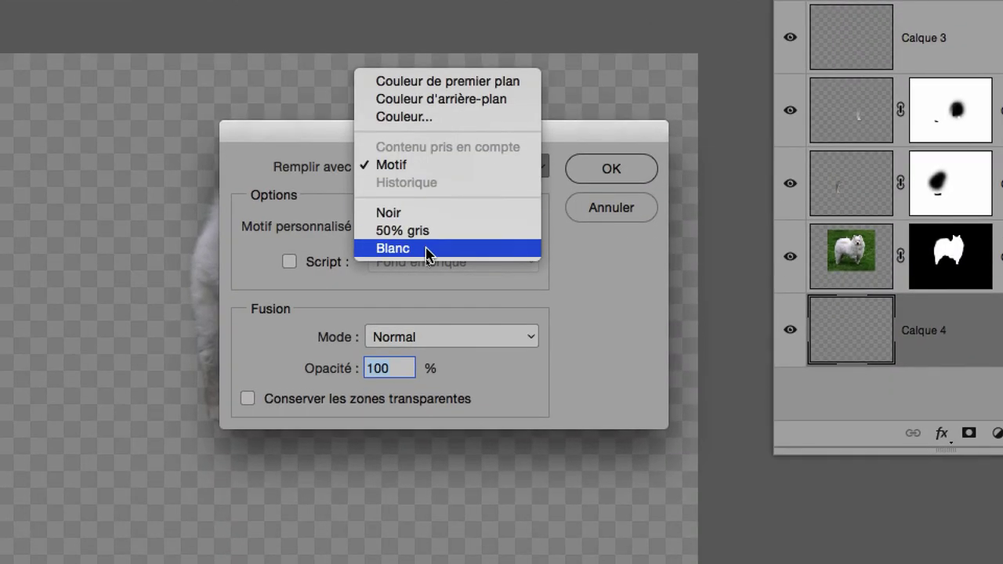
left_click(427, 249)
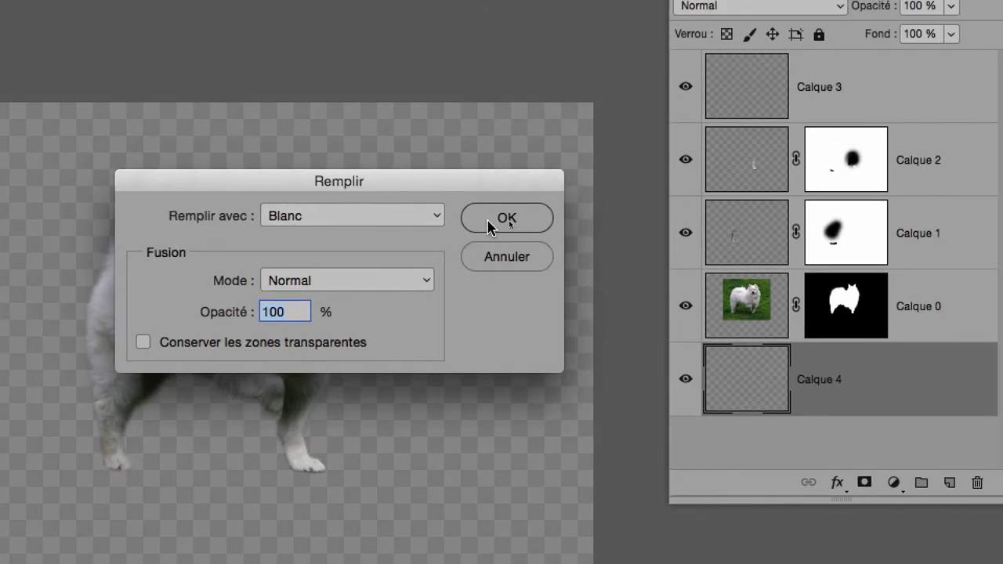
left_click(599, 225)
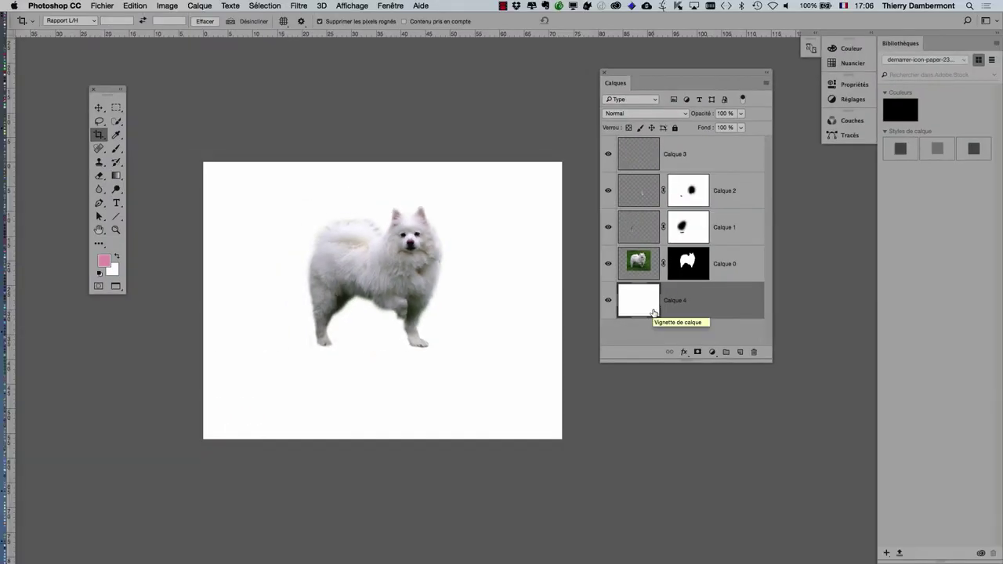
Zoom in on the dog and move and enlarge the Layers panel
scroll(406, 255, "up", 5)
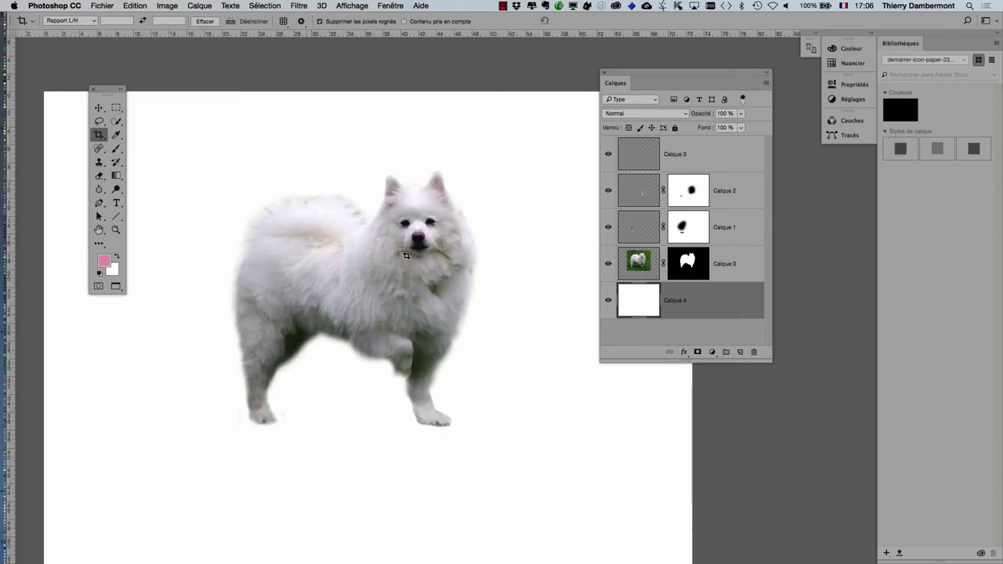
scroll(406, 255, "up", 2)
scroll(406, 254, "up", 2)
scroll(406, 254, "up", 1)
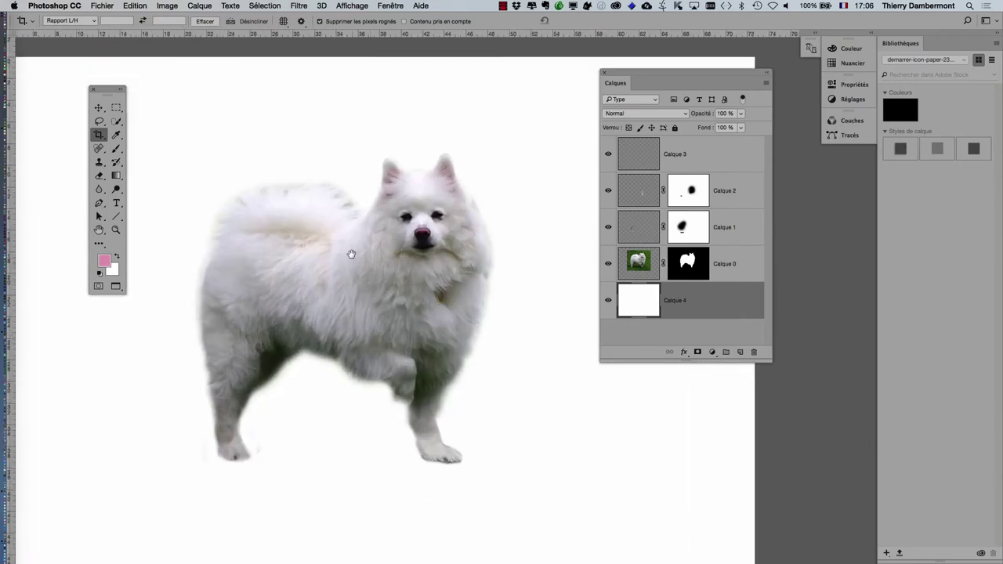
left_click_drag(351, 253, 340, 210)
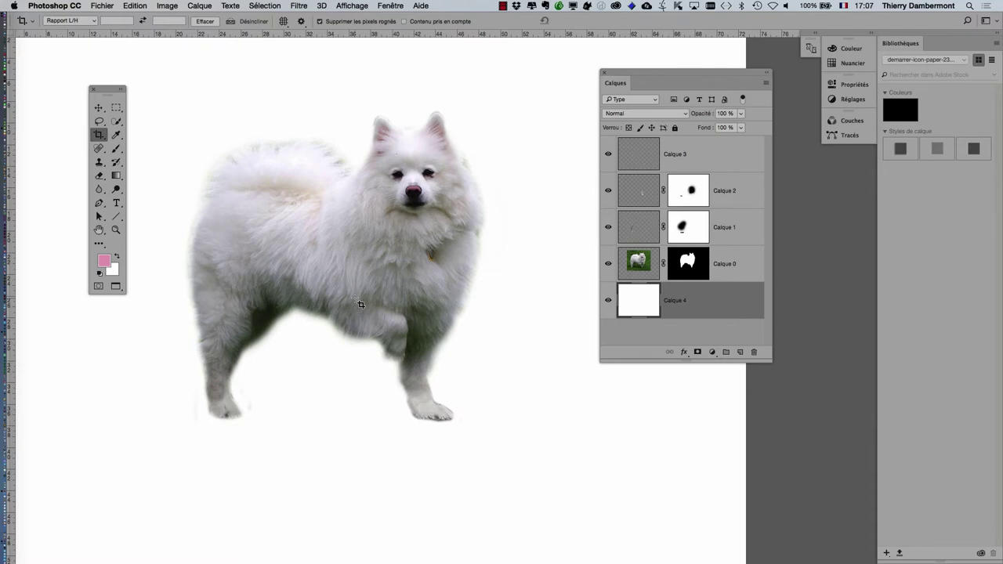
left_click_drag(663, 72, 624, 50)
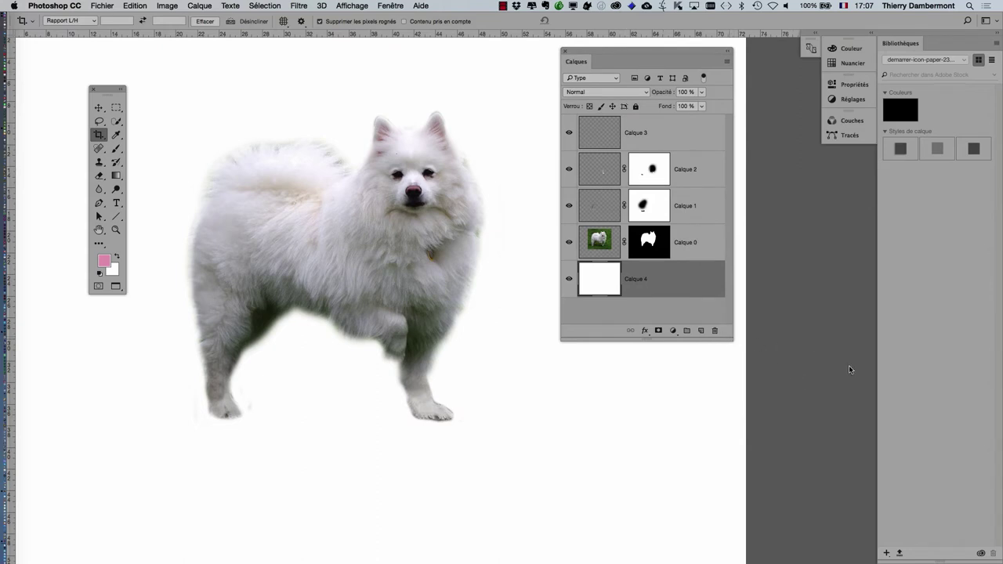
left_click_drag(731, 338, 808, 358)
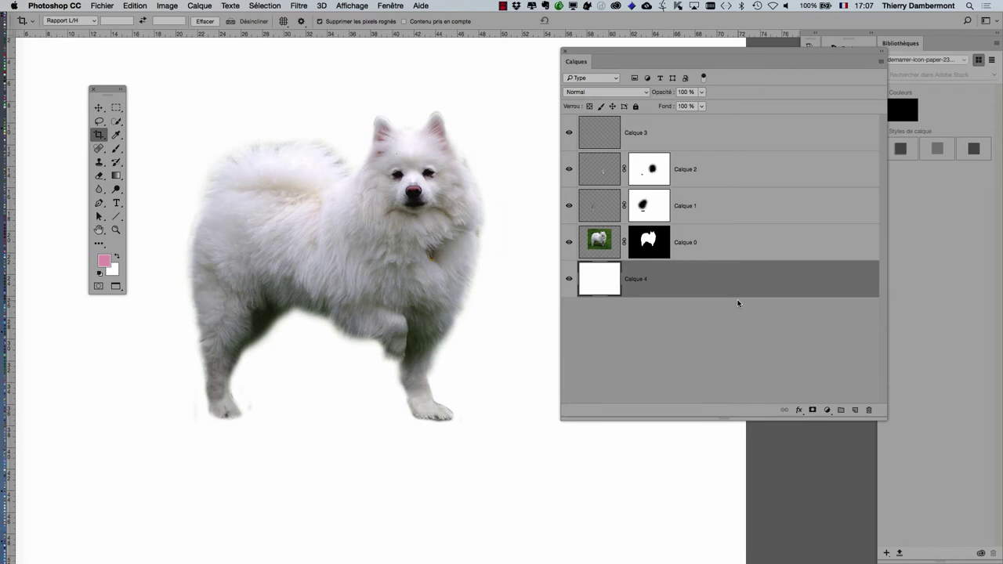
scroll(443, 272, "down", 2)
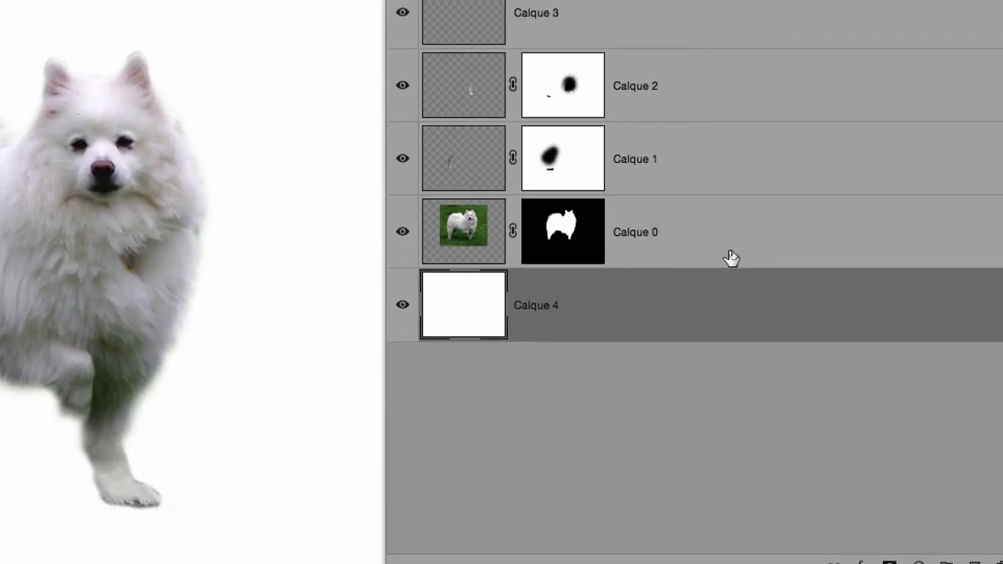
Select Calque 3 through Calque 0 together
left_click(732, 250)
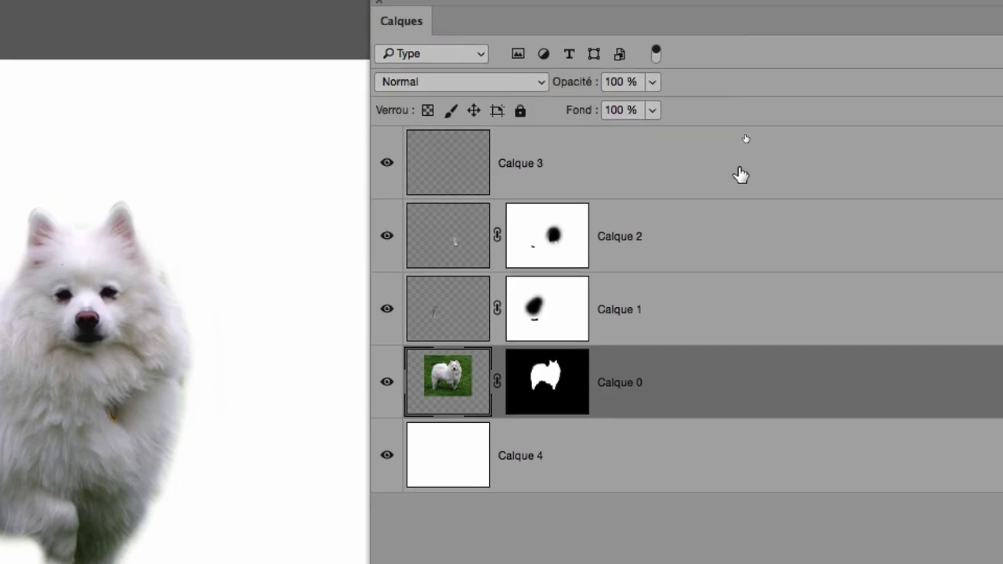
left_click(741, 174)
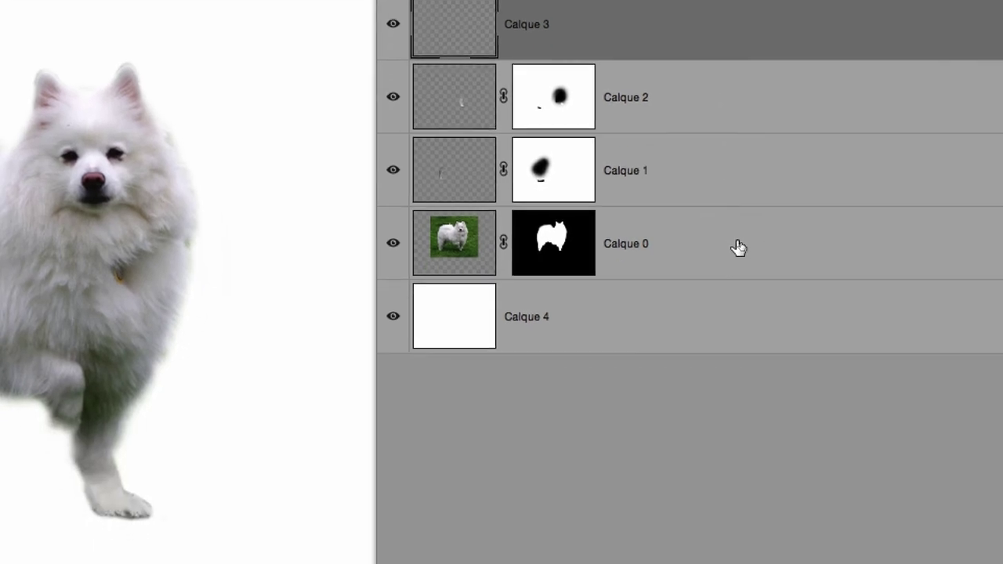
left_click(738, 249, "shift")
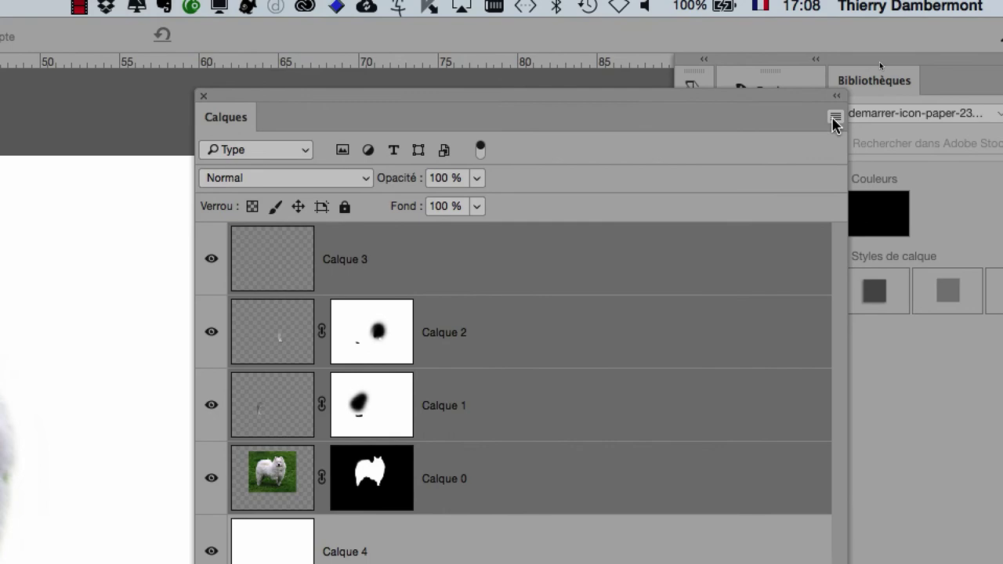
Group the four dog layers into Groupe 1 with Nouveau groupe d'après des calques
left_click(835, 118)
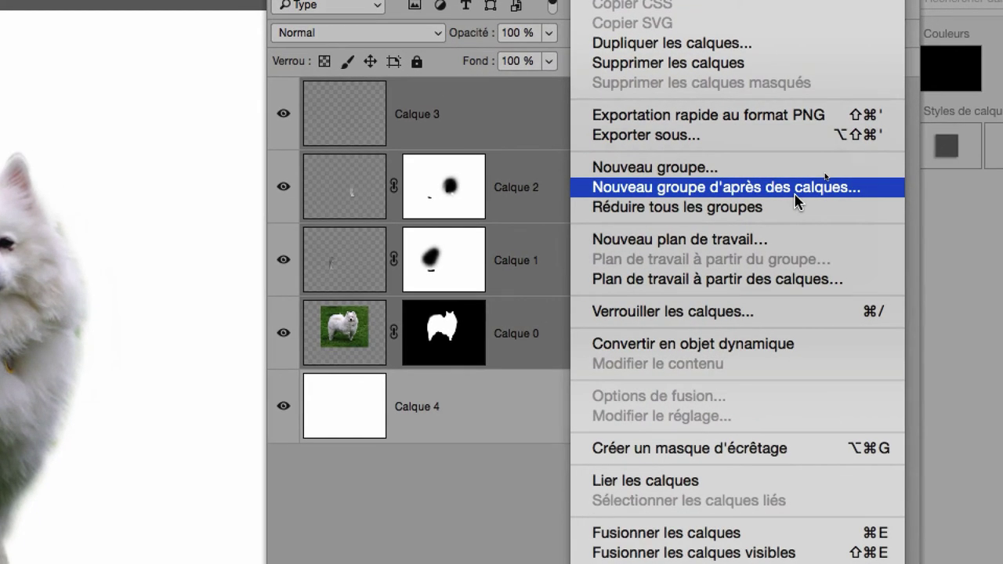
left_click(795, 196)
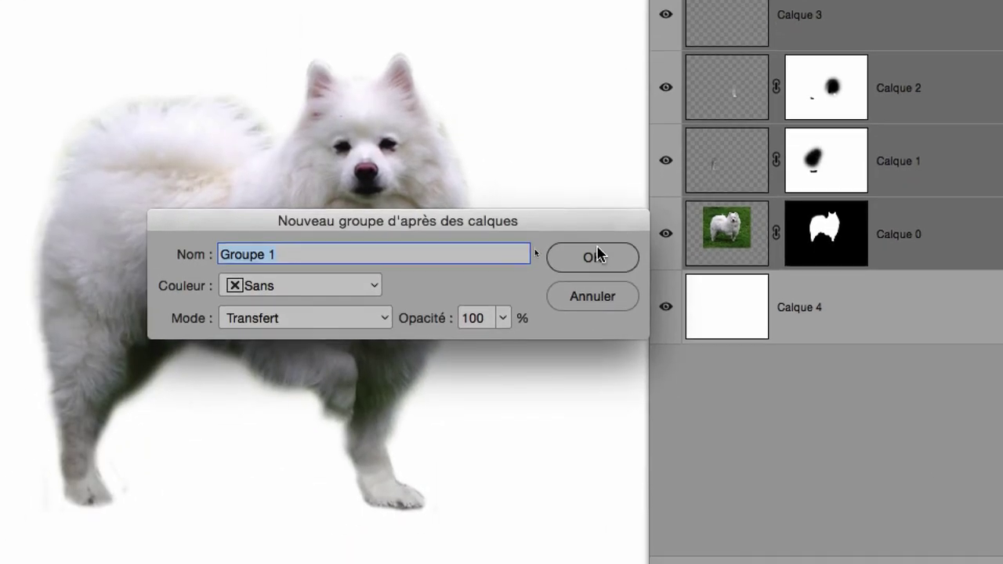
left_click(595, 256)
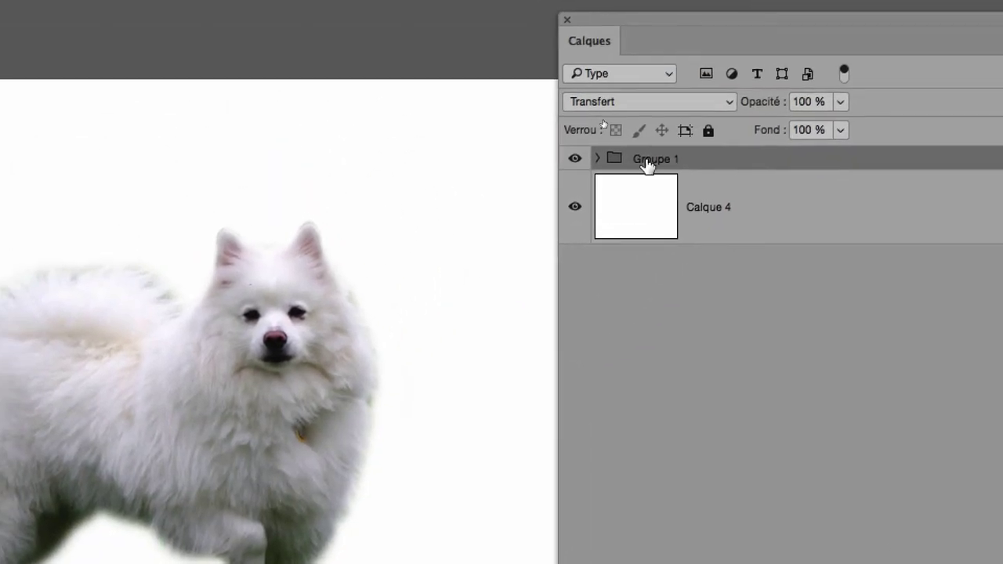
left_click(629, 160)
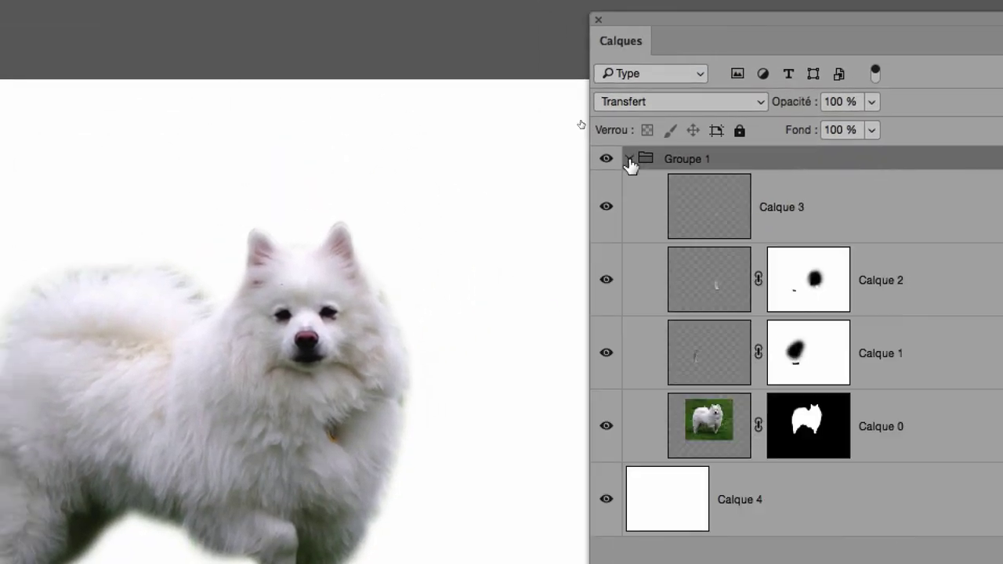
left_click(628, 160)
left_click(628, 160)
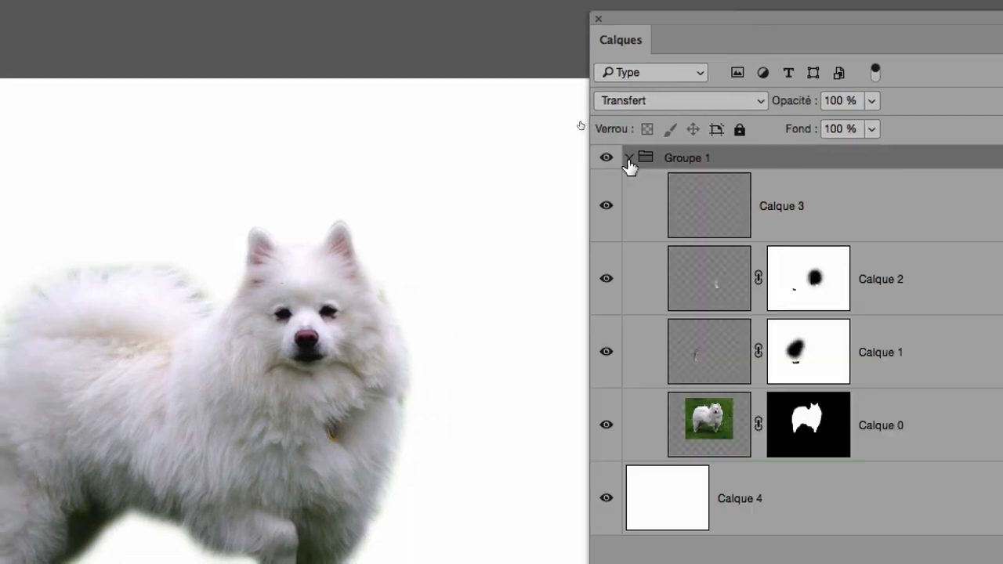
left_click(628, 160)
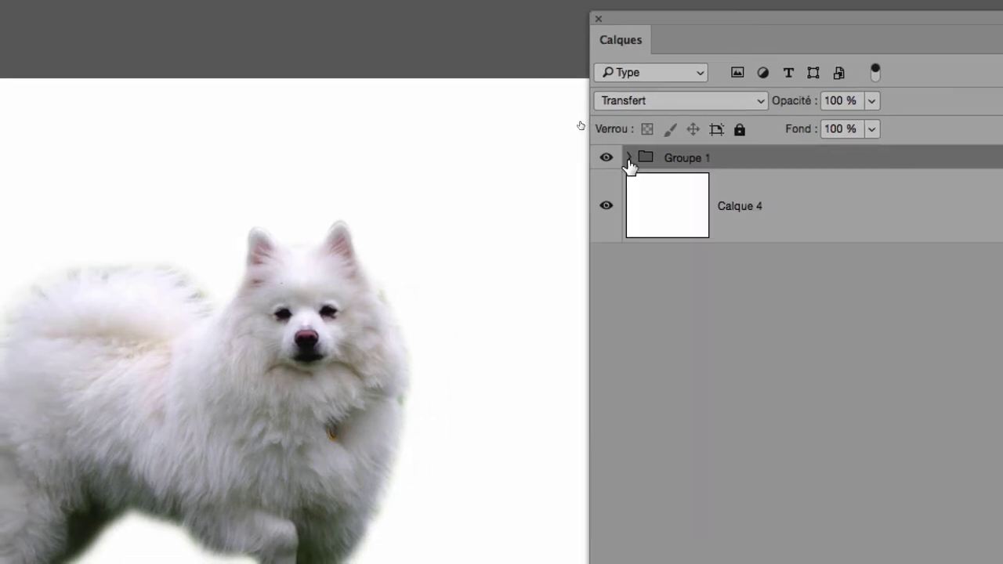
left_click(629, 159)
left_click(629, 159)
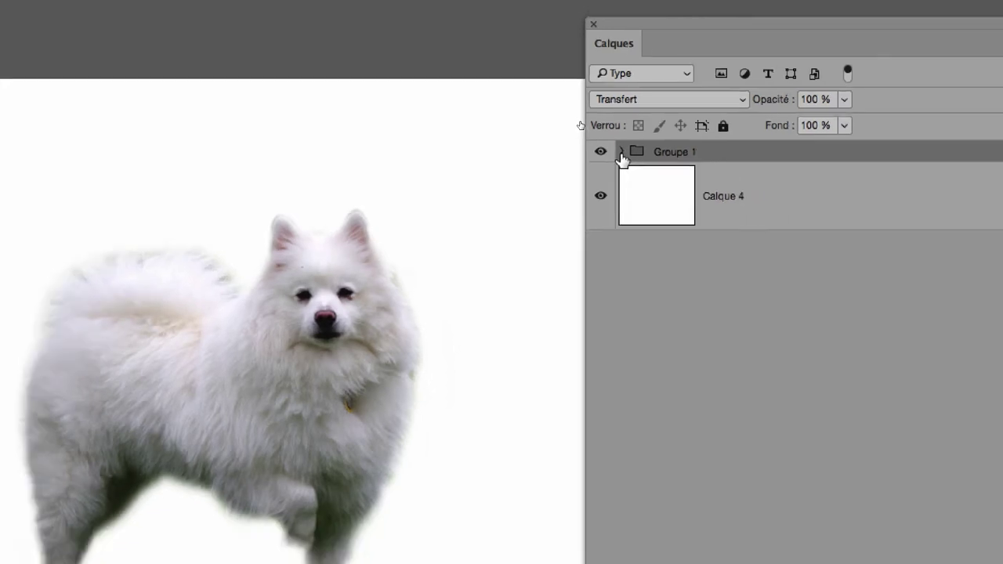
Ungroup with Ctrl+Shift+G, regroup the four layers into Groupe 1, and collapse it
key("ctrl+shift+g")
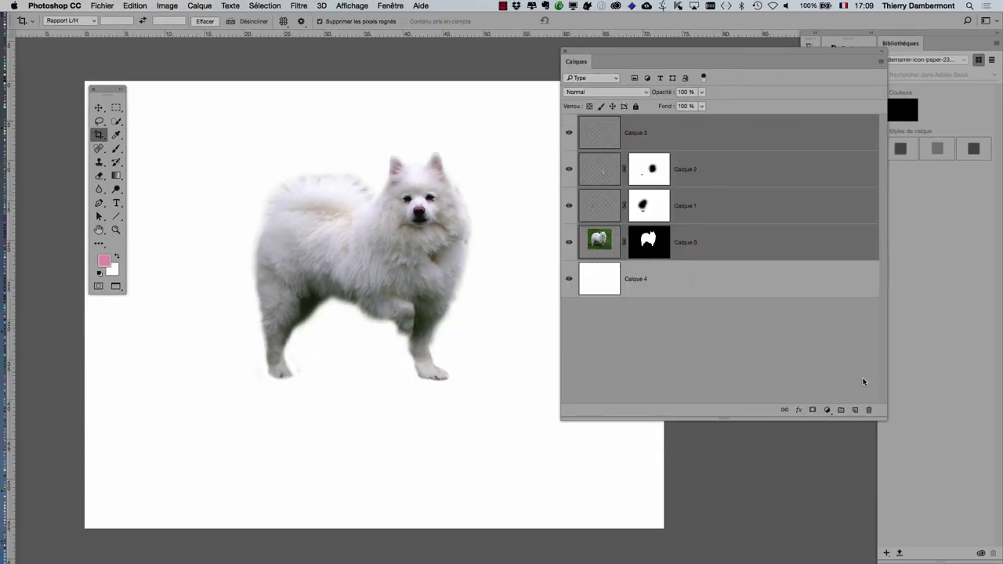
left_click(840, 411)
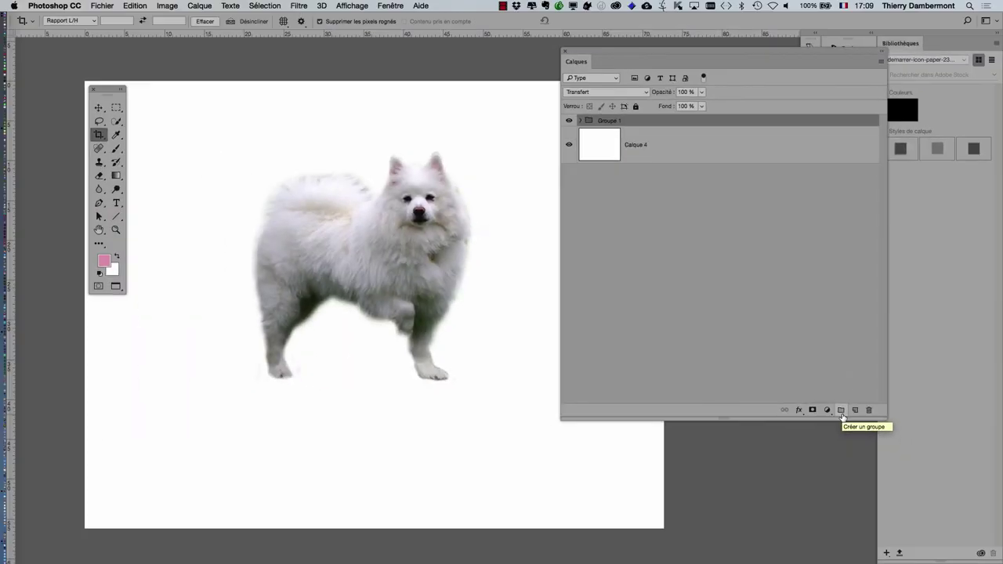
left_click(842, 413)
left_click(579, 122)
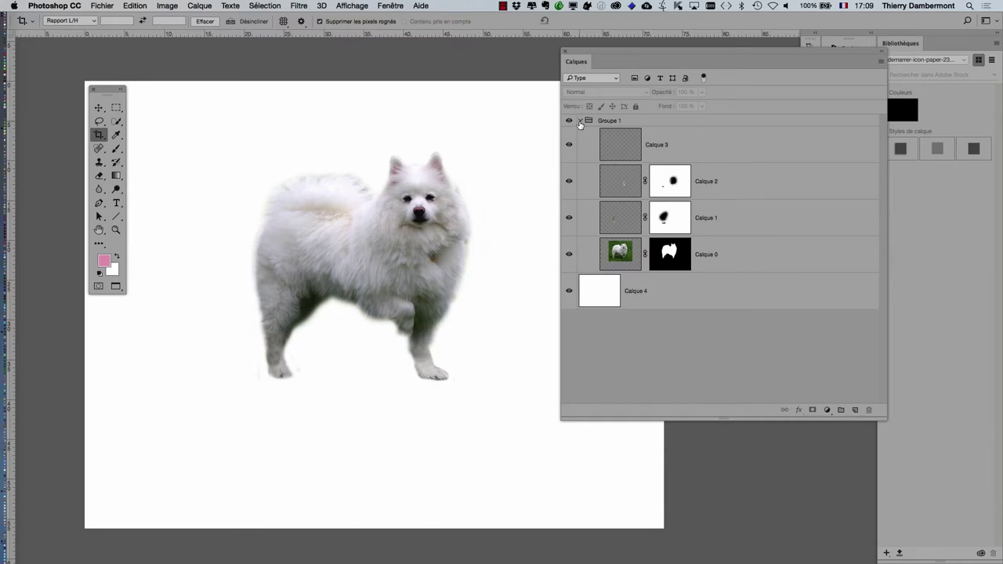
left_click(579, 121)
left_click(580, 122)
left_click(582, 121)
left_click(582, 122)
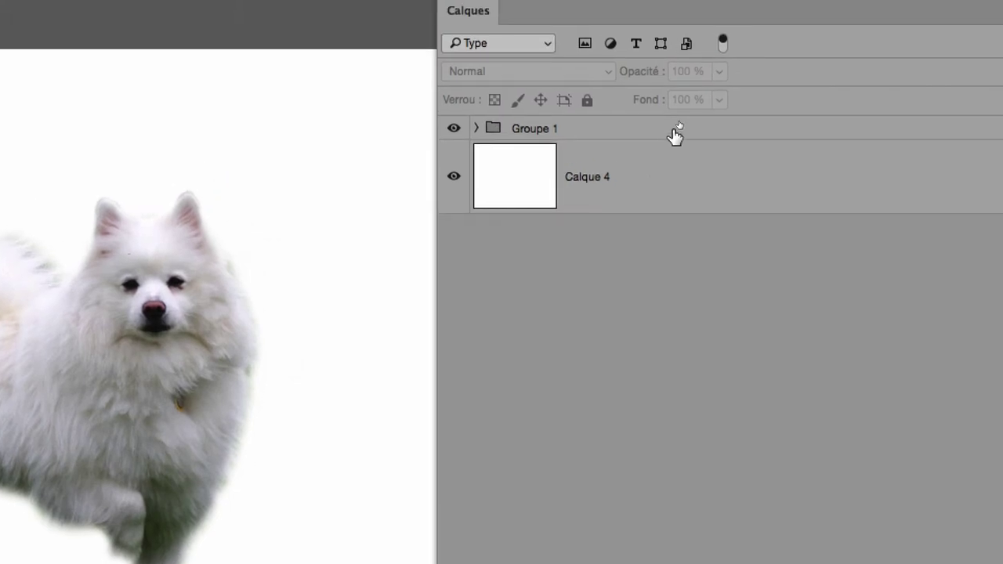
Select Groupe 1 and Calque 4 together and apply Tout verrouiller to both
left_click(675, 132)
left_click(671, 149)
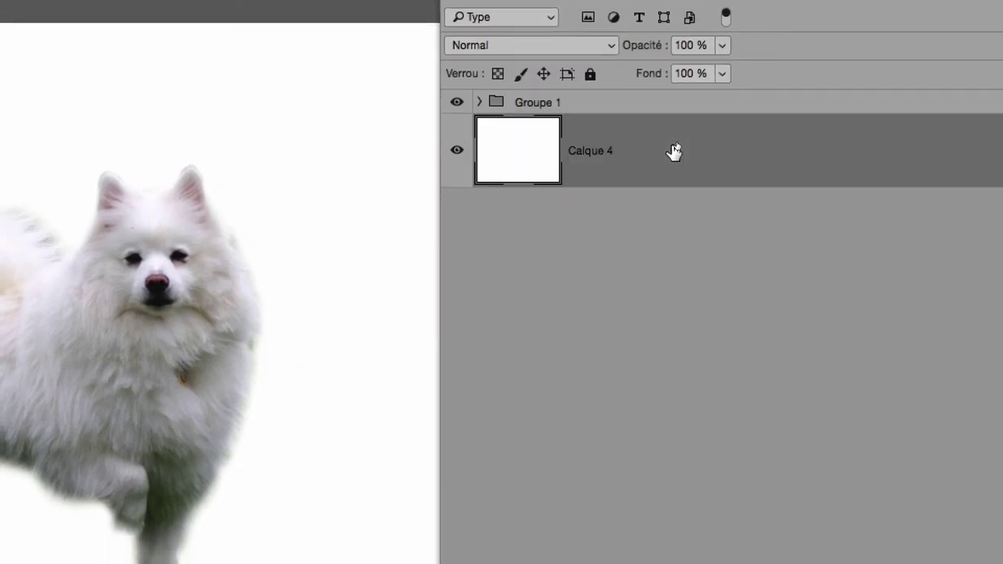
left_click(664, 116, "shift")
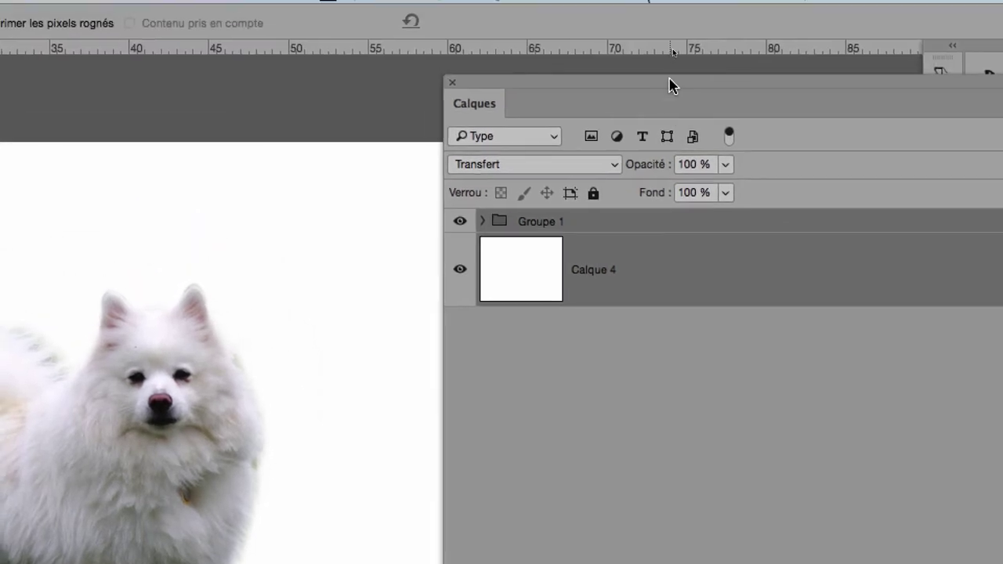
left_click_drag(666, 83, 474, 83)
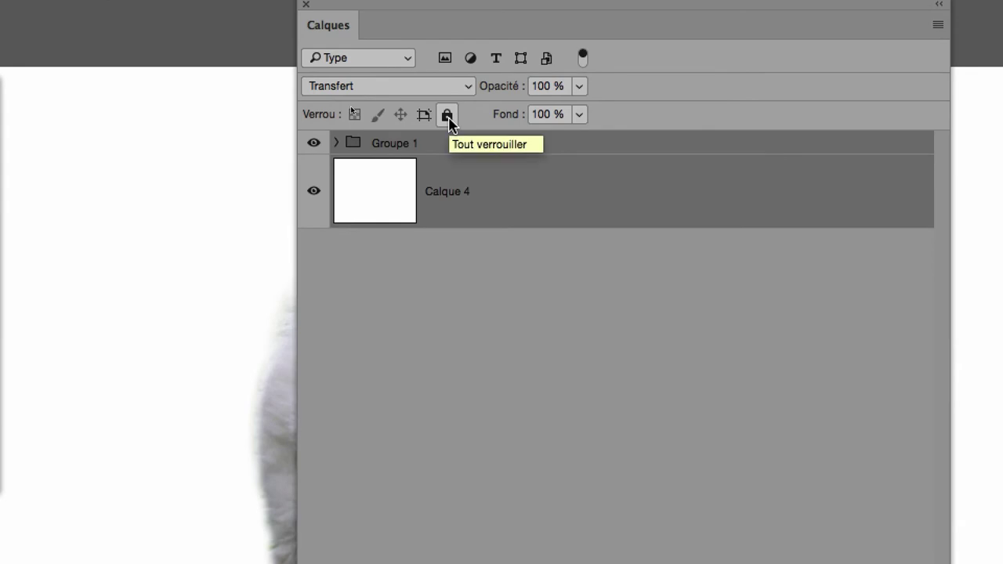
left_click(448, 116)
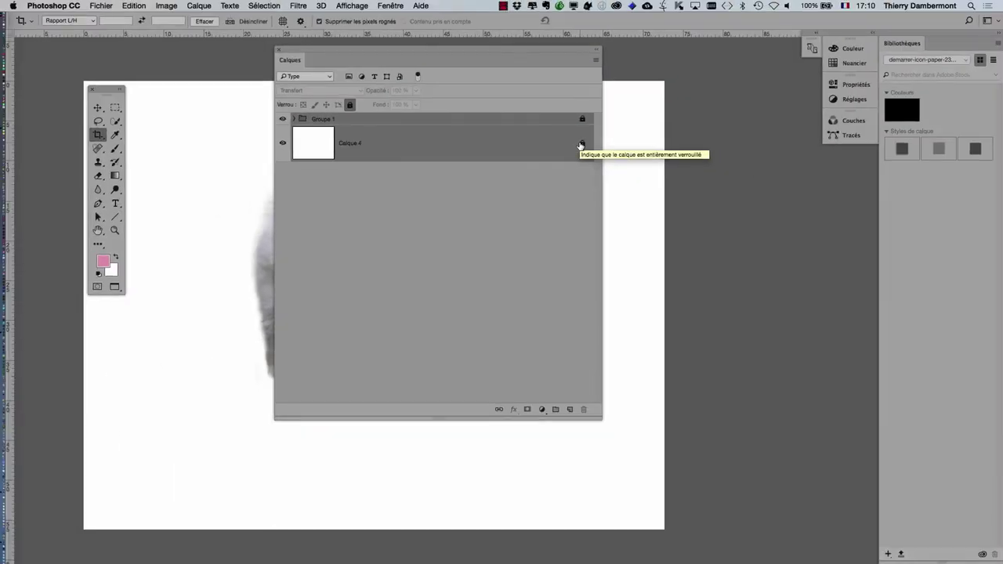
Shrink and move the Layers panel to reveal the whole dog, then select Calque 4
left_click_drag(597, 416, 495, 354)
left_click_drag(423, 51, 662, 79)
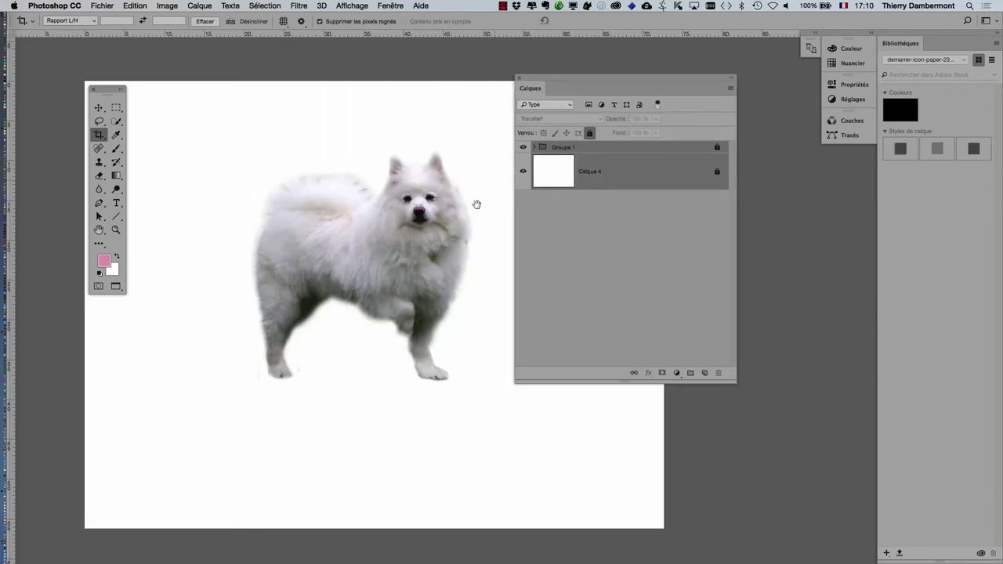
left_click_drag(476, 204, 398, 168)
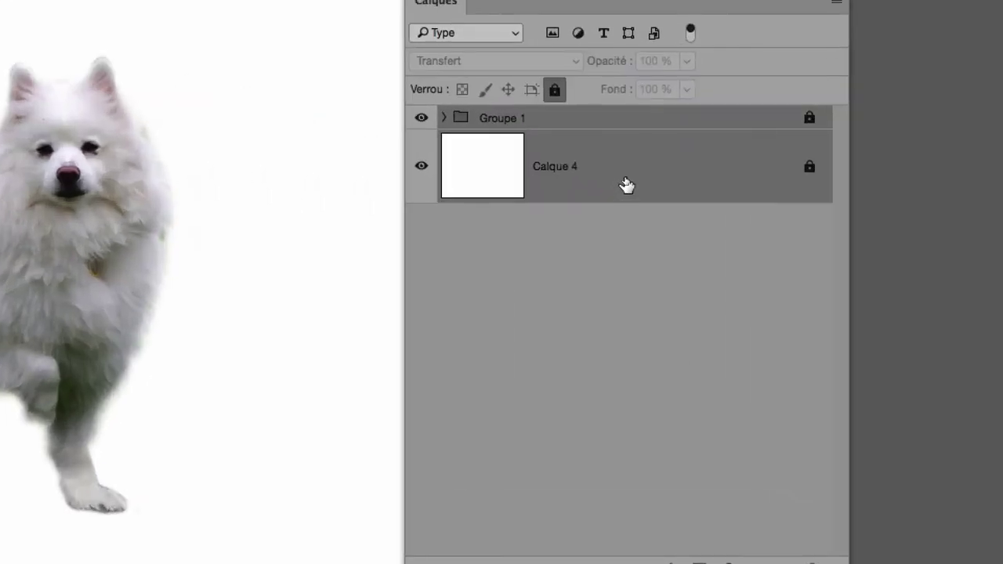
left_click(627, 185)
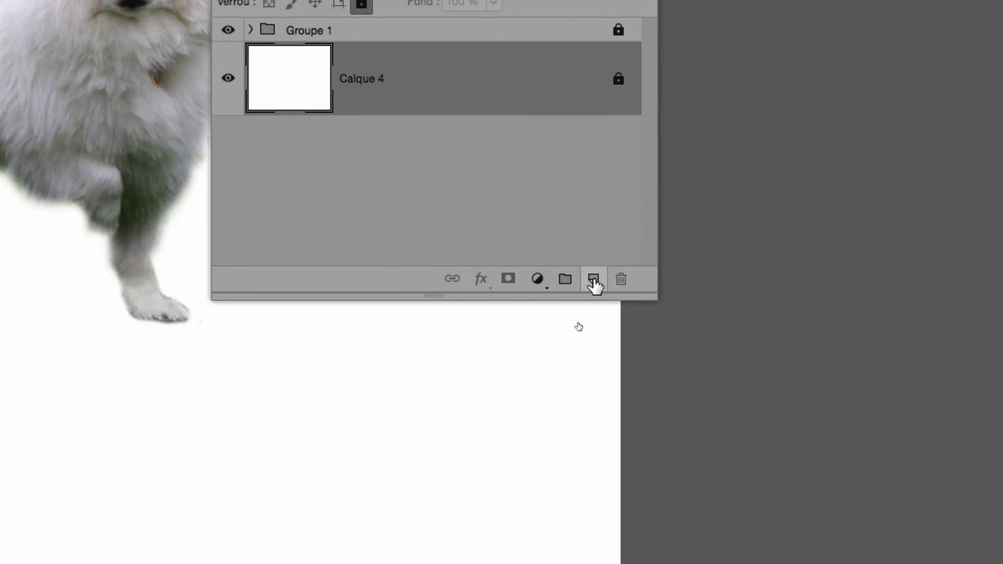
Add a new empty layer, Calque 5, above Calque 4 and rearrange the panels
left_click(593, 280)
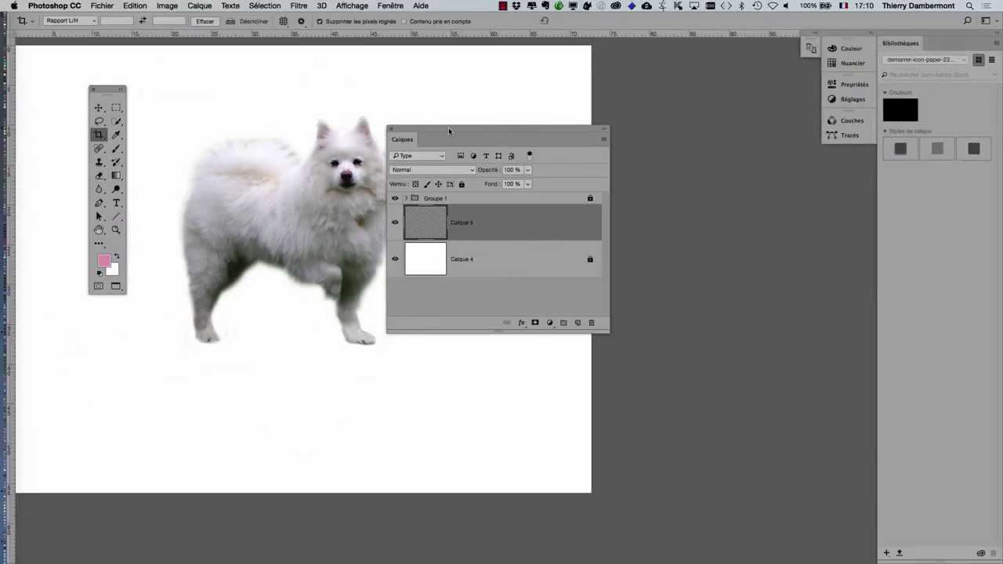
left_click_drag(449, 131, 670, 126)
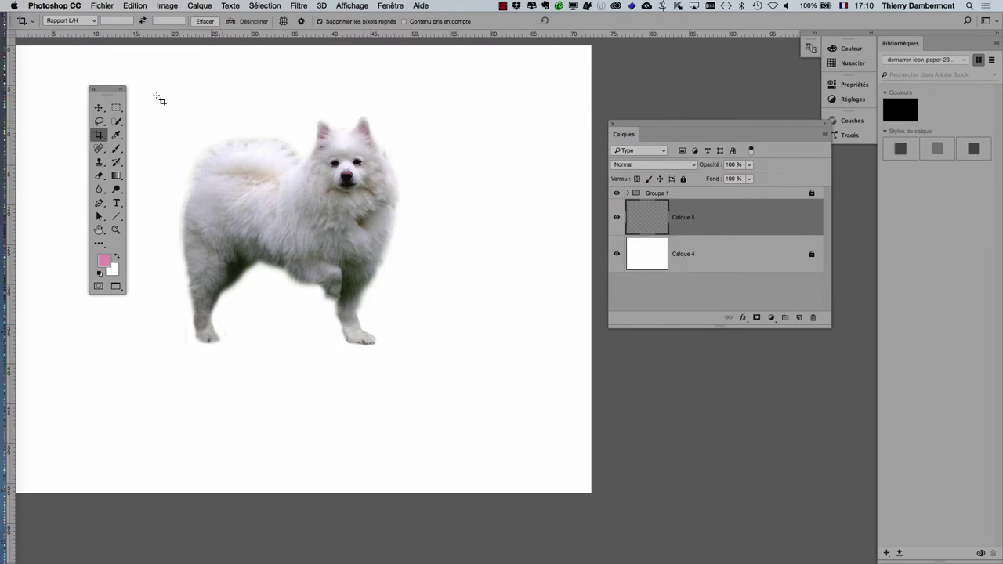
left_click_drag(108, 91, 81, 73)
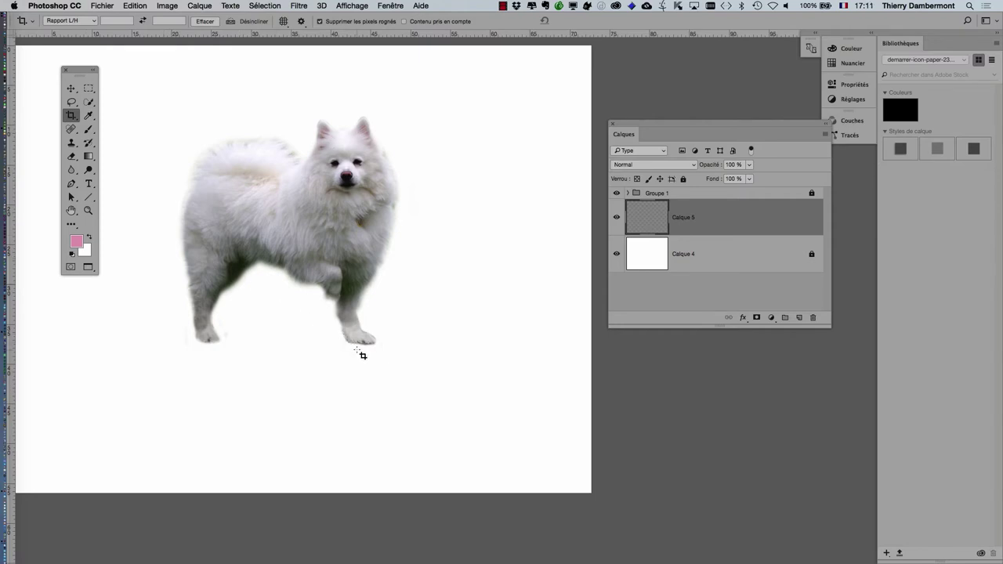
Pick the standard Brush tool and reset colours so black is the foreground
left_click_drag(88, 128, 116, 154)
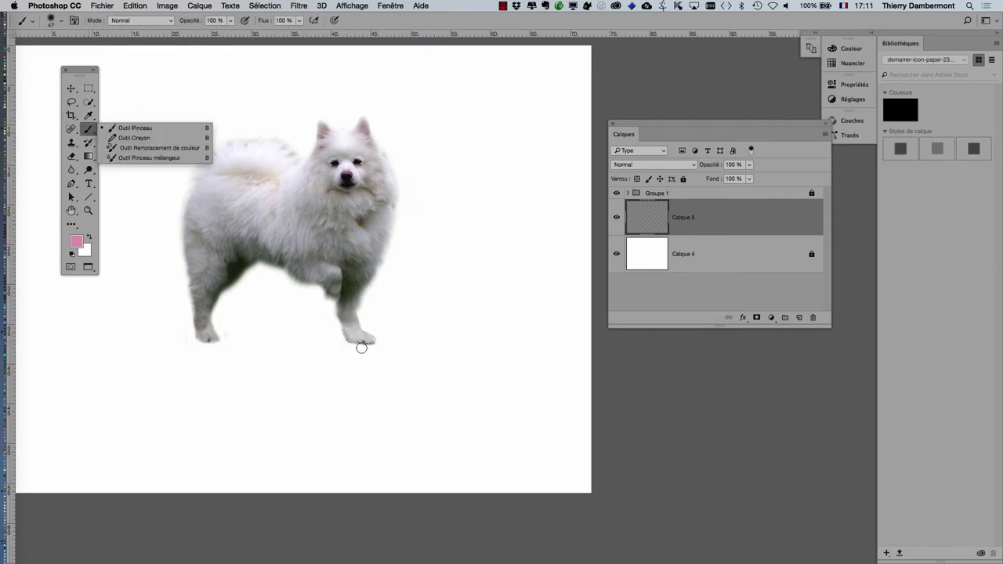
left_click(126, 128)
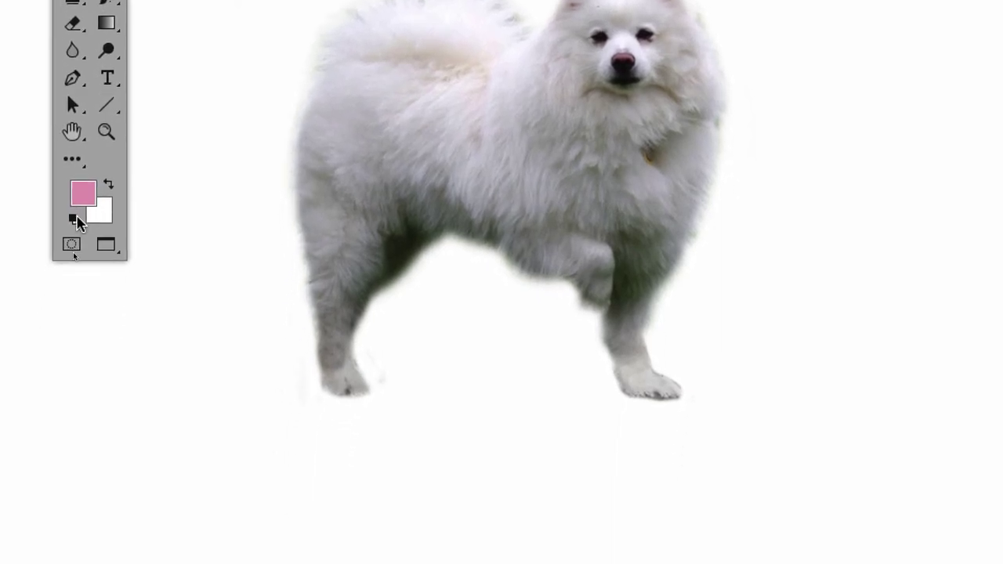
left_click(75, 220)
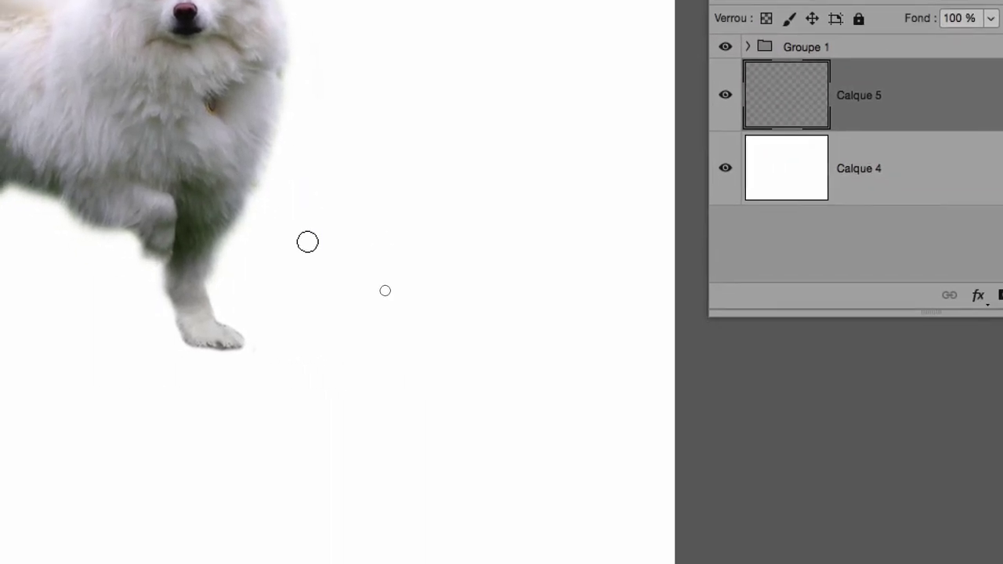
Enlarge the soft brush to about 174 px and dab a black spot beside the front paw
left_click(286, 243, "ctrl+alt")
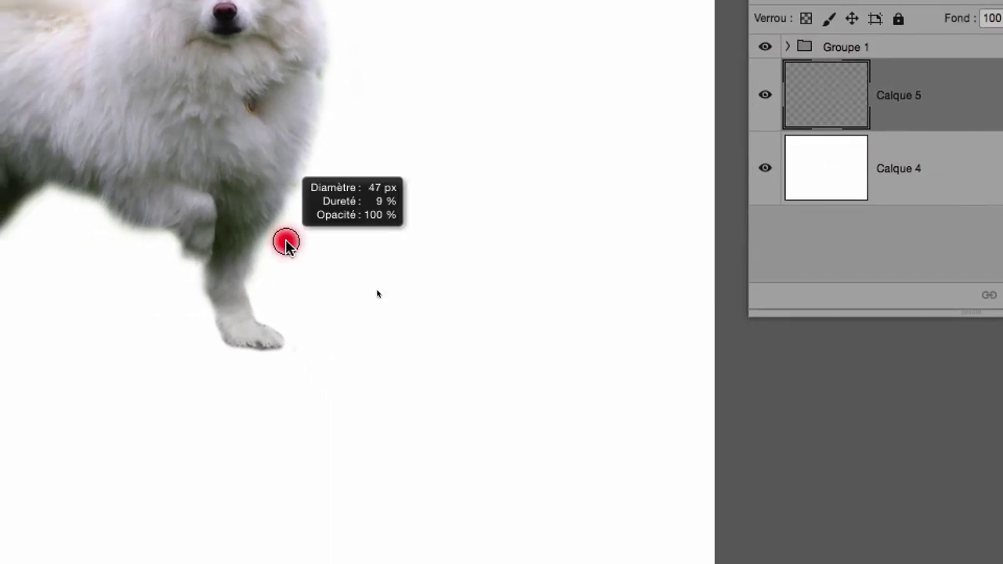
mouse_move(286, 242)
left_mouse_down()
mouse_move(302, 249)
mouse_move(292, 246)
mouse_move(275, 287)
mouse_move(289, 287)
mouse_move(293, 306)
left_mouse_up()
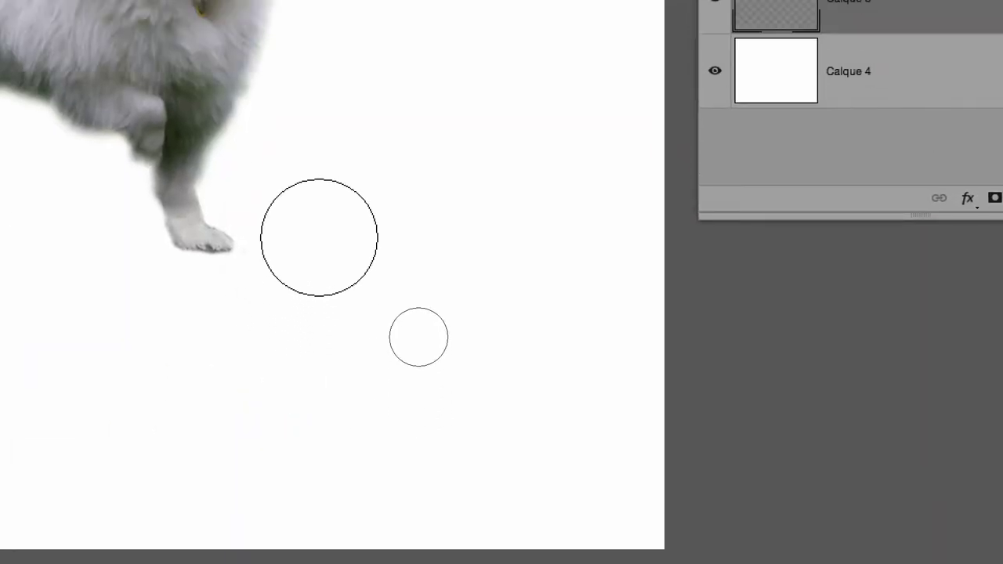
left_click(319, 237)
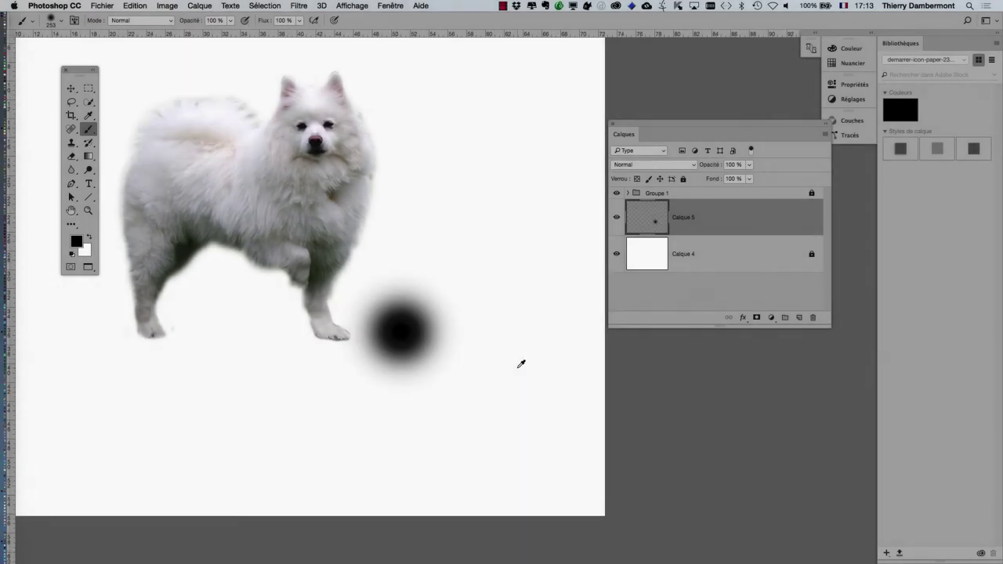
scroll(521, 364, "up", 2, "alt")
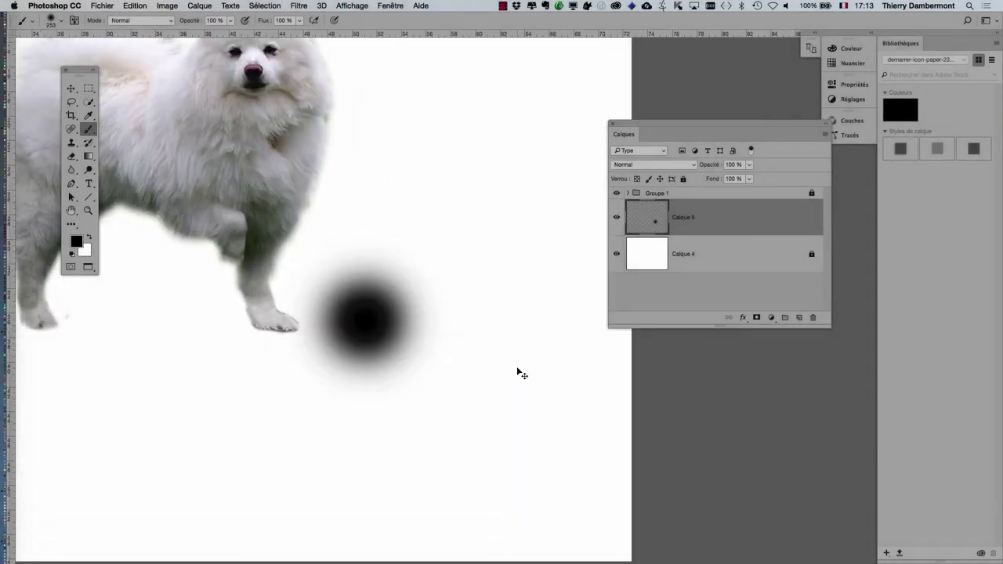
Free-transform Calque 5's black spot into a small flat oval shadow beneath the dog's front paw
key("ctrl+t")
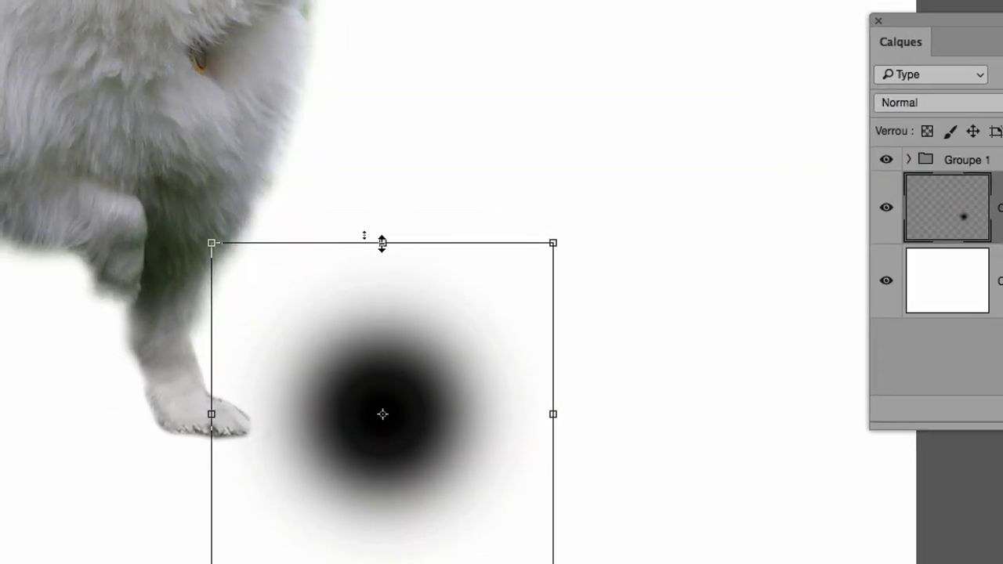
left_click_drag(382, 244, 375, 346)
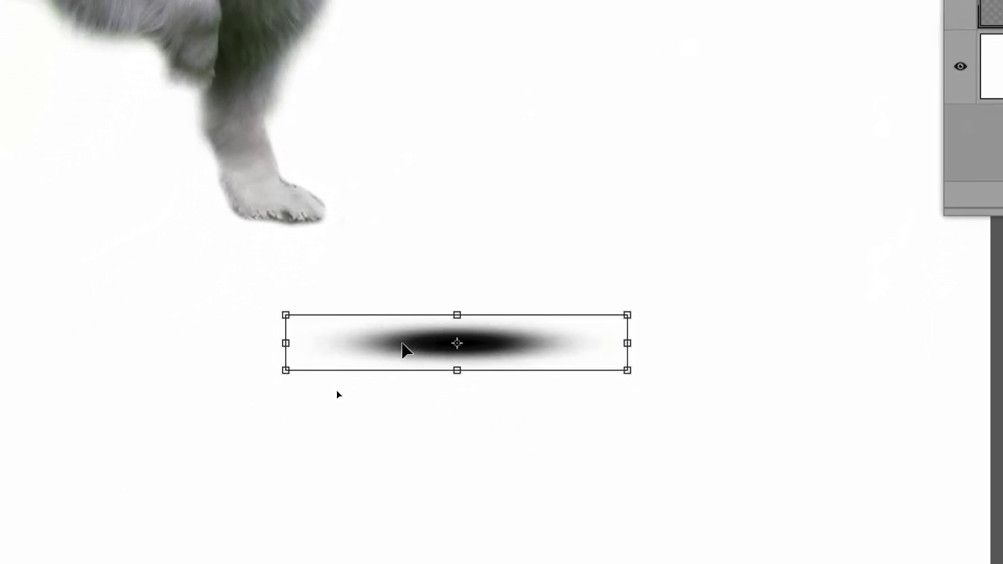
left_click_drag(402, 345, 397, 338)
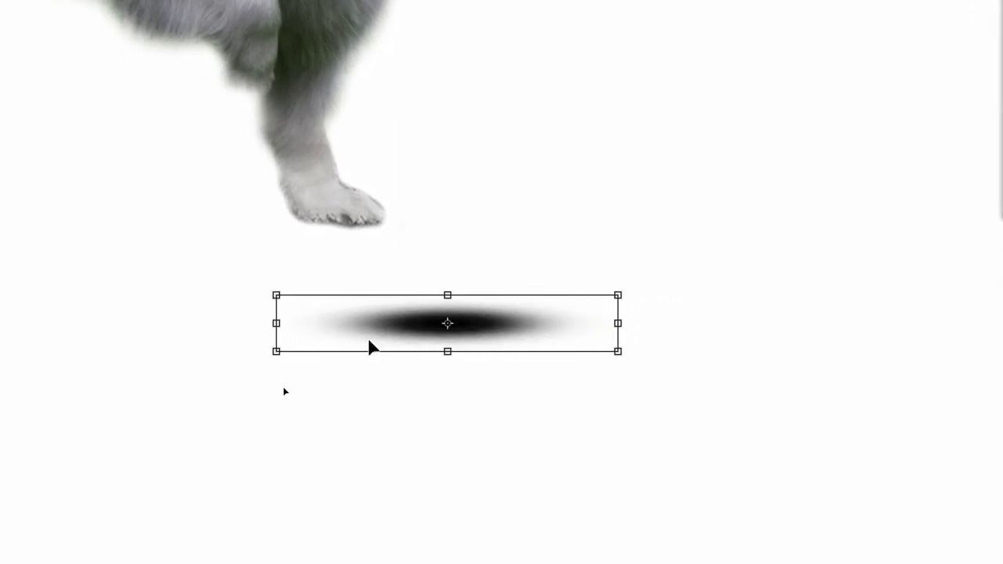
left_click_drag(360, 343, 325, 310)
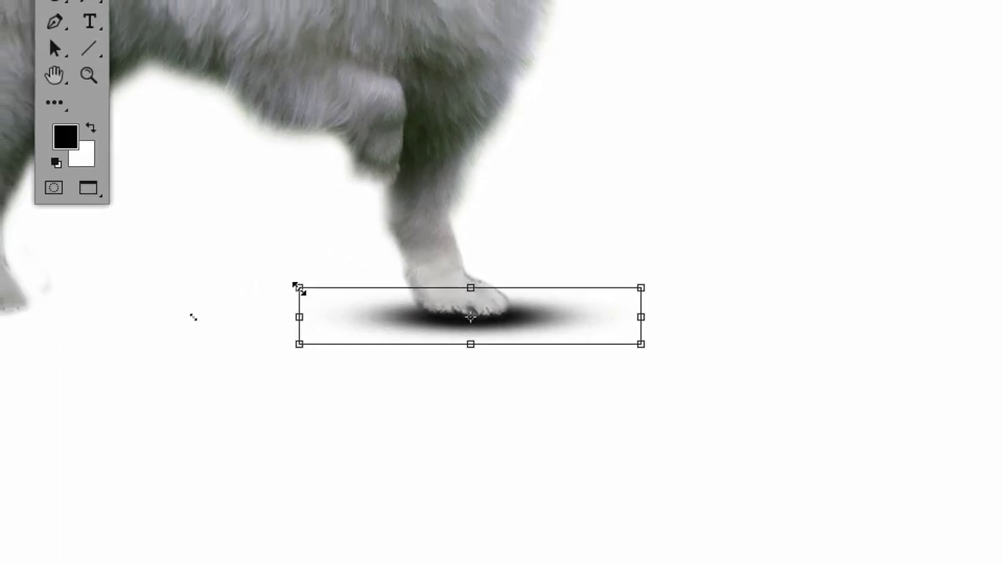
left_click_drag(299, 288, 350, 304)
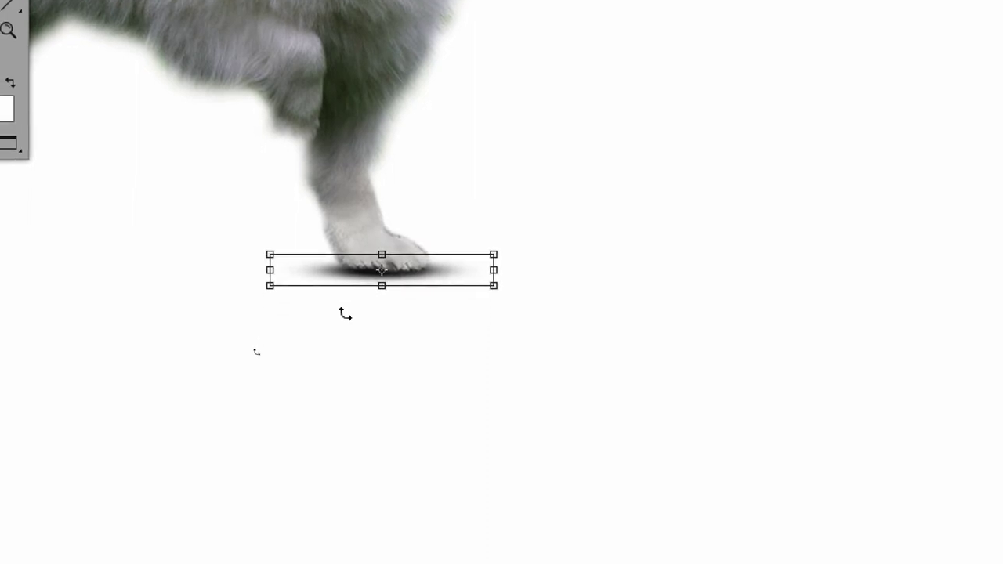
scroll(344, 313, "down", 3)
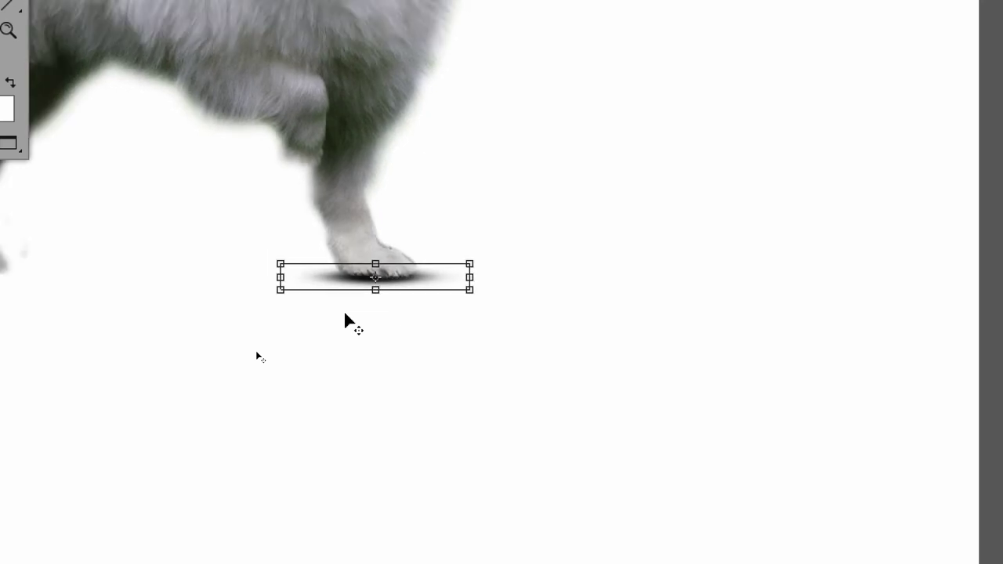
scroll(345, 315, "down", 1)
scroll(345, 315, "down", 1)
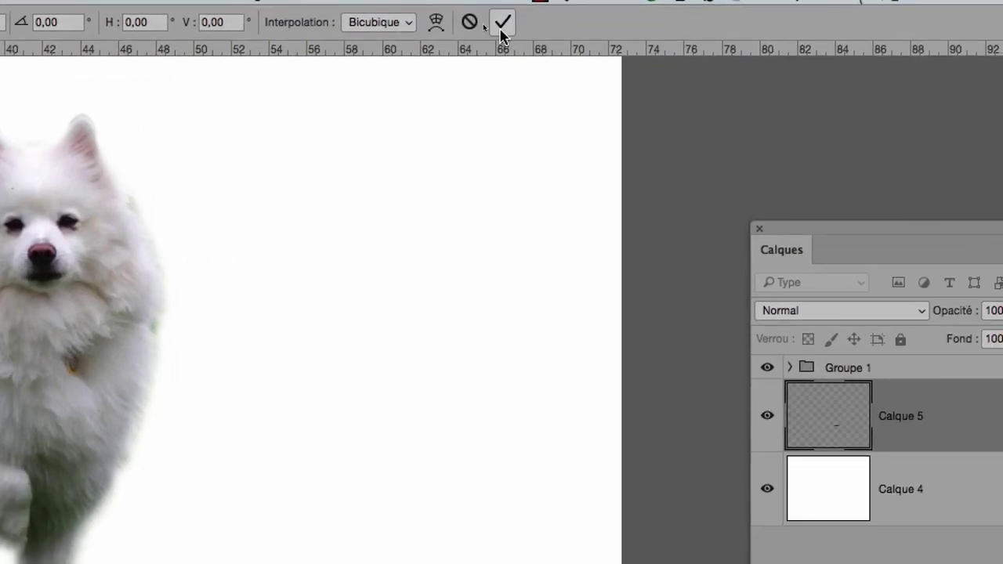
left_click(472, 41)
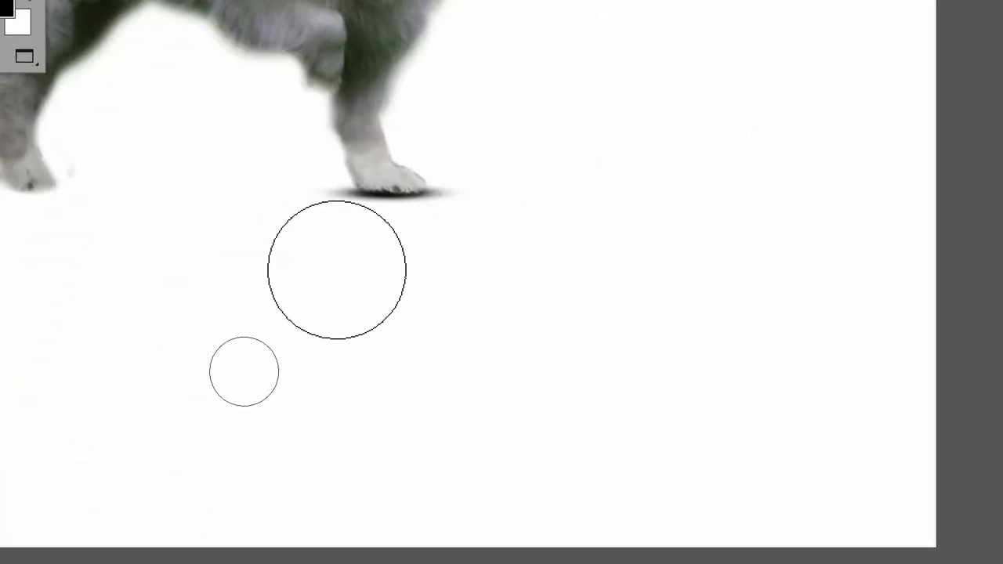
key("i")
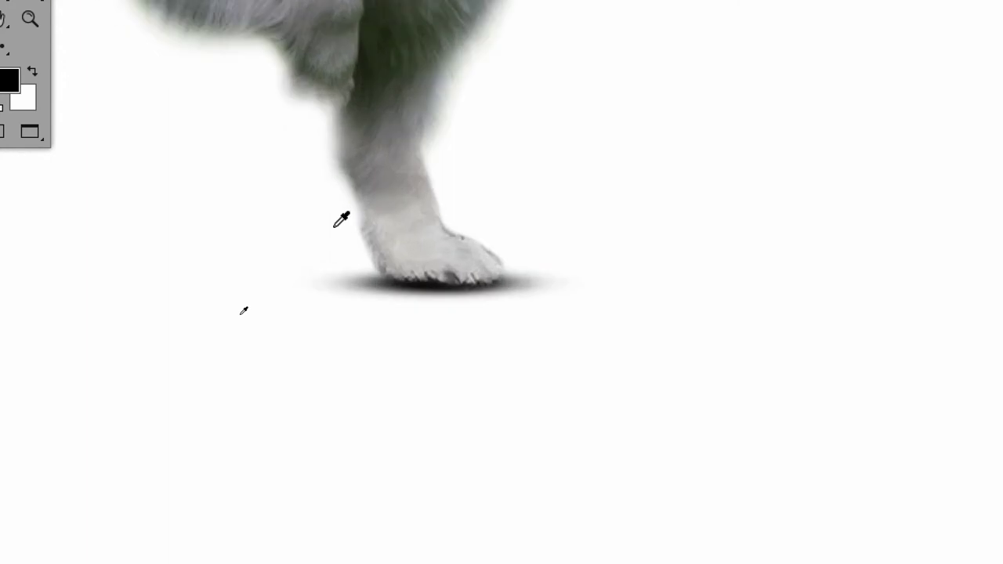
scroll(342, 221, "up", 2)
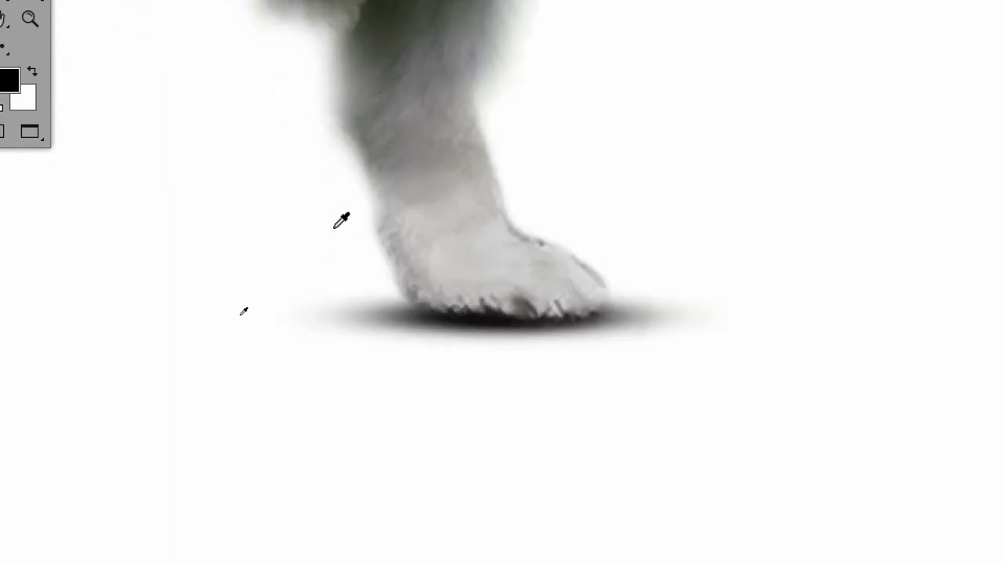
scroll(341, 221, "down", 2)
scroll(342, 221, "down", 3)
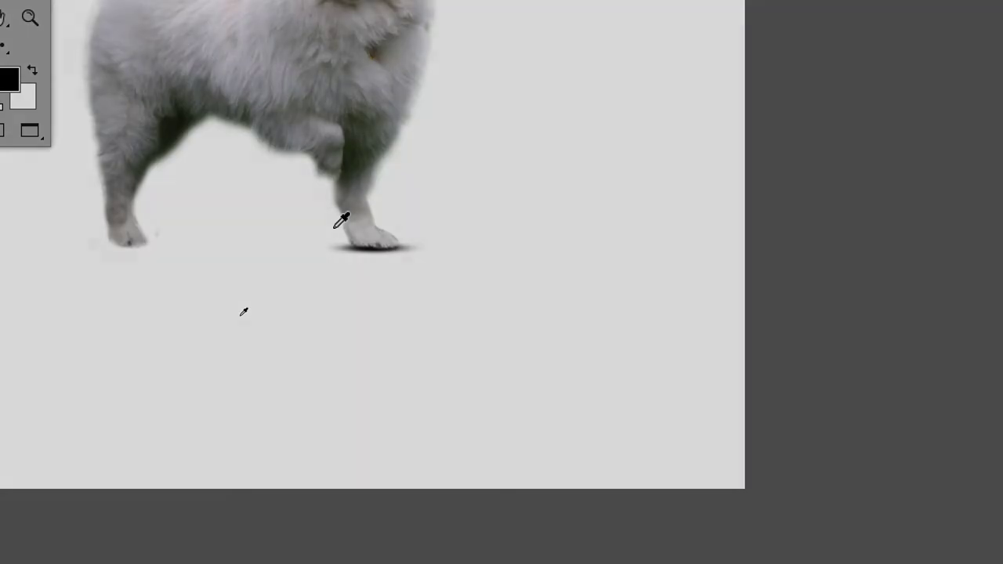
scroll(342, 221, "down", 1)
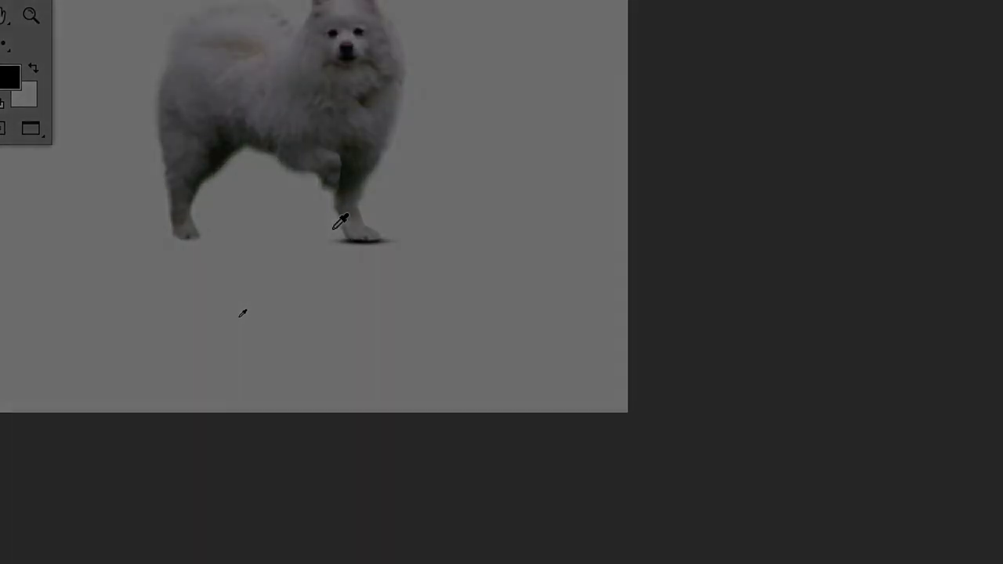
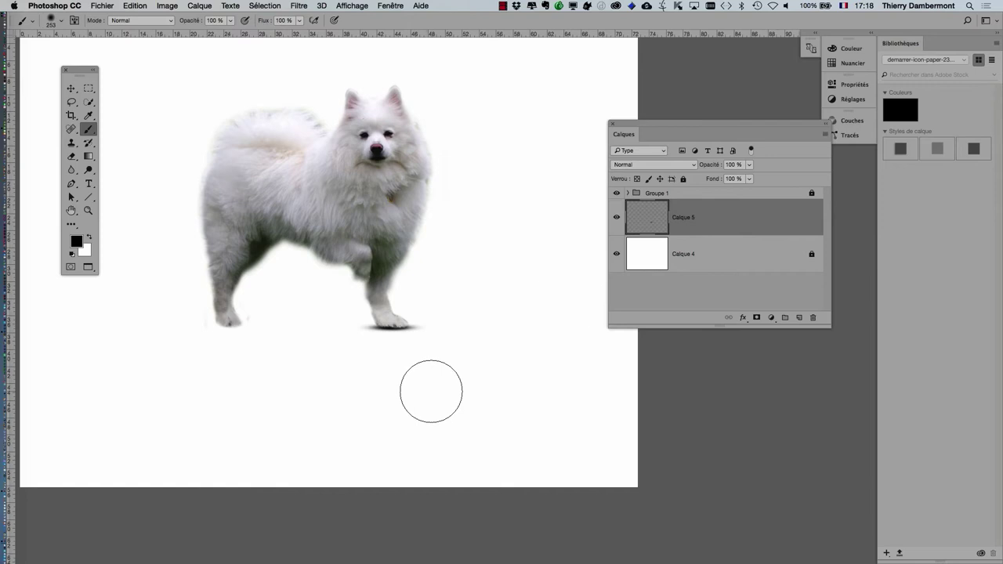
With the Move tool, duplicate the paw shadow and place the copy under the dog's left front paw
left_click_drag(75, 78, 65, 79)
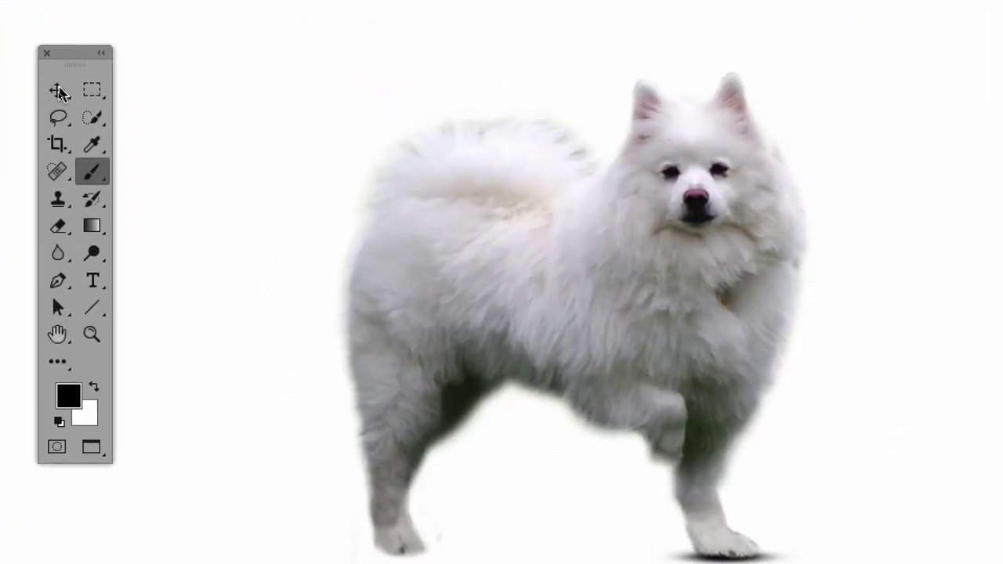
left_click(57, 94)
left_click(58, 92)
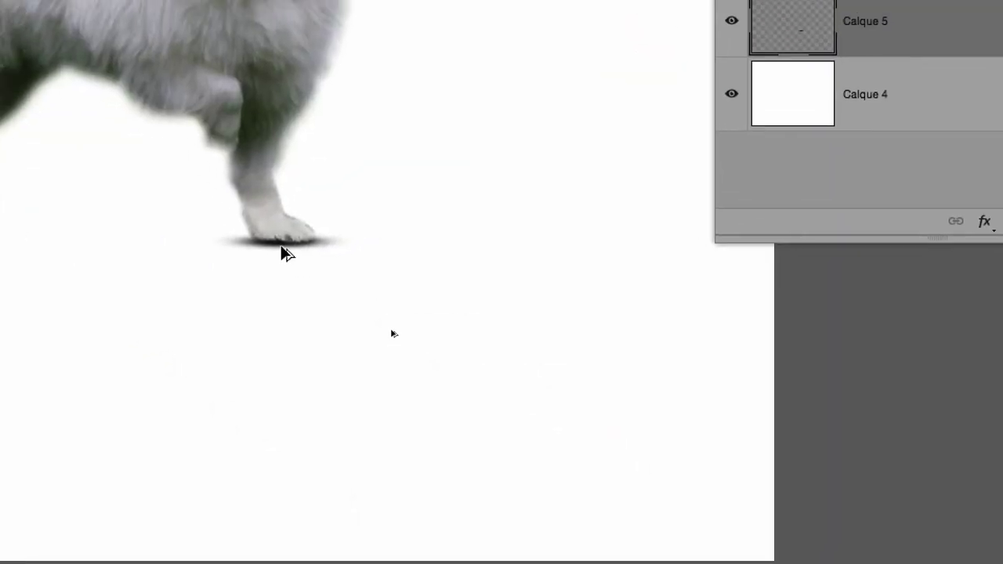
left_click_drag(282, 252, 226, 253)
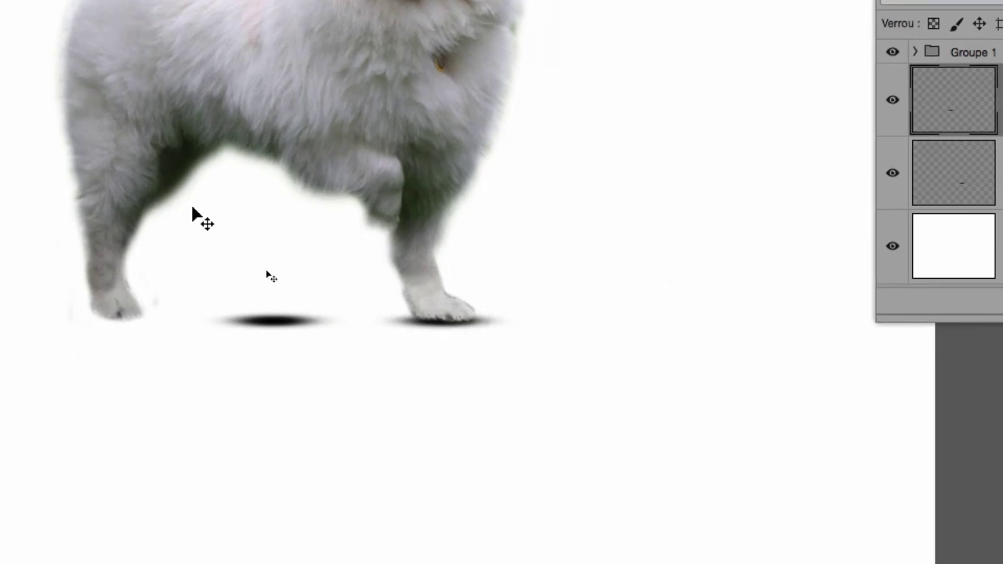
Delete the first copy and re-duplicate the shadow under the left front paw
key("Delete")
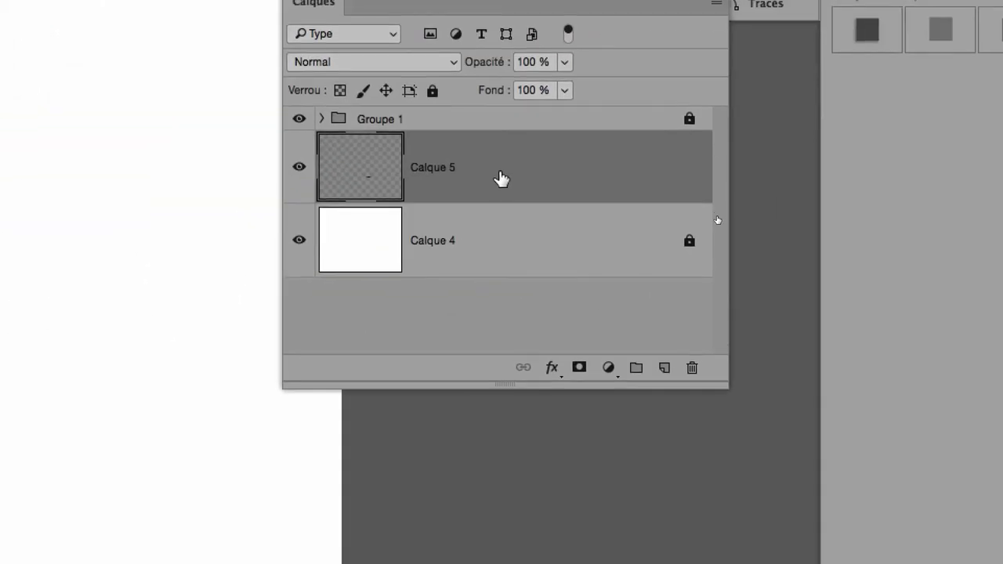
left_click_drag(501, 178, 595, 243)
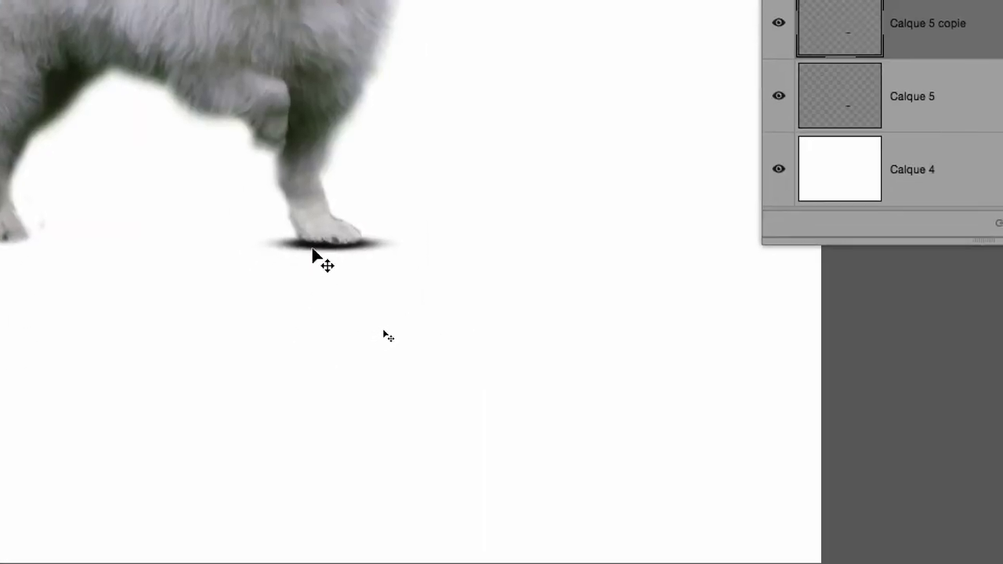
mouse_move(314, 261)
left_mouse_down()
mouse_move(297, 251)
mouse_move(180, 241)
left_mouse_up()
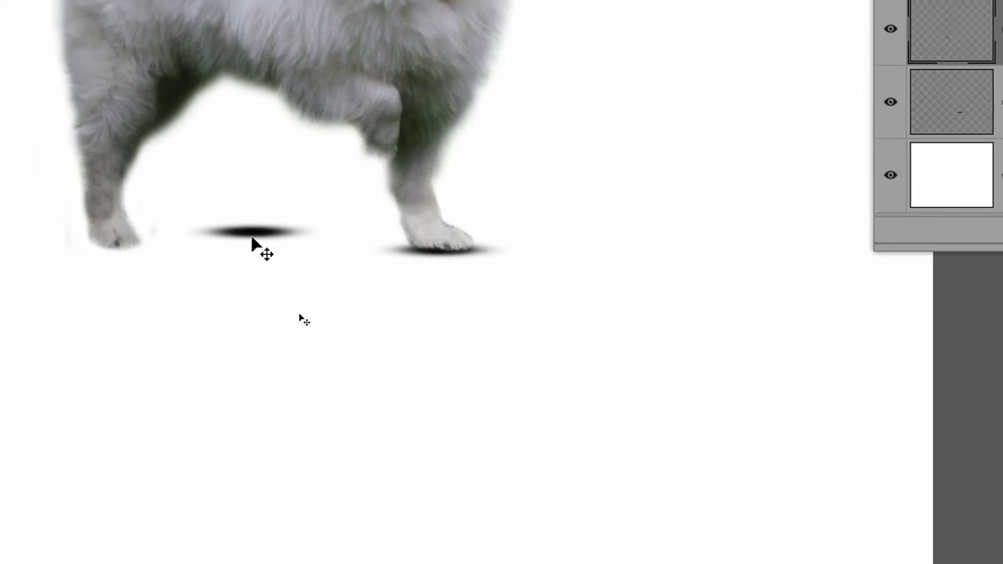
left_click_drag(251, 239, 202, 251)
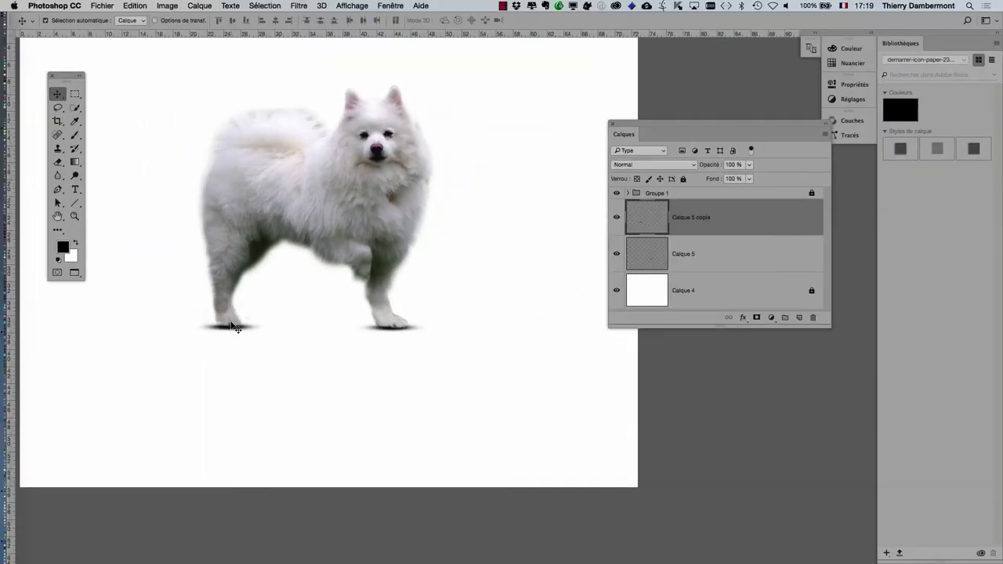
scroll(226, 336, "up", 3)
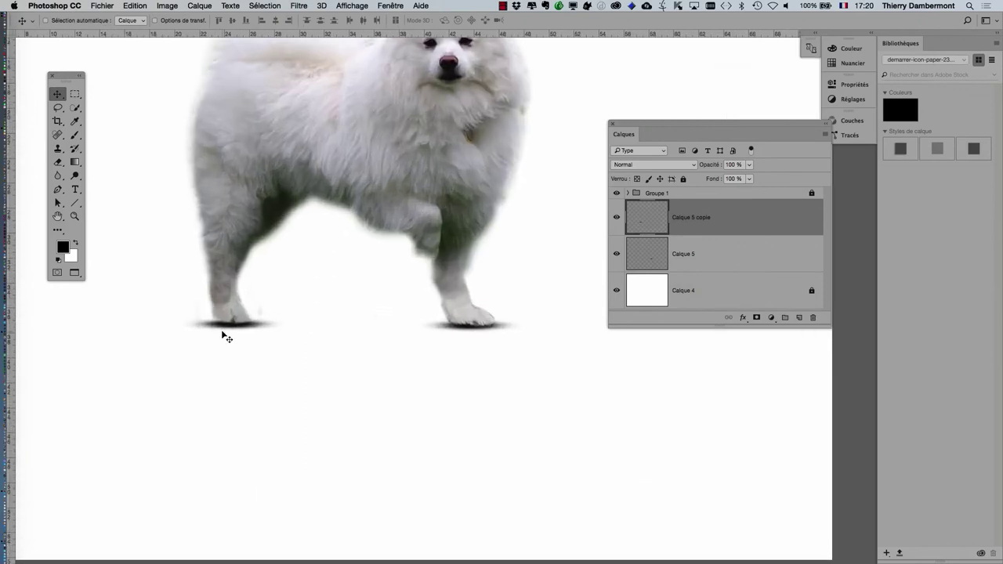
Narrow the left-paw shadow slightly with Free Transform, then select the original Calque 5 layer
key("ctrl+t")
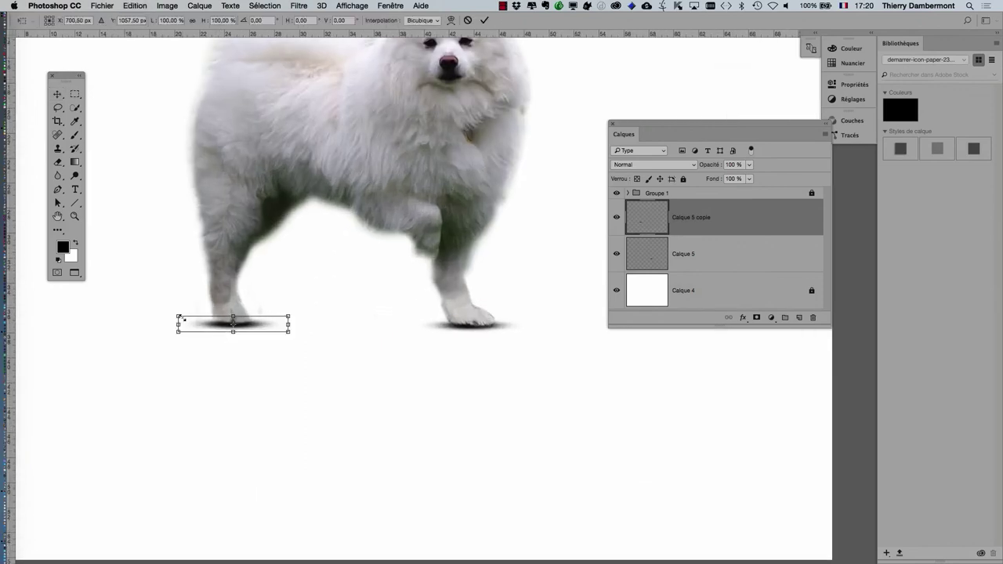
left_click_drag(179, 319, 246, 322)
left_click(484, 20)
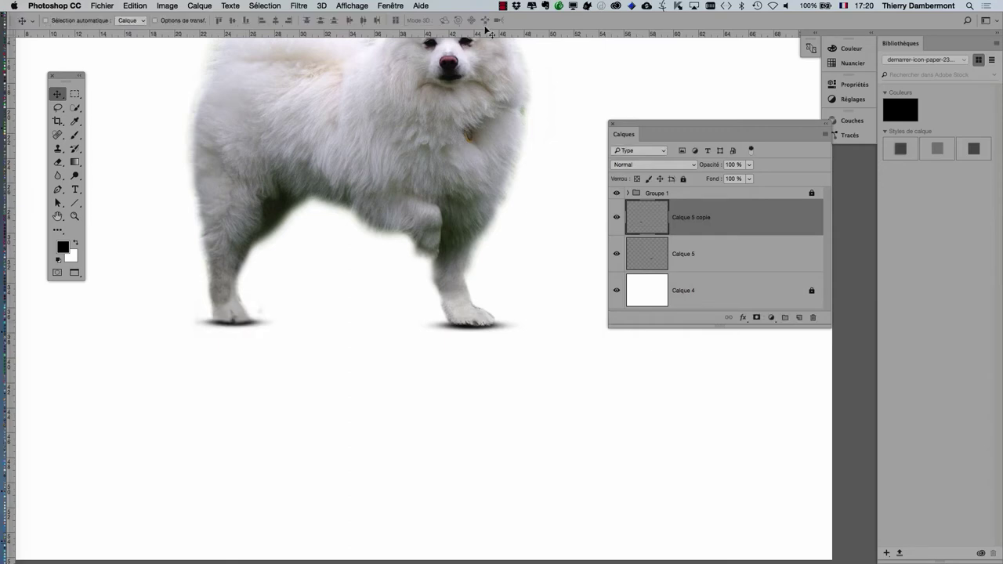
left_click(714, 260)
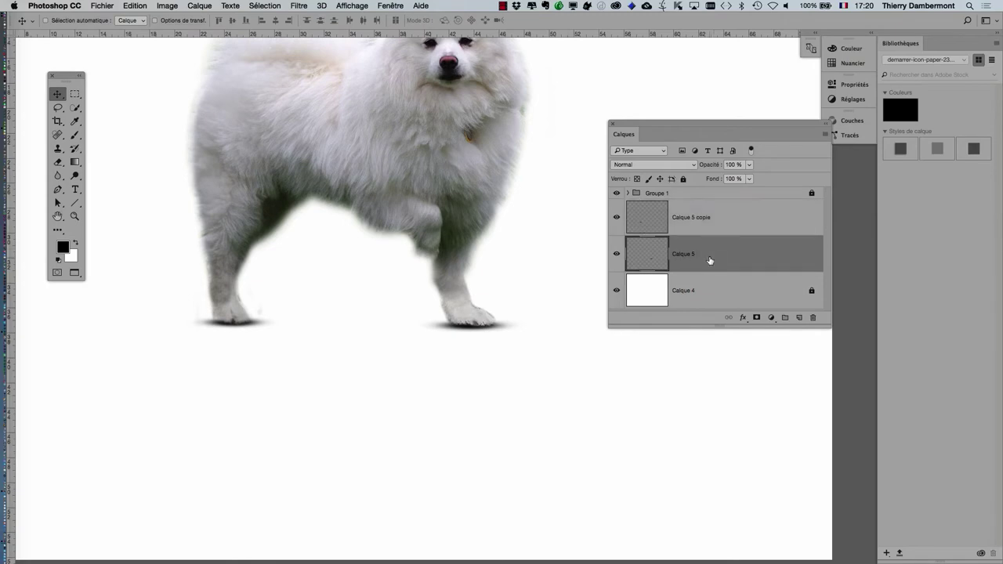
left_click(367, 4)
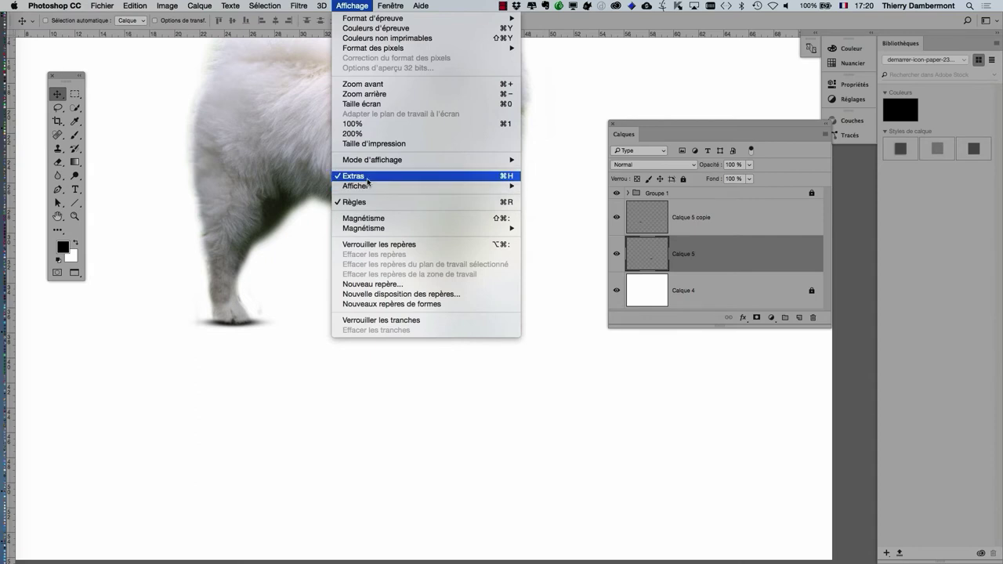
mouse_move(368, 185)
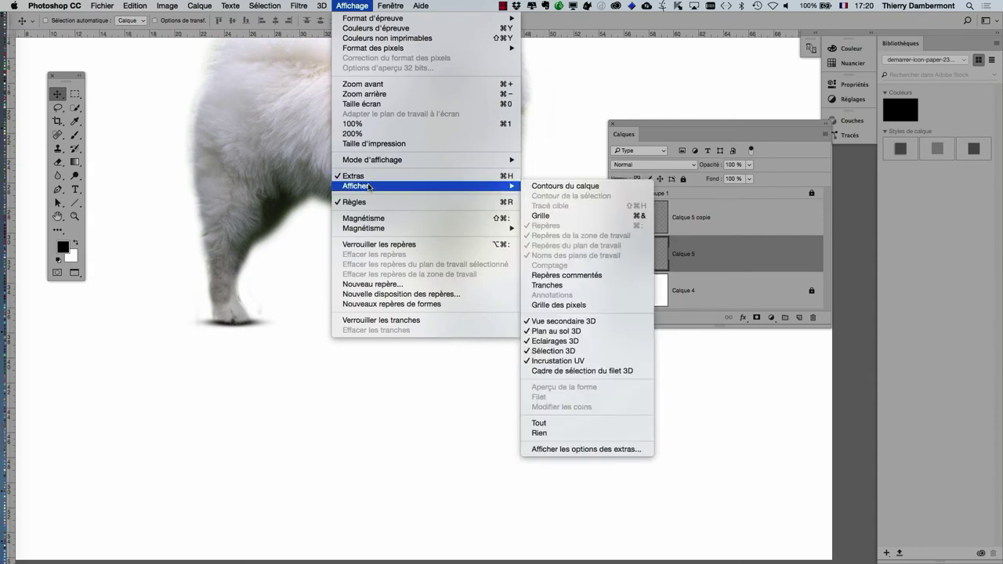
left_click(343, 5)
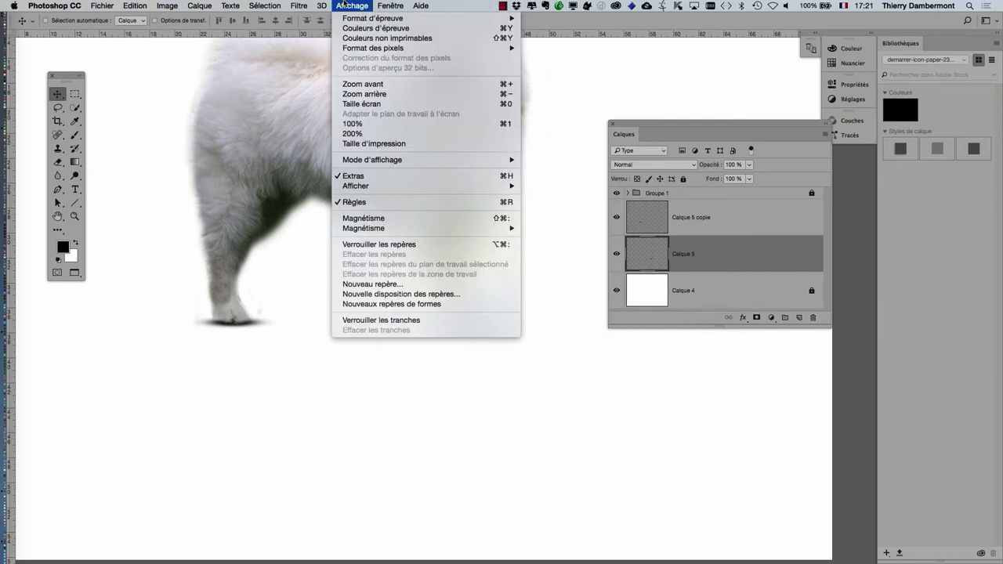
left_click(342, 5)
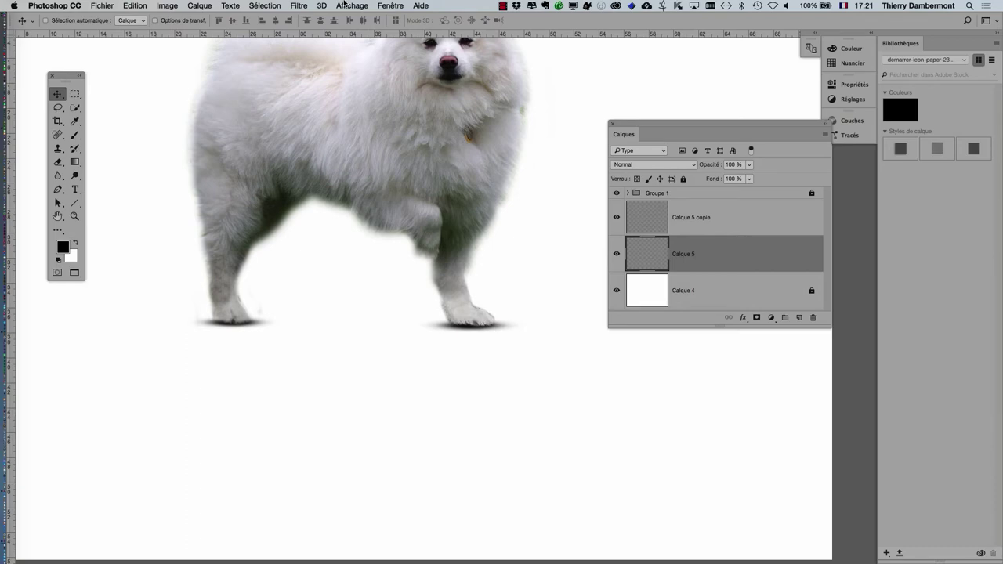
left_click(342, 4)
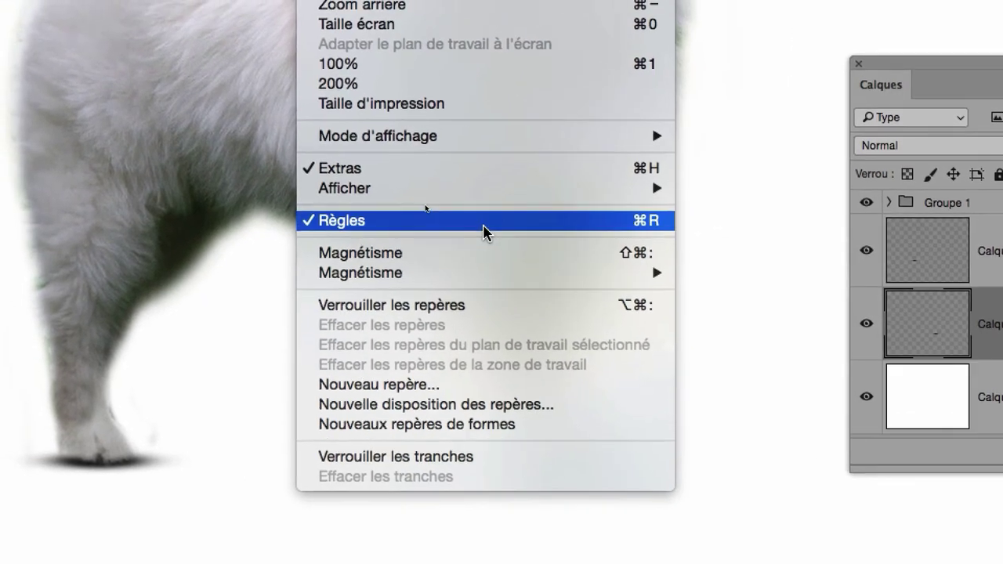
mouse_move(153, 112)
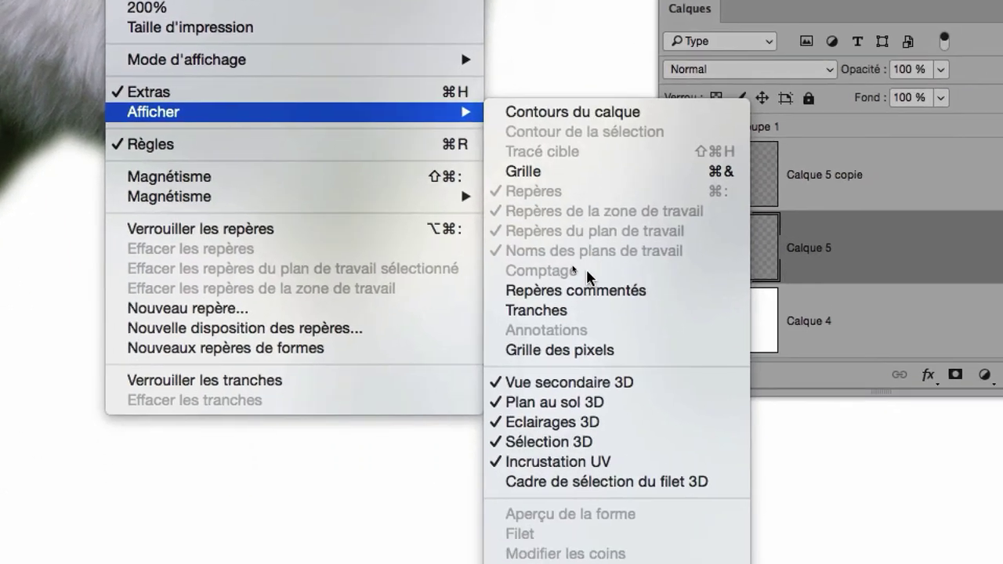
left_click(398, 290)
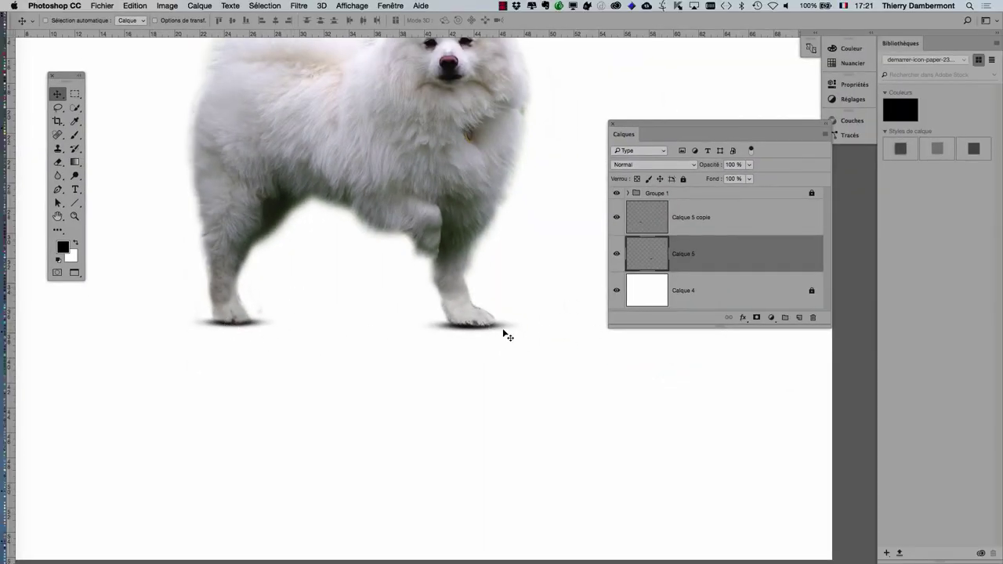
Use Save As and edit the file name to American_Eskimo_Dog_7.psd
left_click(106, 6)
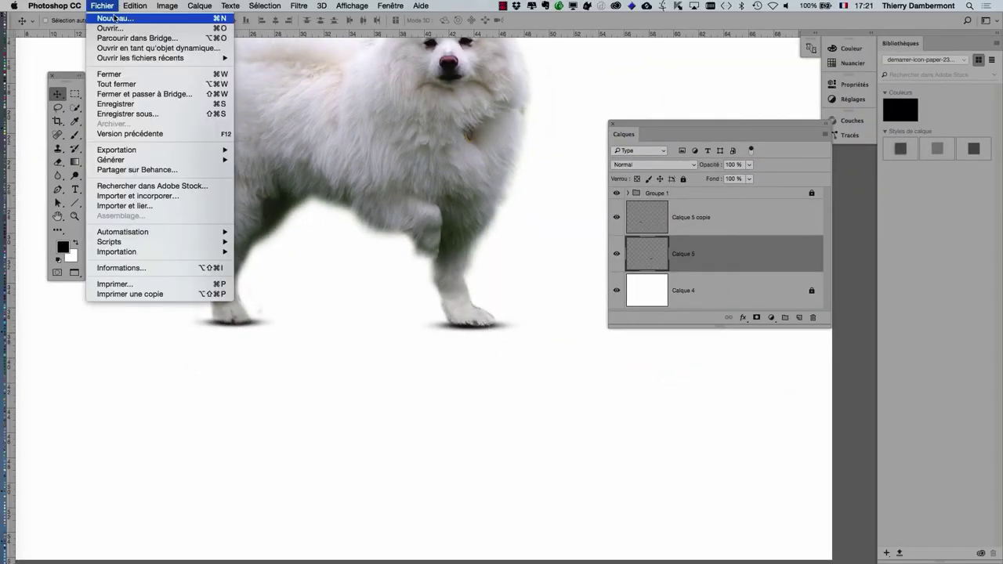
left_click(130, 119)
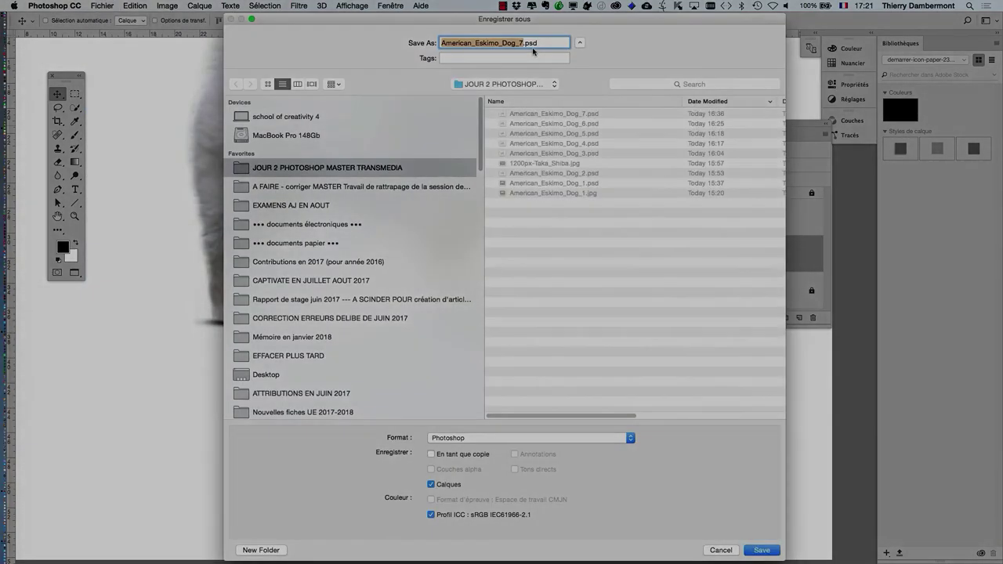
left_click(520, 42)
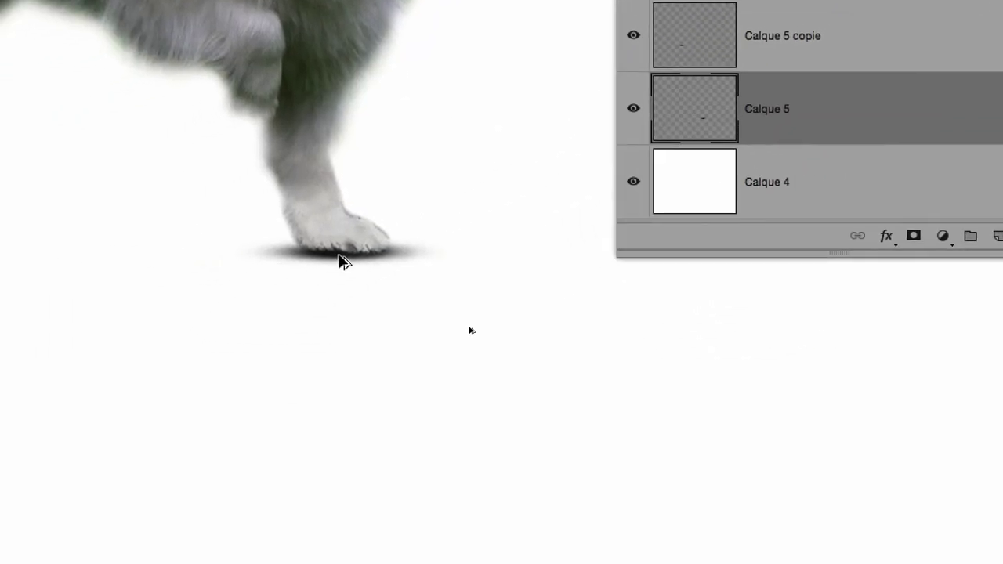
Duplicate the shadow onto a new layer and move it left under the dog
left_click_drag(344, 261, 196, 262)
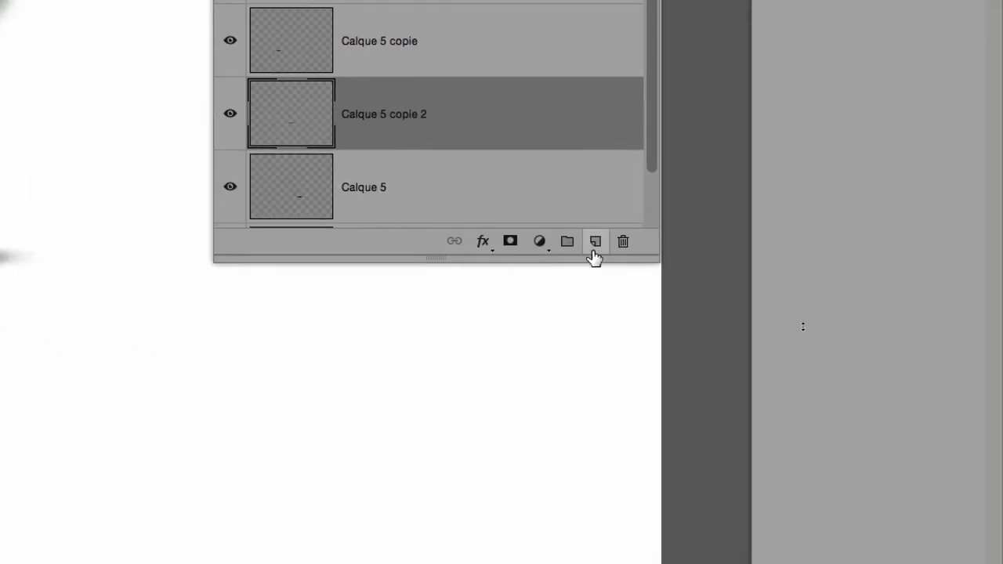
left_click_drag(647, 253, 650, 364)
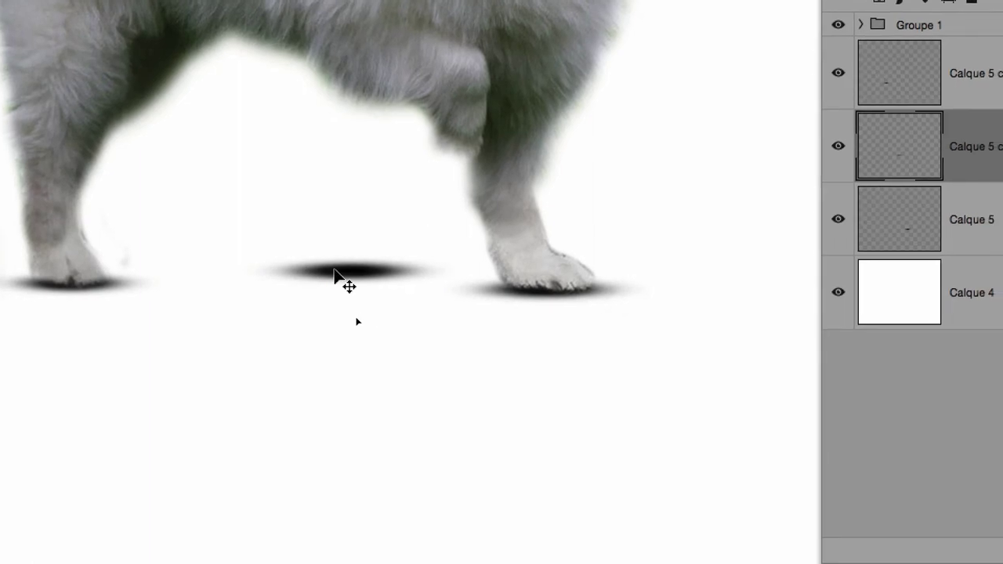
left_click_drag(322, 270, 306, 276)
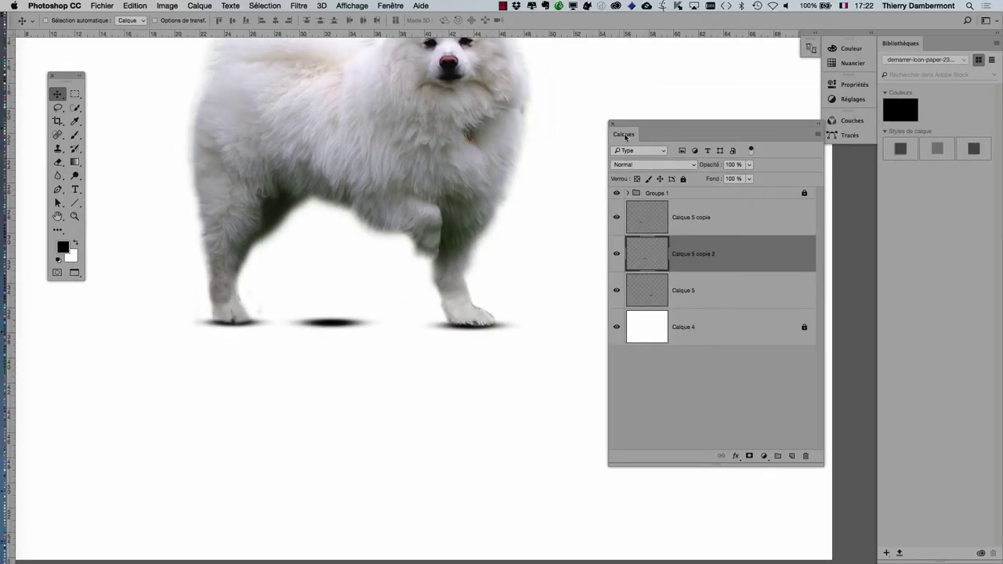
left_click_drag(628, 127, 703, 123)
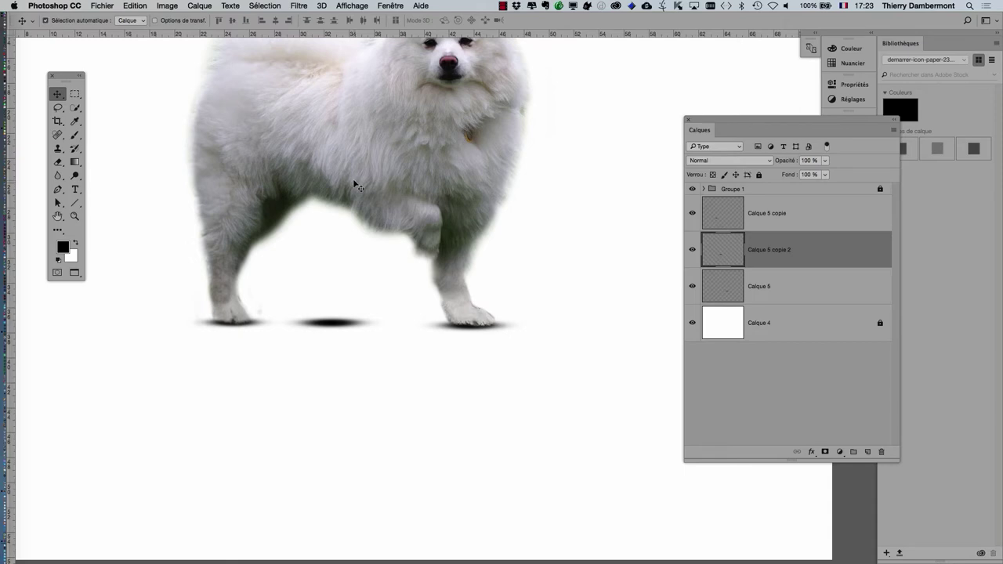
Widen the new shadow from the front paw to the back paw and nudge it down
key("ctrl+t")
left_click_drag(275, 315, 107, 297)
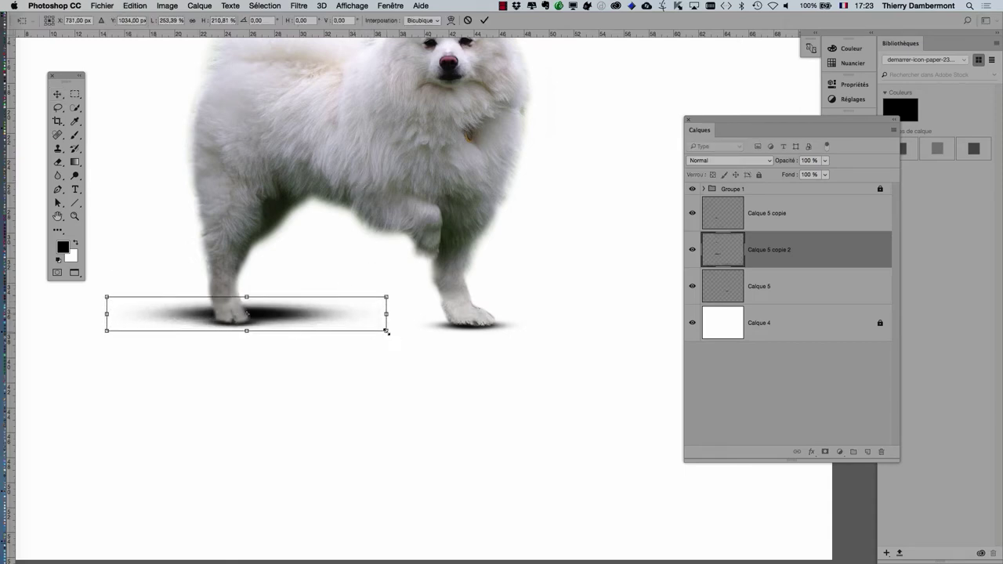
left_click_drag(385, 330, 460, 336)
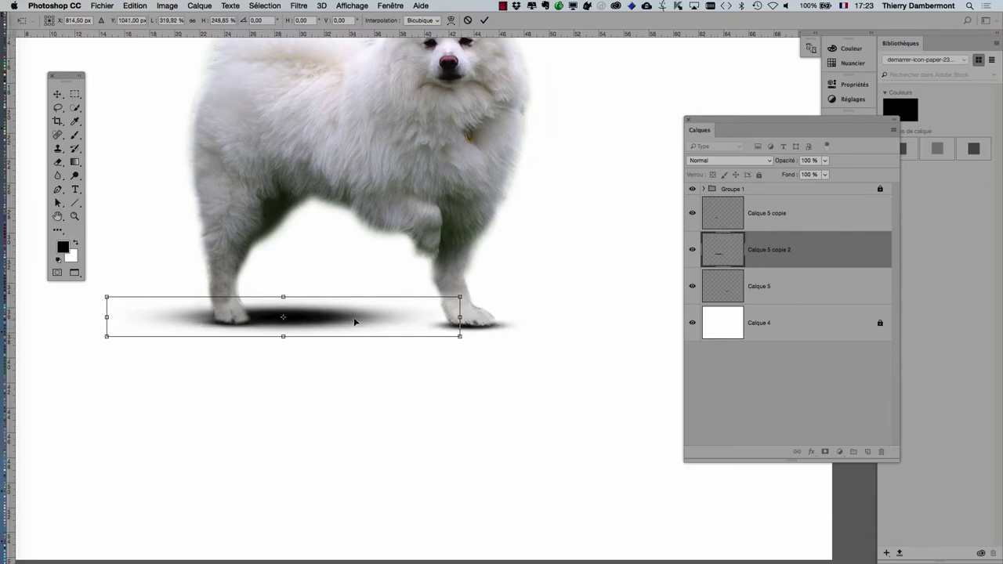
left_click_drag(358, 321, 365, 323)
left_click(482, 21)
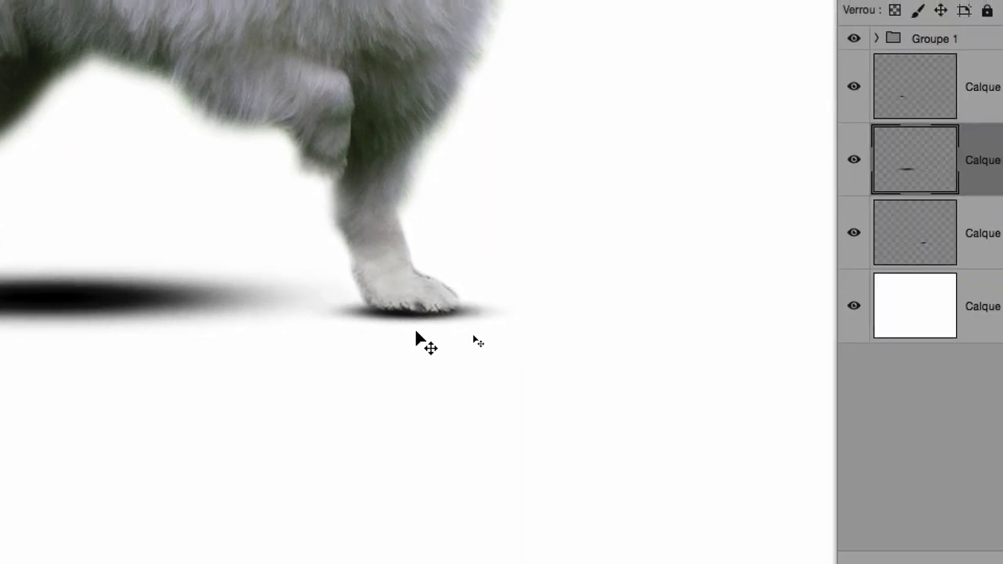
key("Down")
key("Down")
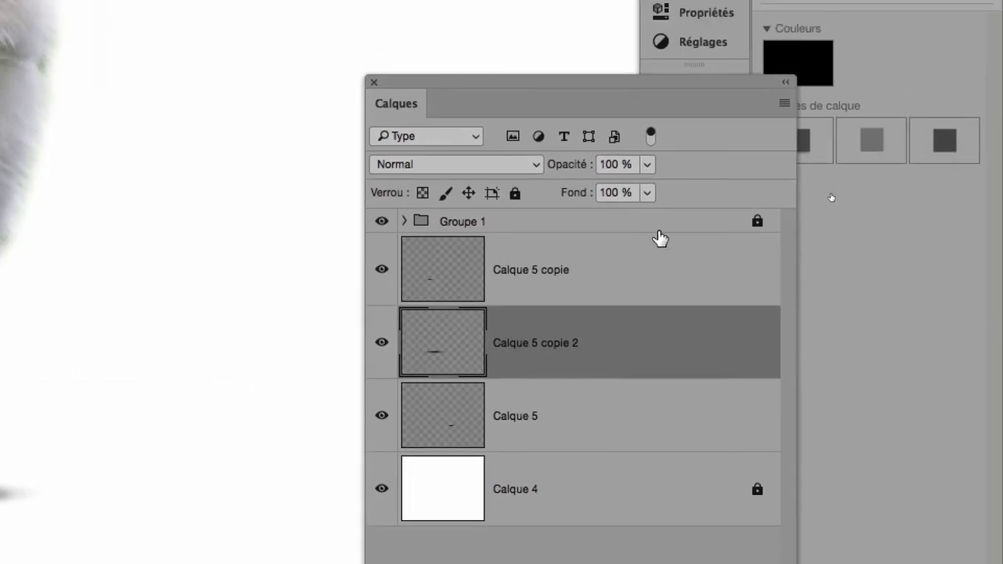
Lower the wide middle shadow, Calque 5 copie 2, to 46% opacity
left_click(653, 207)
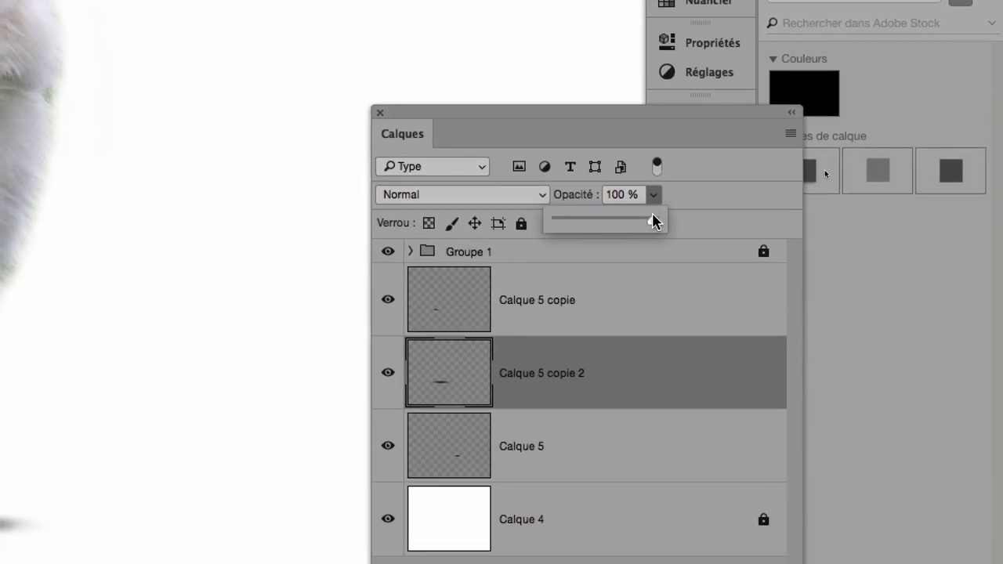
left_click_drag(650, 231, 642, 233)
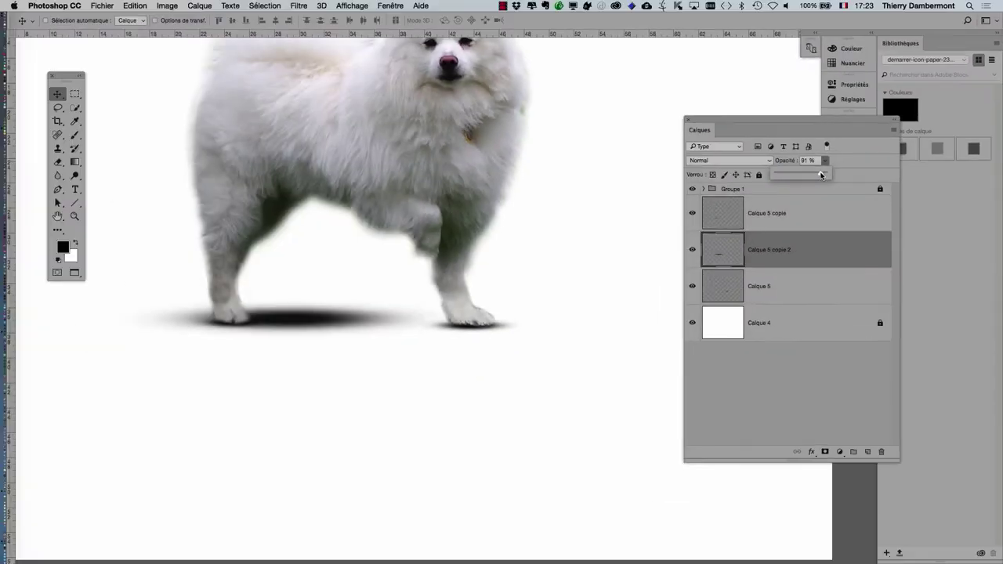
left_click_drag(821, 174, 799, 177)
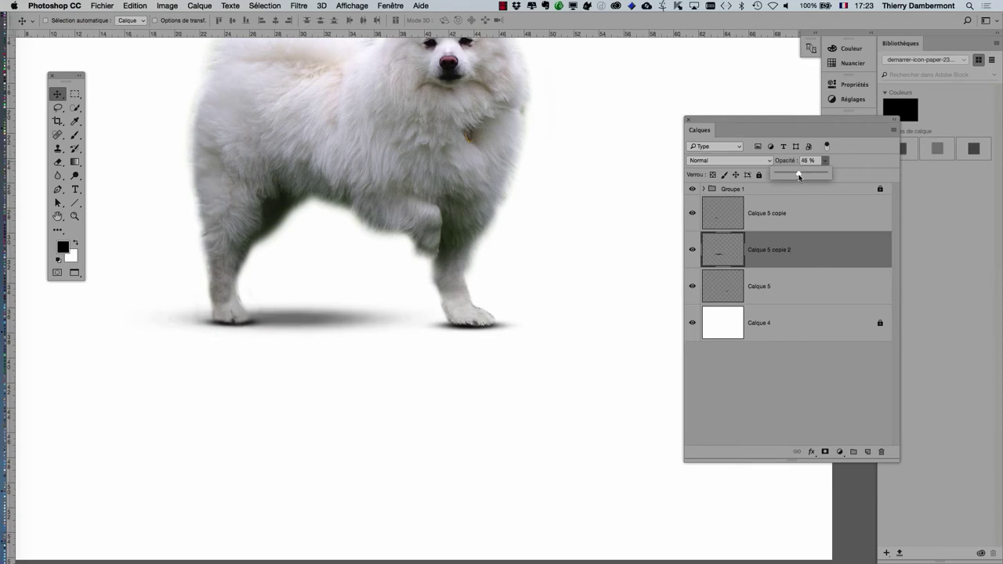
left_click(776, 124)
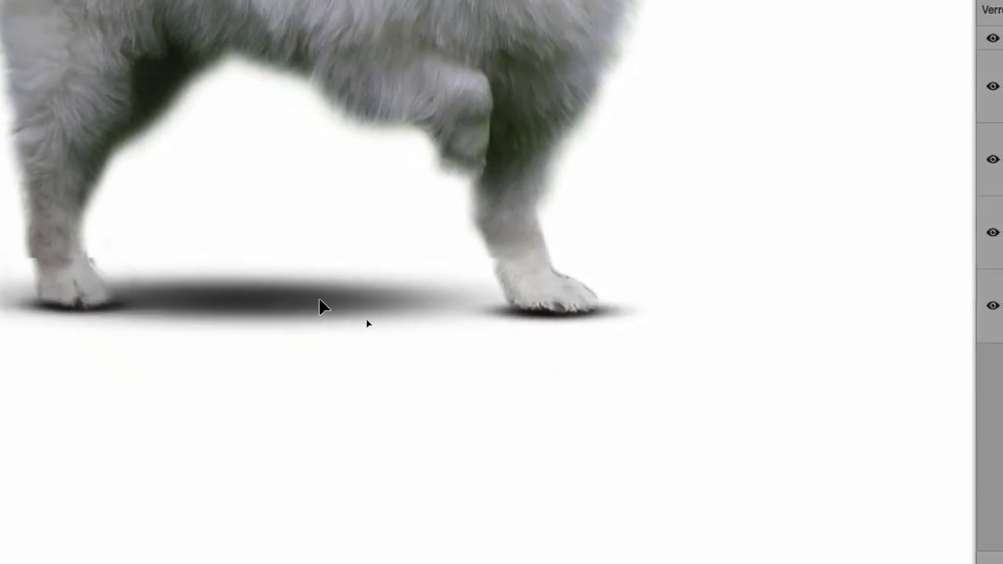
Shift the wide shadow slightly right and lower Calque 5 copie 3 to 29% opacity
mouse_move(321, 305)
left_mouse_down()
mouse_move(364, 312)
mouse_move(349, 307)
left_mouse_up()
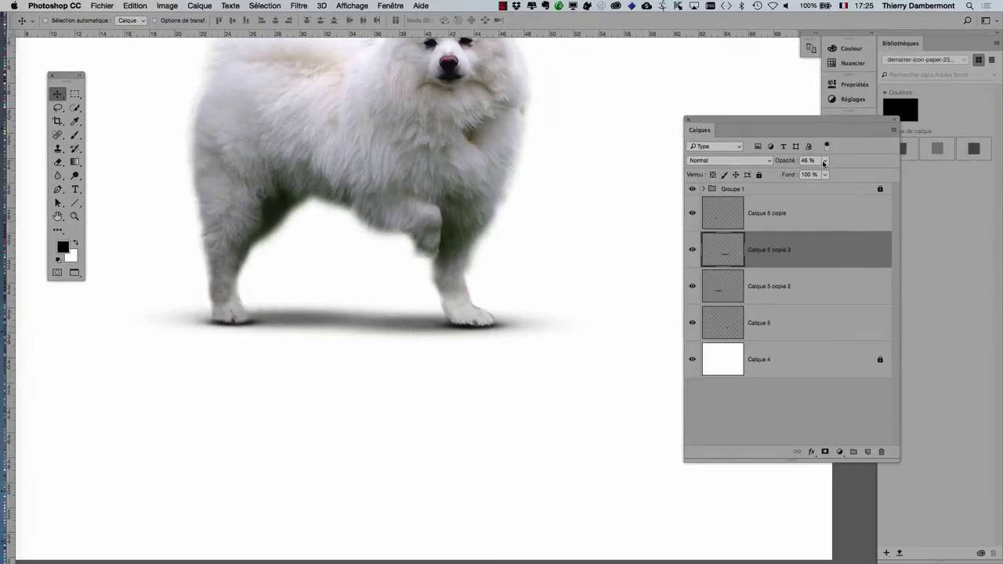
left_click(825, 160)
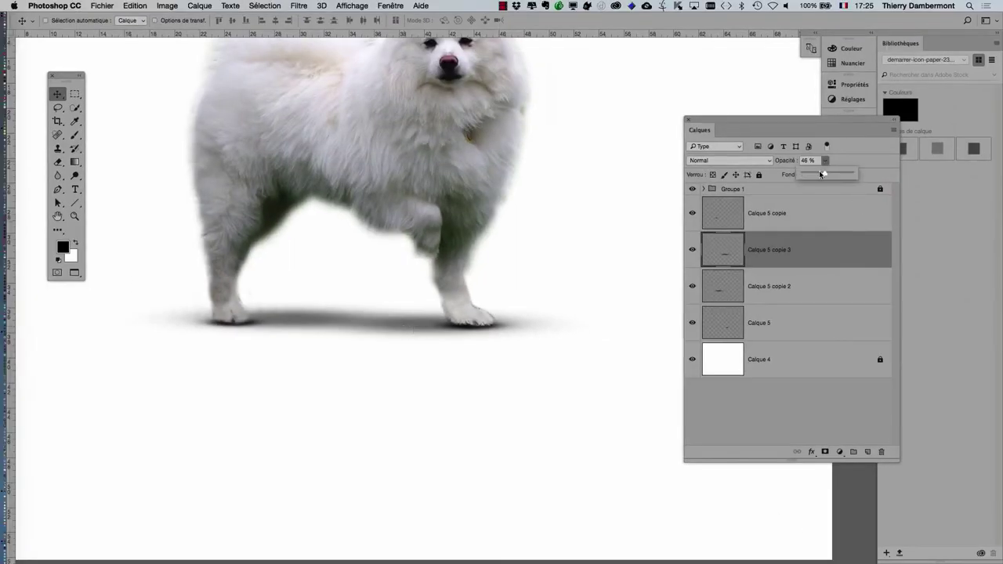
left_click_drag(823, 174, 817, 175)
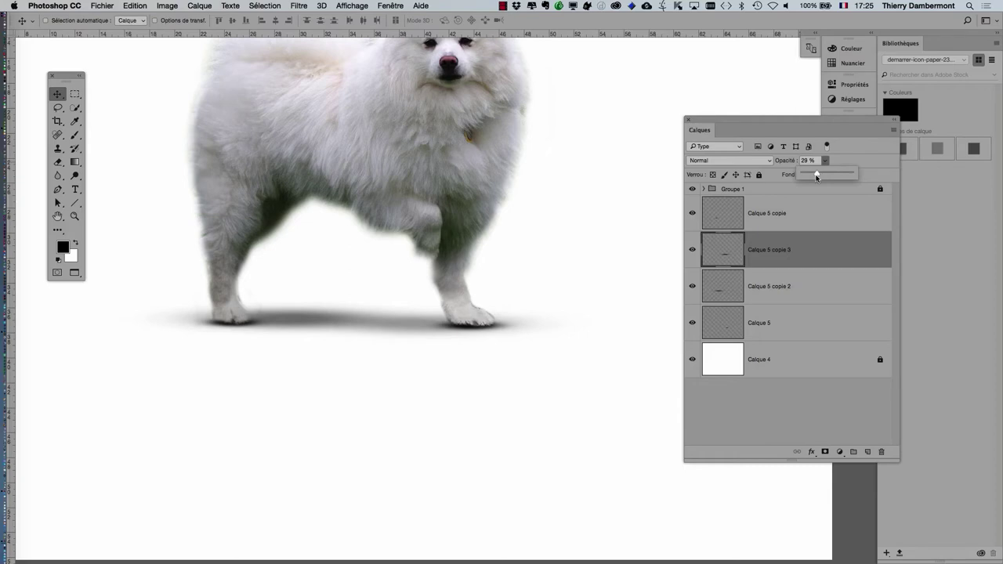
Set Calque 5 copie 2 to 49% opacity and start freely transforming it
left_click(793, 289)
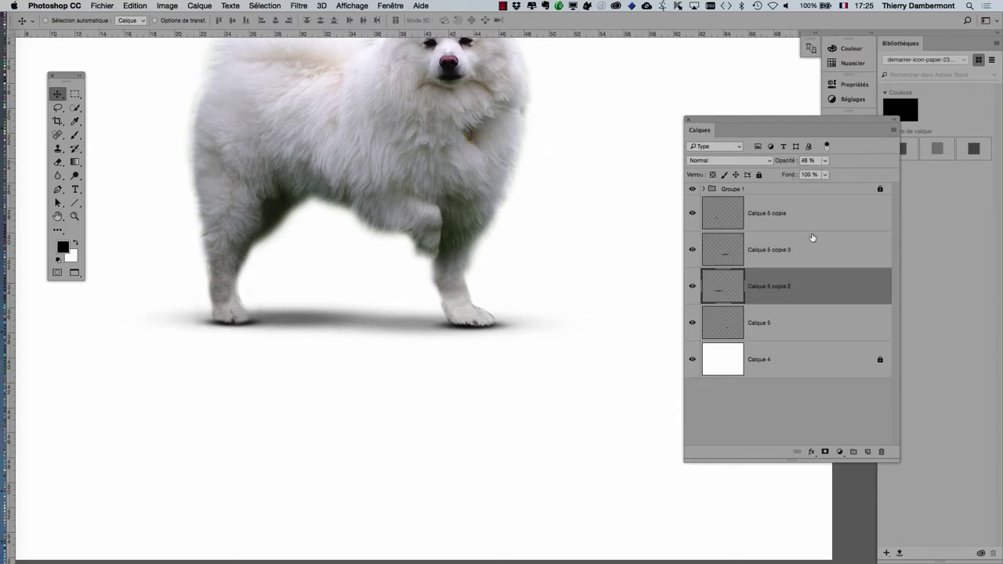
left_click(822, 160)
left_click_drag(819, 175, 826, 175)
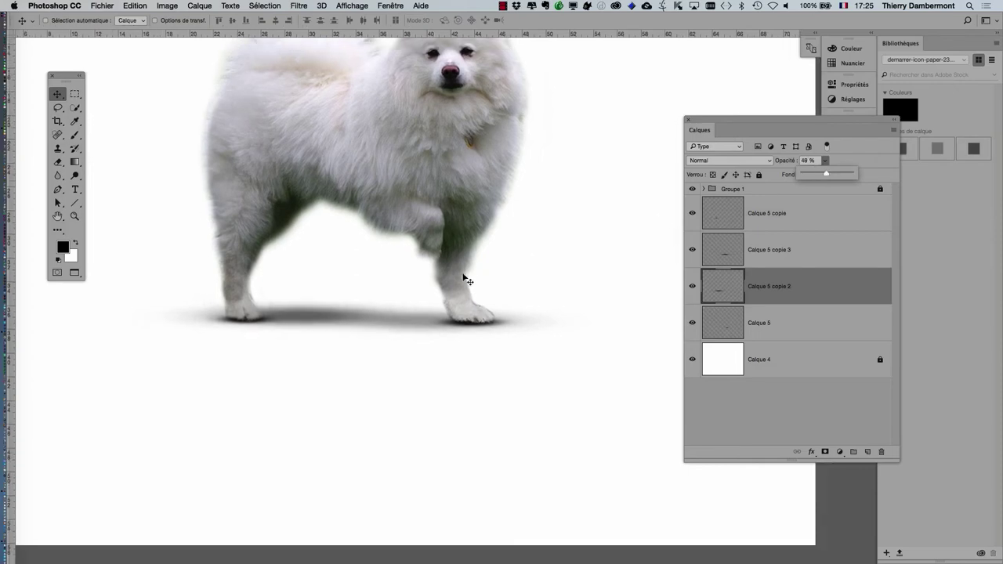
scroll(441, 290, "up", 1)
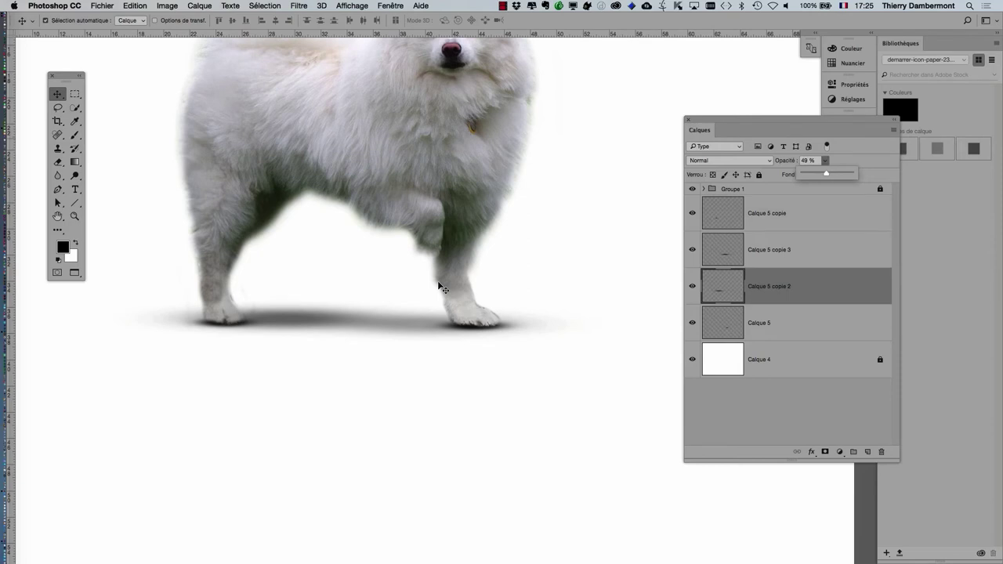
key("ctrl+t")
scroll(296, 317, "up", 2)
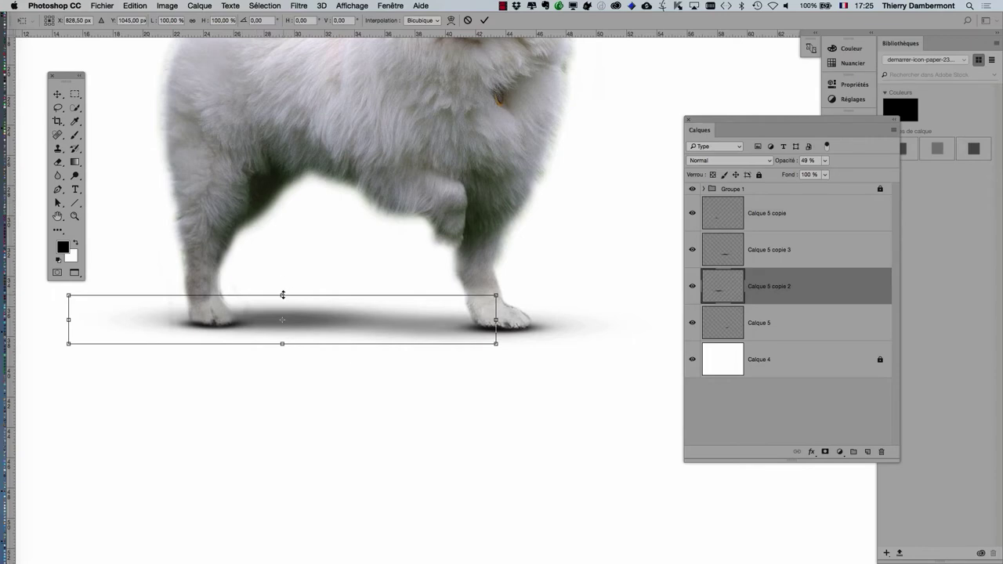
Stretch the Calque 5 copie 2 and Calque 5 copie 3 shadows slightly taller
mouse_move(282, 295)
left_mouse_down()
mouse_move(283, 305)
mouse_move(286, 237)
mouse_move(283, 291)
left_mouse_up()
left_click(484, 20)
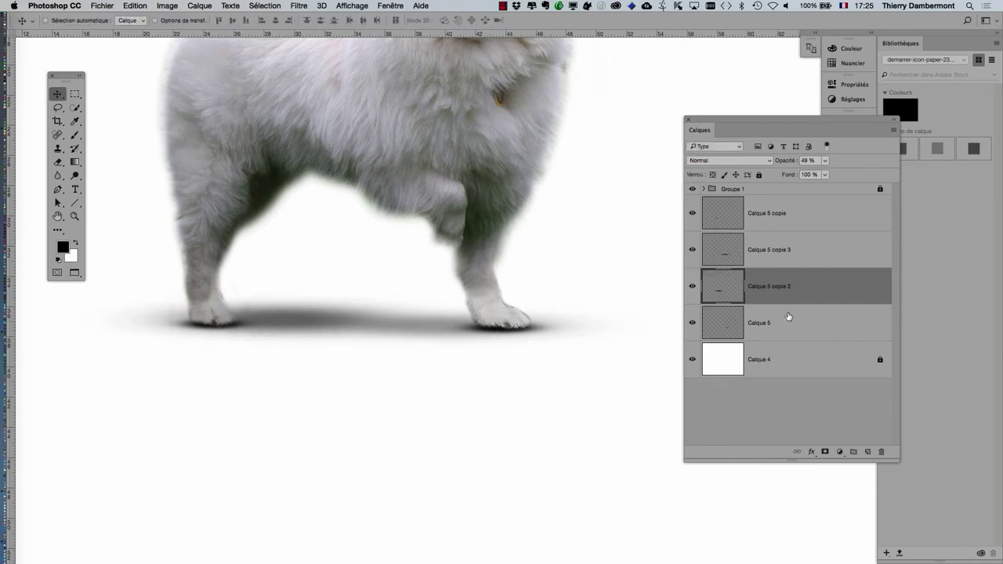
left_click(779, 257)
key("ctrl+t")
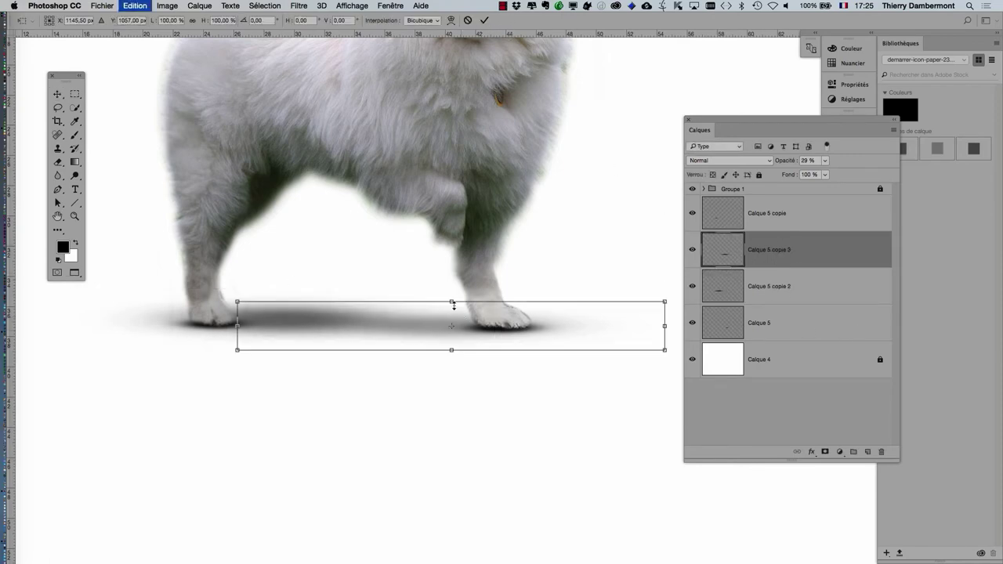
left_click_drag(454, 301, 453, 291)
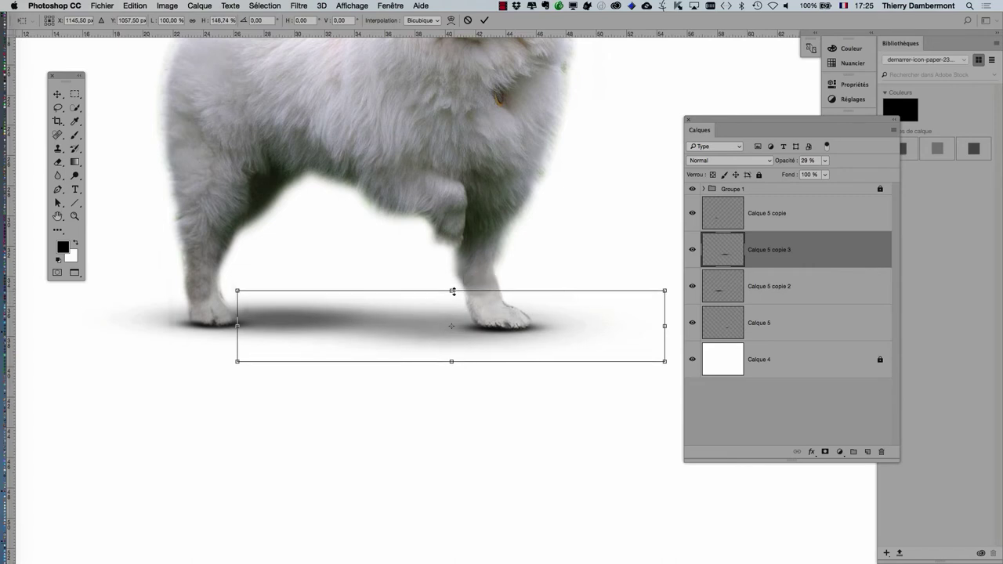
left_click(484, 21)
Lower Calque 5 copie 2 to about 38% opacity
left_click(780, 290)
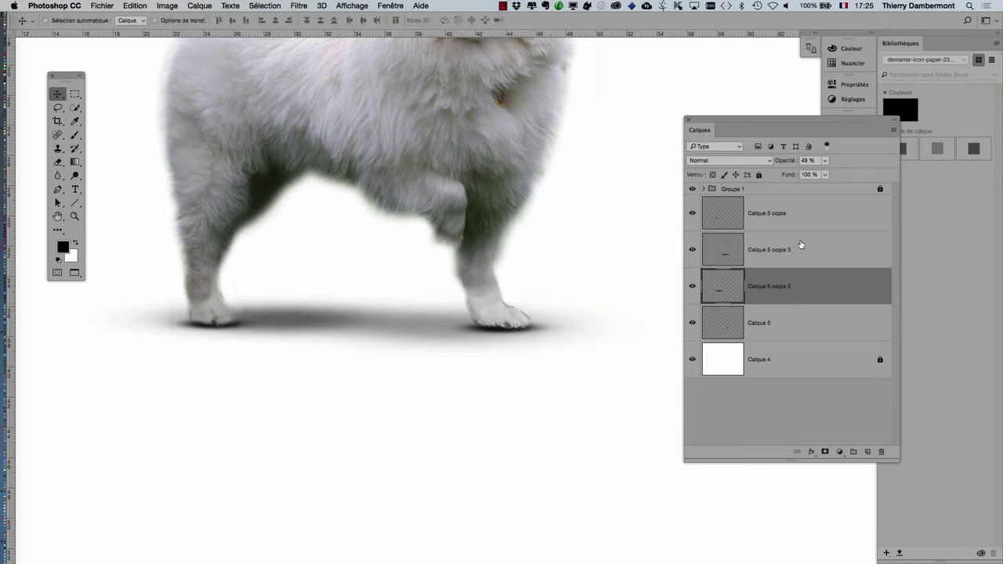
left_click(824, 161)
left_click_drag(821, 175, 822, 176)
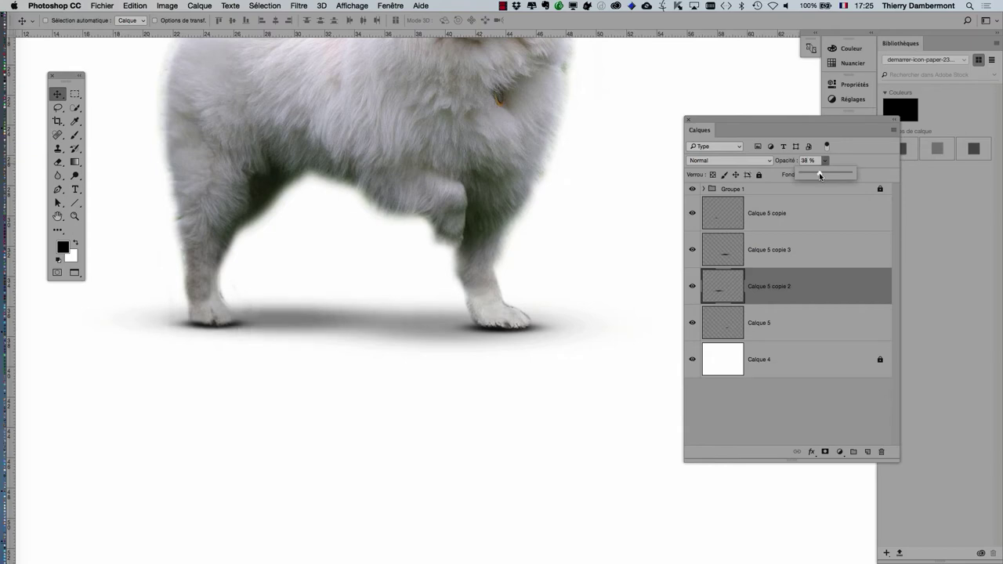
scroll(509, 350, "down", 3)
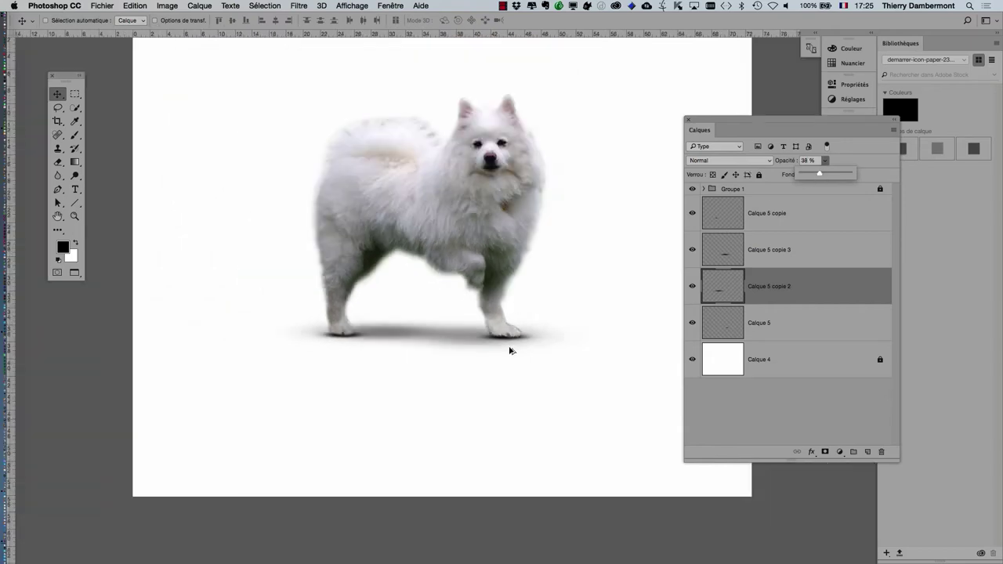
scroll(510, 350, "up", 2)
Lower Calque 5 and Calque 5 copie to 73% opacity
left_click(730, 327)
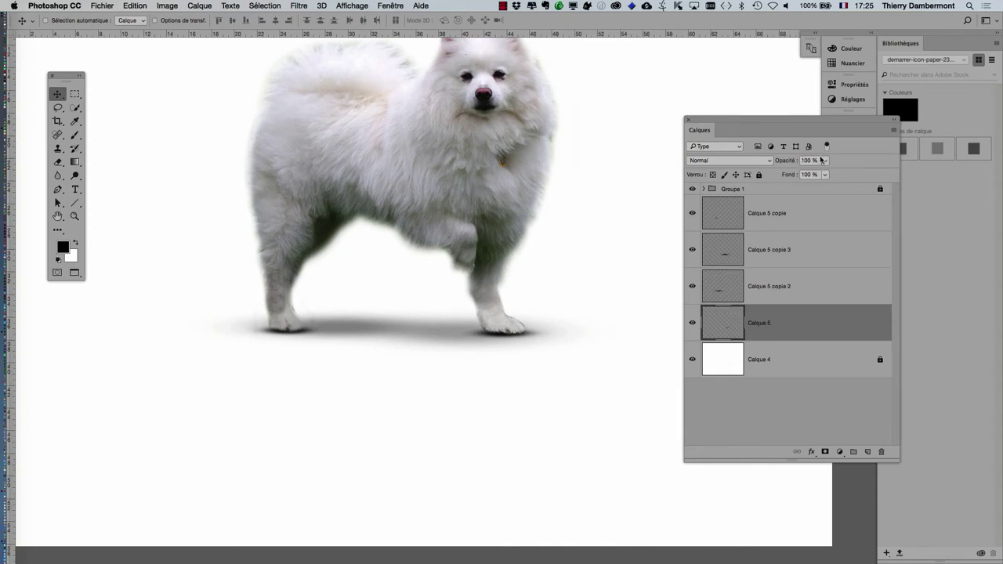
left_click_drag(825, 163, 816, 174)
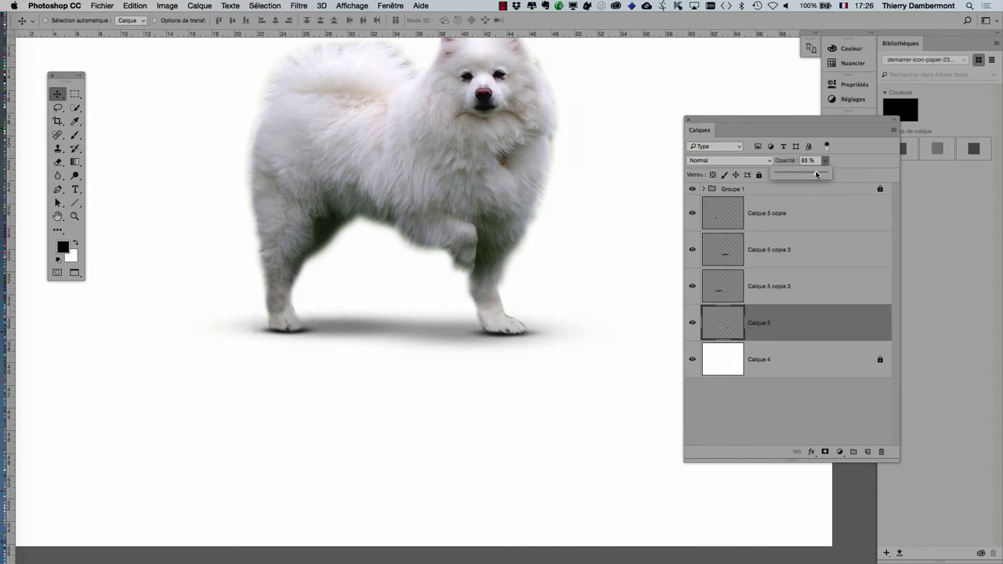
left_click(776, 225)
left_click(825, 160)
left_click_drag(822, 174, 815, 175)
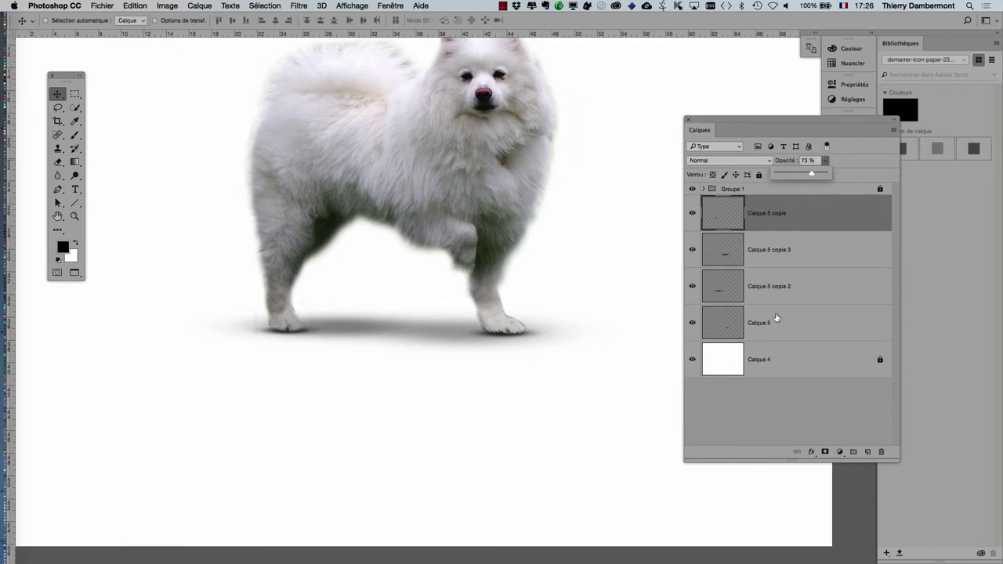
left_click(776, 321)
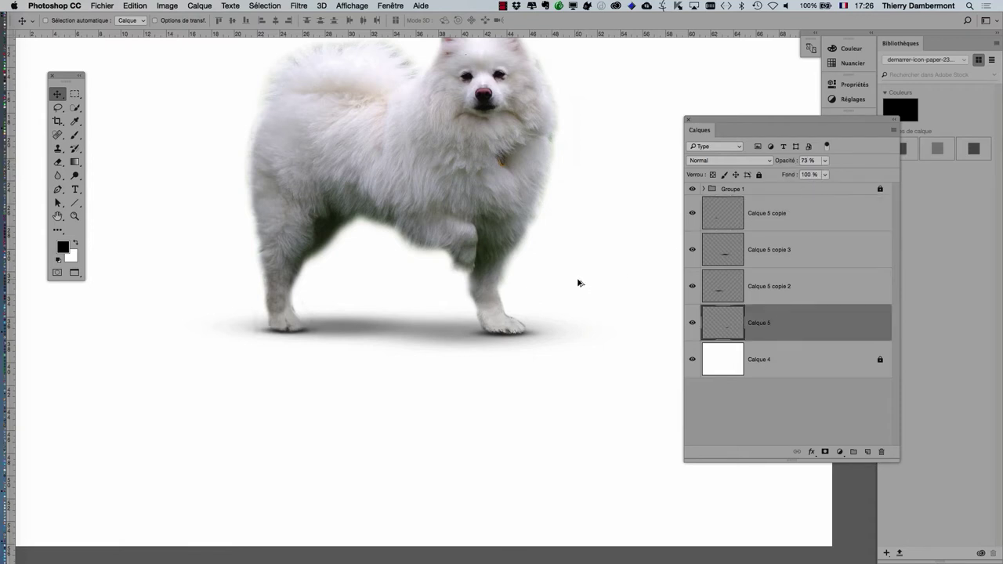
Reposition the Calque 5 copie 3 shadow under the dog's feet
scroll(578, 283, "down", 1)
scroll(580, 286, "down", 1)
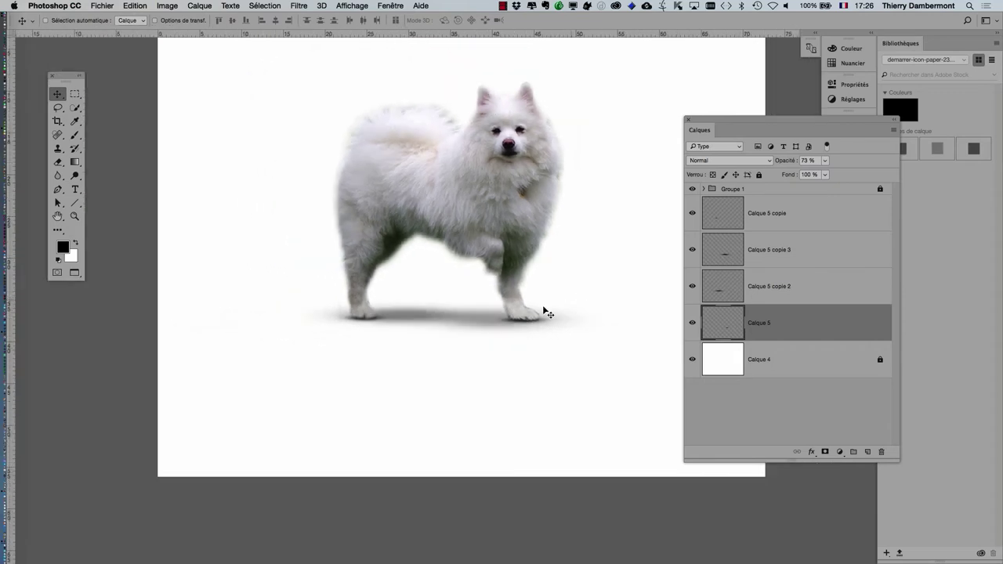
scroll(541, 302, "right", 3)
key("alt+bracketright")
key("alt+bracketright")
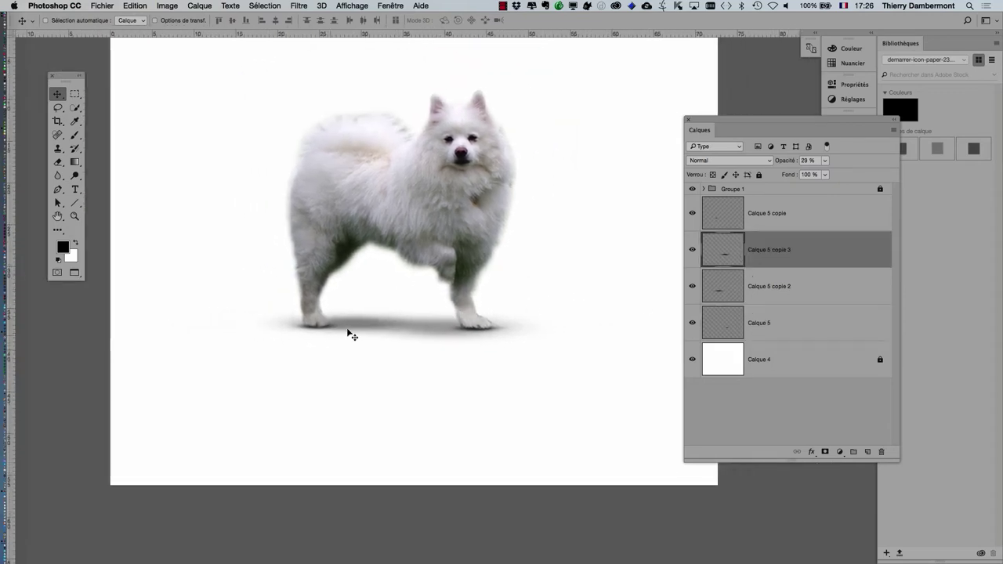
mouse_move(347, 330)
left_mouse_down()
mouse_move(351, 321)
mouse_move(371, 340)
left_mouse_up()
Compare Calque 5 copie 2 at low and full opacity, then type 38%
left_click(723, 295)
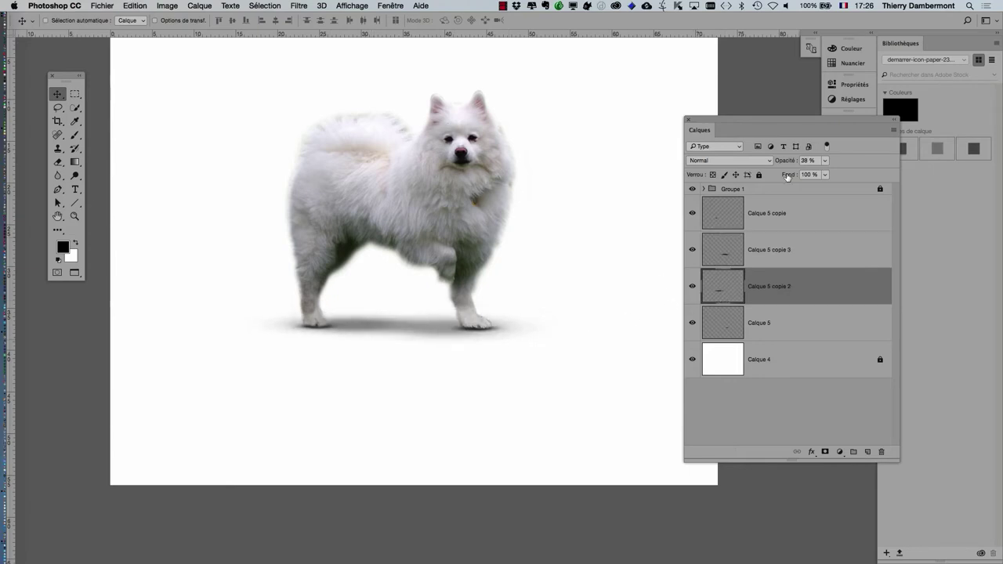
left_click_drag(824, 162, 815, 174)
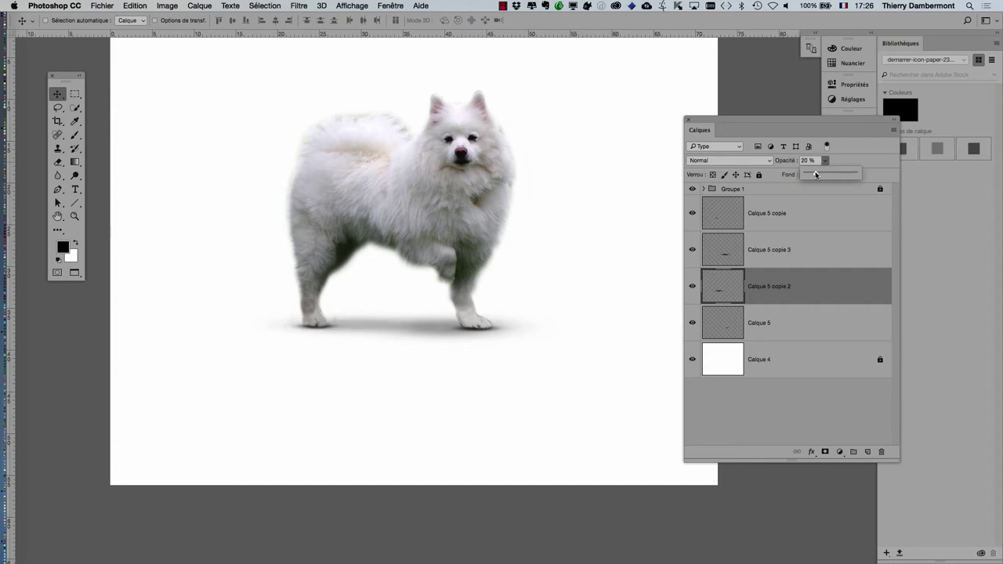
scroll(401, 349, "up", 3)
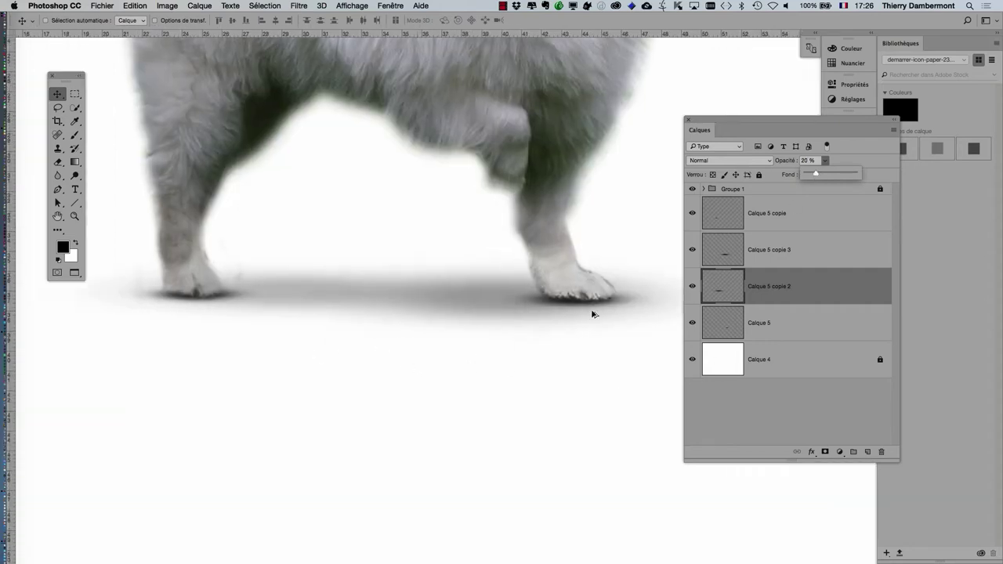
scroll(593, 314, "up", 2)
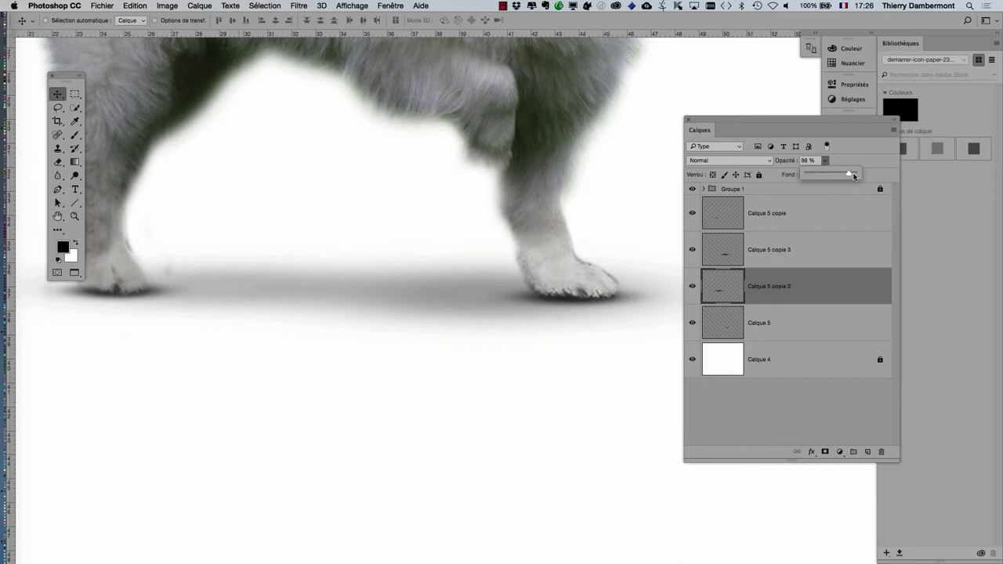
left_click_drag(854, 176, 869, 178)
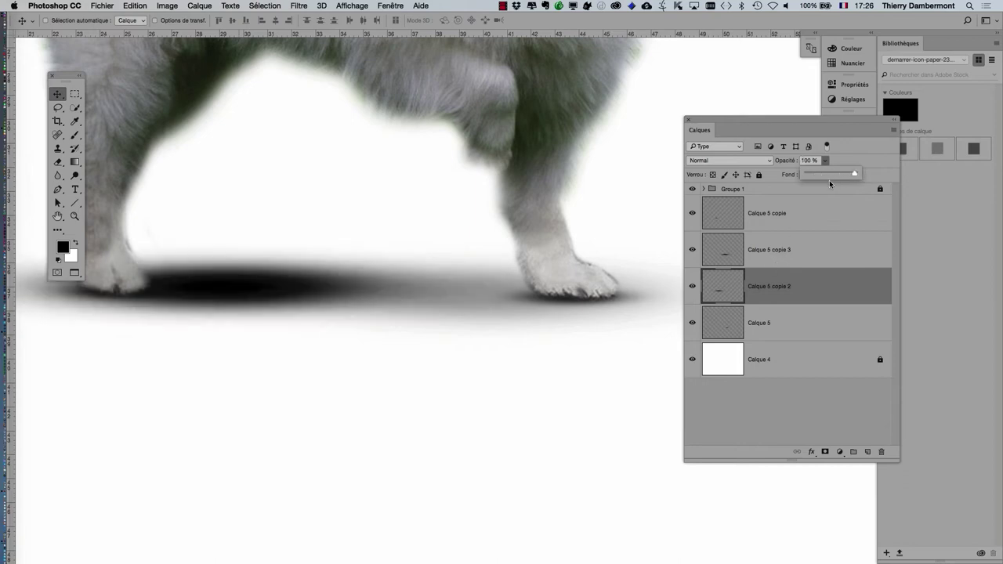
key("3")
key("8")
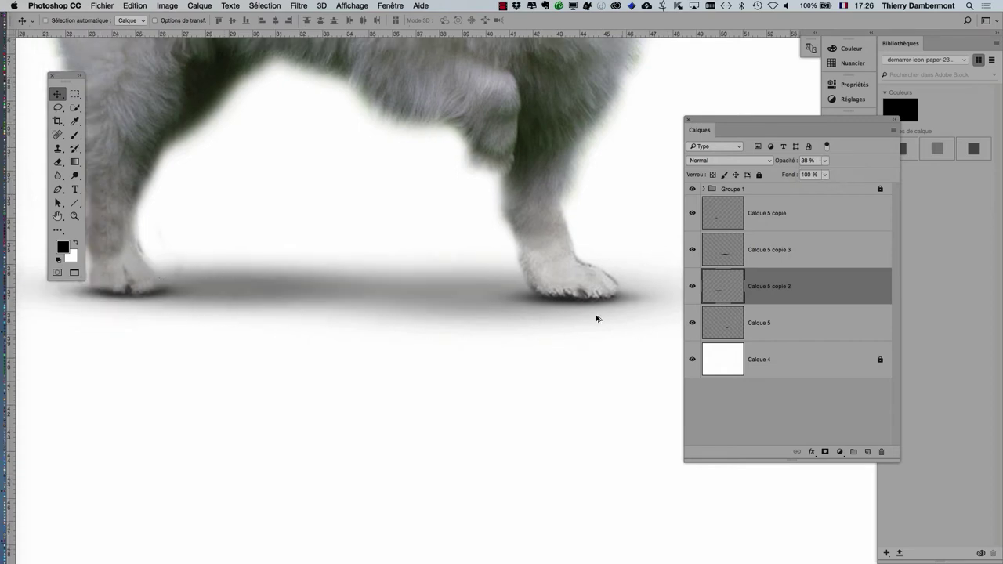
Check Calque 5's opacity, then fine-tune Calque 5 copie 2's opacity to about 38% again
scroll(595, 319, "down", 2)
left_click(754, 330)
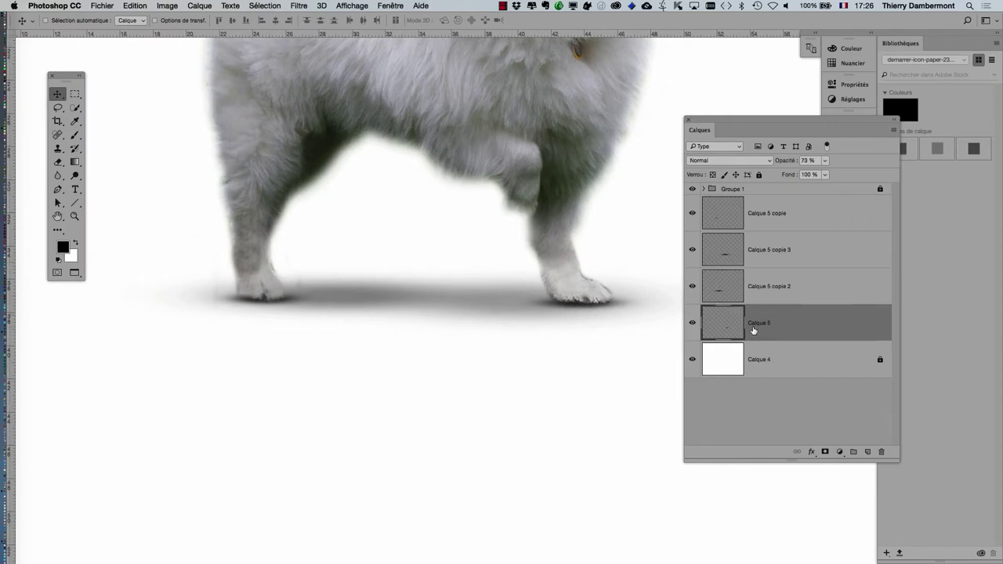
left_click(764, 249)
key("alt+[")
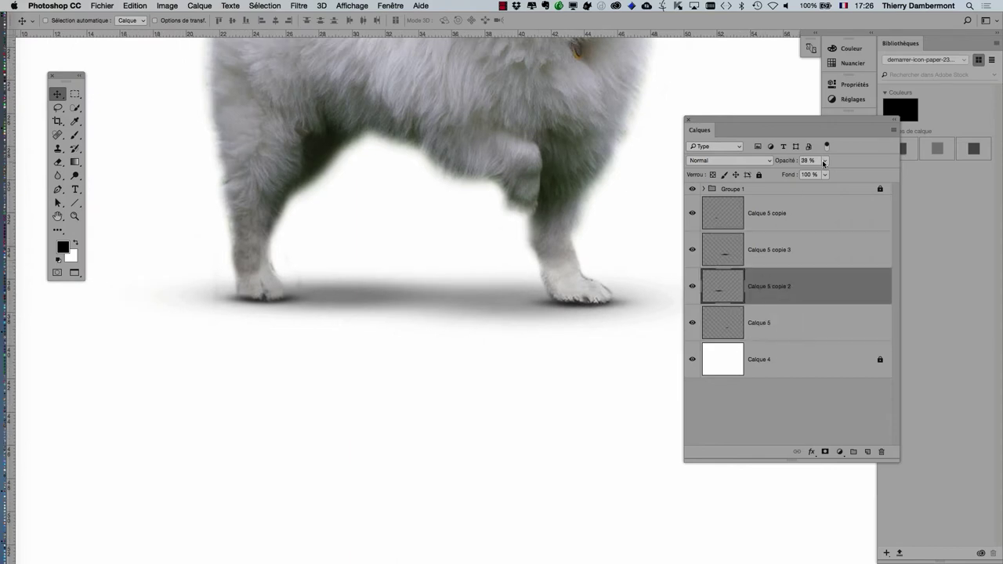
left_click(824, 160)
left_click_drag(832, 174, 862, 172)
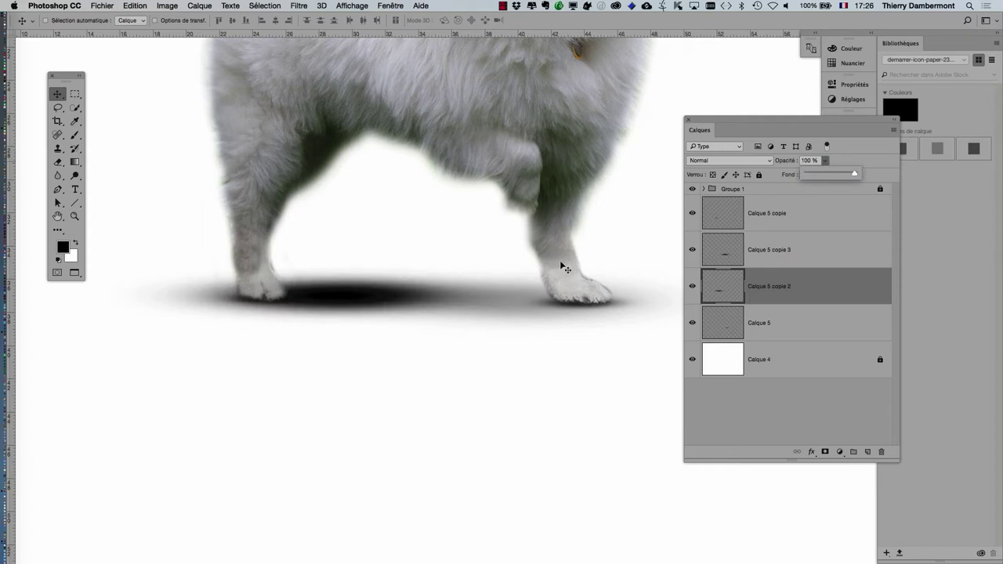
left_click(823, 174)
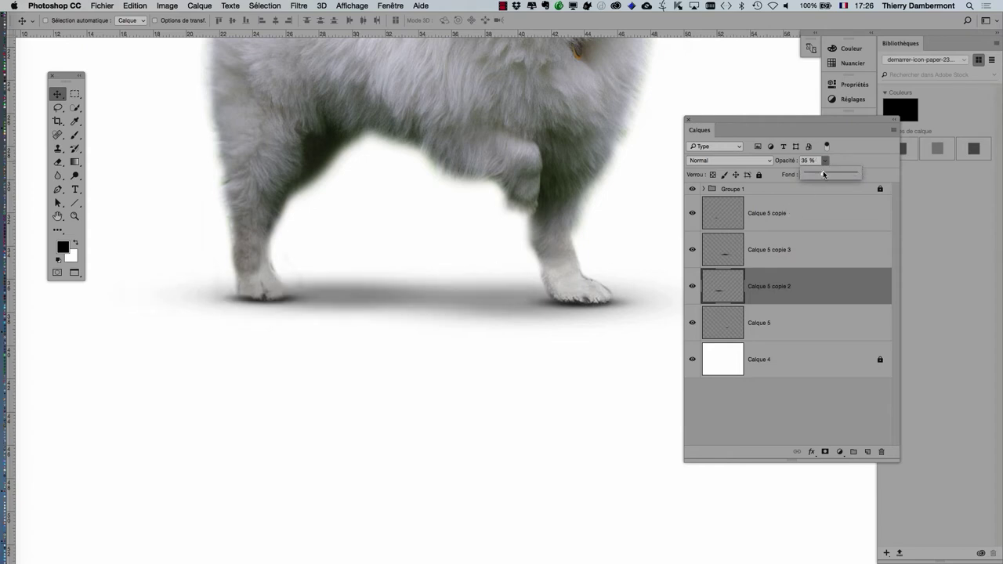
left_click_drag(826, 174, 823, 174)
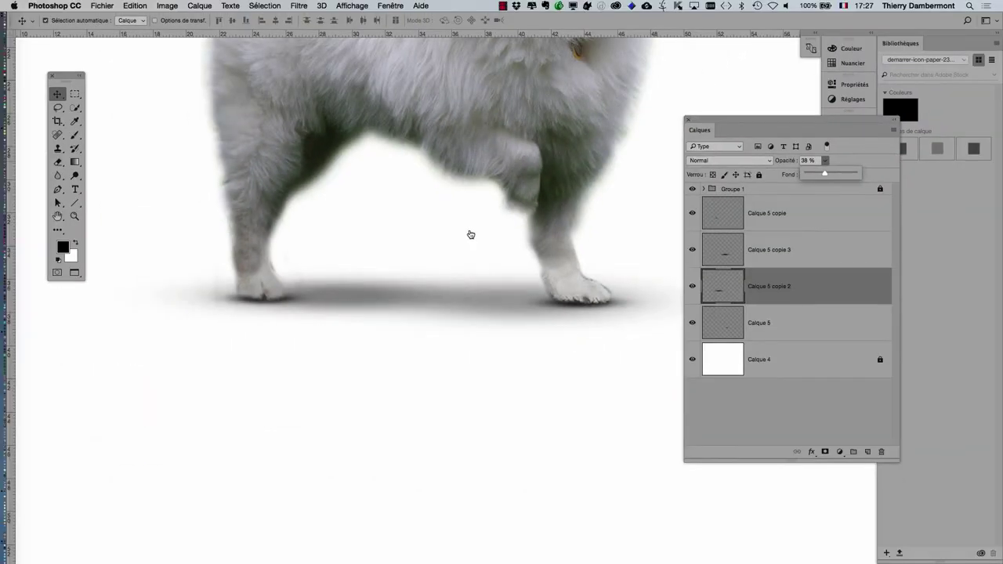
Switch to Firefox and open the first Mach bands image on its own
key("super+Tab")
left_click(453, 309)
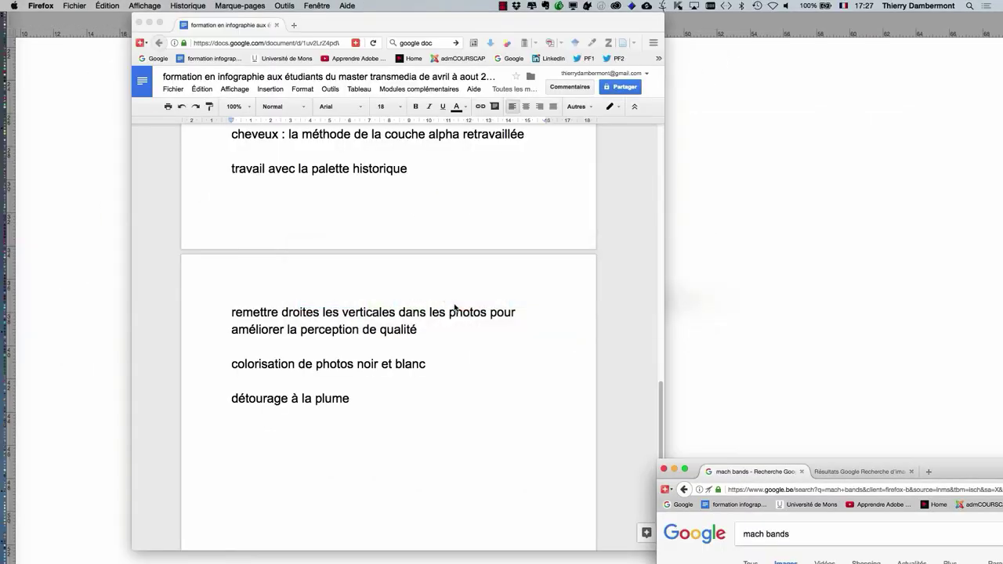
left_click_drag(980, 470, 388, 19)
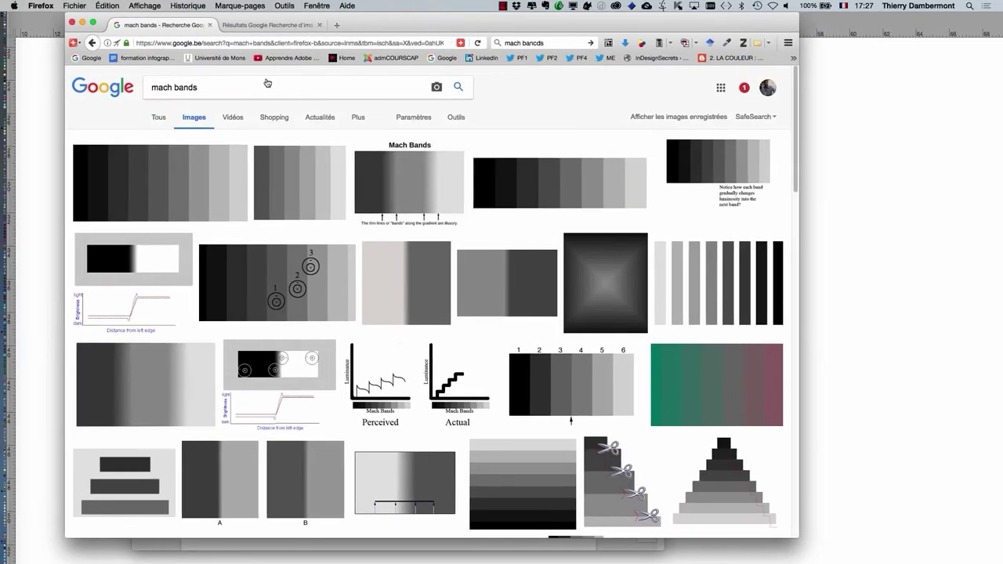
left_click(172, 174)
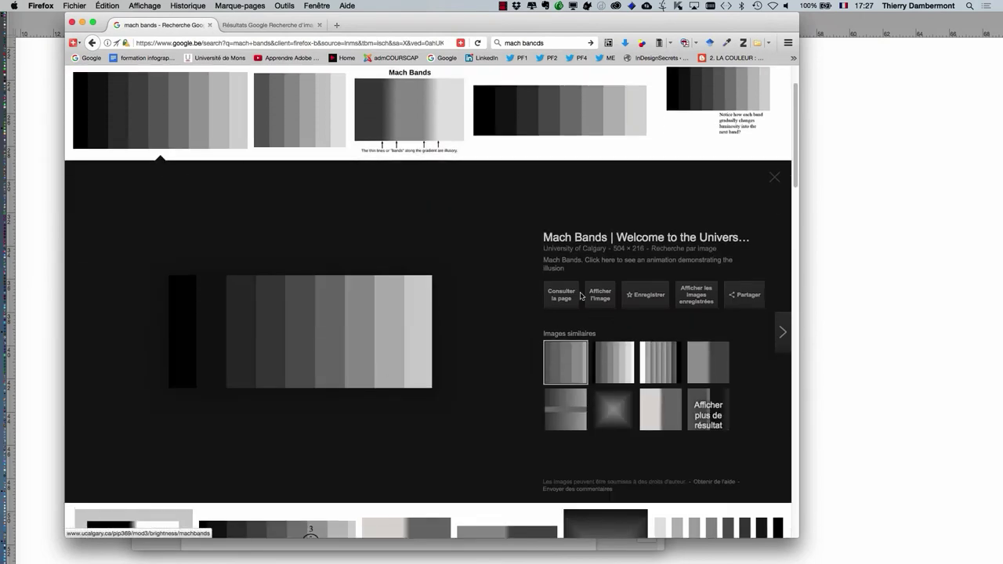
left_click(603, 296)
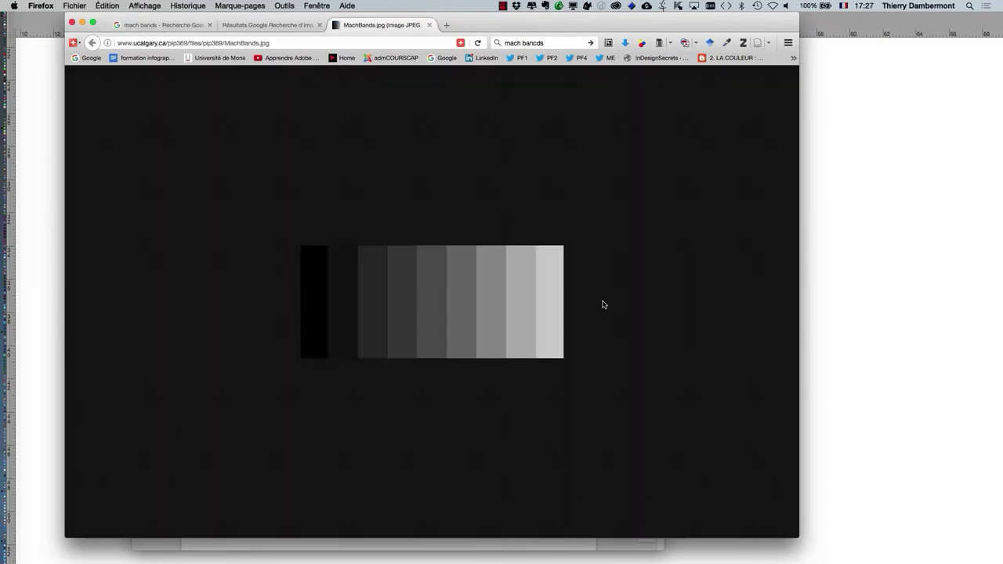
Enlarge the browser window and zoom the Mach bands image to 300%
left_click_drag(488, 26, 442, 26)
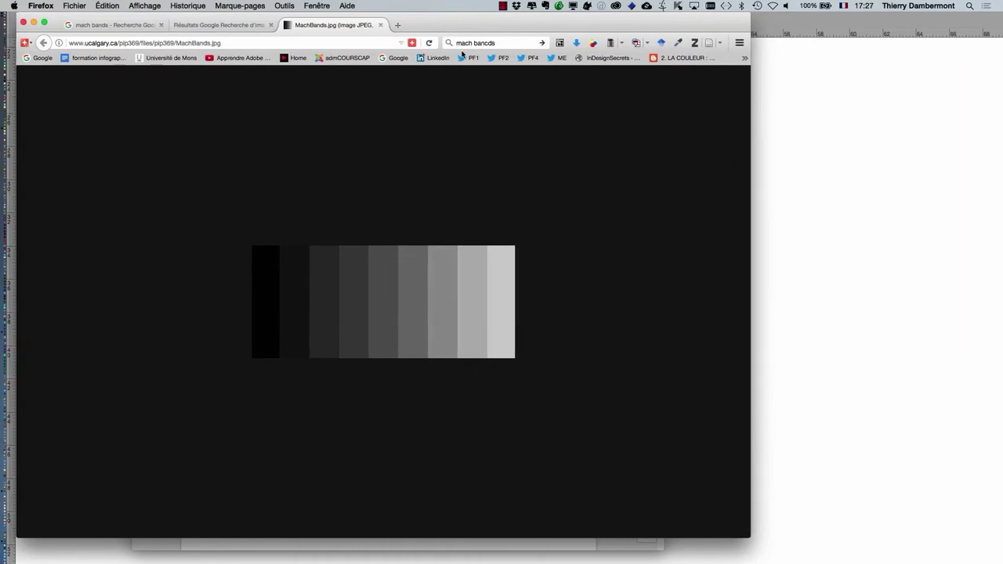
left_click_drag(748, 536, 975, 552)
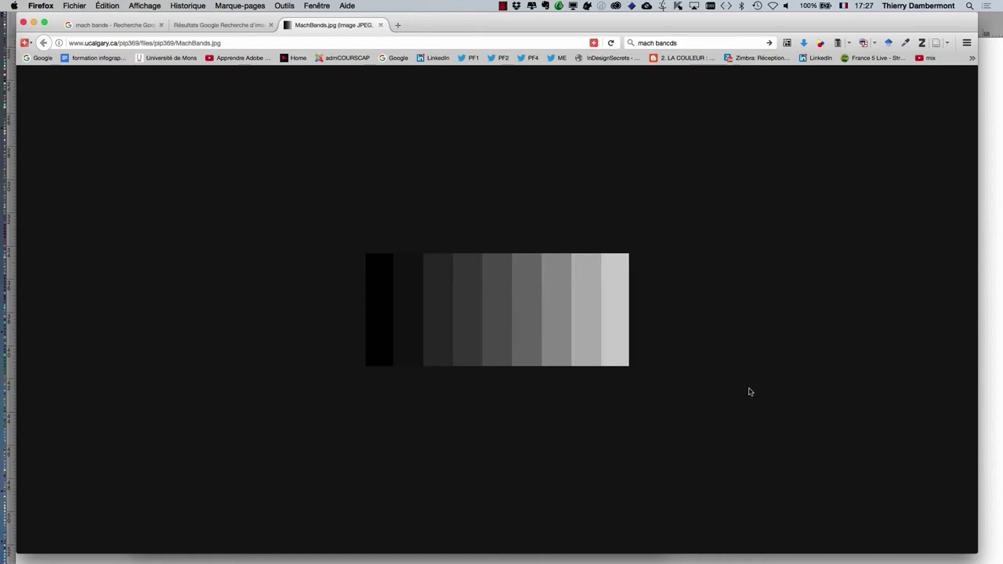
key("super+plus")
key("super+plus")
key("super+plus")
key("super+plus")
key("super+plus")
key("super+plus")
key("super+plus")
key("super+plus")
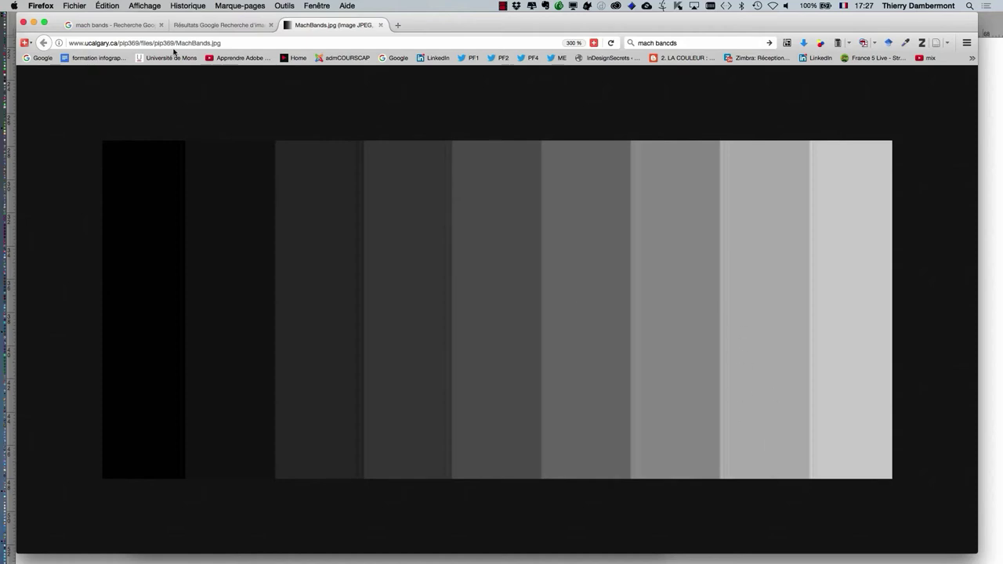
Close the image and search tabs and return to Photoshop
left_click(380, 27)
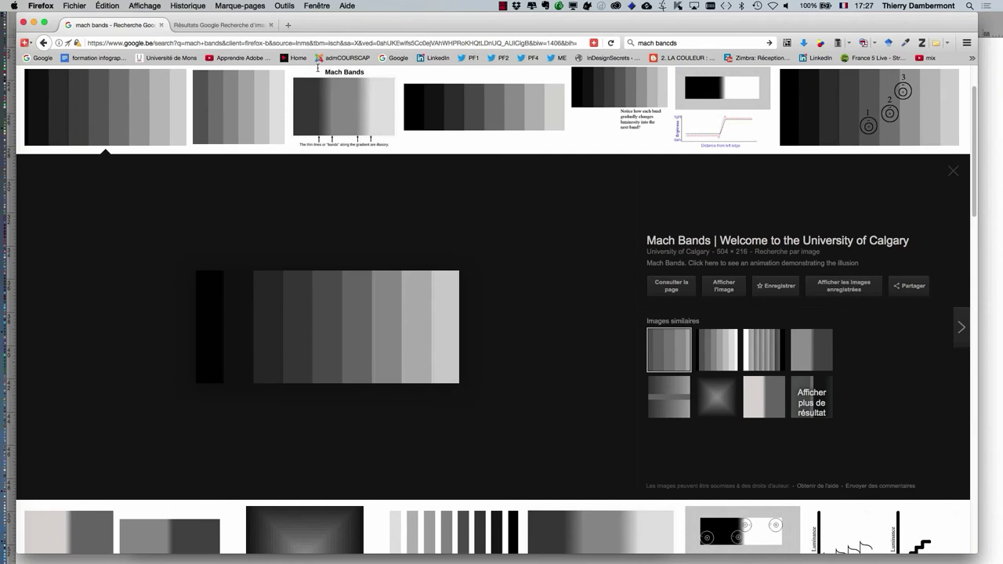
left_click(161, 27)
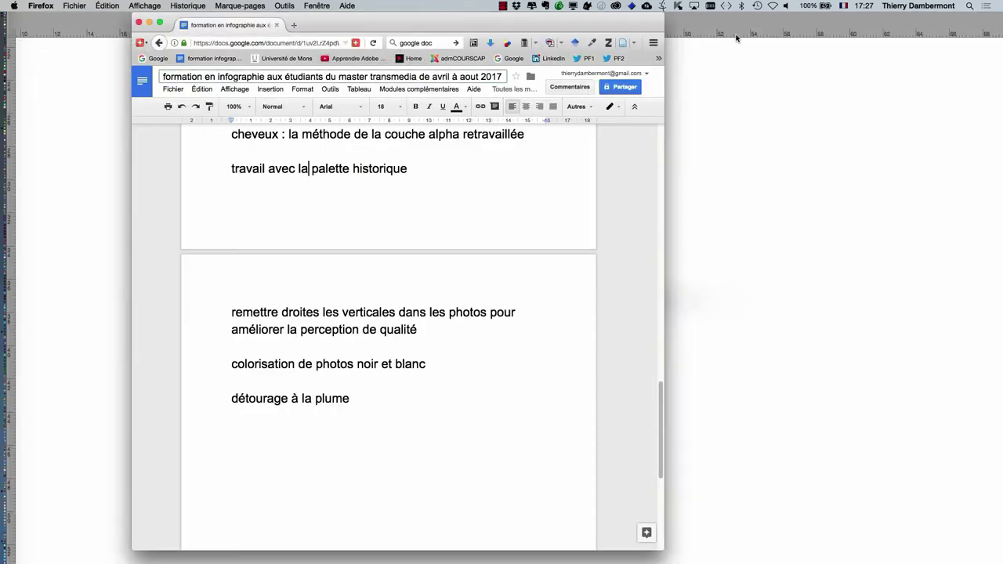
left_click(713, 120)
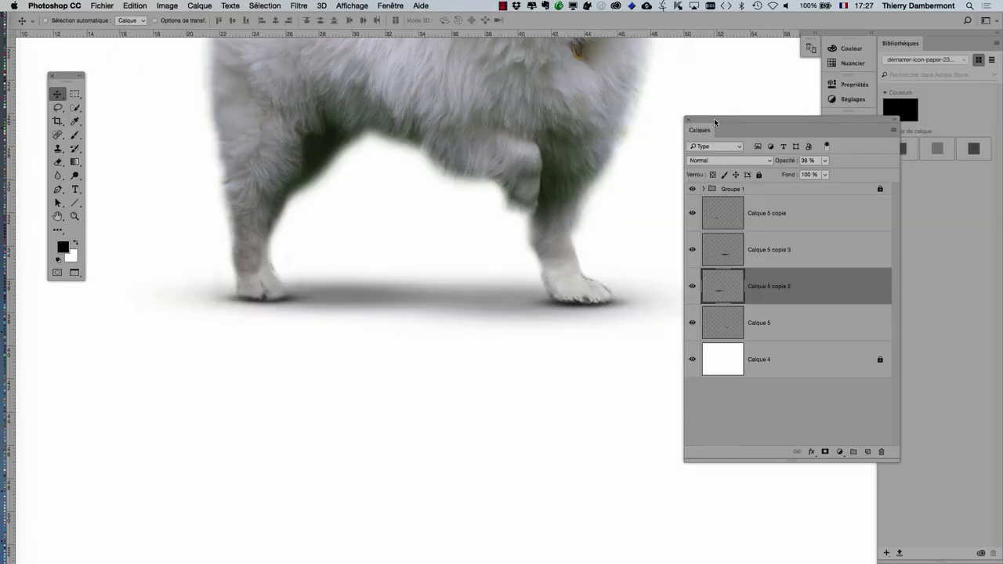
left_click_drag(714, 122, 760, 136)
scroll(577, 266, "down", 6)
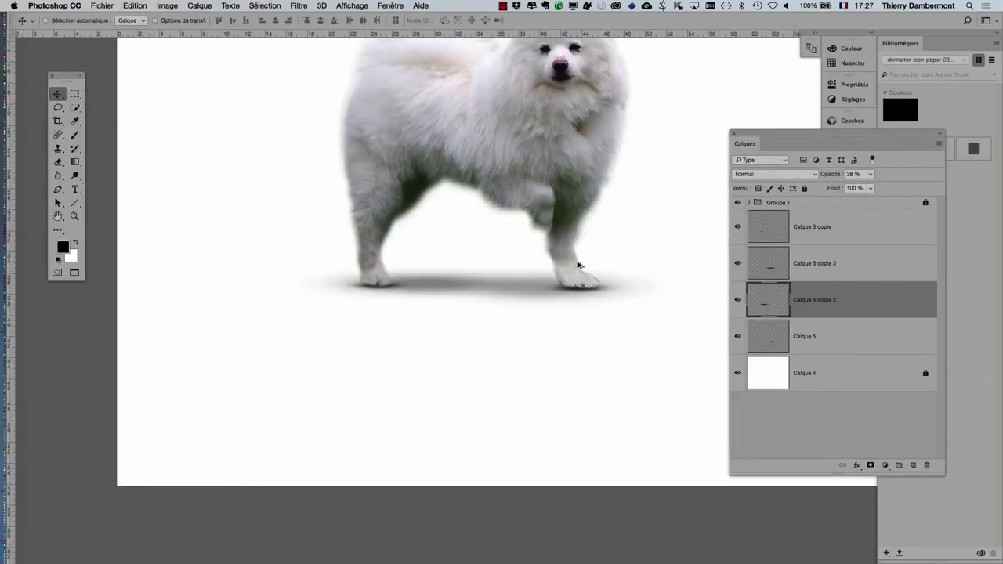
left_click_drag(551, 261, 380, 286)
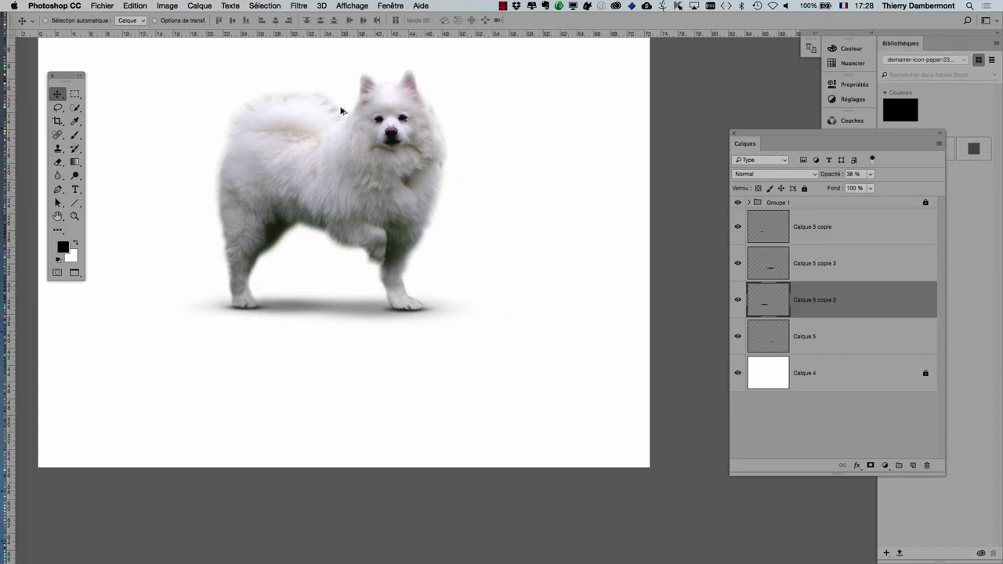
scroll(340, 110, "up", 3)
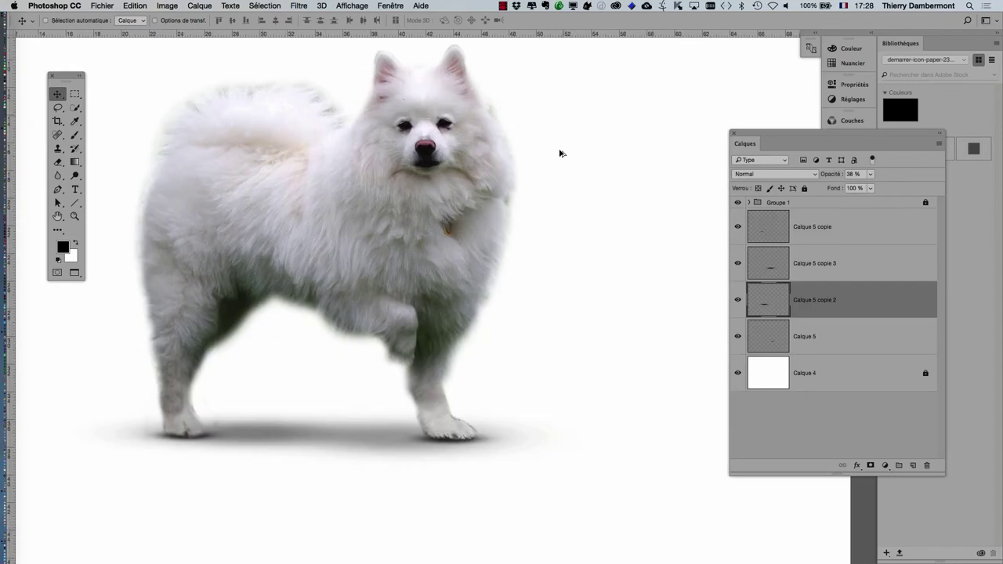
scroll(560, 233, "down", 1)
scroll(560, 234, "down", 1)
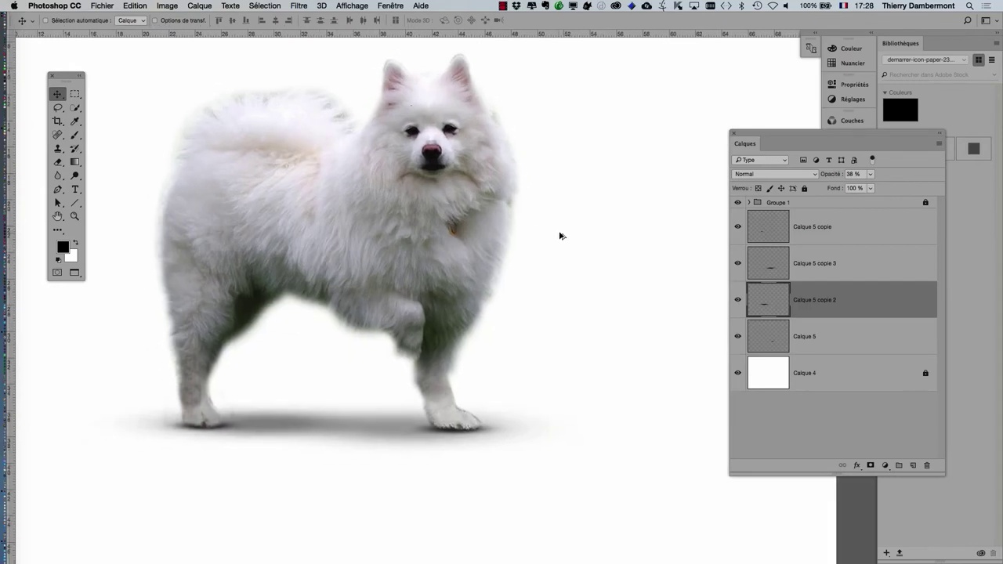
scroll(560, 234, "down", 1)
scroll(561, 235, "down", 1)
scroll(561, 234, "down", 1)
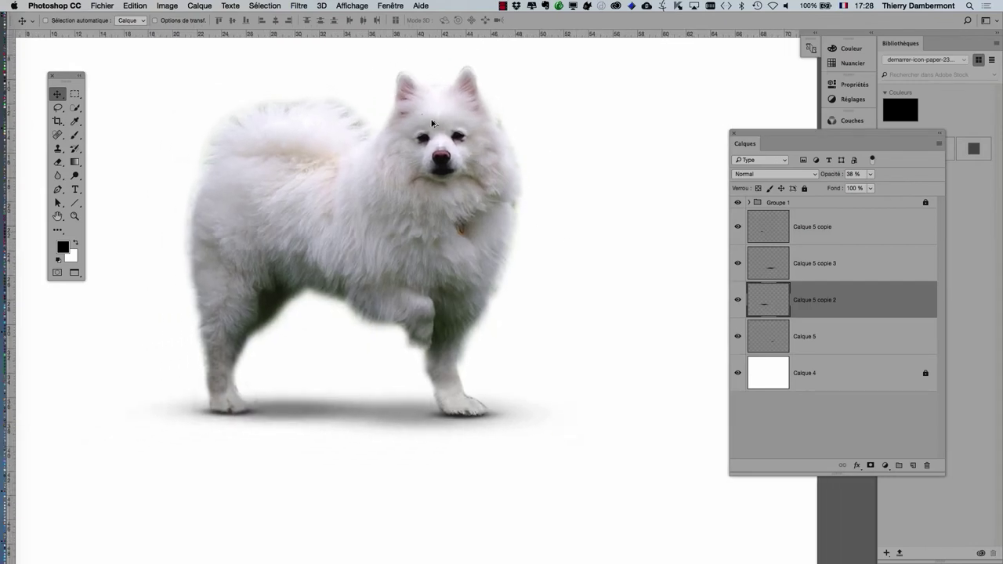
scroll(608, 258, "down", 1)
scroll(607, 258, "down", 1)
scroll(607, 258, "down", 1)
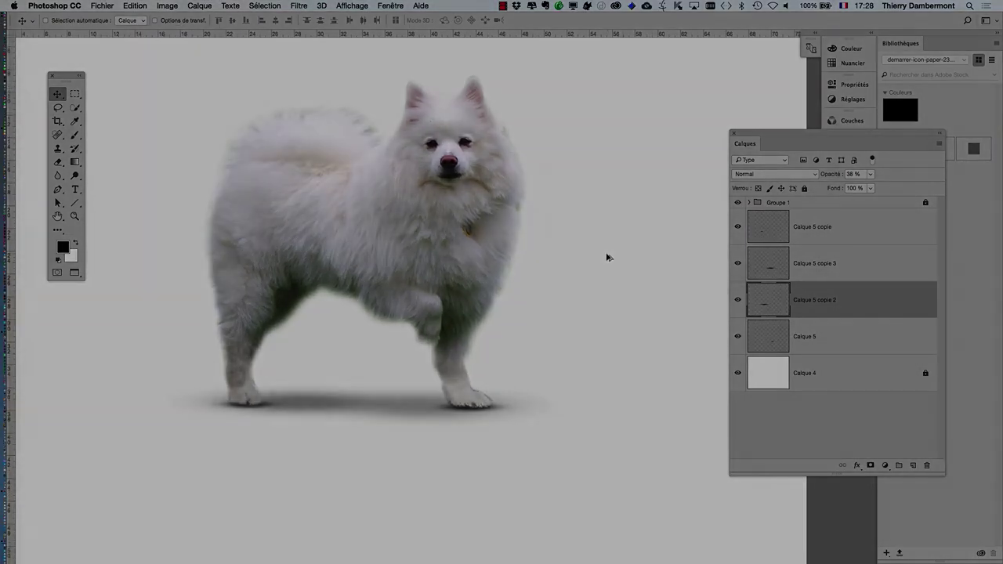
scroll(608, 257, "down", 1)
scroll(607, 258, "down", 3)
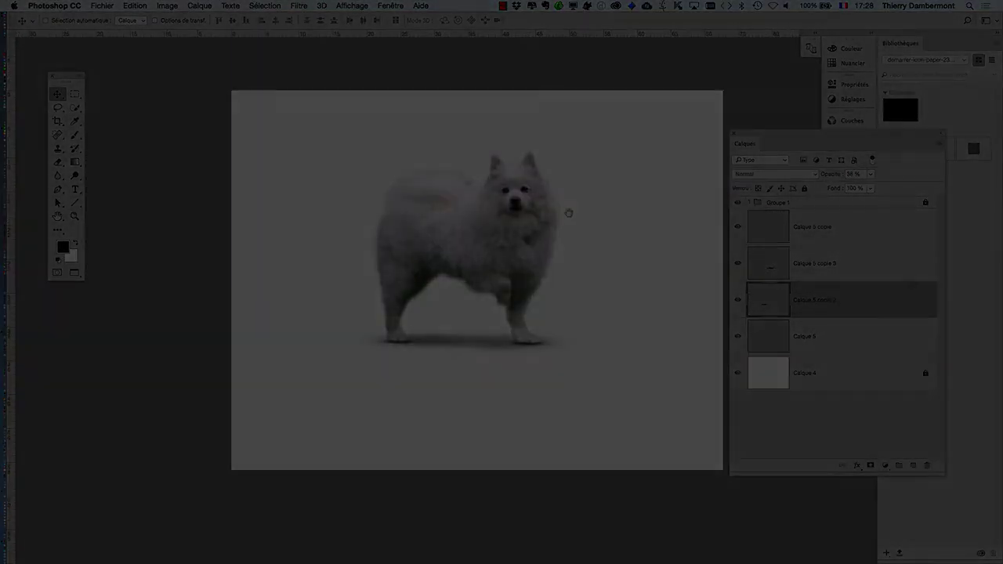
left_click_drag(567, 212, 423, 195)
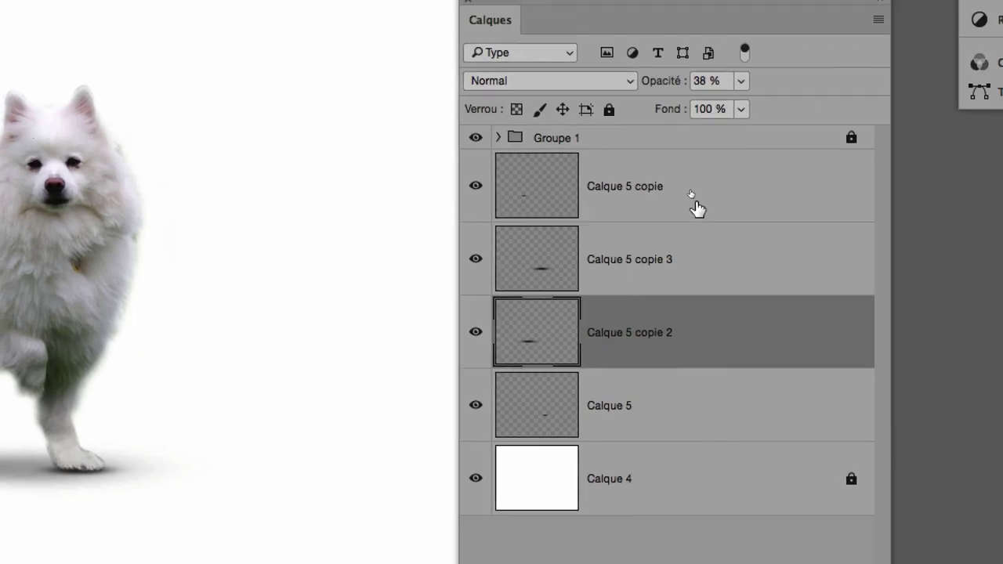
Save as American_Eskimo_Dog_9.psd, then extend the layer selection from Calque 5 copie to Calque 5
left_click(701, 206)
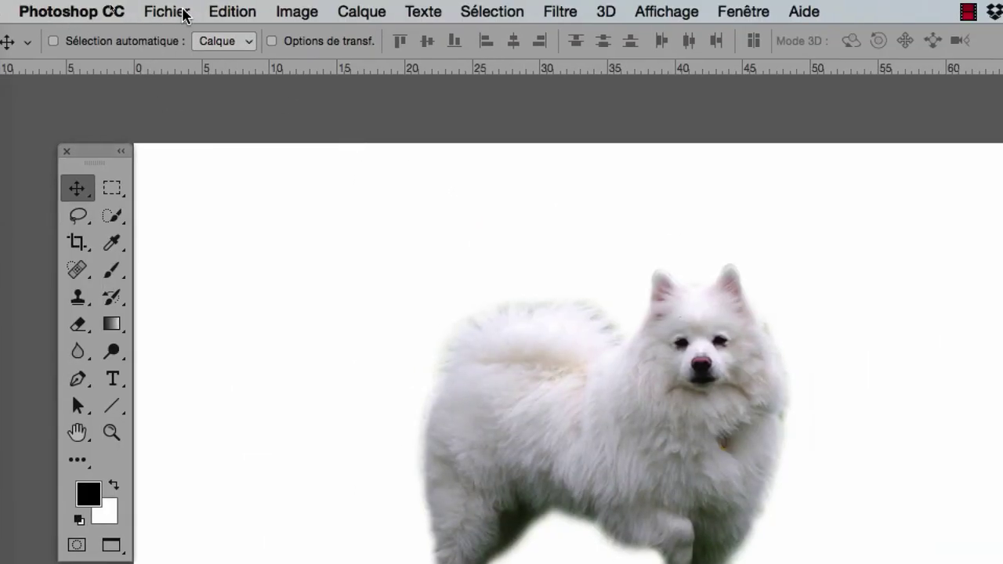
left_click(183, 14)
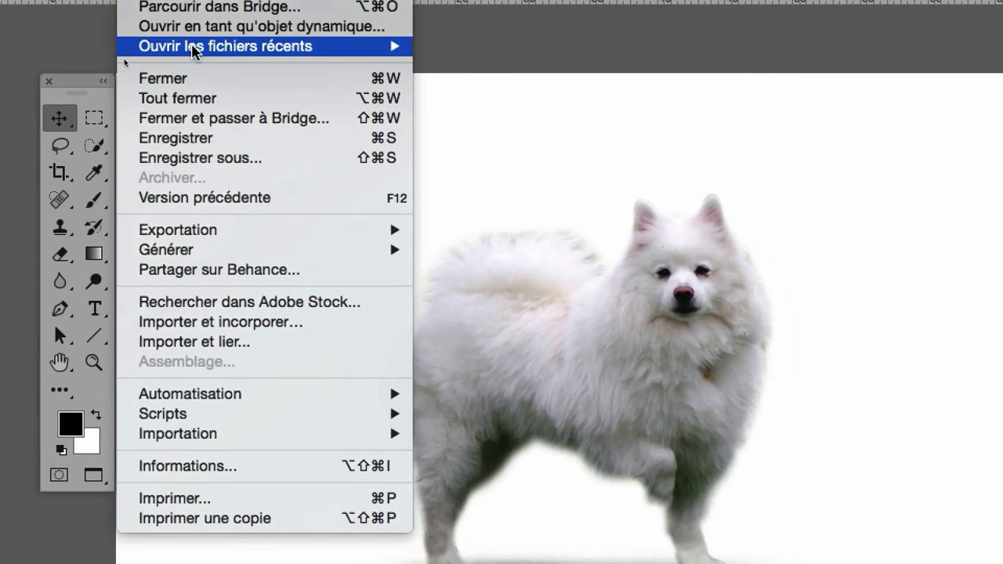
left_click(201, 91)
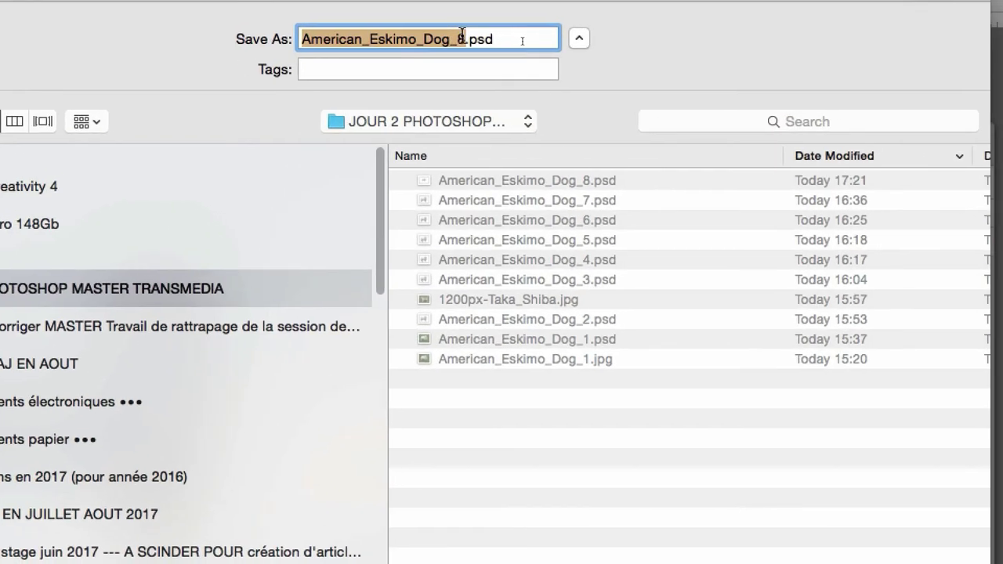
left_click(456, 37)
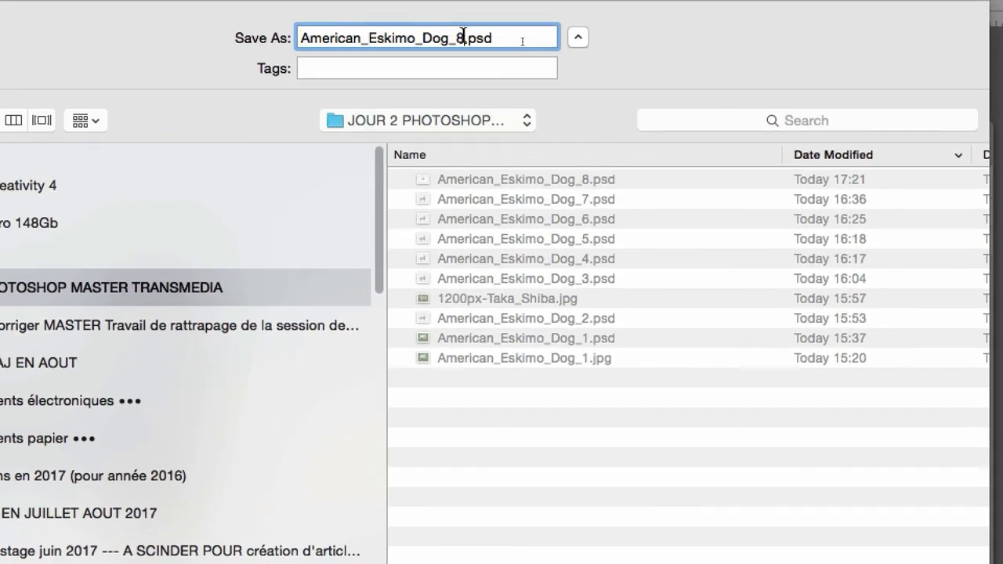
key("BackSpace")
type("9")
key("Return")
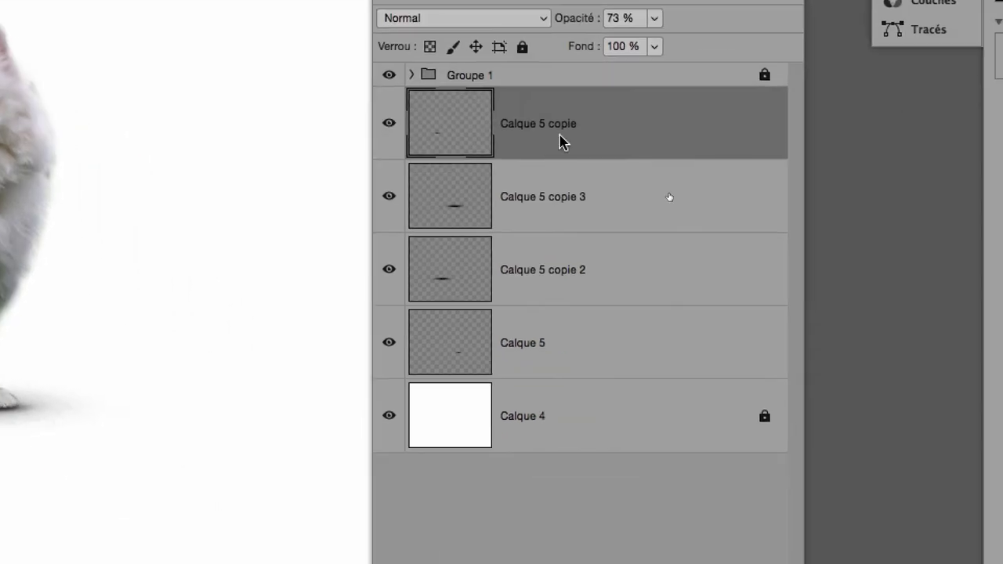
left_click(686, 252, "shift")
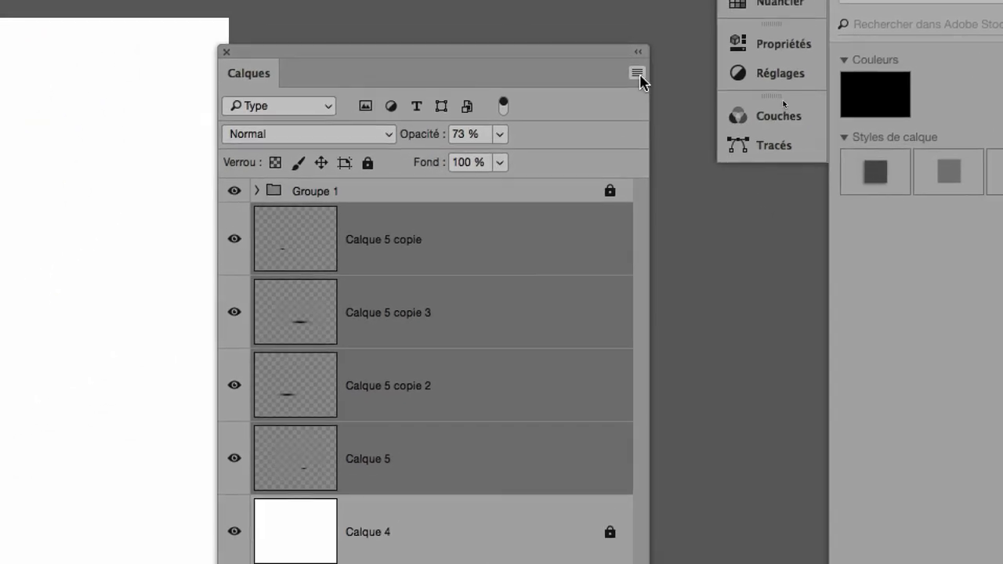
Group the four shadow layers as 'ombres' and rename the other group 'chien'
left_click(638, 74)
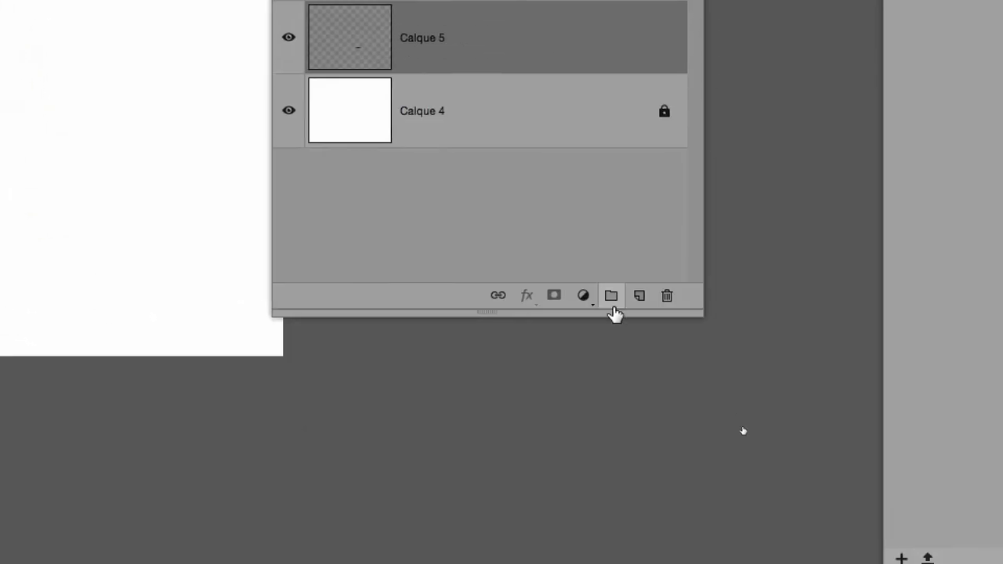
left_click(612, 304)
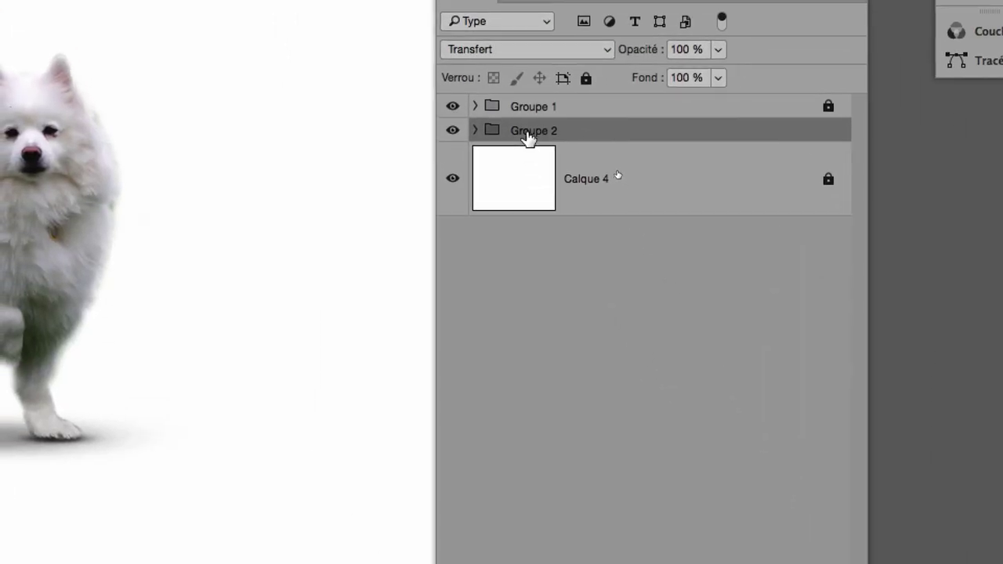
double_click(527, 132)
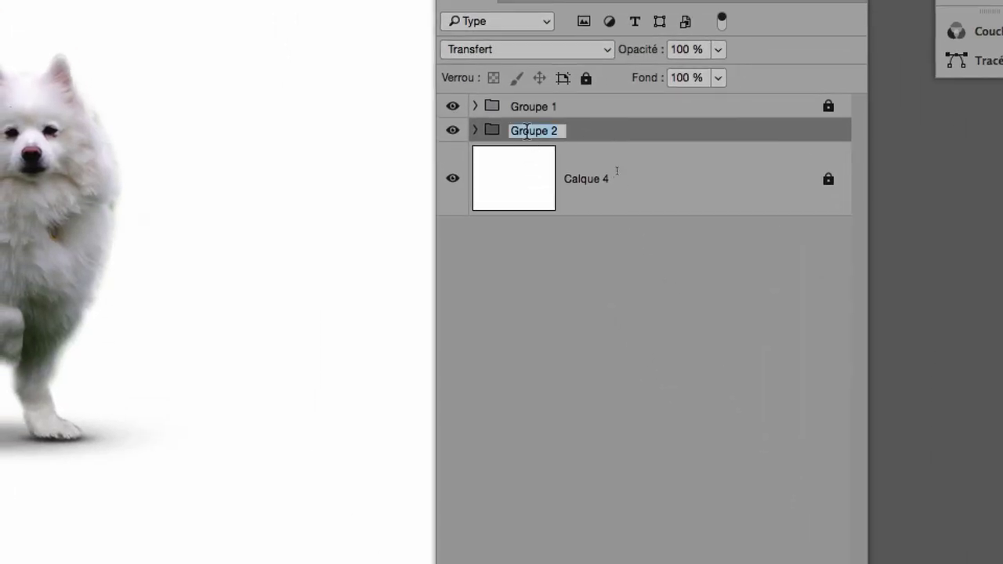
type("ombres")
double_click(529, 126)
type("c")
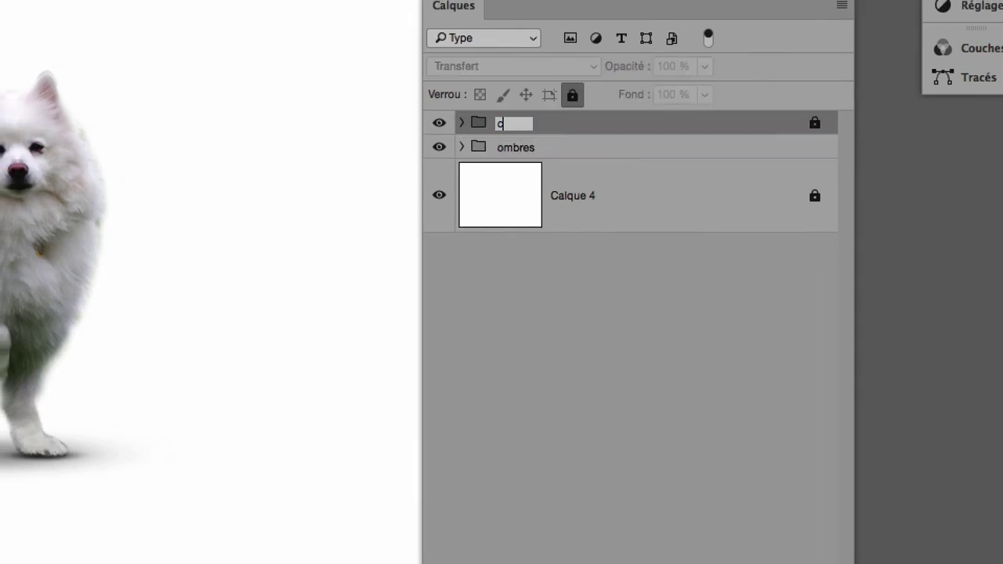
type("hien")
left_click(578, 146)
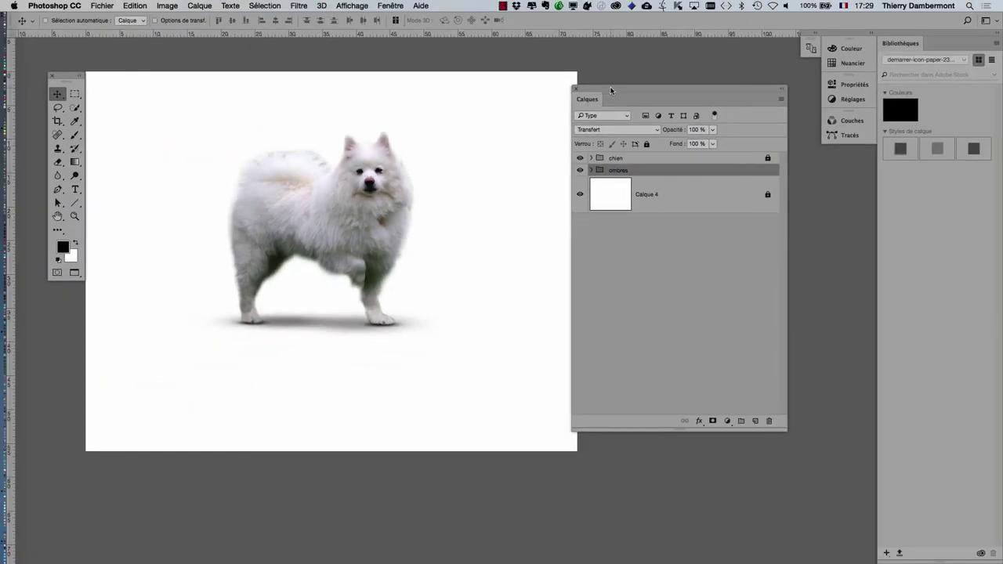
left_click_drag(605, 90, 610, 75)
left_click(109, 6)
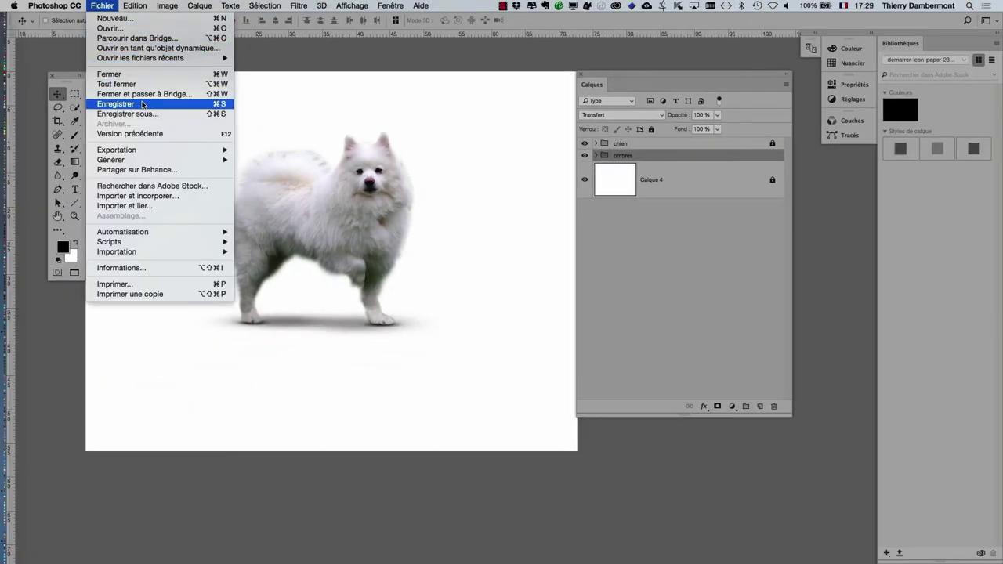
Save the document and select both the chien and ombres groups
left_click(146, 103)
key("ctrl")
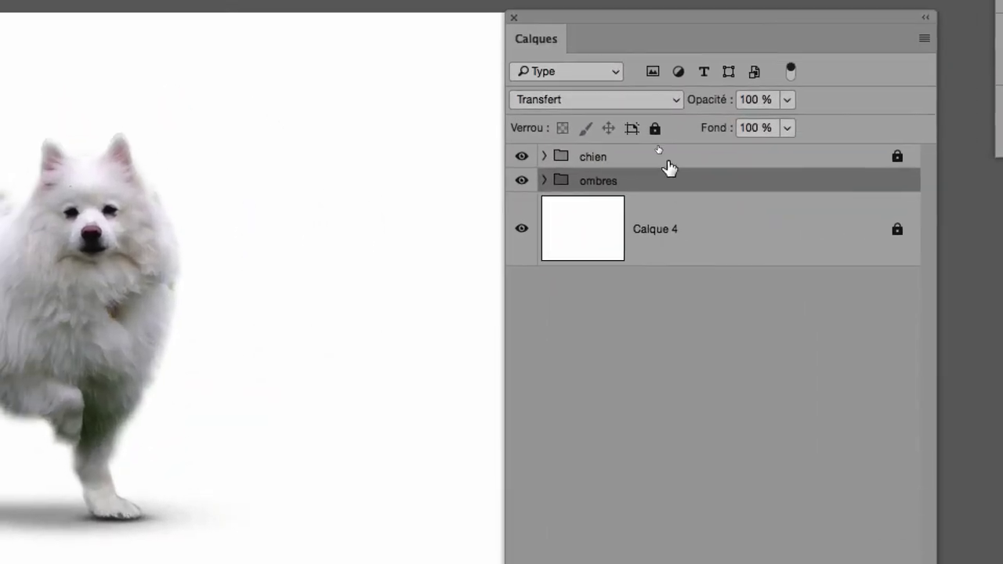
left_click(658, 149)
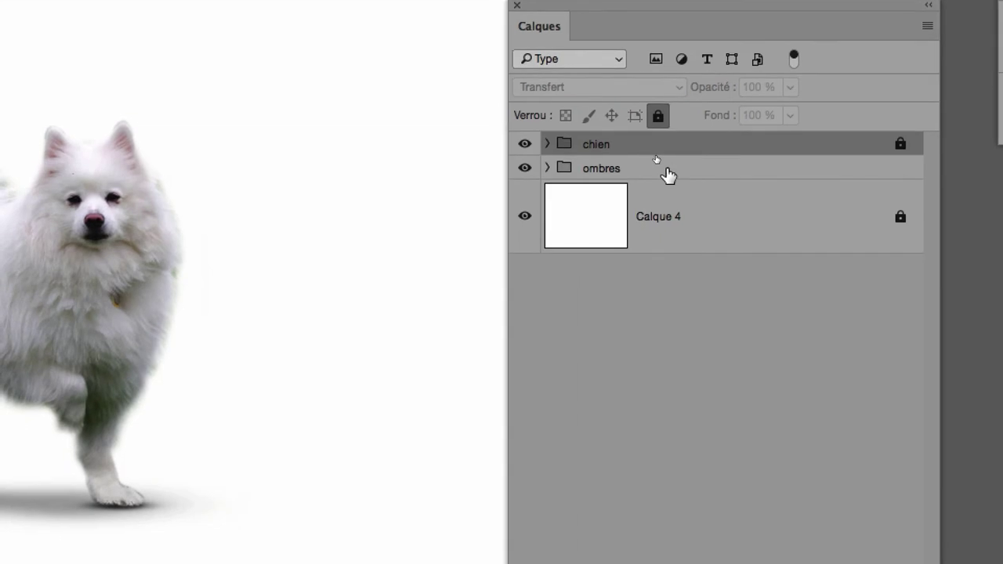
left_click(666, 171, "shift")
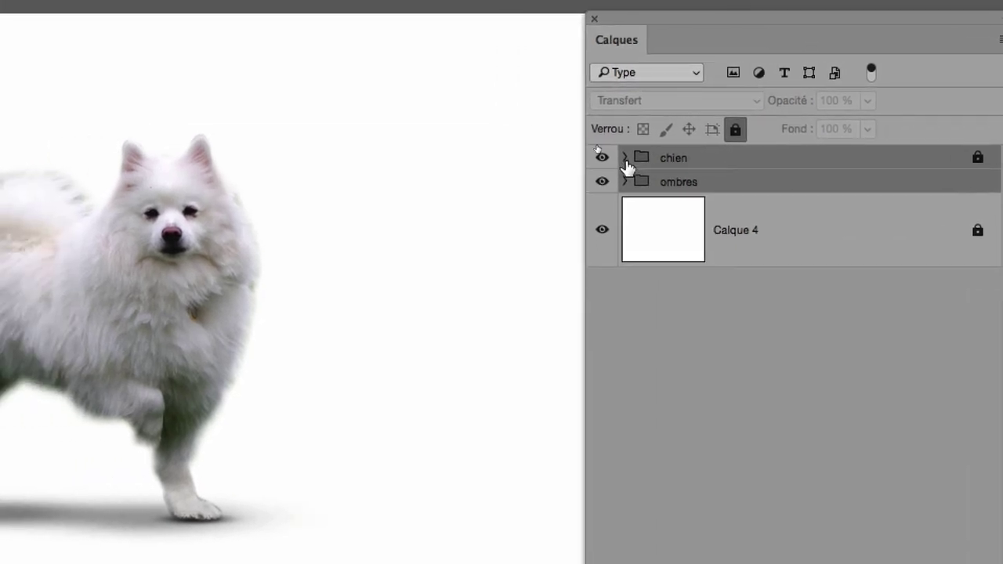
left_click(626, 159)
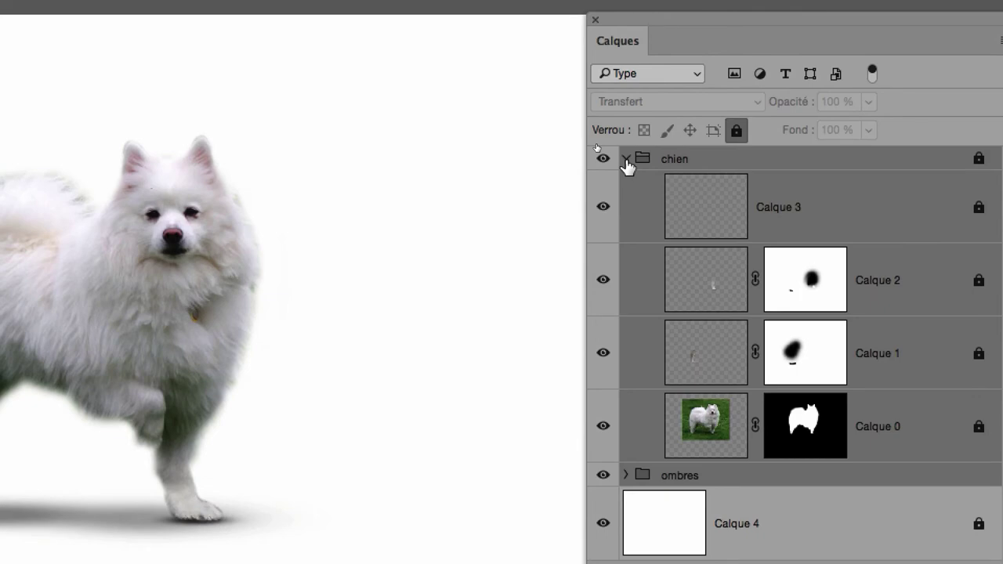
left_click(626, 160)
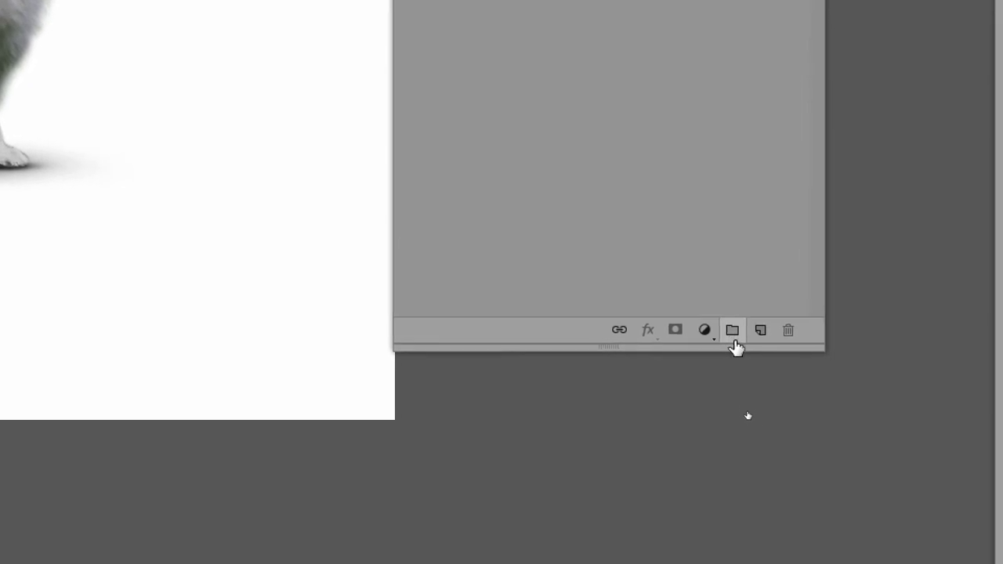
Nest both groups in a new group named 'chien et ombres' and check its sub-groups
left_click(734, 336)
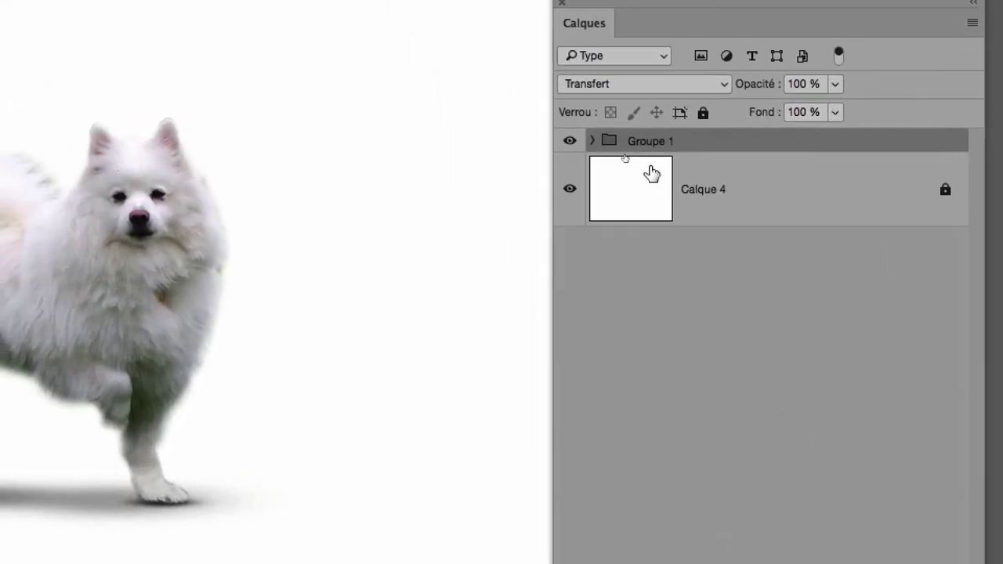
double_click(650, 156)
type("chi")
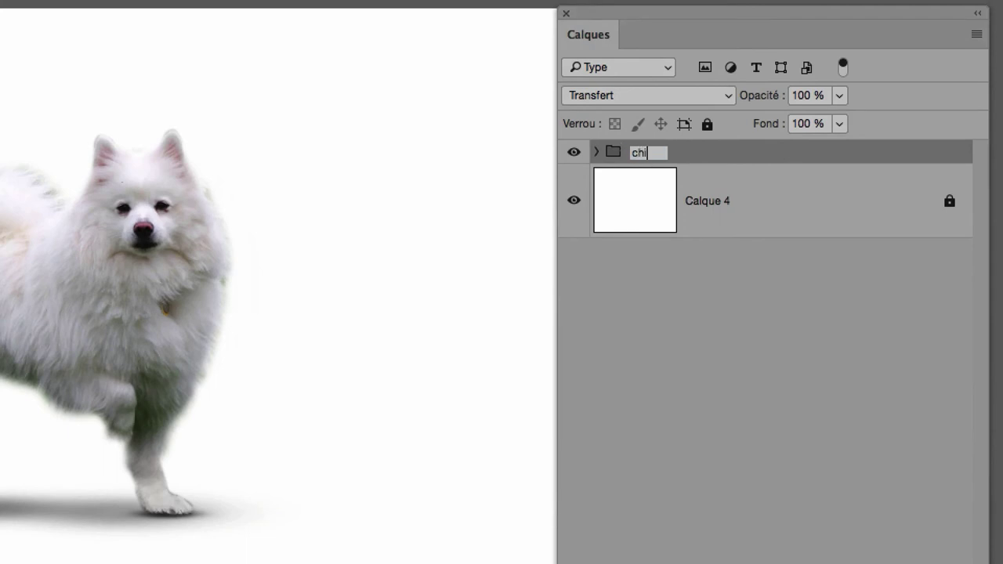
type("en et ombres")
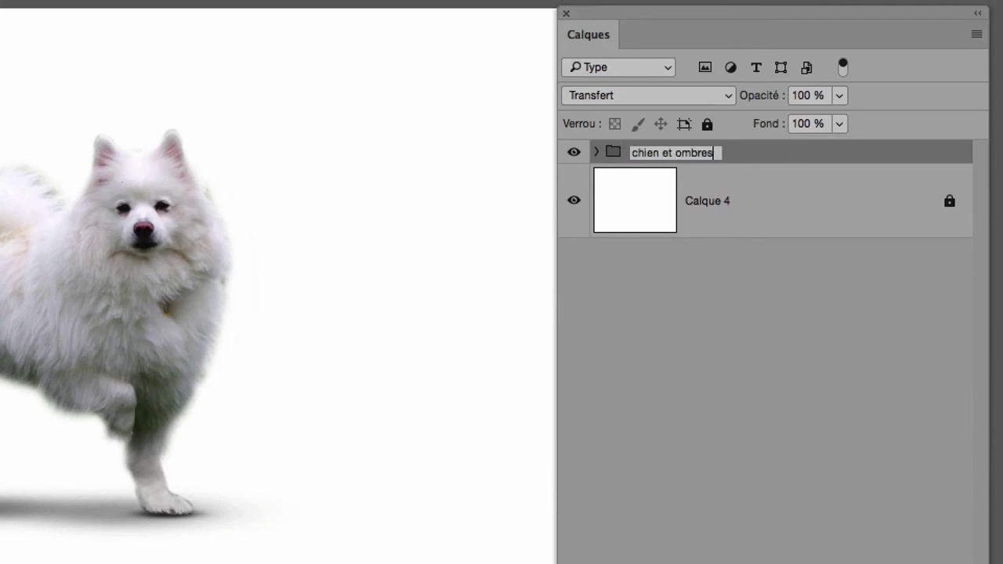
key("Return")
left_click(631, 158)
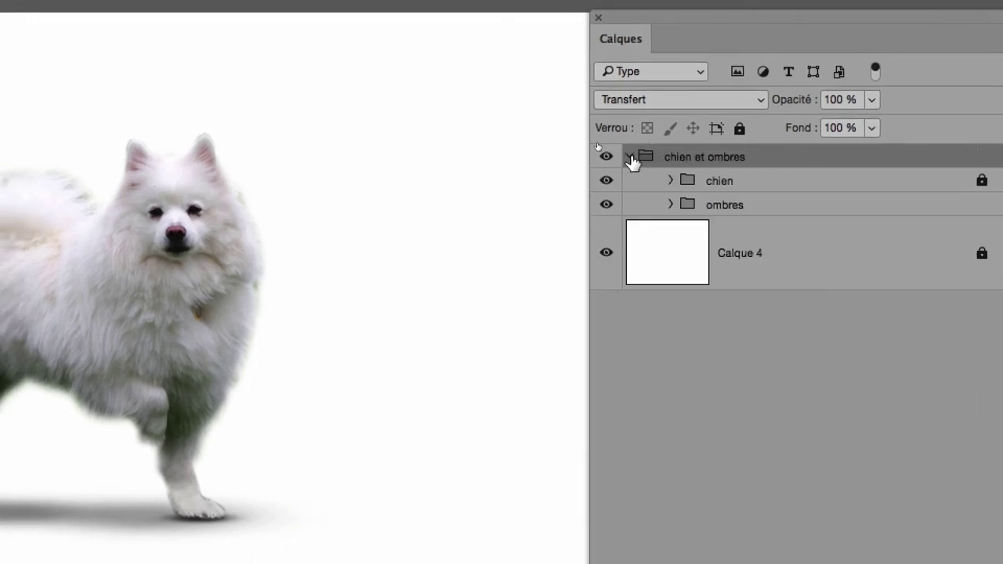
left_click(647, 177)
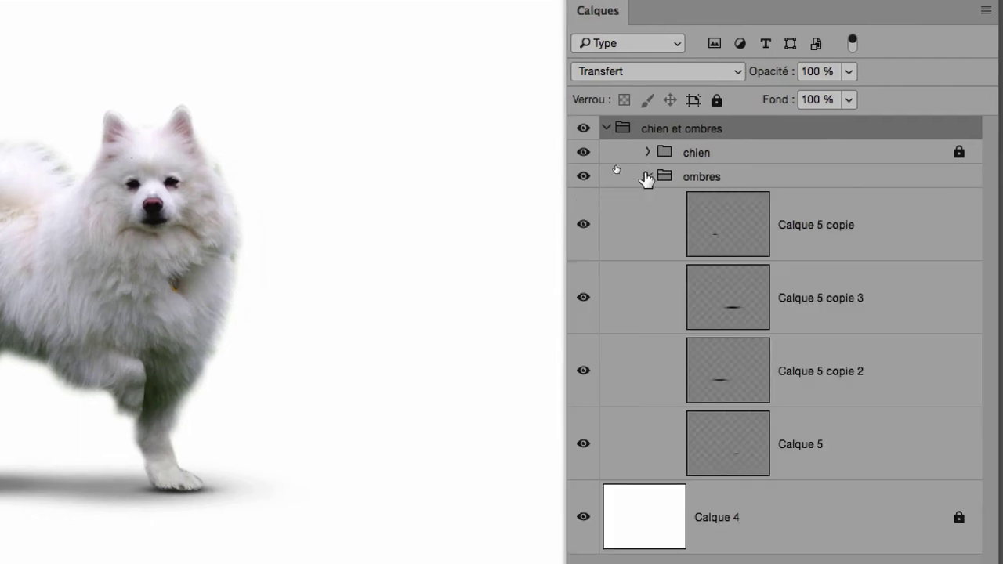
left_click(646, 177)
left_click(648, 152)
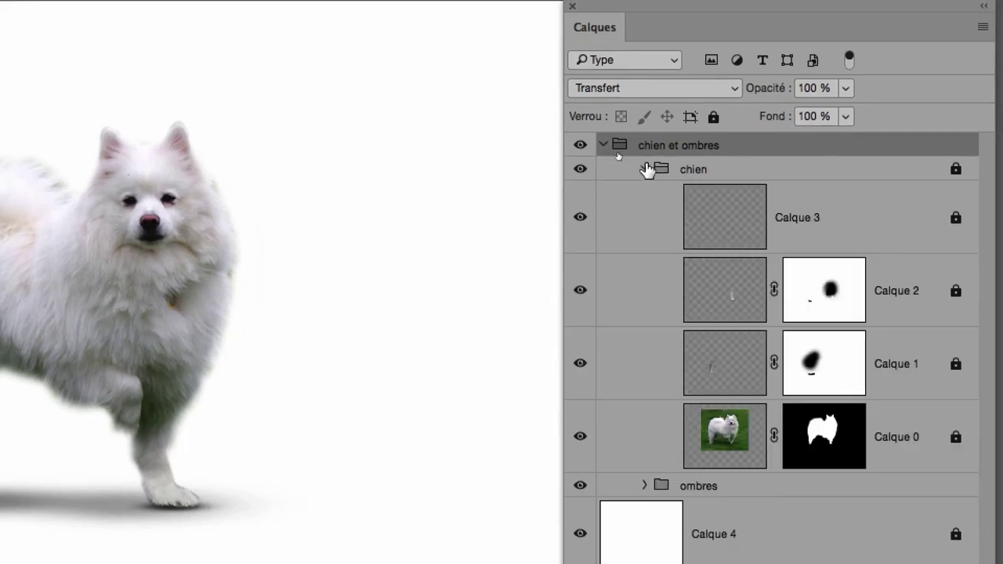
left_click(647, 169)
left_click(632, 159)
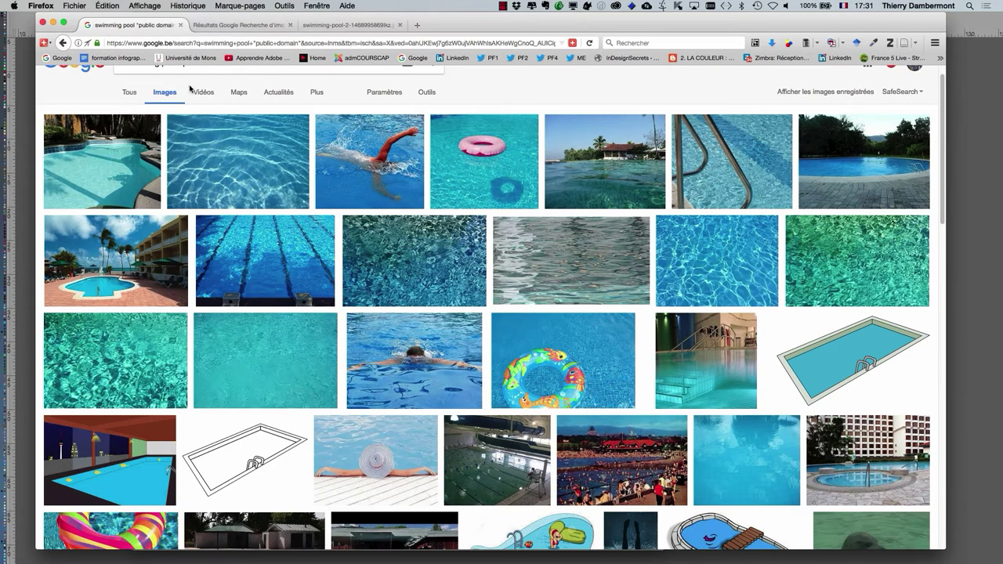
scroll(251, 118, "up", 1)
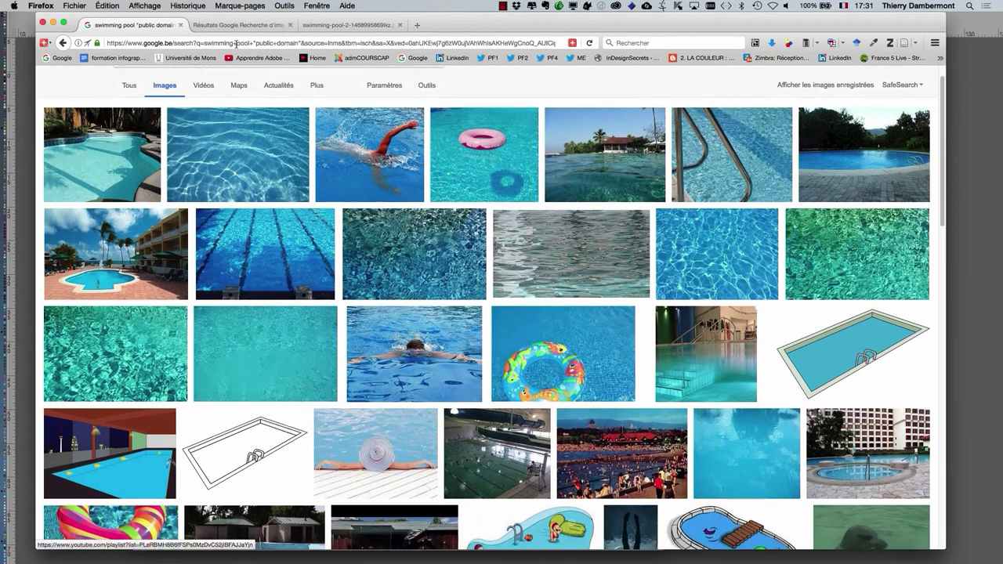
left_click(338, 26)
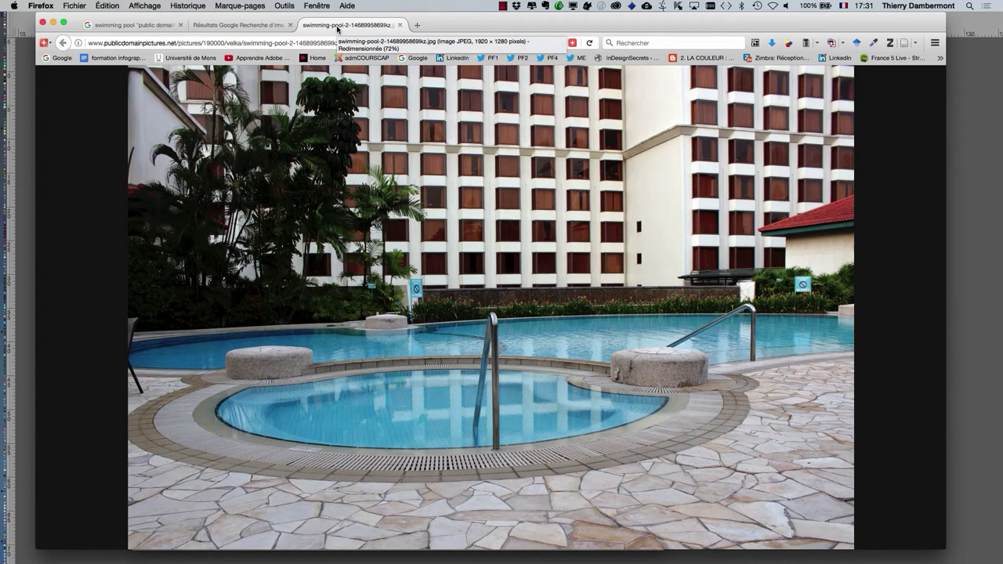
left_click(239, 25)
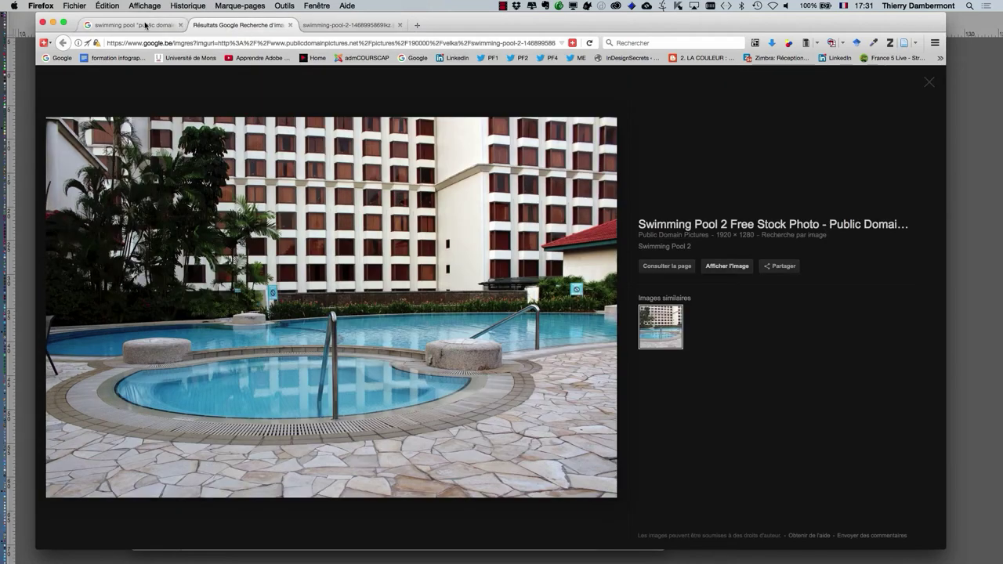
left_click(131, 25)
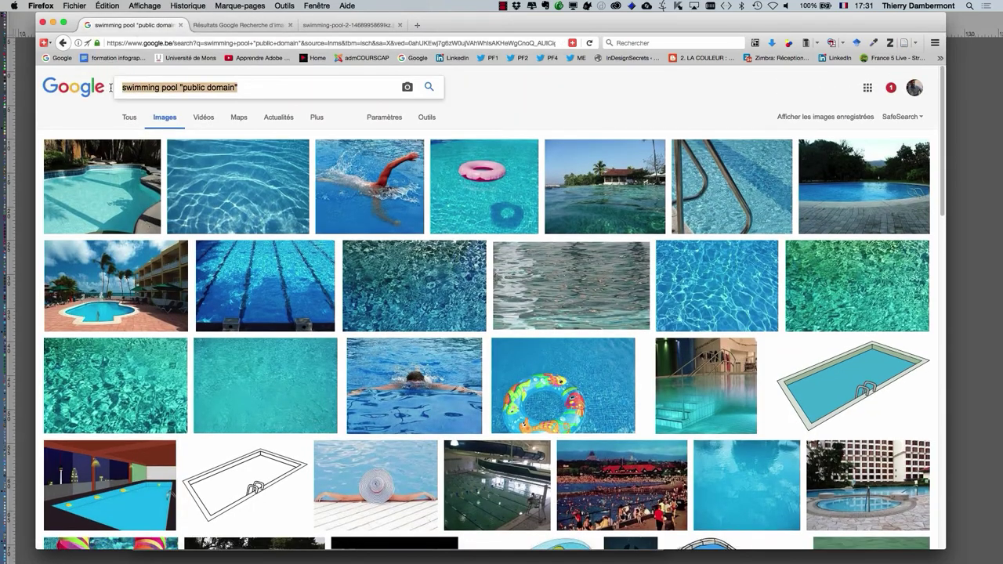
left_click(345, 28)
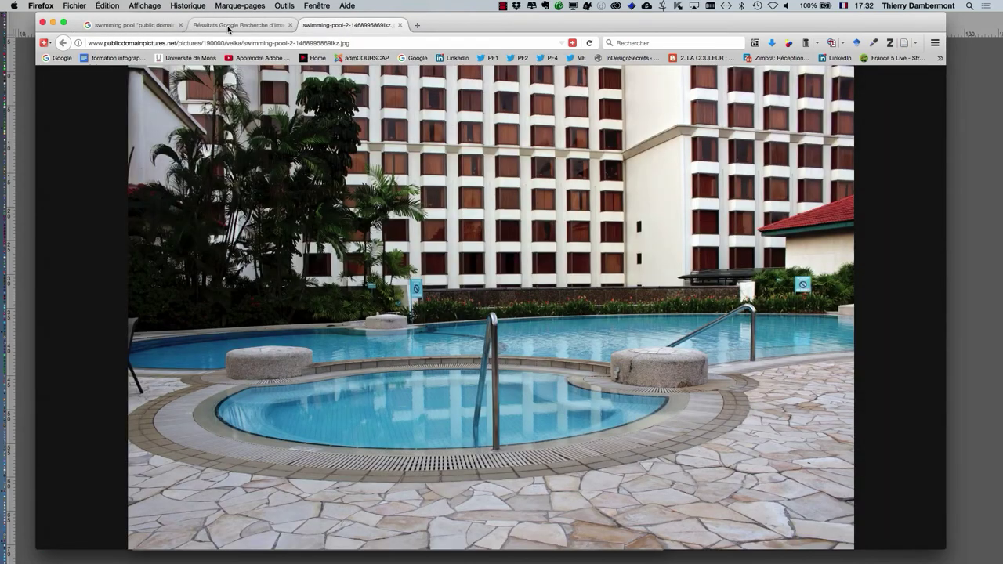
left_click(227, 24)
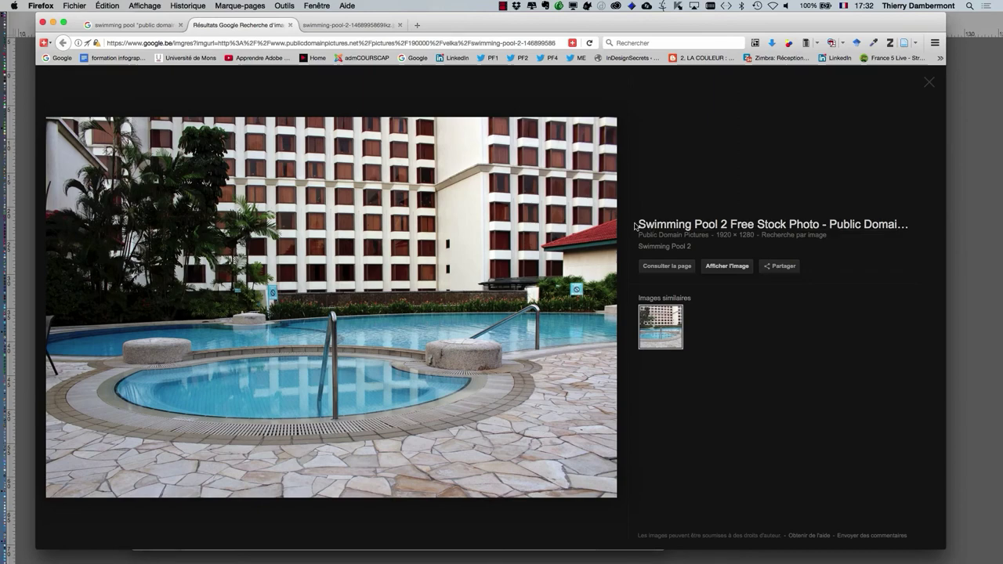
left_click(133, 26)
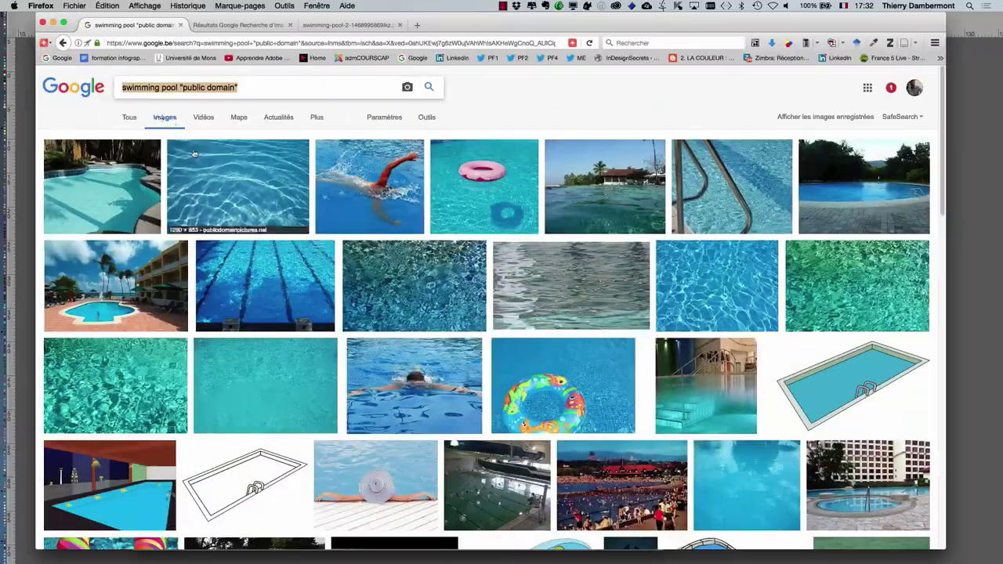
Scroll through the swimming pool image search results
scroll(199, 169, "down", 3)
scroll(199, 168, "down", 1)
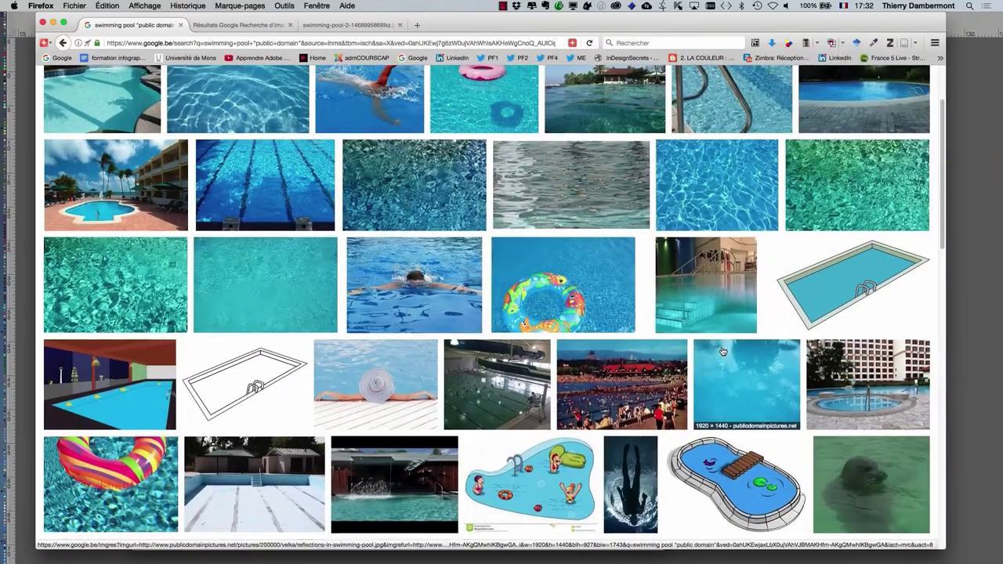
scroll(721, 353, "down", 3)
scroll(722, 353, "down", 5)
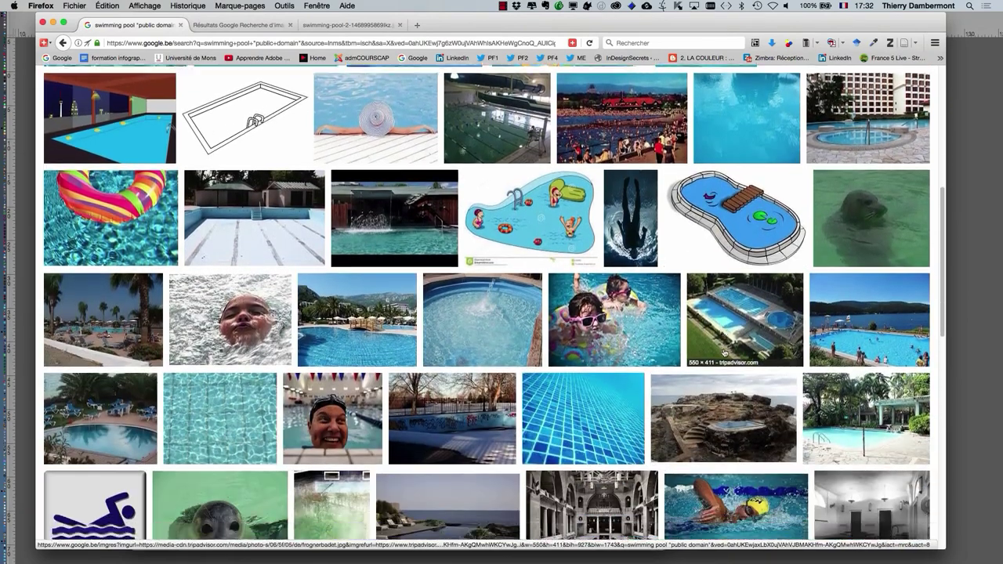
scroll(724, 353, "up", 5)
scroll(805, 350, "up", 2)
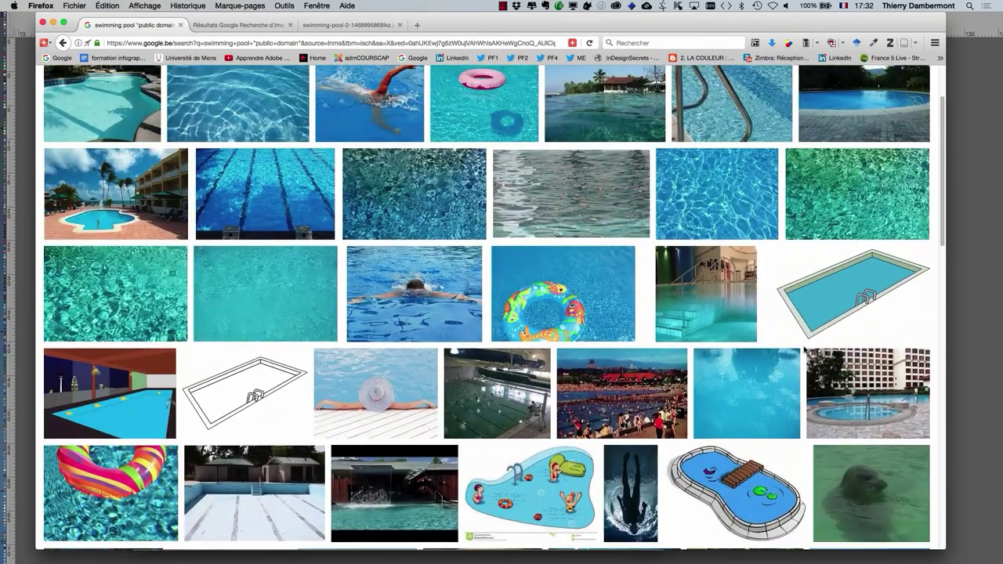
scroll(803, 352, "down", 1)
scroll(803, 352, "down", 1)
scroll(803, 352, "down", 2)
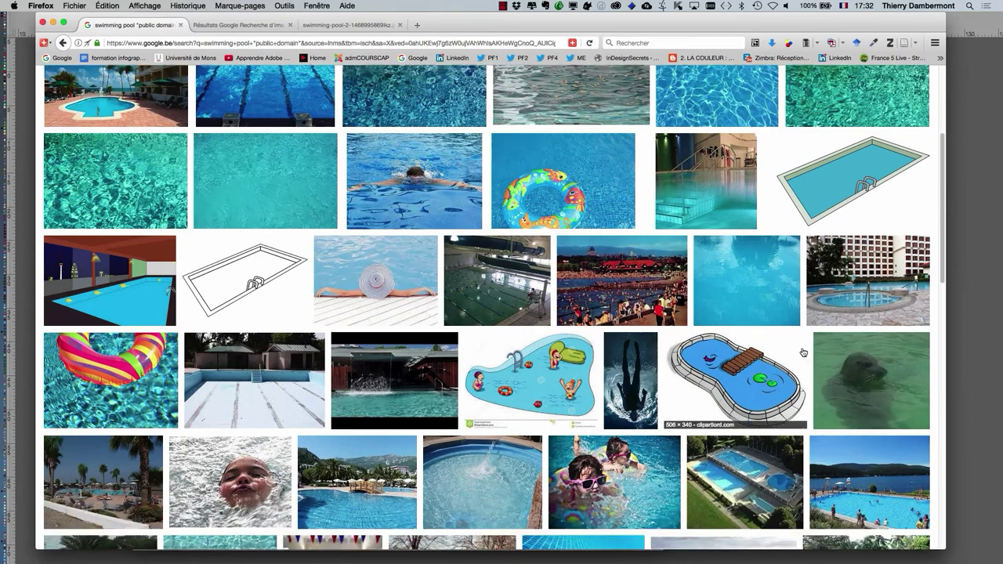
scroll(802, 352, "down", 1)
scroll(802, 354, "down", 1)
scroll(802, 353, "down", 1)
scroll(803, 352, "down", 2)
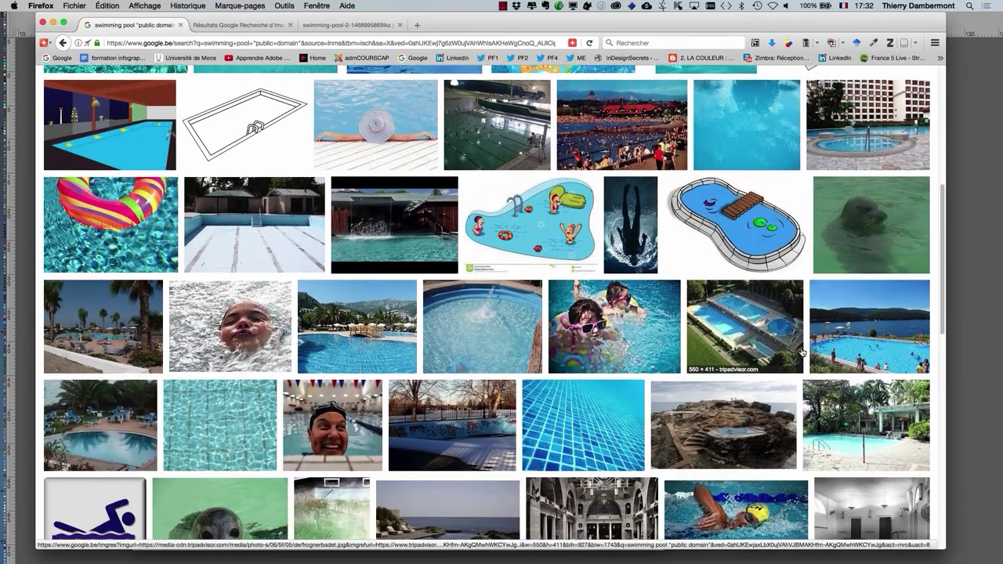
scroll(803, 353, "down", 1)
scroll(891, 369, "down", 1)
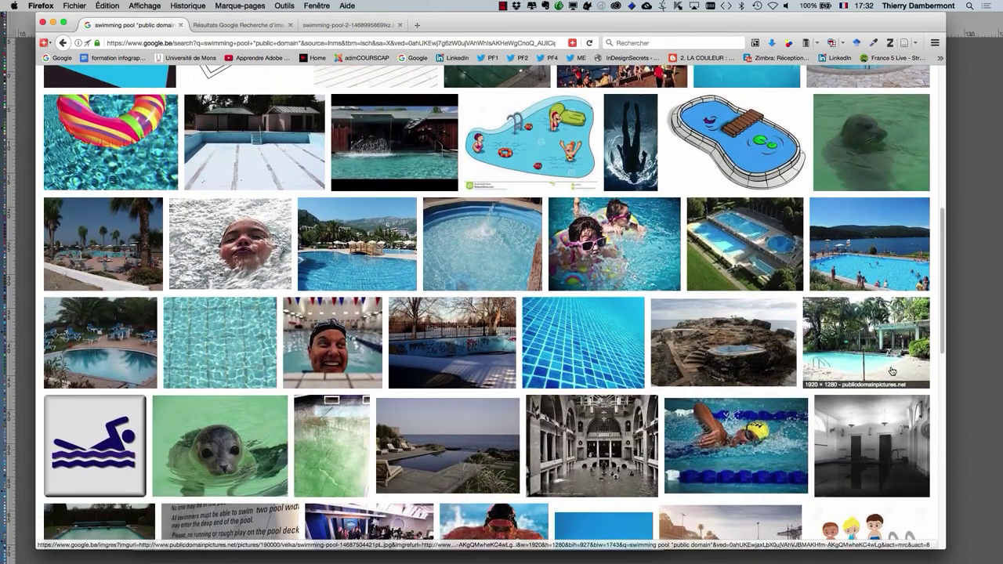
scroll(891, 367, "up", 5)
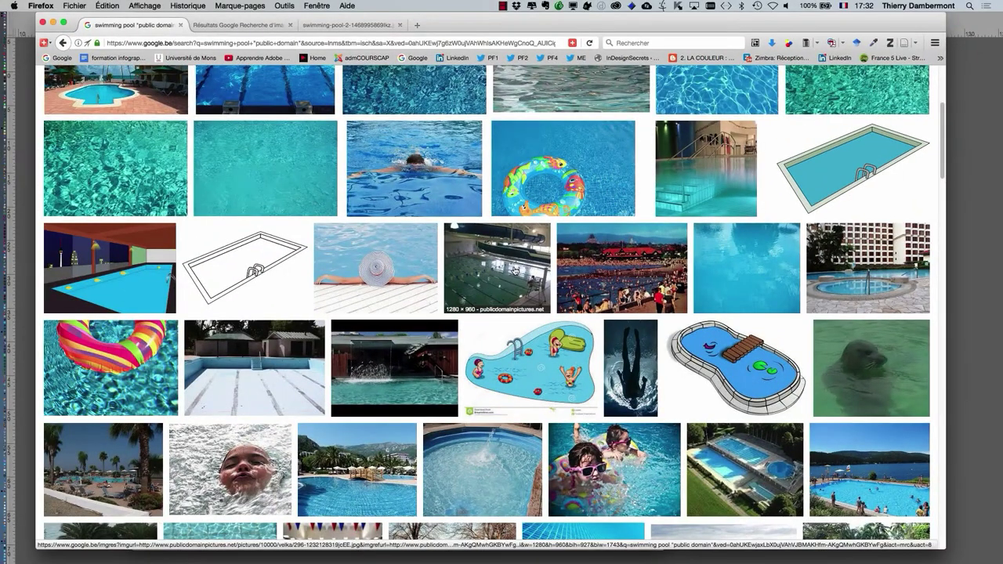
scroll(893, 292, "up", 5)
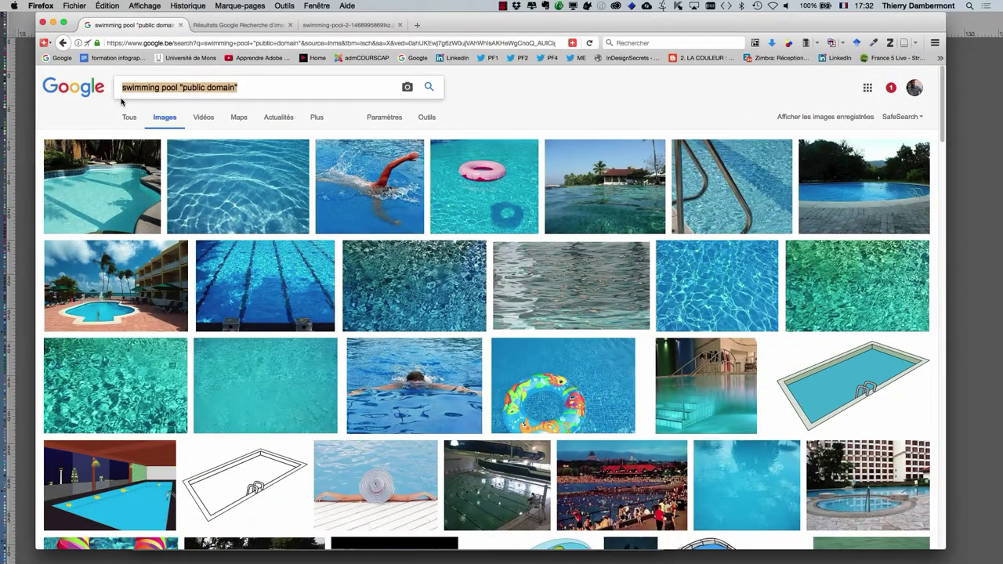
Save the full-size swimming-pool-2 photo into JOUR 2 PHOTOSHOP MASTER TRANSMEDIA, then return to Photoshop
left_click(344, 25)
right_click(445, 257)
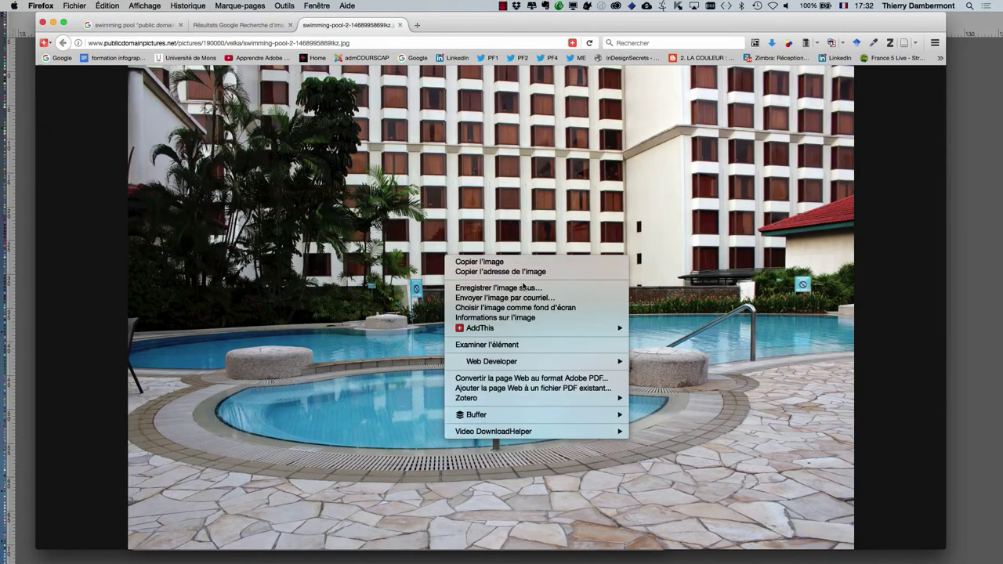
left_click(523, 286)
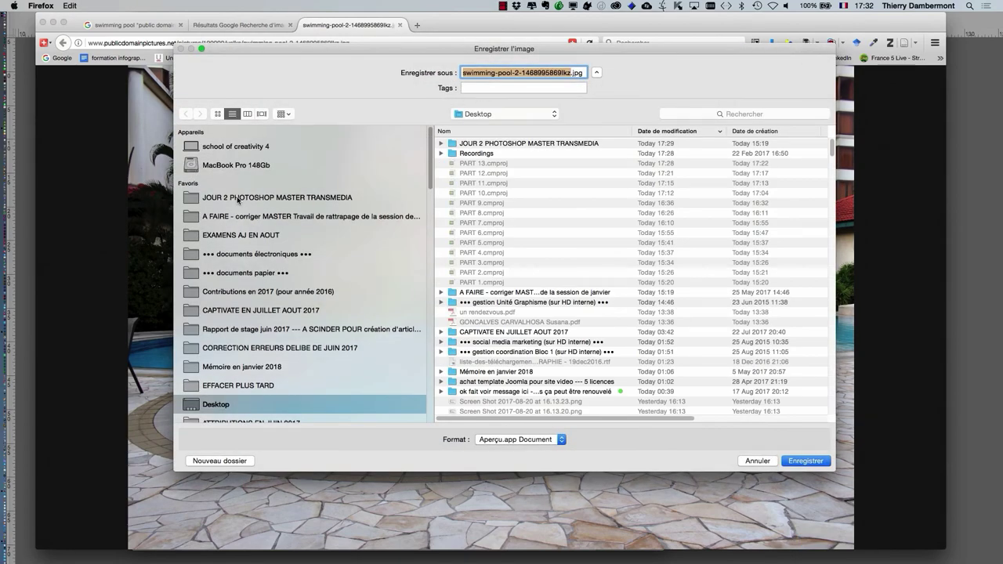
left_click(237, 199)
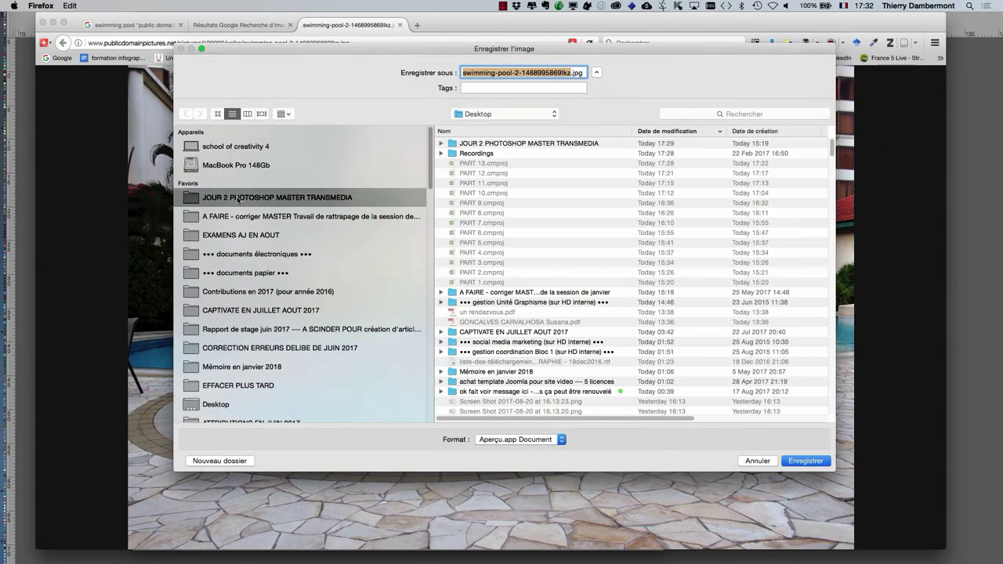
left_click(807, 461)
key("super+Tab")
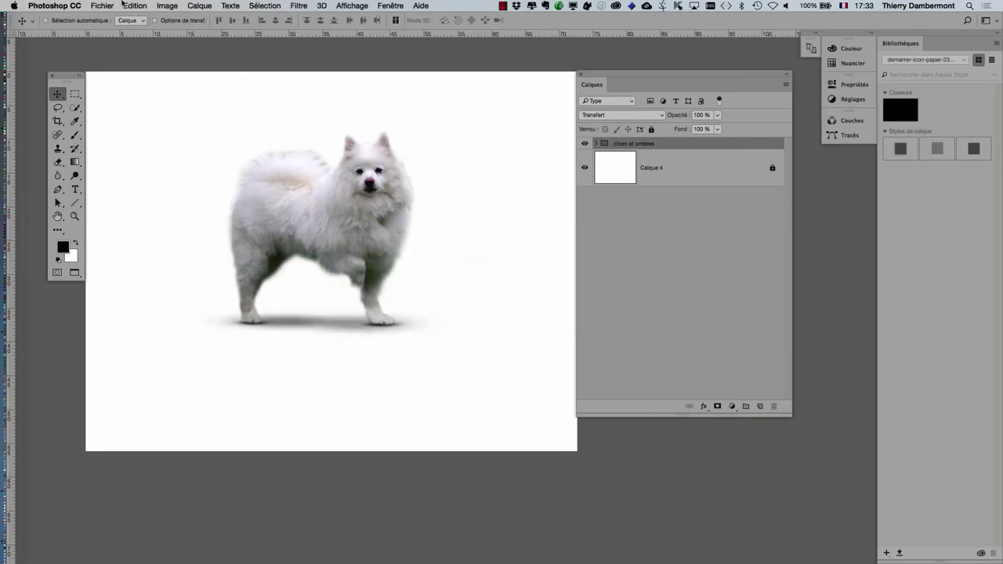
left_click(102, 5)
Open the saved swimming-pool JPG in Photoshop and fit it on screen
left_click(108, 29)
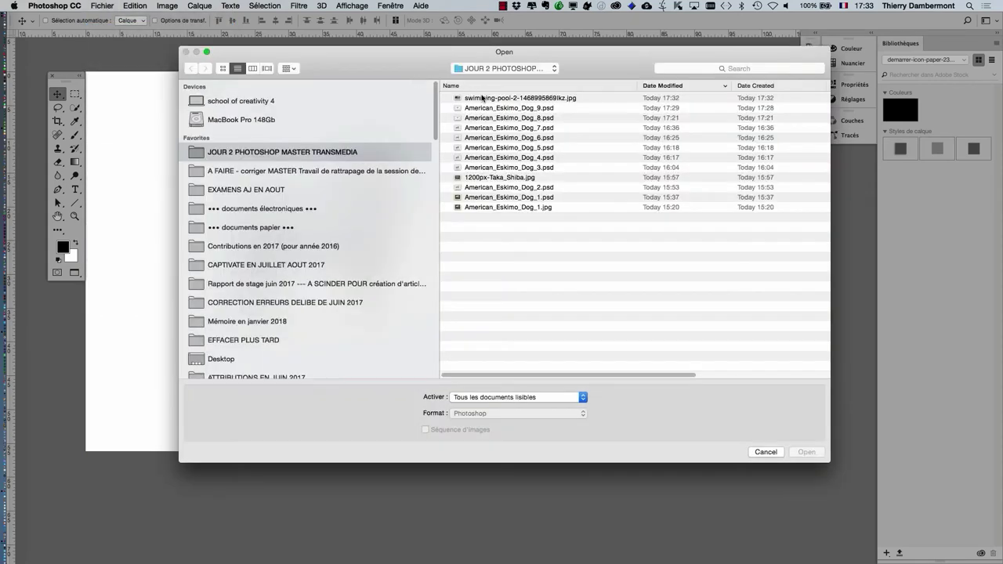
left_click(482, 98)
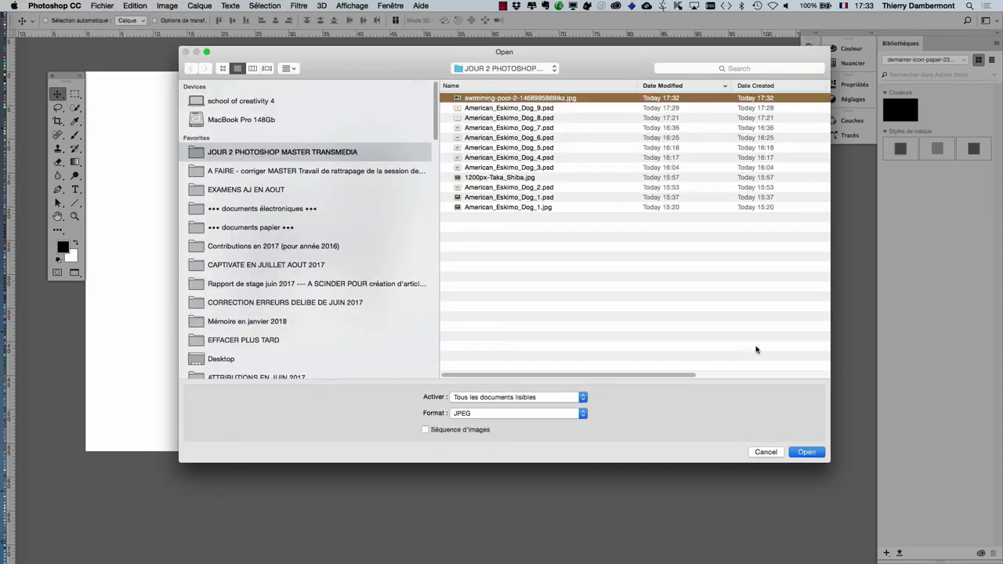
left_click(803, 453)
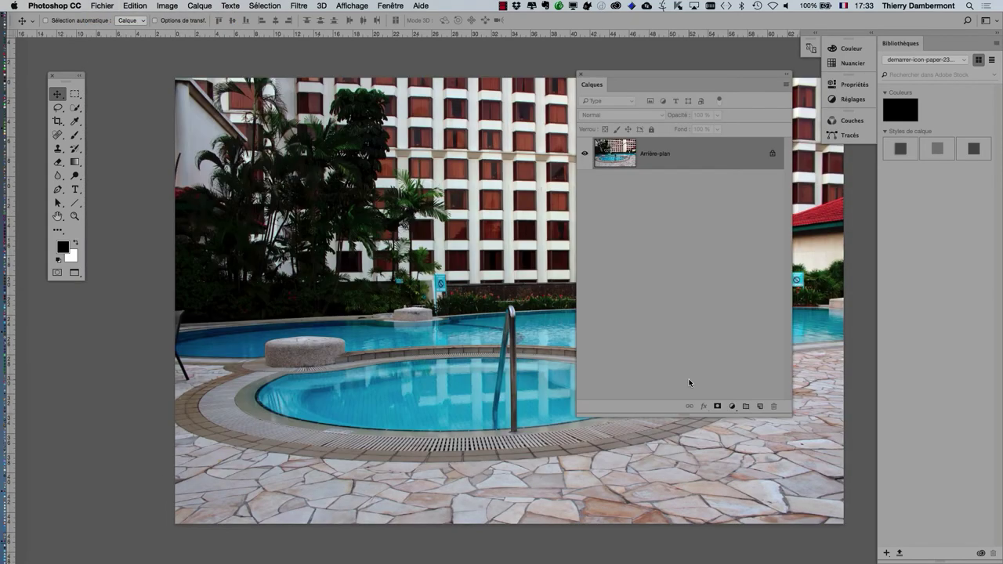
left_click(445, 272, "super")
left_click(362, 263, "alt+super")
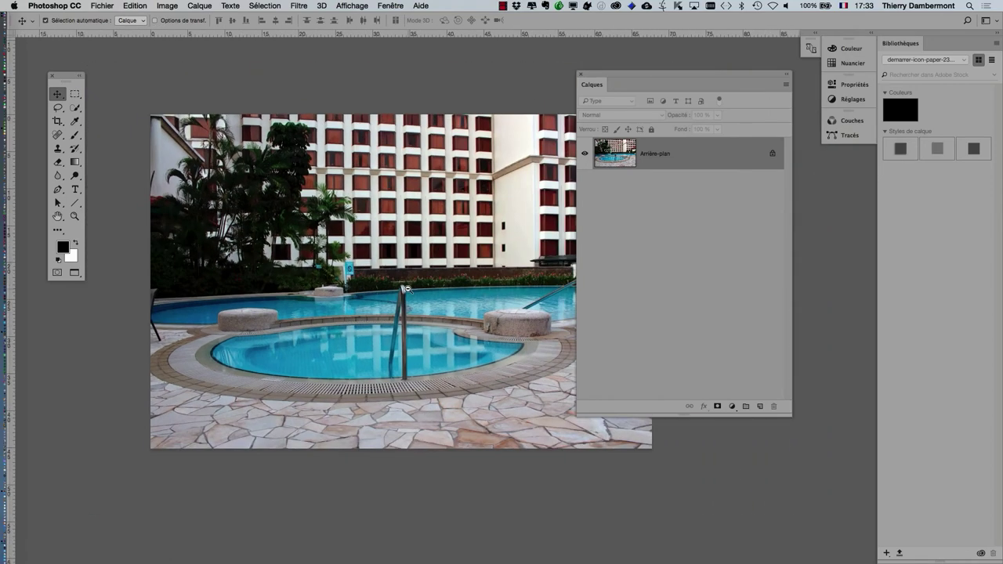
left_click_drag(609, 74, 770, 82)
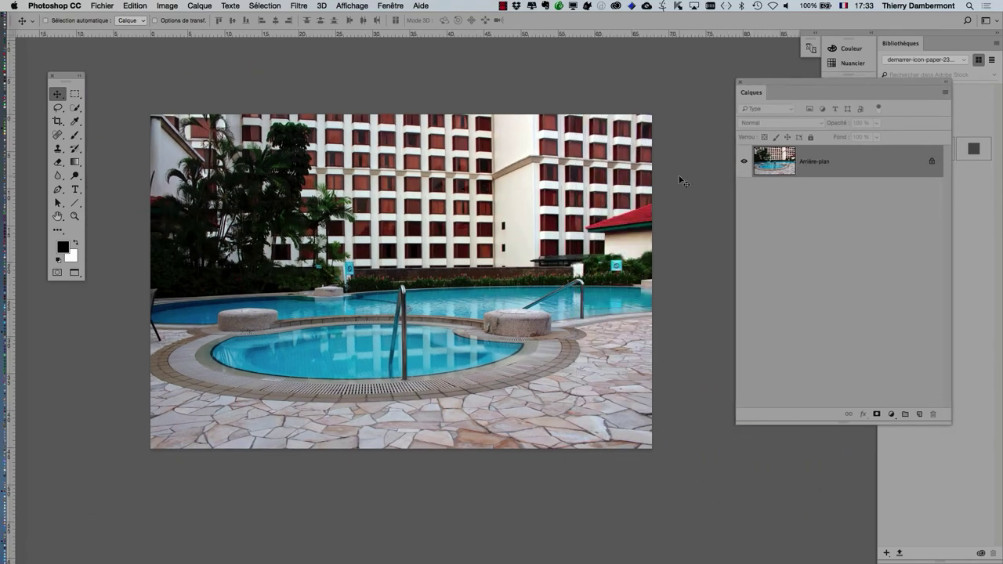
Assign the sRGB IEC61966-2.1 colour profile to the pool photo
left_click(145, 5)
left_click(156, 373)
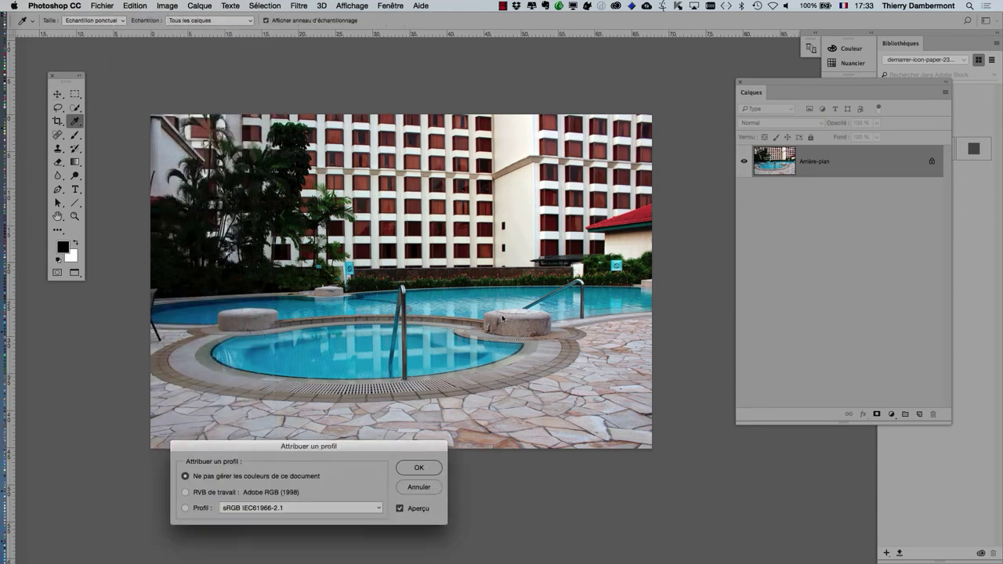
left_click(206, 508)
left_click(423, 468)
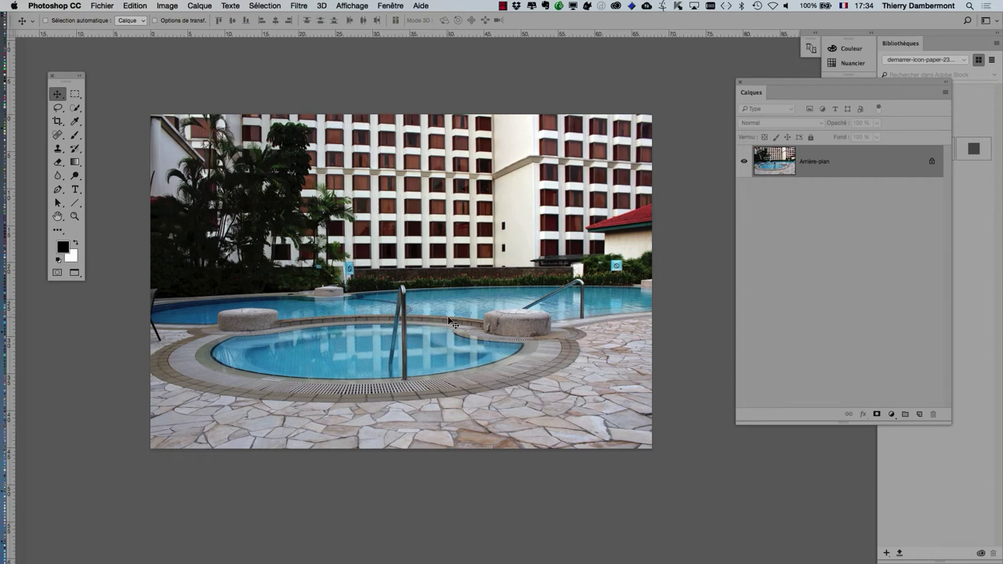
Reposition the pool photo and shrink the Calques panel beside it
left_click_drag(376, 293, 352, 252)
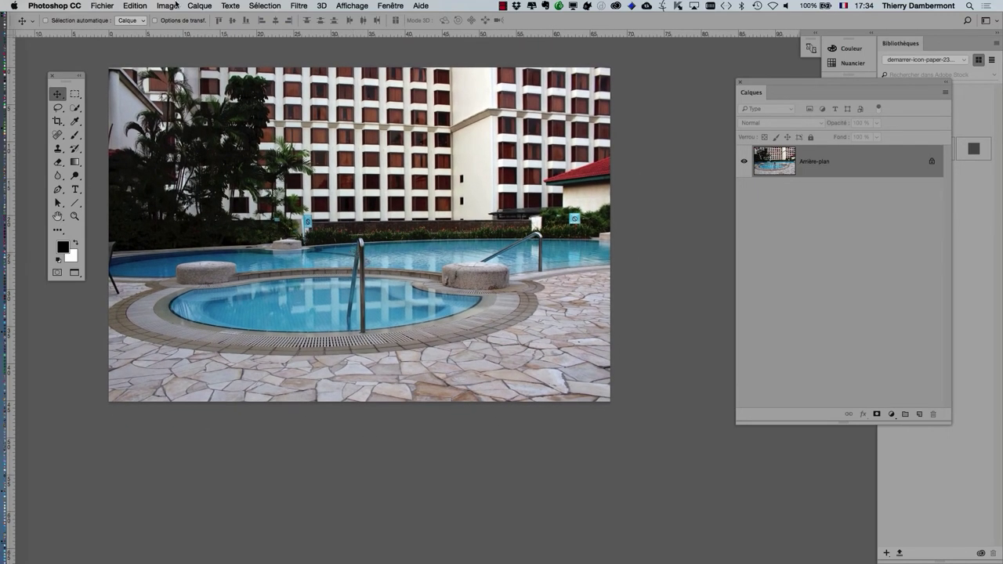
left_click_drag(761, 84, 650, 152)
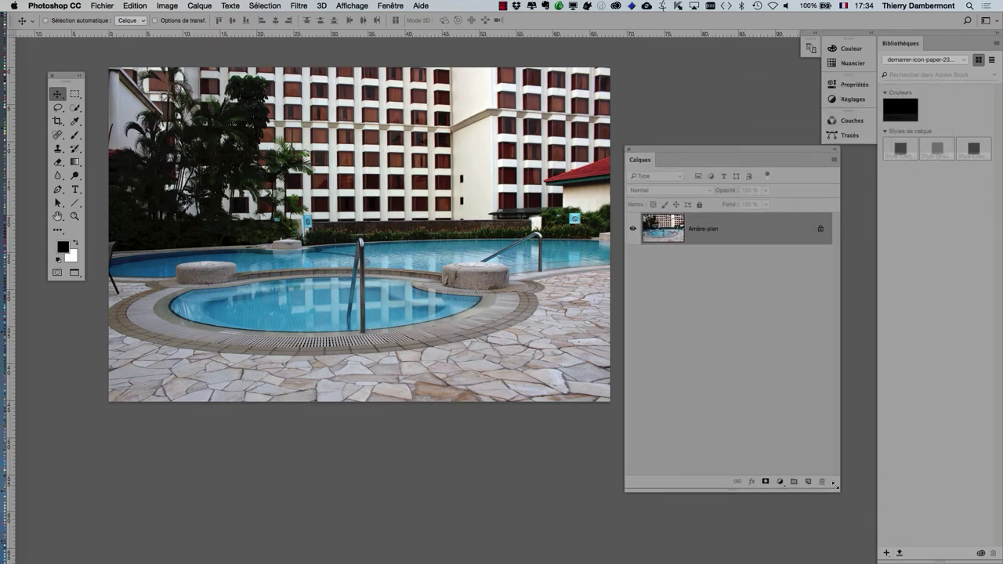
left_click_drag(839, 491, 825, 382)
left_click_drag(666, 154, 677, 187)
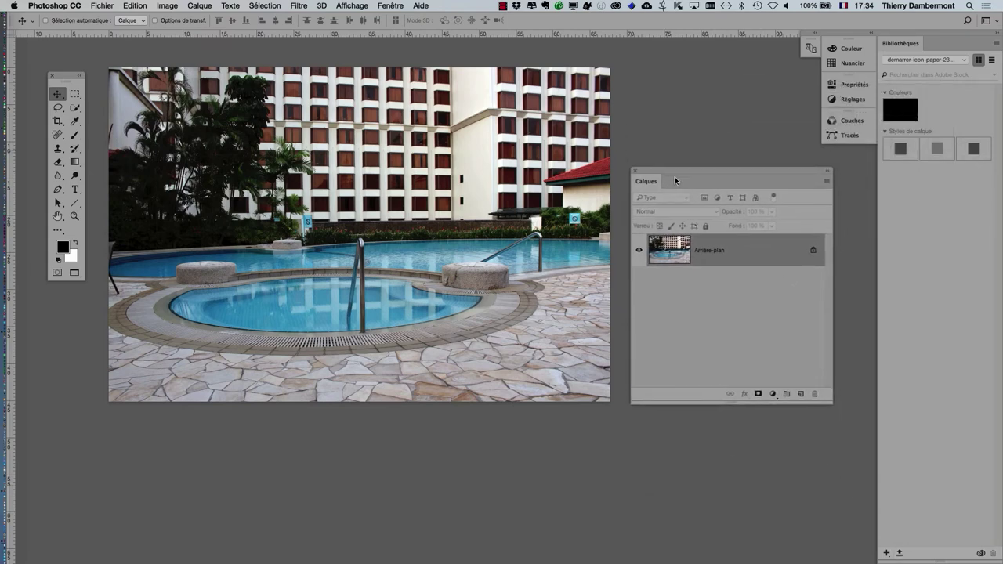
Add a Teinte/Saturation adjustment layer from the Calques panel's adjustment button
left_click(167, 5)
mouse_move(179, 35)
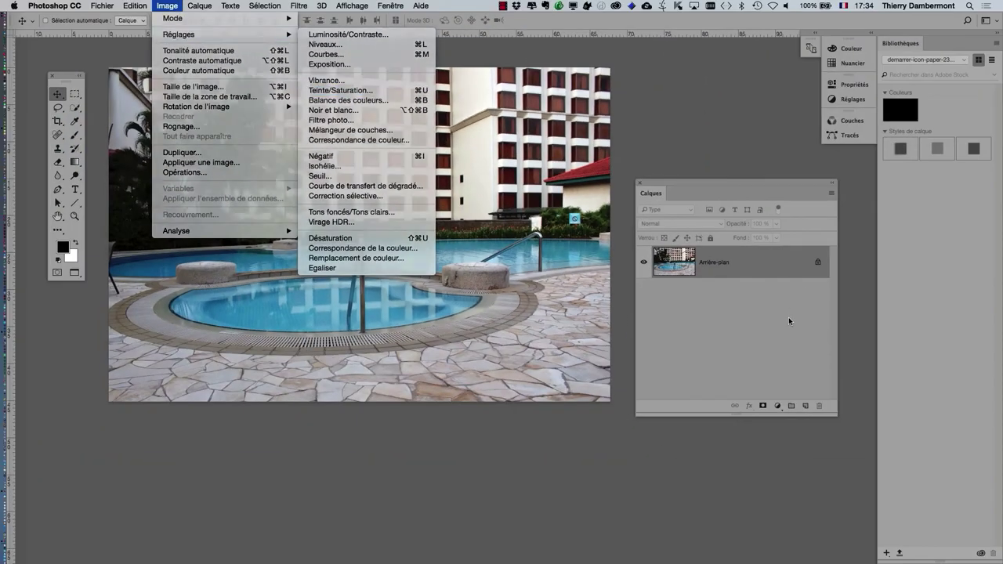
left_click(788, 320)
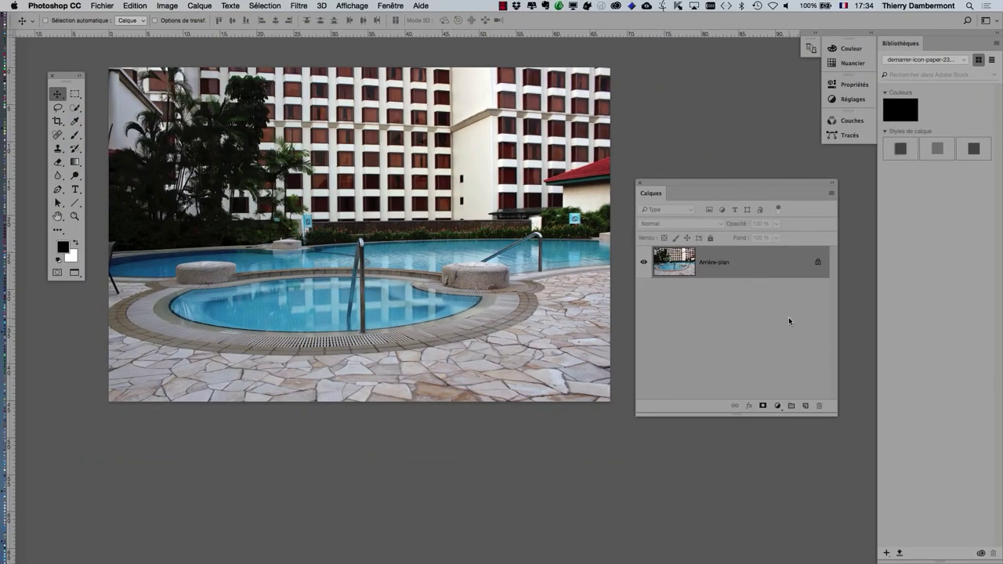
left_click(199, 5)
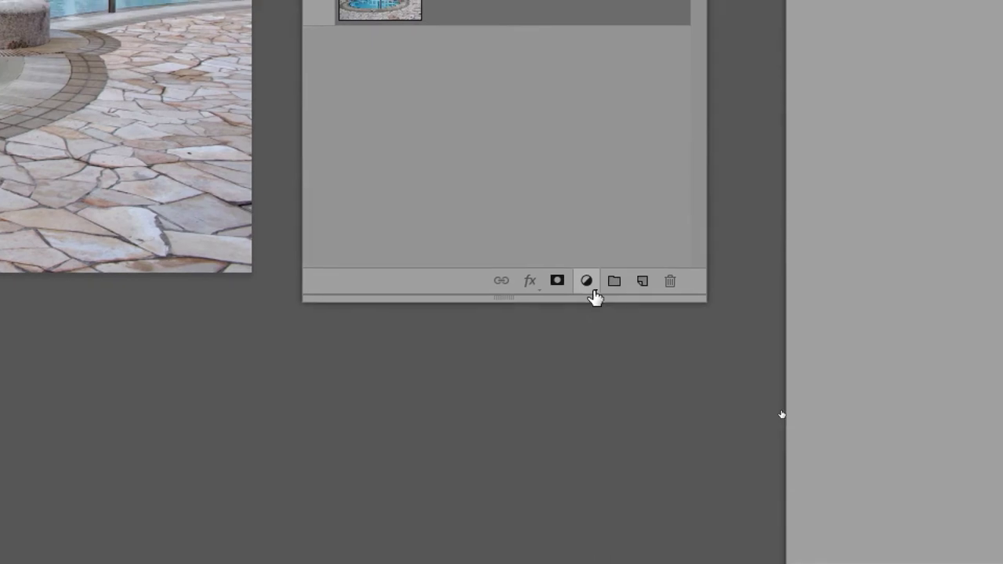
left_click(593, 290)
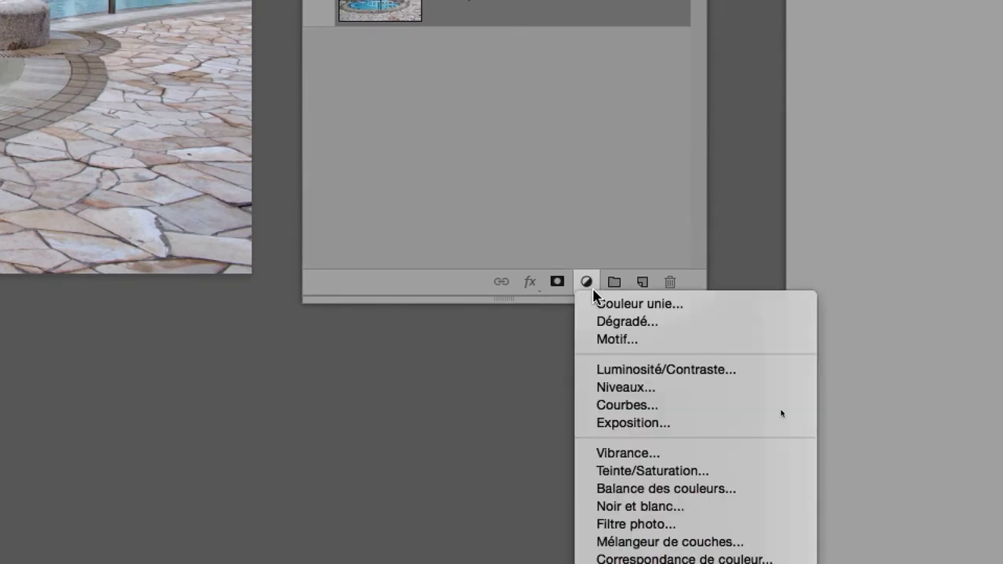
left_click(560, 197)
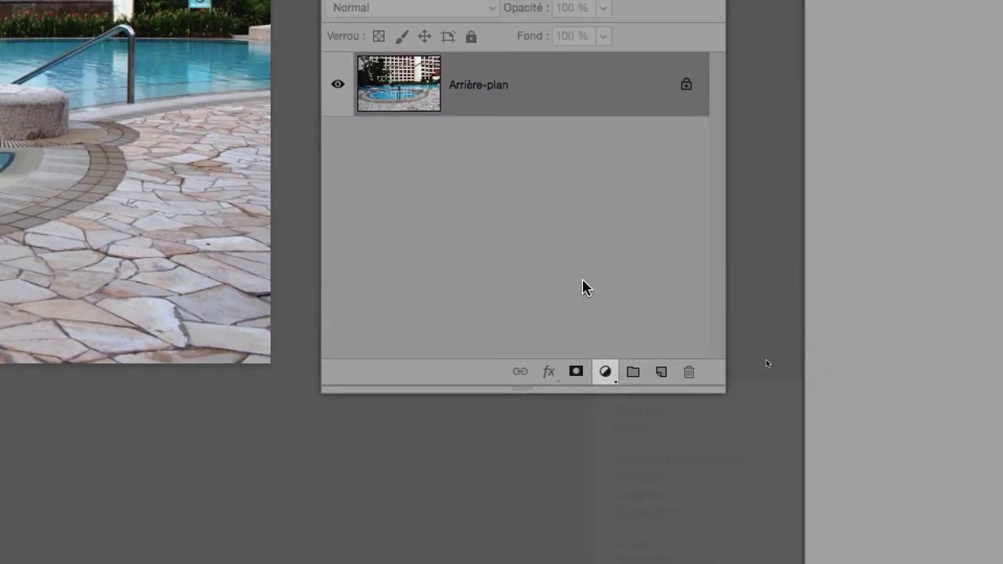
left_click(593, 314)
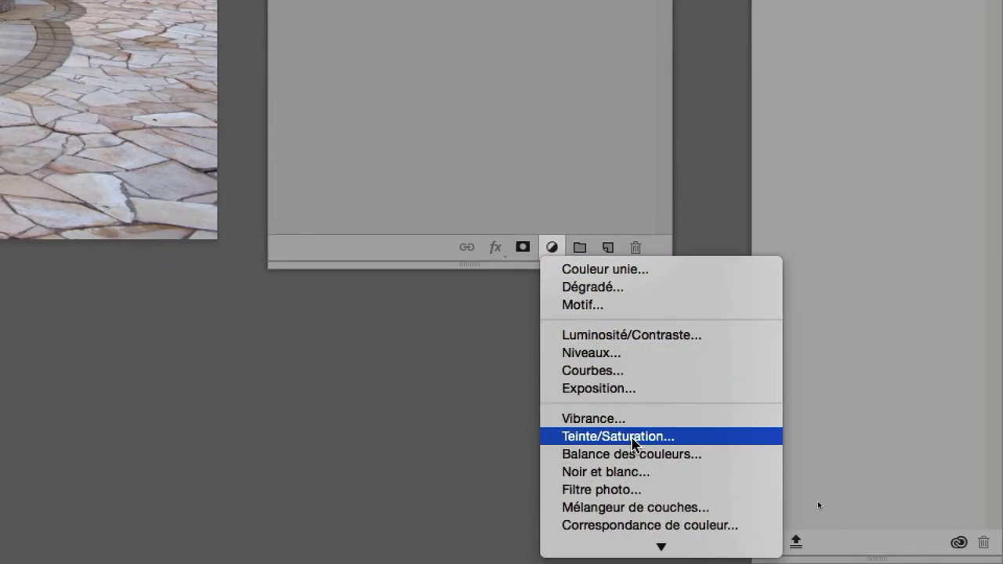
left_click(617, 437)
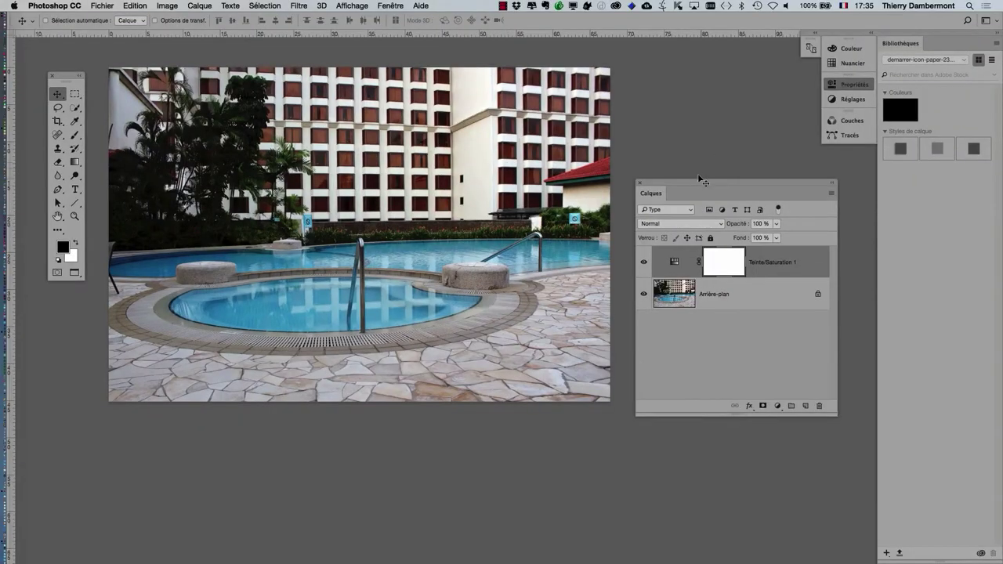
Show Fenêtre > Propriétés and float the Hue/Saturation panel above the Calques list
left_click_drag(700, 184, 696, 112)
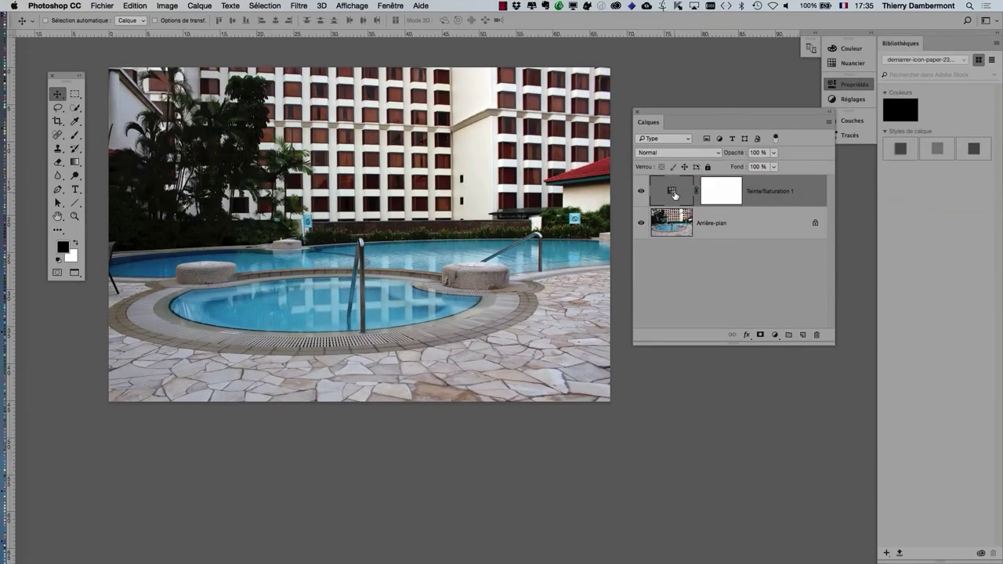
mouse_move(672, 112)
left_mouse_down()
mouse_move(651, 184)
mouse_move(678, 199)
left_mouse_up()
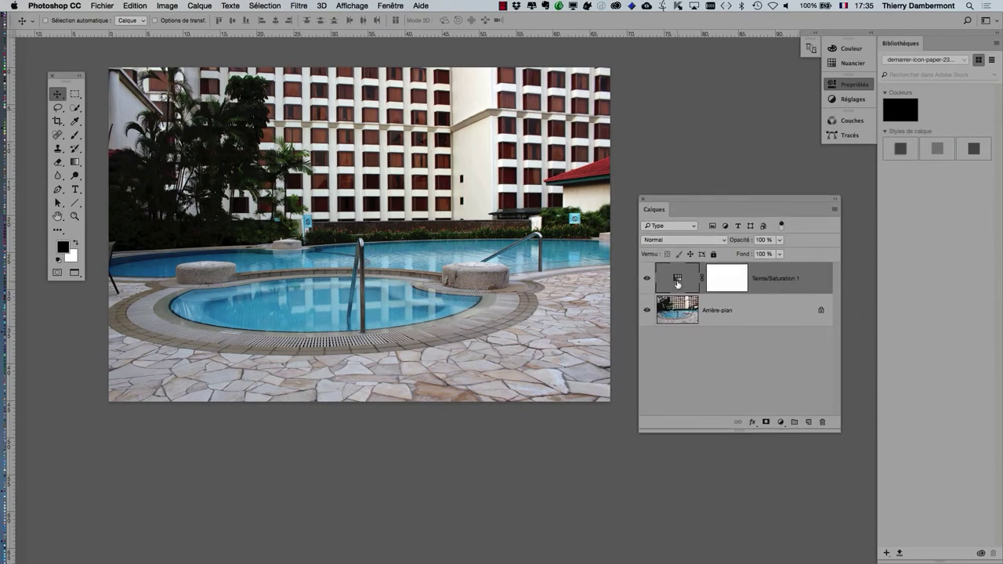
left_click(389, 4)
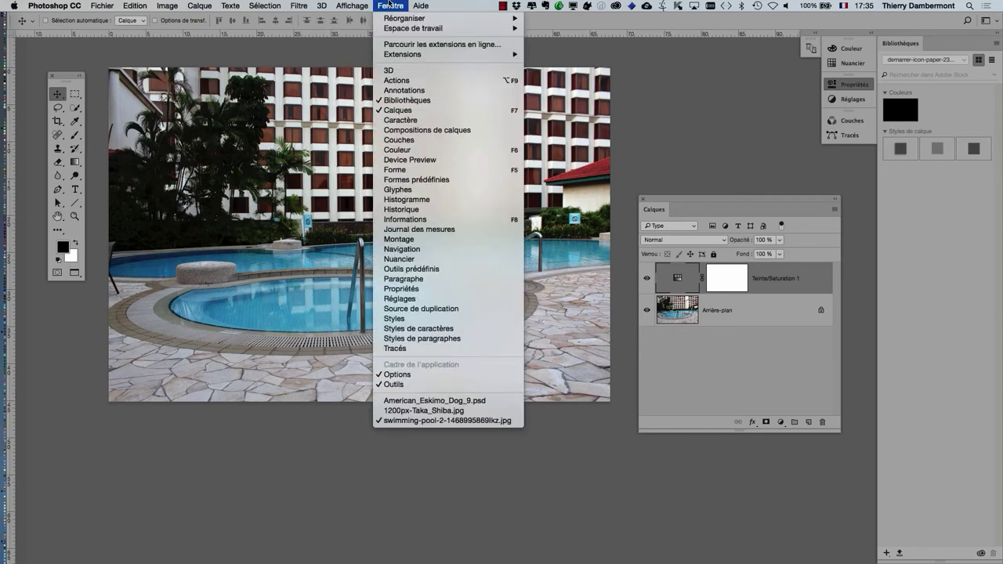
left_click(434, 295)
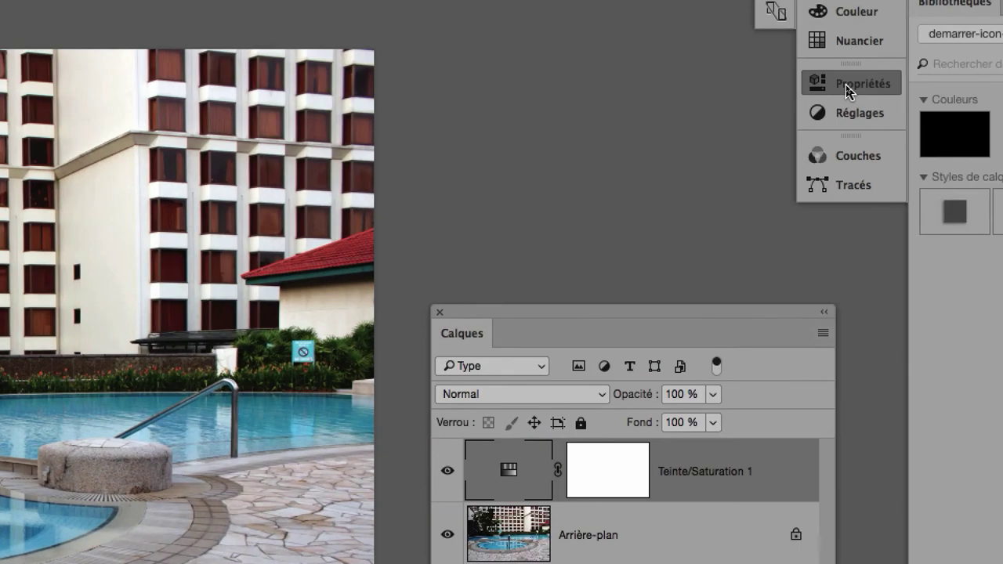
left_click_drag(846, 91, 650, 89)
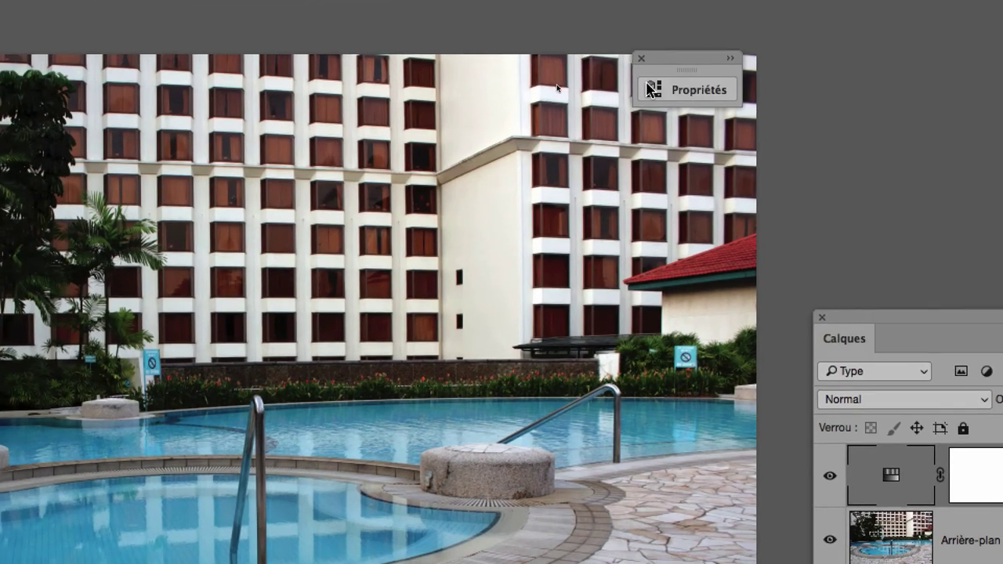
left_click(650, 90)
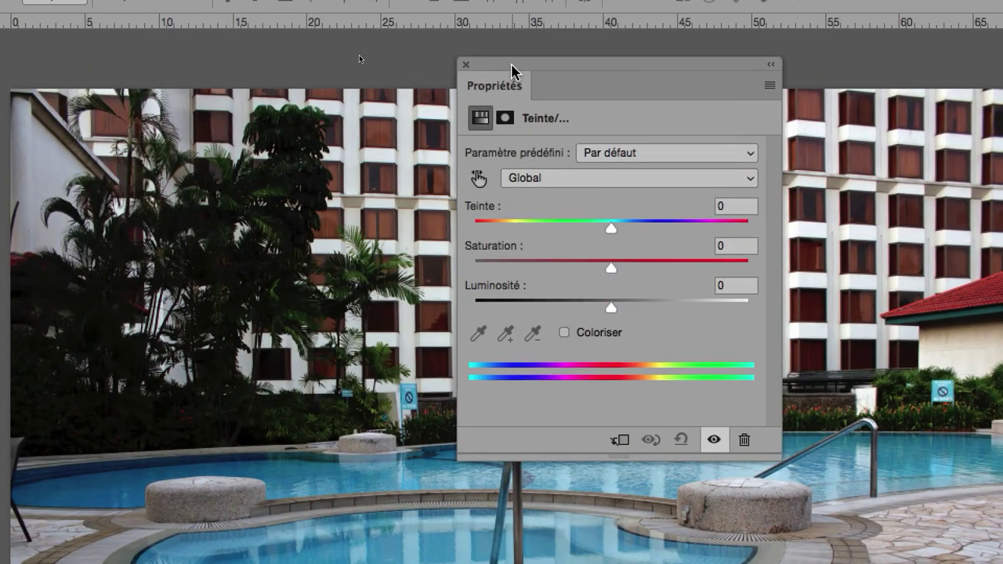
mouse_move(535, 84)
left_mouse_down()
mouse_move(763, 76)
mouse_move(753, 78)
left_mouse_up()
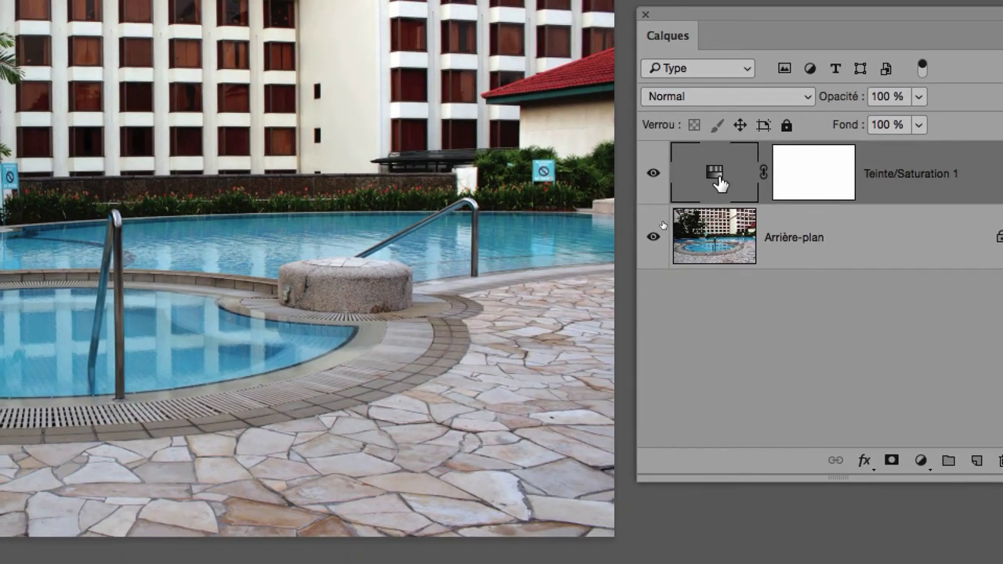
double_click(717, 179)
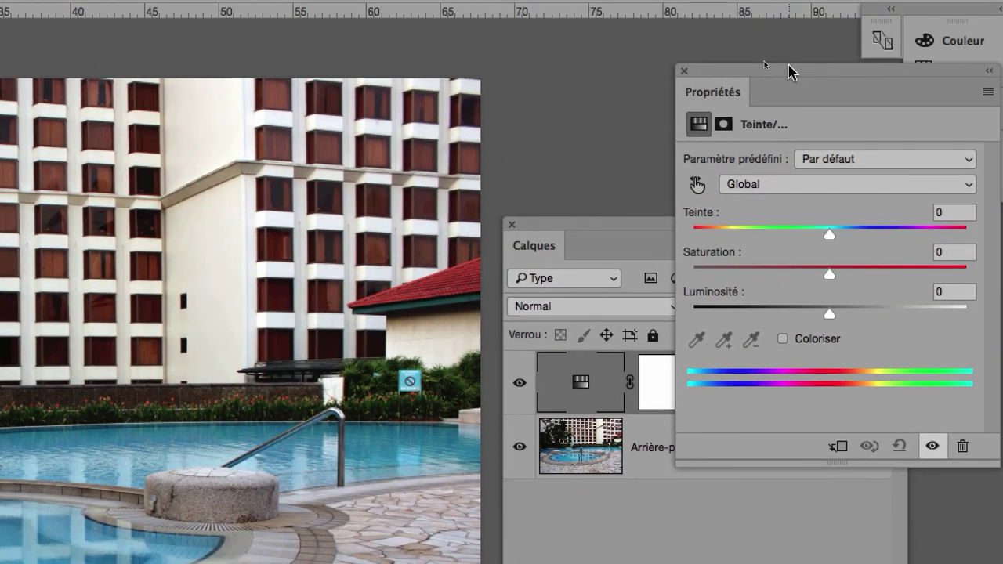
mouse_move(788, 71)
left_mouse_down()
mouse_move(737, 54)
mouse_move(795, 61)
left_mouse_up()
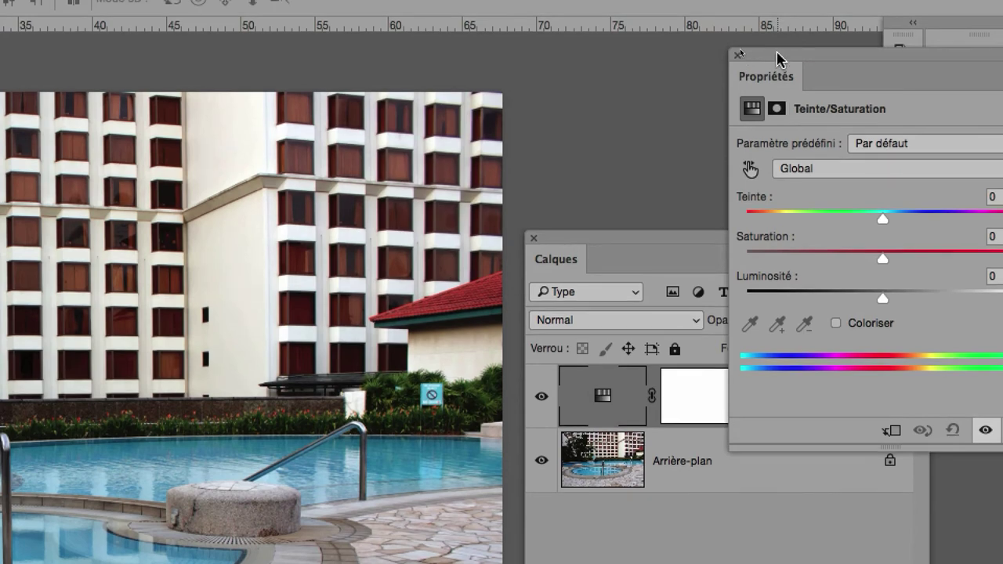
left_click_drag(778, 58, 744, 83)
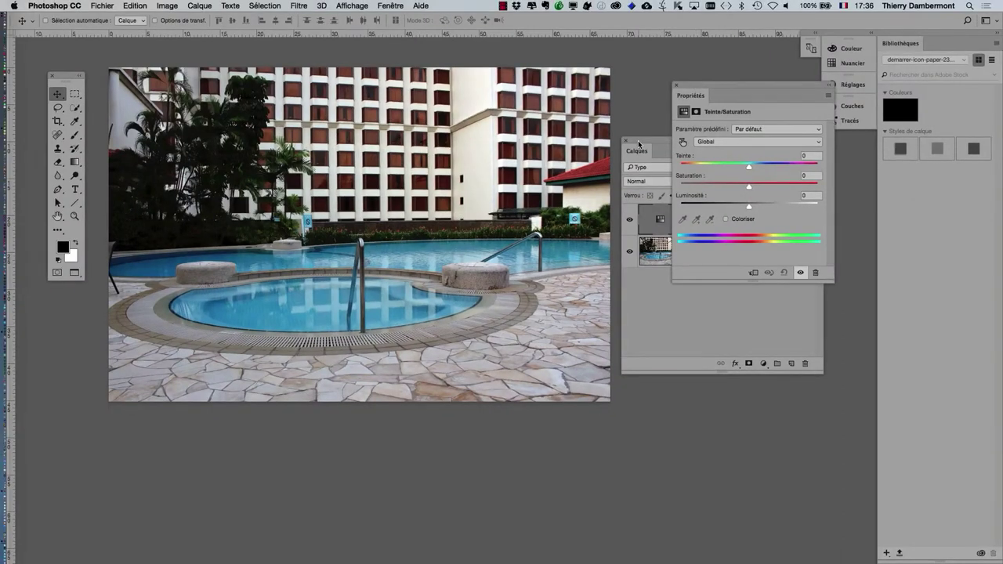
mouse_move(638, 141)
left_mouse_down()
mouse_move(570, 371)
mouse_move(696, 398)
left_mouse_up()
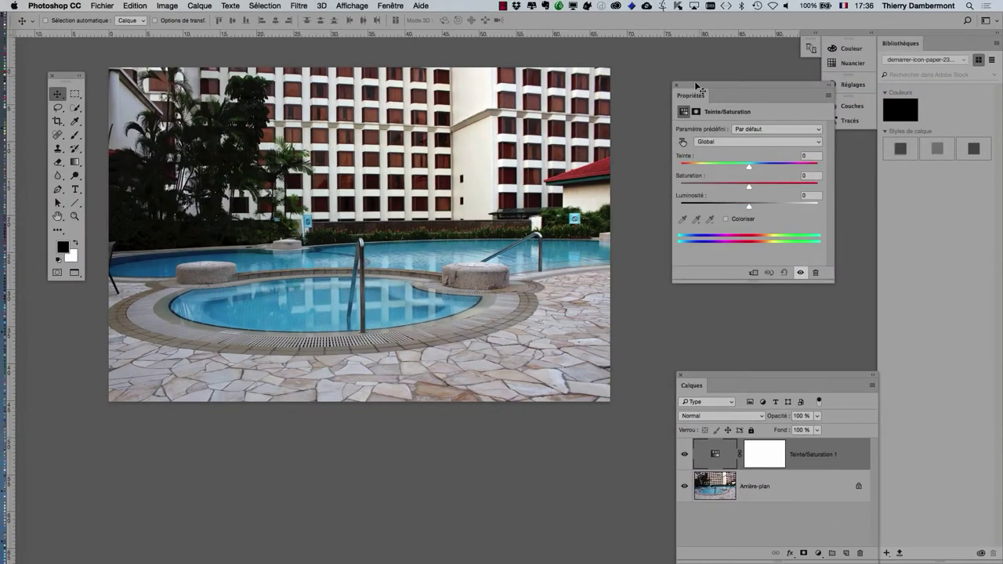
mouse_move(695, 86)
left_mouse_down()
mouse_move(631, 134)
mouse_move(661, 67)
left_mouse_up()
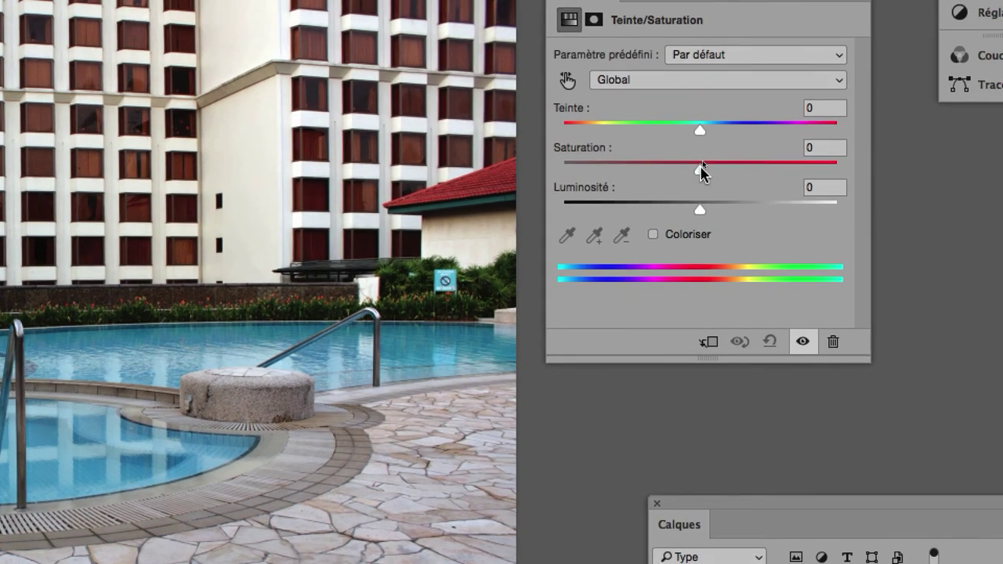
left_click_drag(705, 142, 752, 139)
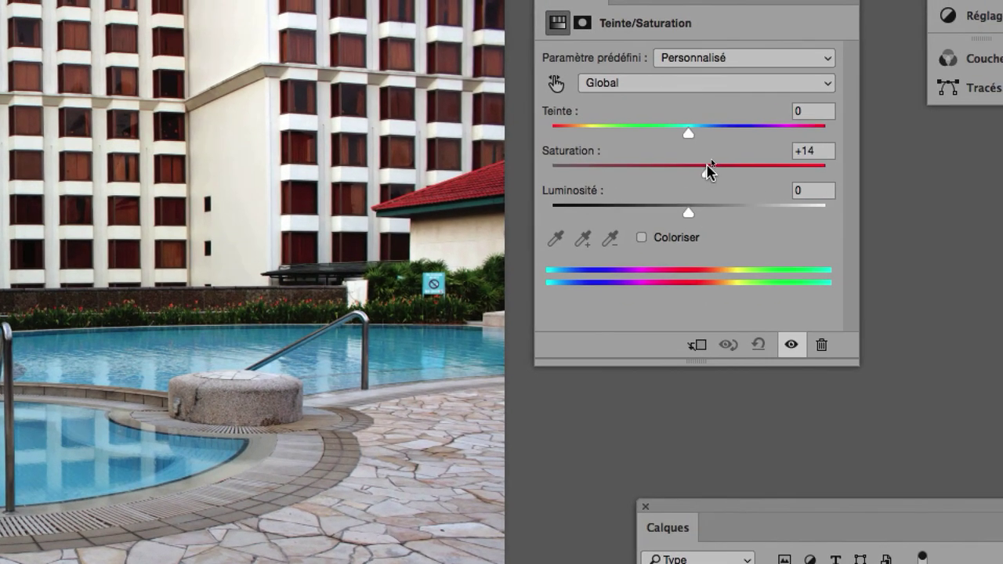
left_click_drag(719, 172, 702, 170)
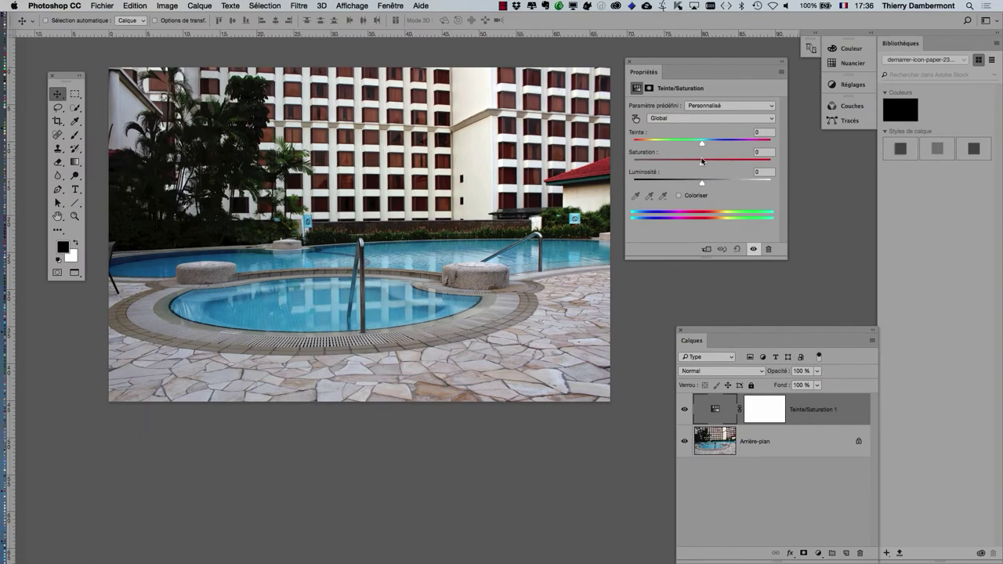
Add a 'réglage vibrance' line at the end of the Google Docs course outline
key("super+Tab")
key("super+Tab")
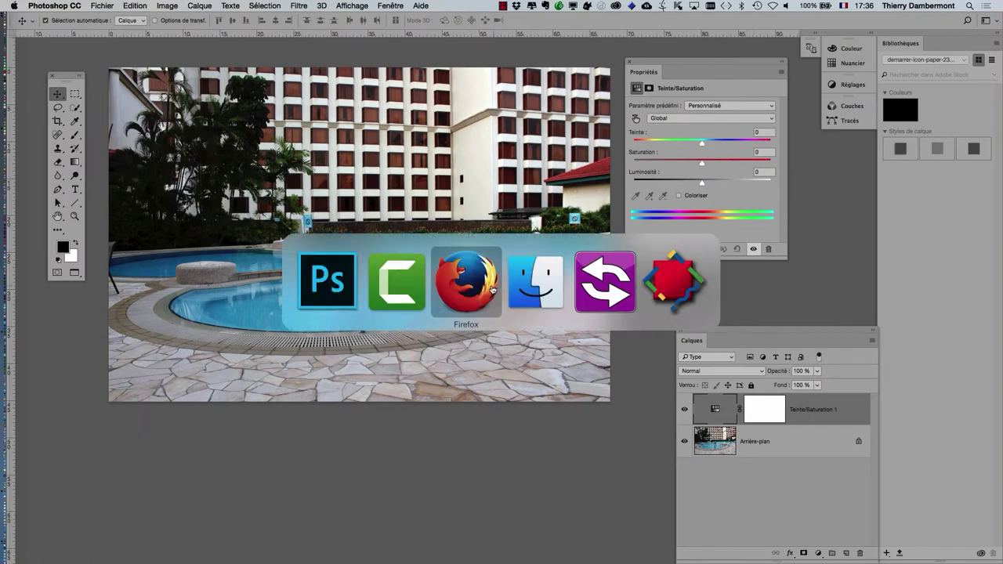
left_click(138, 25)
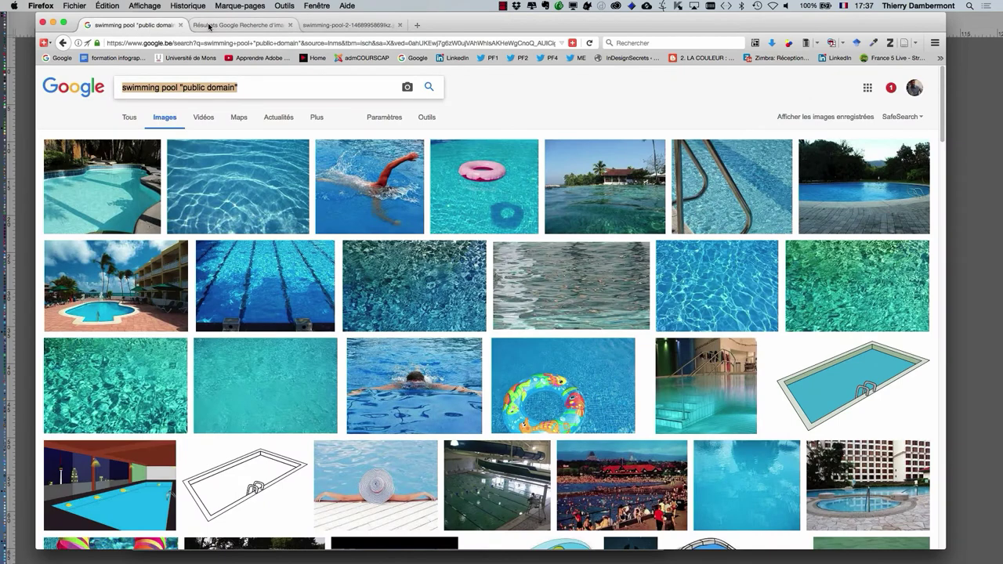
left_click(212, 26)
left_click(304, 6)
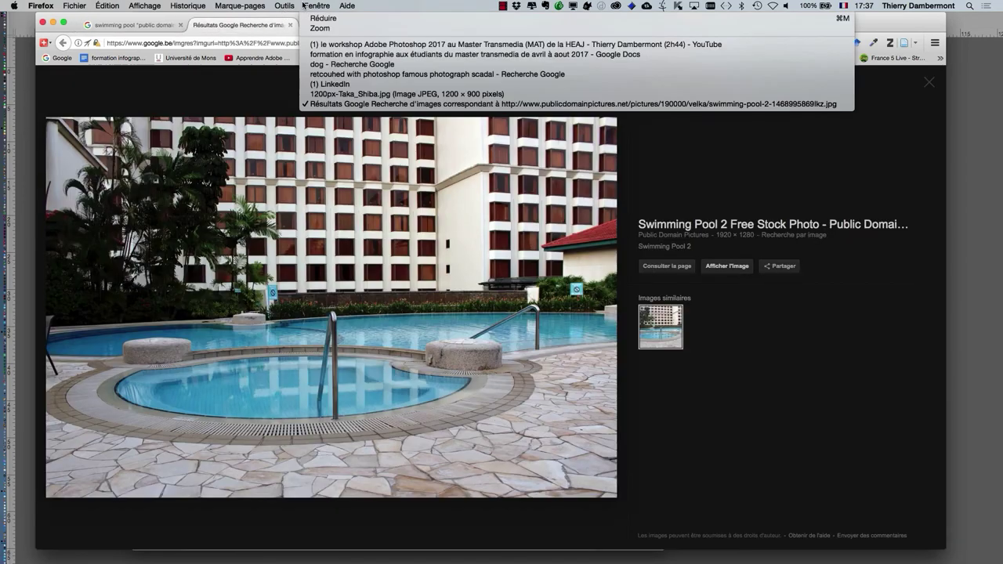
left_click(333, 54)
left_click(387, 397)
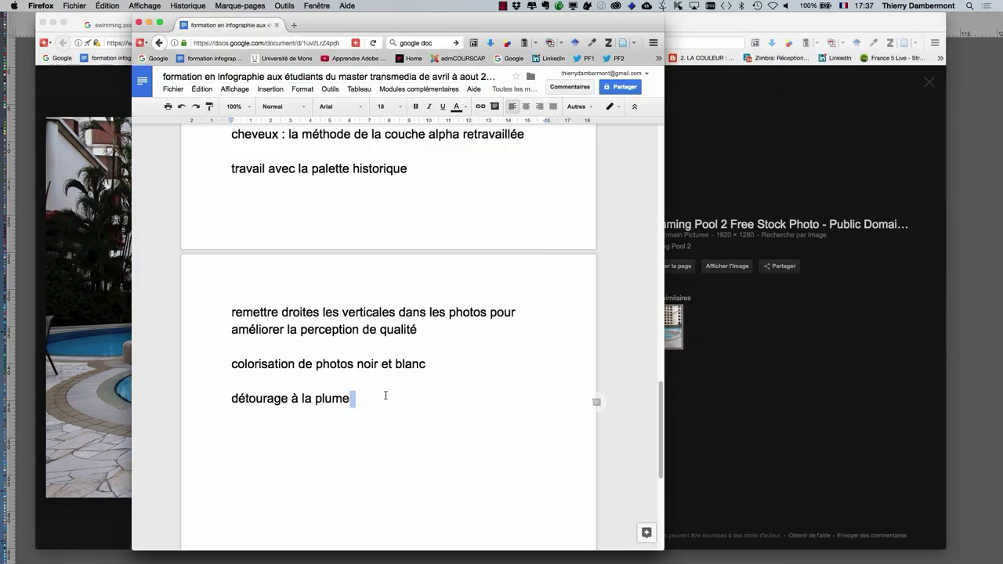
key("Return")
type("ré")
type("glage vibr")
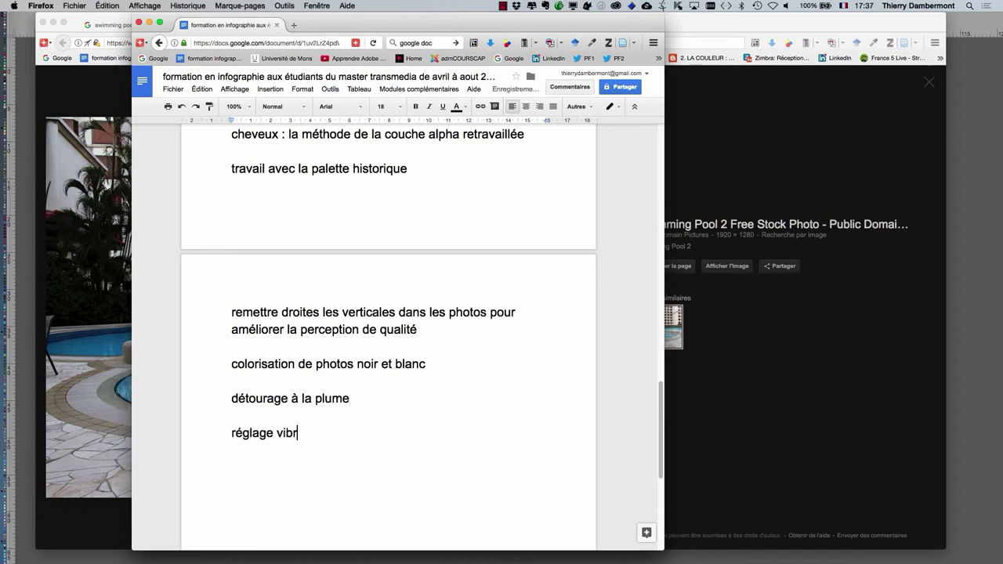
type("ance")
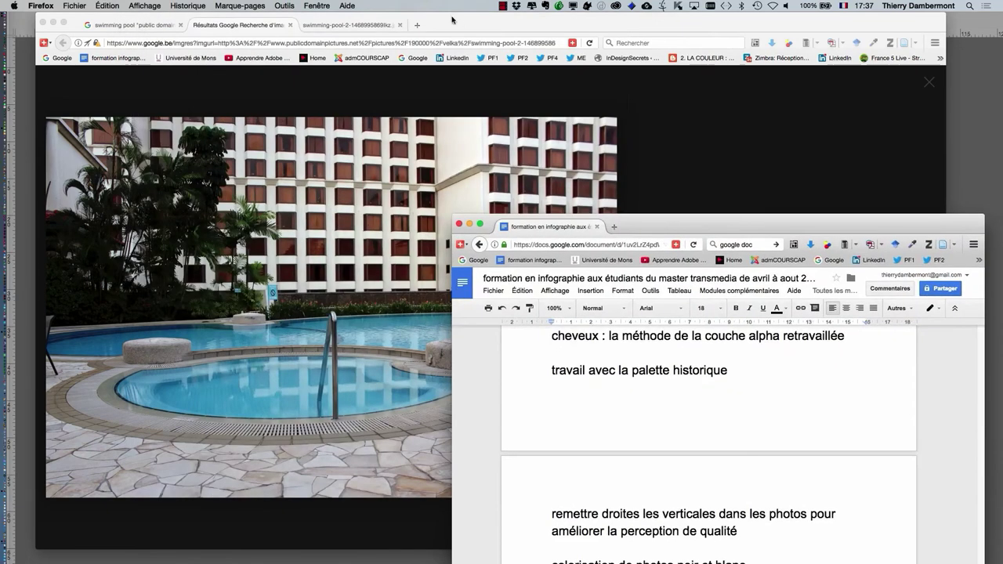
Close the Firefox image preview and bring Photoshop's pool photo to the front
left_click(466, 27)
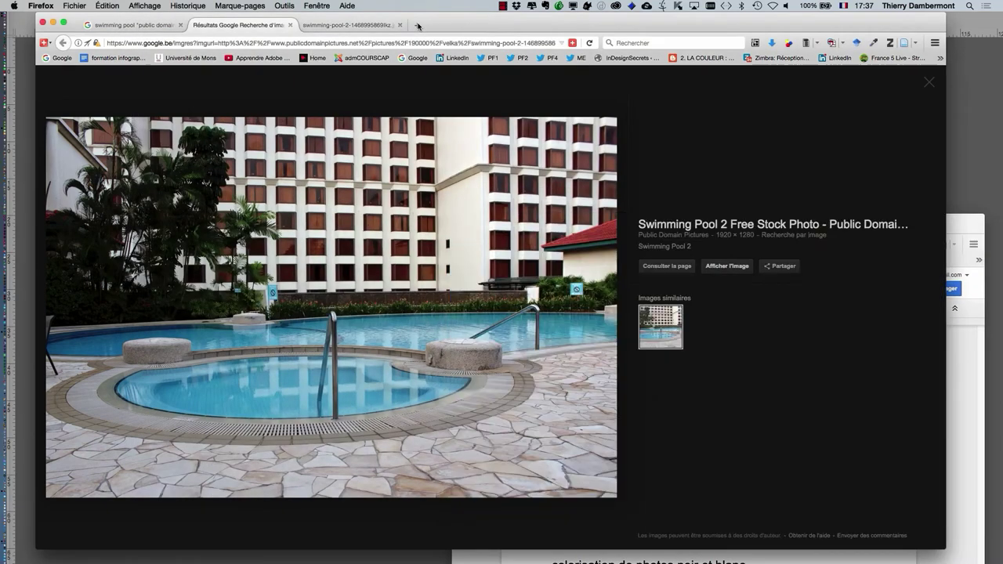
left_click(53, 25)
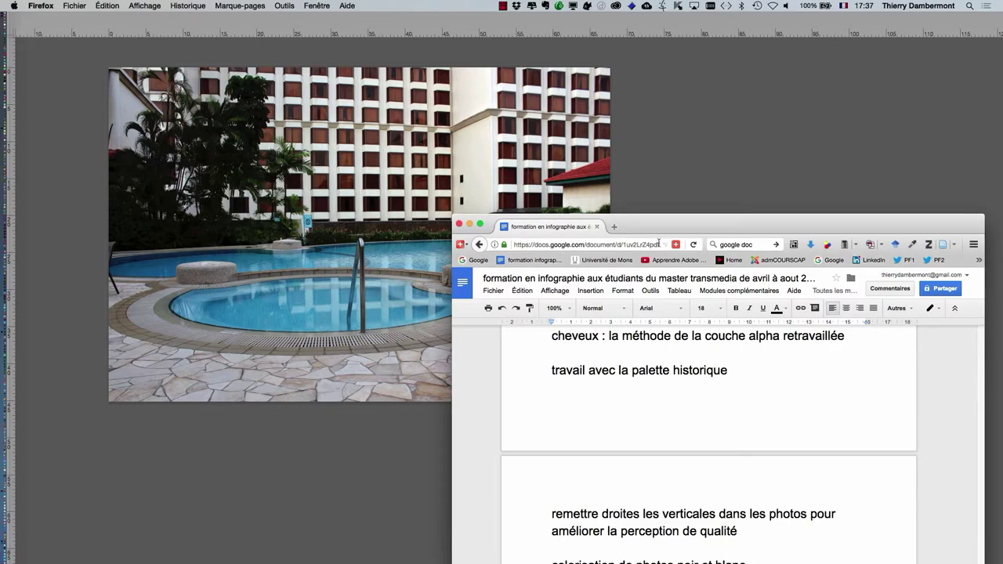
left_click(649, 159)
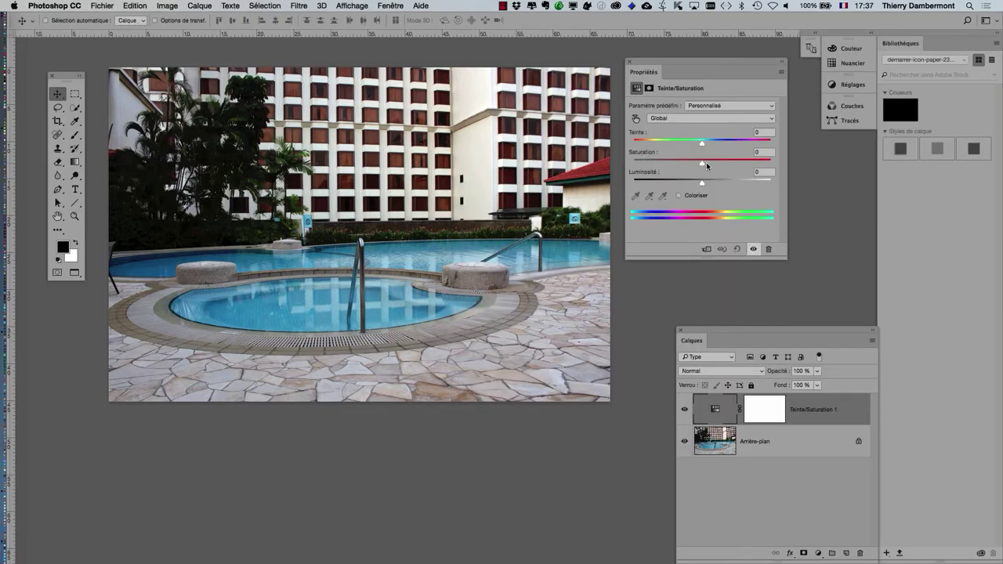
Raise global Saturation to +37, testing Hue extremes before leaving Hue at 0
left_click_drag(706, 165, 730, 163)
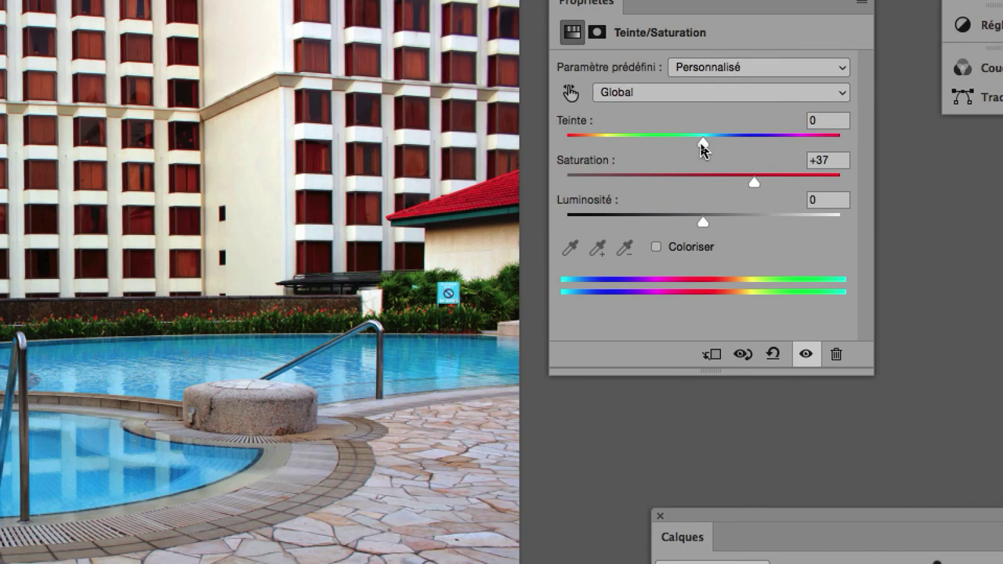
left_click_drag(703, 143, 647, 148)
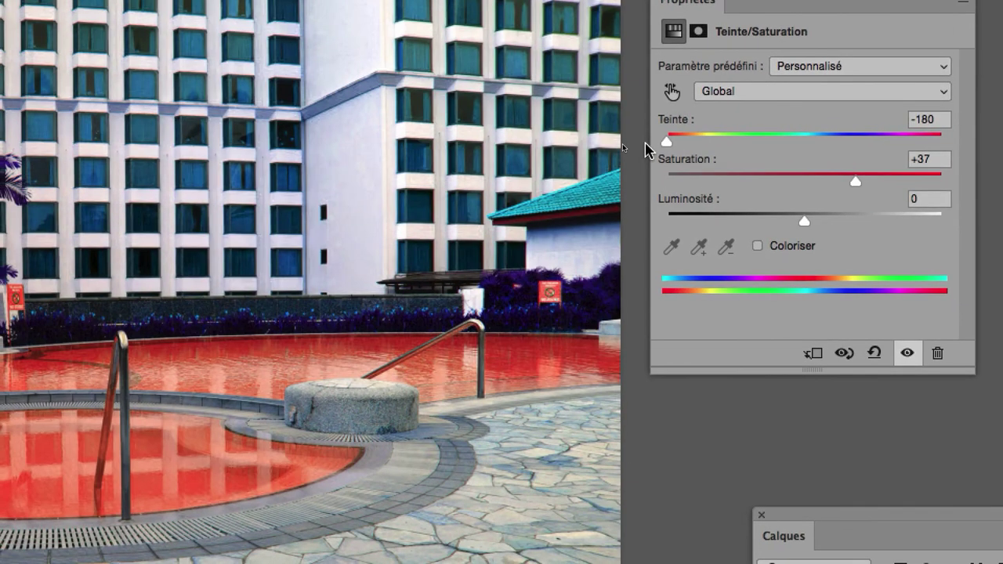
left_click_drag(647, 149, 941, 148)
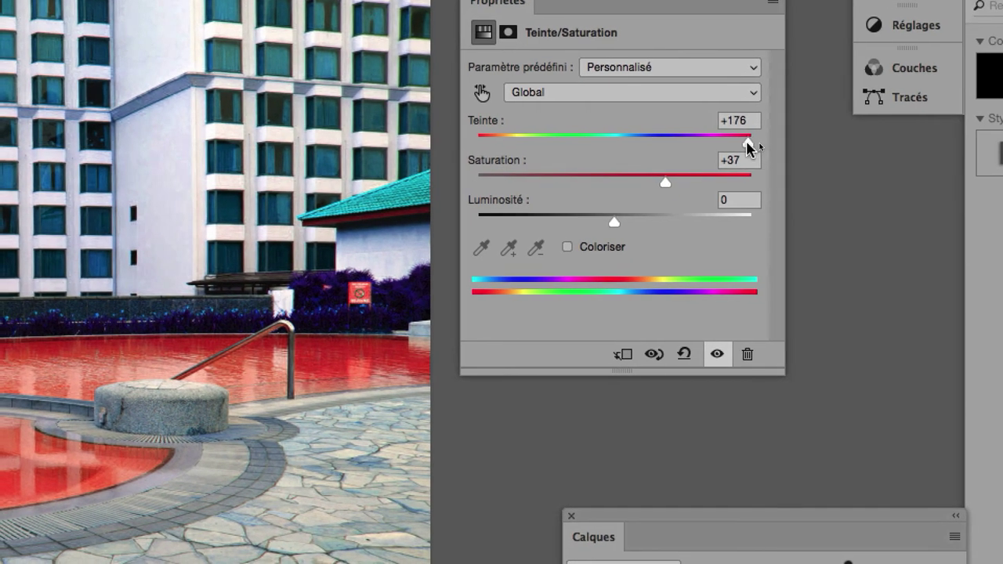
mouse_move(750, 149)
left_mouse_down()
mouse_move(644, 148)
mouse_move(896, 149)
left_mouse_up()
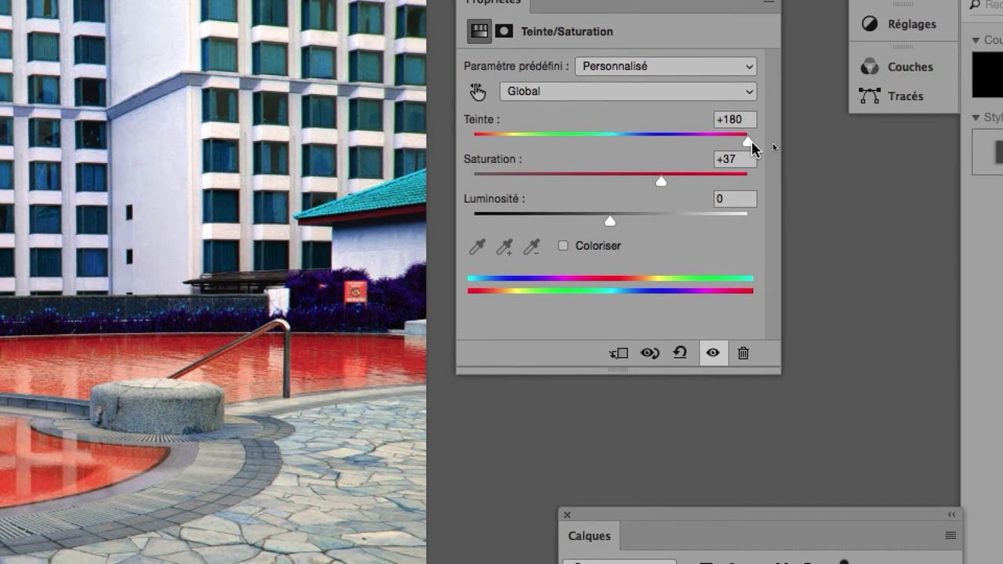
left_click_drag(752, 147, 494, 147)
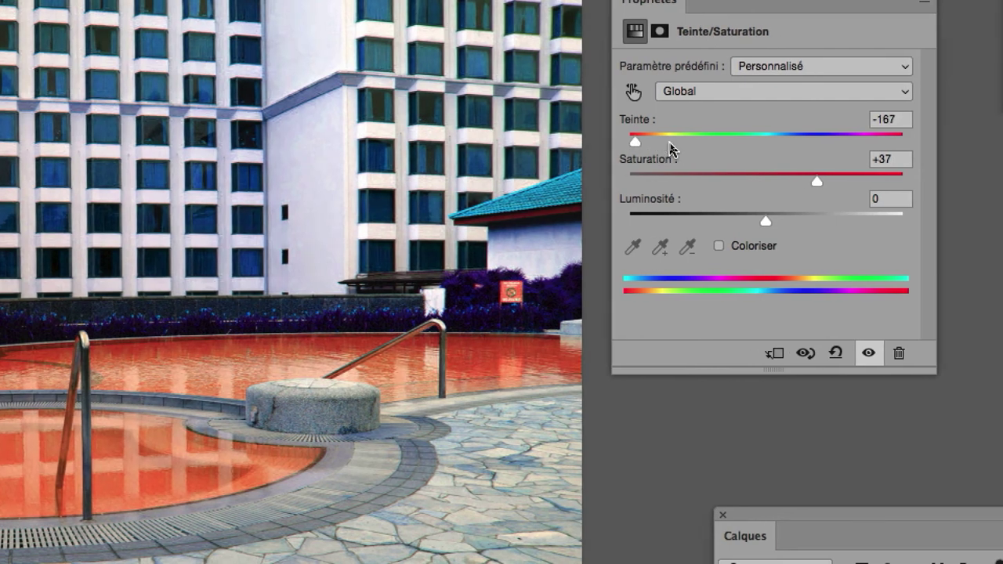
left_click_drag(670, 149, 751, 148)
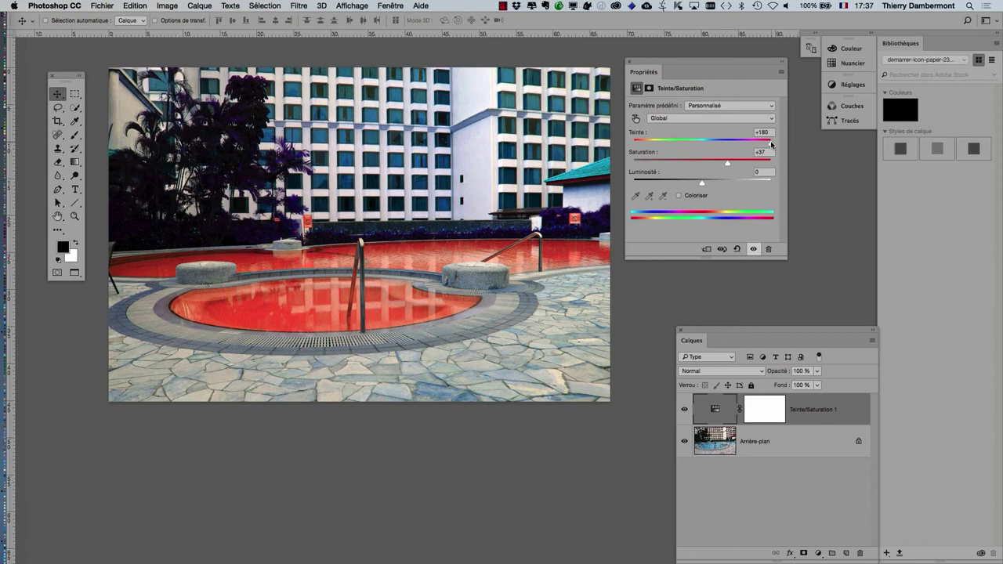
mouse_move(771, 144)
left_mouse_down()
mouse_move(632, 145)
mouse_move(771, 144)
mouse_move(692, 144)
mouse_move(703, 144)
left_mouse_up()
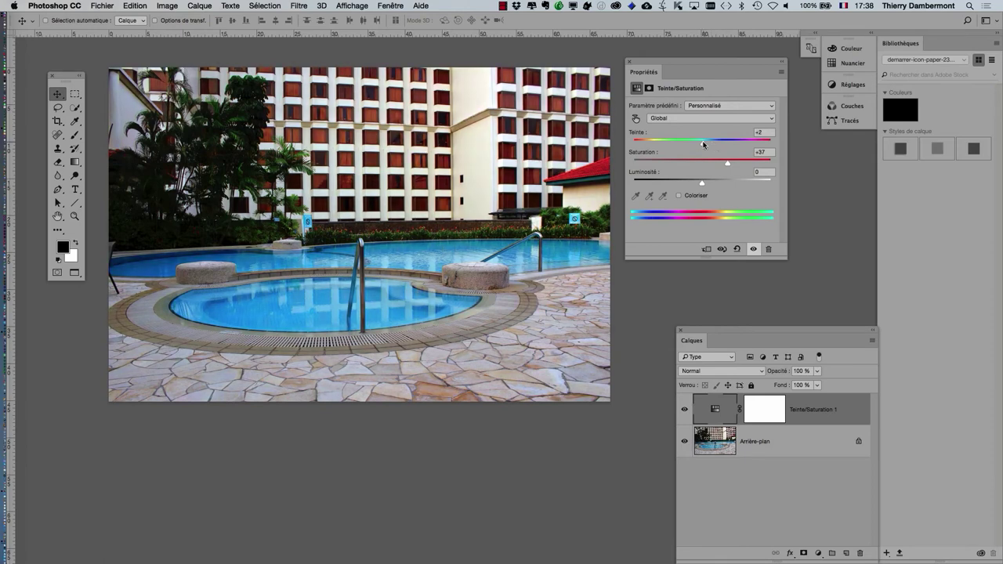
left_click_drag(667, 64, 628, 151)
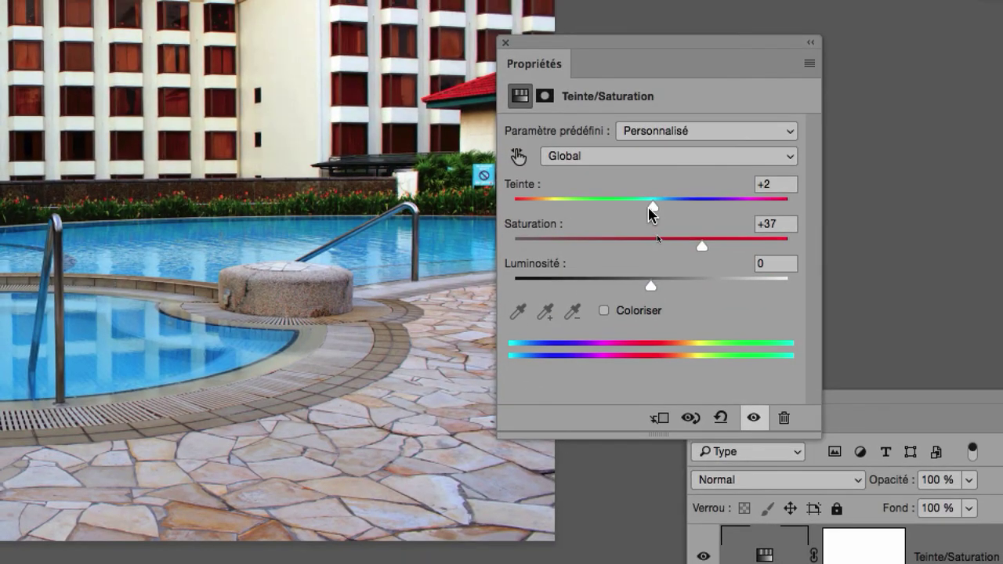
left_click_drag(663, 244, 651, 245)
mouse_move(643, 212)
left_mouse_down()
mouse_move(669, 214)
mouse_move(637, 211)
mouse_move(652, 211)
left_mouse_up()
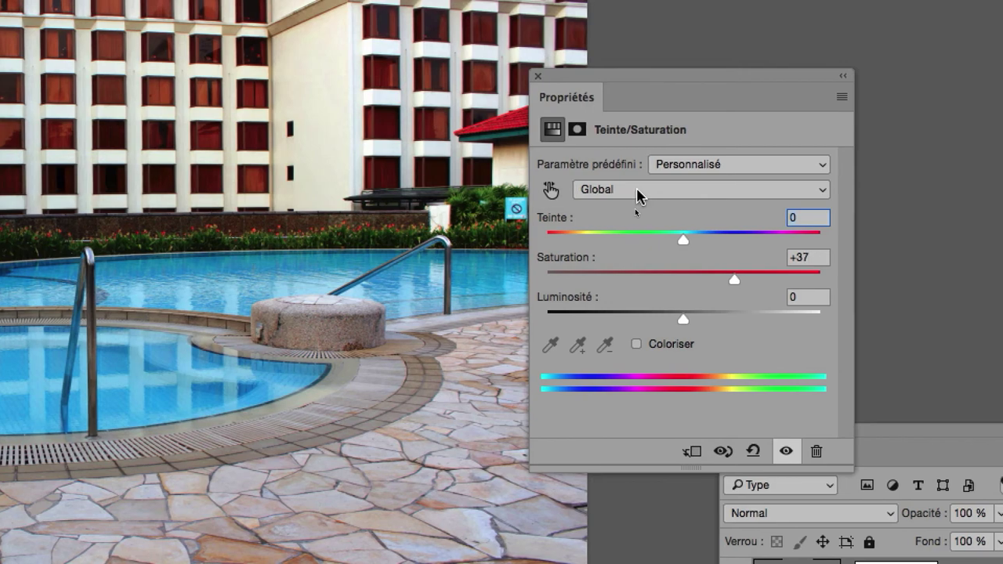
Restrict the adjustment to Cyans and set Hue +28 and Saturation -58
left_click(637, 190)
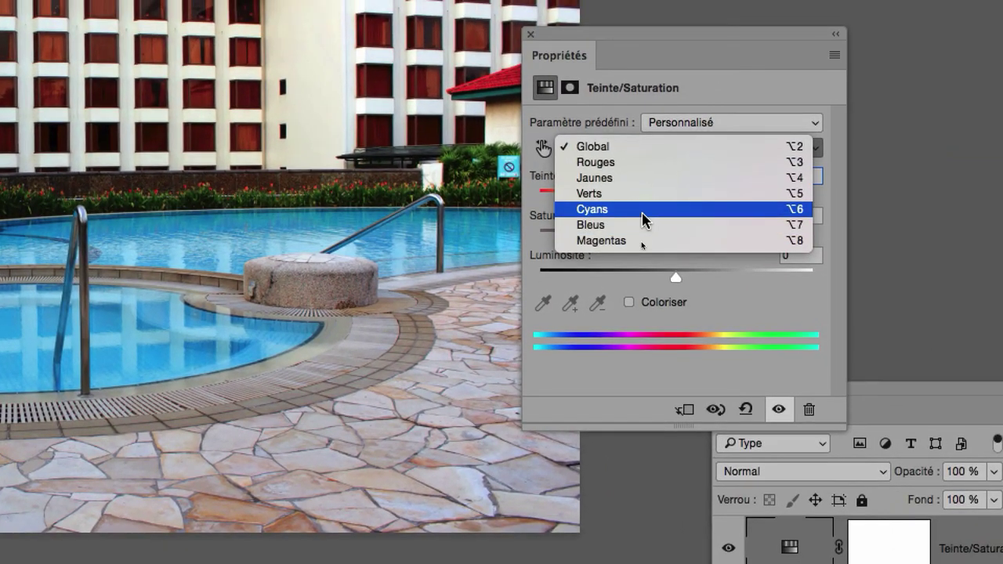
left_click(642, 209)
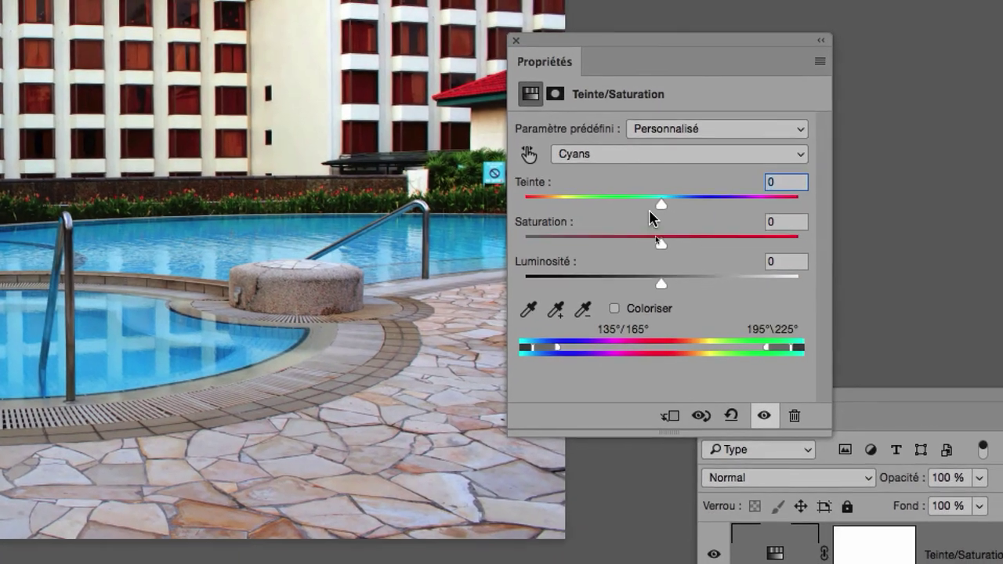
left_click_drag(716, 337, 662, 338)
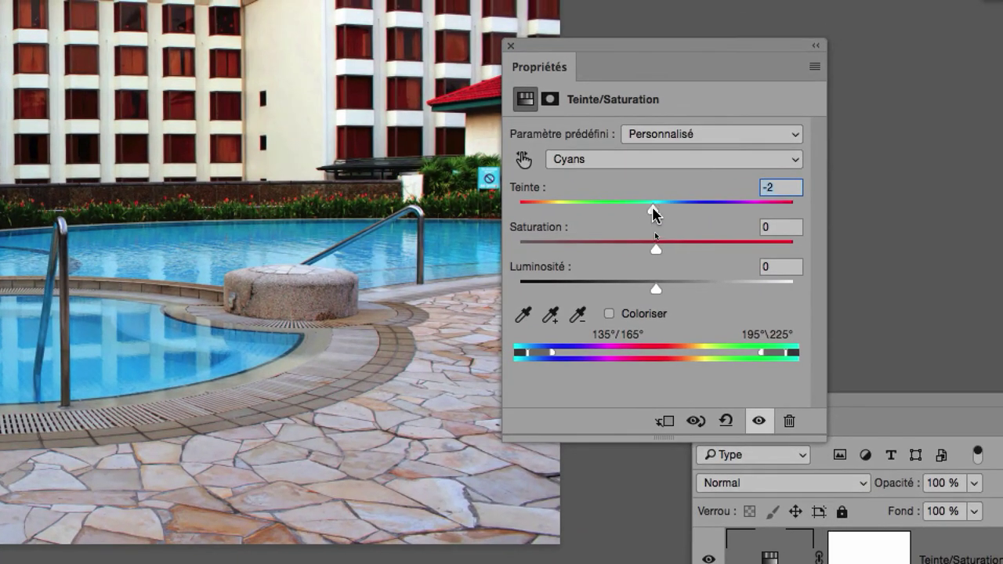
mouse_move(635, 212)
left_mouse_down()
mouse_move(605, 212)
mouse_move(684, 213)
left_mouse_up()
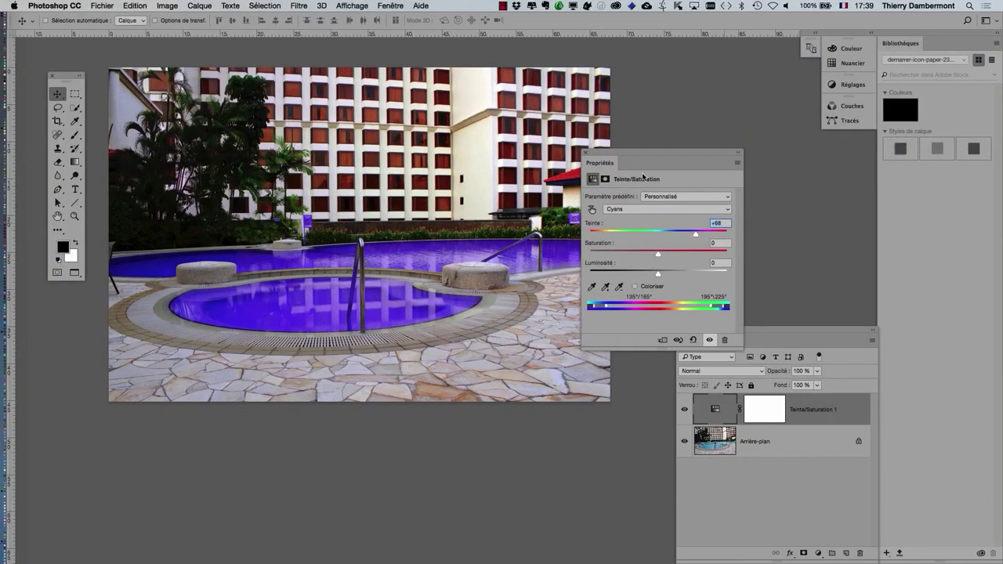
mouse_move(635, 154)
left_mouse_down()
mouse_move(671, 120)
mouse_move(682, 81)
left_mouse_up()
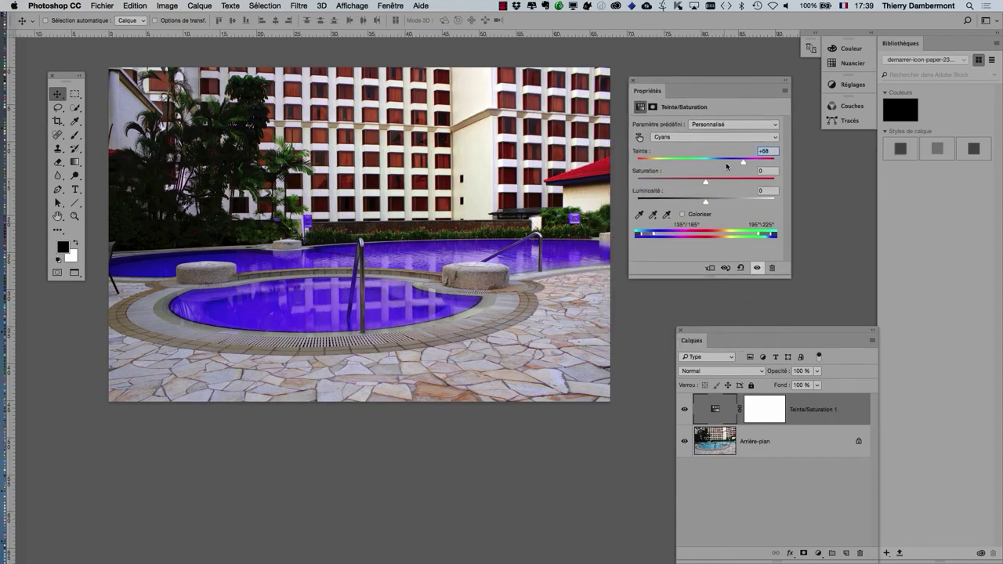
mouse_move(743, 164)
left_mouse_down()
mouse_move(758, 161)
mouse_move(647, 163)
mouse_move(730, 162)
left_mouse_up()
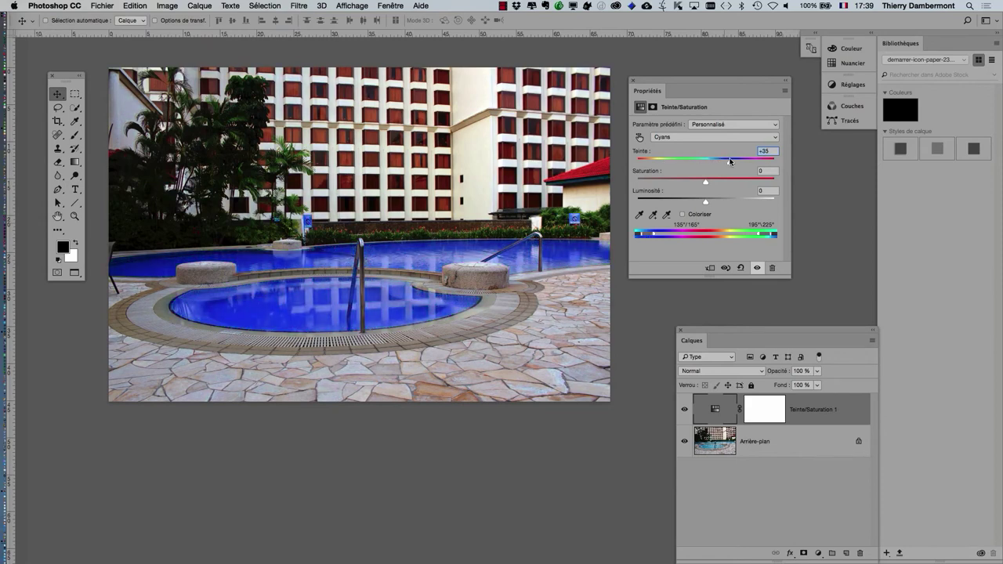
left_click_drag(704, 184, 677, 186)
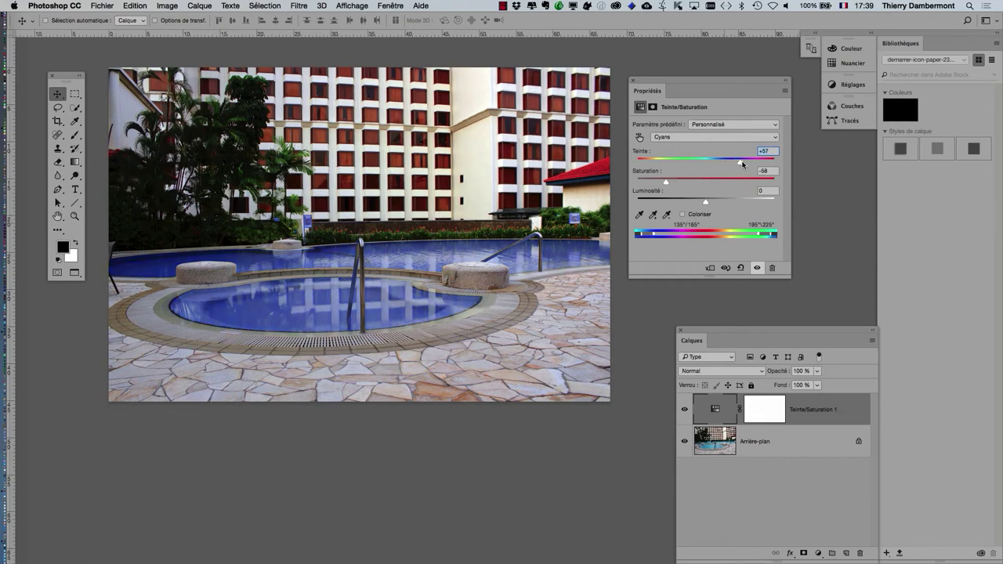
left_click_drag(742, 164, 725, 164)
left_click_drag(694, 330, 627, 332)
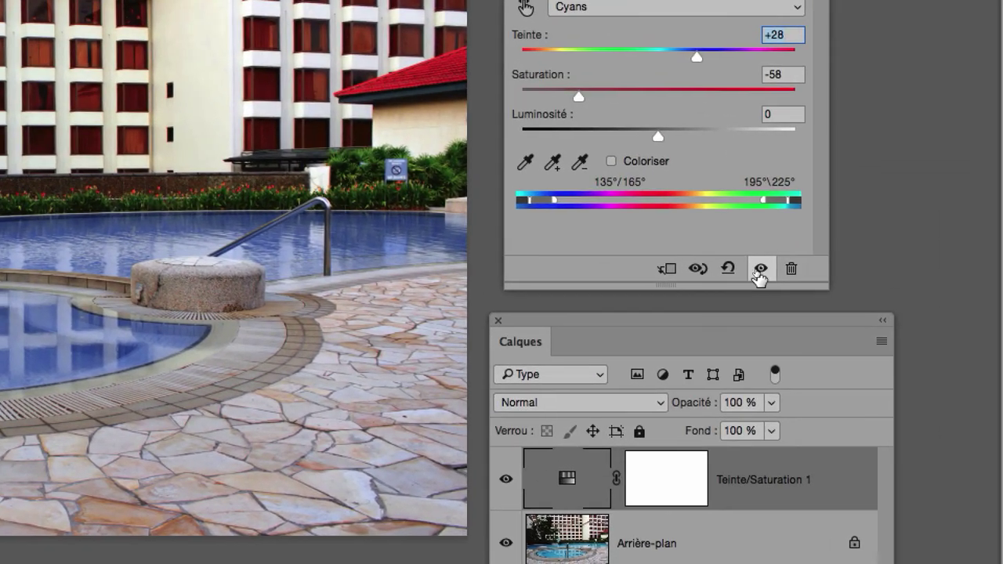
Toggle the adjustment layer's visibility and review Global versus Cyans settings to compare
left_click(760, 269)
left_click(761, 270)
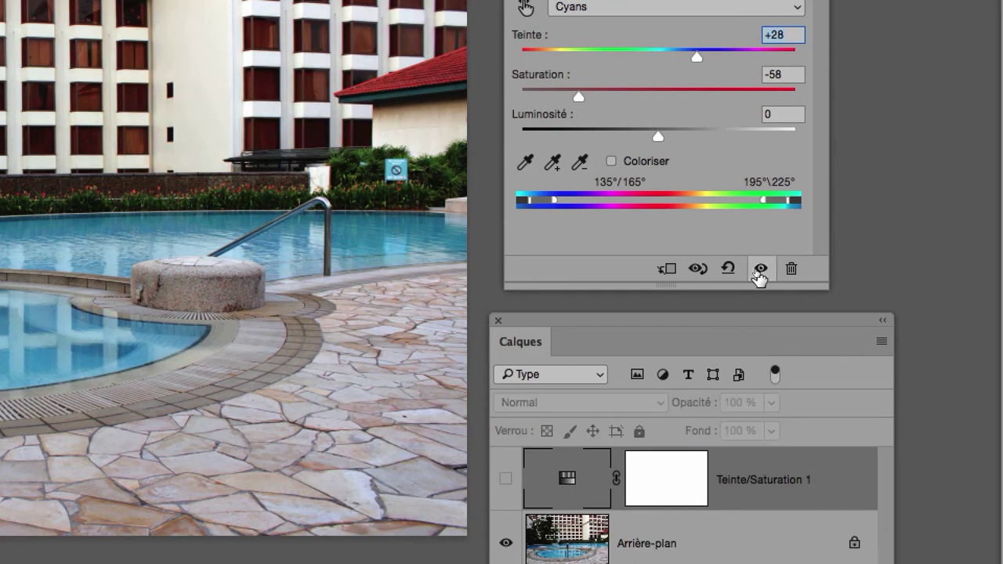
left_click(759, 269)
left_click(759, 270)
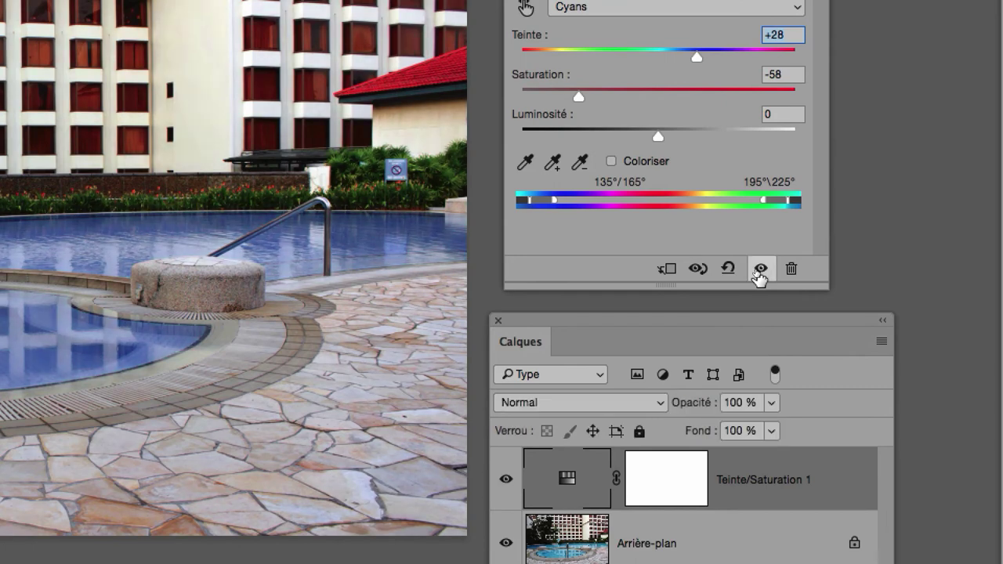
left_click(759, 270)
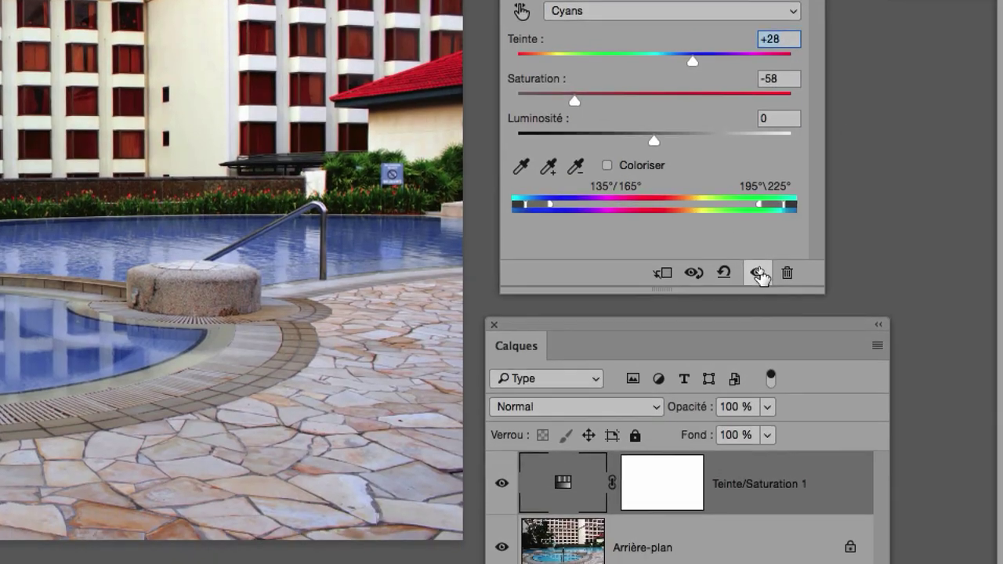
left_click(760, 276)
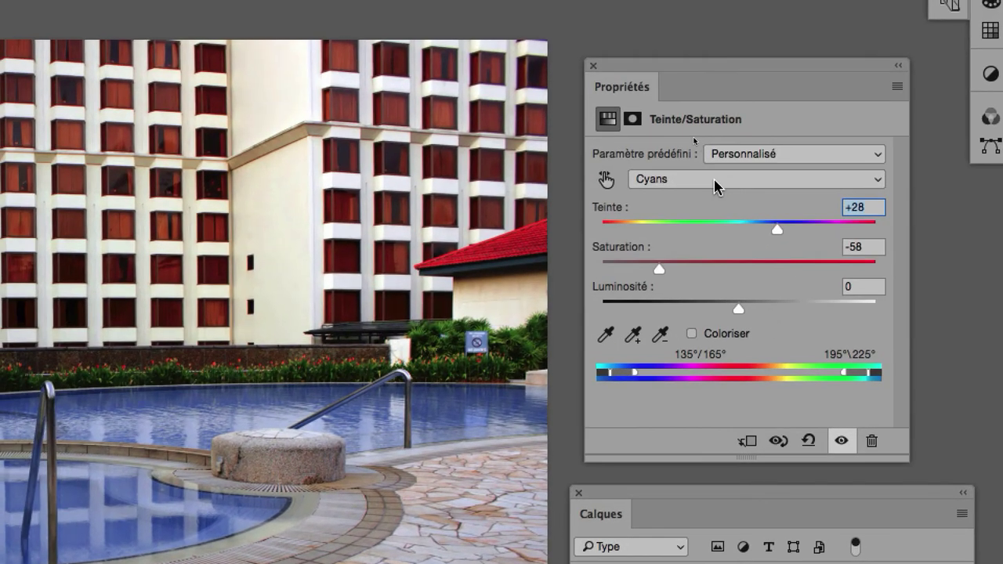
left_click(718, 223)
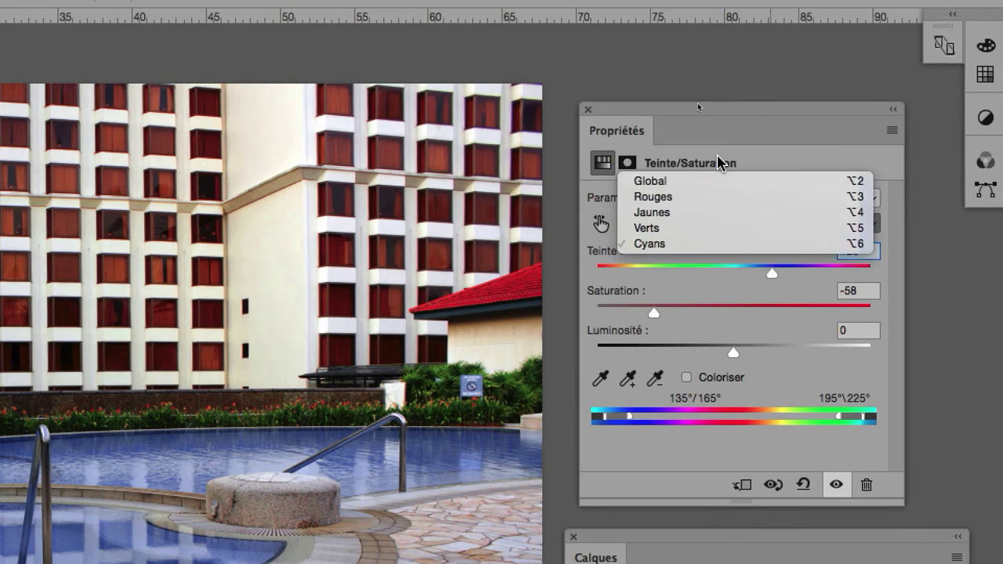
left_click(717, 160)
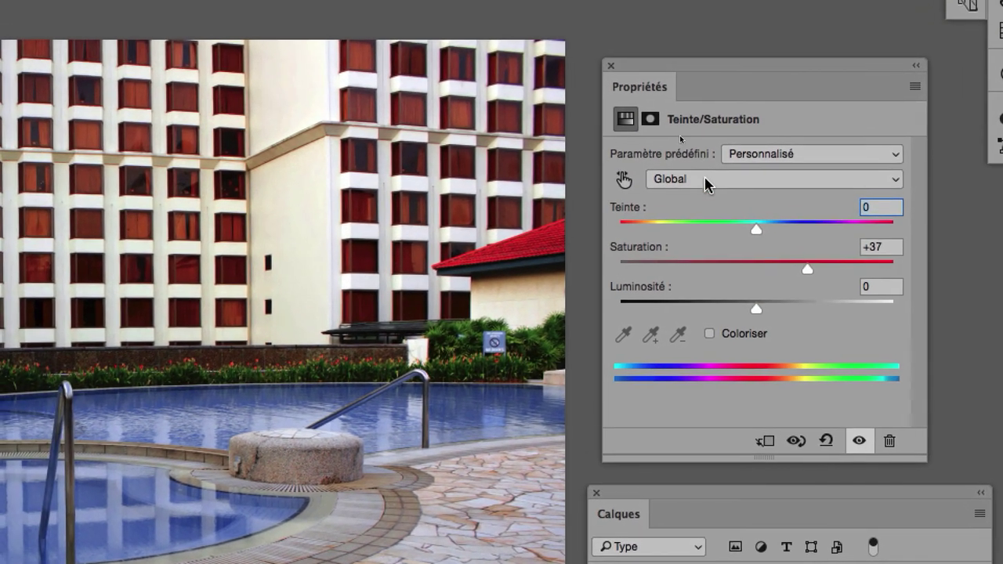
left_click(643, 117)
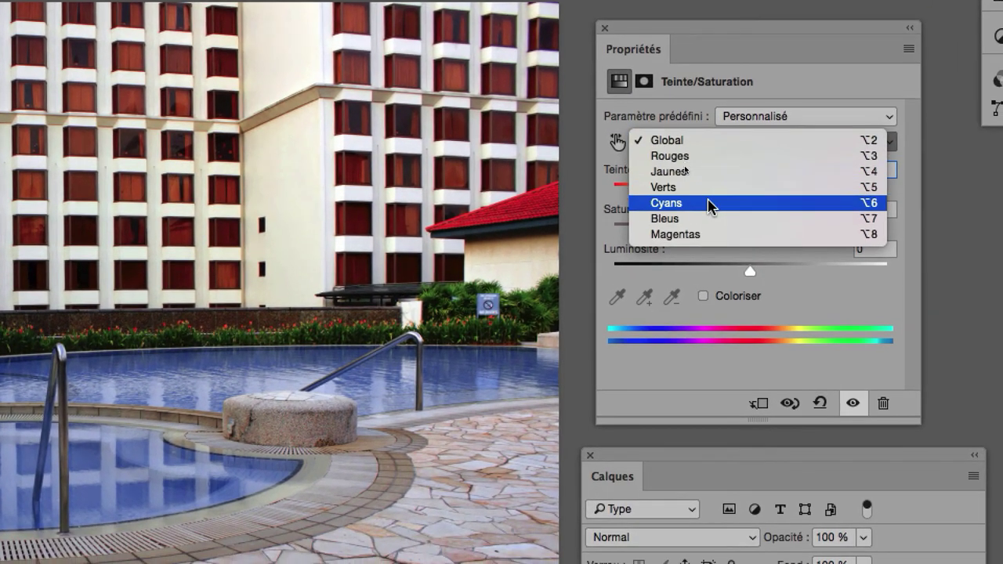
left_click(709, 208)
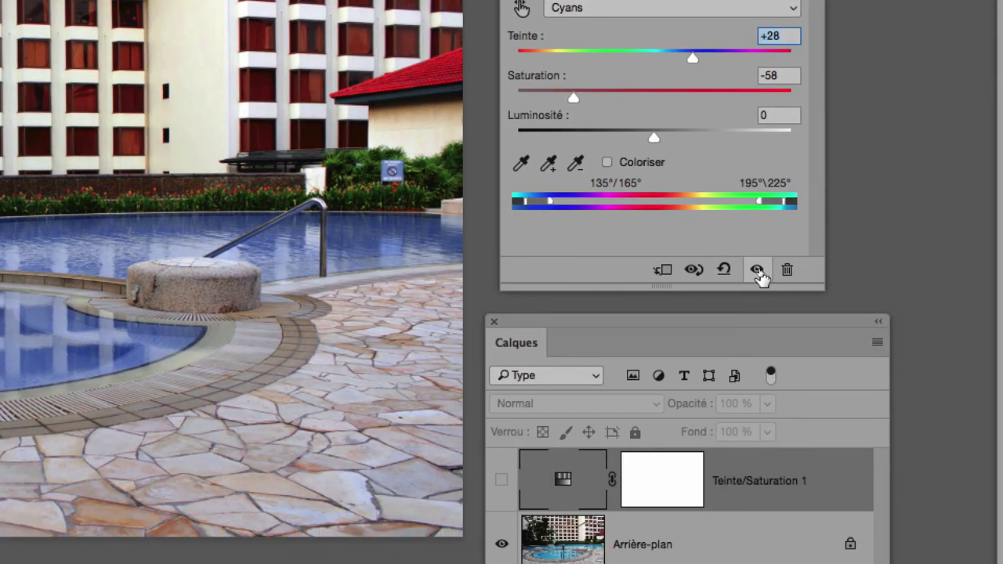
left_click(759, 272)
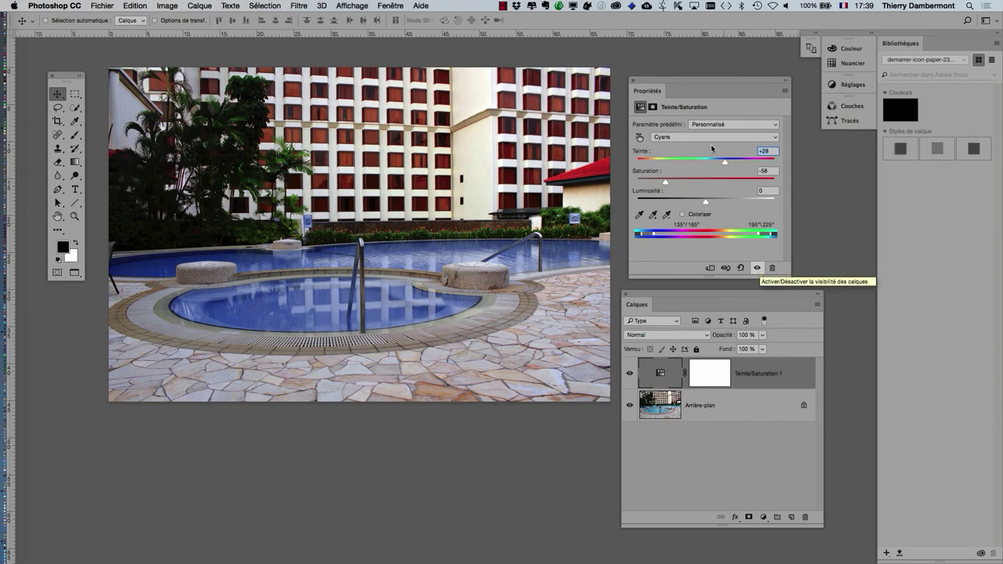
Resize the Propriétés panel and park it at the lower right, clear of the photo
left_click_drag(671, 82, 641, 63)
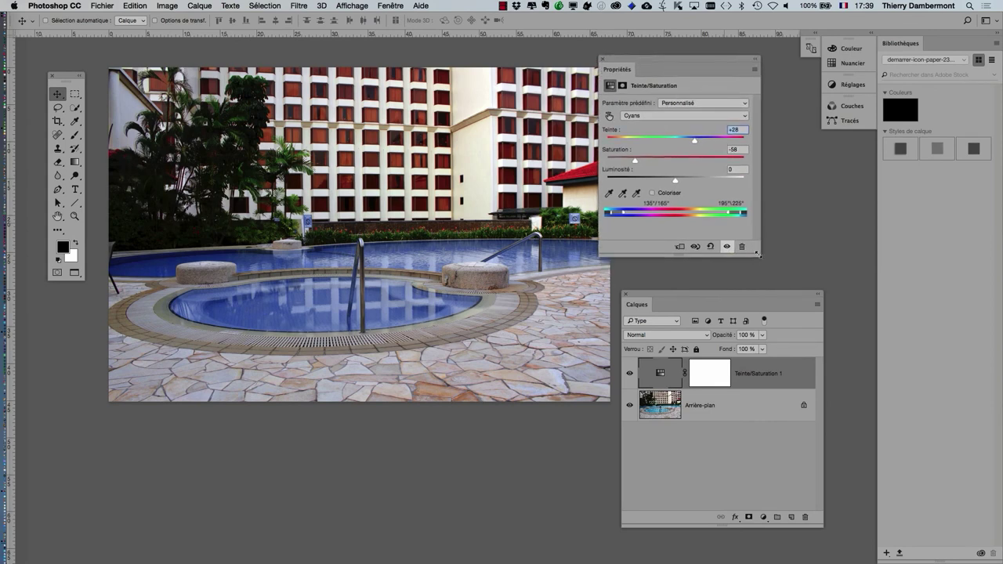
left_click_drag(757, 254, 855, 256)
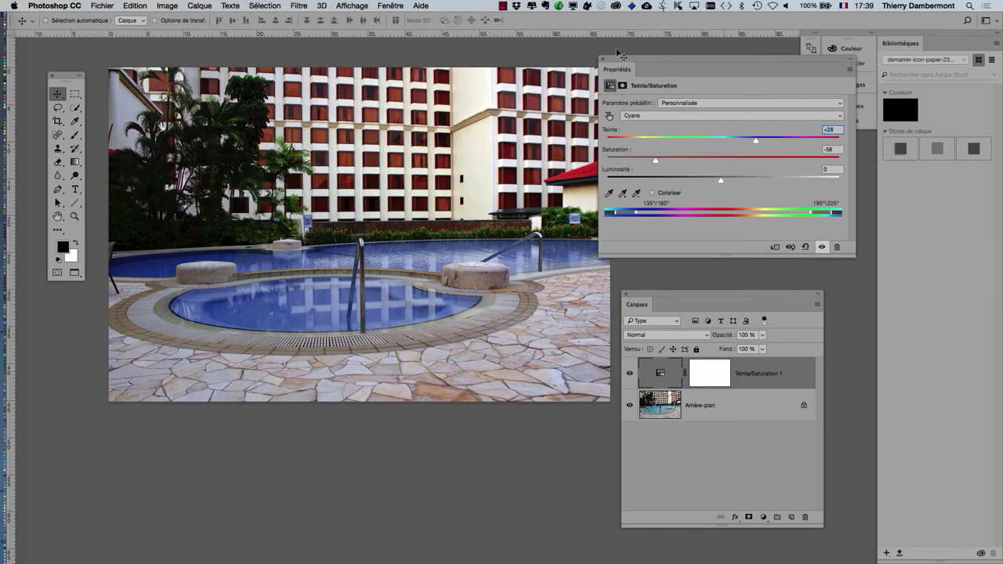
left_click_drag(624, 60, 297, 61)
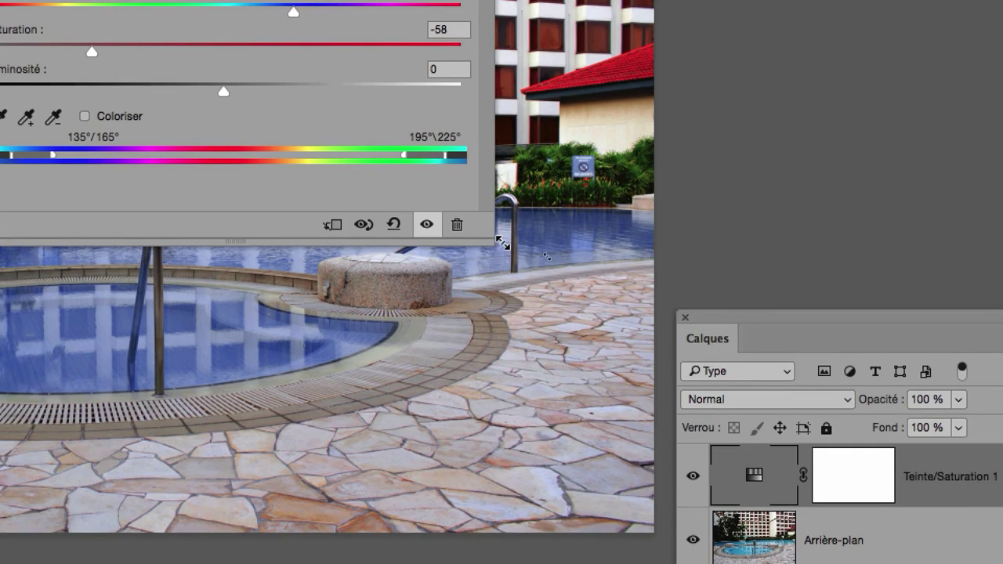
left_click_drag(498, 244, 796, 261)
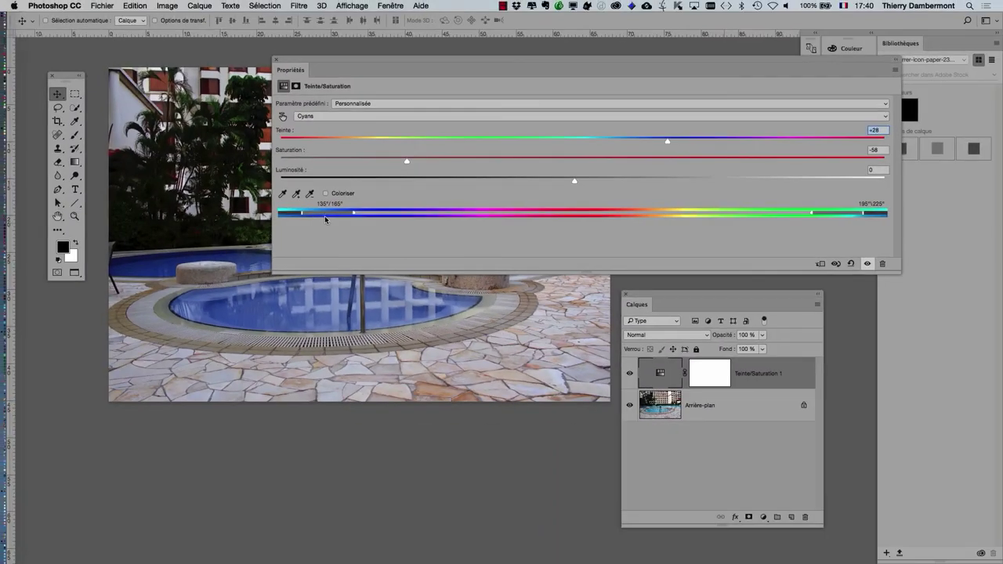
mouse_move(317, 71)
left_mouse_down()
mouse_move(525, 158)
mouse_move(330, 61)
left_mouse_up()
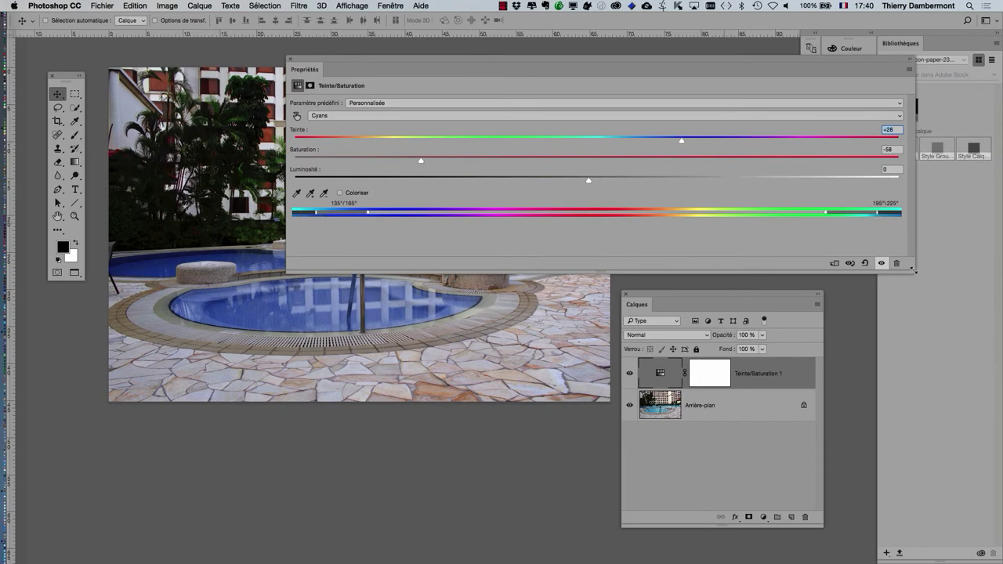
mouse_move(915, 273)
left_mouse_down()
mouse_move(574, 266)
mouse_move(966, 288)
mouse_move(974, 280)
left_mouse_up()
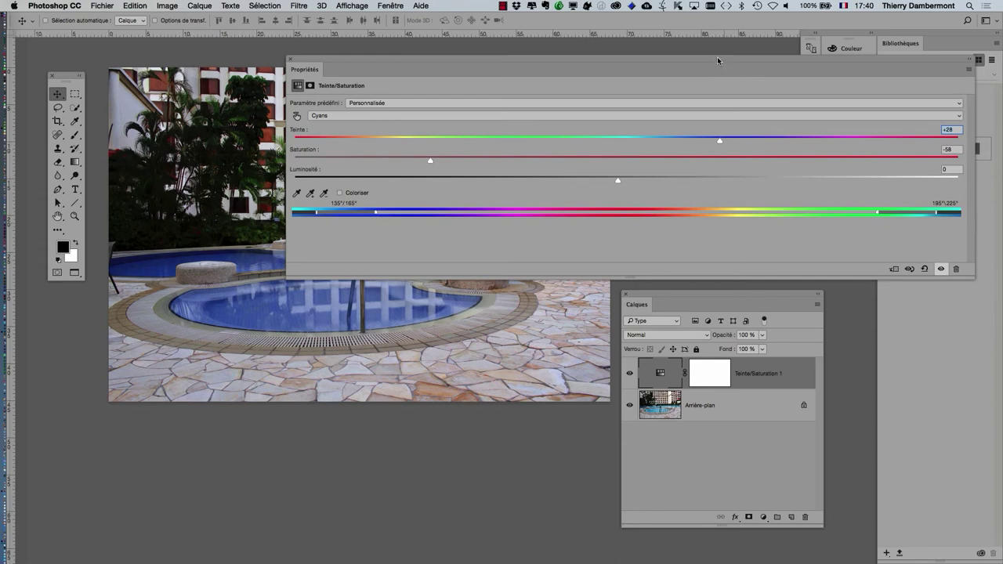
left_click_drag(717, 60, 531, 49)
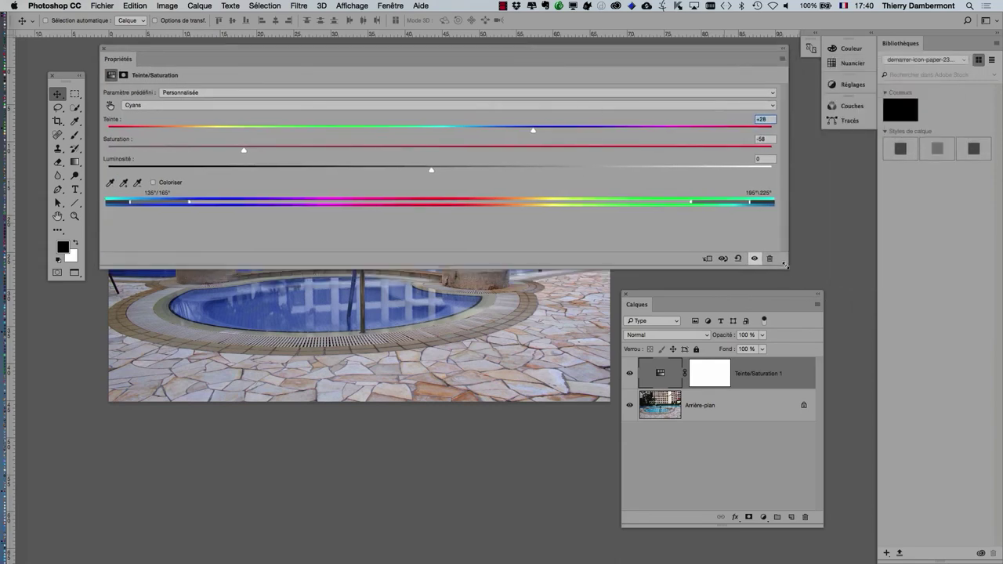
mouse_move(785, 266)
left_mouse_down()
mouse_move(996, 319)
mouse_move(989, 309)
mouse_move(495, 262)
left_mouse_up()
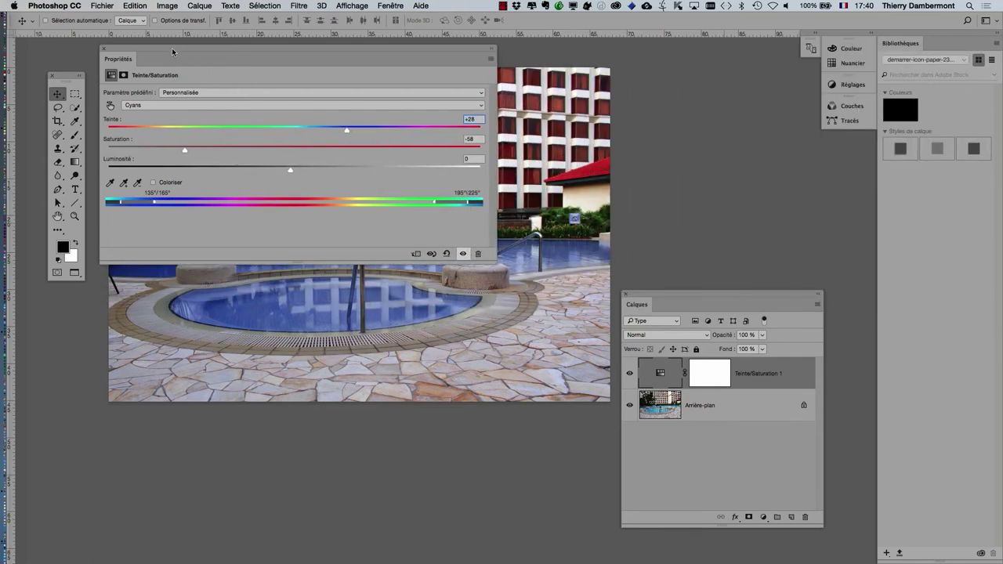
mouse_move(172, 51)
left_mouse_down()
mouse_move(467, 228)
mouse_move(583, 237)
mouse_move(558, 253)
left_mouse_up()
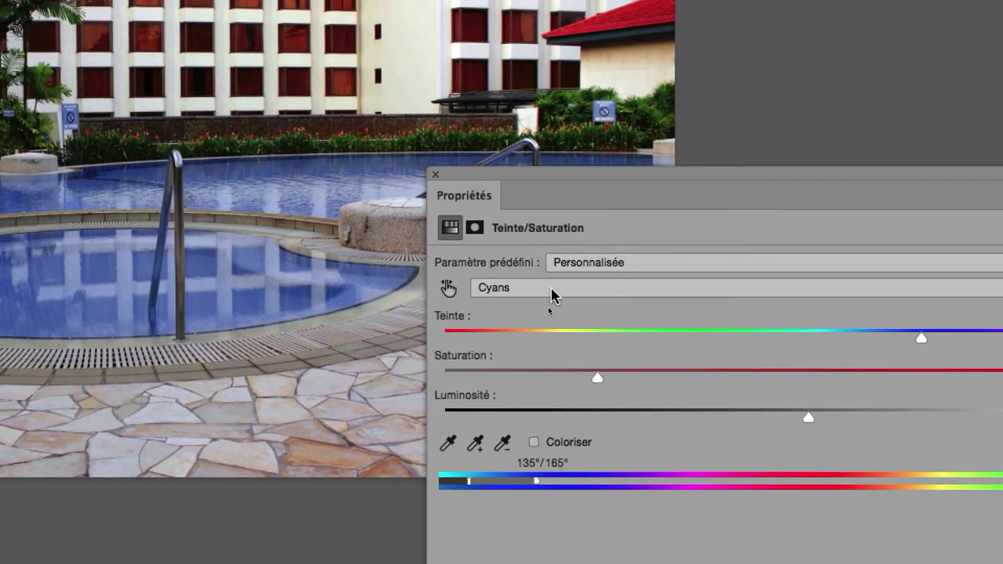
Select Rouges (Reds) as the colour range to edit in the Hue/Saturation properties
left_click(551, 294)
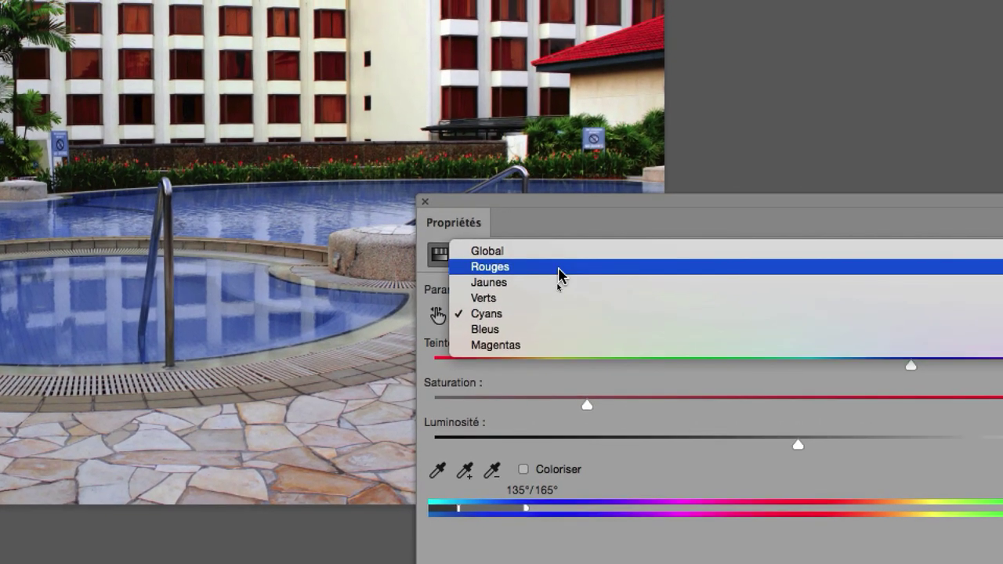
left_click(559, 268)
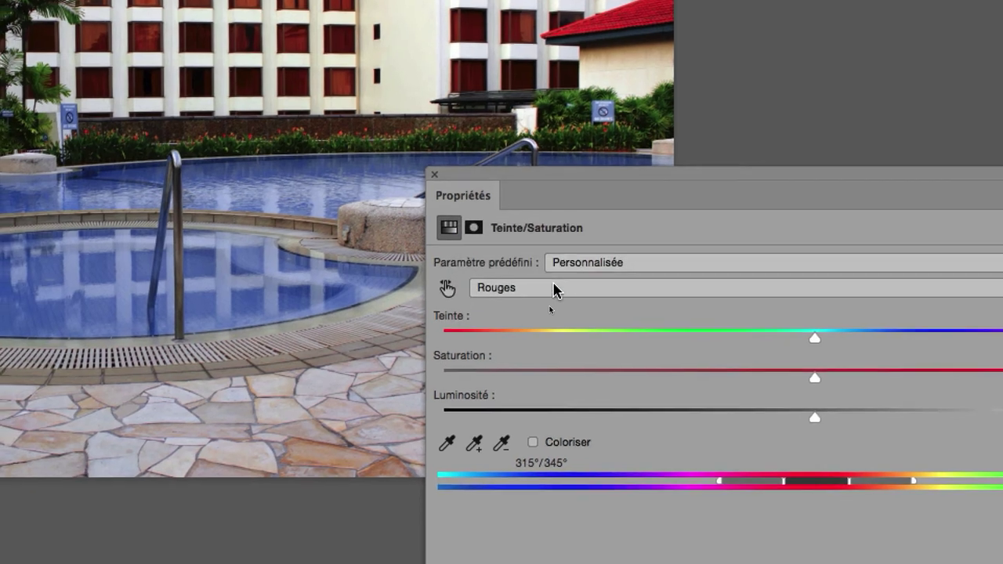
left_click(552, 288)
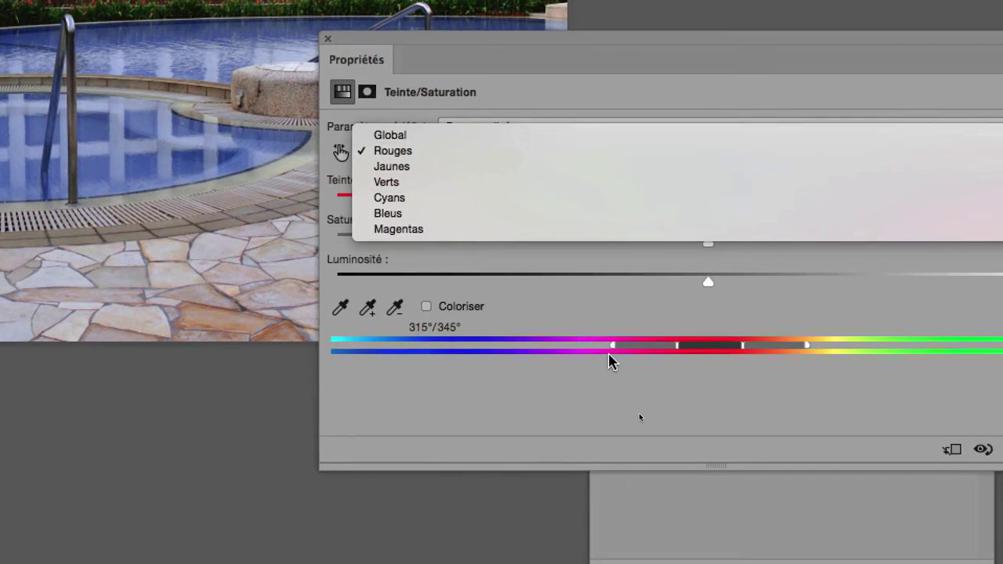
left_click(627, 360)
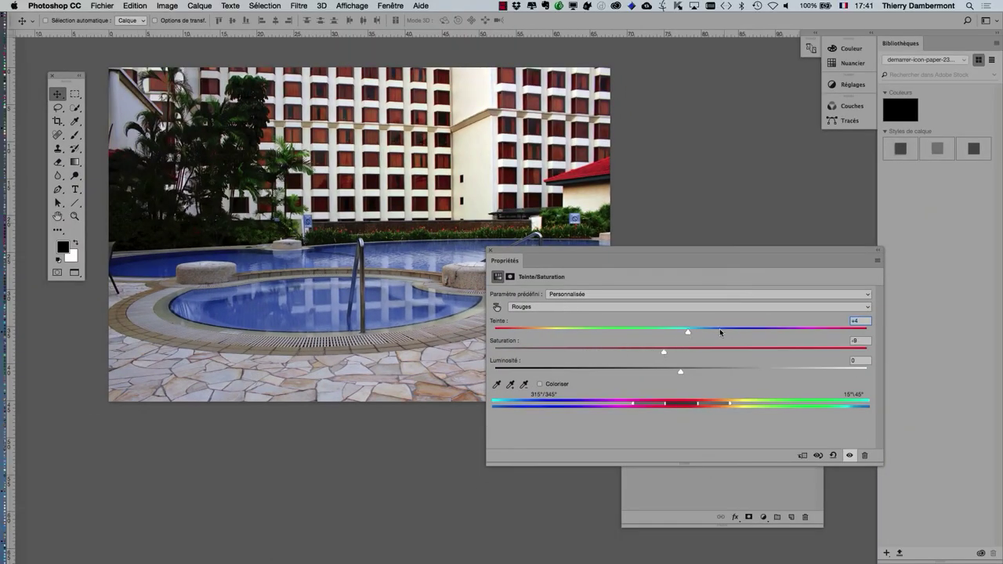
Set the Reds to Teinte +67 and Saturation 0, turning red windows and roof green
mouse_move(720, 332)
left_mouse_down()
mouse_move(818, 332)
mouse_move(500, 334)
mouse_move(511, 350)
left_mouse_up()
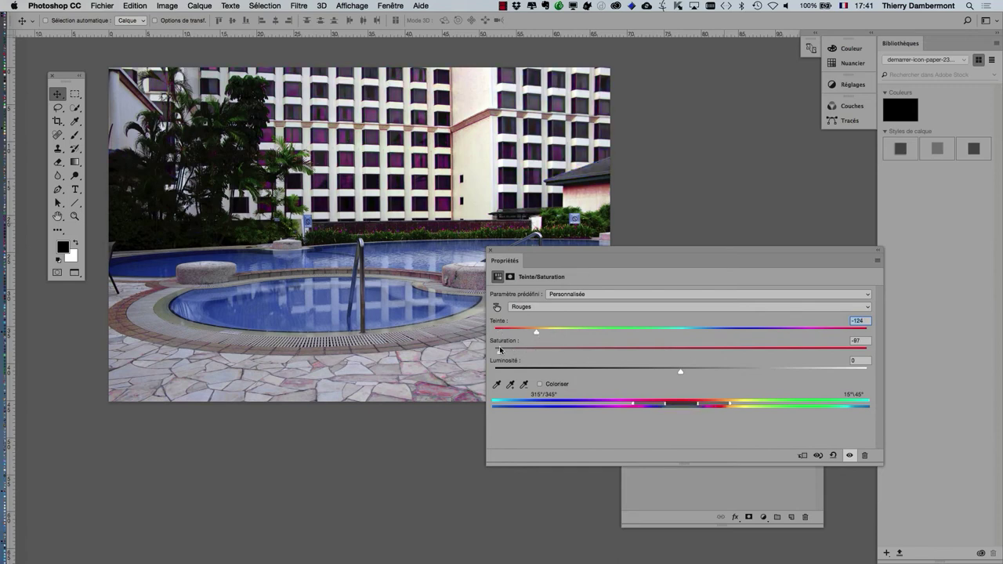
left_click_drag(577, 336, 813, 337)
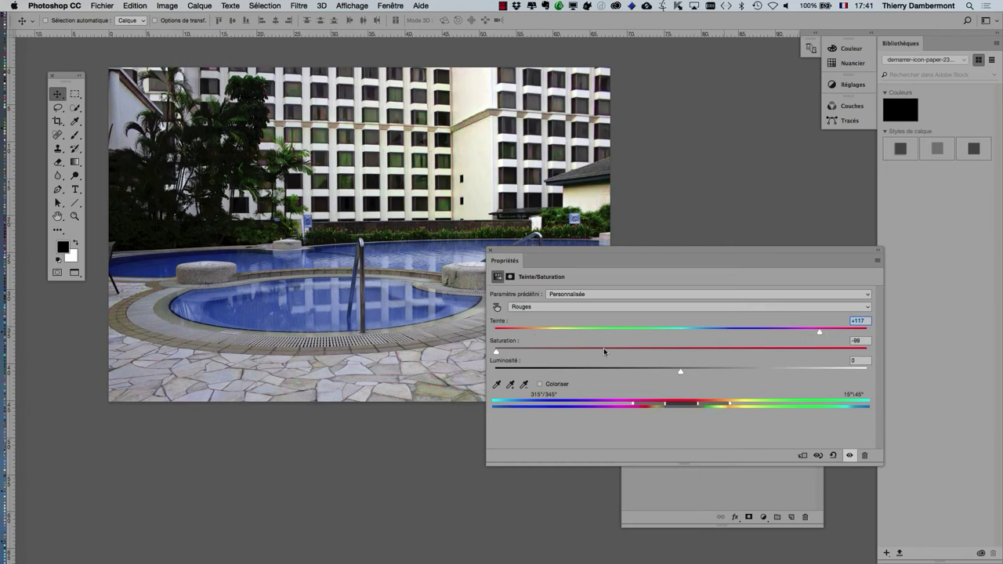
mouse_move(497, 351)
left_mouse_down()
mouse_move(651, 355)
mouse_move(685, 333)
mouse_move(558, 333)
left_mouse_up()
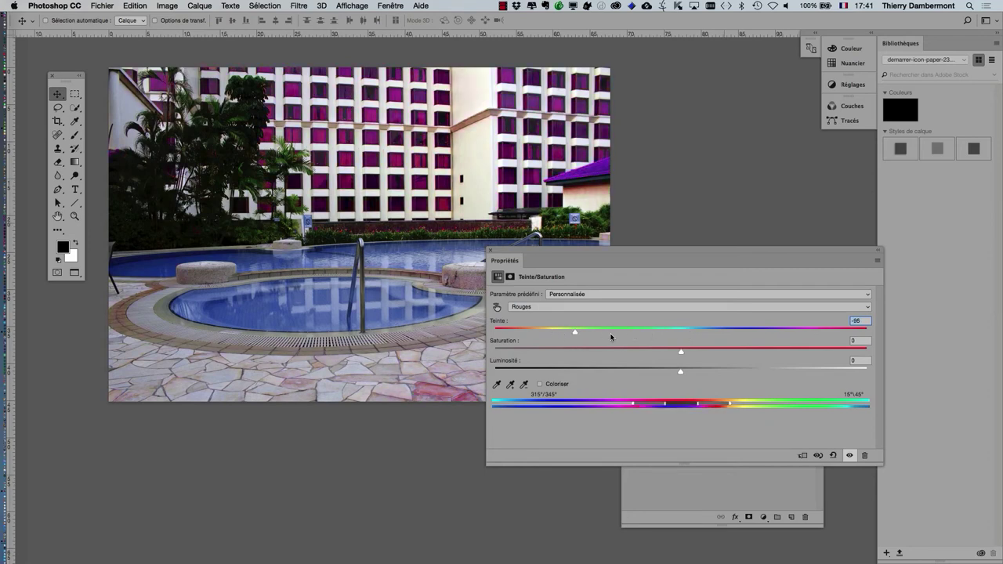
left_click_drag(710, 337, 752, 336)
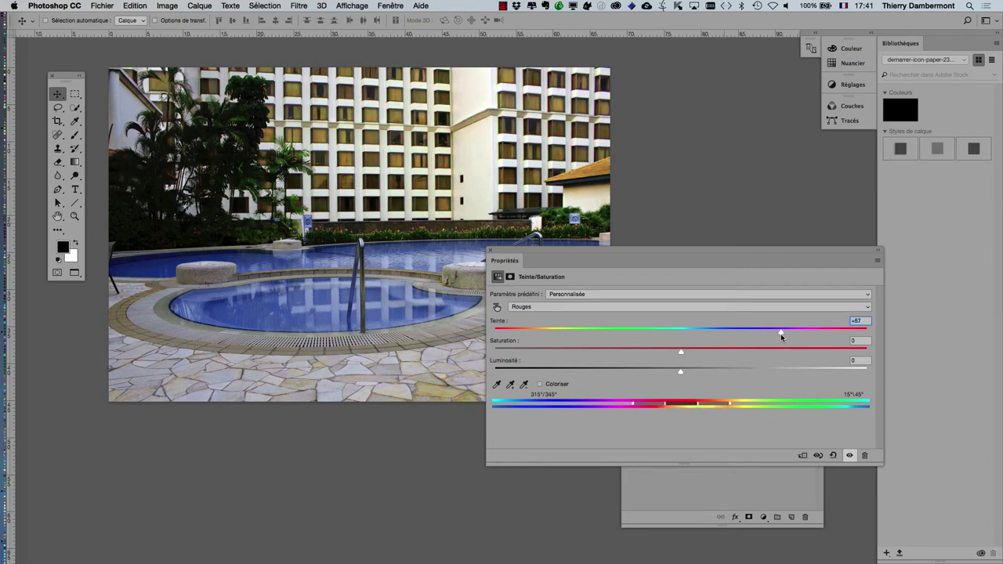
left_click_drag(652, 257, 730, 238)
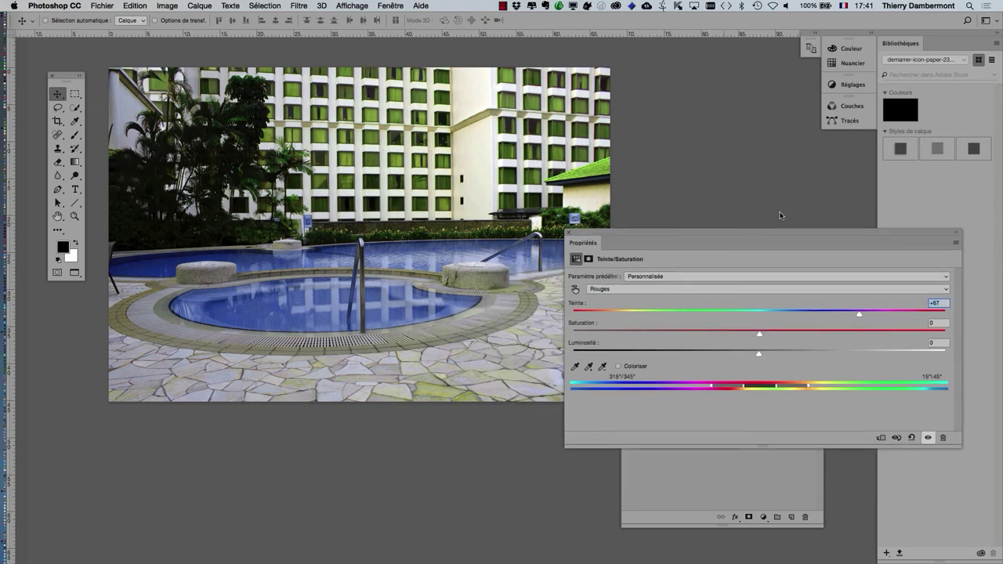
left_click_drag(779, 214, 786, 159)
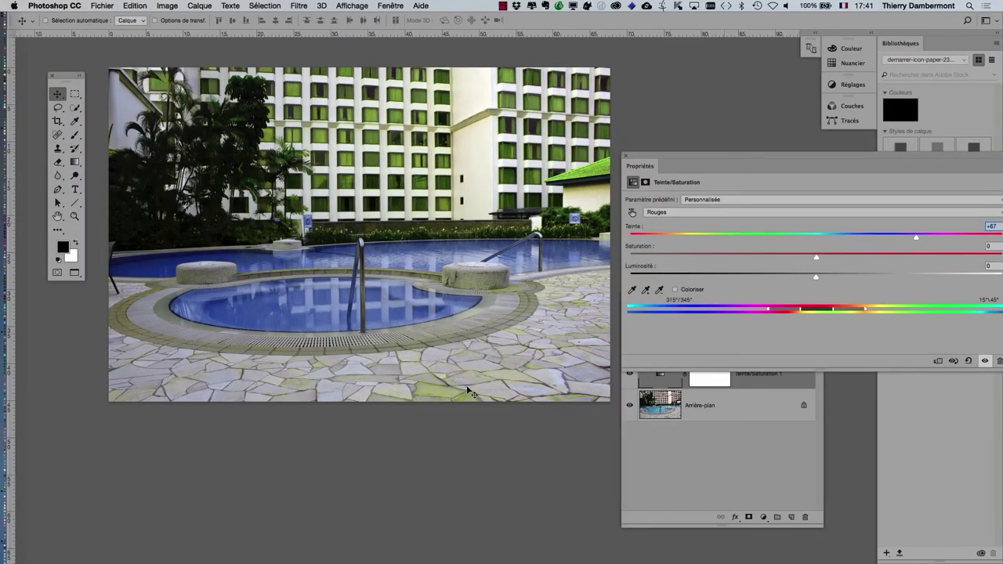
Toggle the Teinte/Saturation 1 layer's visibility repeatedly to compare before and after
left_click(680, 445)
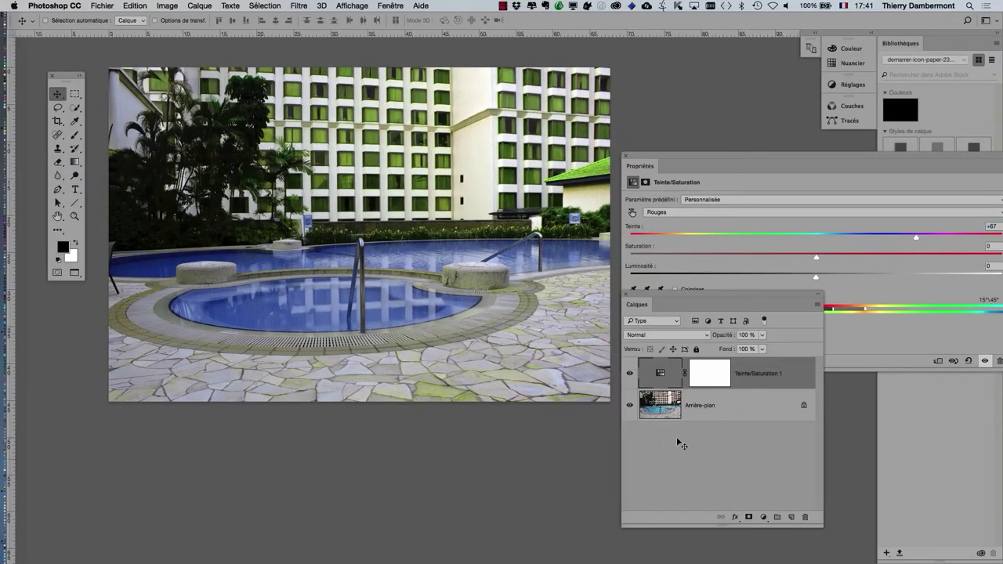
left_click(630, 375)
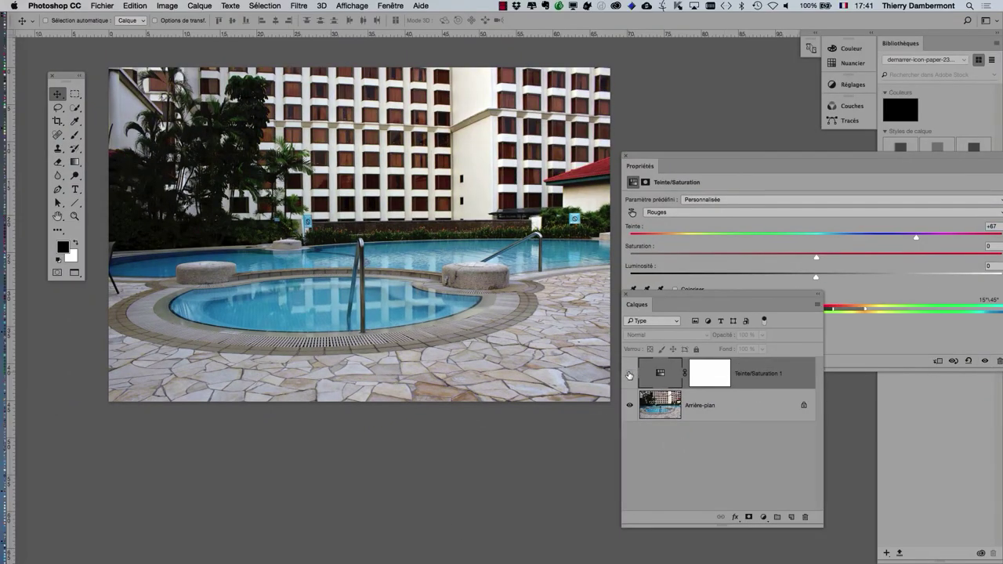
left_click(629, 374)
left_click(629, 374)
left_click(629, 375)
left_click(629, 375)
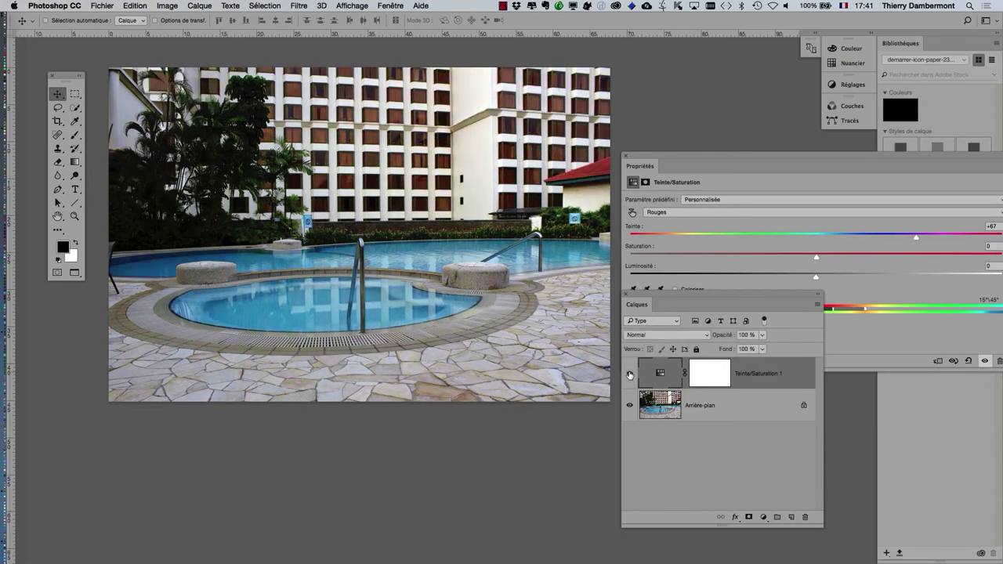
left_click(630, 374)
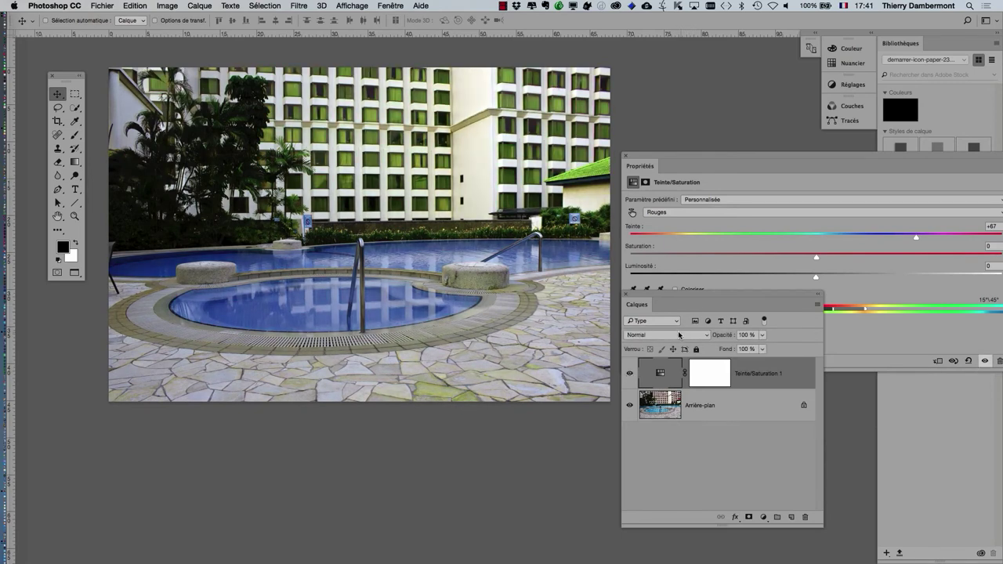
left_click(630, 374)
Set the Reds Teinte value back to 0 in the Hue/Saturation properties
left_click(712, 156)
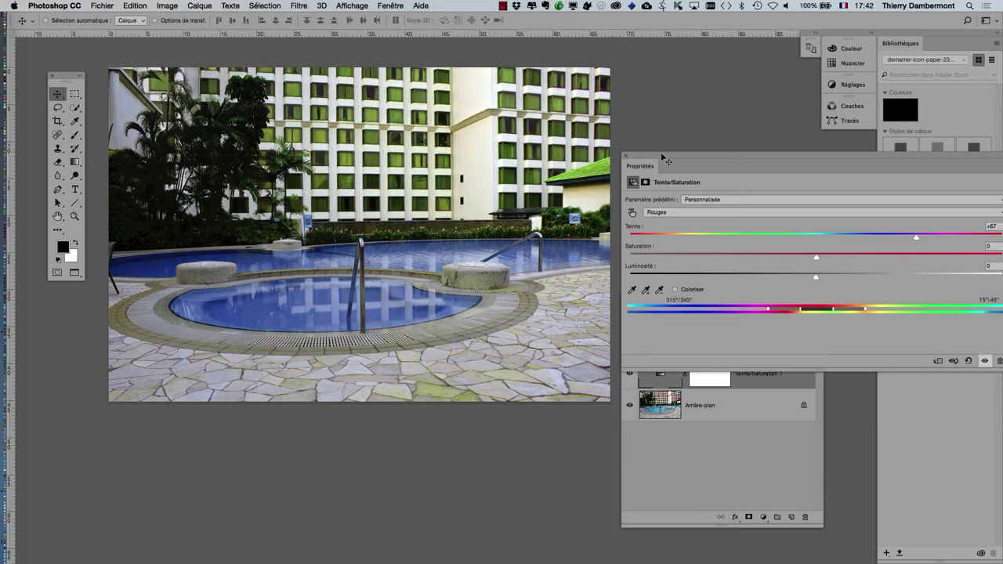
left_click_drag(661, 156, 533, 119)
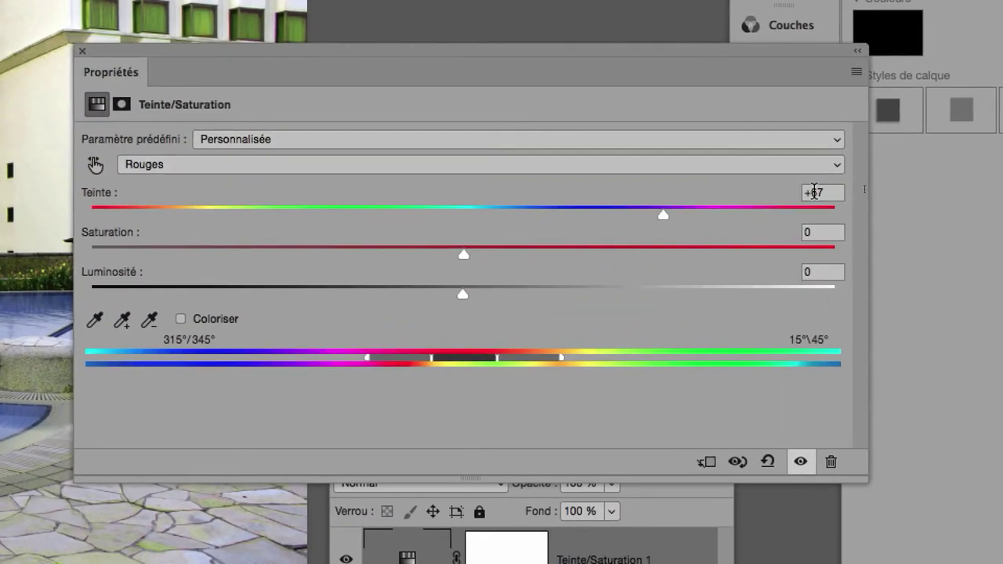
left_click(819, 193)
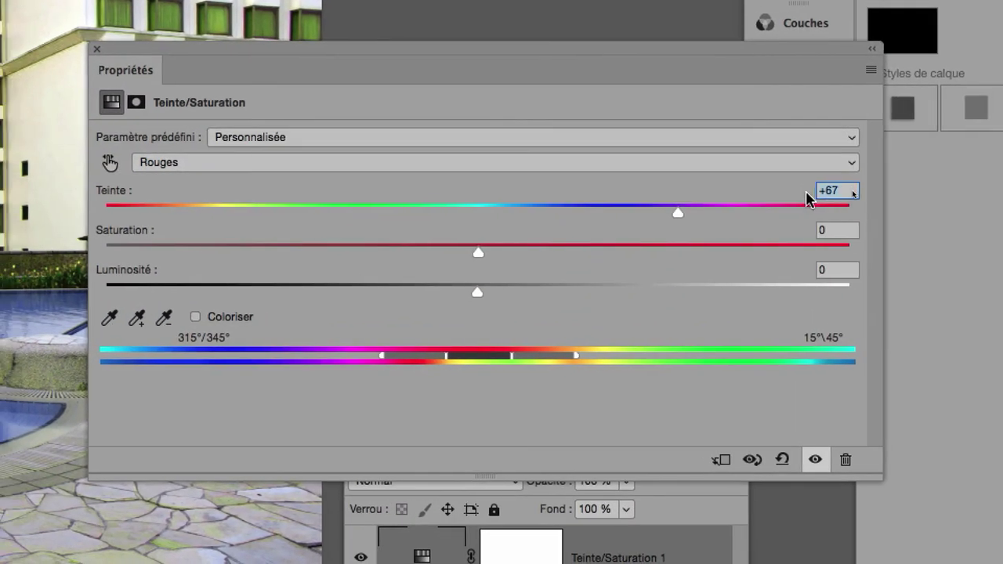
type("0")
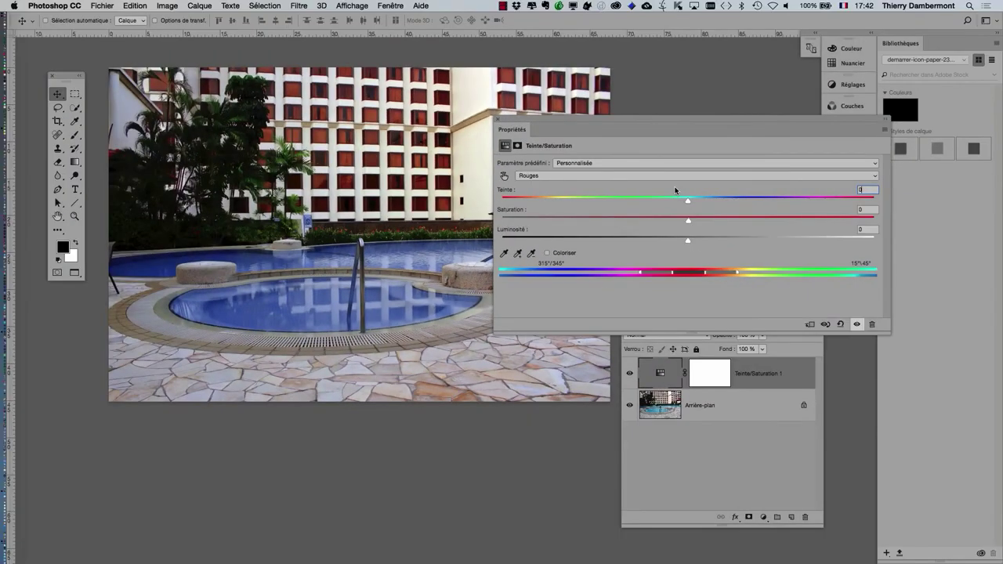
Move the Hue/Saturation properties panel over the photo and make it narrower
mouse_move(609, 121)
left_mouse_down()
mouse_move(326, 304)
mouse_move(274, 306)
left_mouse_up()
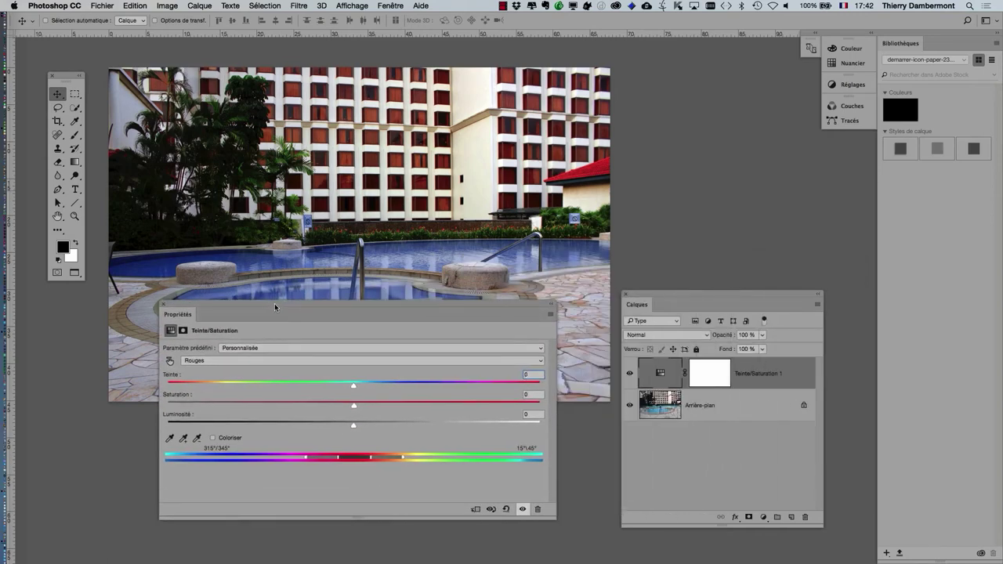
left_click_drag(275, 304, 276, 303)
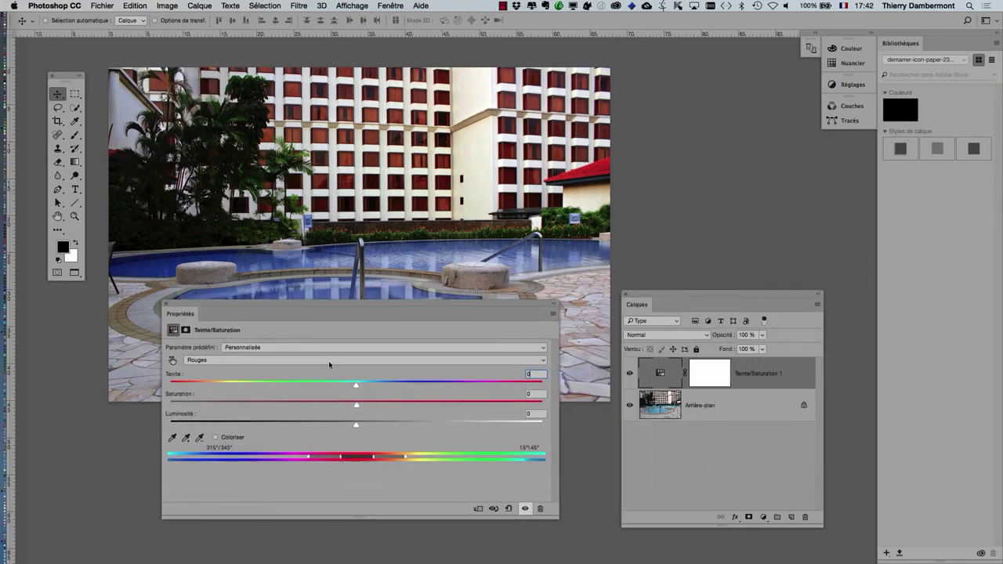
left_click_drag(554, 517, 479, 511)
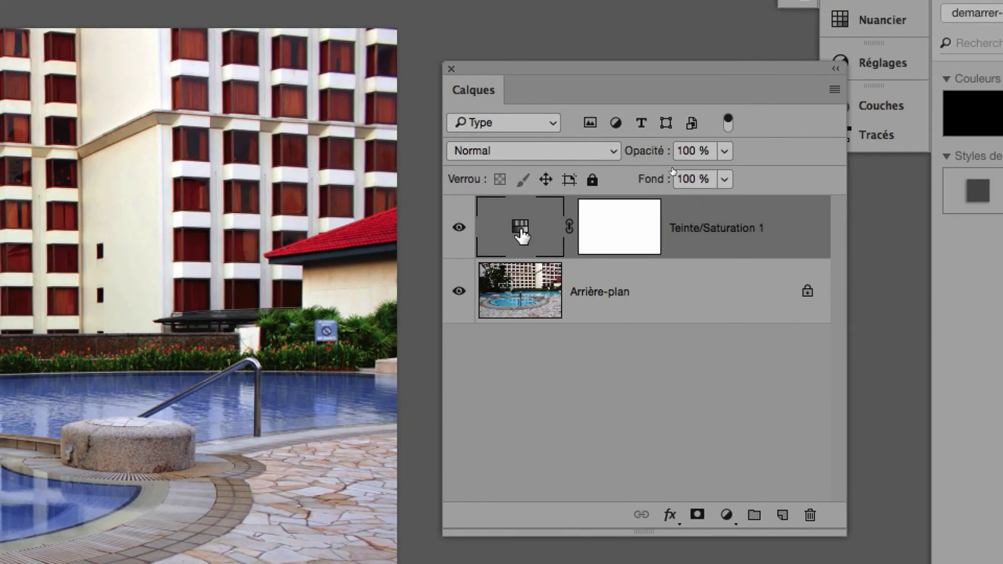
double_click(520, 231)
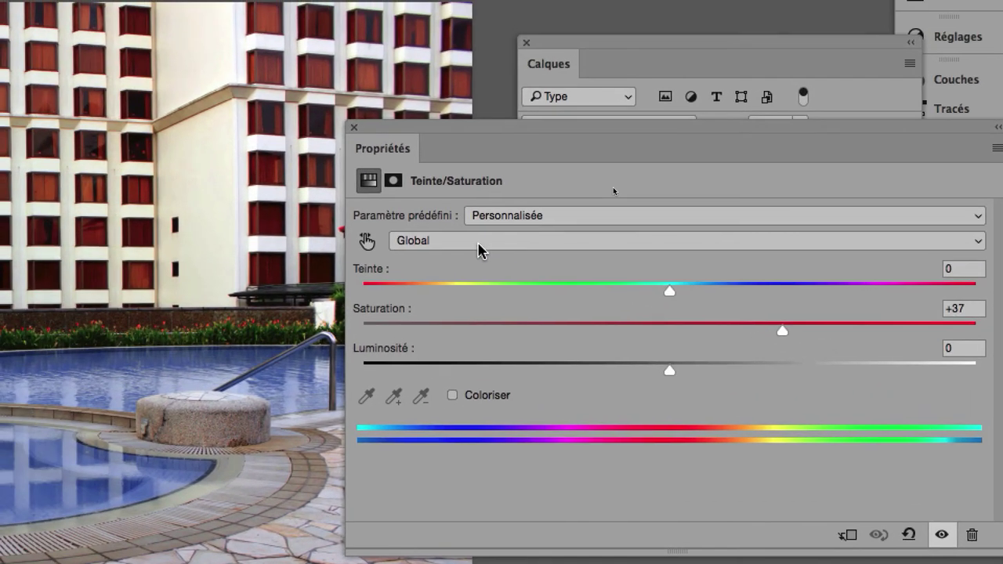
left_click(479, 241)
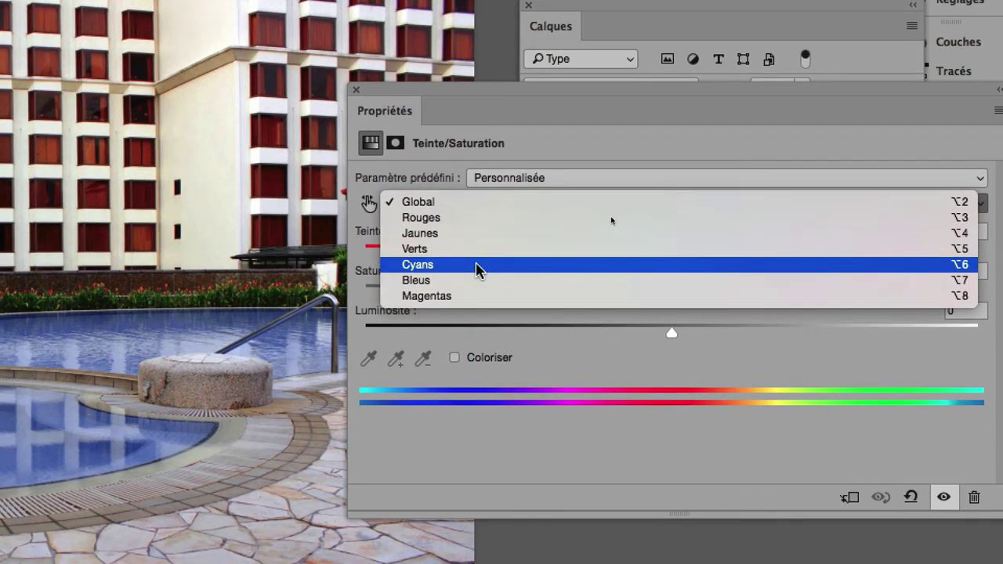
left_click(478, 266)
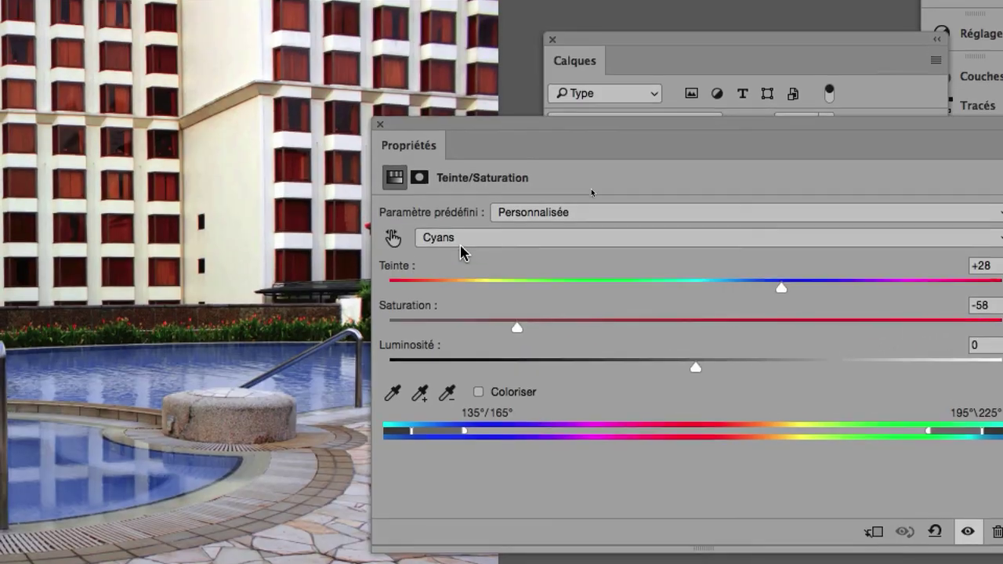
left_click(462, 249)
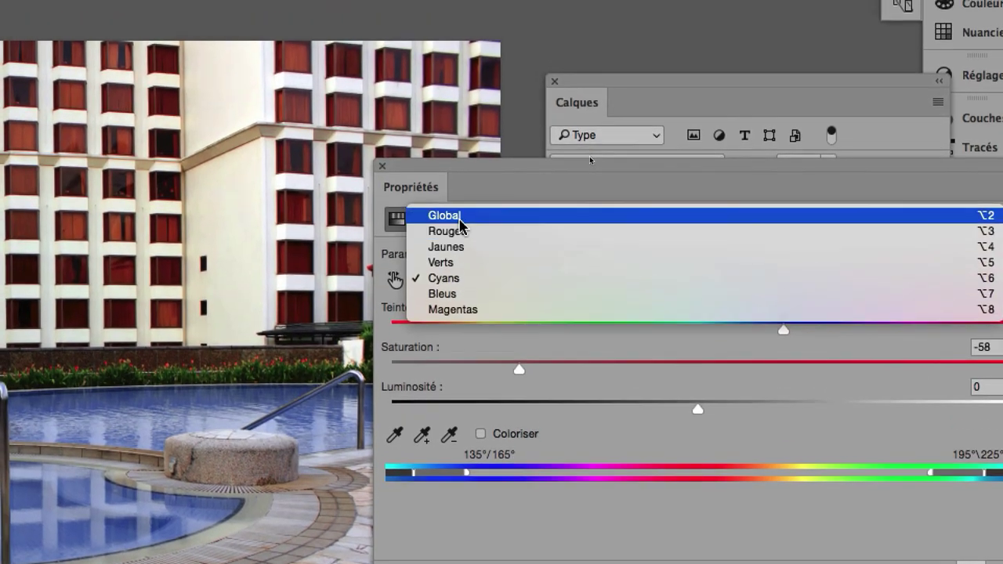
left_click(458, 180)
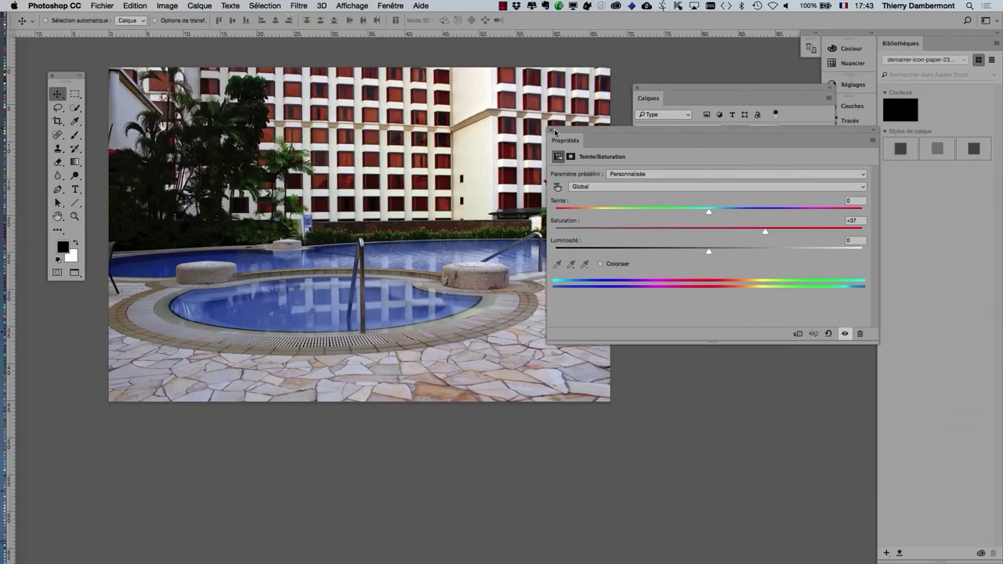
left_click(551, 130)
left_click_drag(690, 94, 658, 157)
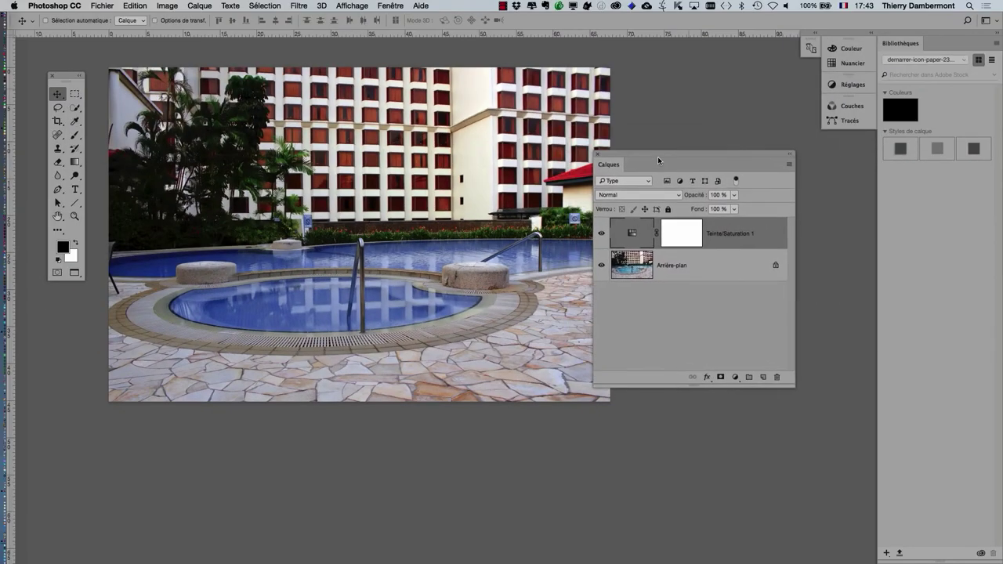
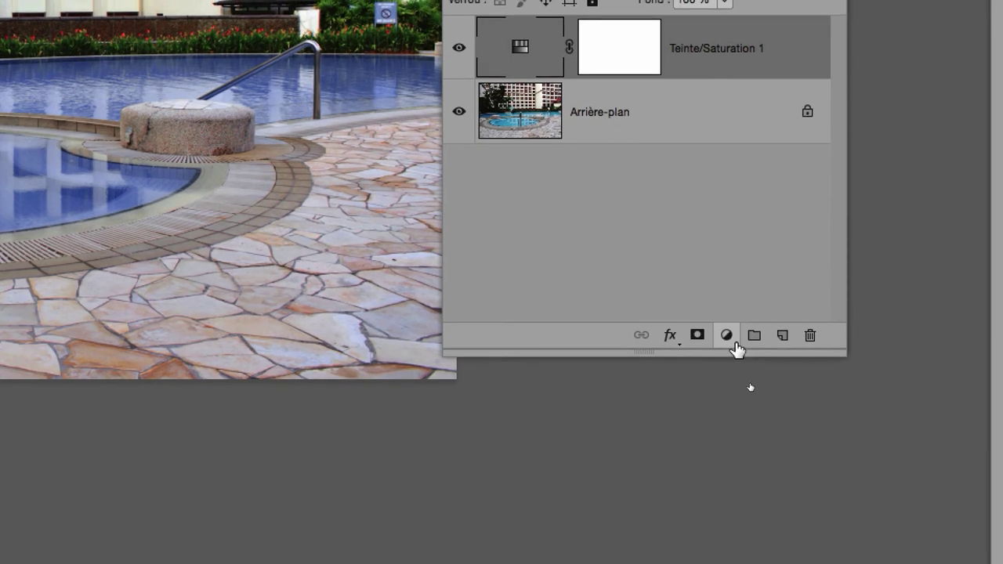
Add a second Hue/Saturation adjustment layer, Teinte/Saturation 2, at default settings
left_click(732, 341)
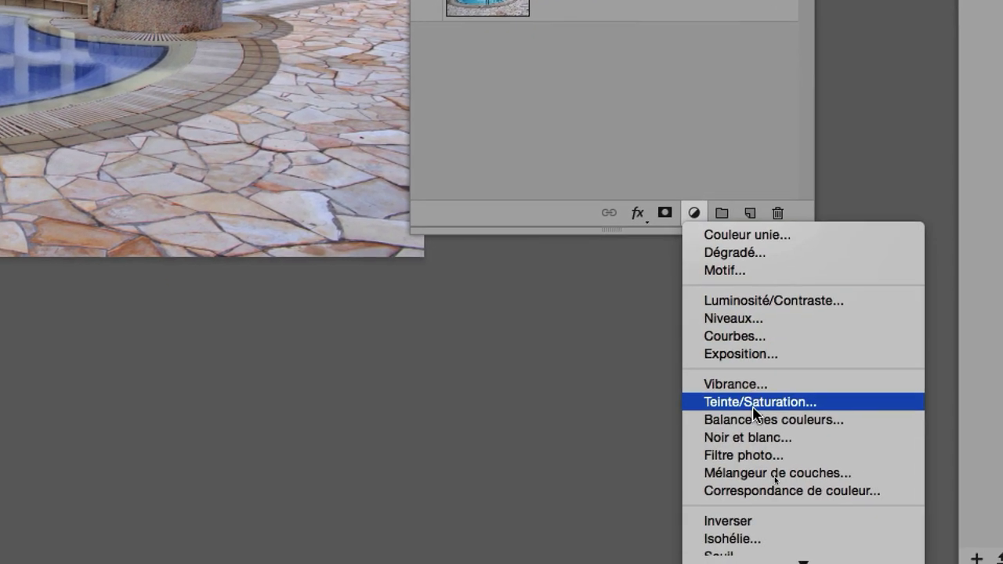
left_click(754, 406)
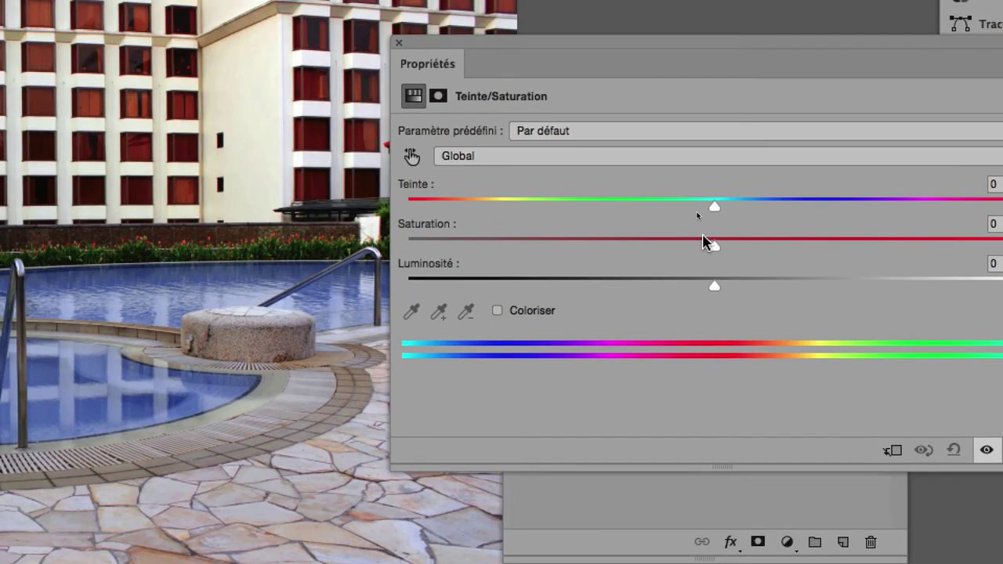
left_click_drag(665, 172, 430, 162)
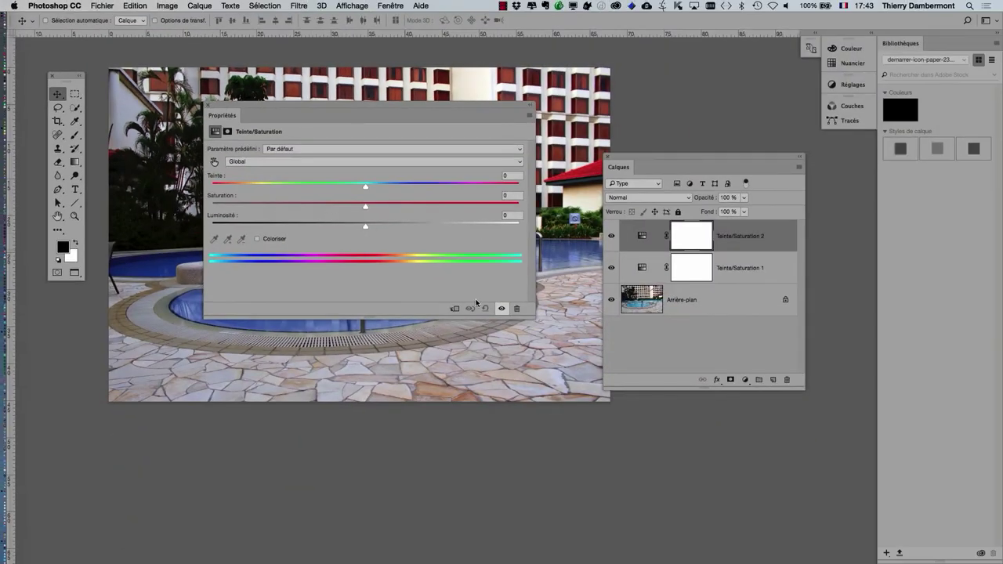
Rearrange the Calques and Propriétés panels, with a wider Propriétés panel on the right
left_click_drag(525, 318, 362, 351)
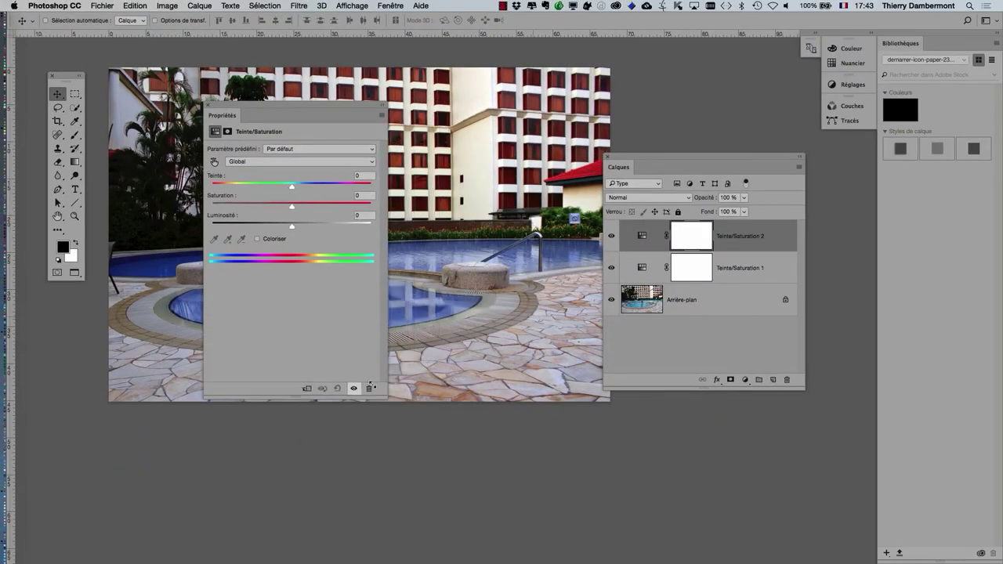
left_click_drag(640, 156, 538, 307)
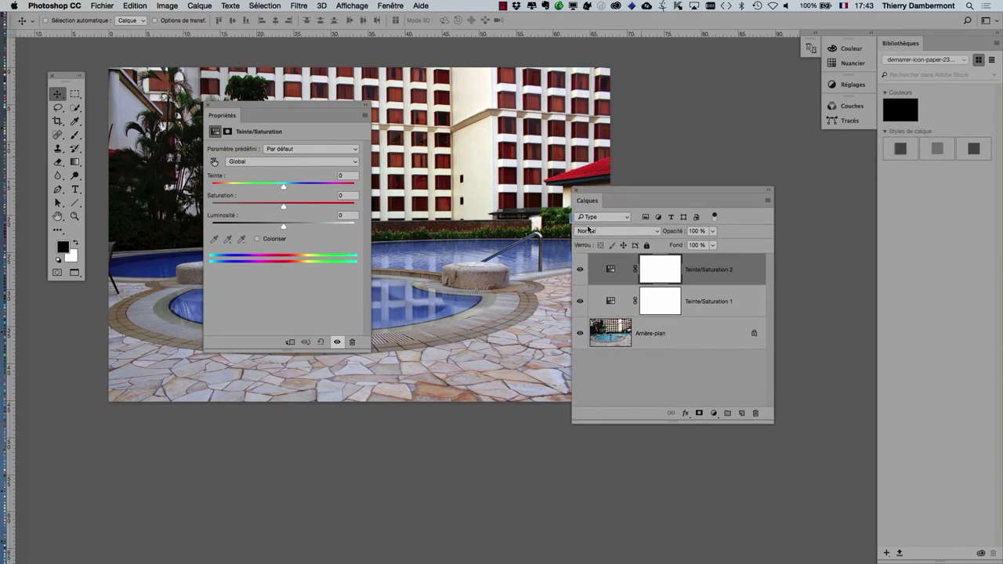
mouse_move(244, 108)
left_mouse_down()
mouse_move(756, 162)
mouse_move(783, 185)
left_mouse_up()
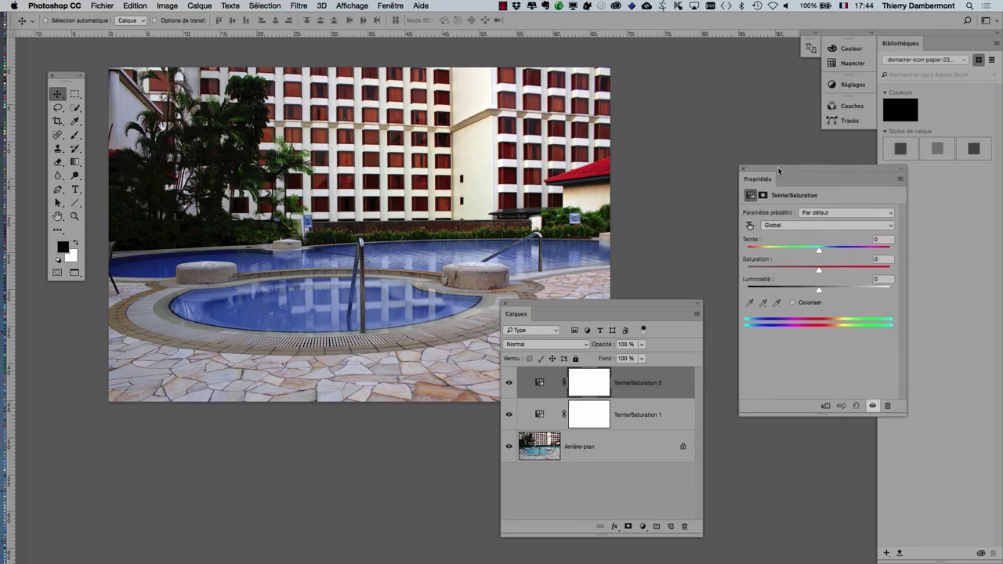
left_click_drag(783, 185, 760, 157)
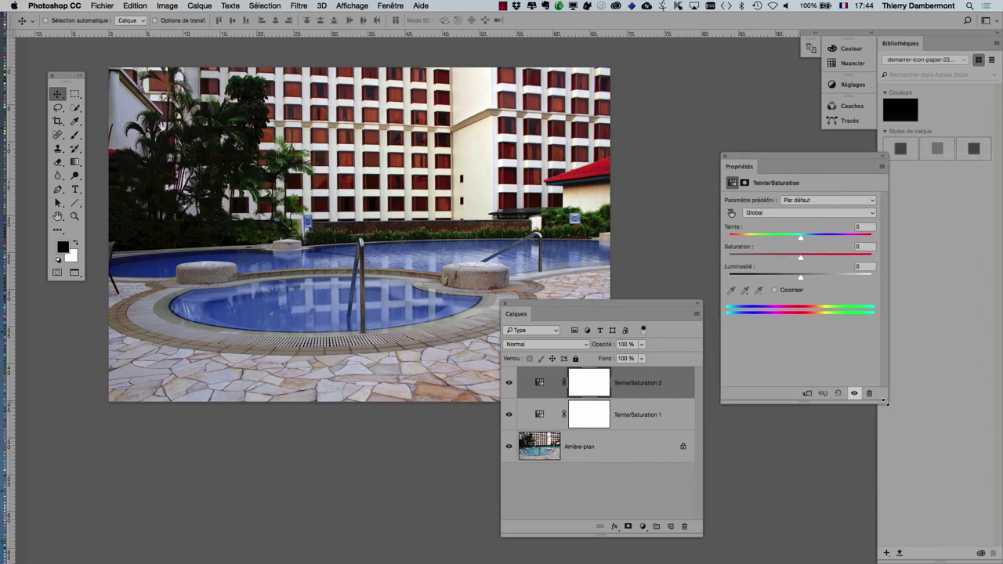
left_click_drag(890, 404, 979, 399)
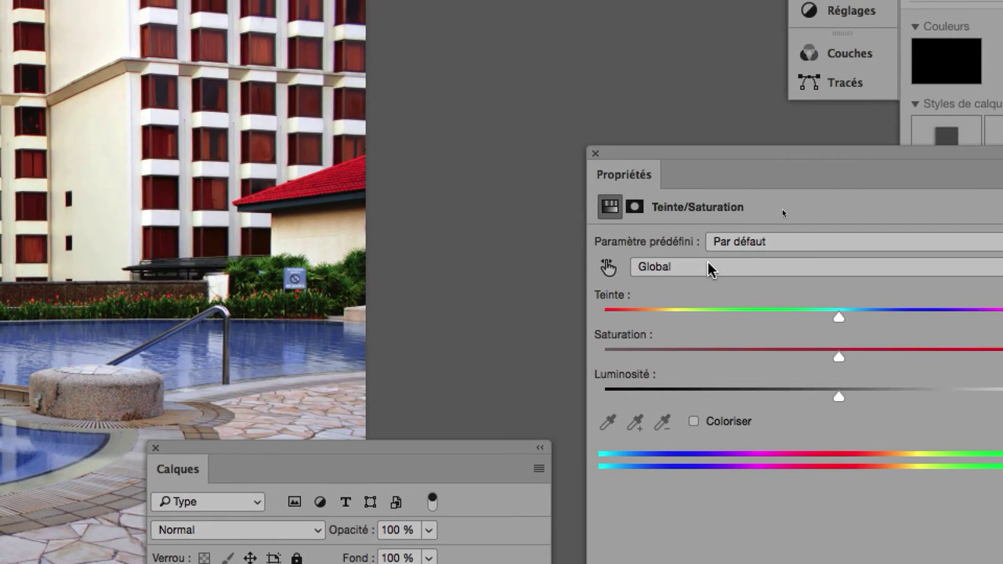
Limit the adjustment to Rouges and trial a hue shift, then reset it to zero
left_click(707, 267)
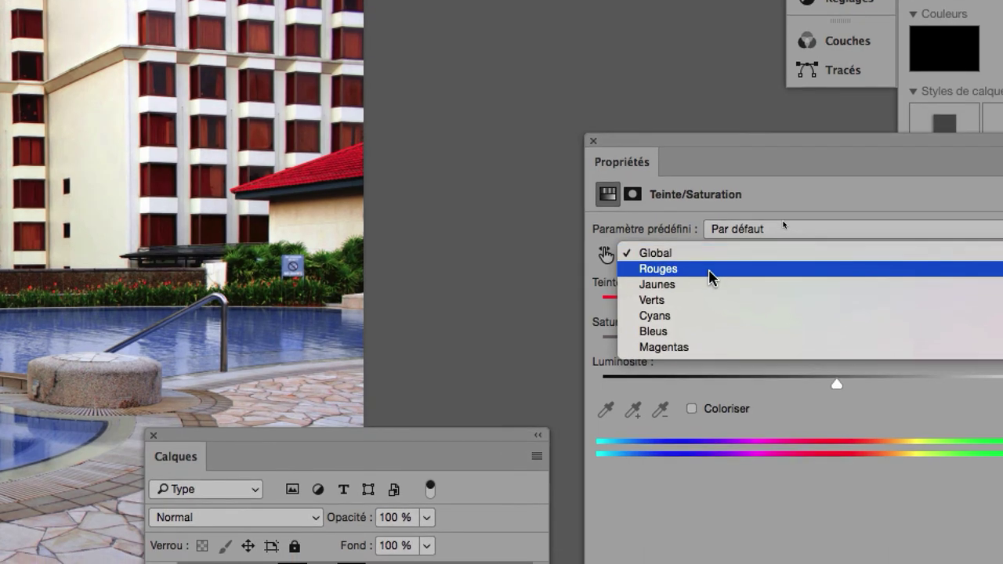
left_click(709, 268)
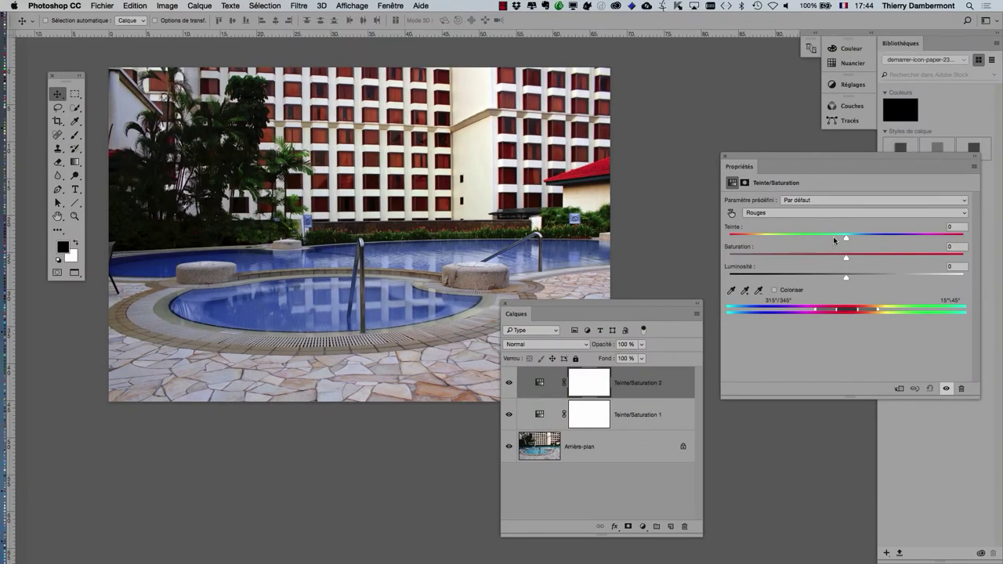
mouse_move(834, 239)
left_mouse_down()
mouse_move(816, 240)
mouse_move(935, 239)
left_mouse_up()
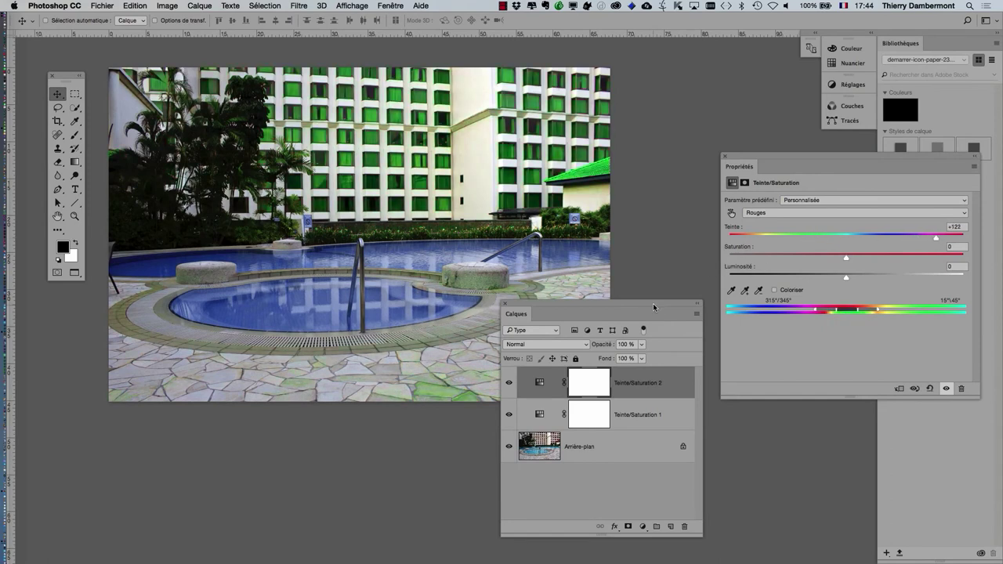
left_click_drag(602, 302, 594, 397)
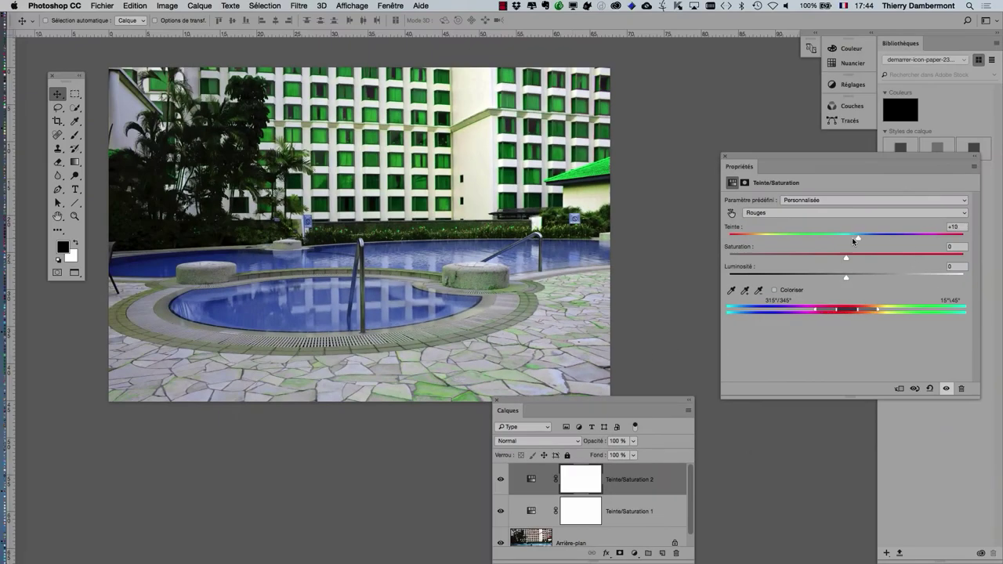
left_click_drag(853, 240, 846, 242)
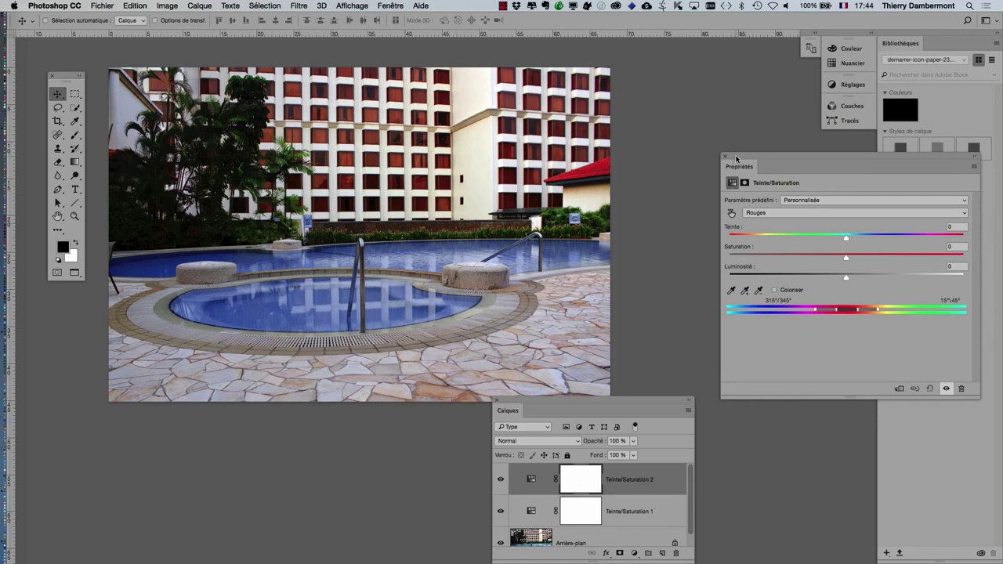
Set the Reds hue to +80 to turn the windows and roof green, then stow Propriétés
left_click_drag(737, 158, 812, 170)
left_click_drag(639, 412, 638, 341)
mouse_move(524, 333)
left_mouse_down()
mouse_move(620, 289)
mouse_move(363, 403)
left_mouse_up()
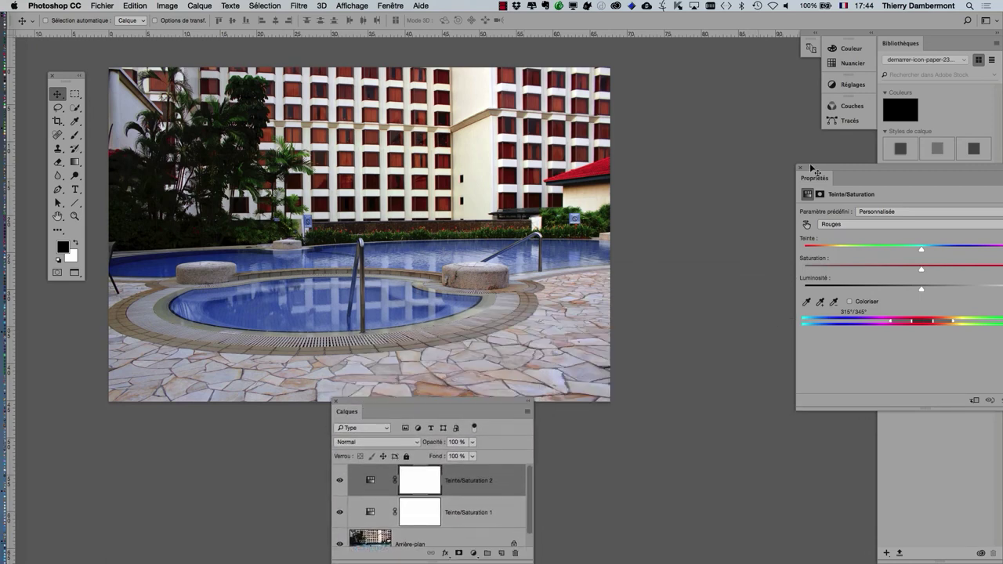
left_click_drag(815, 171, 634, 170)
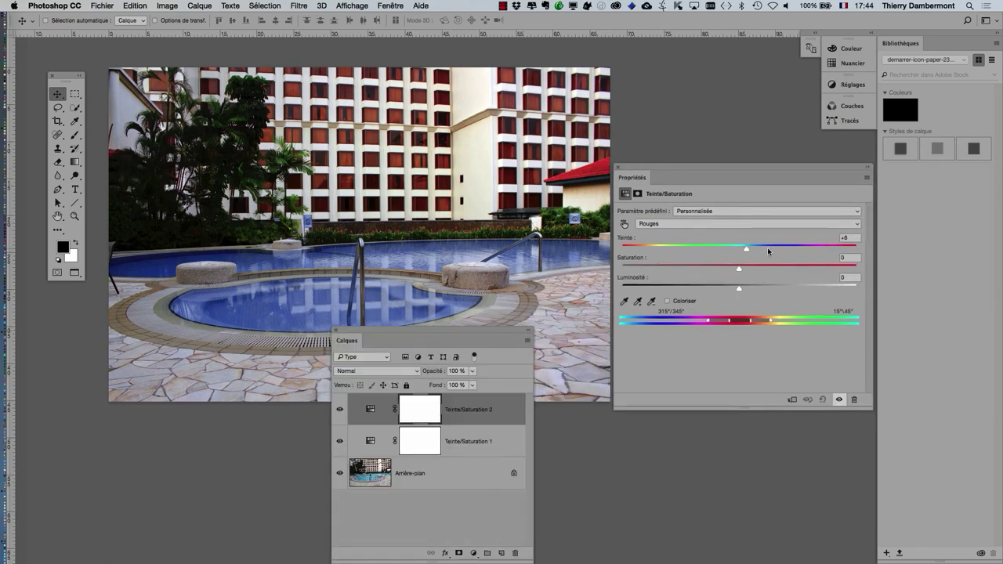
left_click_drag(767, 251, 812, 251)
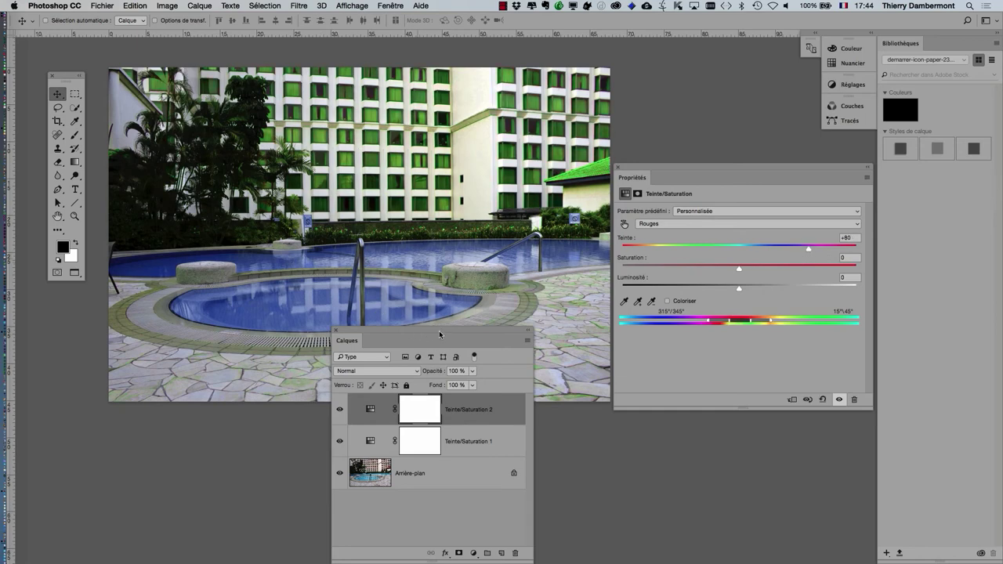
left_click_drag(439, 334, 633, 99)
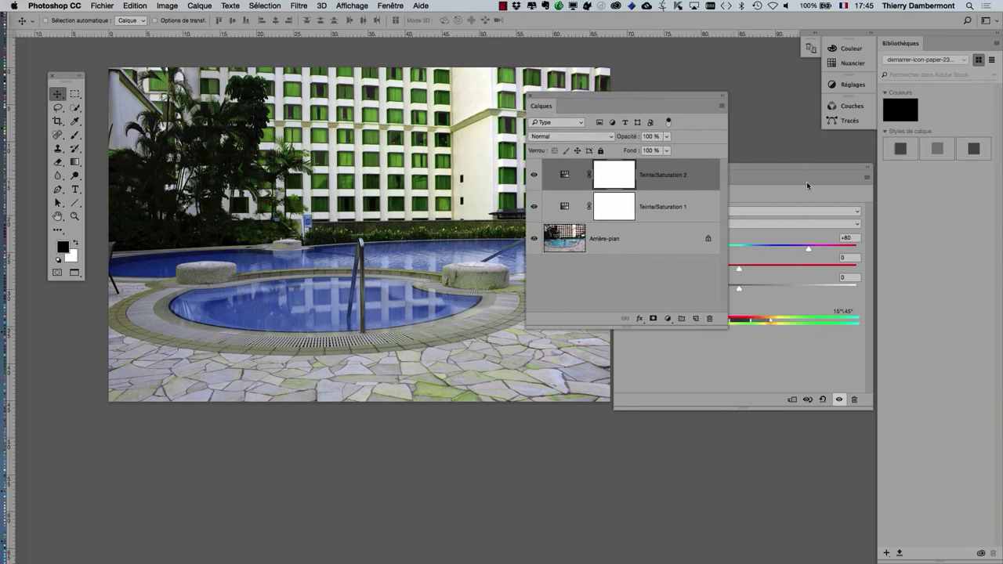
left_click_drag(801, 170, 331, 454)
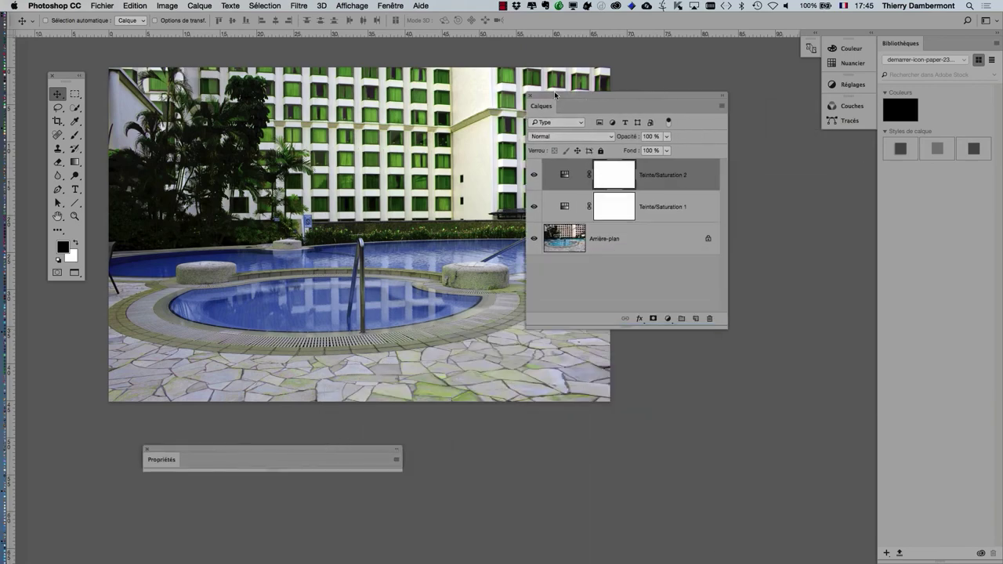
Choose the Brush tool with a large soft tip for painting the Teinte/Saturation 2 mask
left_click_drag(554, 97, 693, 124)
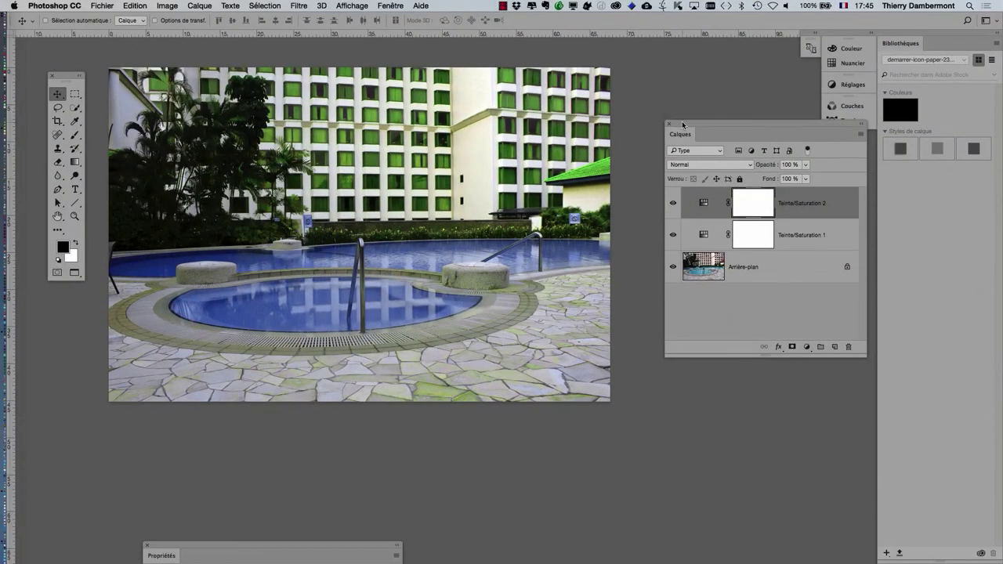
left_click_drag(683, 124, 723, 135)
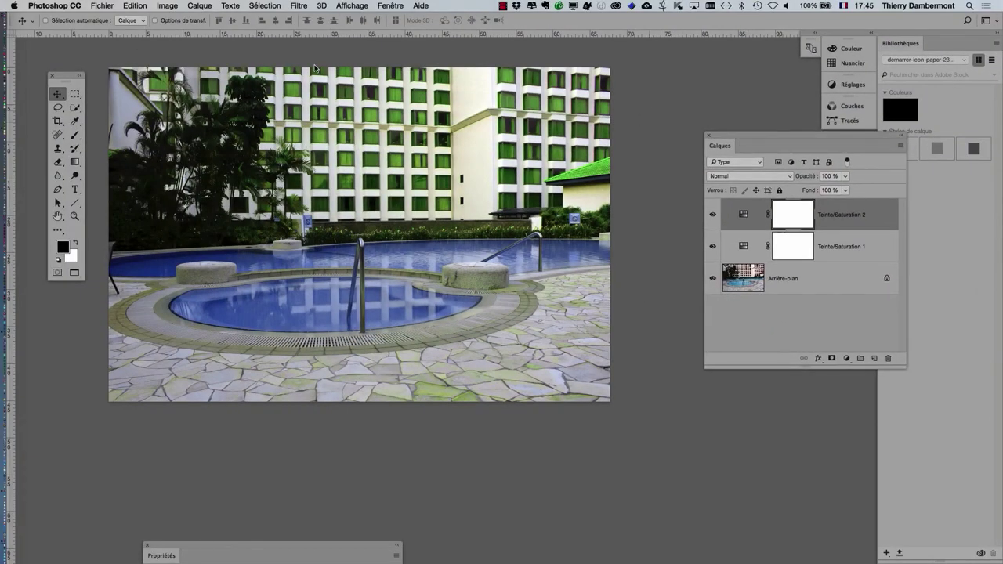
left_click_drag(75, 135, 154, 137)
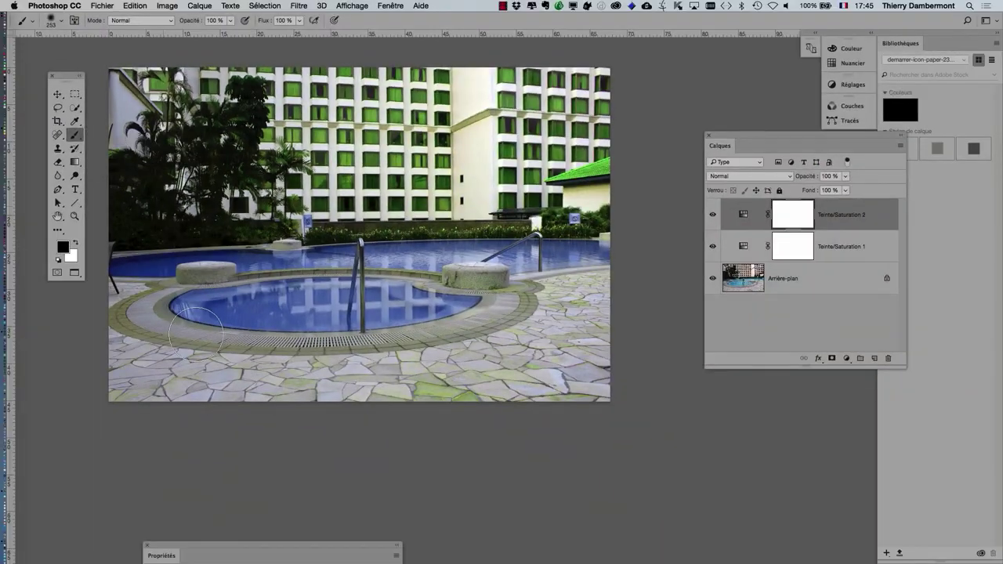
mouse_move(208, 339)
left_mouse_down()
mouse_move(231, 341)
mouse_move(230, 401)
mouse_move(576, 314)
mouse_move(552, 342)
mouse_move(525, 321)
mouse_move(585, 298)
left_mouse_up()
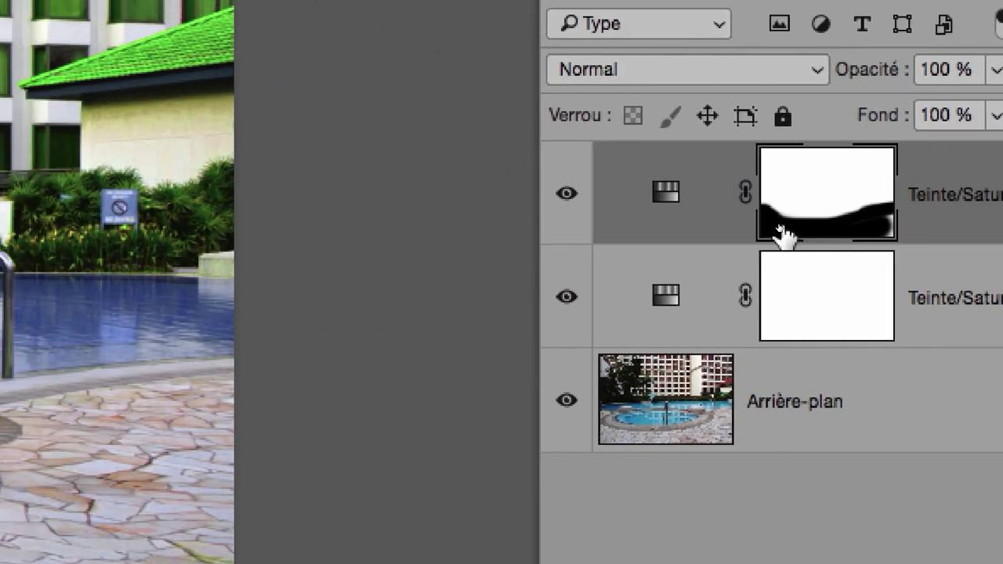
Paint black on the Teinte/Saturation 2 mask along the roof so it stays red
left_click_drag(792, 233, 780, 228)
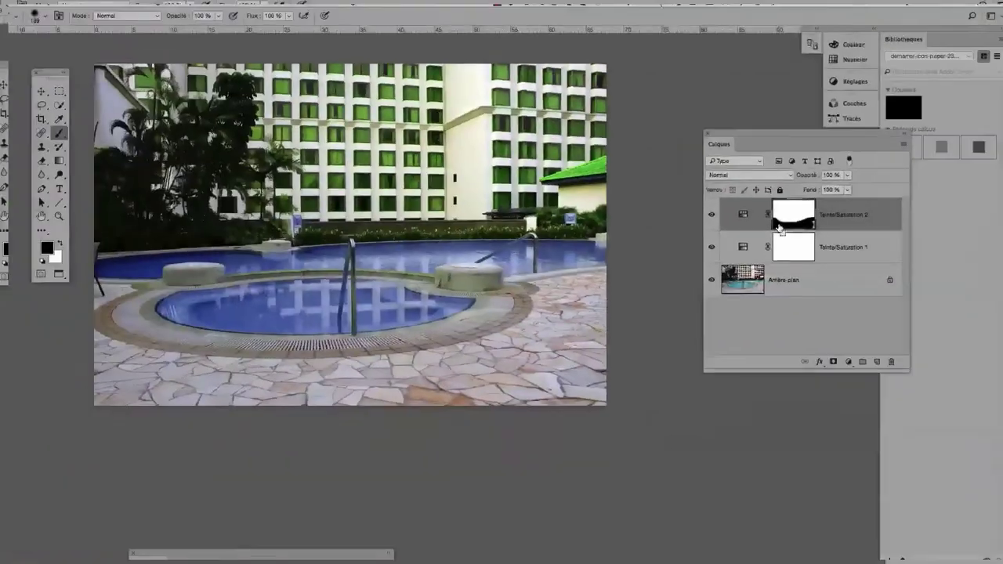
scroll(575, 180, "up", 2)
scroll(575, 180, "up", 2)
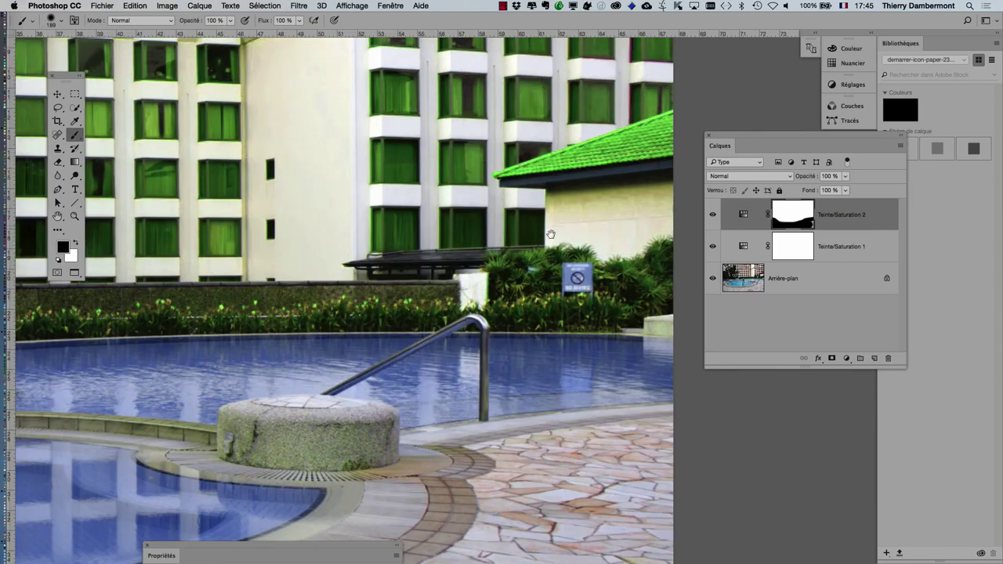
scroll(470, 278, "up", 1)
mouse_move(464, 280)
left_mouse_down()
mouse_move(429, 290)
mouse_move(476, 265)
left_mouse_up()
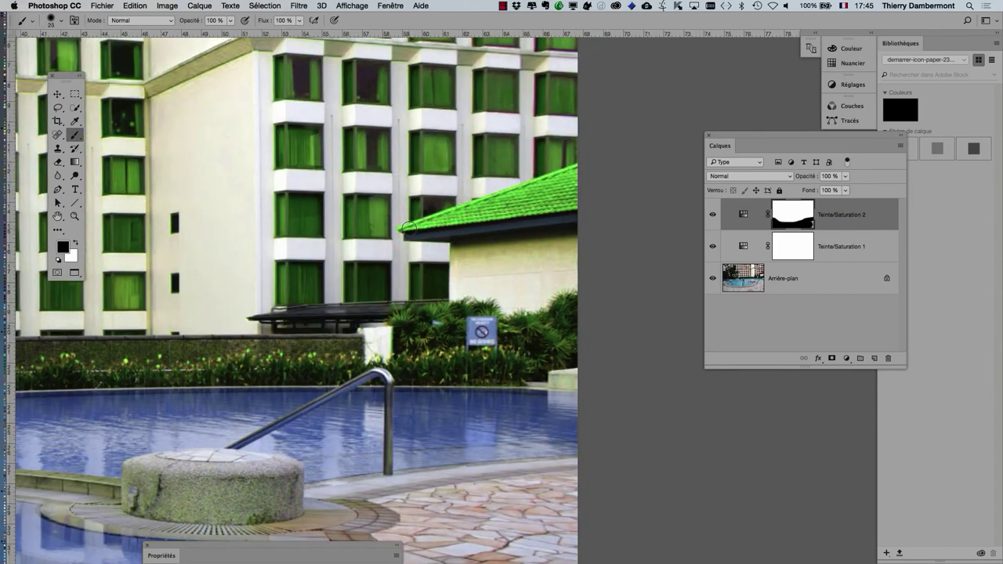
left_click(575, 172, "shift")
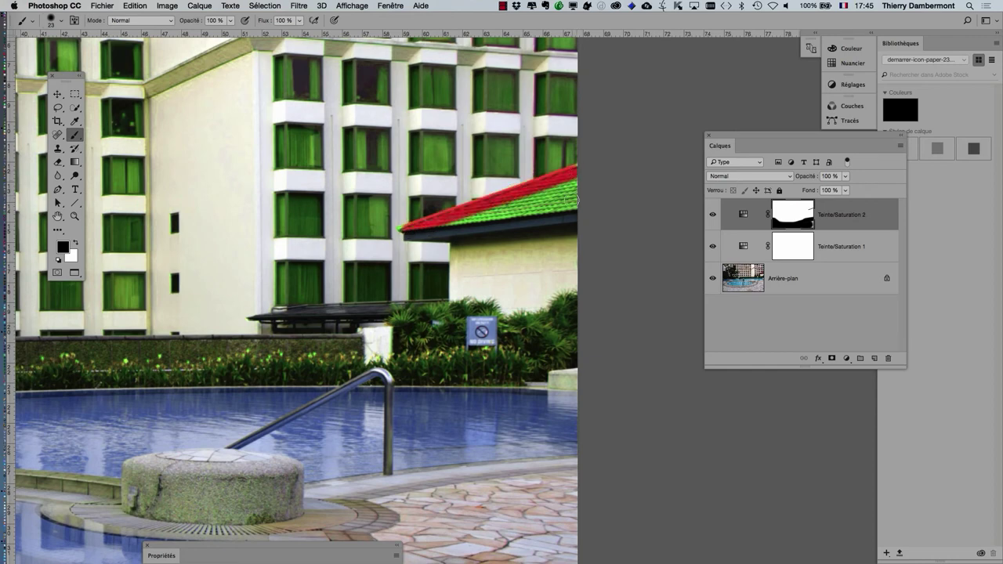
left_click_drag(453, 220, 431, 226)
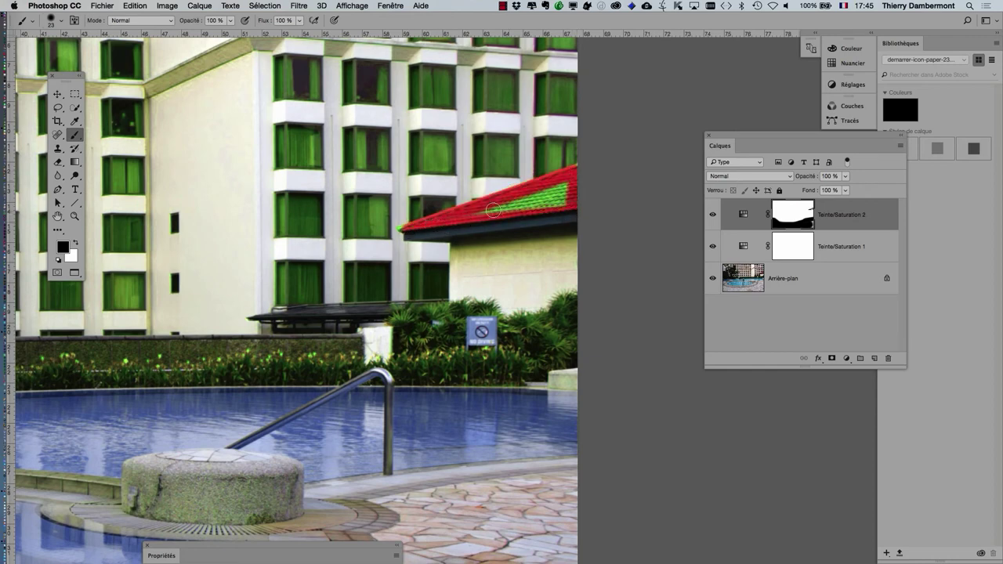
left_click_drag(528, 201, 564, 185)
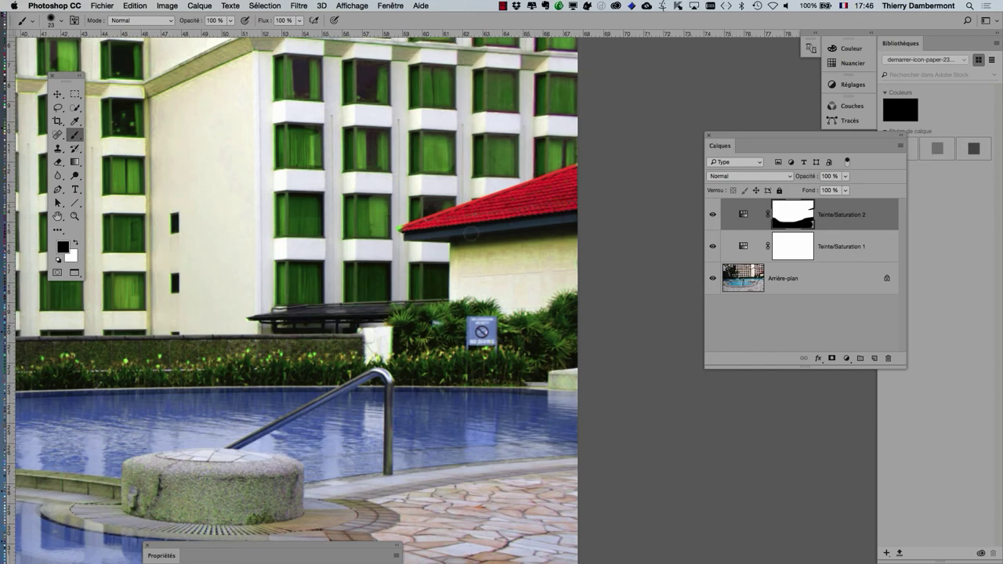
Enlarge the brush to about 82 px and pan over to the hedge
left_click_drag(488, 242, 517, 242)
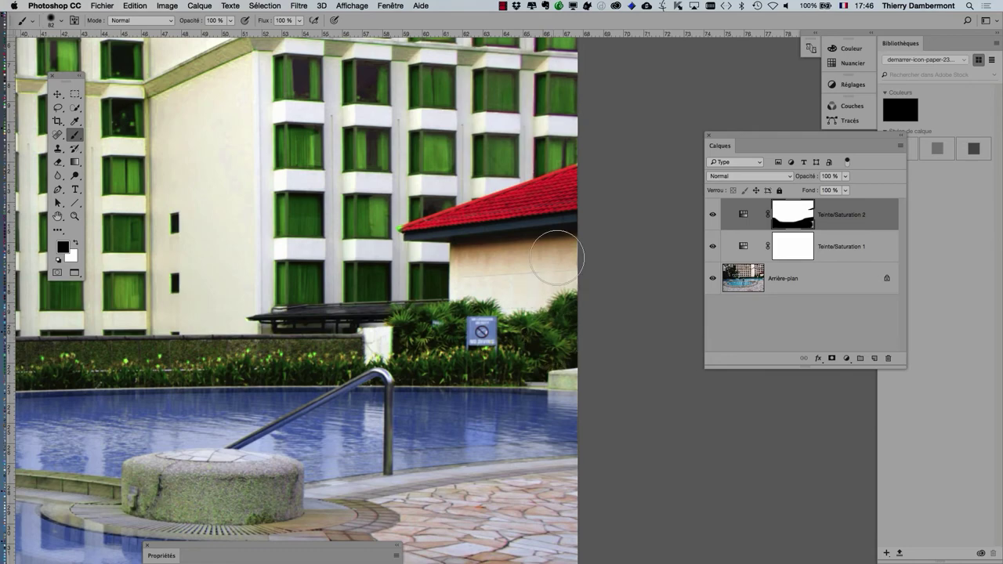
scroll(362, 334, "left", 5)
scroll(287, 350, "left", 2)
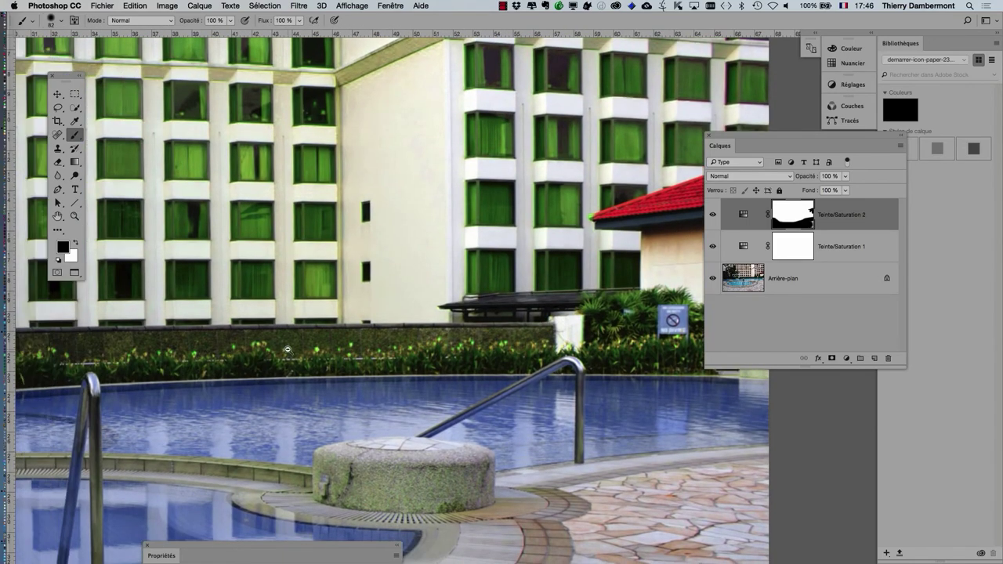
scroll(288, 350, "right", 3)
scroll(313, 351, "left", 3)
scroll(329, 353, "left", 3)
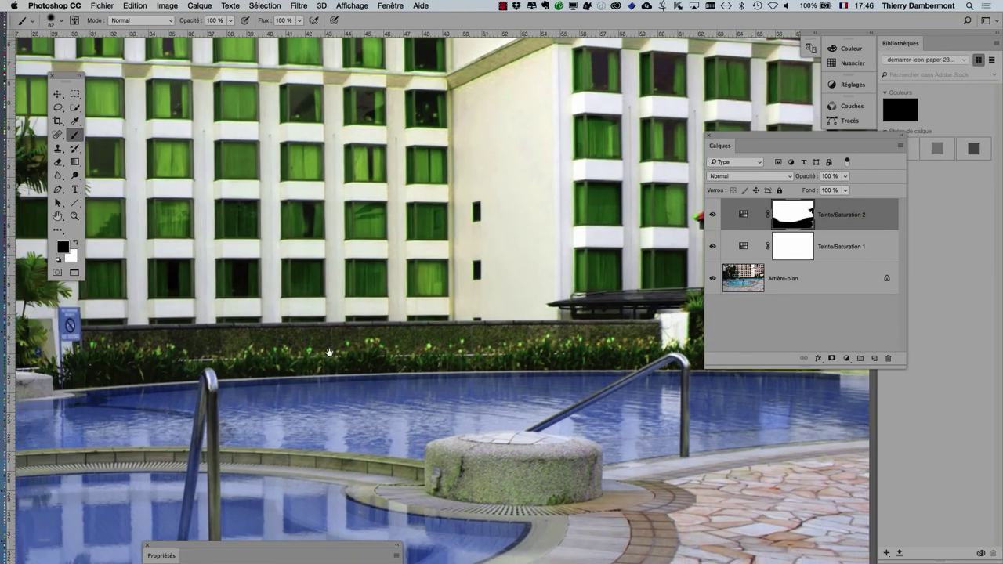
scroll(329, 353, "left", 4)
left_click_drag(314, 368, 310, 365)
Mask the hedge's red flowers and dark green foliage with a smaller brush, then zoom out
mouse_move(237, 353)
left_mouse_down()
mouse_move(249, 355)
mouse_move(212, 347)
mouse_move(235, 347)
left_mouse_up()
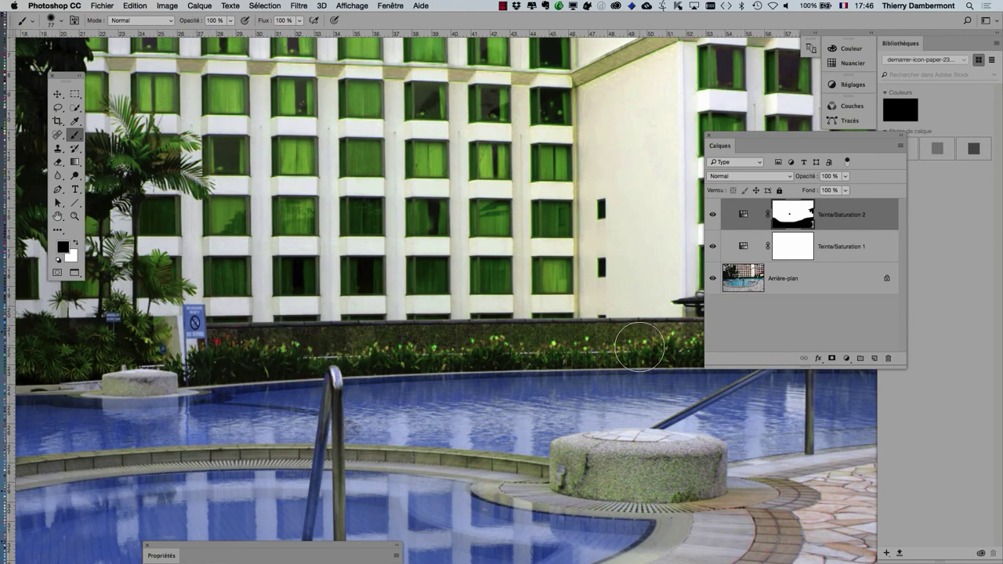
left_click_drag(356, 345, 640, 343)
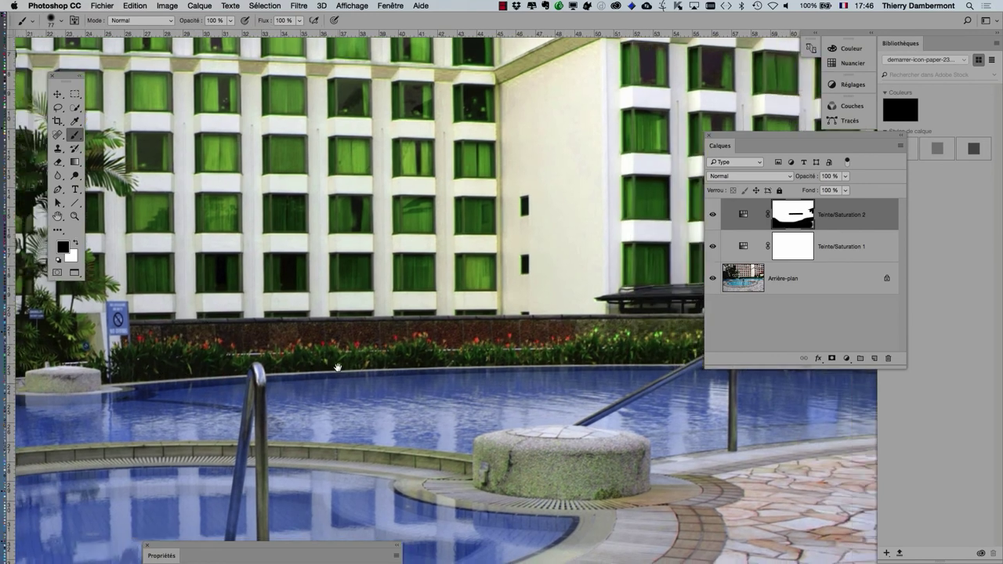
left_click_drag(573, 385, 213, 354)
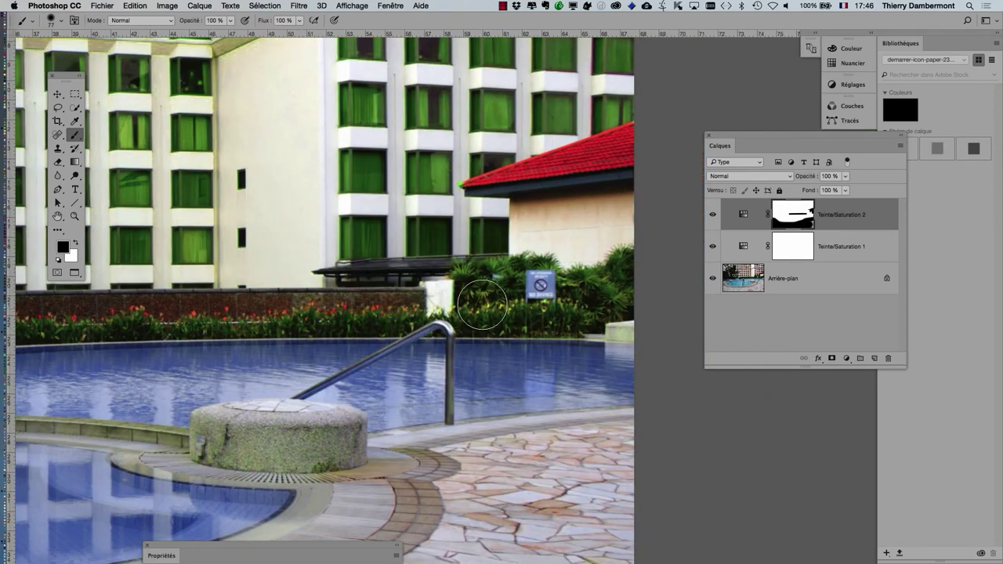
left_click_drag(482, 305, 593, 295)
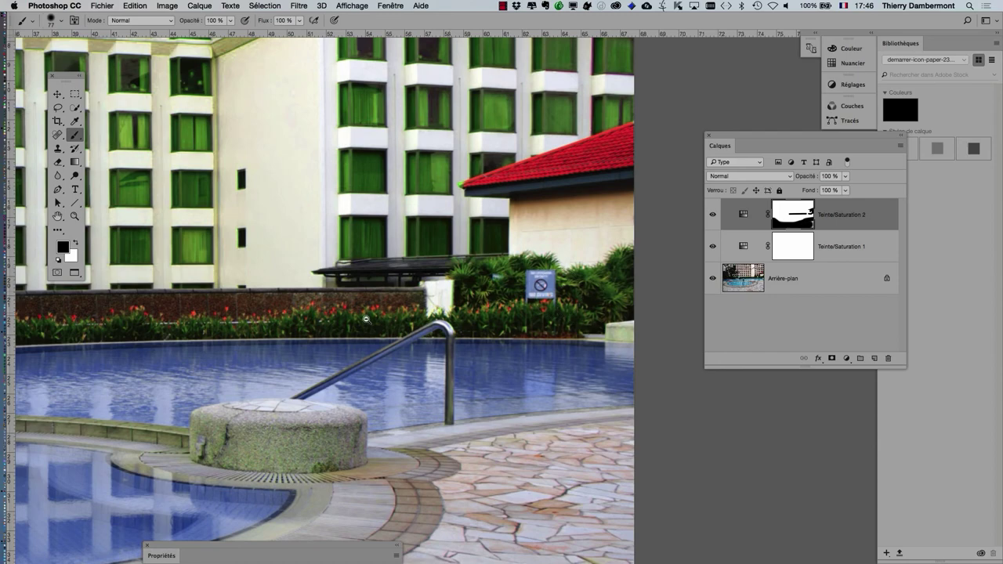
key("ctrl+minus")
key("ctrl+minus")
Refine the mask around the pool edges with a 46 px, then 26 px brush, and zoom out
left_click_drag(316, 366, 605, 336)
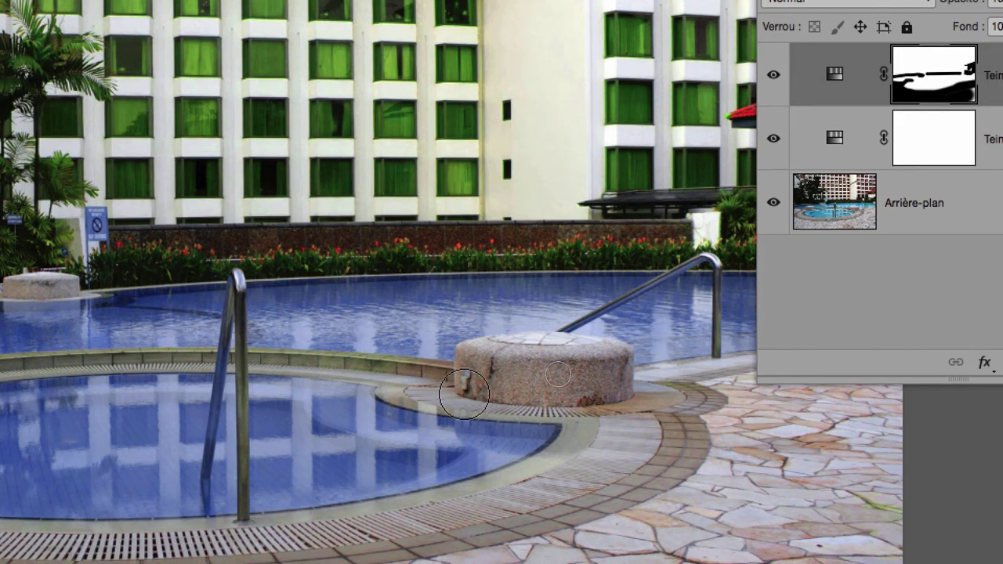
left_click_drag(464, 395, 458, 398)
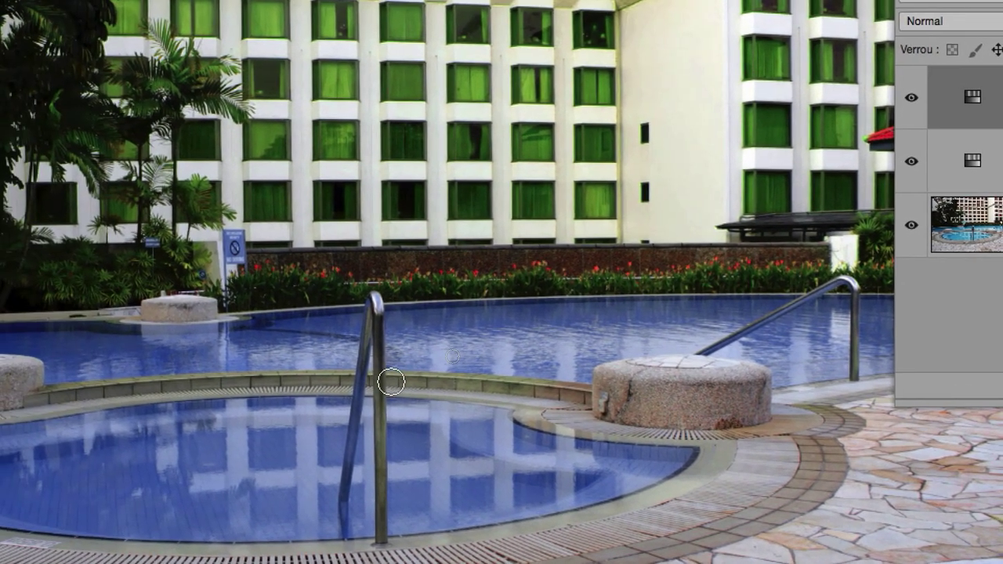
left_click_drag(391, 383, 389, 382)
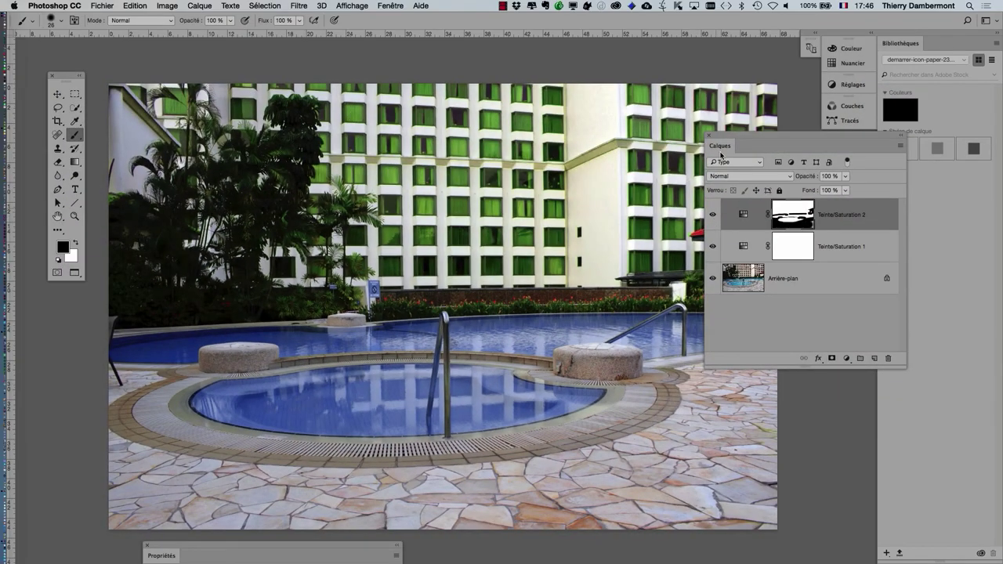
left_click_drag(758, 141, 801, 146)
key("ctrl+minus")
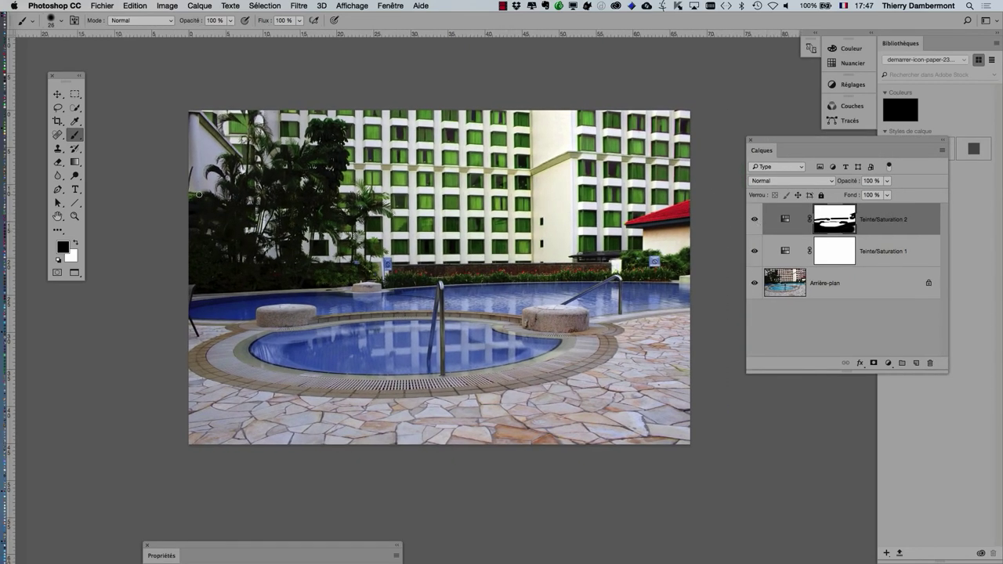
left_click(754, 219)
left_click(755, 220)
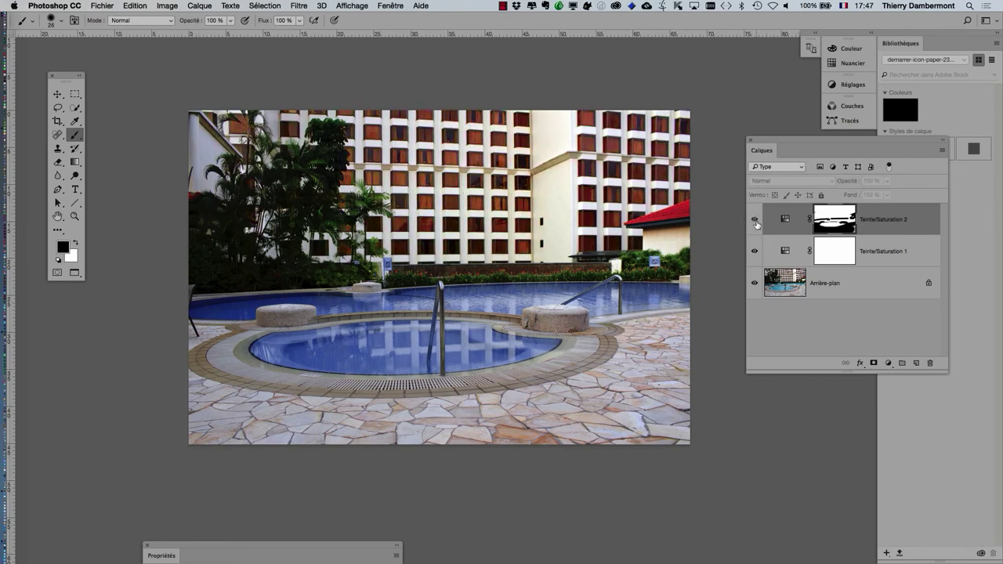
left_click(754, 221)
left_click(755, 221)
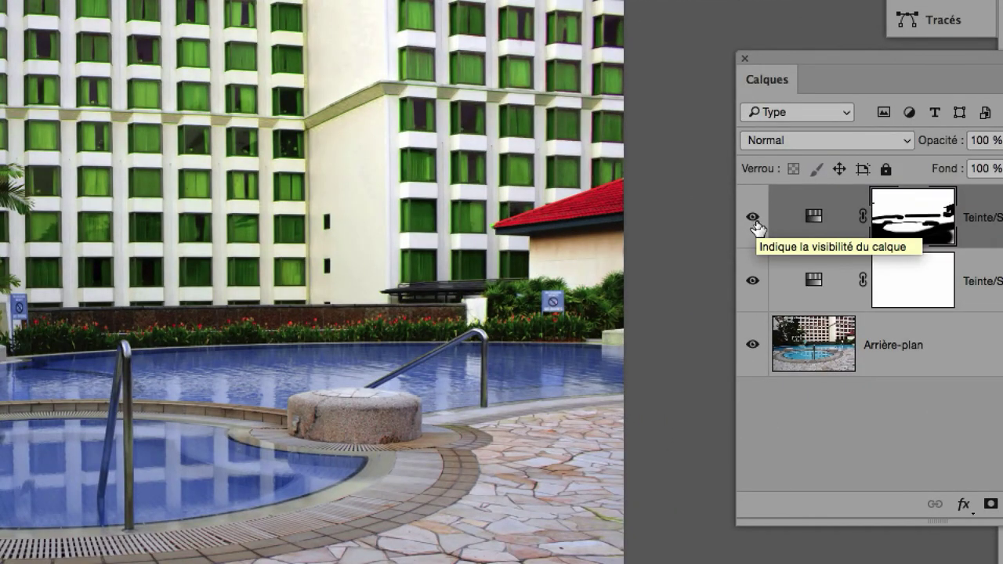
left_click(753, 221)
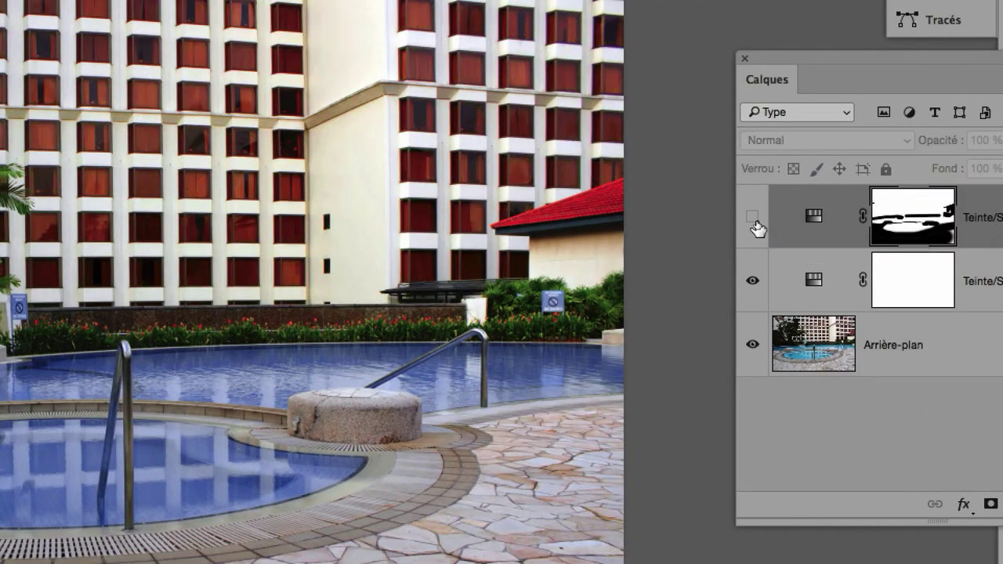
left_click(754, 221)
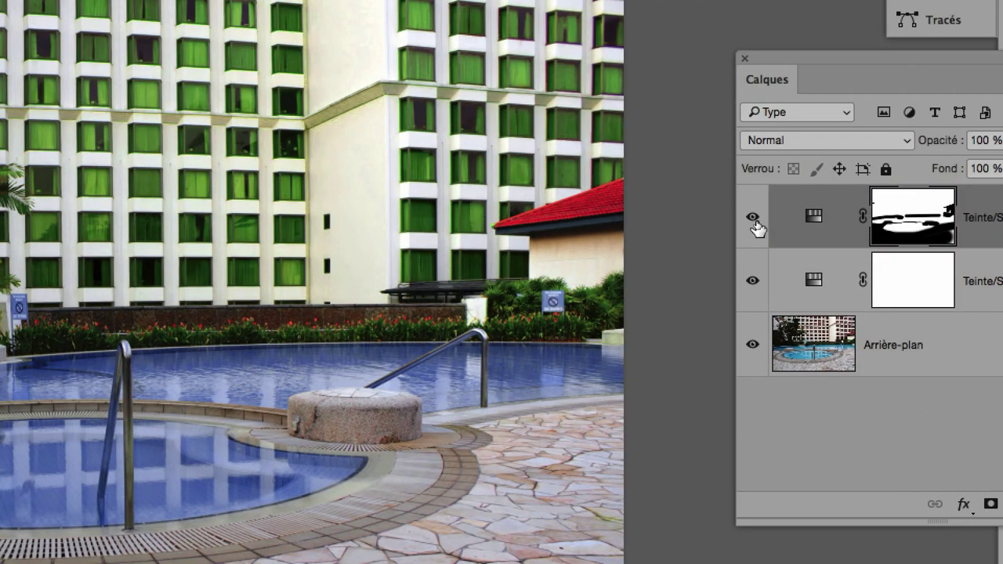
left_click(779, 222)
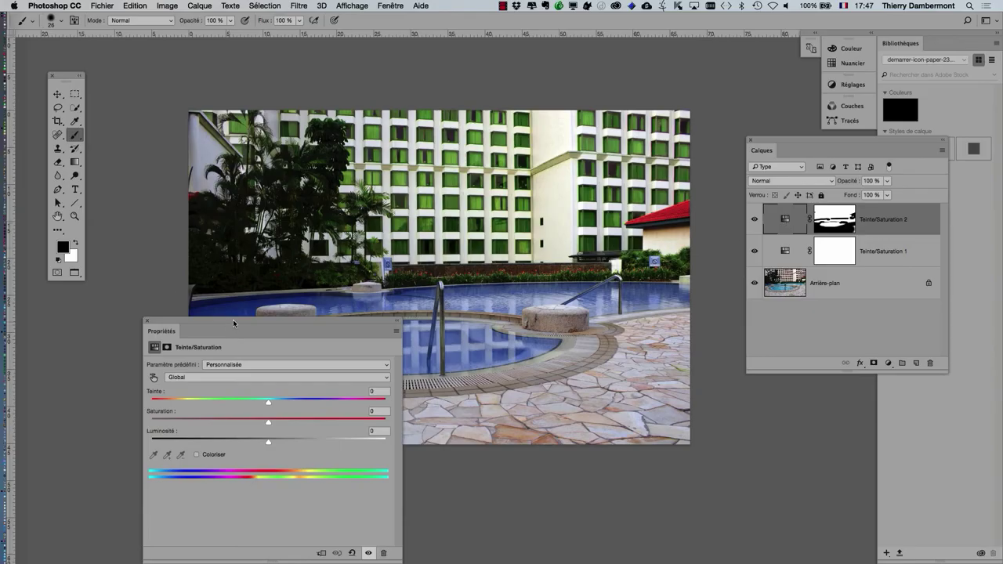
left_click_drag(233, 322, 771, 65)
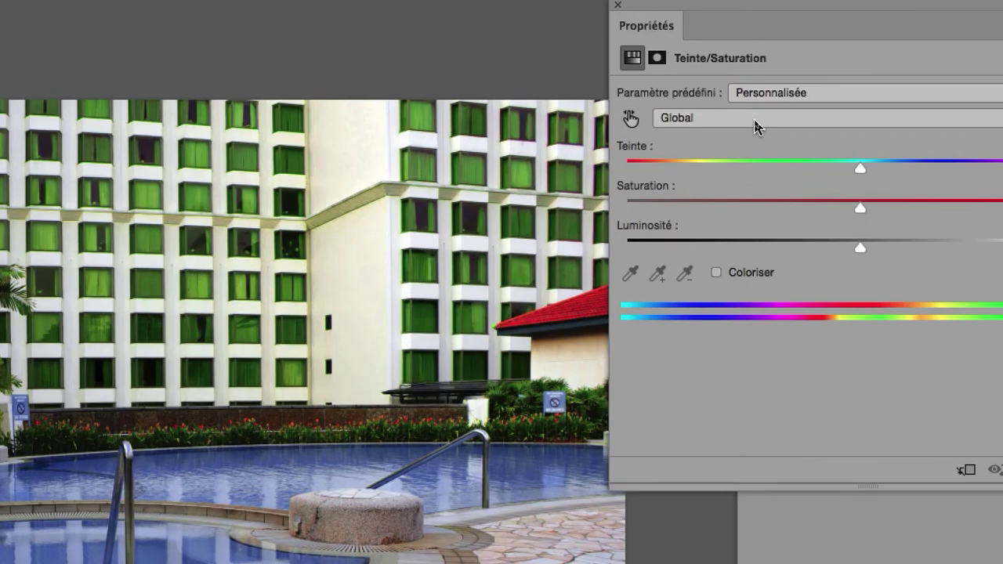
left_click(756, 117)
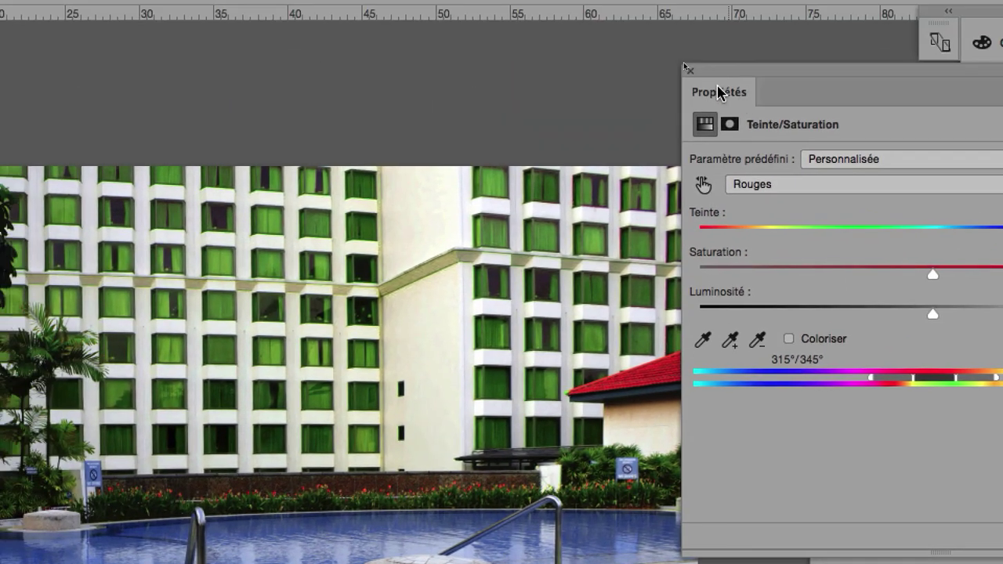
double_click(719, 92)
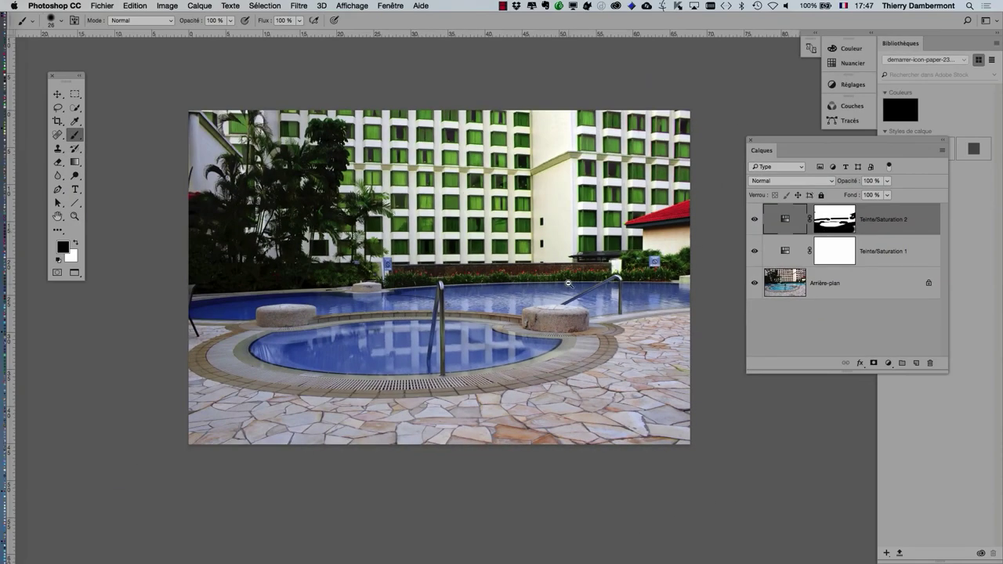
scroll(568, 283, "down", 1)
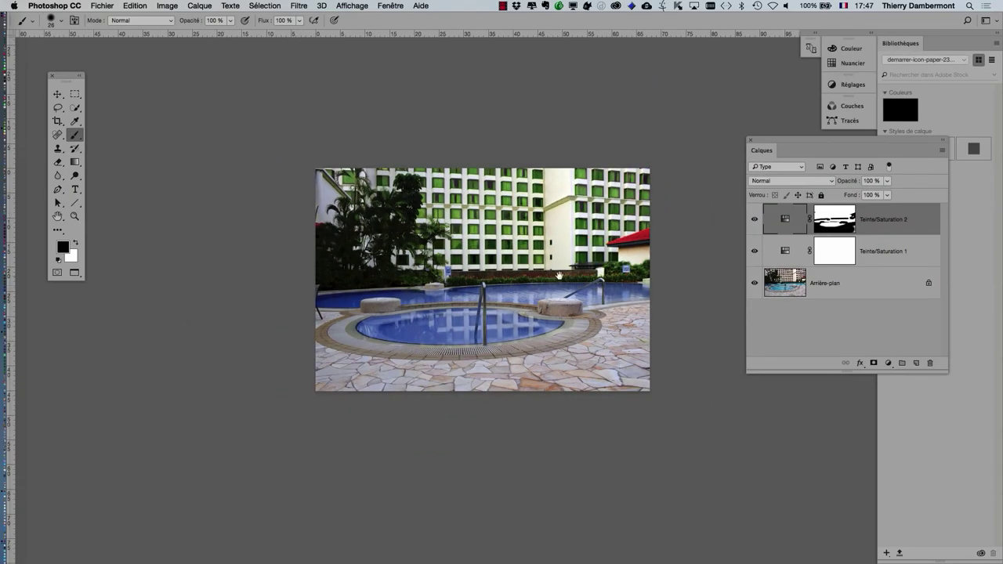
left_click(102, 5)
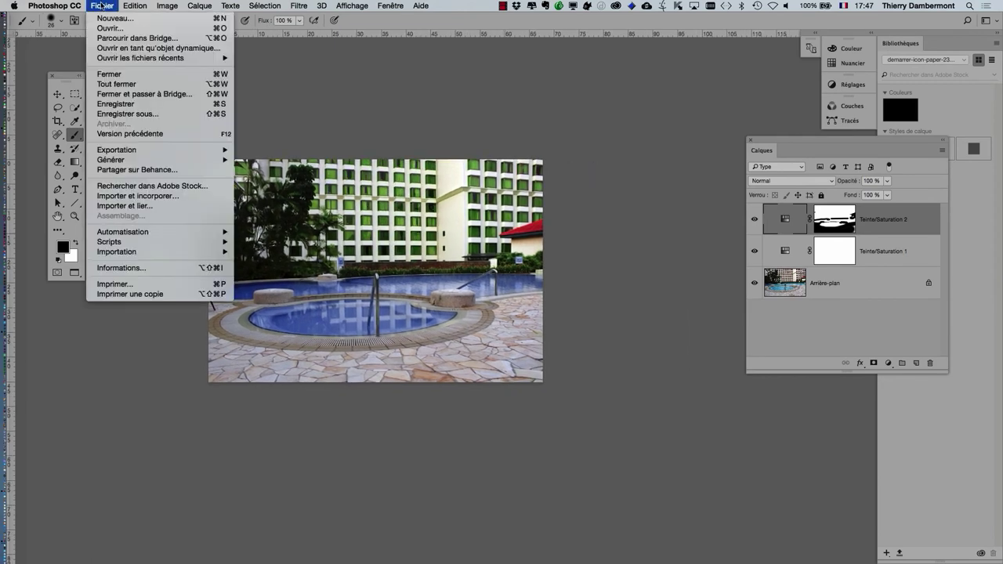
left_click(127, 113)
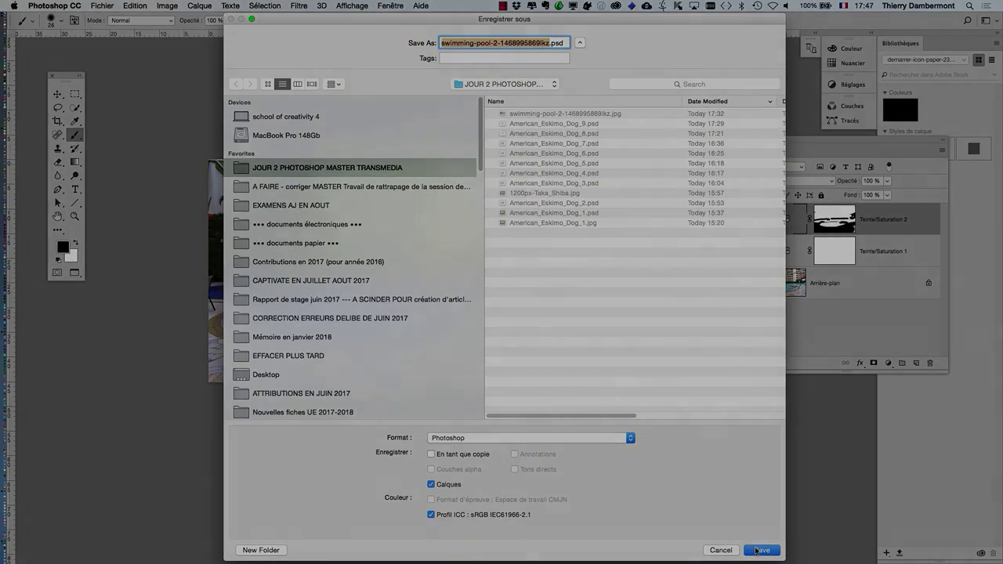
left_click(758, 550)
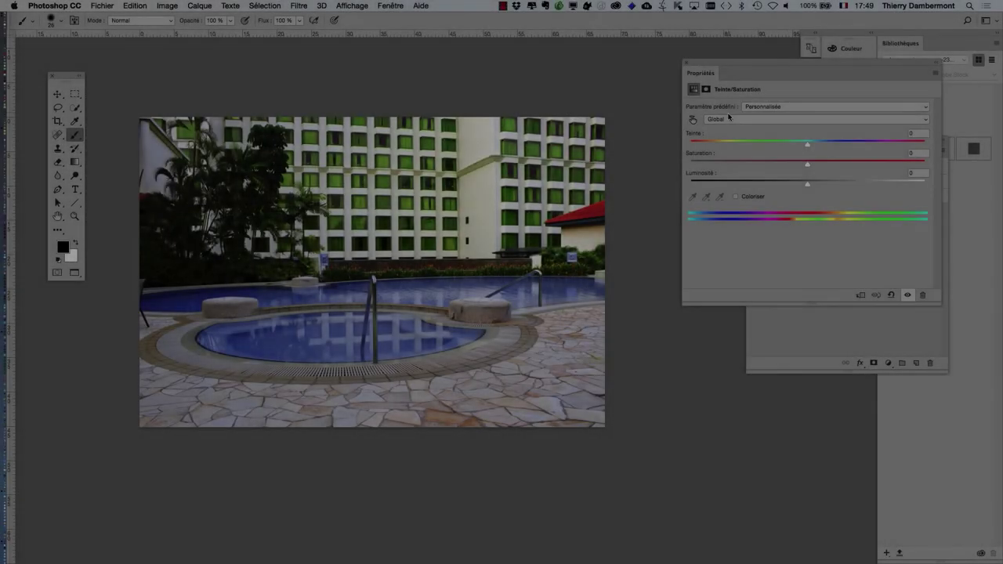
Shift the Rouges hue in Teinte/Saturation 2 to retint the windows
left_click(729, 119)
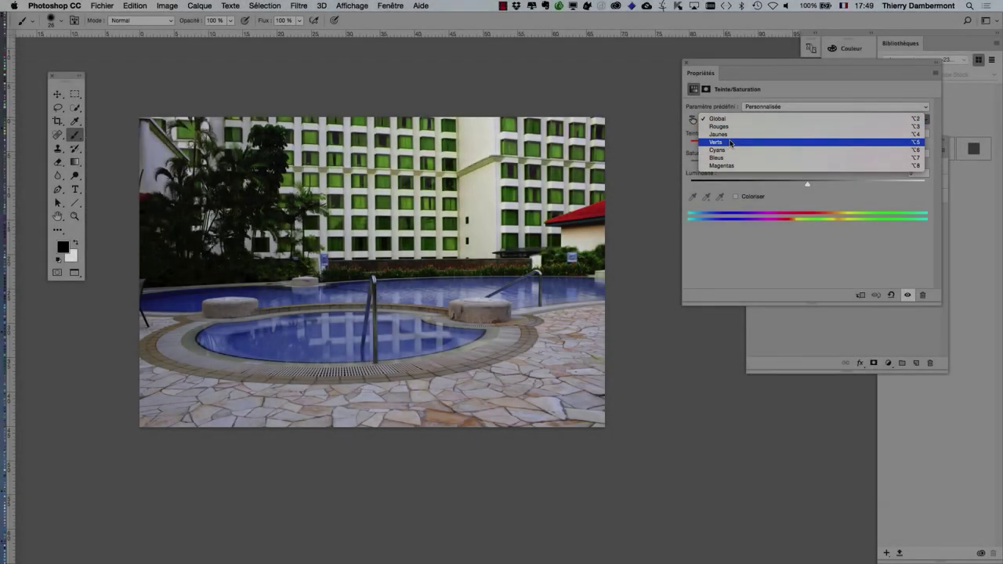
left_click(728, 127)
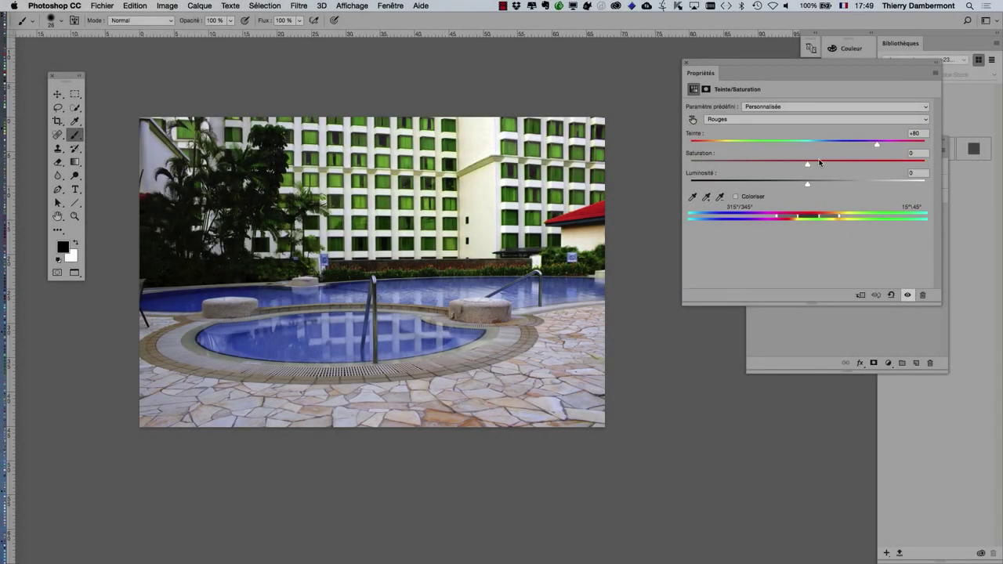
left_click_drag(854, 143, 754, 144)
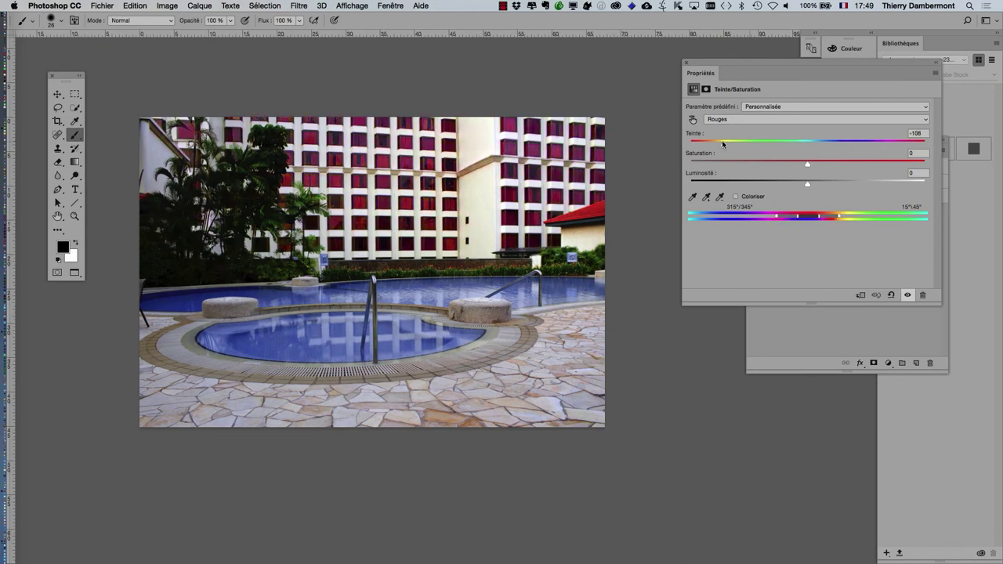
left_click(684, 62)
Lighten the pool's Cyans range in Teinte/Saturation 1
double_click(784, 255)
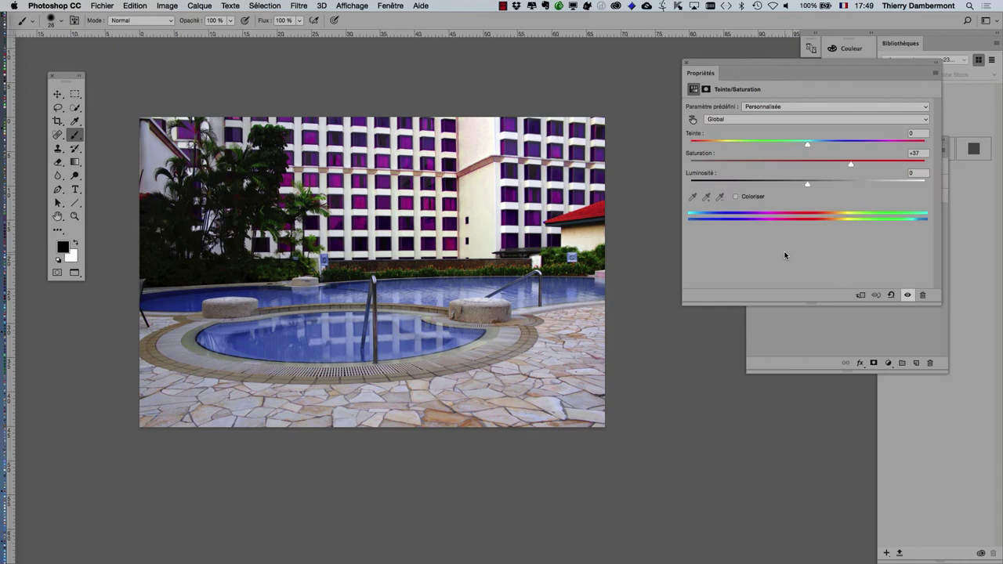
left_click(754, 119)
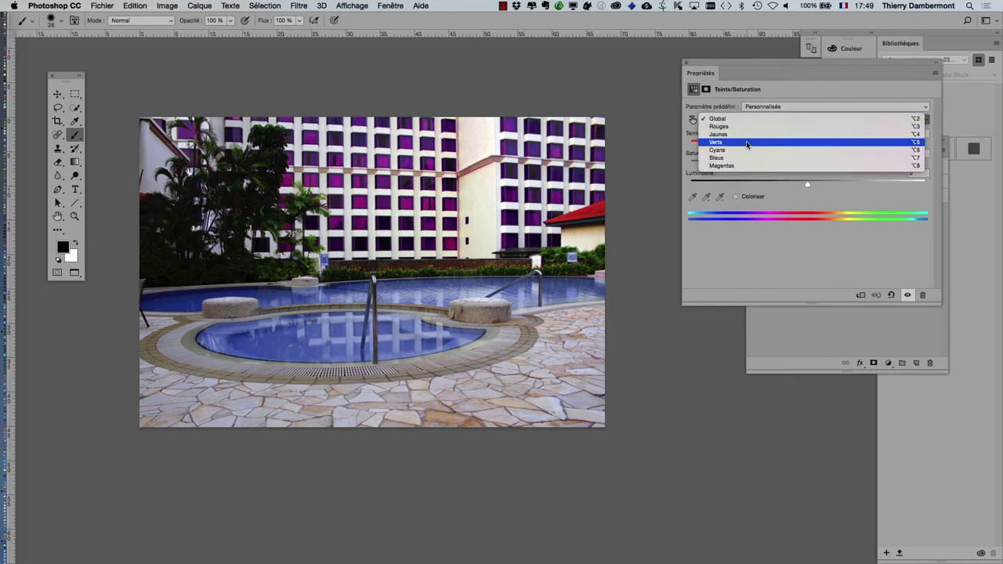
left_click(747, 150)
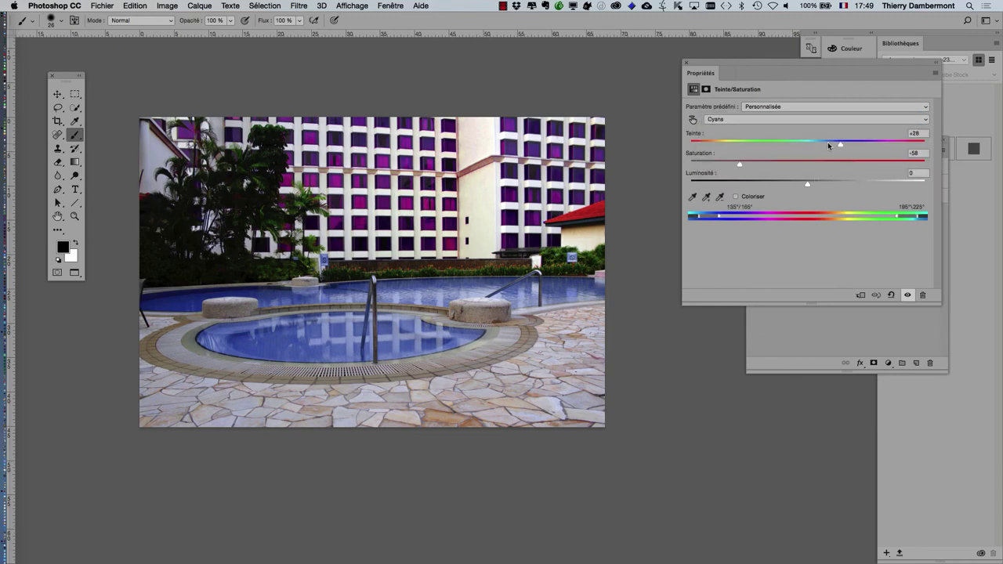
mouse_move(828, 145)
left_mouse_down()
mouse_move(765, 146)
mouse_move(850, 146)
mouse_move(820, 145)
left_mouse_up()
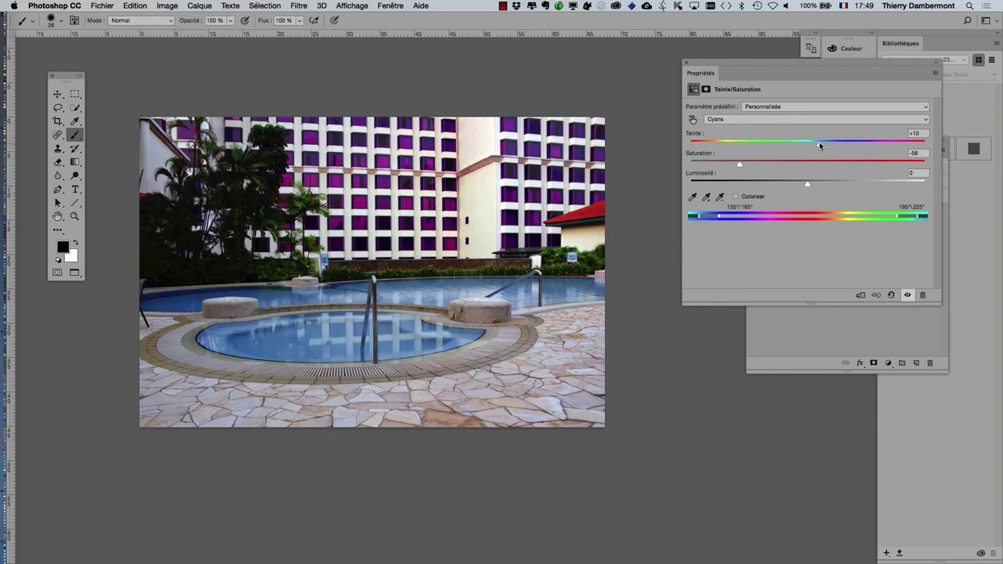
left_click(687, 64)
Set Teinte/Saturation 2 Reds to hue +70 and saturation −51, then select Arrière-plan
left_click(788, 221)
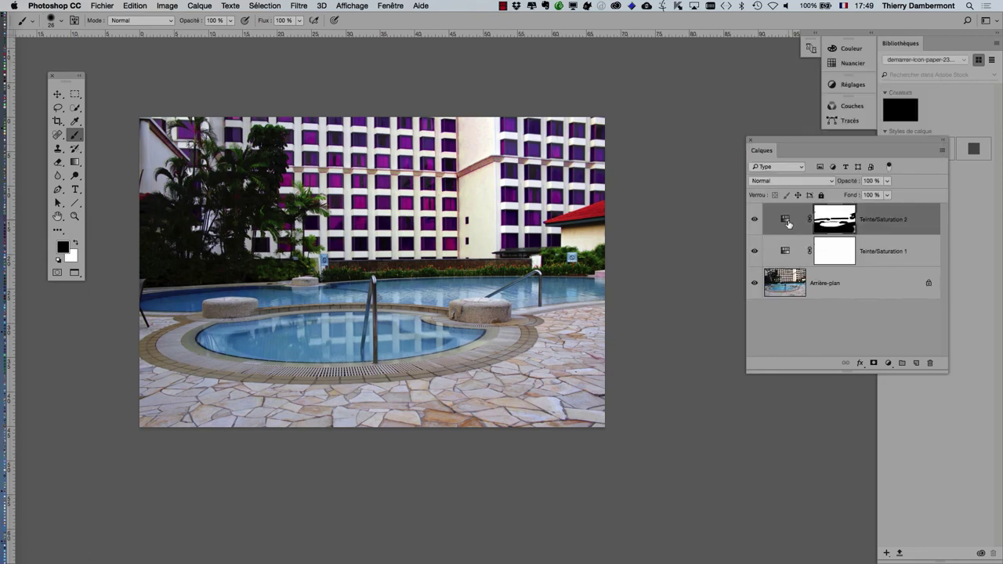
double_click(785, 221)
left_click(767, 119)
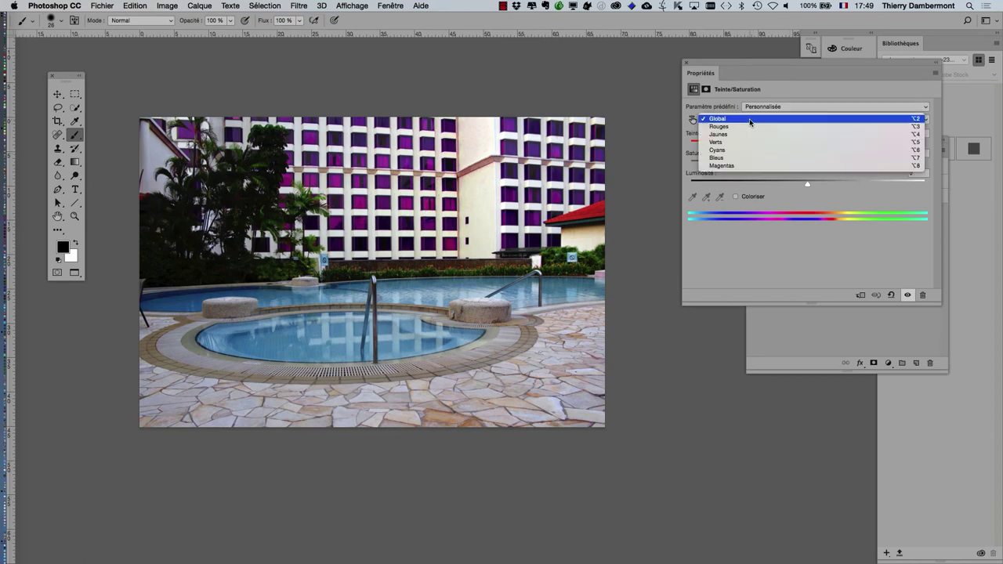
left_click(756, 127)
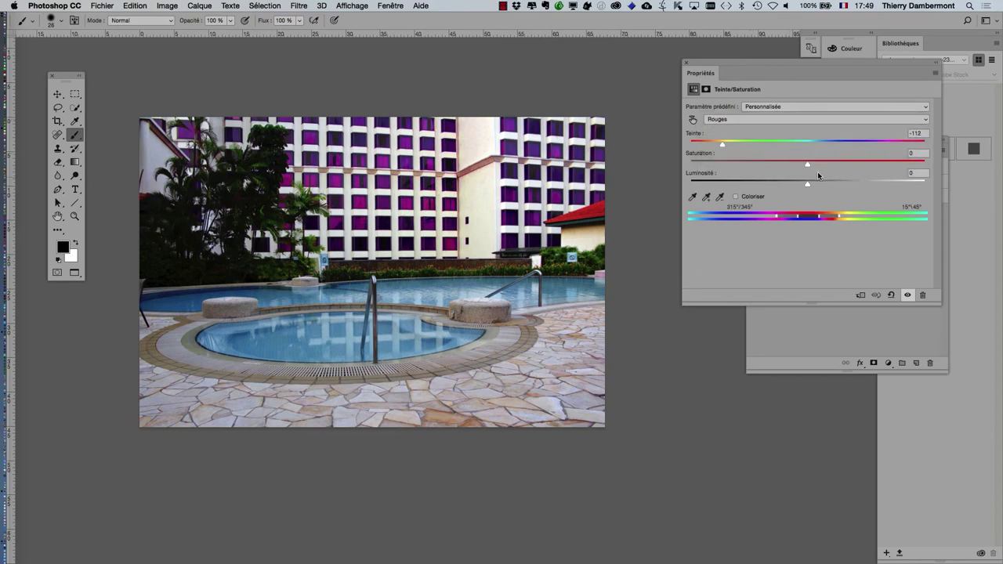
mouse_move(770, 165)
left_mouse_down()
mouse_move(747, 164)
mouse_move(799, 144)
mouse_move(872, 144)
left_mouse_up()
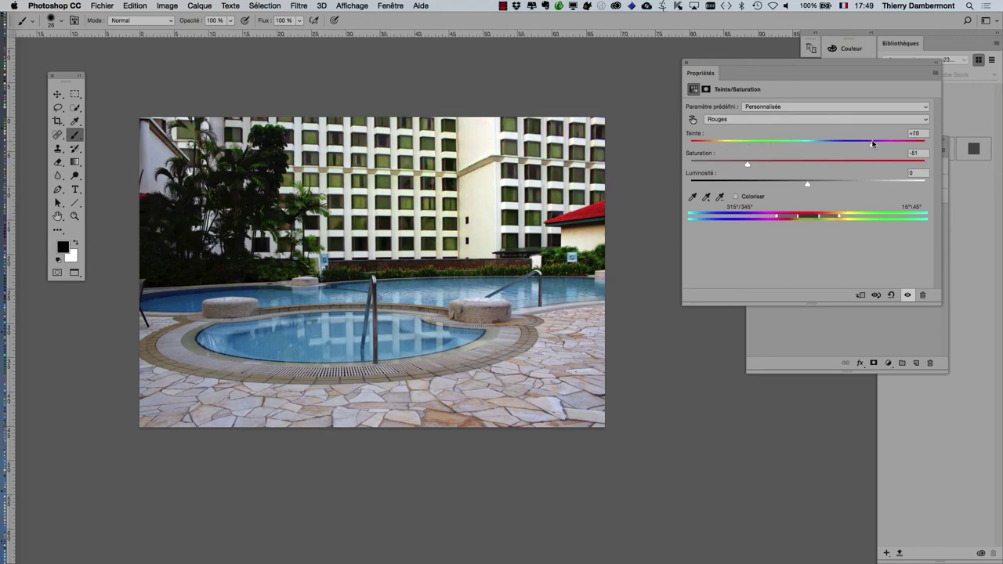
left_click(686, 62)
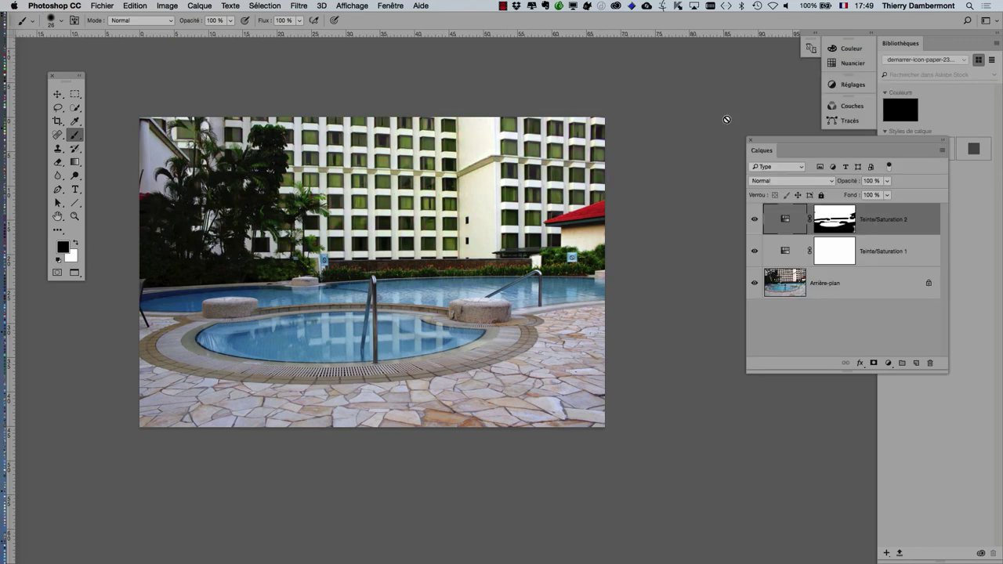
left_click(779, 241)
left_click(824, 286)
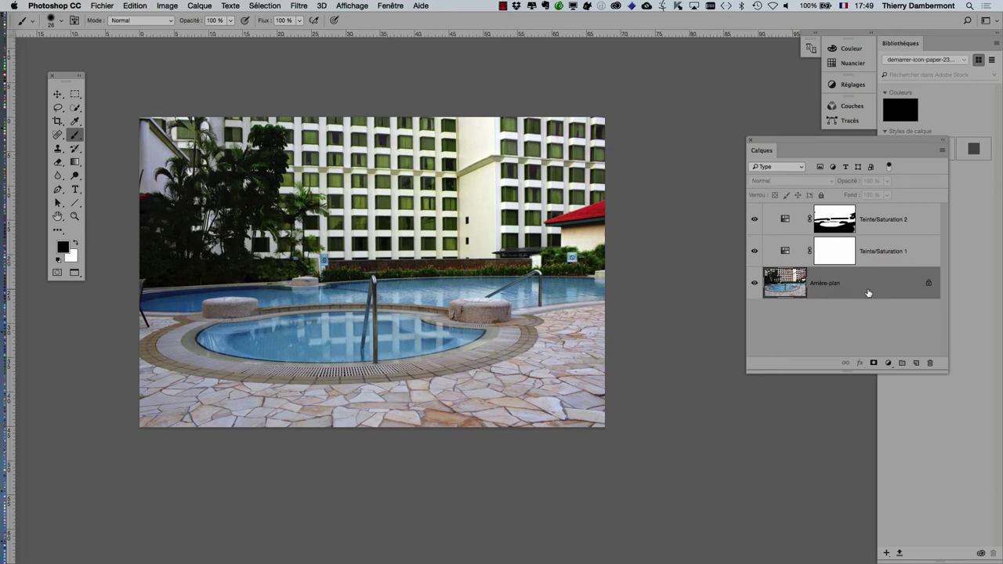
Return to standard screen mode and float the pool photo as its own window
key("f")
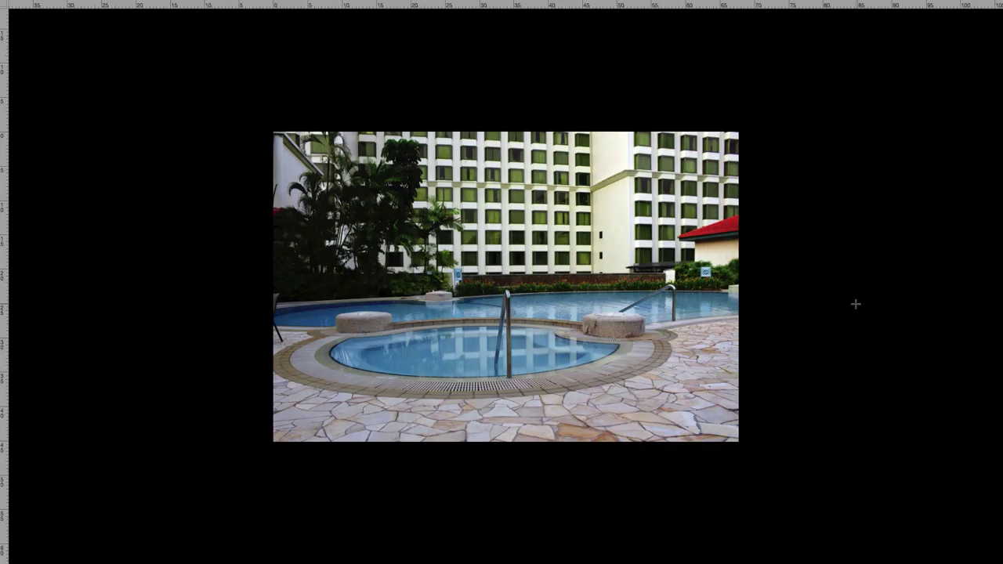
key("f")
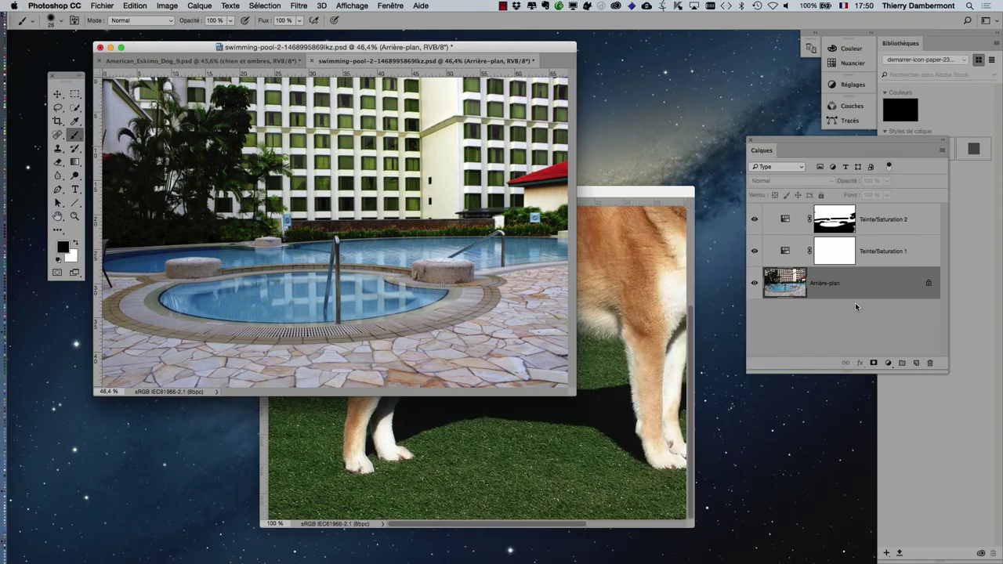
left_click(598, 193)
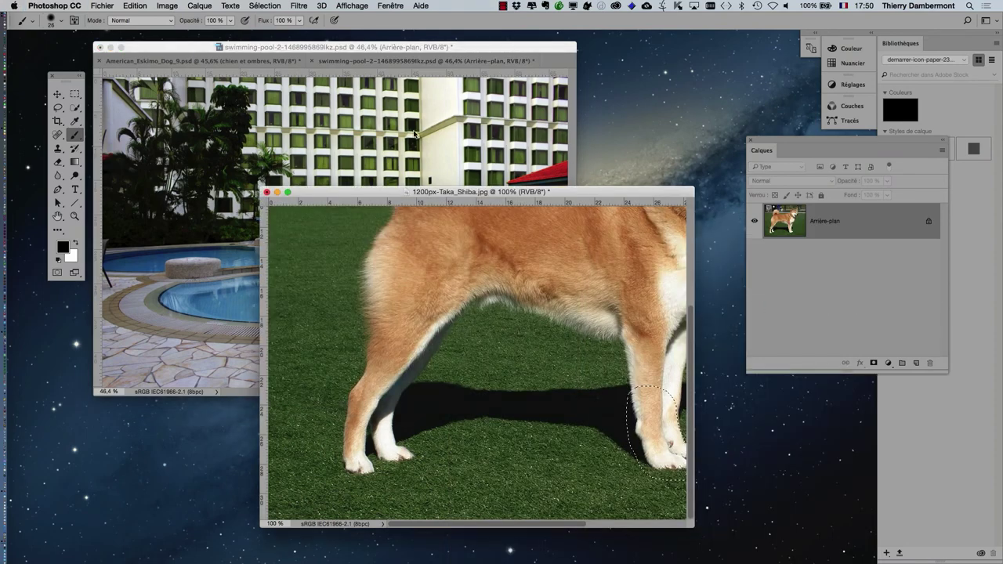
left_click_drag(598, 192, 362, 49)
left_click(356, 62)
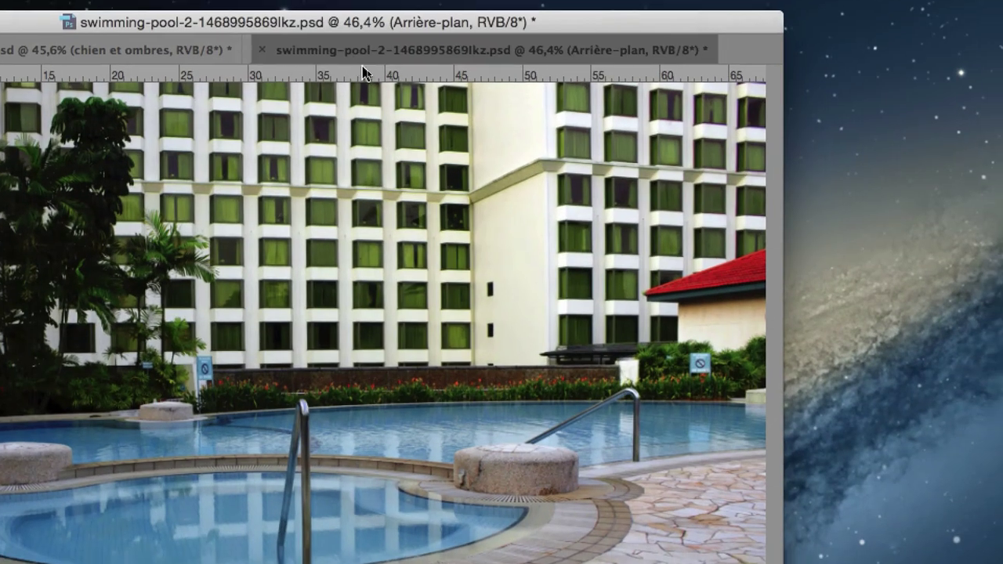
left_click_drag(356, 65, 454, 112)
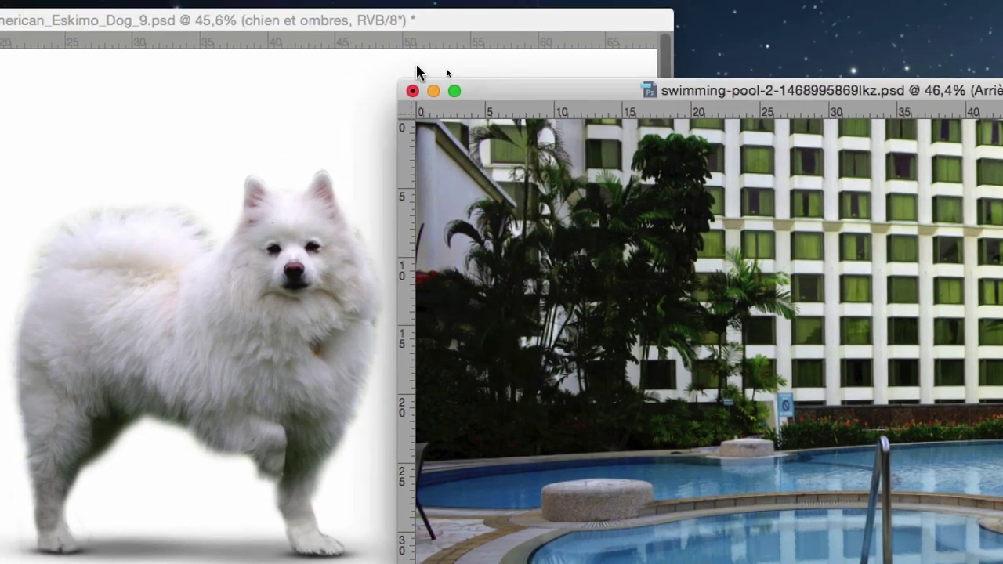
Arrange the white dog and pool photo windows so both are visible on screen
left_click(401, 54)
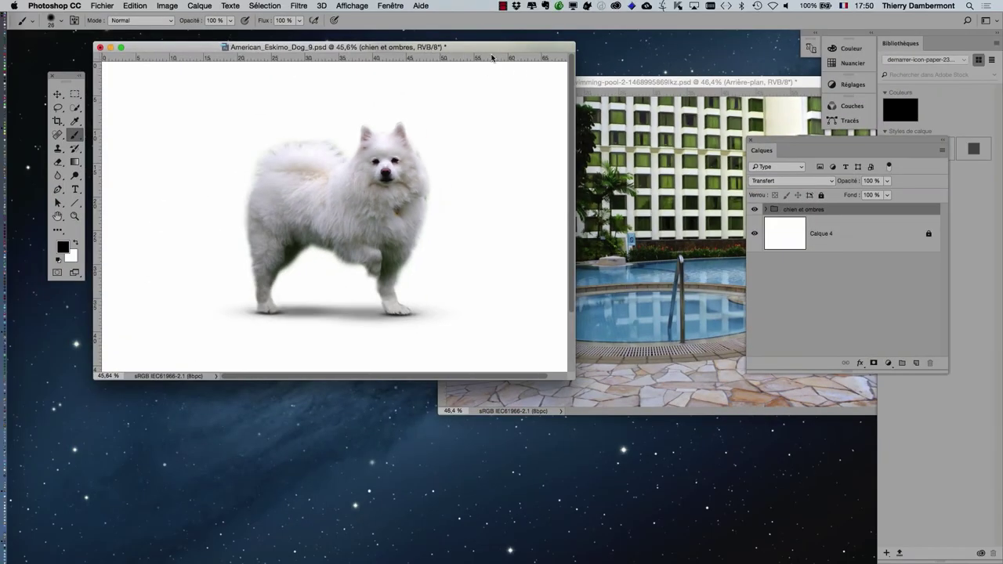
left_click_drag(491, 52, 481, 170)
left_click(546, 84)
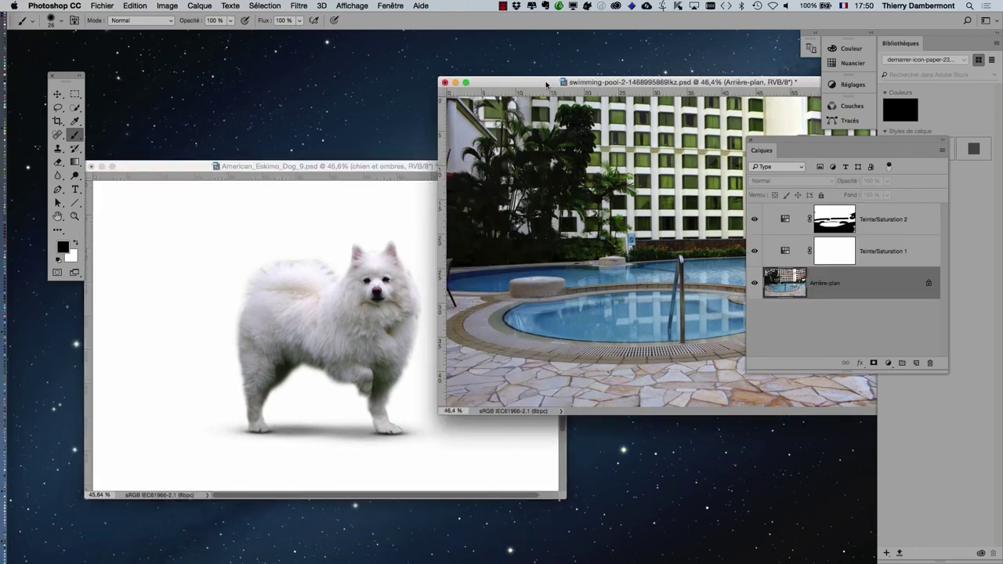
left_click(405, 167)
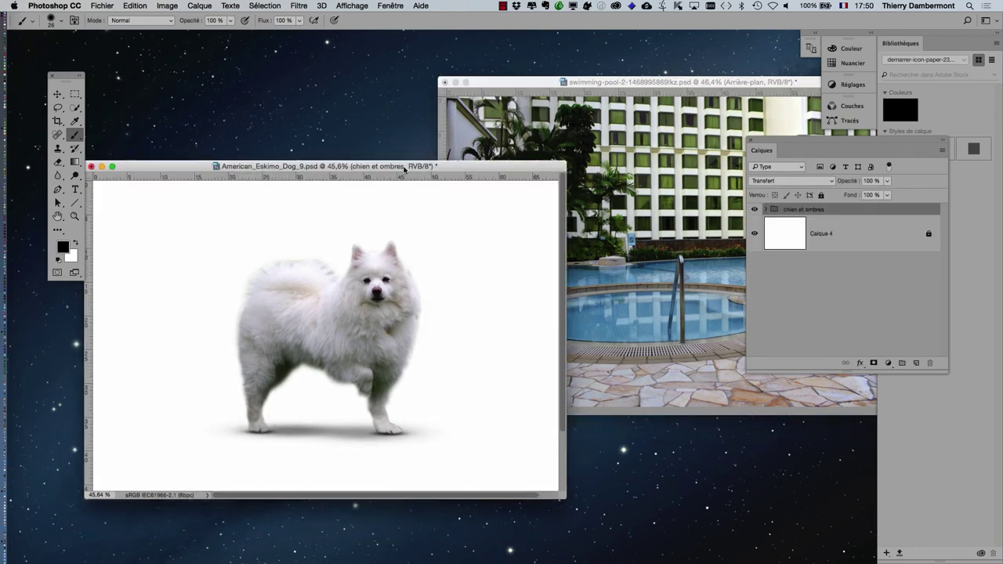
left_click(503, 94)
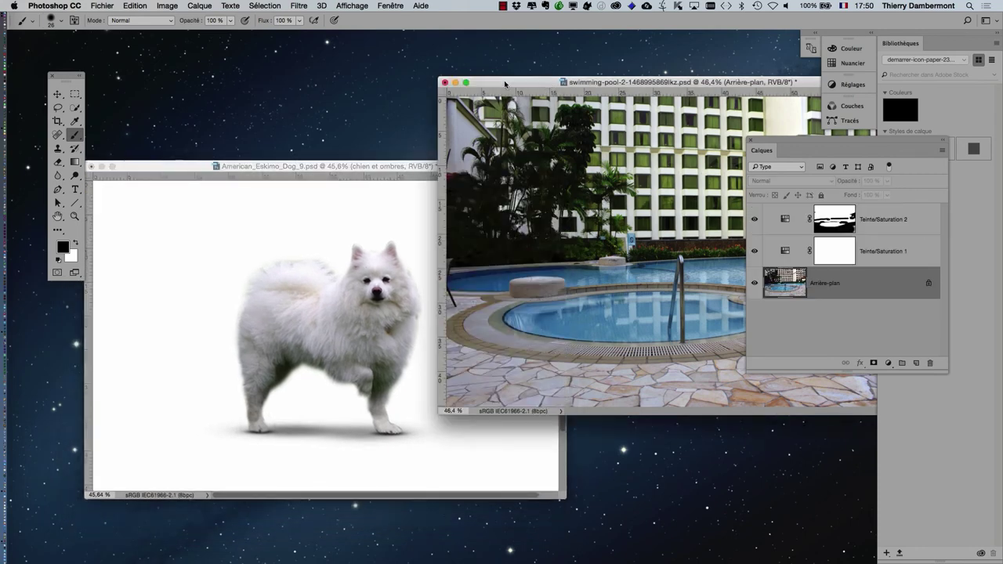
left_click(338, 171)
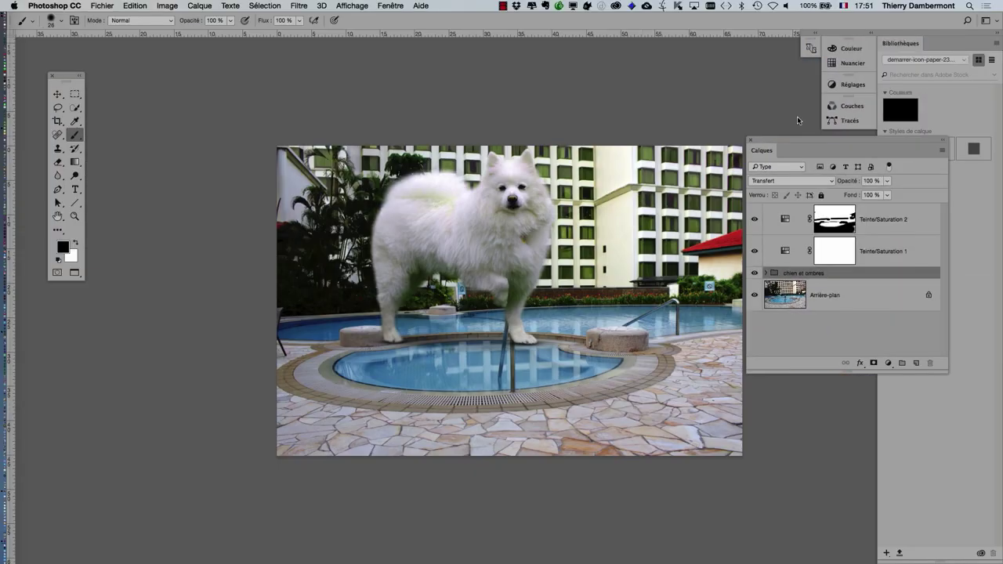
Drag a horizontal guide from the top ruler to about 22.06 cm across the photo
left_click_drag(775, 138, 844, 167)
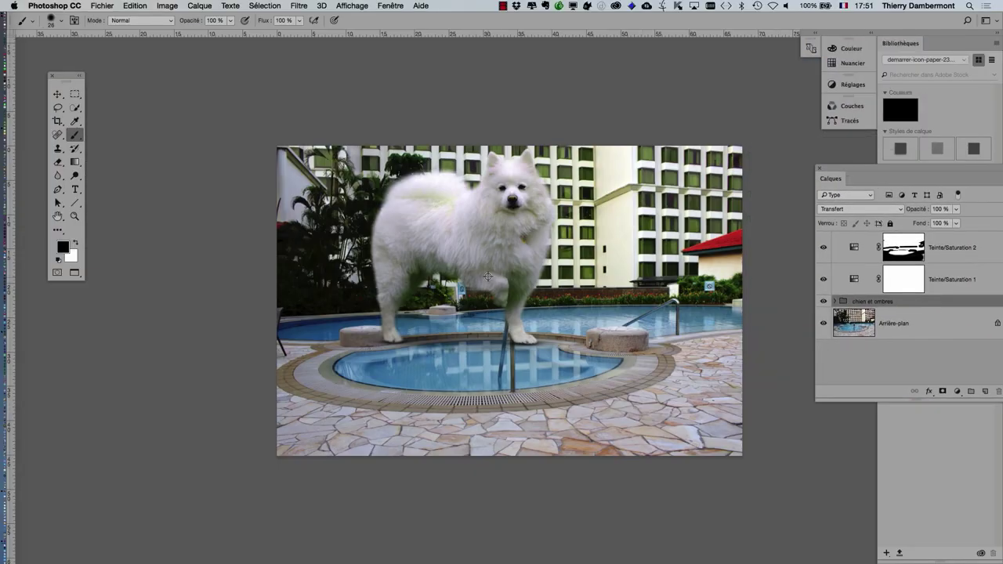
scroll(488, 276, "up", 3)
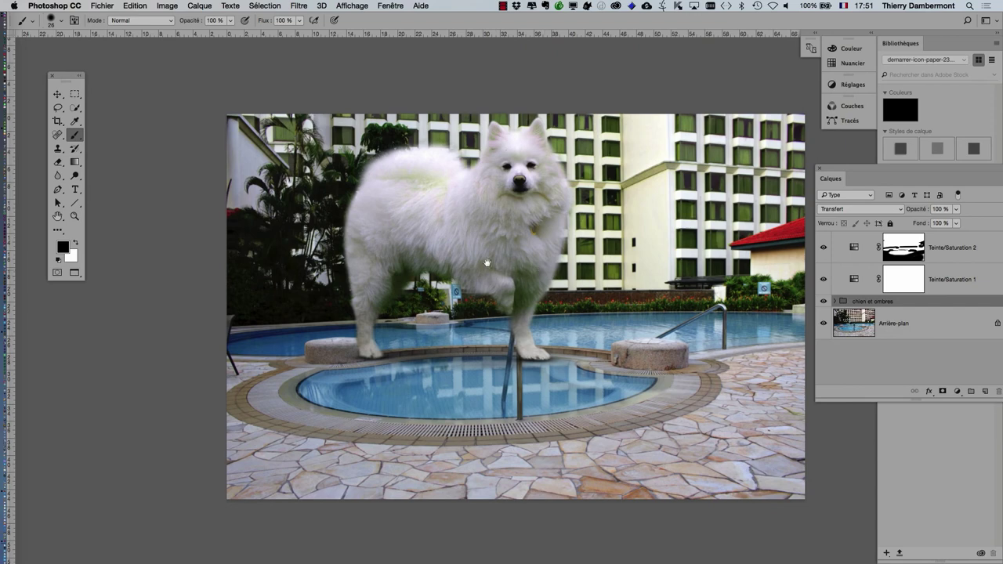
scroll(486, 263, "right", 3)
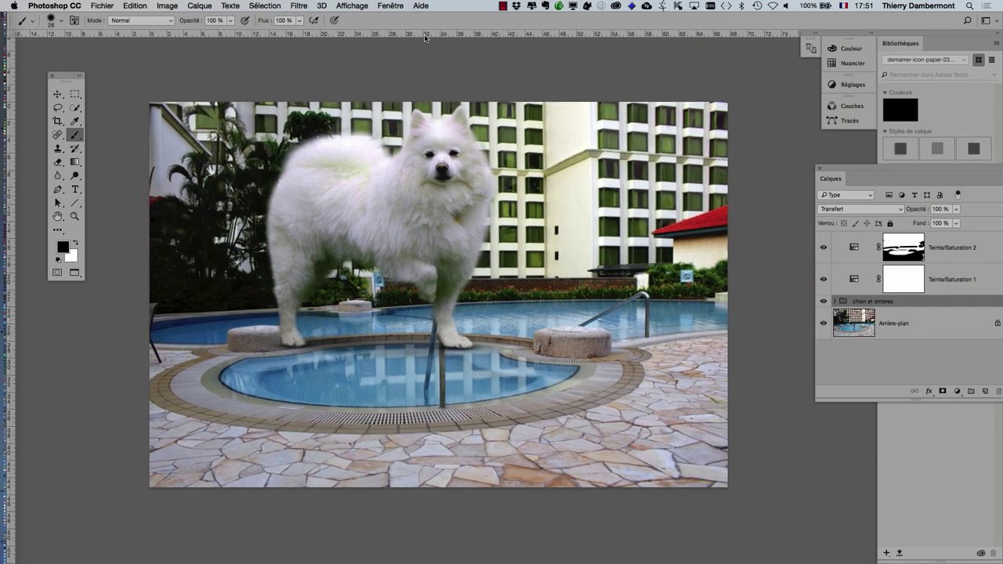
left_click_drag(425, 37, 466, 290)
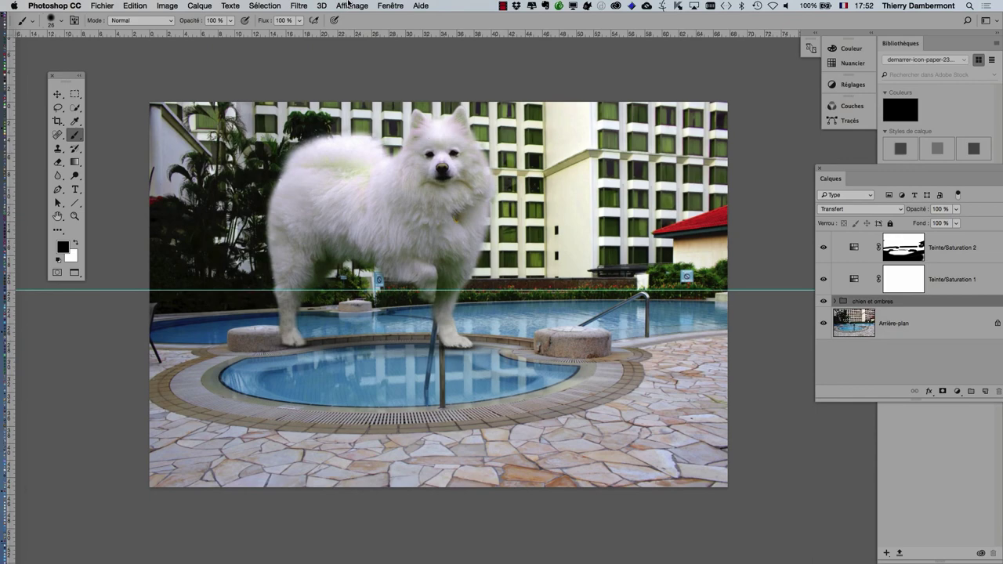
Show the rulers and, with the Move tool, align the guide with the hedge top
left_click(348, 4)
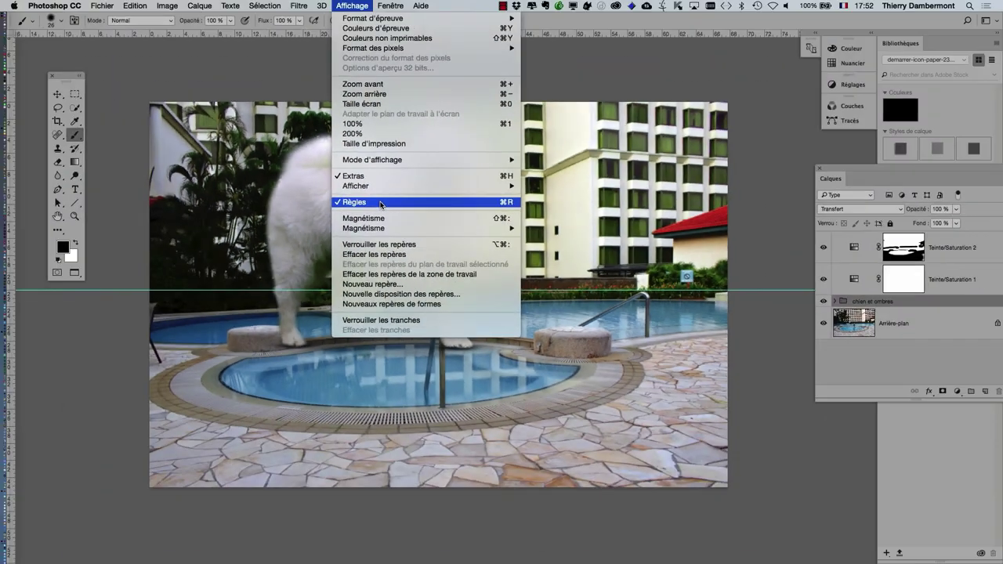
left_click(376, 202)
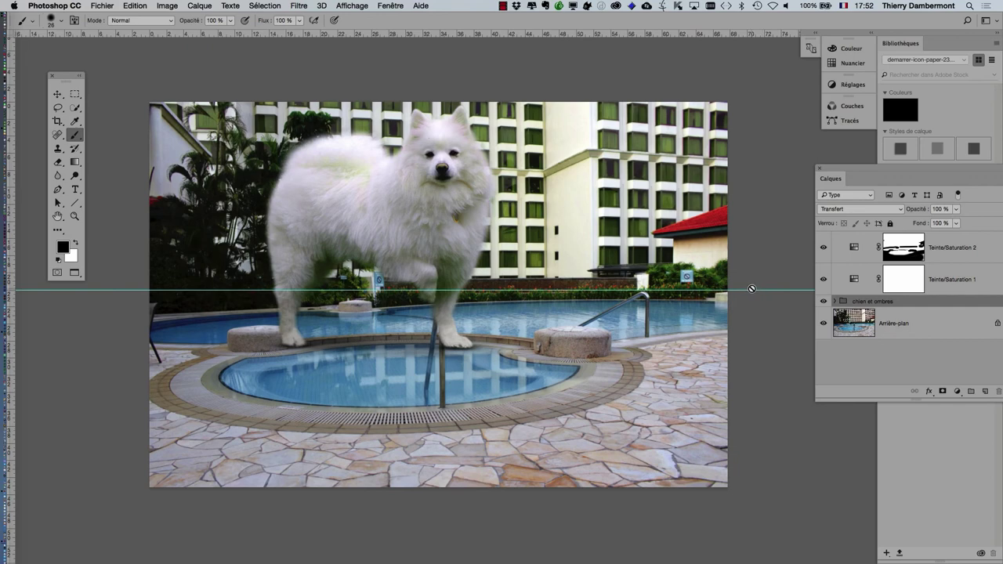
left_click(62, 98)
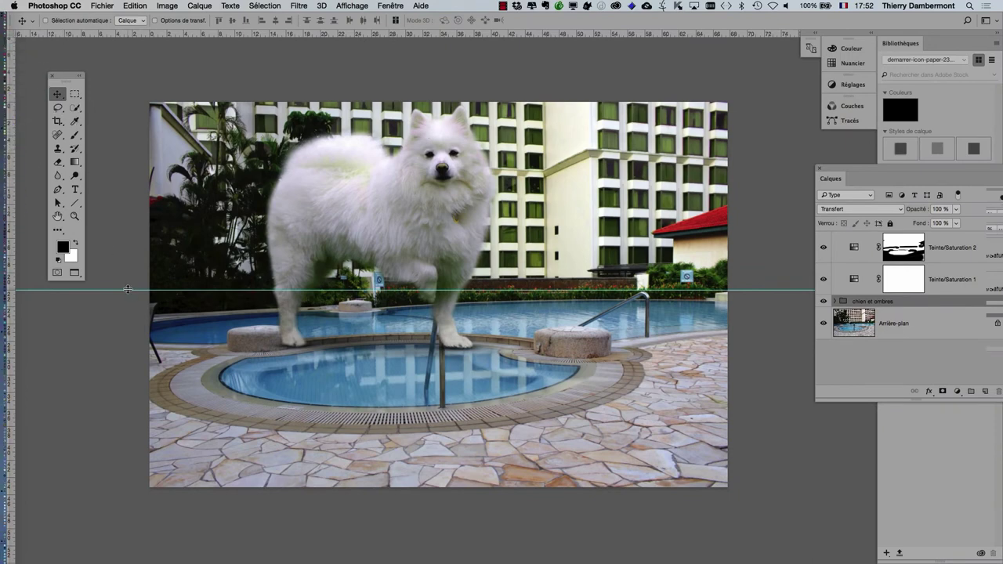
mouse_move(128, 289)
left_mouse_down()
mouse_move(133, 224)
mouse_move(133, 284)
left_mouse_up()
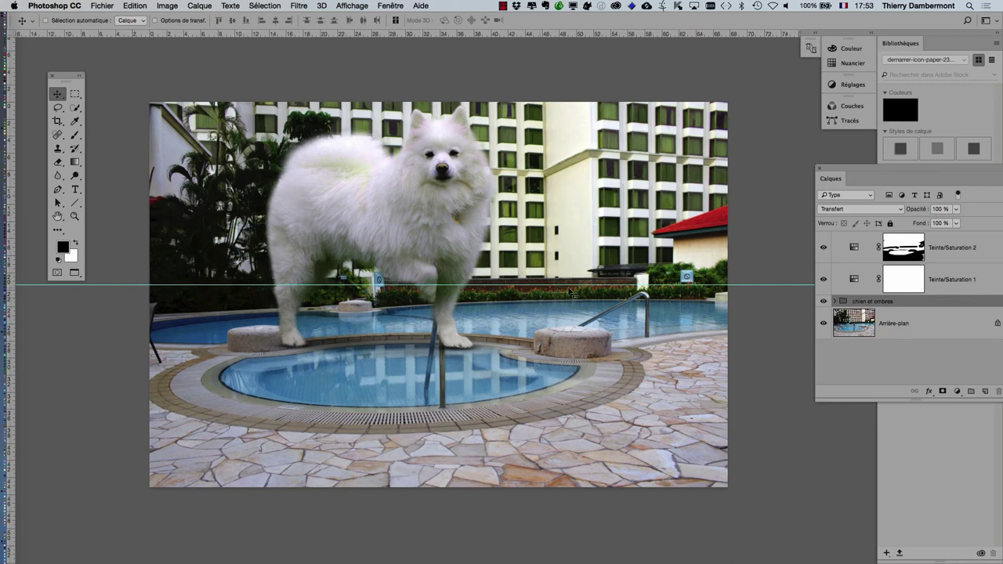
mouse_move(121, 284)
left_mouse_down()
mouse_move(120, 314)
mouse_move(141, 347)
left_mouse_up()
mouse_move(125, 287)
left_mouse_down()
mouse_move(125, 299)
mouse_move(125, 290)
left_mouse_up()
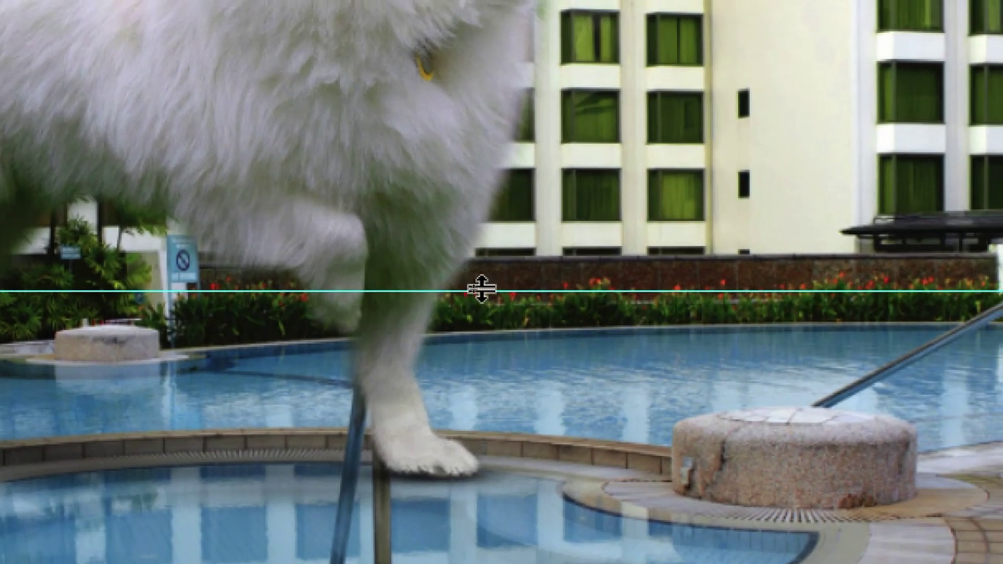
Nudge the guide, float the Calques panel over the photo, and try dragging the dog group away
left_click_drag(481, 288, 478, 280)
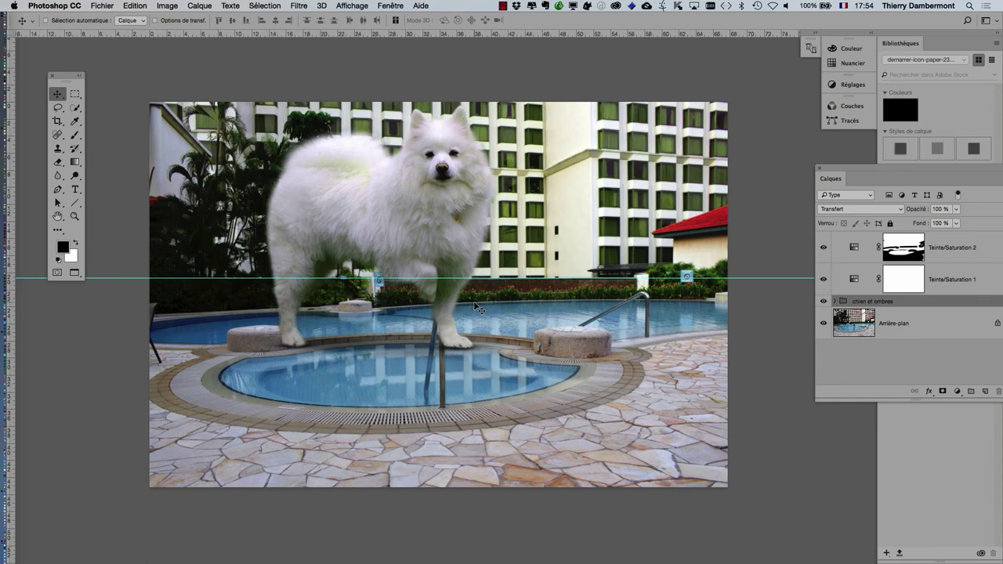
left_click_drag(835, 178, 644, 130)
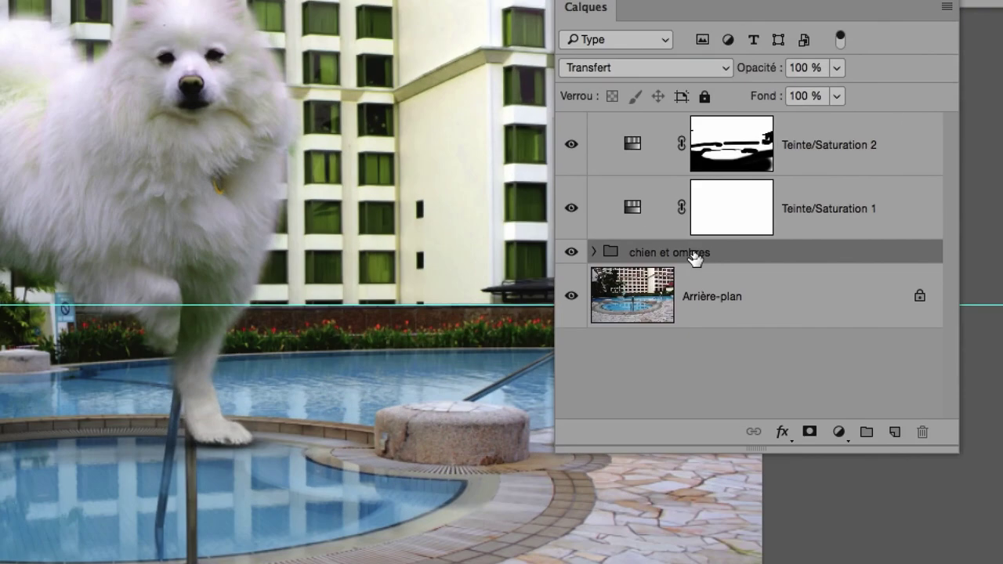
left_click_drag(694, 259, 773, 312)
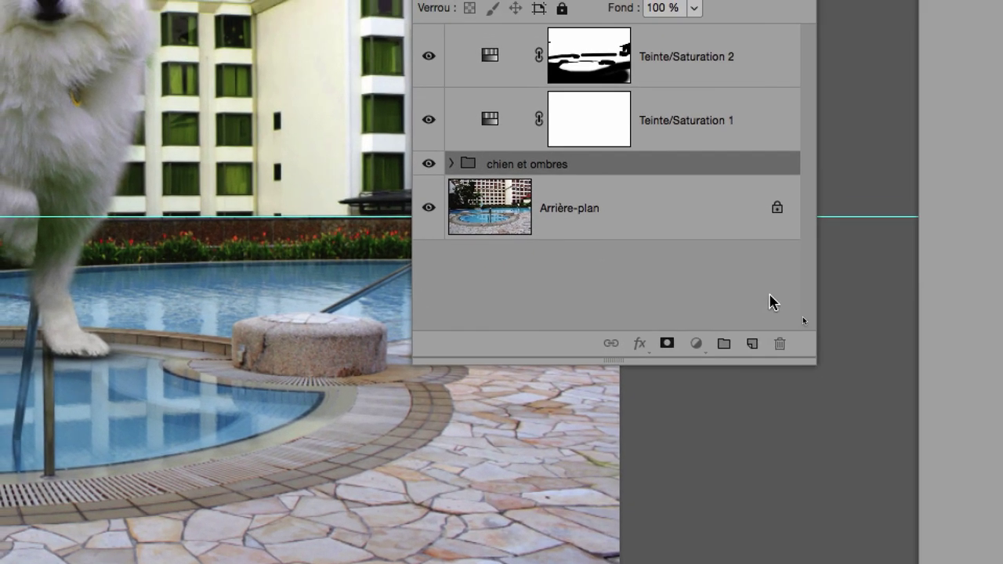
mouse_move(691, 163)
left_mouse_down()
mouse_move(780, 343)
mouse_move(791, 329)
left_mouse_up()
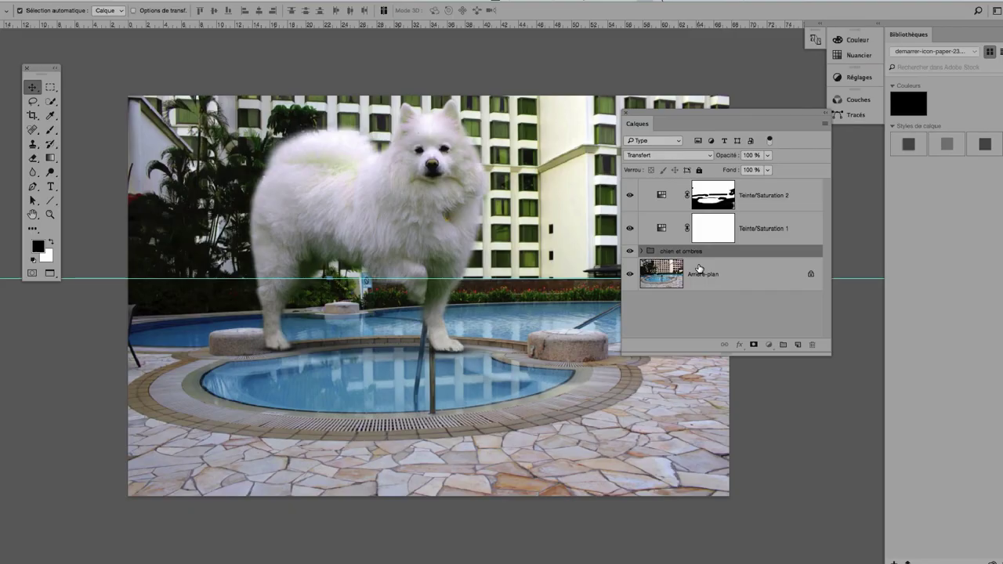
left_click(76, 95)
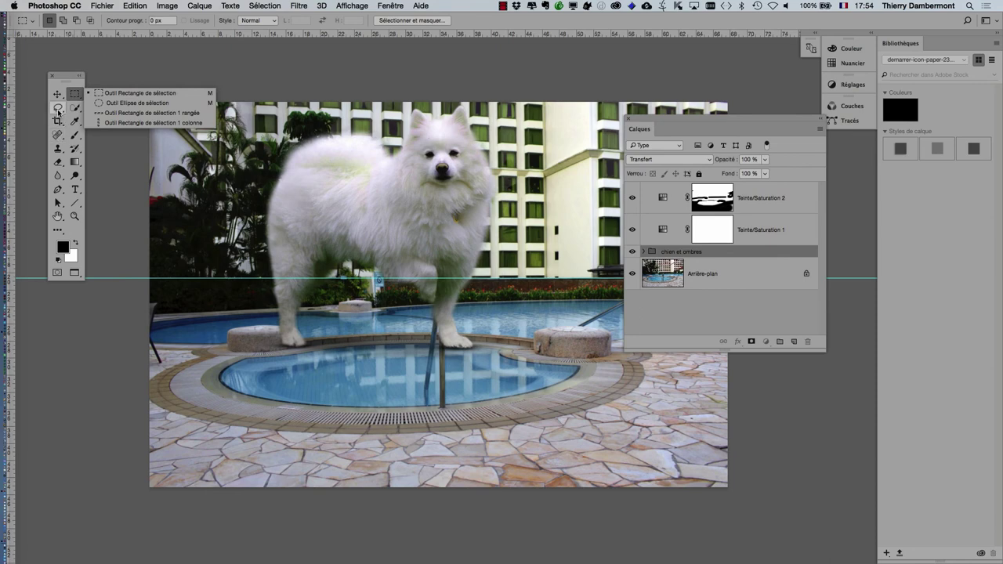
Switch to the Lasso tool and bring up the Fenêtre menu
left_click(58, 109)
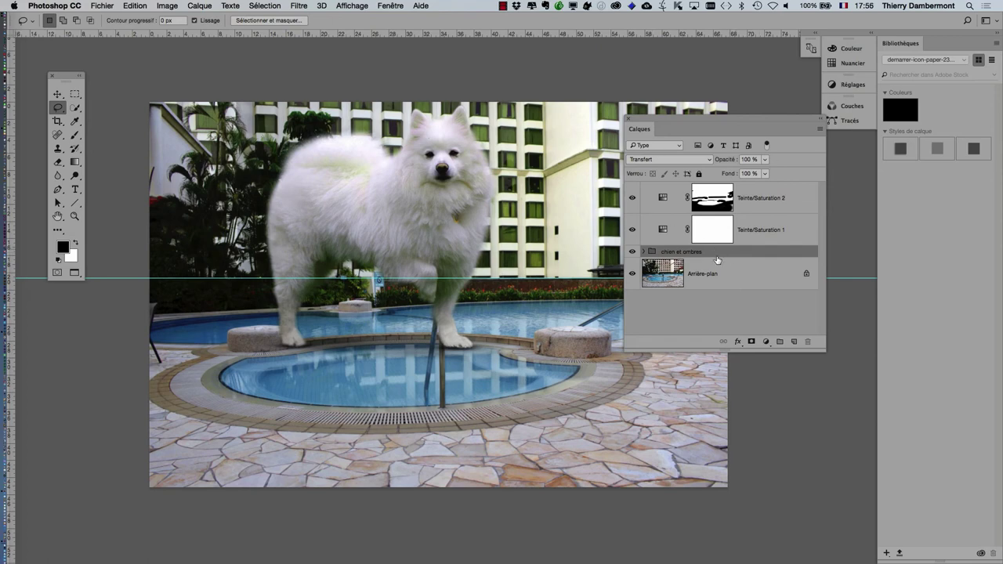
left_click(401, 4)
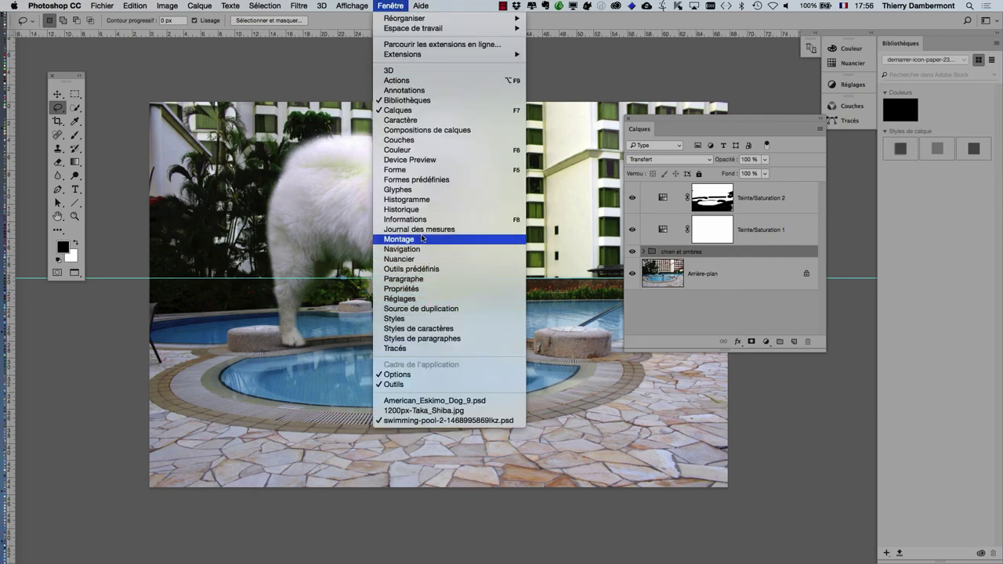
Show the Historique panel beside the layers and restore the last 'Déplacement du repère' state
left_click(420, 210)
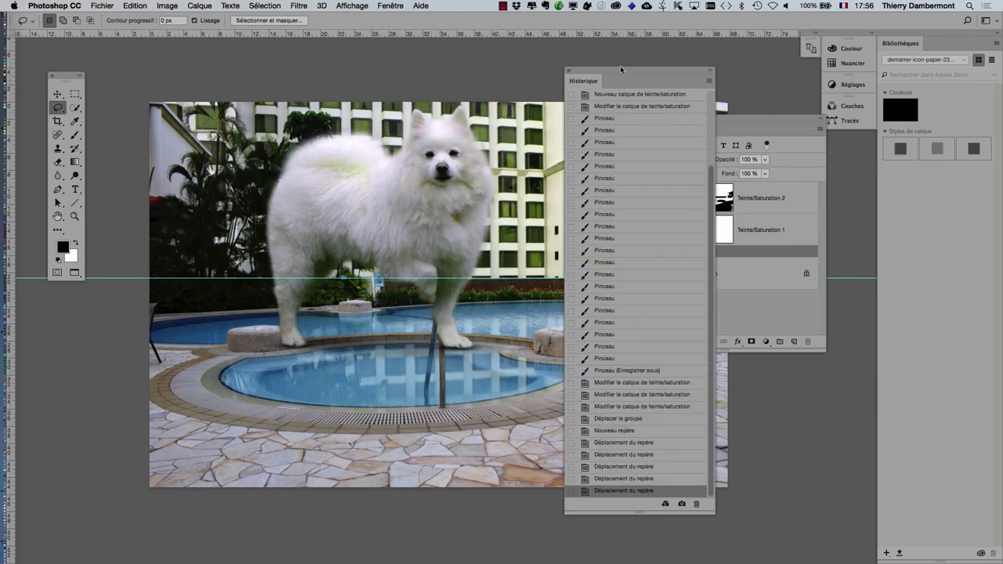
left_click_drag(619, 69, 427, 43)
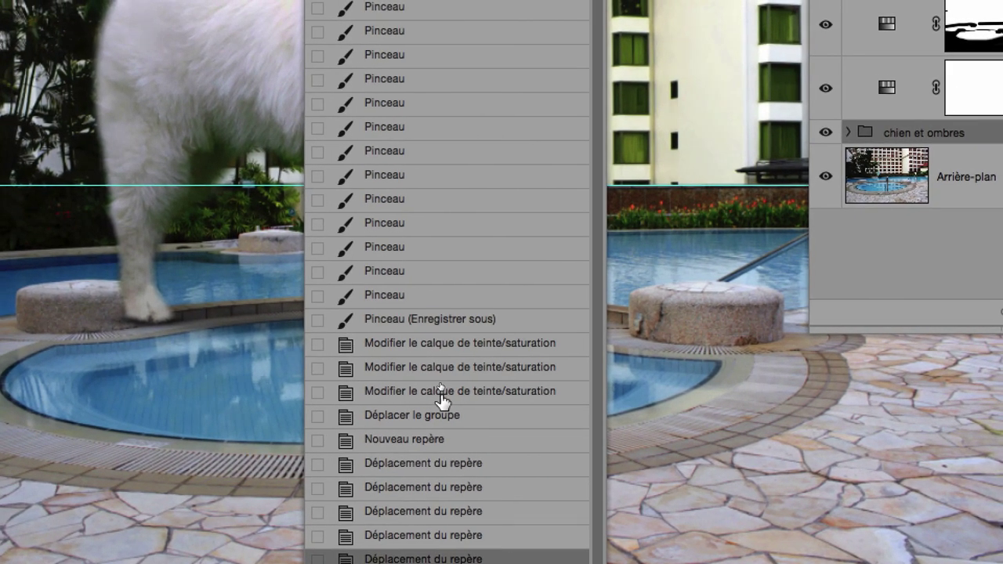
left_click(443, 400)
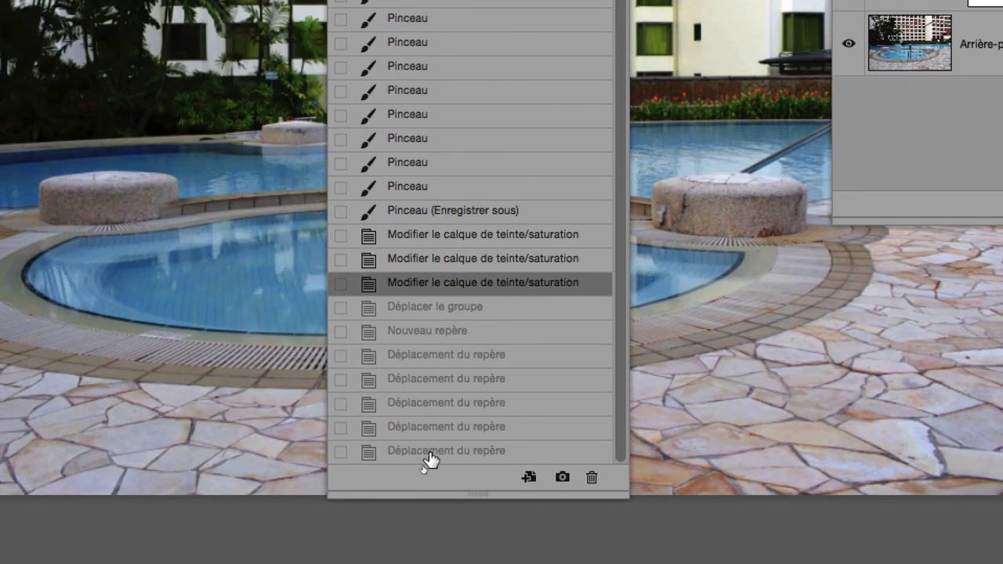
left_click(429, 453)
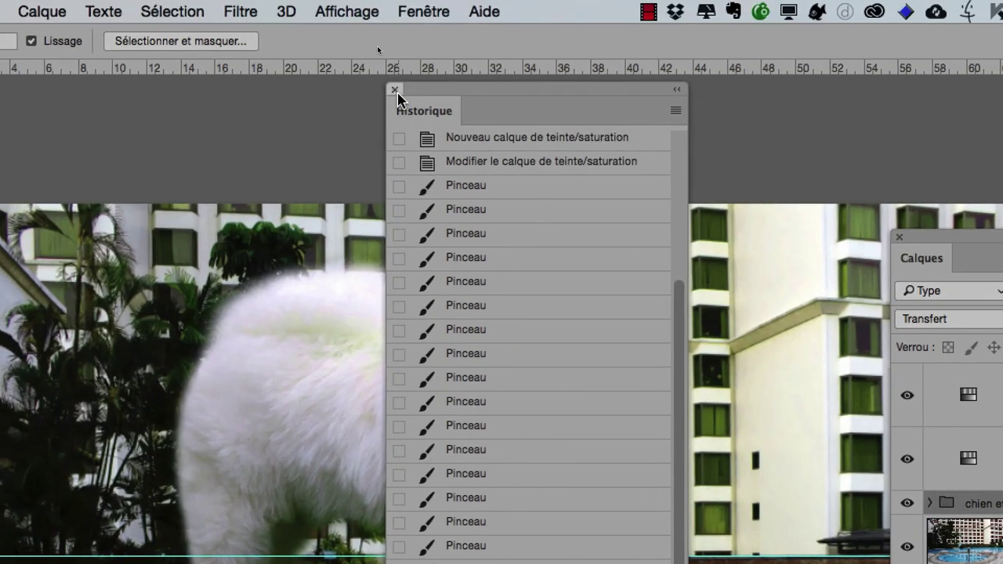
Close Historique and try moving the chien et ombres group, which triggers a lock warning
left_click(399, 89)
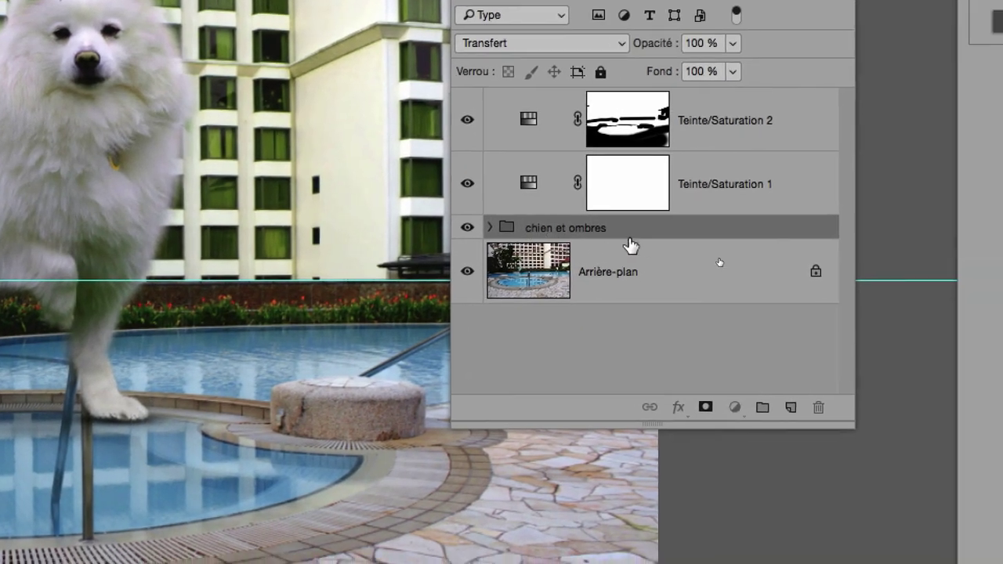
left_click_drag(600, 240, 877, 415)
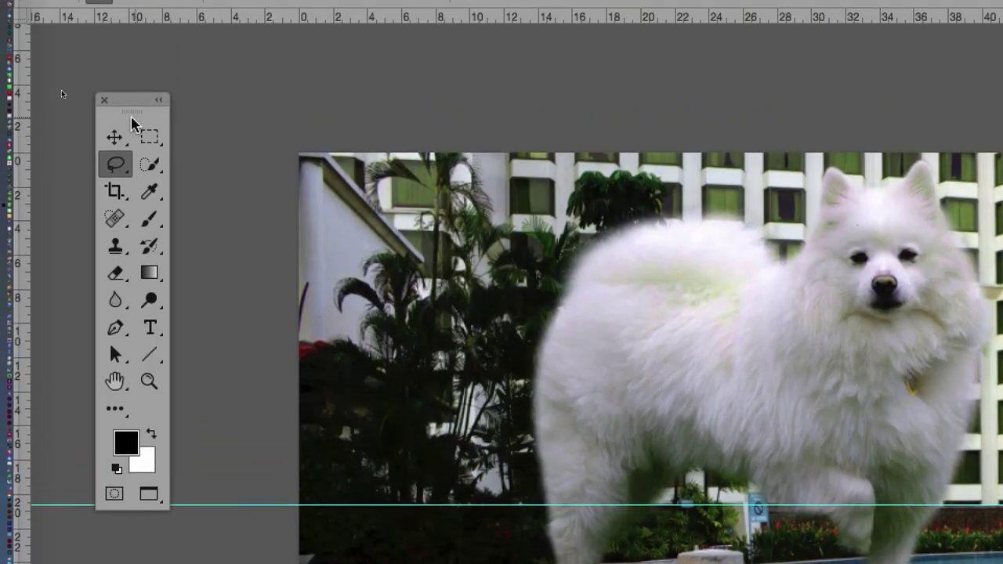
left_click(114, 137)
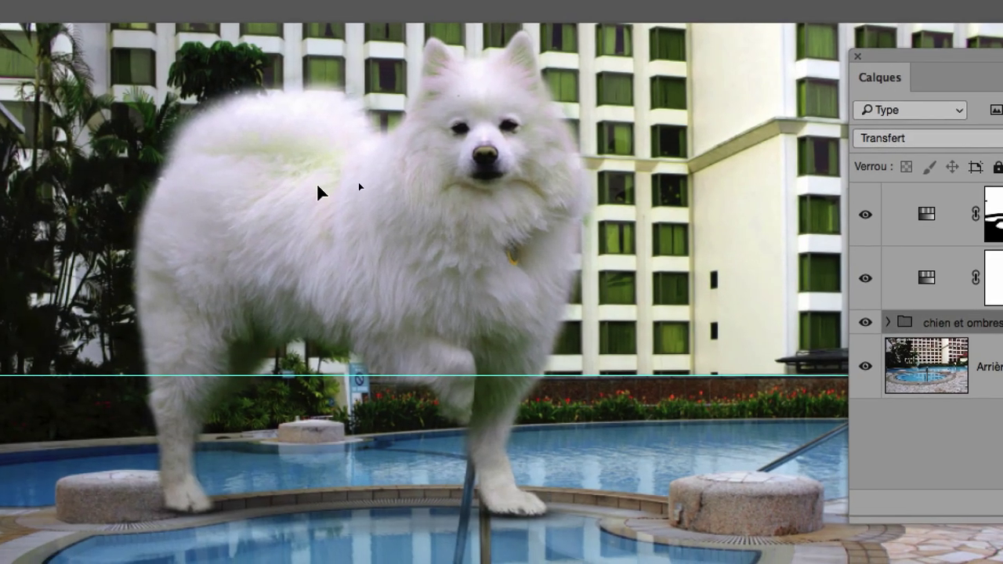
left_click(323, 192)
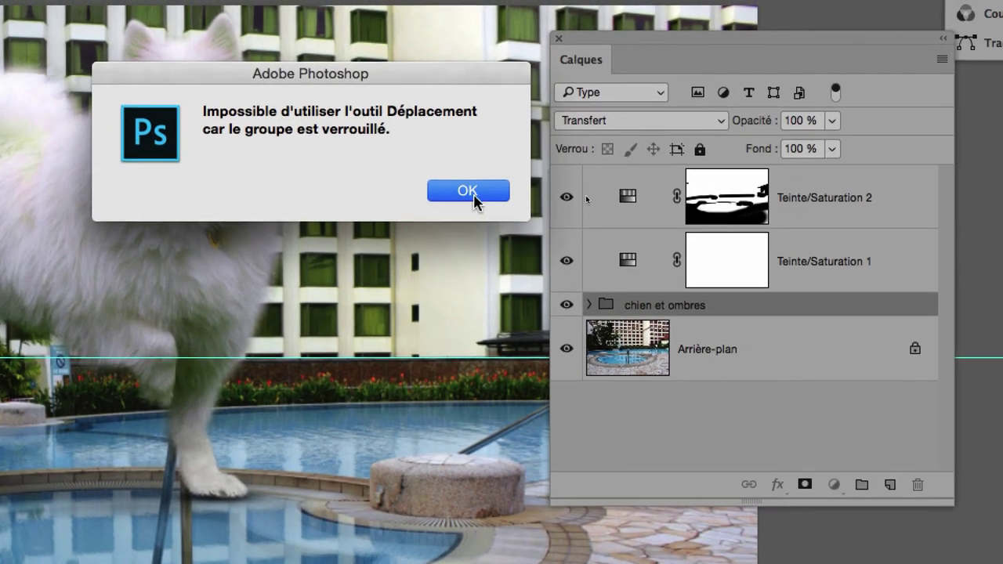
Dismiss the lock warning, expand chien et ombres and chien, and unlock the chien group
left_click(565, 204)
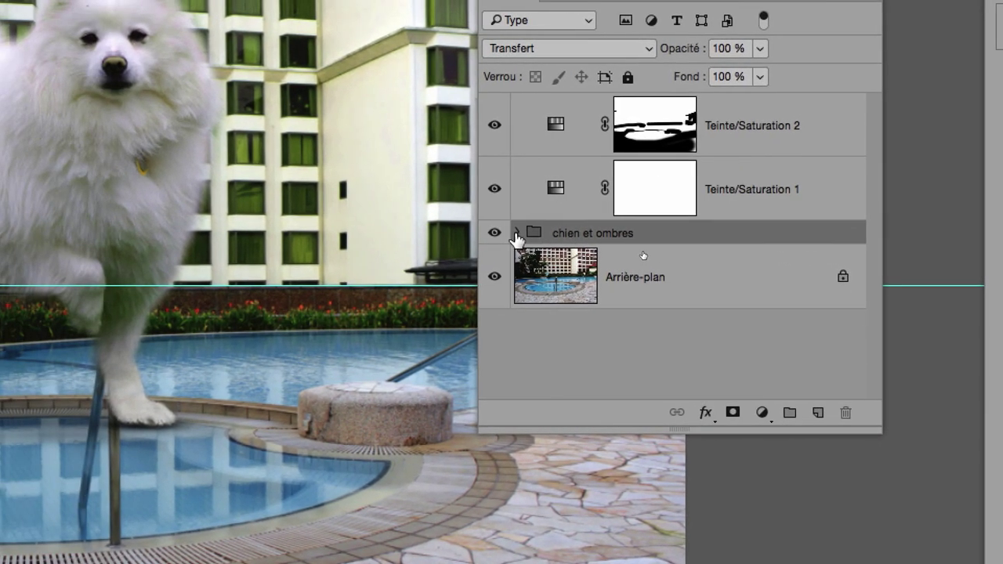
left_click(515, 233)
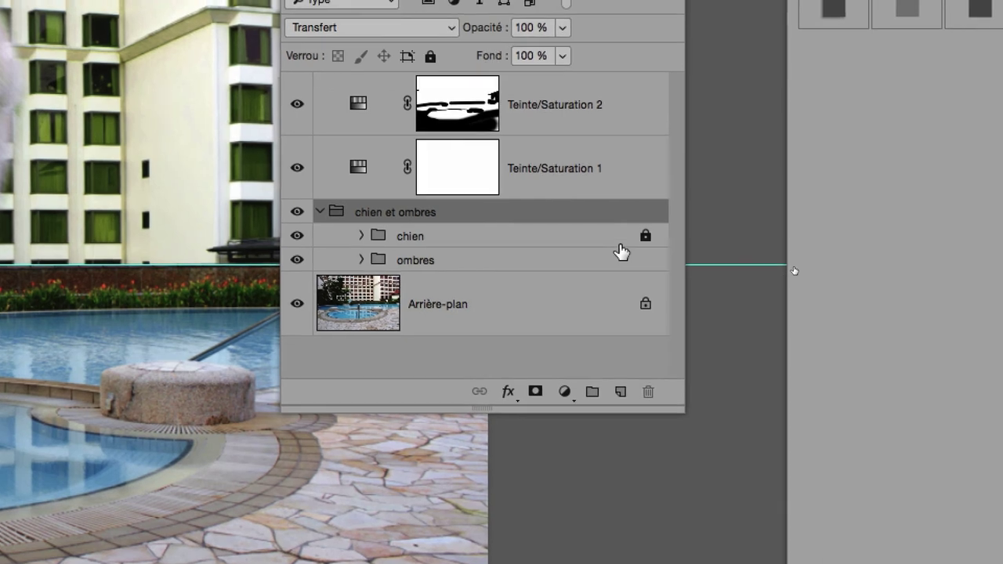
left_click(619, 248)
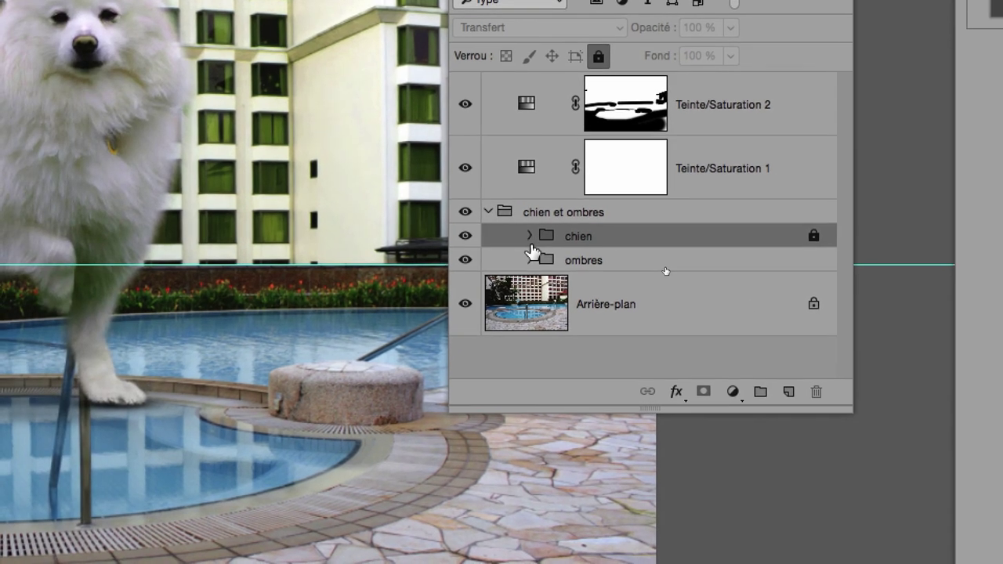
left_click(408, 240)
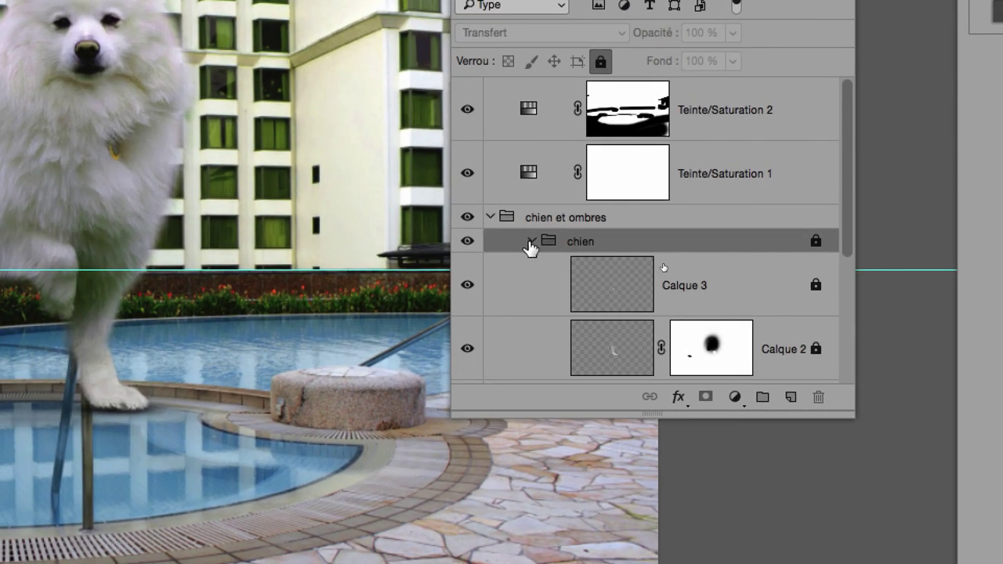
left_click(530, 242)
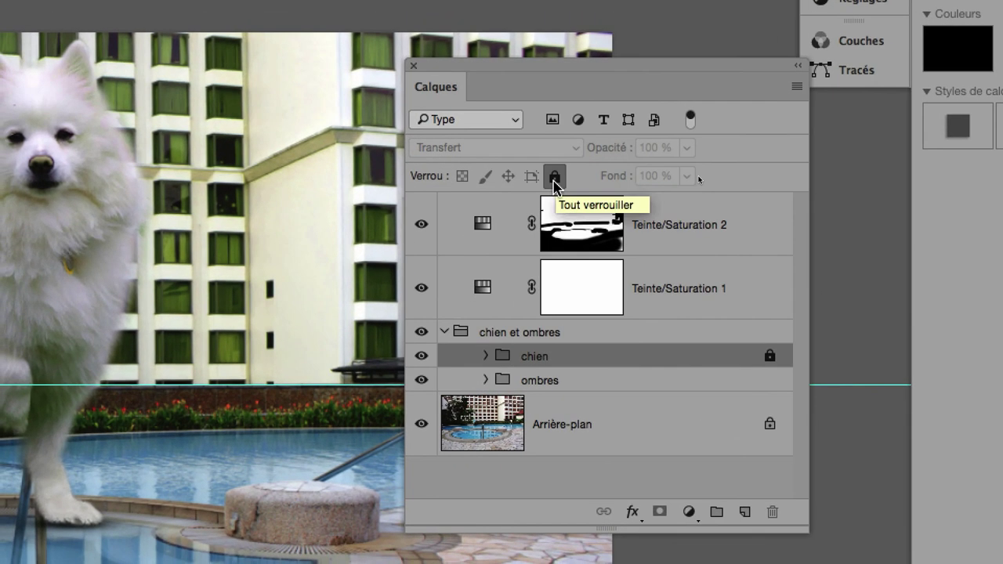
left_click(551, 175)
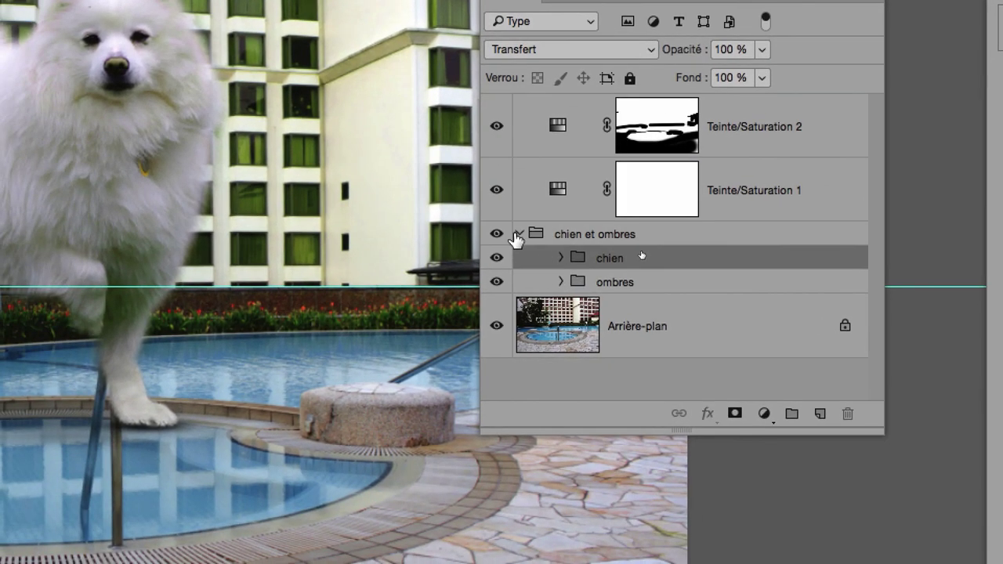
Expand the chien group again, select Calque 3 and unlock it with the other dog layers
left_click(521, 237)
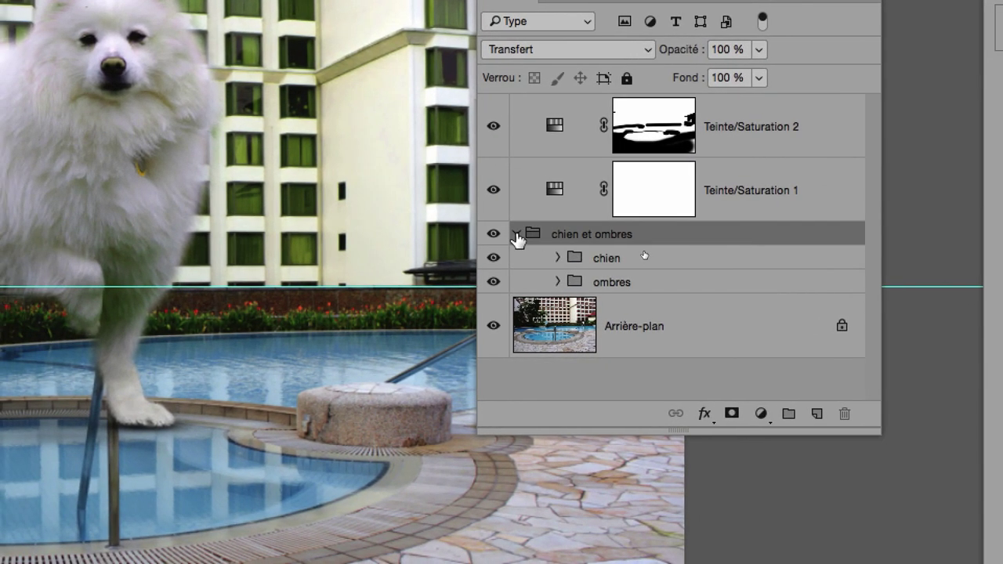
left_click(505, 236)
mouse_move(524, 238)
left_mouse_down()
mouse_move(630, 296)
mouse_move(590, 222)
left_mouse_up()
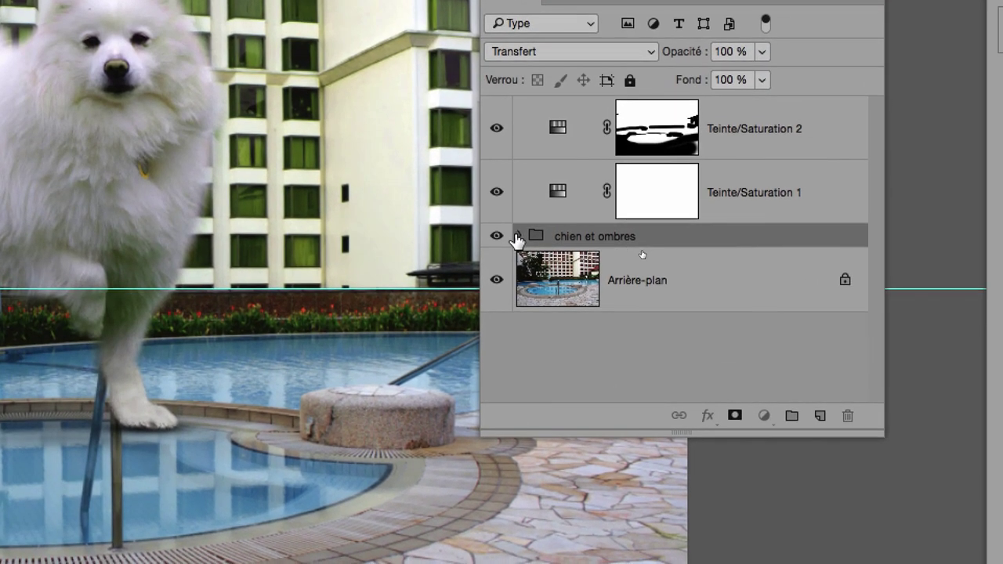
left_click(517, 237)
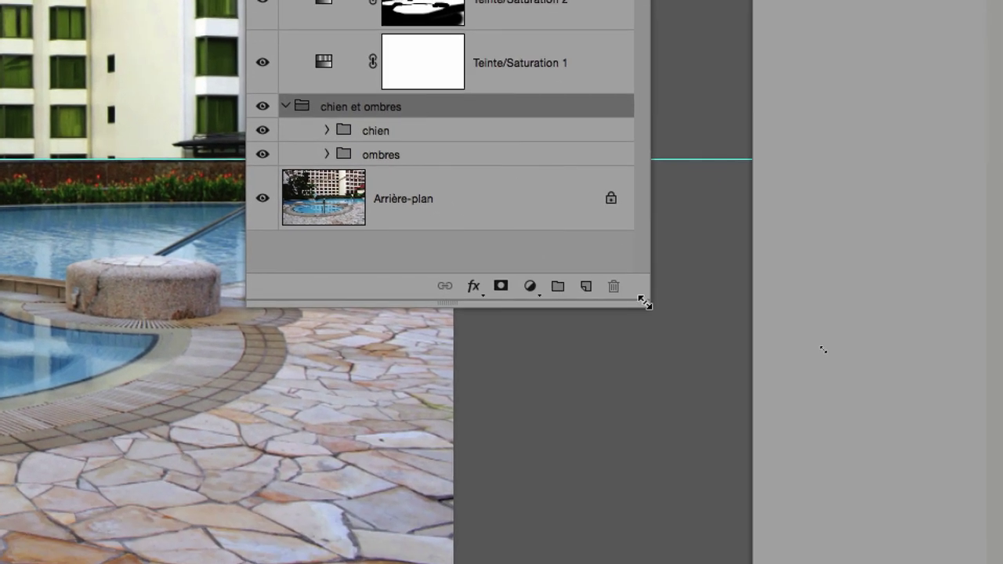
left_click_drag(645, 303, 665, 412)
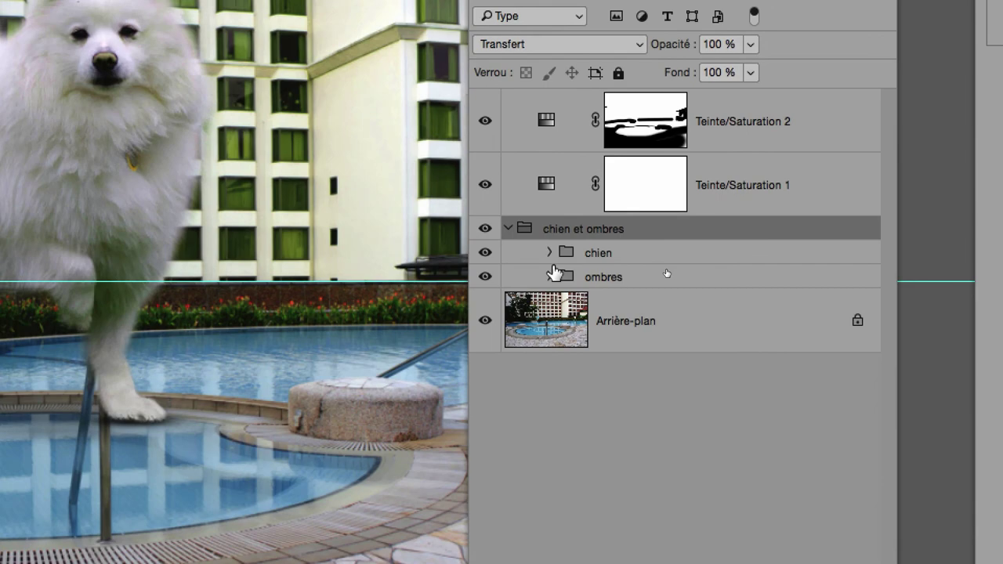
left_click(552, 260)
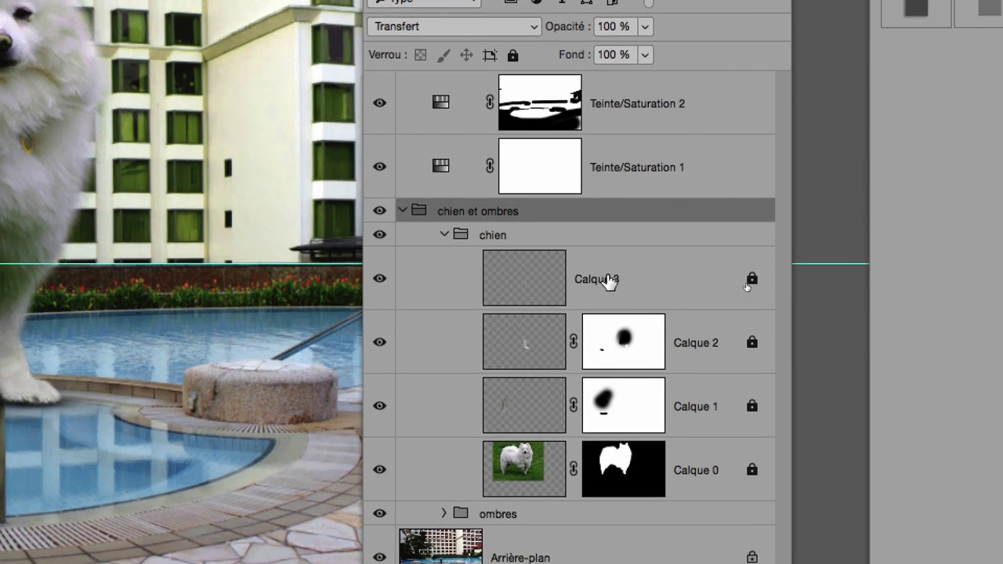
left_click(716, 302)
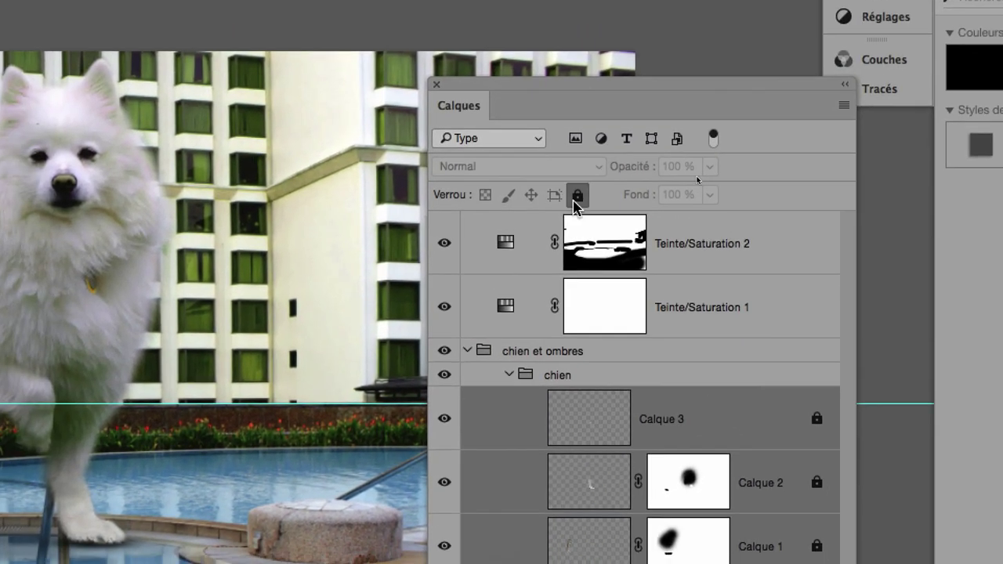
left_click(577, 196)
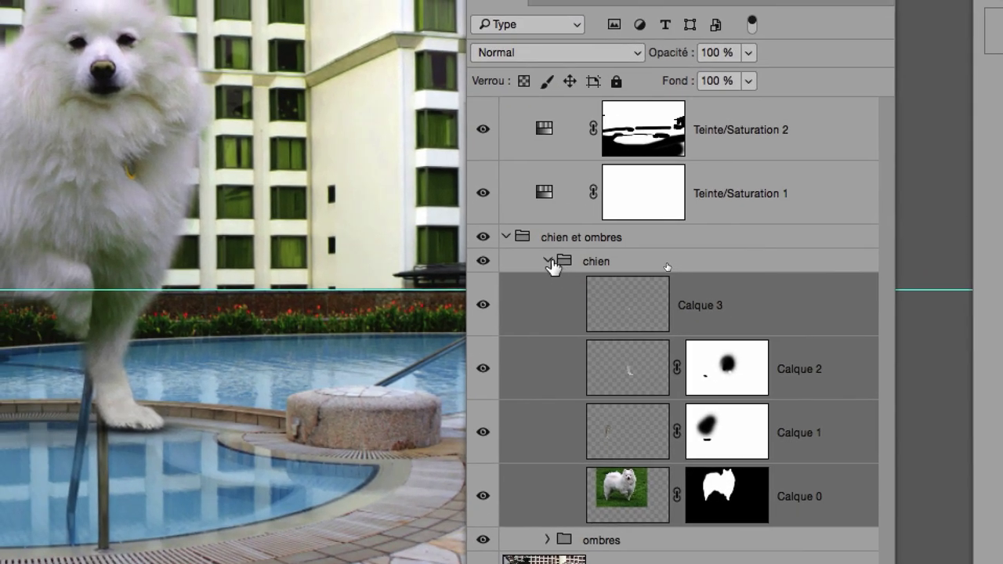
Confirm the chien layers are unlocked, then drag the chien et ombres group to the trash
left_click(509, 374)
left_click(550, 262)
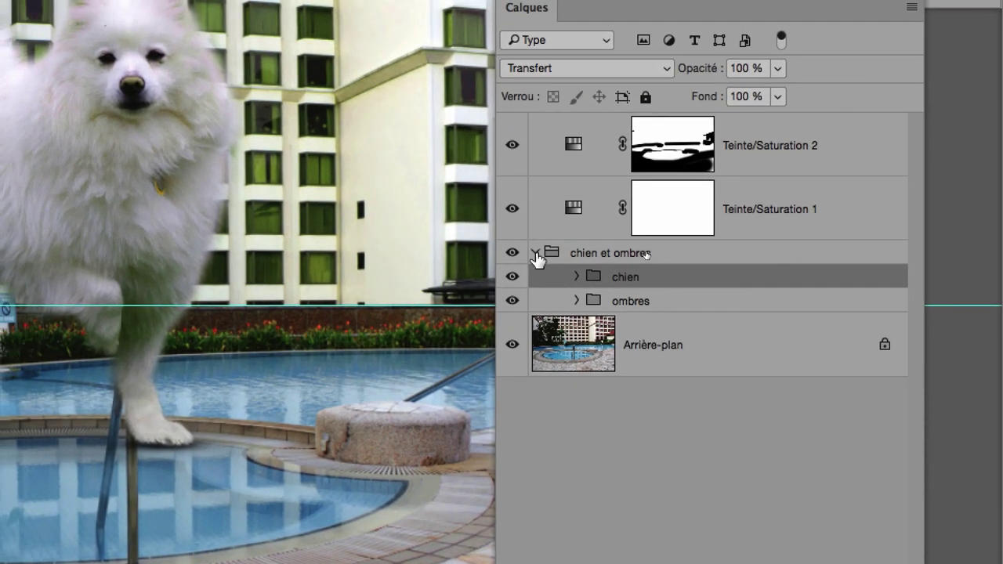
left_click(530, 247)
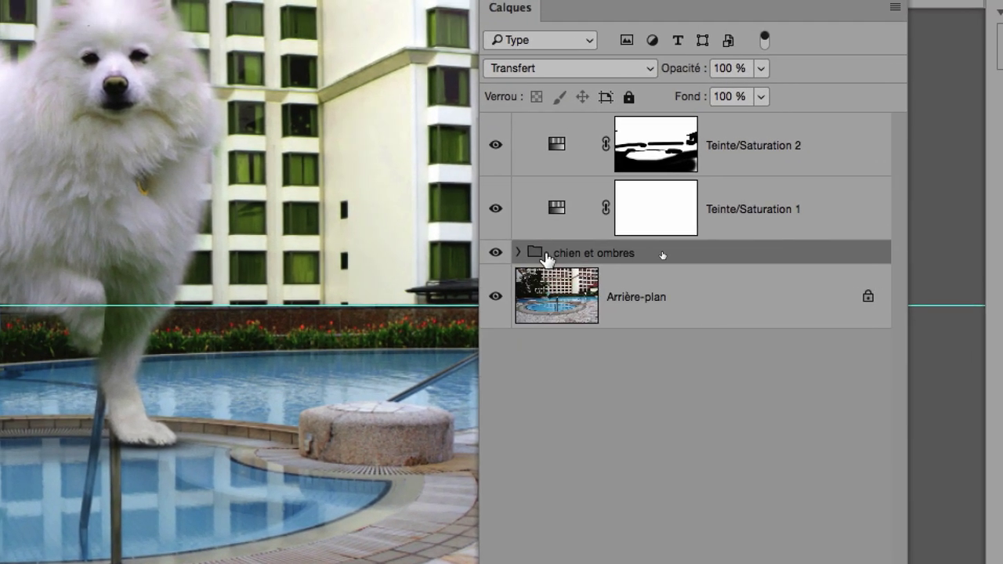
mouse_move(548, 248)
left_mouse_down()
mouse_move(655, 379)
mouse_move(661, 474)
left_mouse_up()
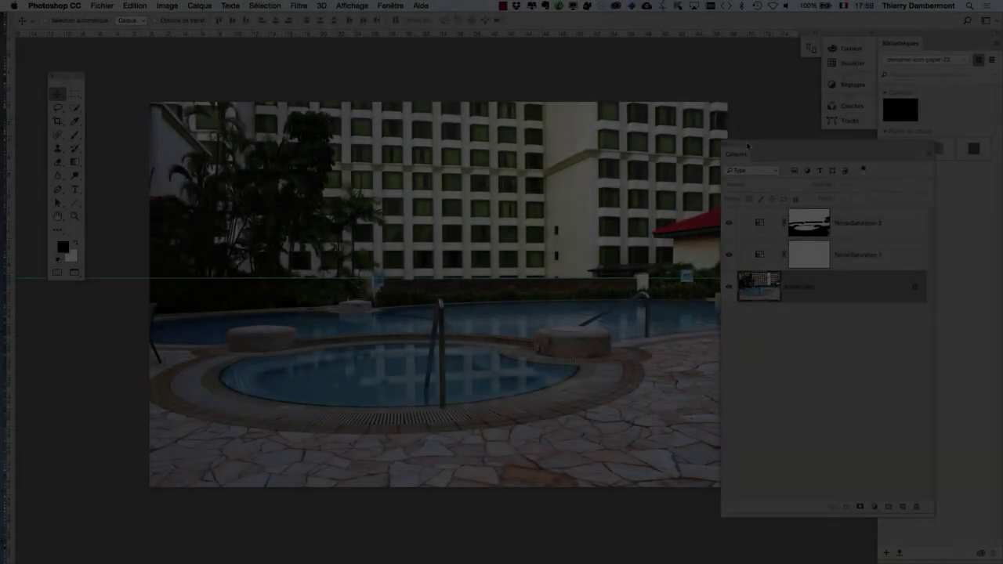
Shift the Calques panel, zoom out and reposition the photo, then bring up the Image menu
left_click_drag(747, 146, 770, 141)
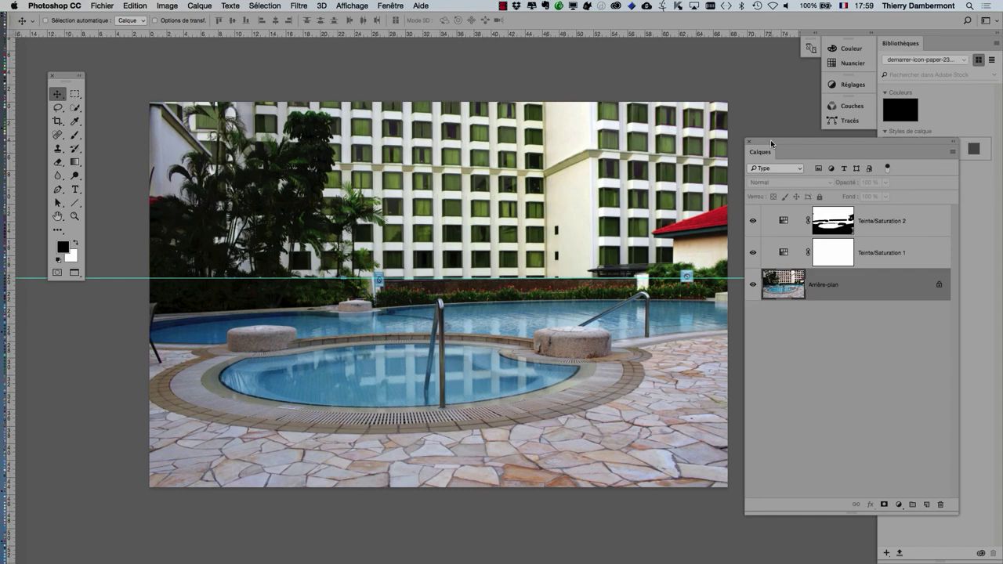
scroll(421, 246, "down", 1)
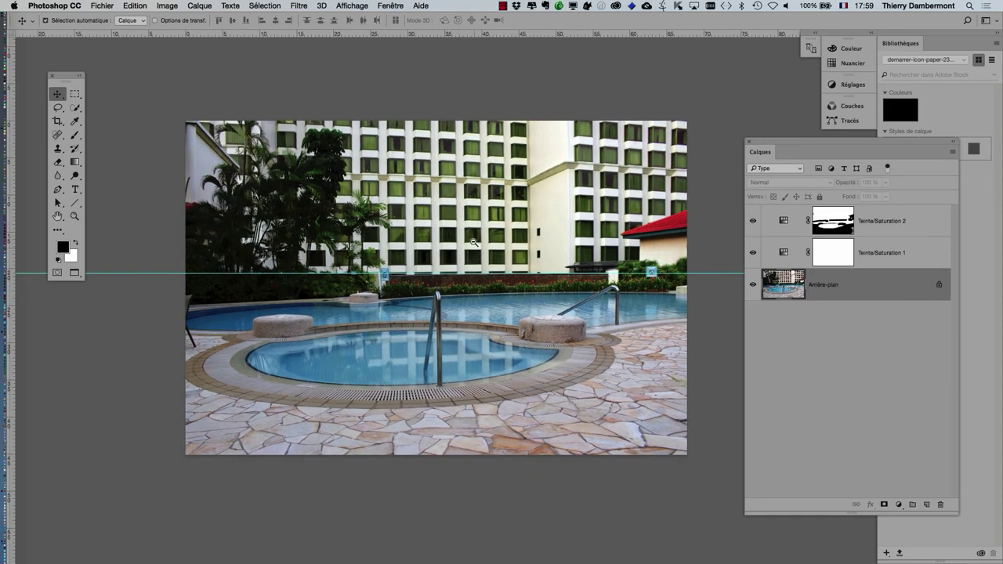
scroll(491, 255, "down", 1)
left_click_drag(589, 329, 502, 312)
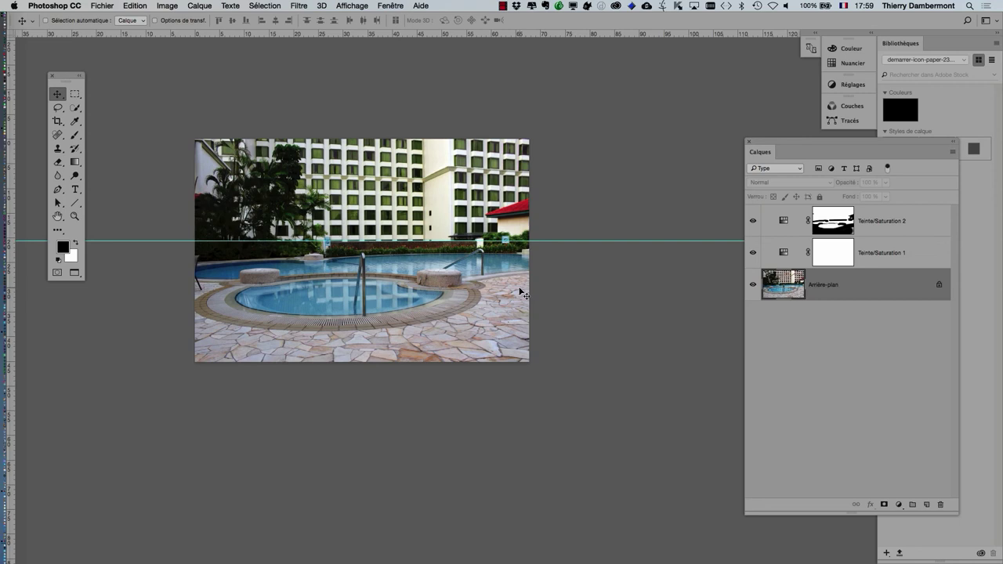
left_click(166, 6)
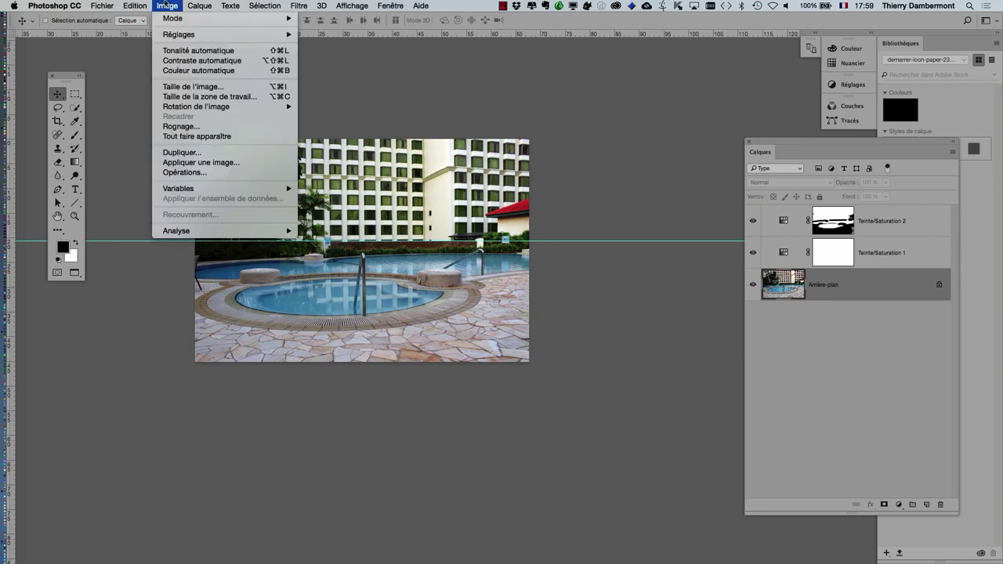
Zoom in on the pool photo and open the Taille de l'image dialog, moving it aside
left_click(440, 79)
left_click(343, 164)
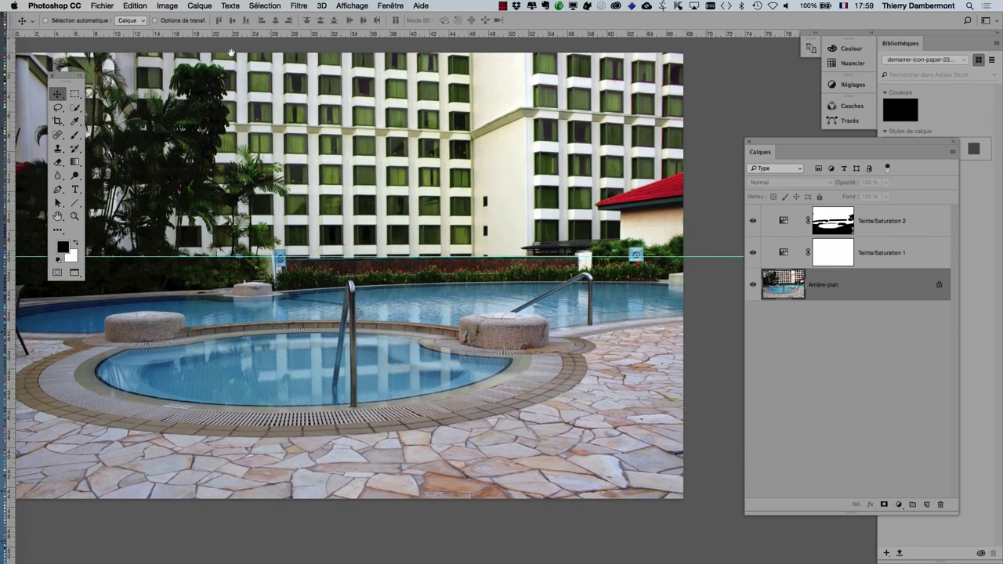
left_click(168, 6)
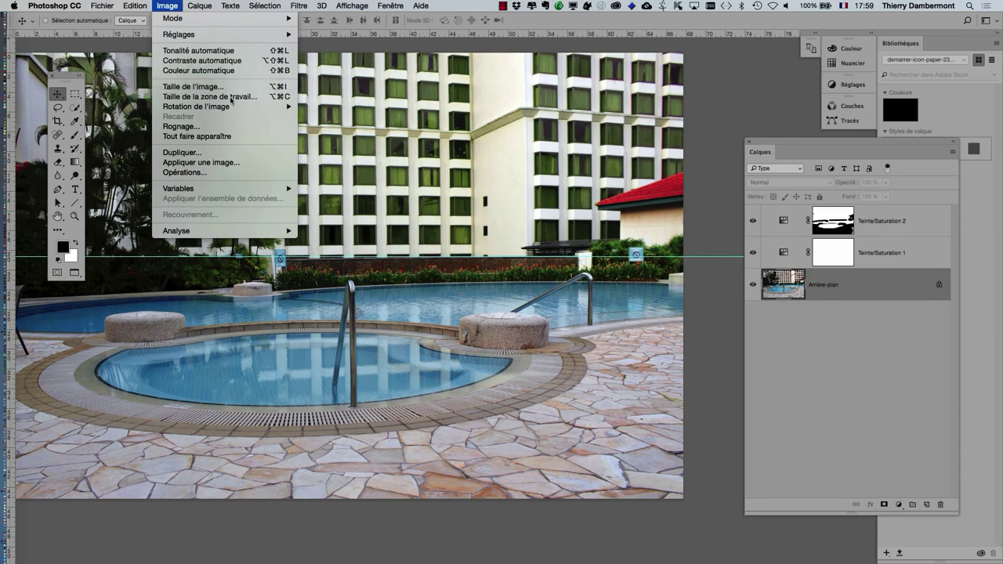
left_click(192, 86)
left_click_drag(444, 97, 739, 65)
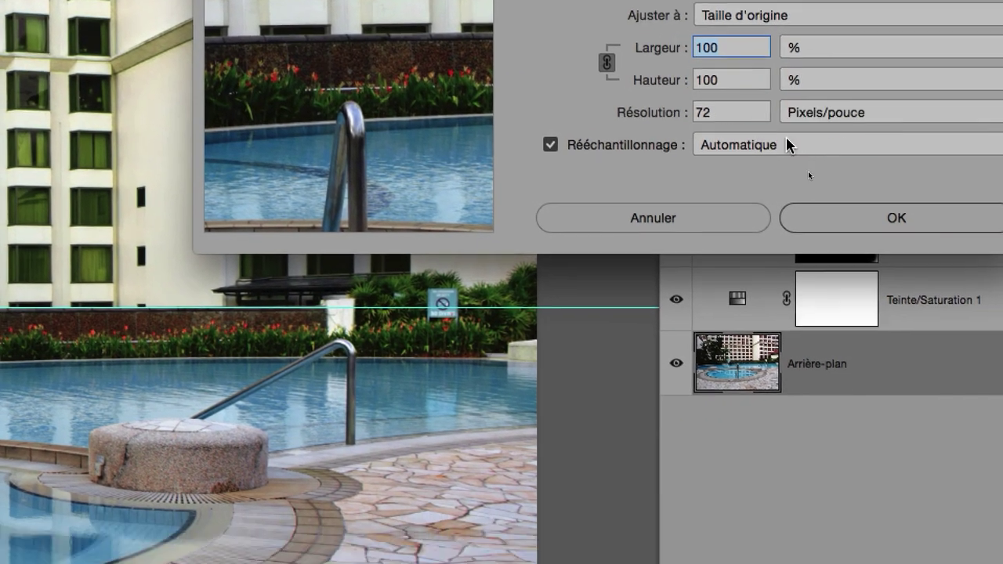
Set Rééchantillonnage to Conserver les détails (agrandissement)
left_click(831, 195)
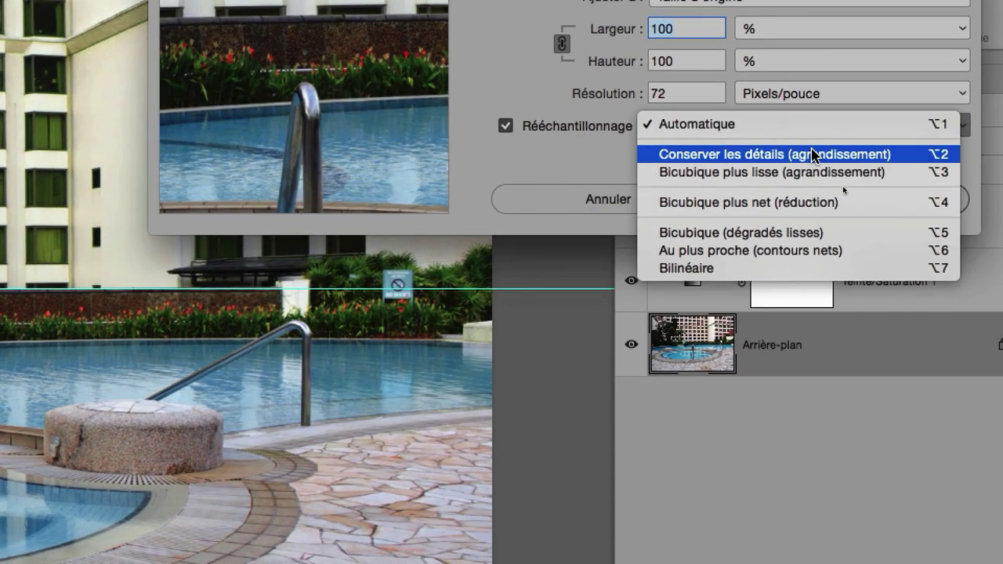
left_click(807, 169)
left_click(799, 142)
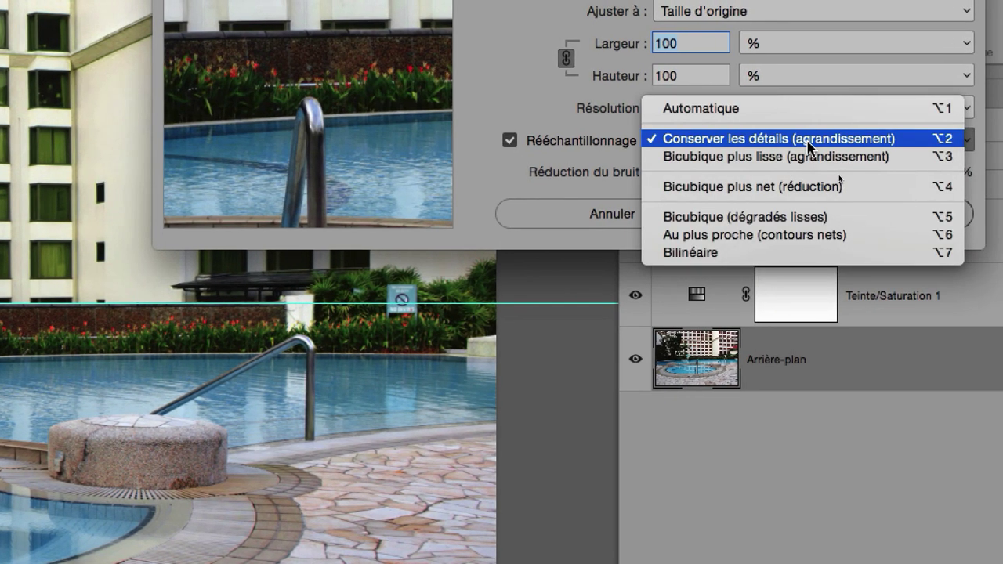
left_click(796, 141)
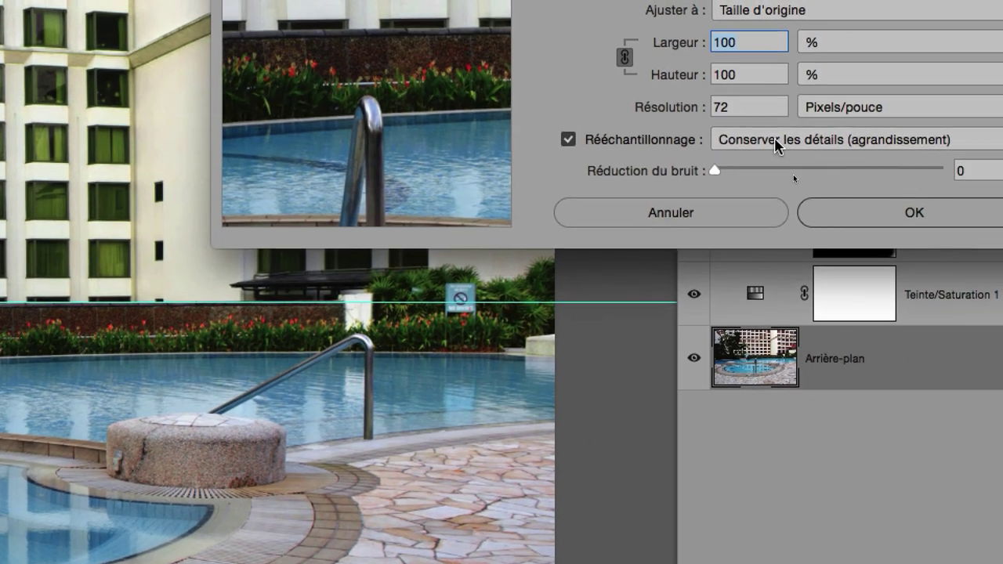
left_click(776, 141)
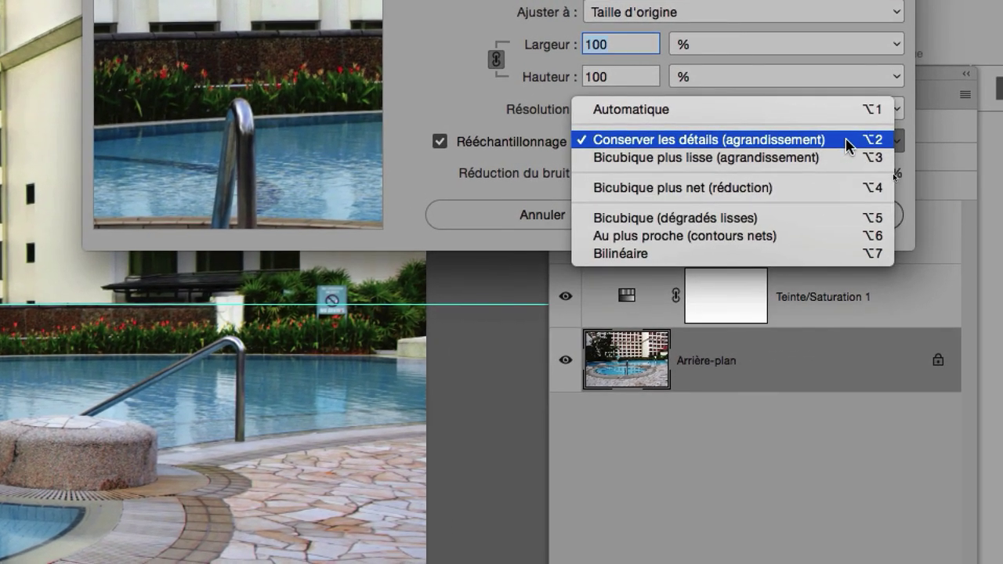
left_click(849, 141)
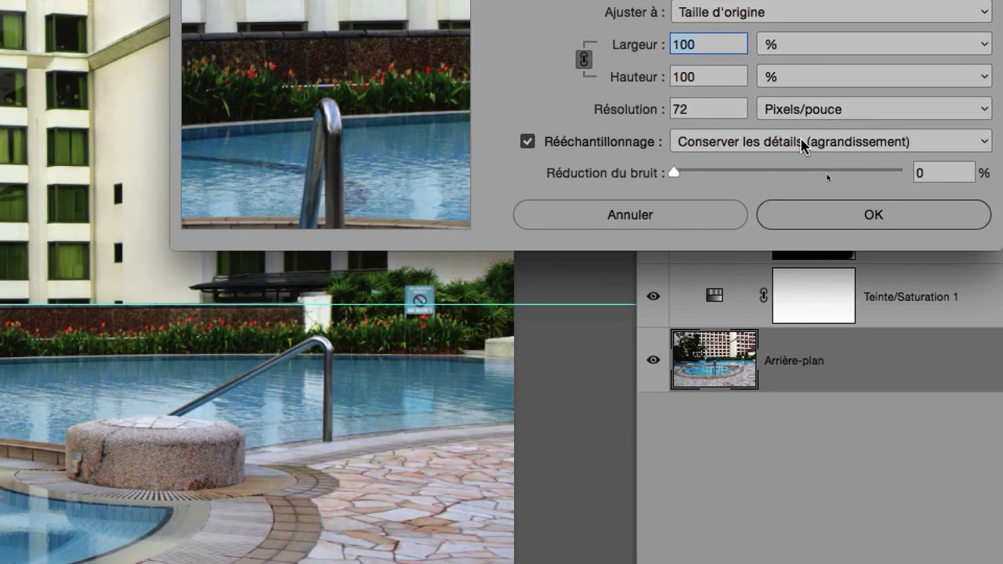
left_click(807, 142)
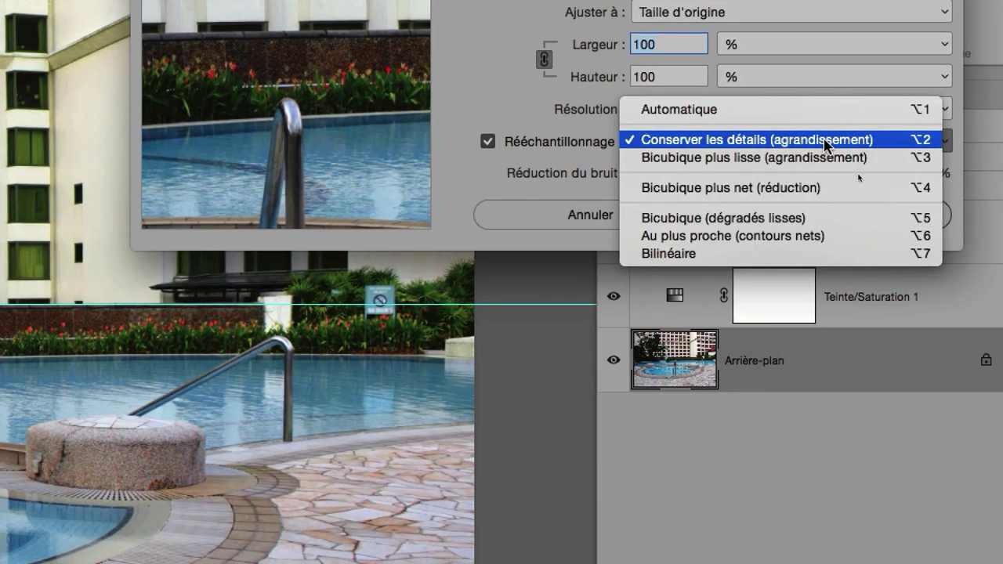
left_click(825, 144)
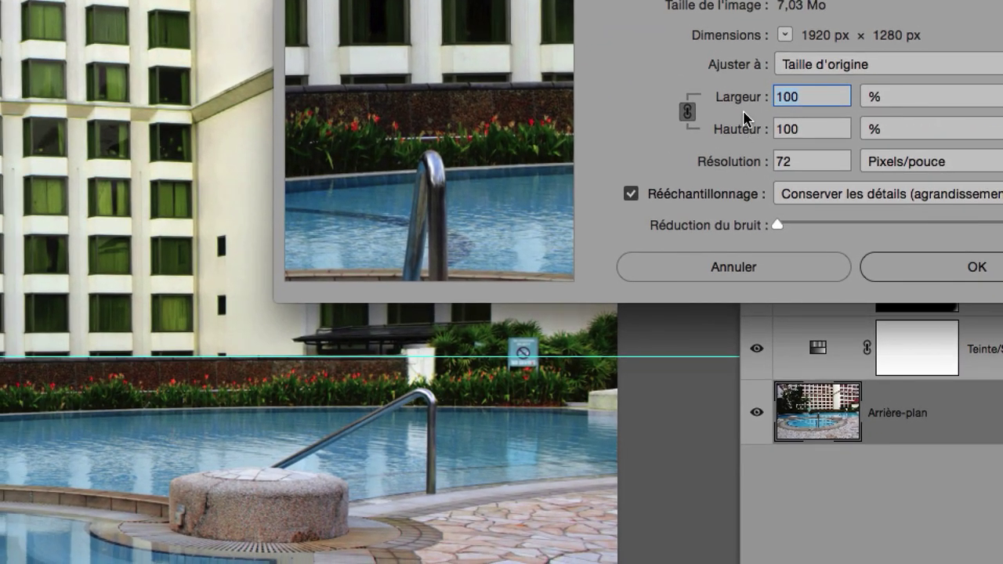
Set Largeur to 400 % and test Réduction du bruit before returning it to 0
type("400")
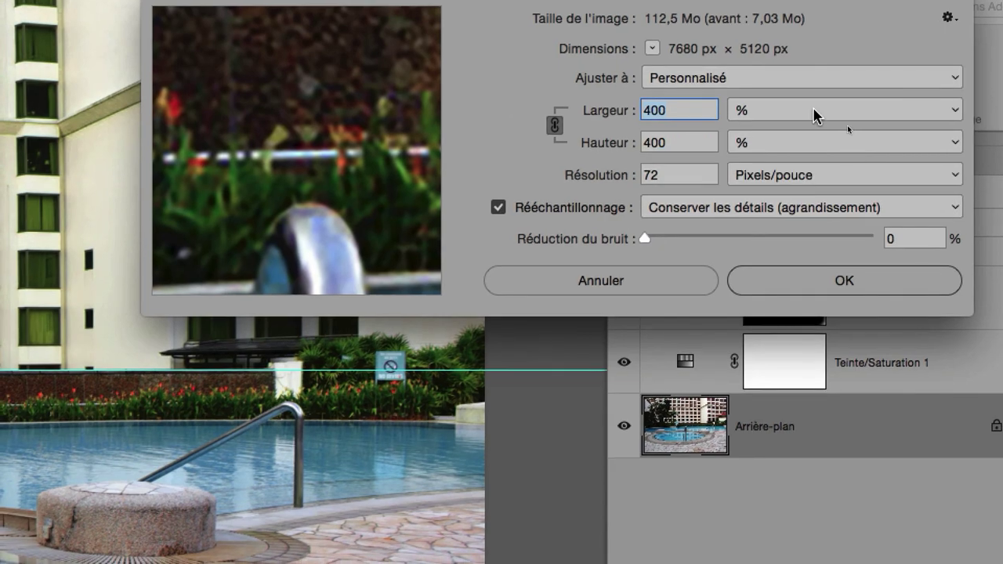
left_click(815, 115)
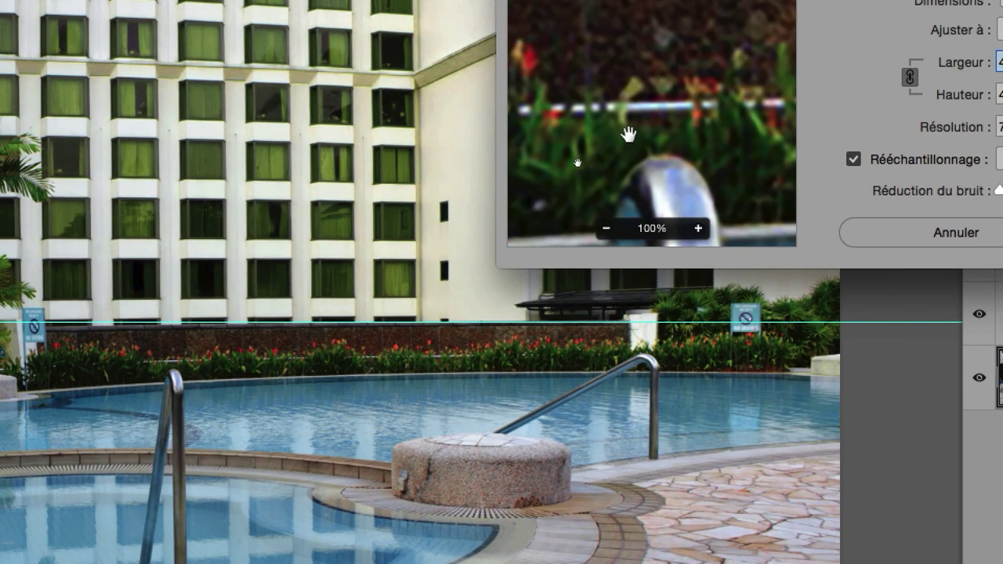
left_click_drag(627, 133, 639, 105)
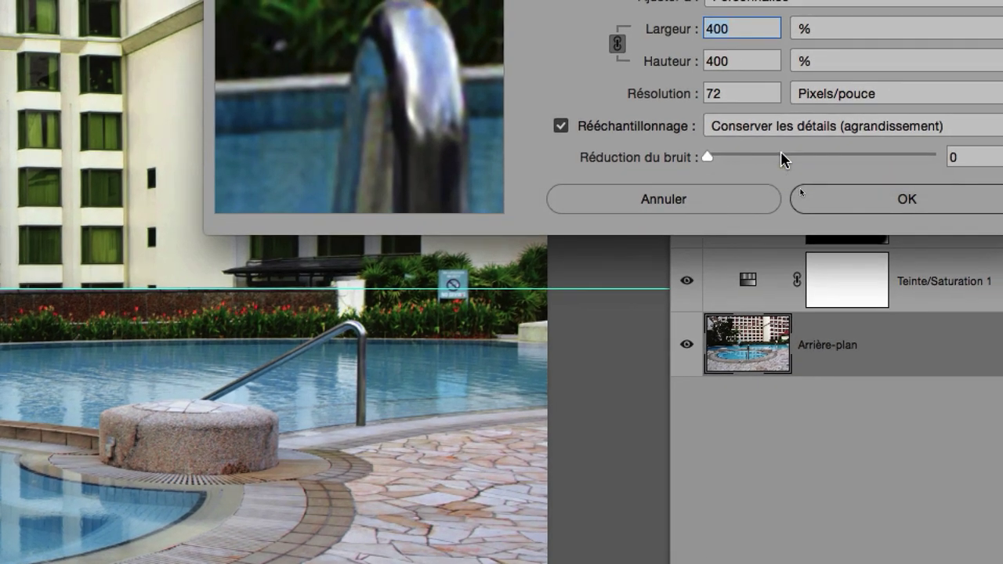
left_click_drag(760, 159, 835, 159)
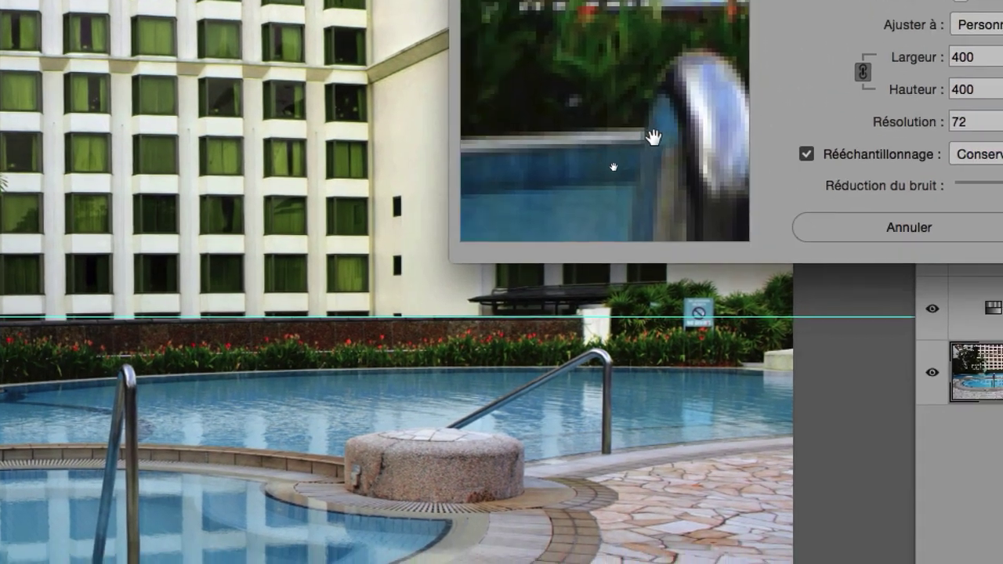
left_click_drag(329, 126, 352, 146)
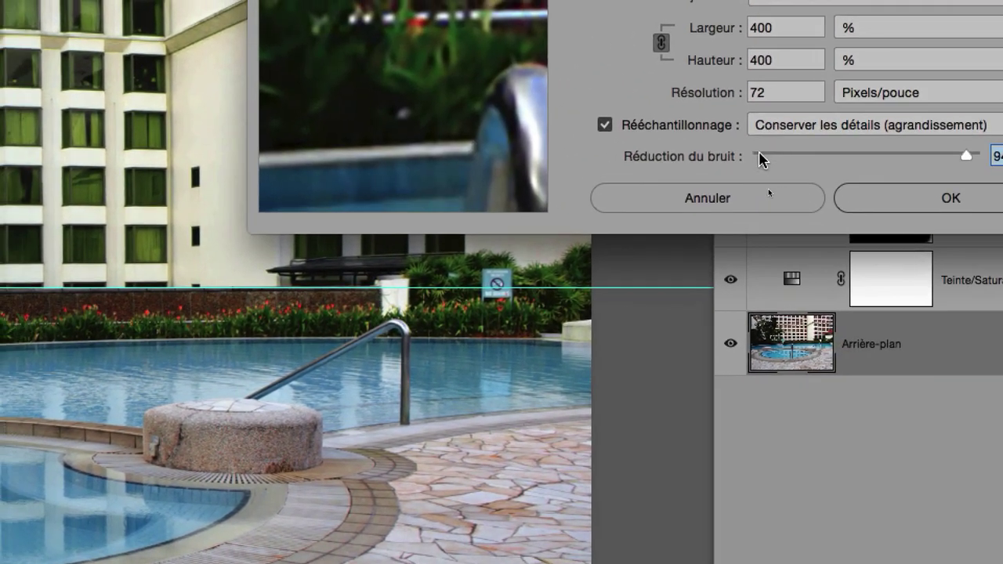
left_click(759, 154)
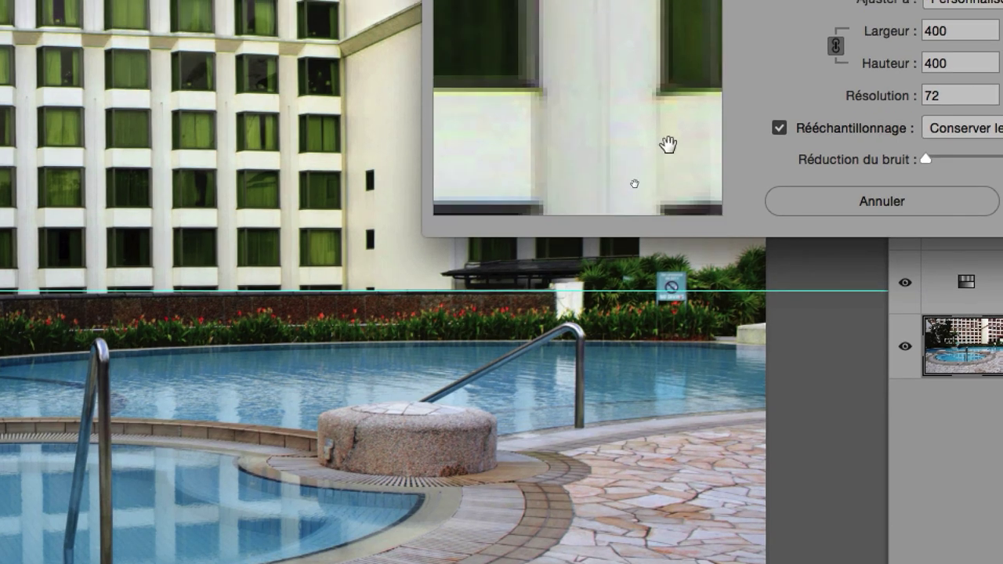
left_click_drag(666, 161, 669, 143)
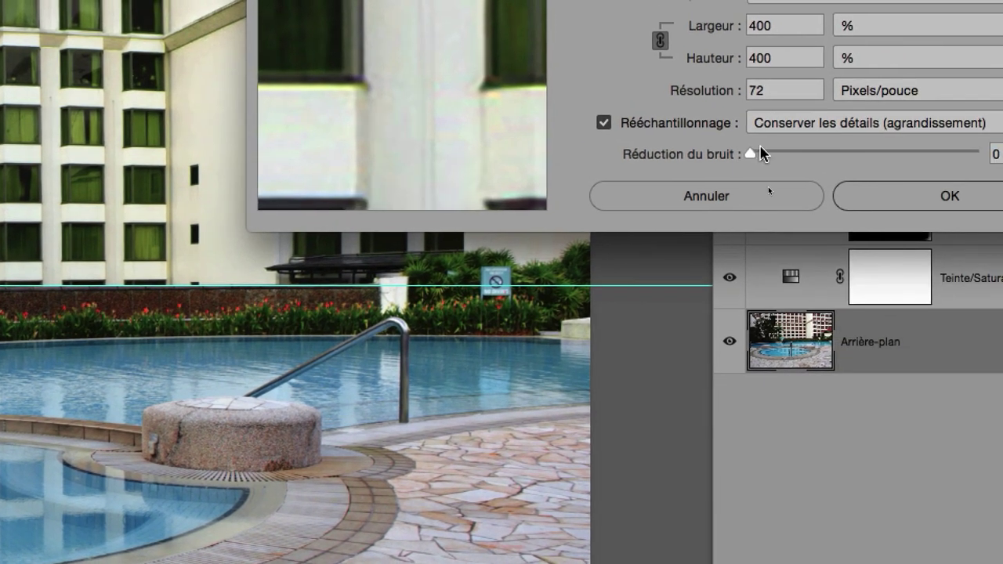
Raise Réduction du bruit to 98 % and enlarge the dialog to inspect the ladder preview
left_click_drag(754, 154, 836, 153)
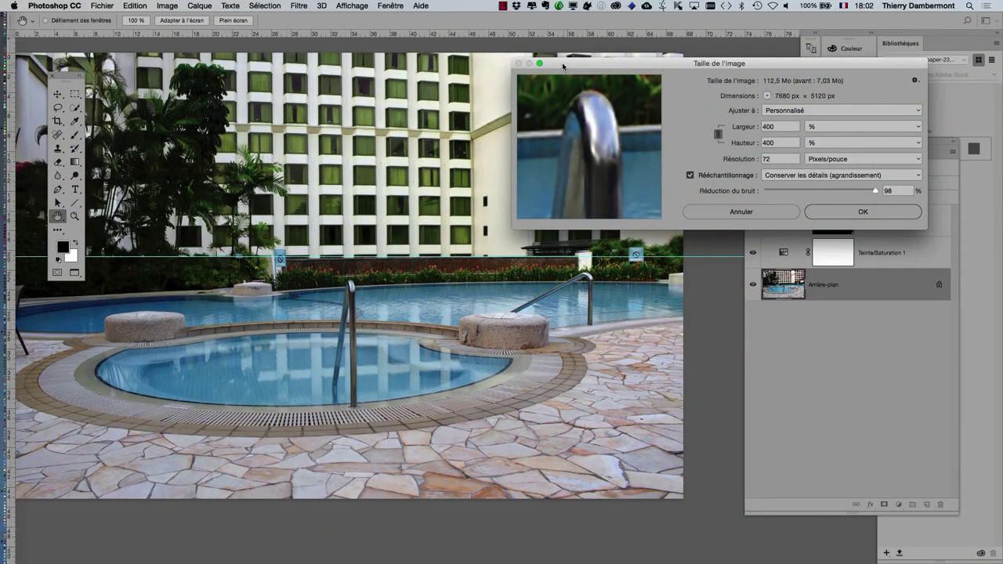
left_click_drag(562, 65, 434, 53)
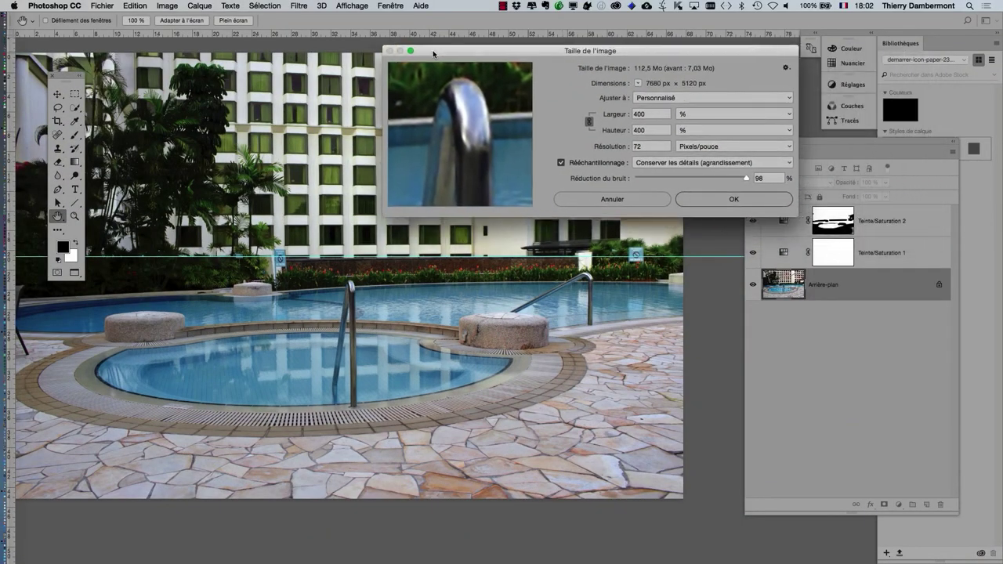
mouse_move(797, 216)
left_mouse_down()
mouse_move(943, 416)
mouse_move(966, 416)
mouse_move(970, 463)
mouse_move(797, 208)
mouse_move(935, 212)
mouse_move(926, 553)
mouse_move(960, 562)
mouse_move(922, 539)
left_mouse_up()
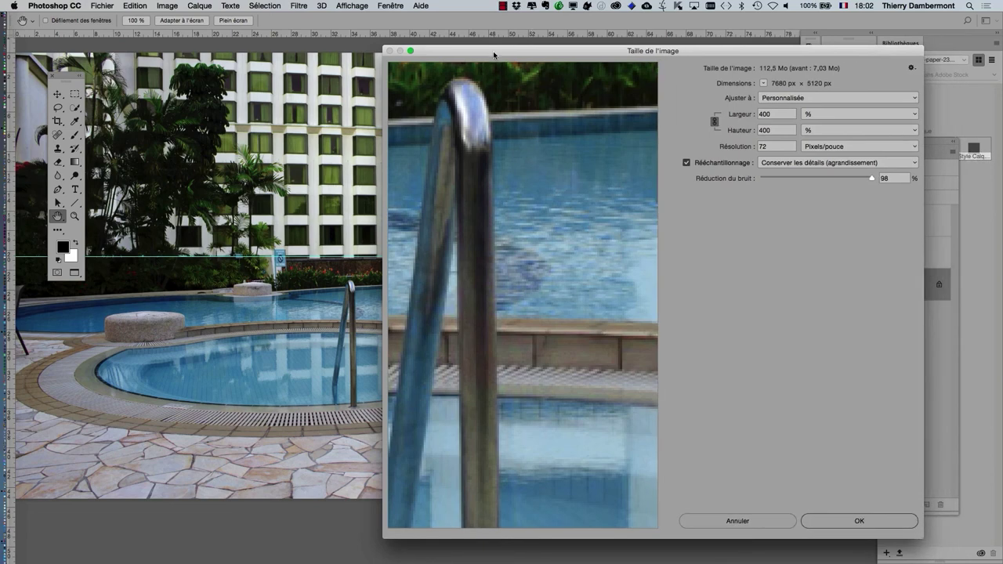
left_click_drag(499, 53, 571, 30)
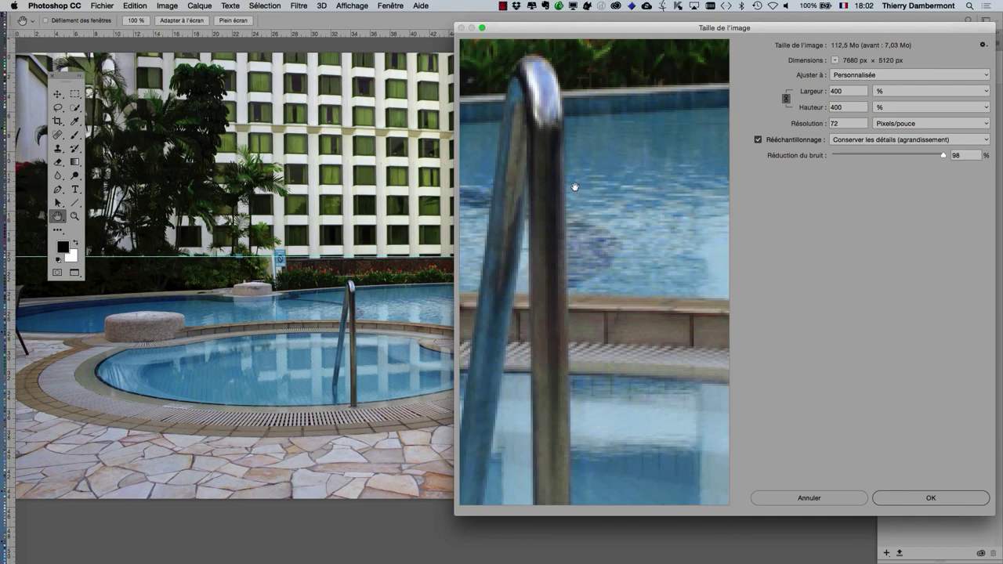
mouse_move(575, 188)
left_mouse_down()
mouse_move(531, 188)
mouse_move(649, 190)
left_mouse_up()
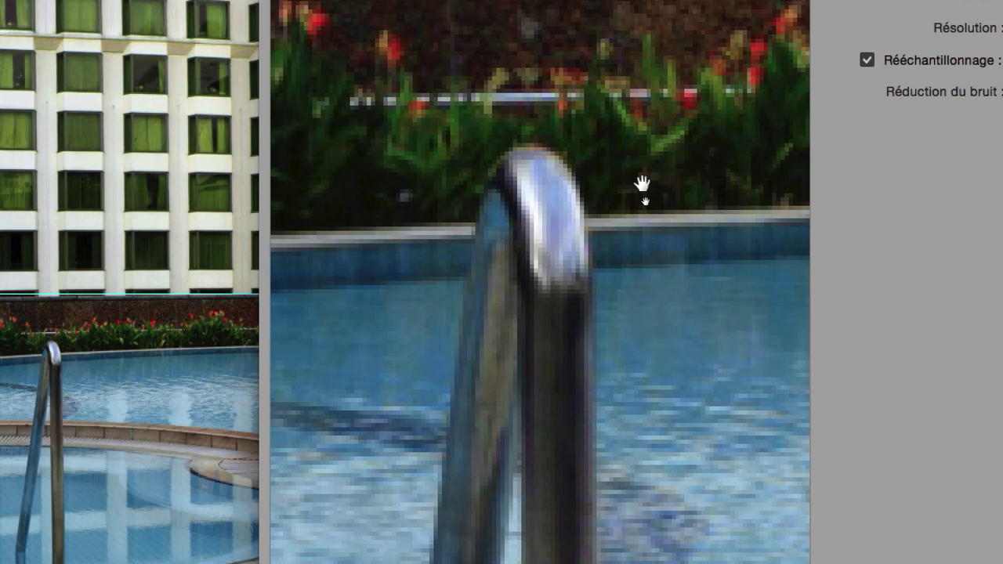
left_click_drag(641, 185, 641, 184)
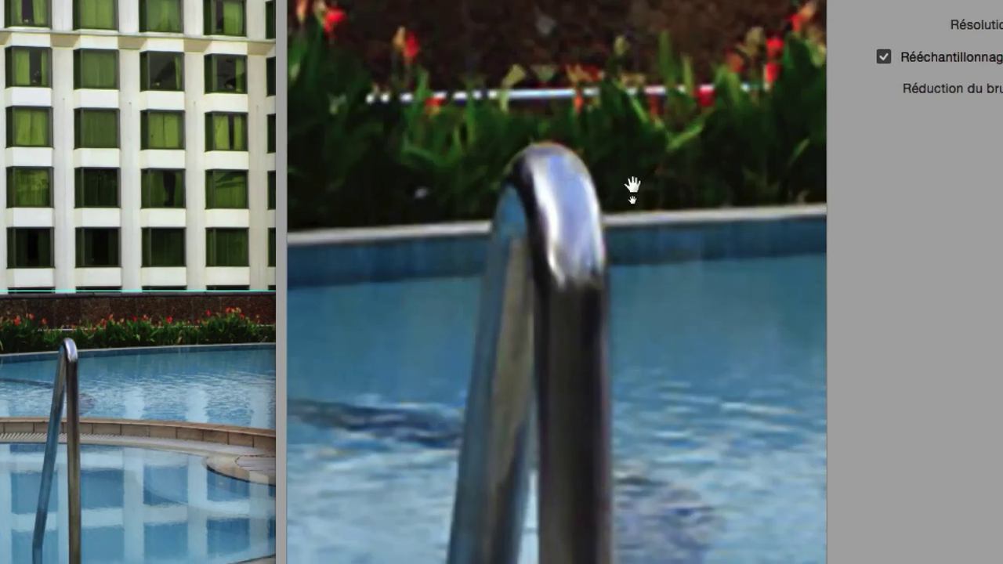
left_click_drag(633, 184, 551, 161)
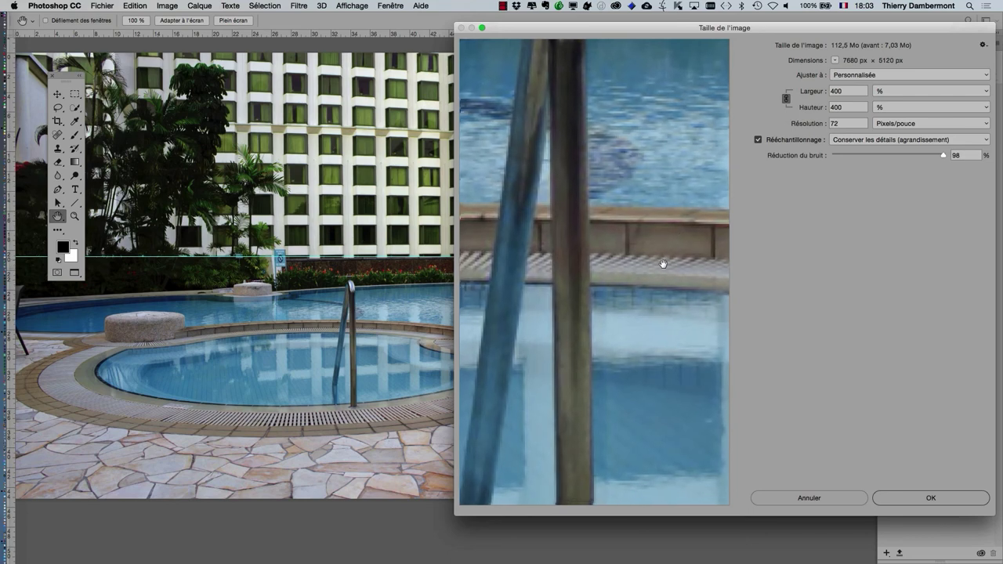
left_click_drag(609, 238, 613, 261)
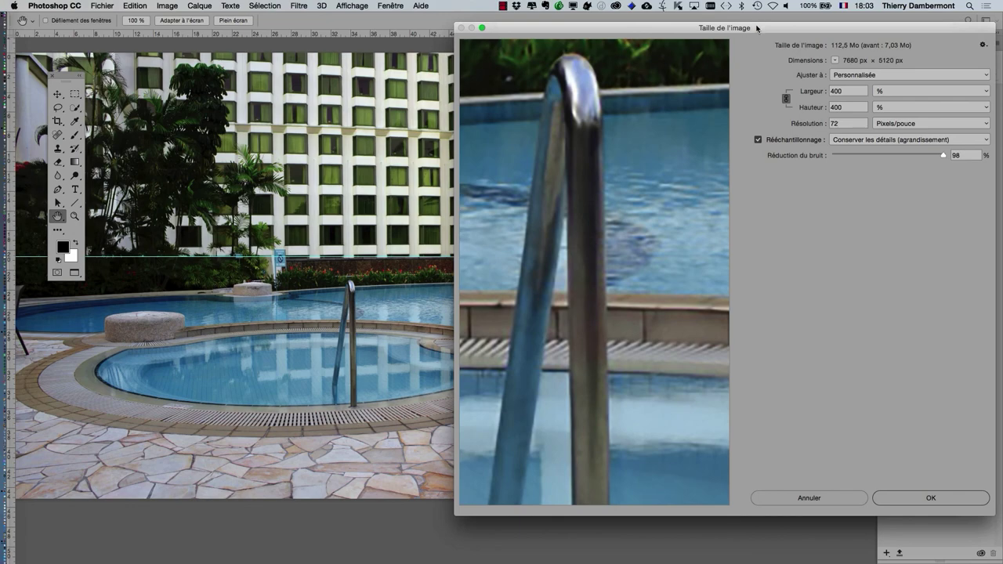
Keep Conserver les détails resampling and apply the 400 % enlargement
left_click_drag(756, 28, 744, 28)
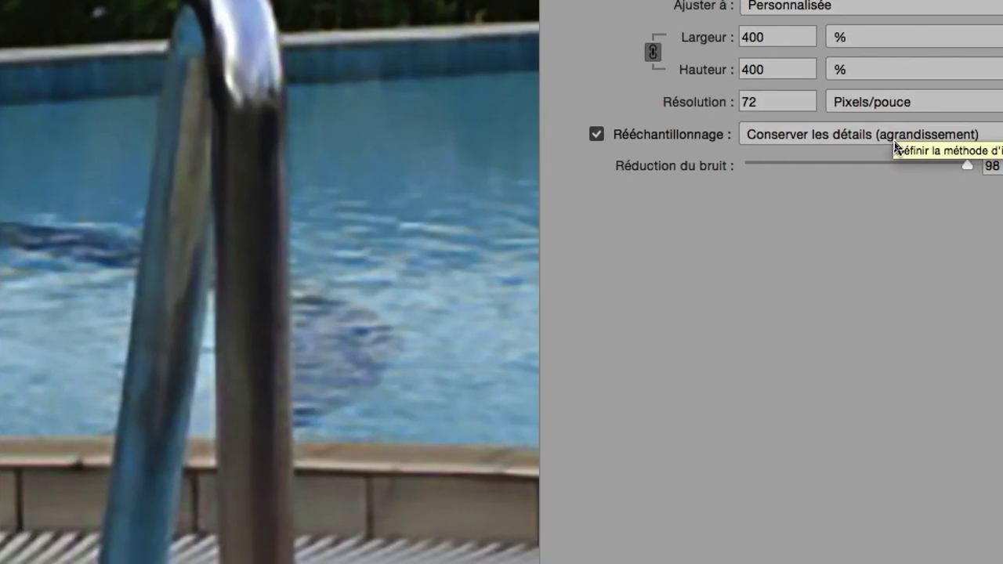
left_click(897, 147)
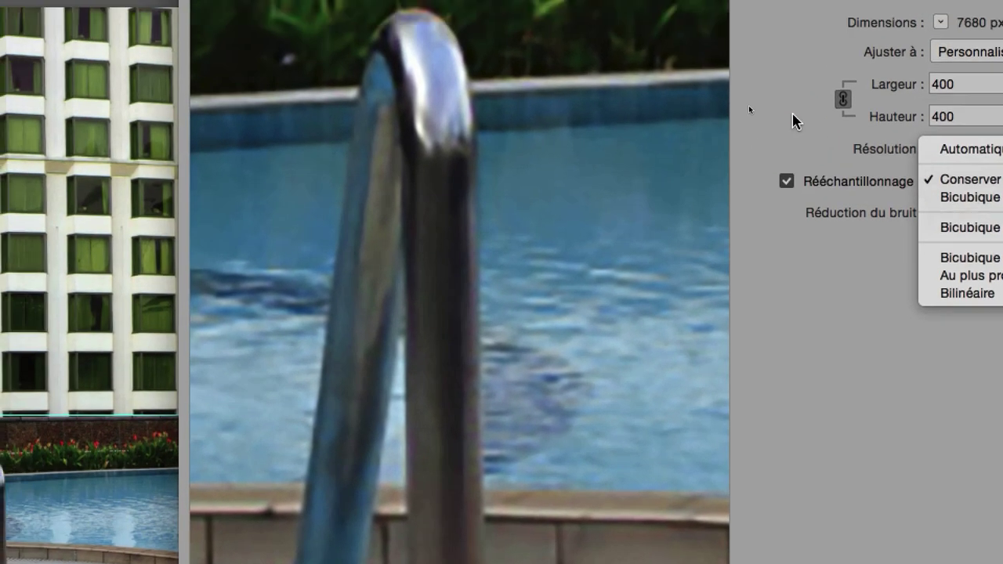
left_click(795, 121)
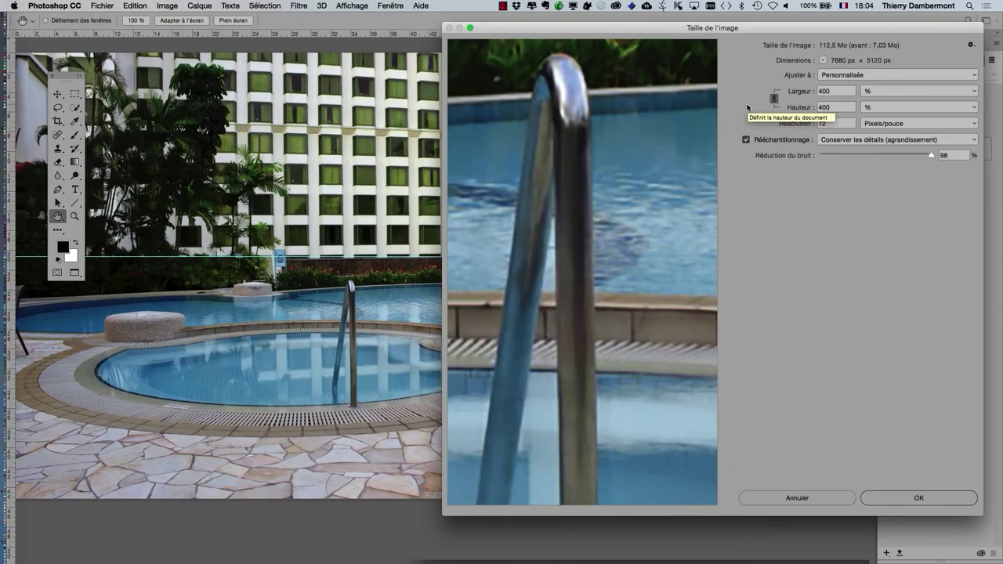
left_click(934, 493)
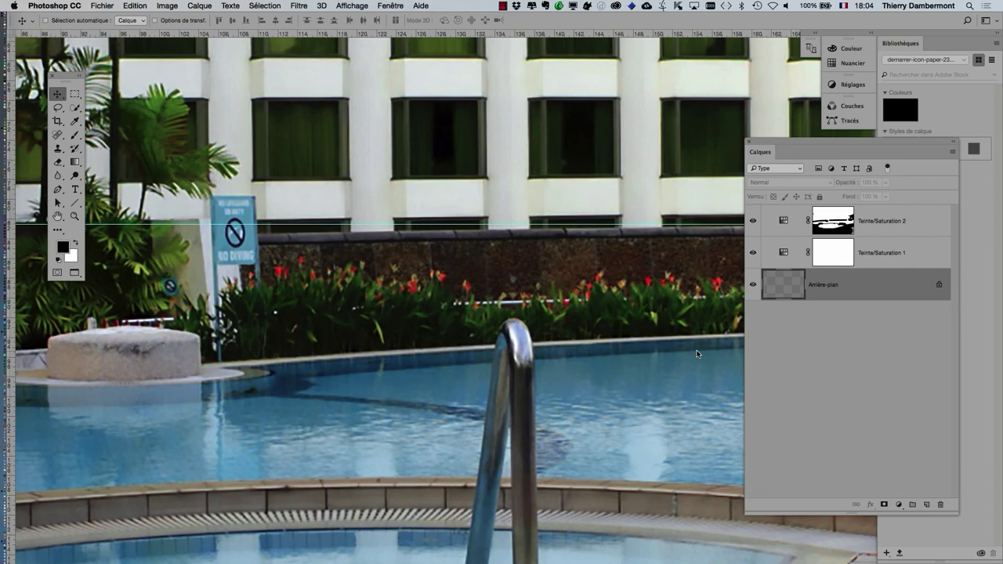
left_click_drag(668, 343, 554, 327)
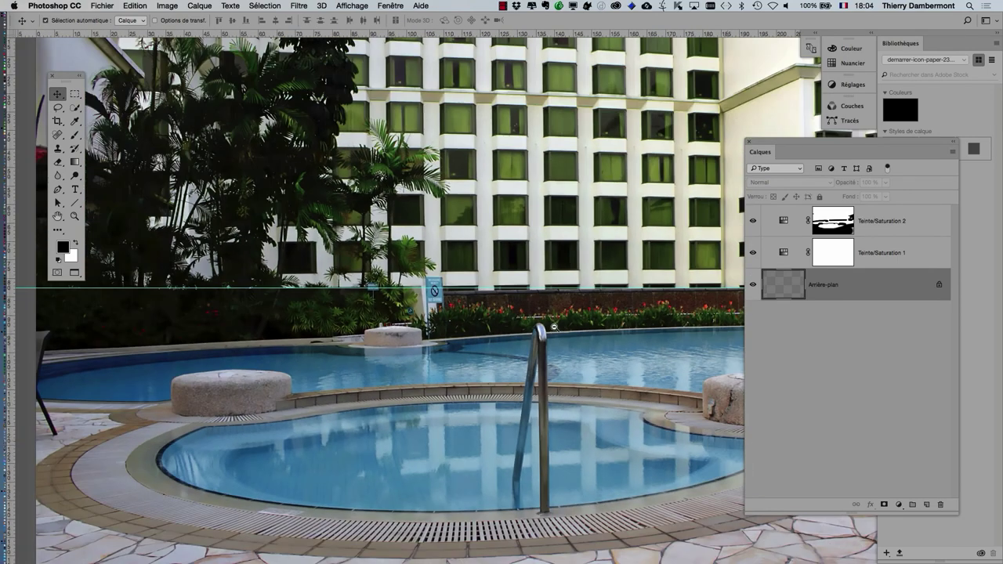
left_click(552, 343, "alt")
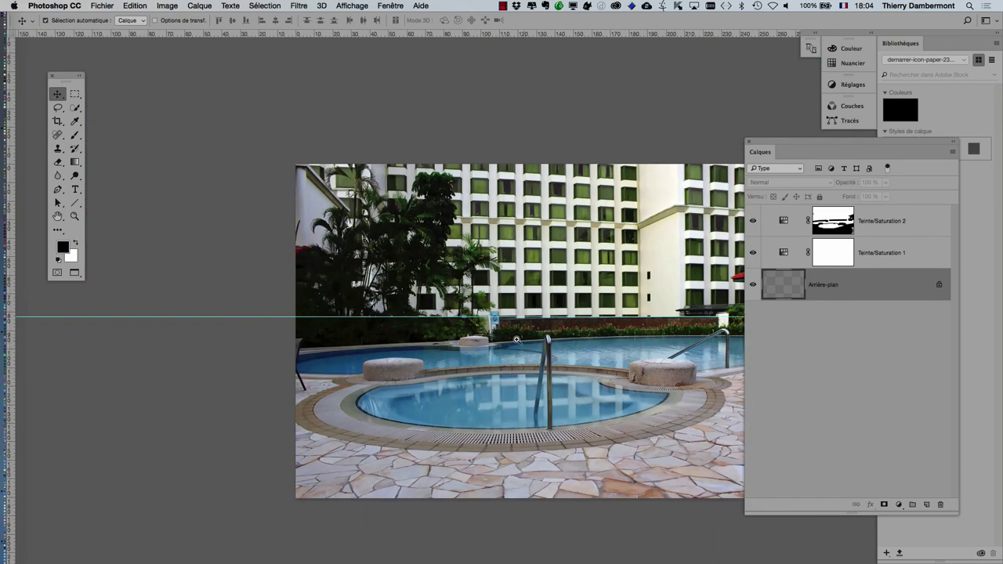
scroll(520, 289, "down", 5)
left_click(93, 4)
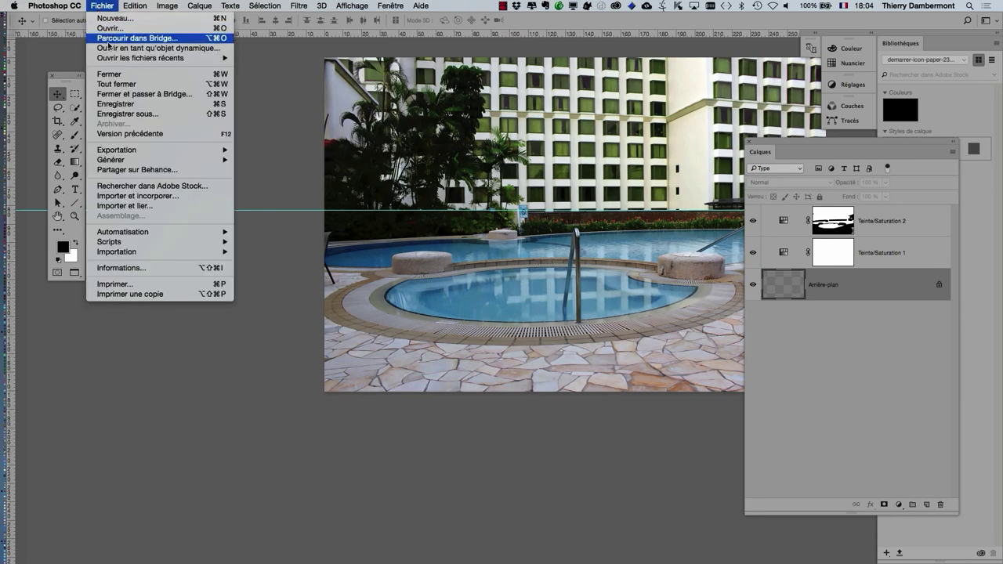
left_click(130, 97)
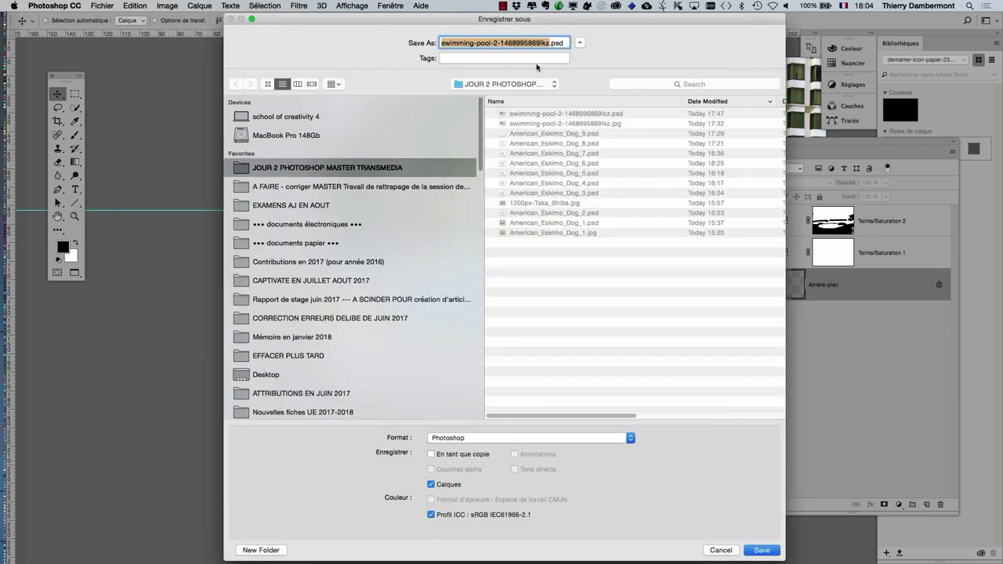
left_click(549, 43)
type("-02")
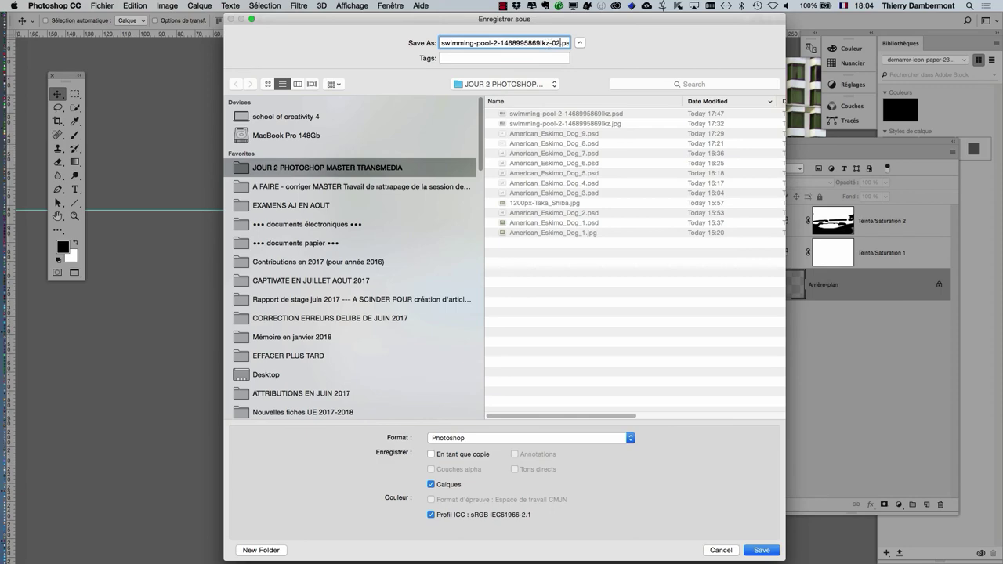
key("Return")
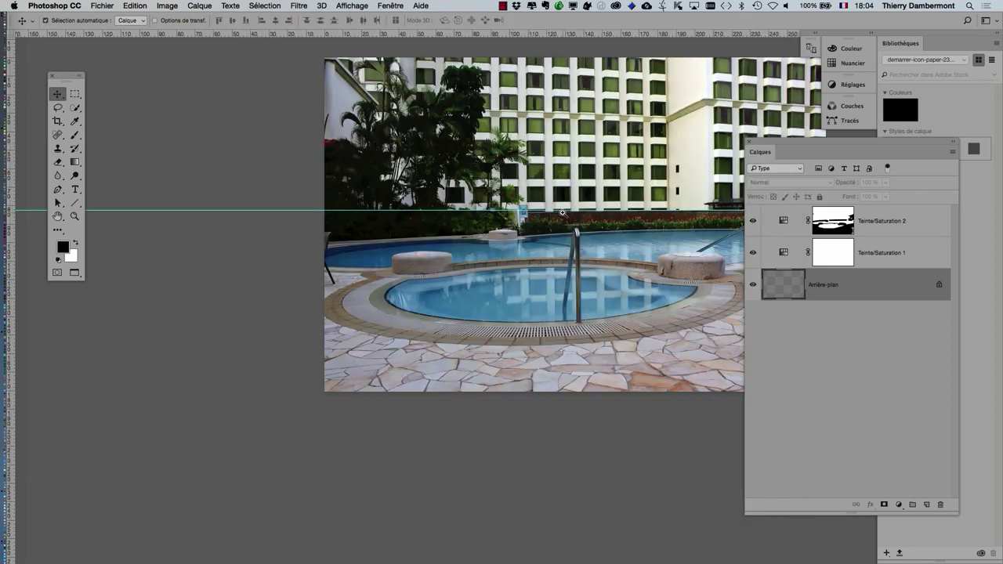
Zoom back in on the enlarged pool photo
scroll(562, 212, "up", 2)
scroll(563, 235, "up", 2)
scroll(564, 275, "up", 2)
scroll(567, 334, "up", 2)
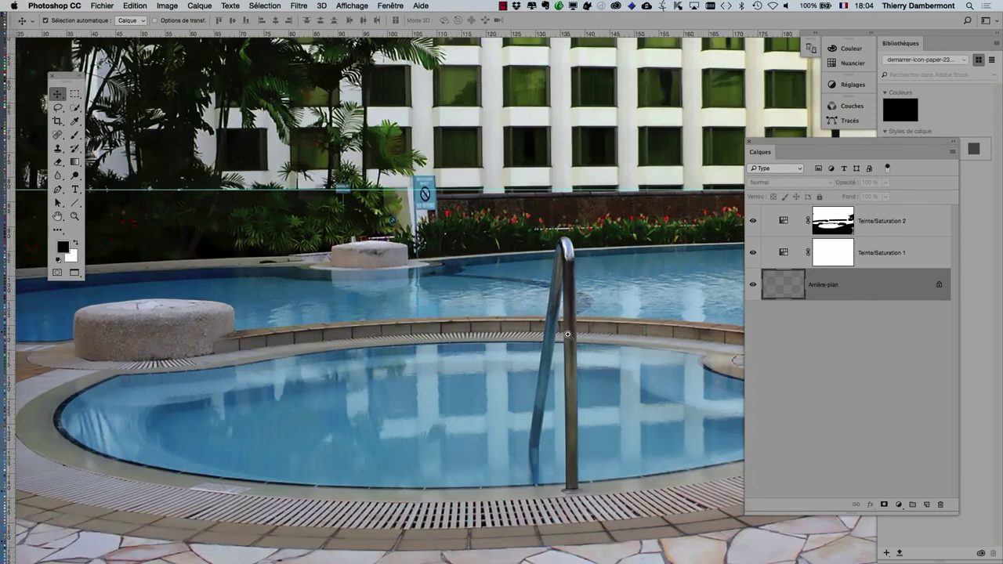
scroll(567, 335, "up", 2)
scroll(579, 294, "up", 1)
scroll(408, 314, "up", 2)
scroll(338, 314, "up", 2)
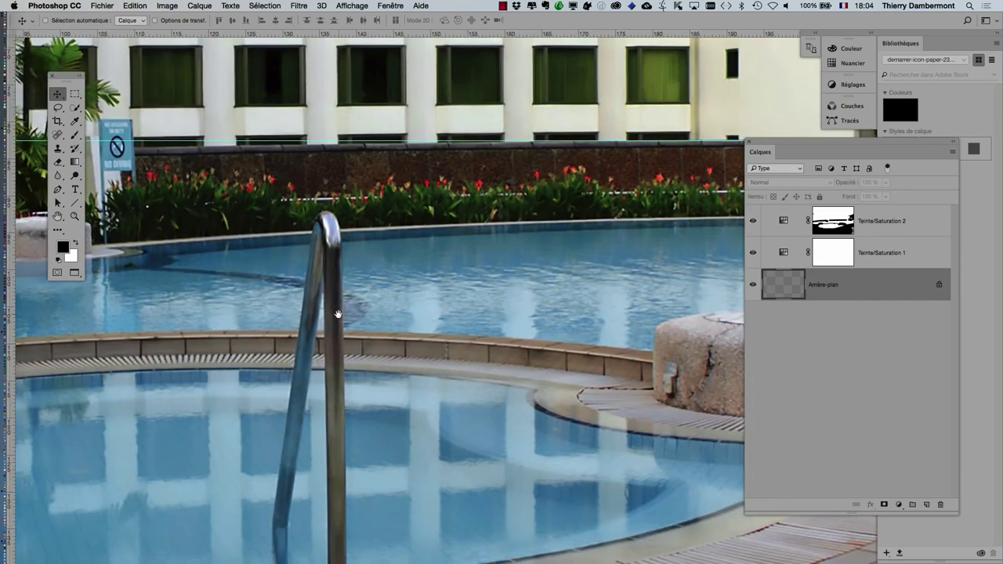
scroll(337, 315, "down", 2)
scroll(338, 314, "down", 2)
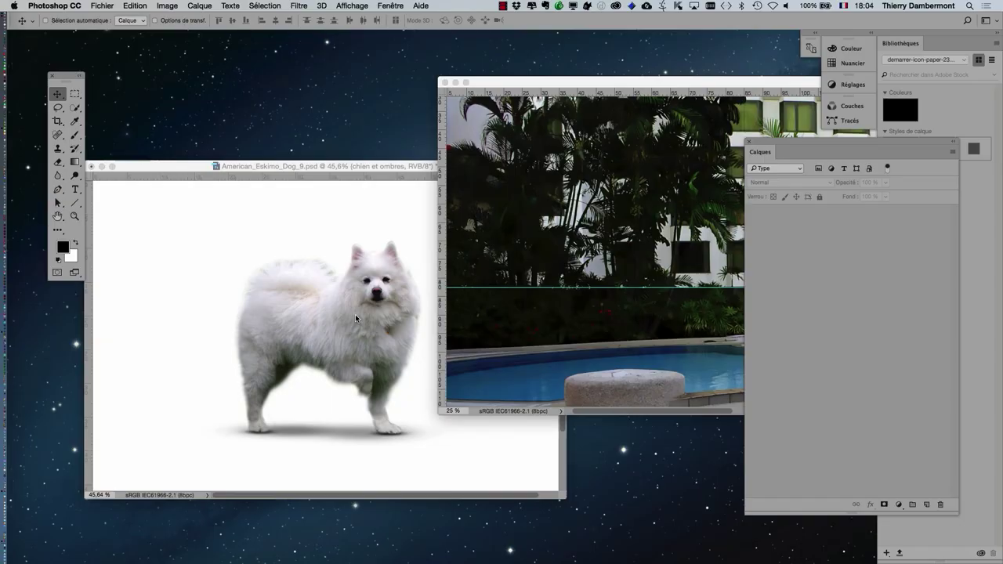
Copy the 'chien et ombres' group from the dog document into the pool photo, shown full-screen and zoomed in
left_click(344, 167)
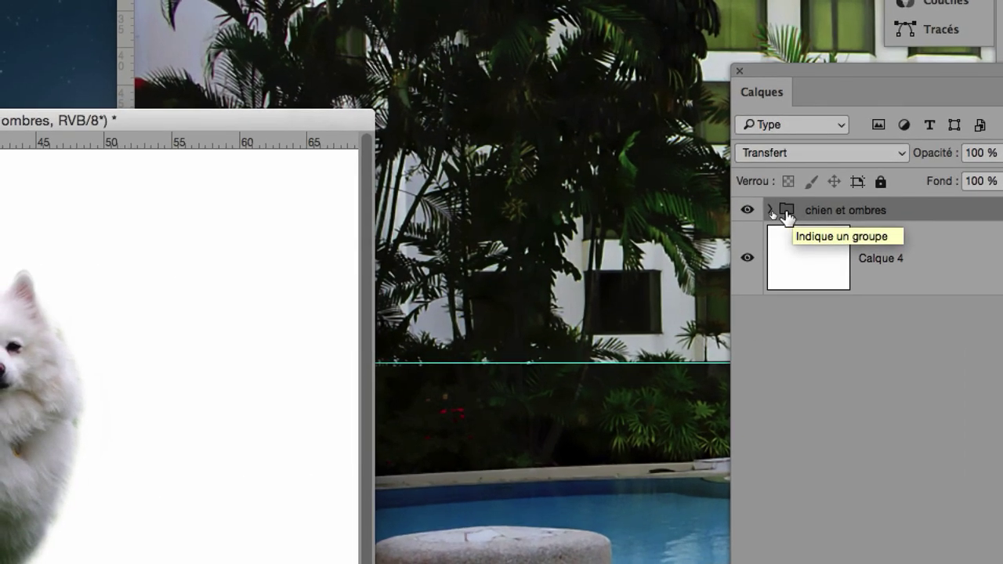
left_click_drag(785, 211, 708, 231)
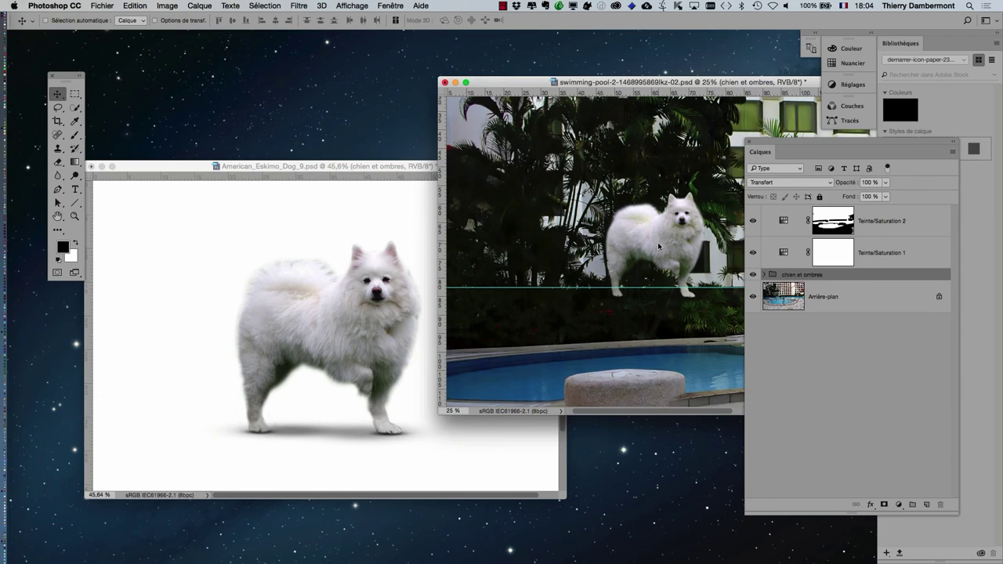
key("f")
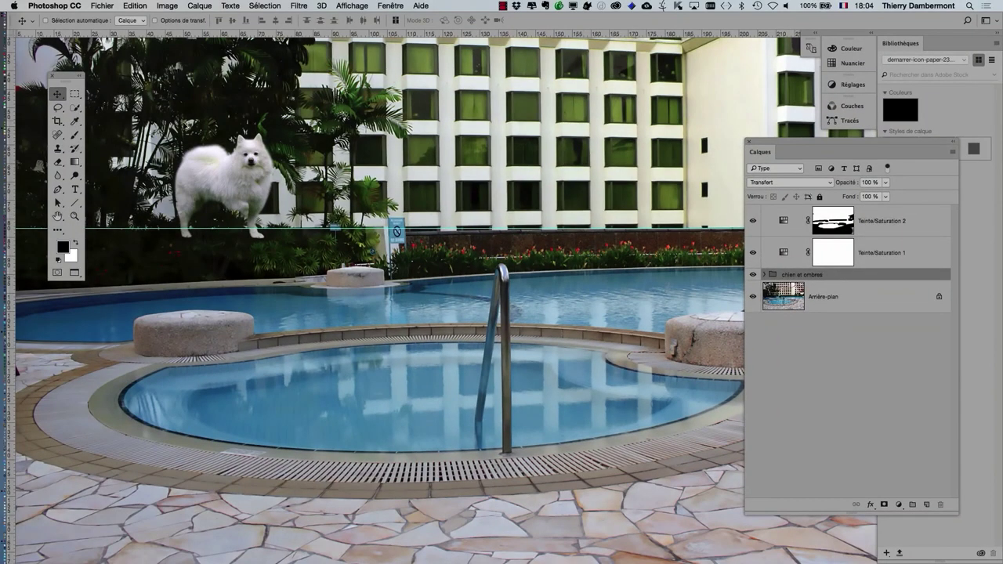
scroll(205, 150, "up", 3)
scroll(205, 151, "up", 2)
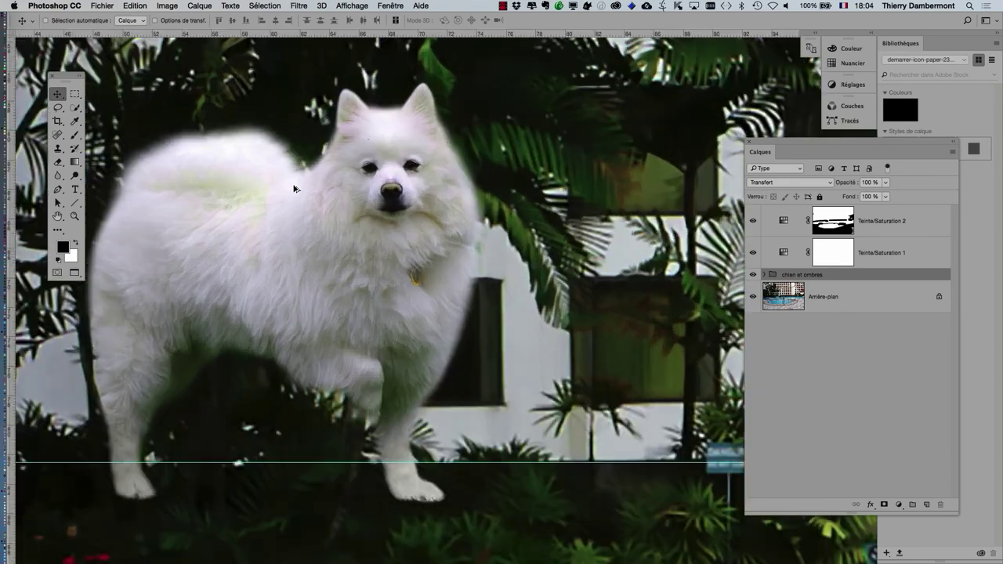
scroll(329, 193, "up", 2)
scroll(329, 194, "up", 2)
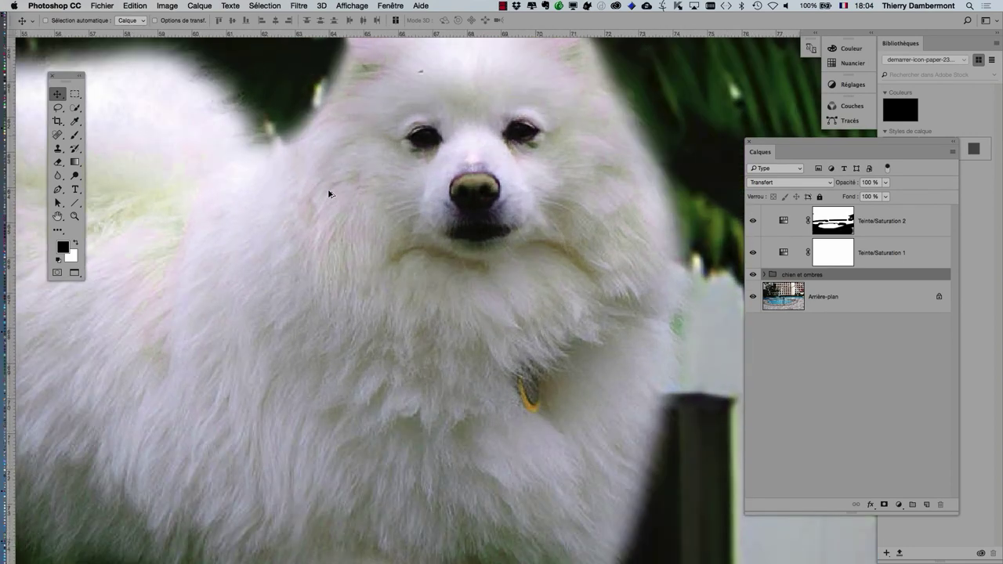
scroll(329, 193, "up", 2)
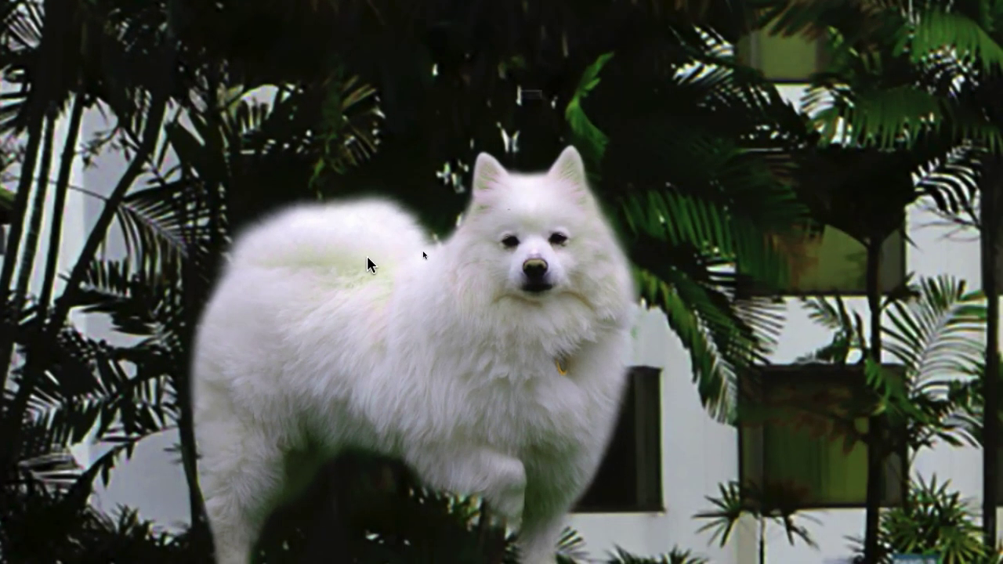
Dismiss the locked-group alert and inspect the chien subgroup's layers and Calque 0 mask
left_click(379, 251)
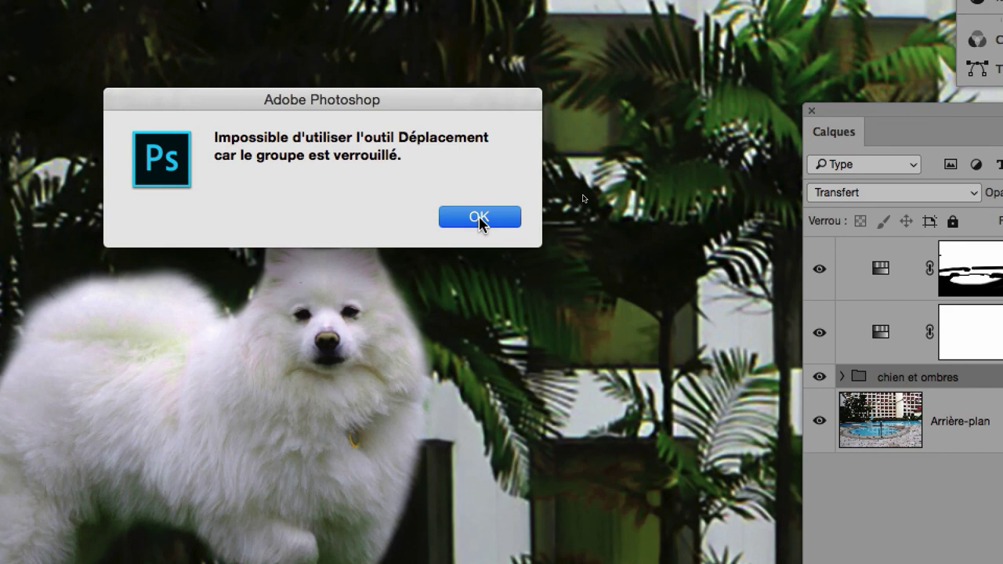
left_click(479, 220)
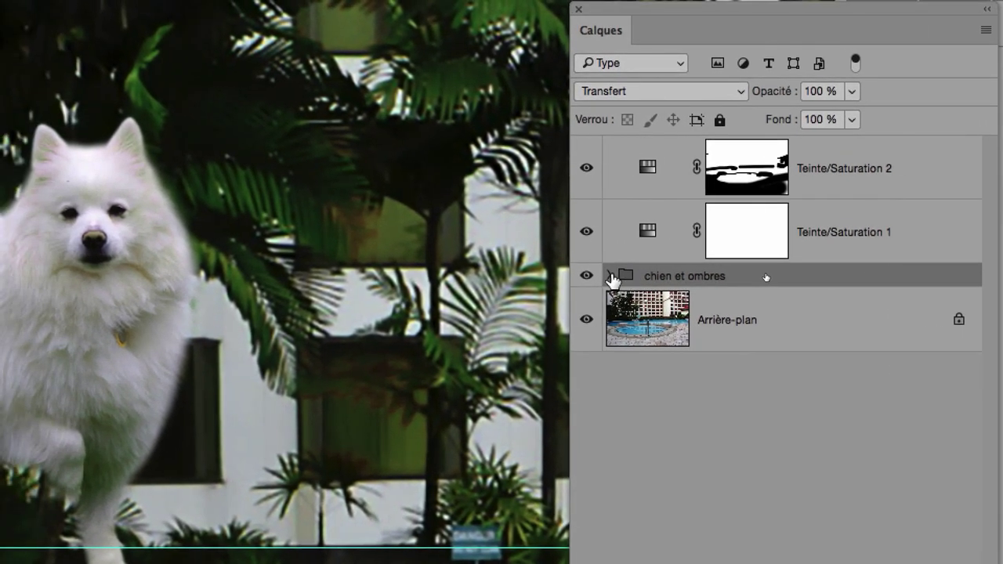
left_click(526, 272)
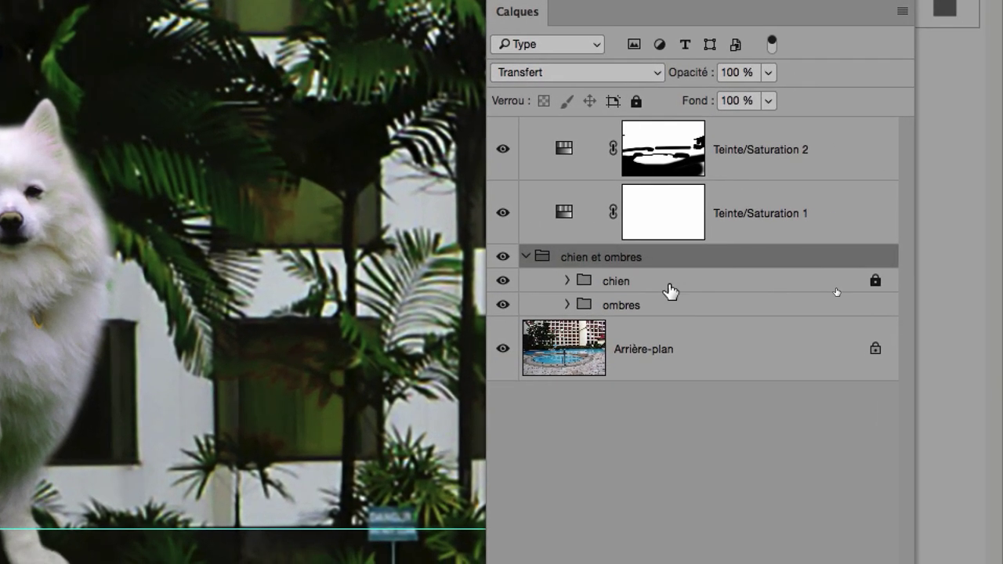
left_click(756, 302)
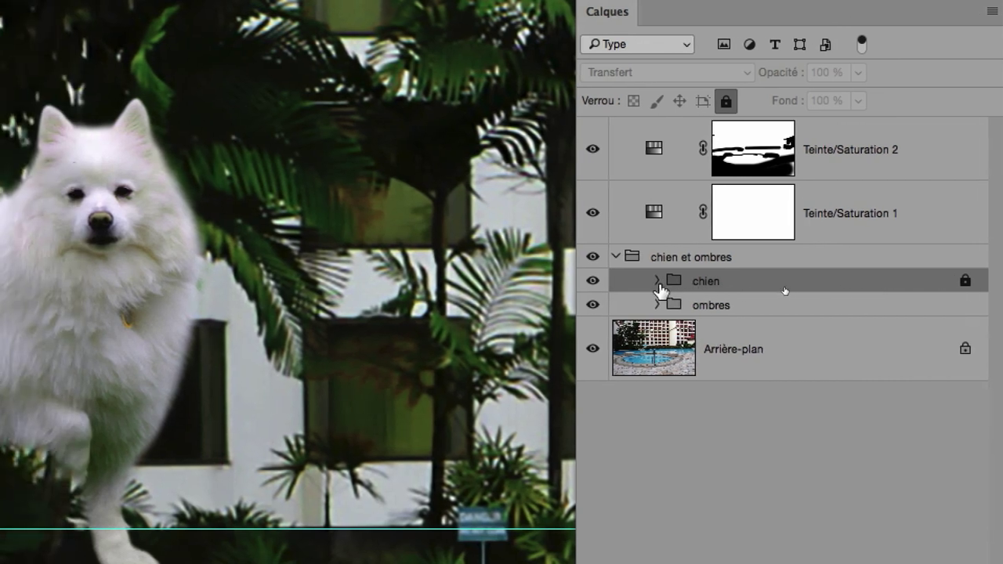
left_click(577, 281)
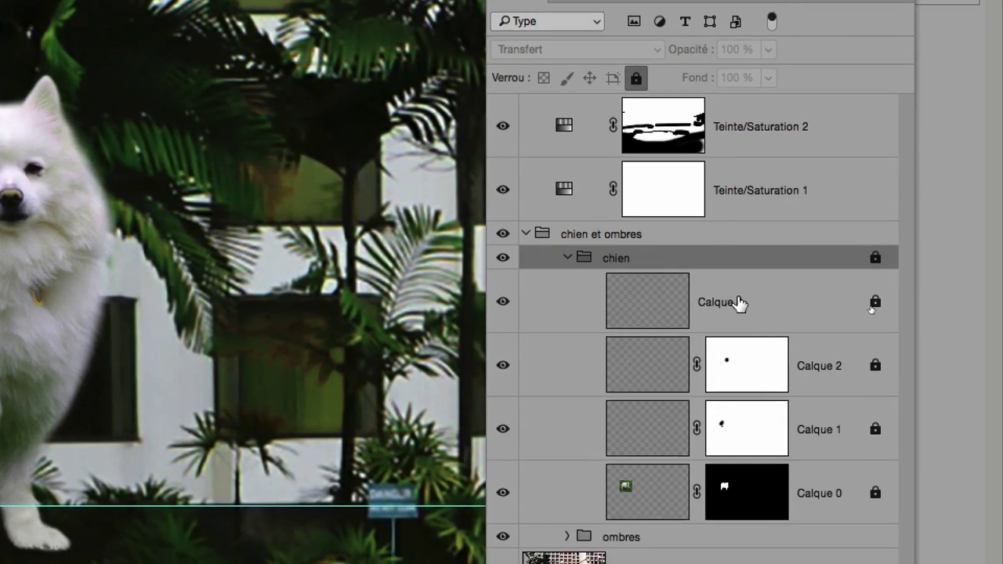
left_click(739, 302)
left_click(784, 373, "shift")
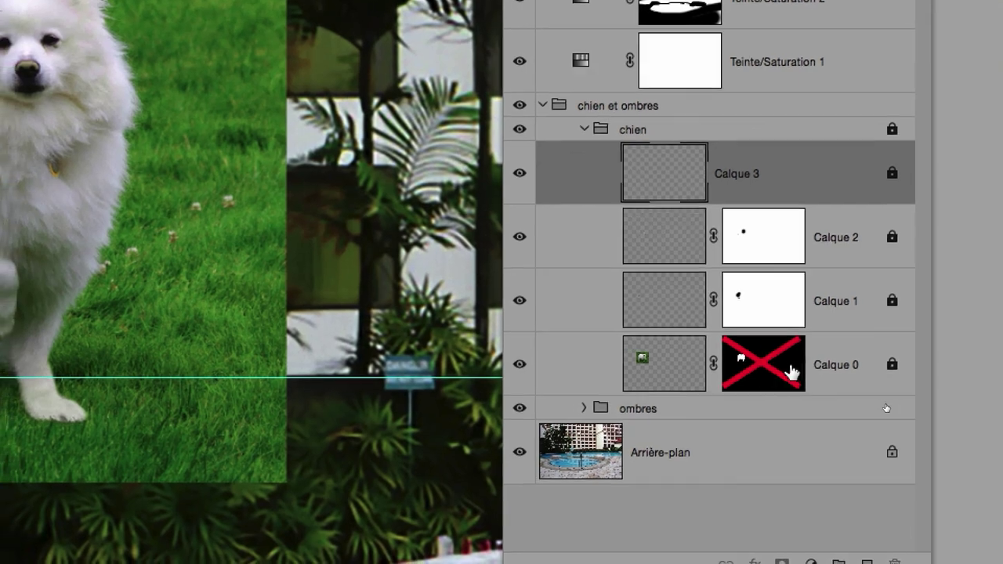
left_click(784, 372, "shift")
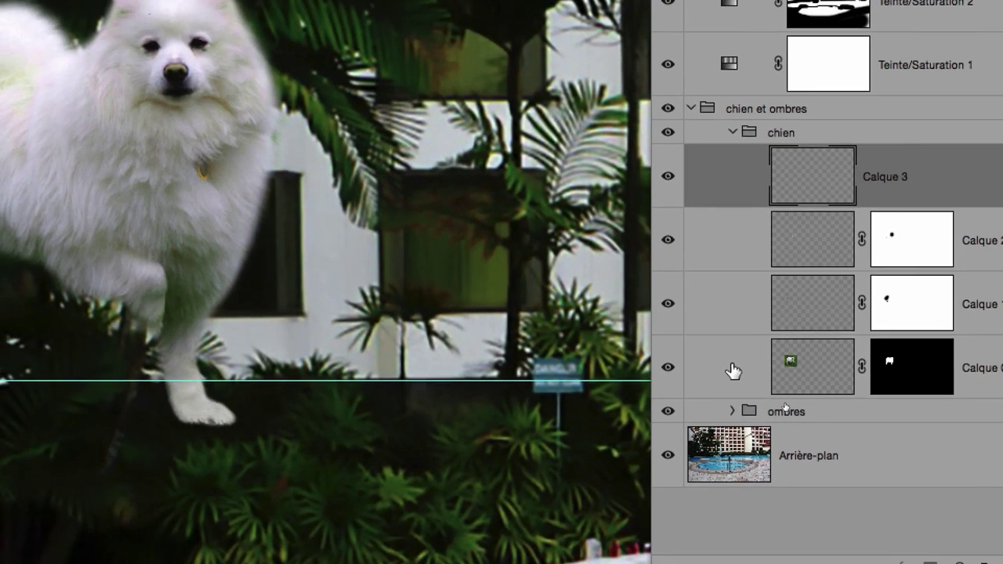
left_click(652, 365, "shift")
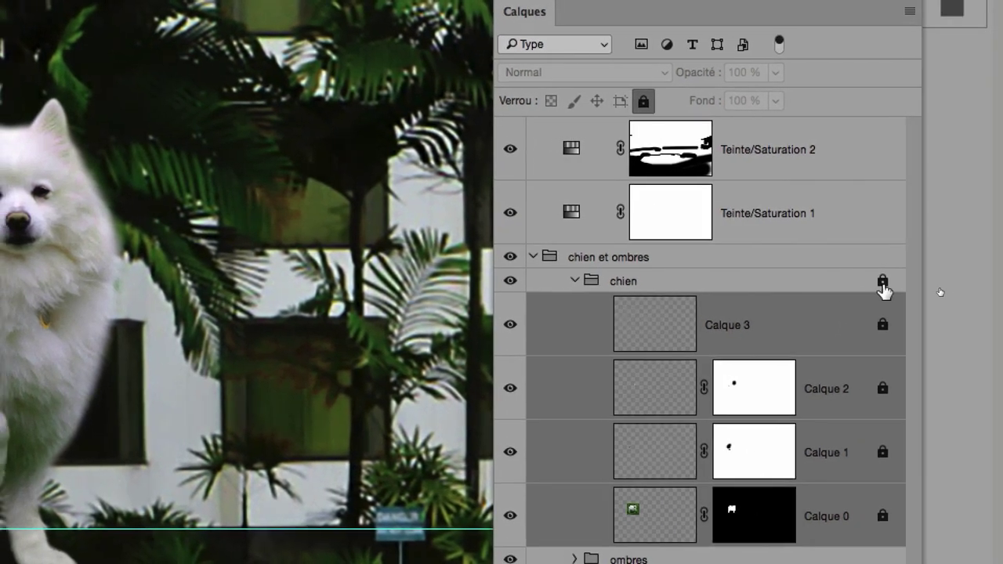
left_click(649, 345)
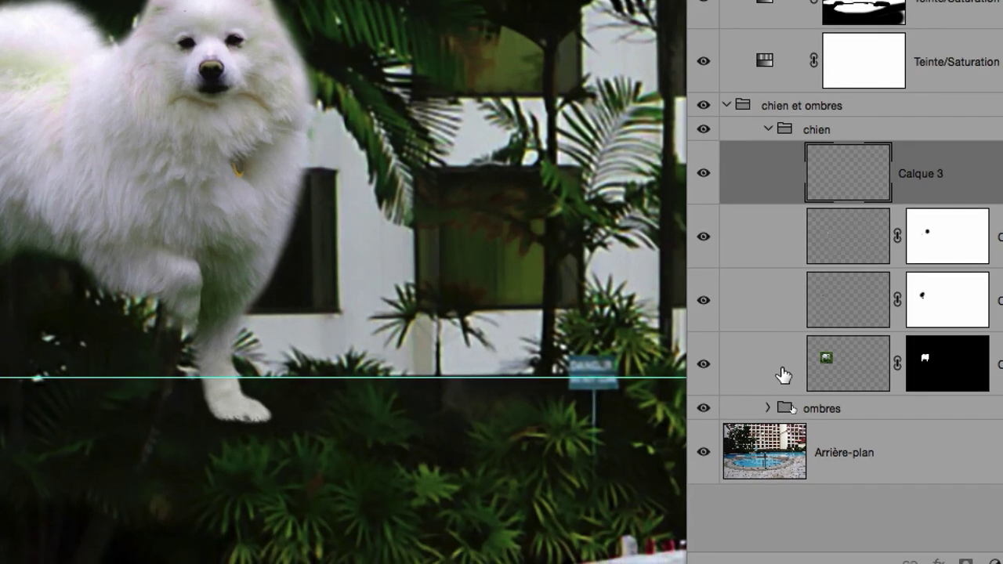
left_click(783, 375, "shift")
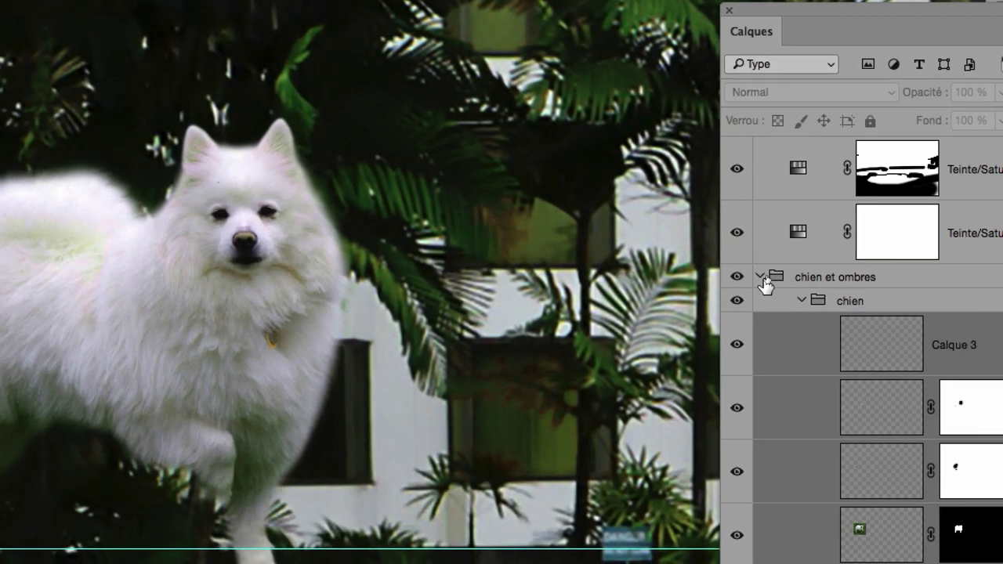
left_click(760, 278)
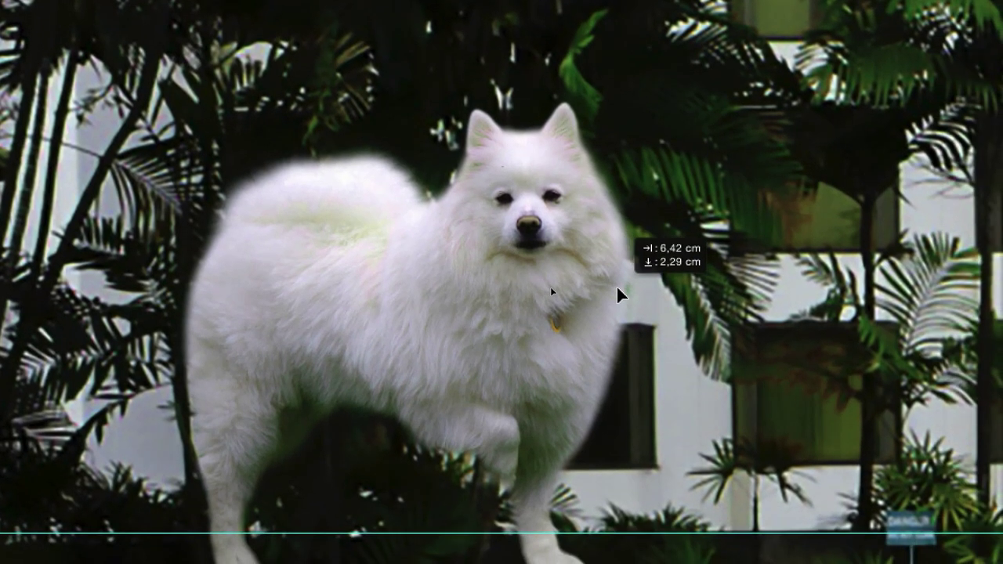
Collapse the chien subgroup and drag the white dog right over the greenery
left_click(619, 293)
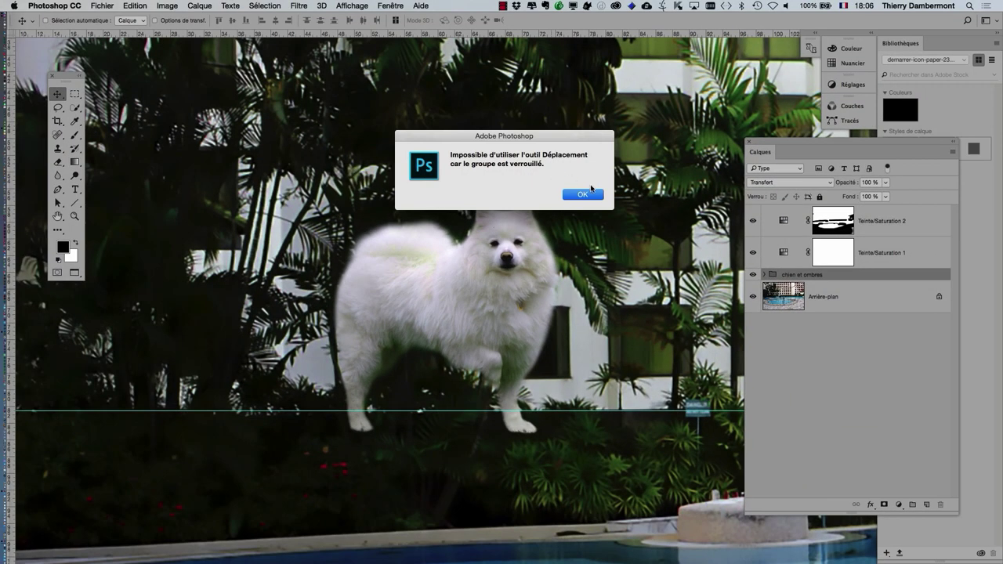
left_click(584, 194)
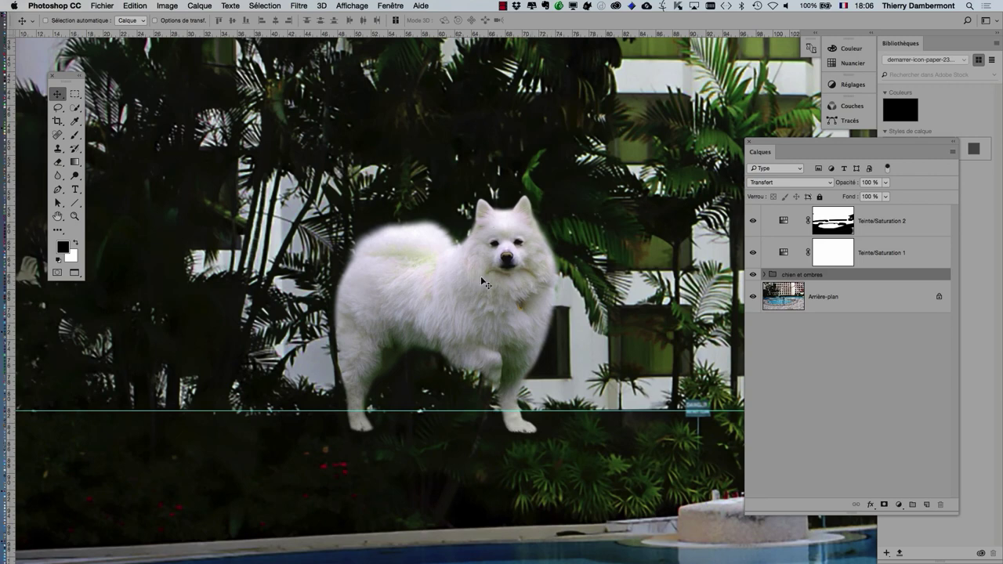
left_click(764, 275)
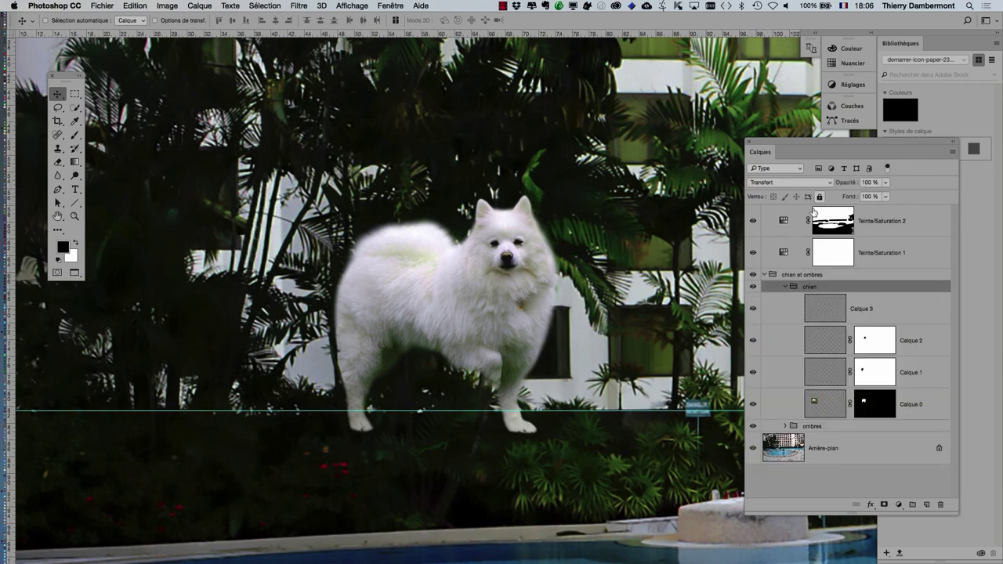
left_click(785, 288)
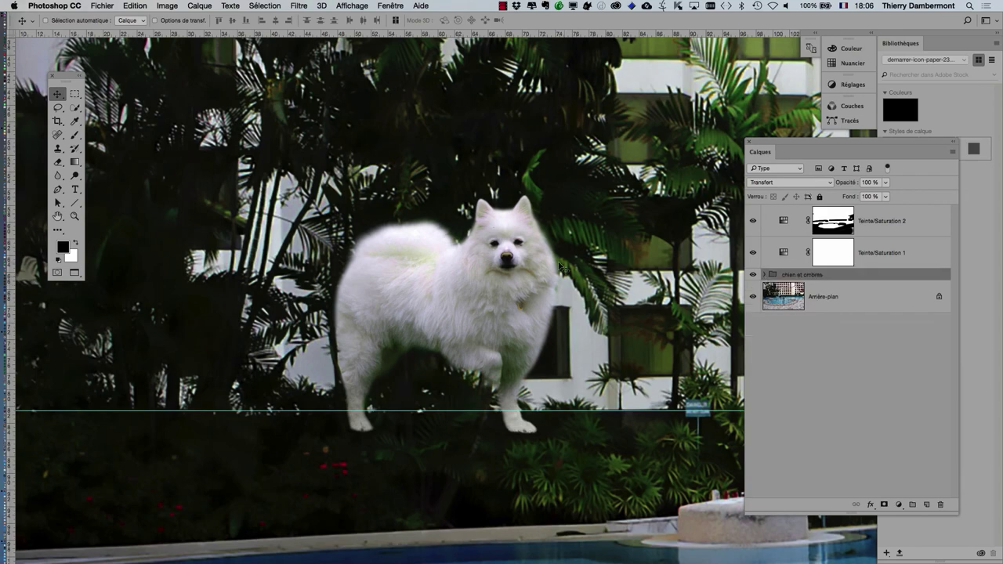
left_click_drag(492, 277, 572, 243)
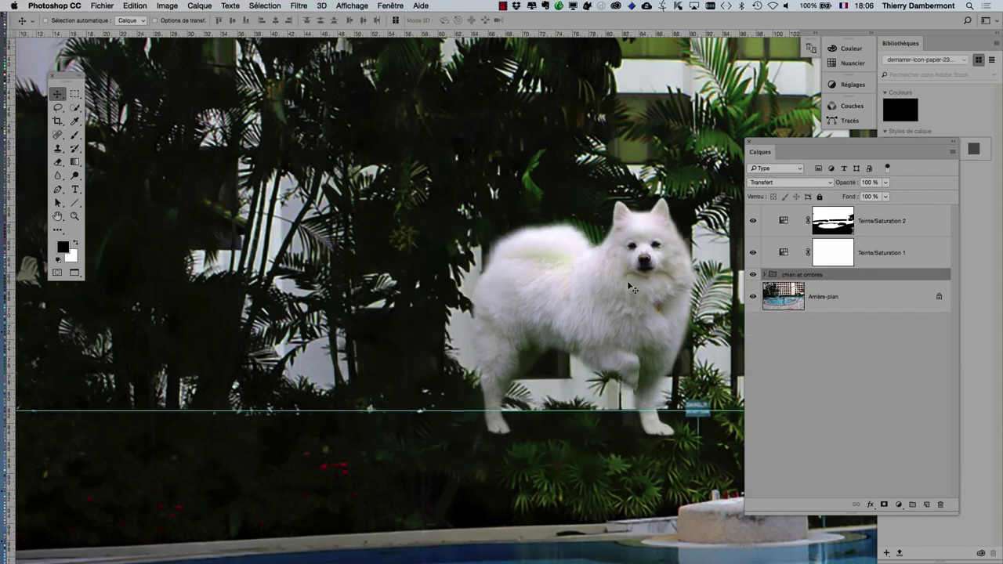
scroll(576, 258, "down", 3, "alt")
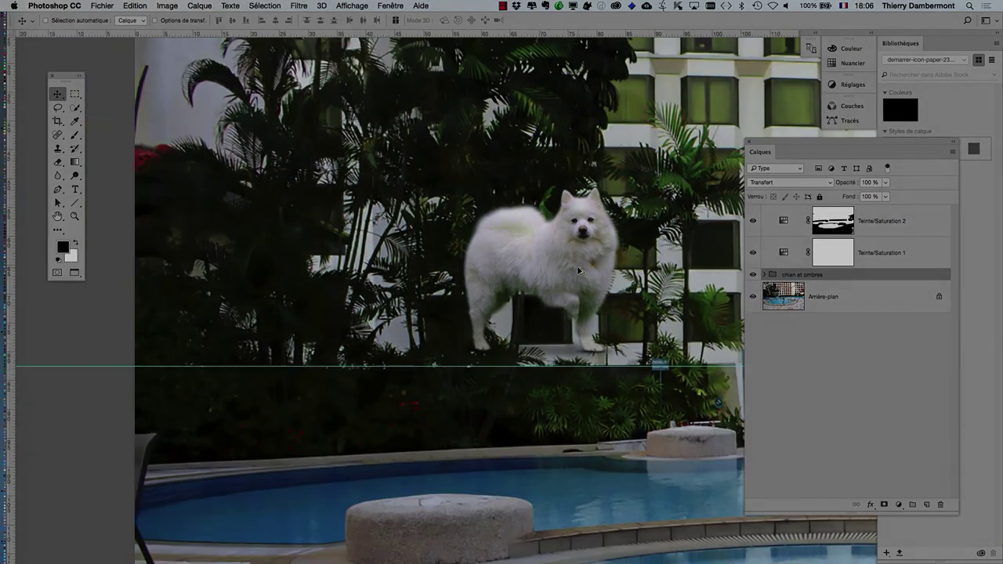
scroll(578, 271, "down", 1)
scroll(579, 271, "down", 1)
scroll(578, 271, "down", 1)
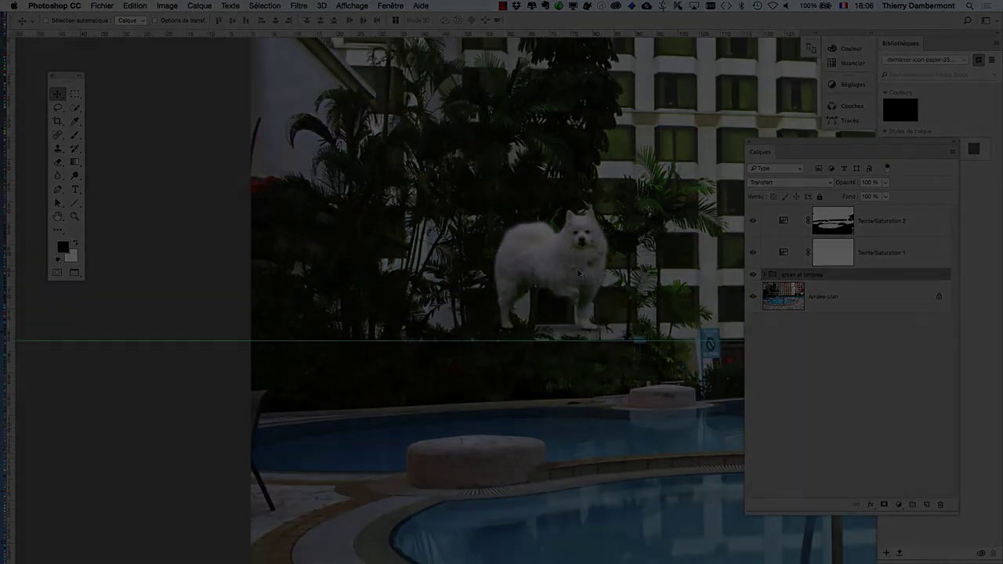
scroll(578, 273, "down", 1)
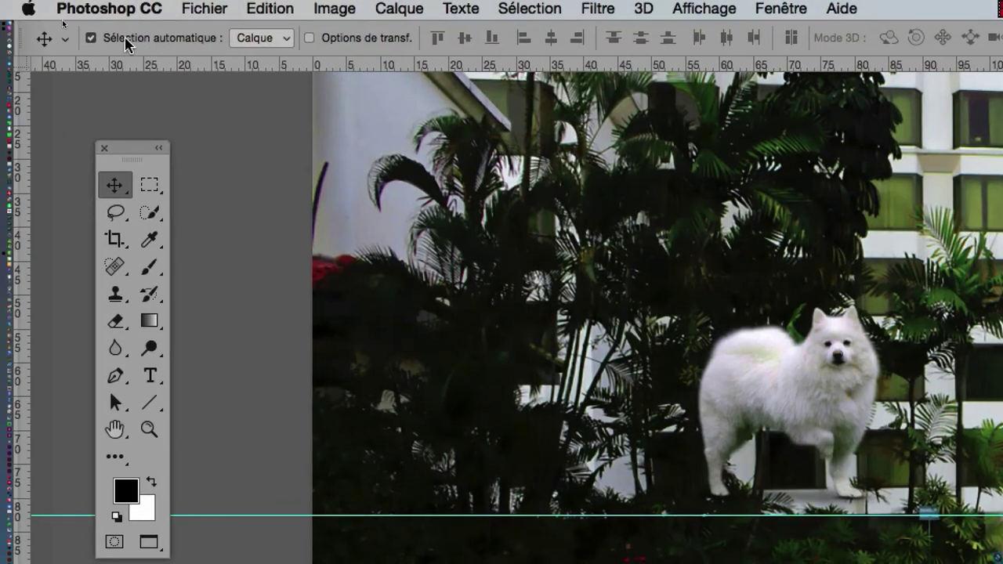
Turn off Auto-Select and drag the 'chien et ombres' group down onto the pool edge
left_click(125, 38)
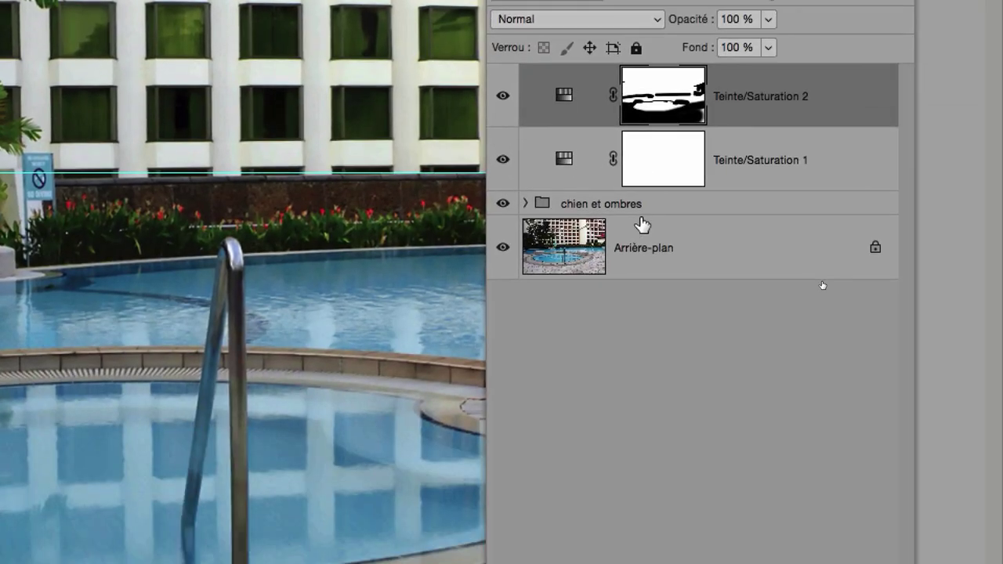
left_click(627, 206)
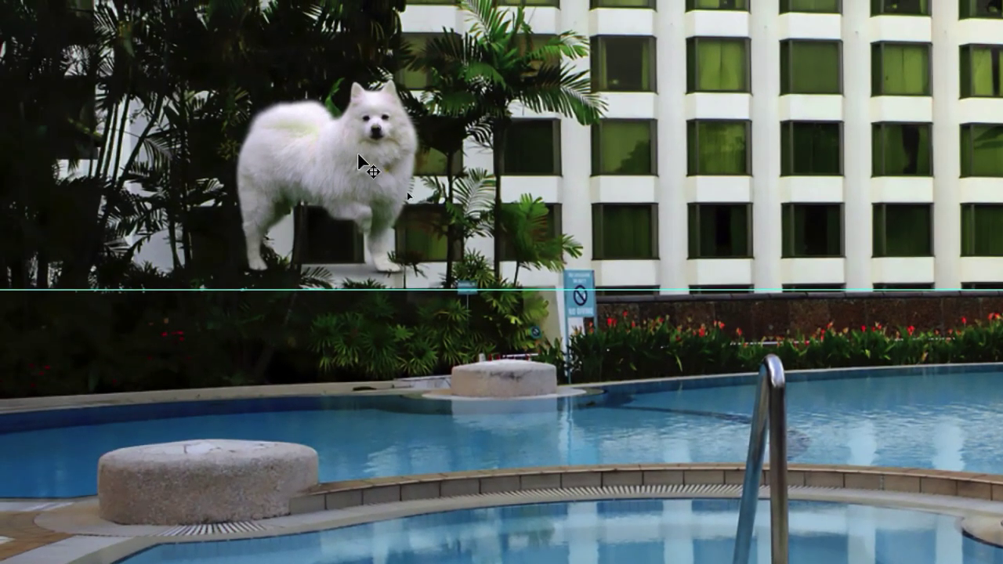
mouse_move(358, 162)
left_mouse_down()
mouse_move(361, 187)
mouse_move(387, 212)
left_mouse_up()
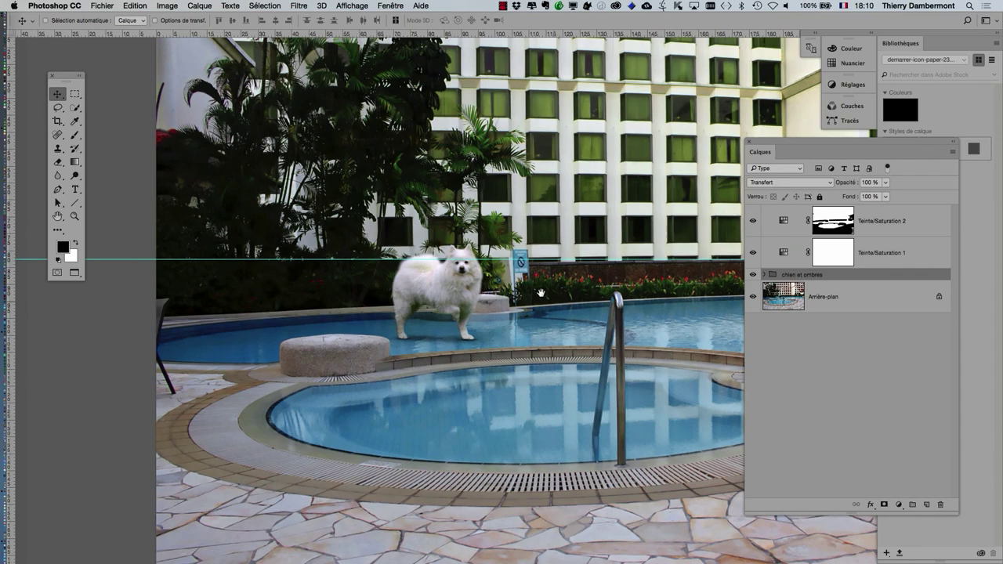
left_click_drag(540, 293, 422, 195)
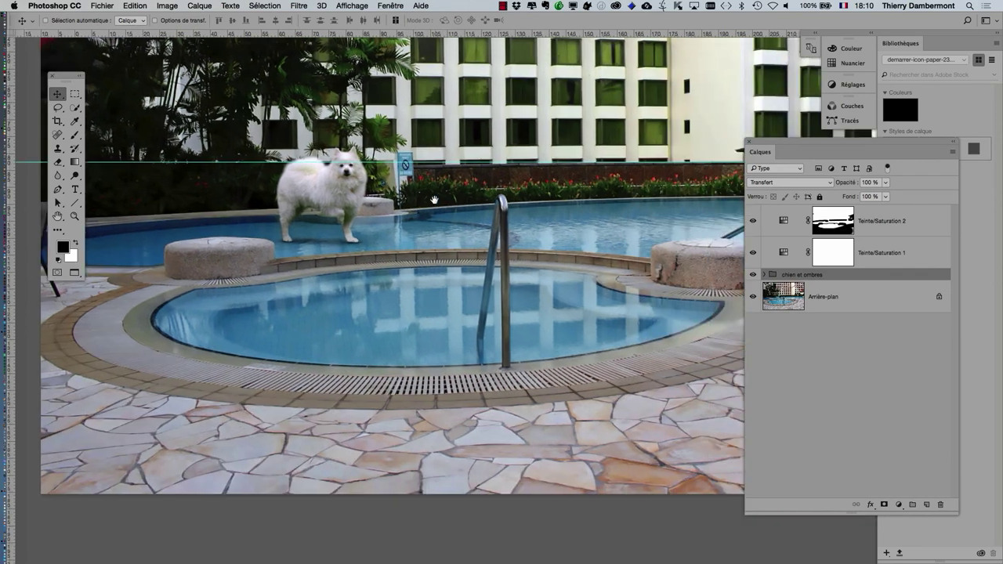
mouse_move(354, 202)
left_mouse_down()
mouse_move(394, 213)
mouse_move(576, 203)
mouse_move(366, 193)
left_mouse_up()
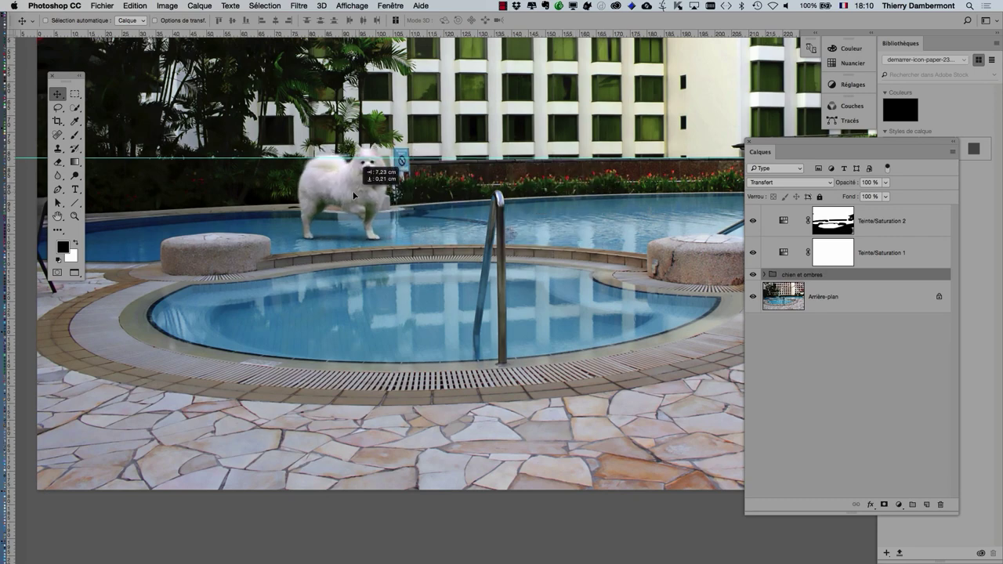
Zoom and pan around the dog to inspect the pool edge and surrounding paving
scroll(333, 206, "up", 2)
scroll(333, 206, "up", 1)
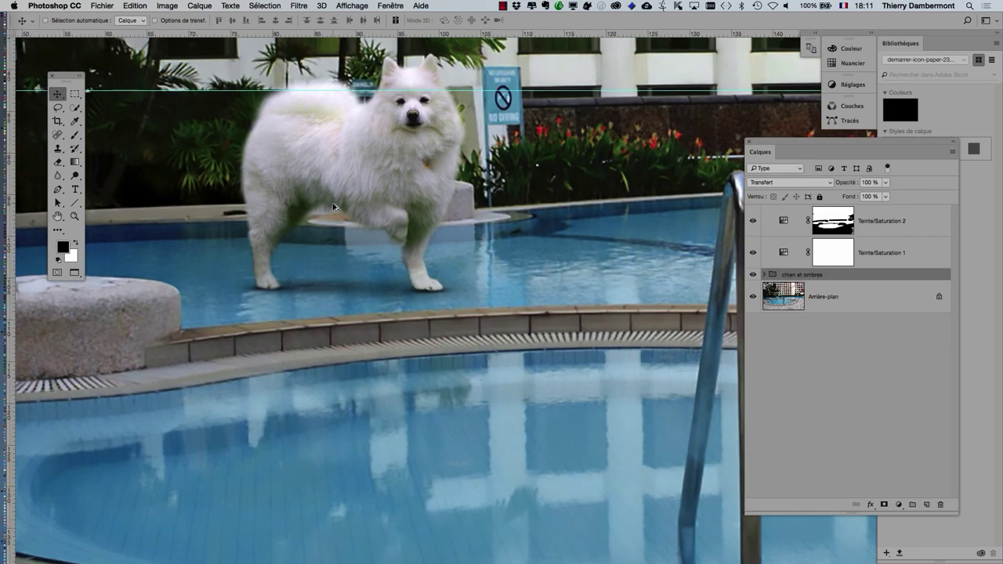
left_click_drag(391, 259, 394, 304)
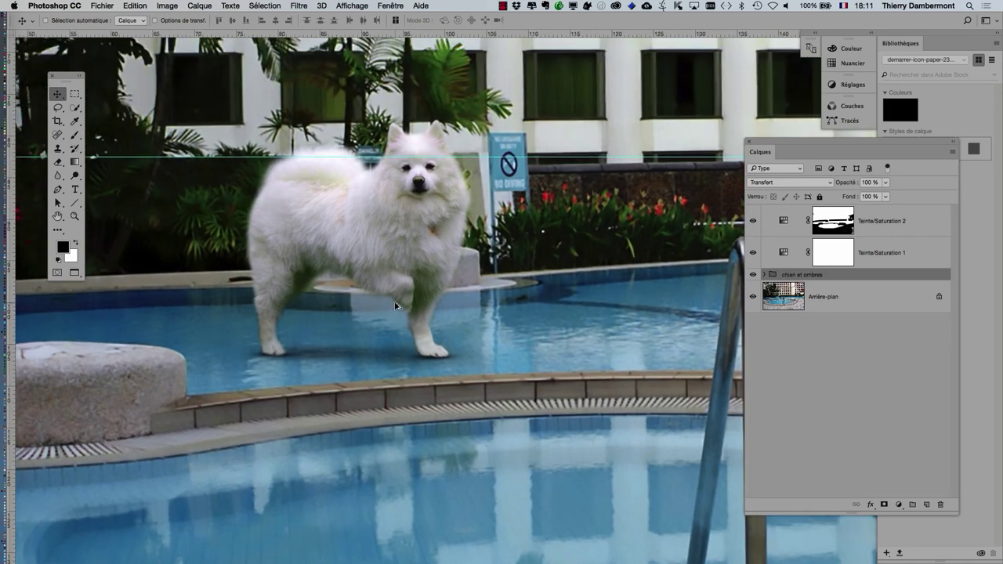
scroll(396, 305, "down", 1)
scroll(396, 306, "down", 1)
scroll(395, 306, "down", 2)
scroll(396, 305, "down", 1)
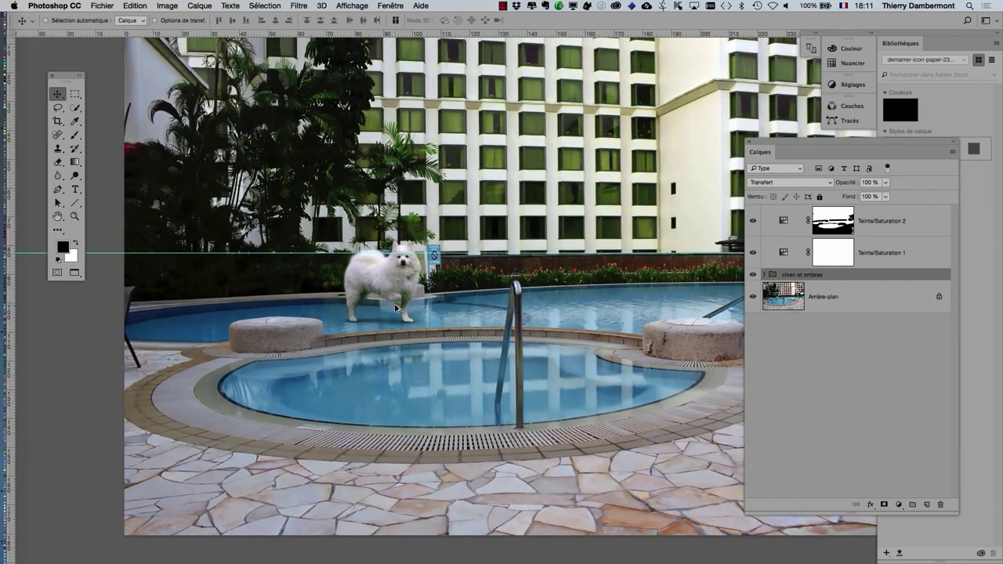
scroll(424, 315, "down", 1)
scroll(420, 312, "down", 3)
scroll(419, 310, "right", 2)
scroll(416, 306, "down", 1)
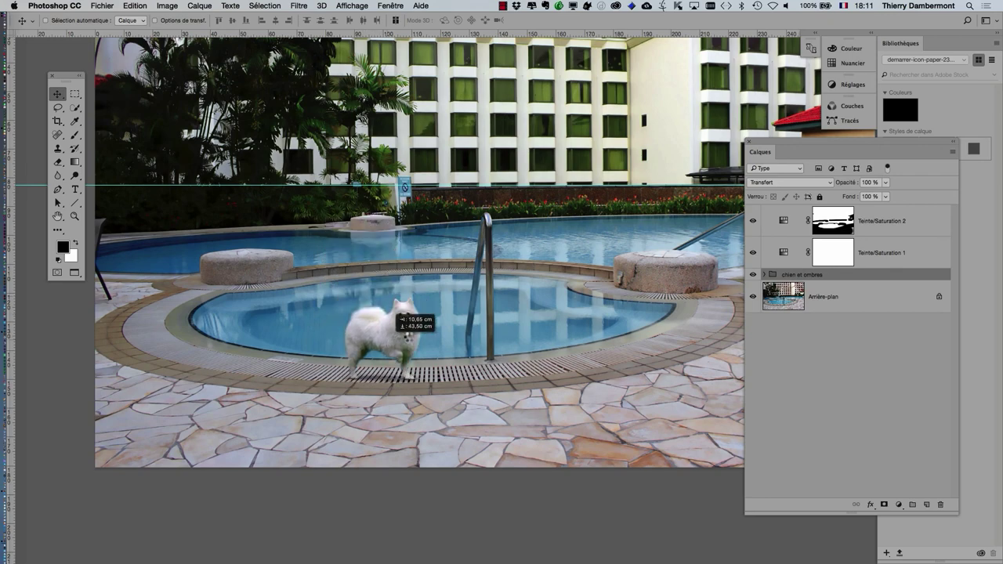
scroll(407, 322, "down", 3)
scroll(459, 210, "down", 2)
scroll(354, 272, "up", 2)
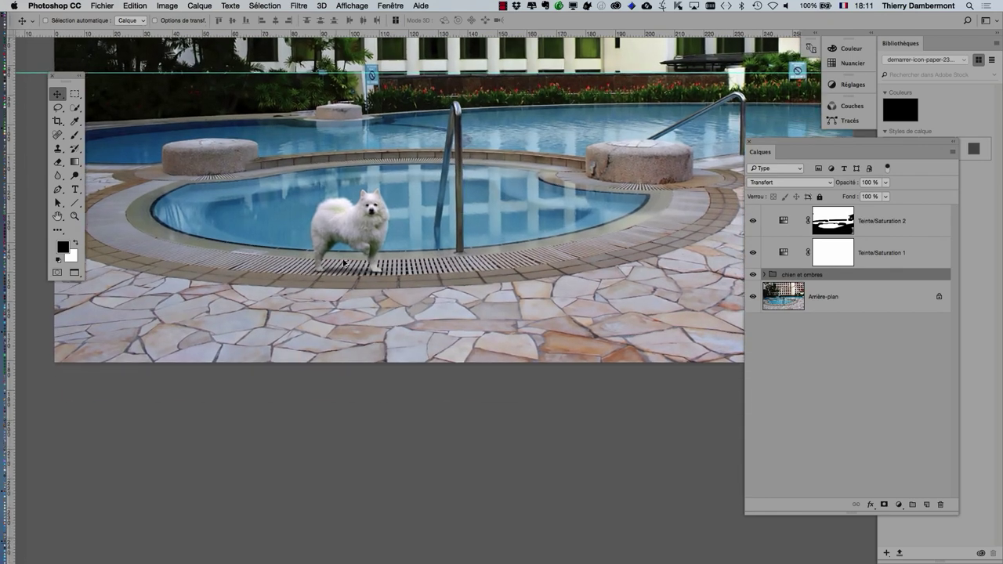
scroll(348, 266, "up", 2)
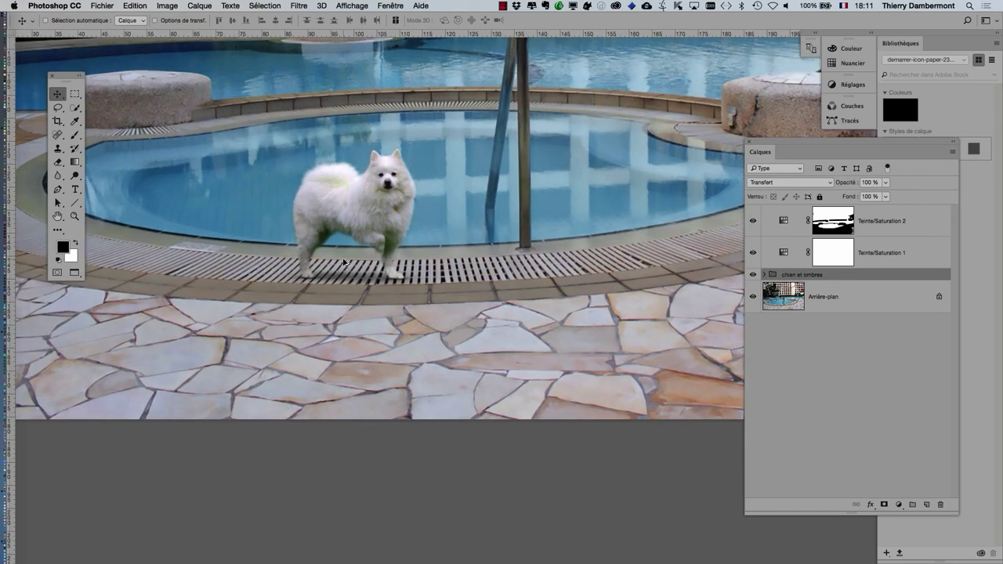
scroll(343, 261, "up", 2)
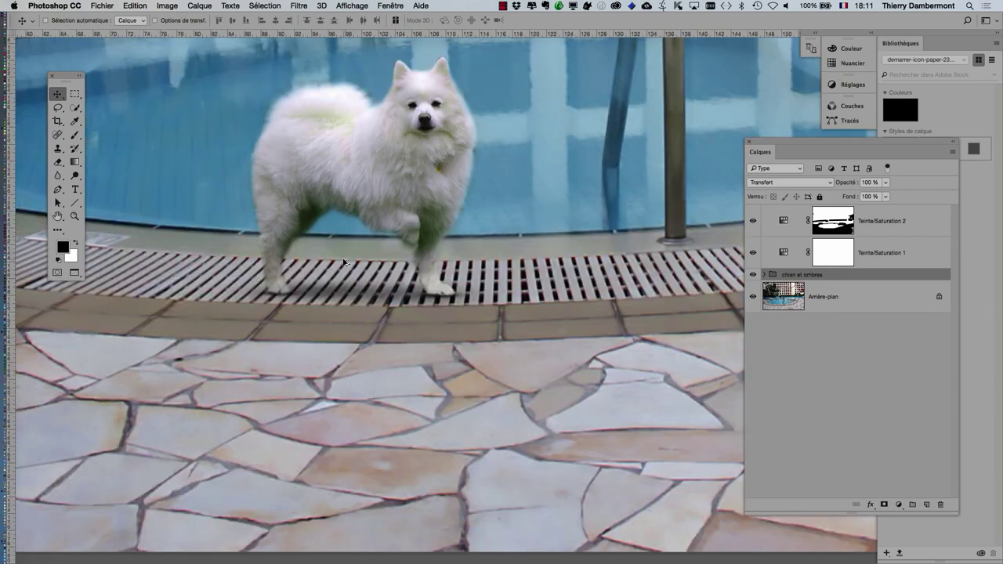
scroll(344, 261, "down", 2)
scroll(343, 261, "down", 2)
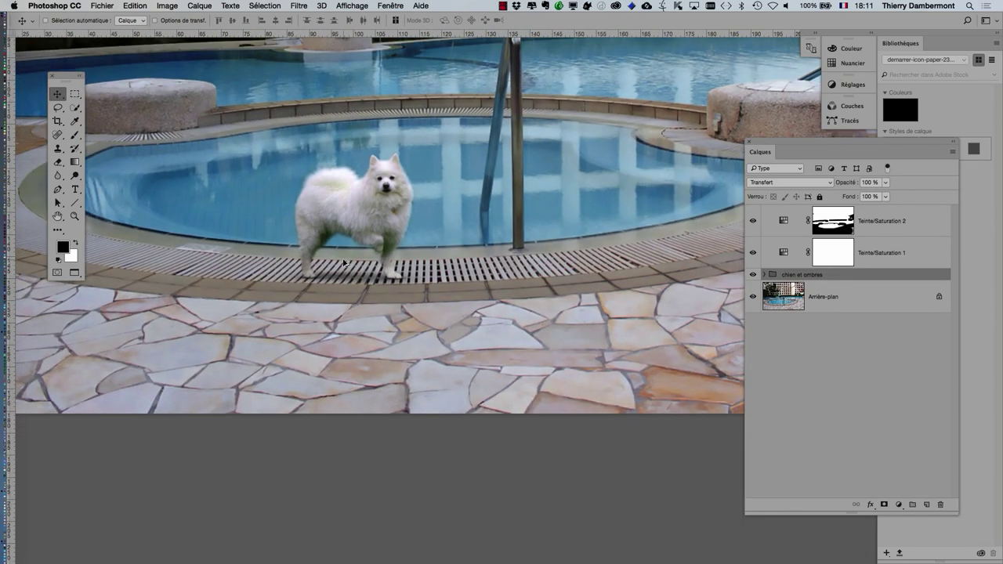
scroll(343, 261, "down", 2)
scroll(343, 261, "down", 1)
scroll(344, 261, "down", 1)
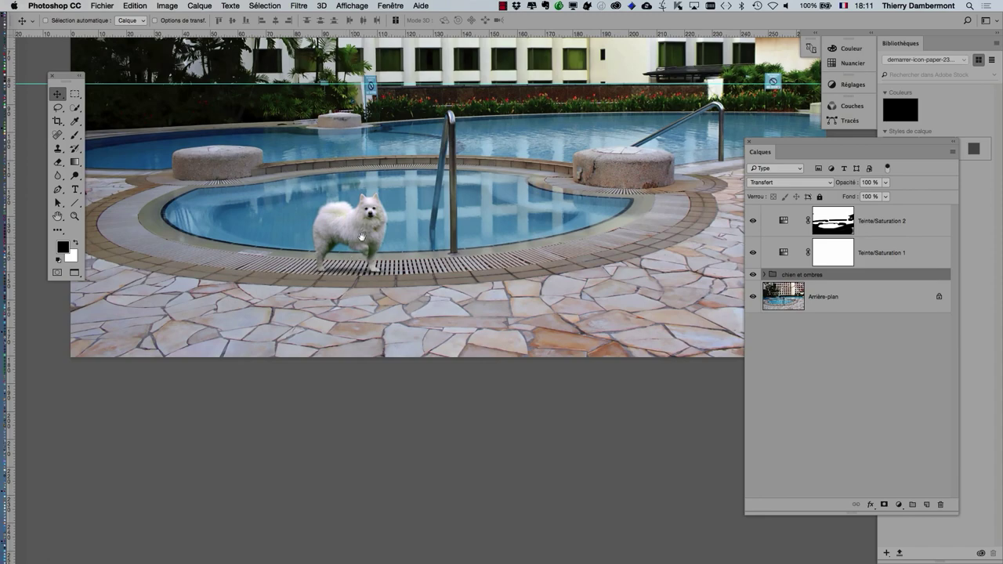
Move the dog out of the water onto the paving just in front of the small pool
left_click_drag(361, 236, 290, 232)
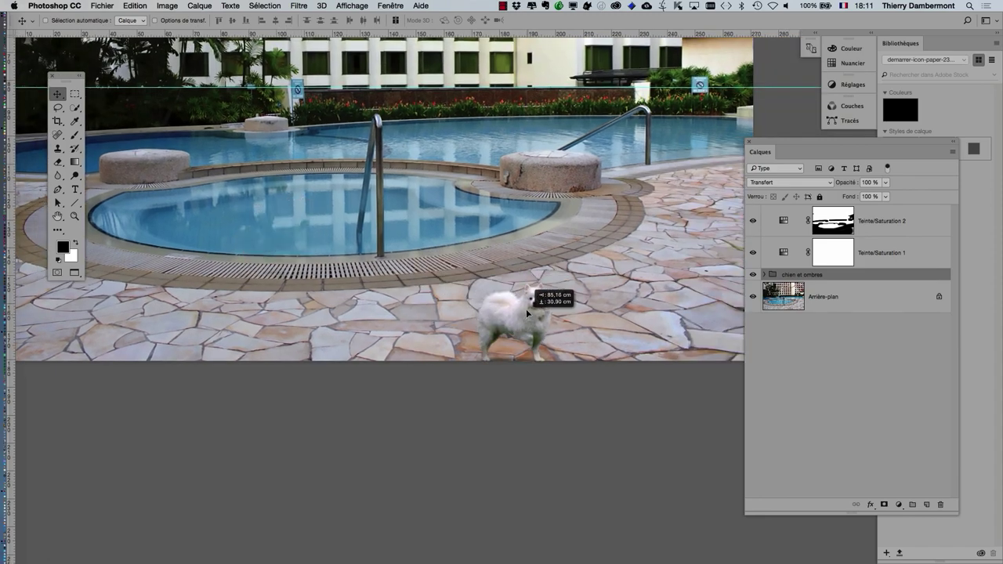
scroll(533, 325, "up", 1)
scroll(532, 324, "up", 2)
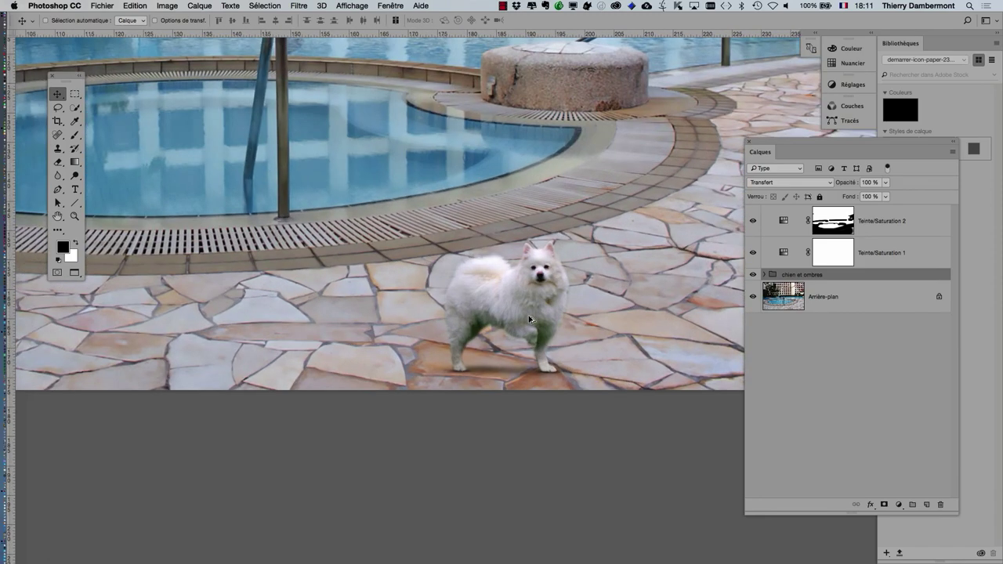
scroll(531, 322, "up", 1)
scroll(529, 320, "down", 1)
scroll(529, 319, "down", 1)
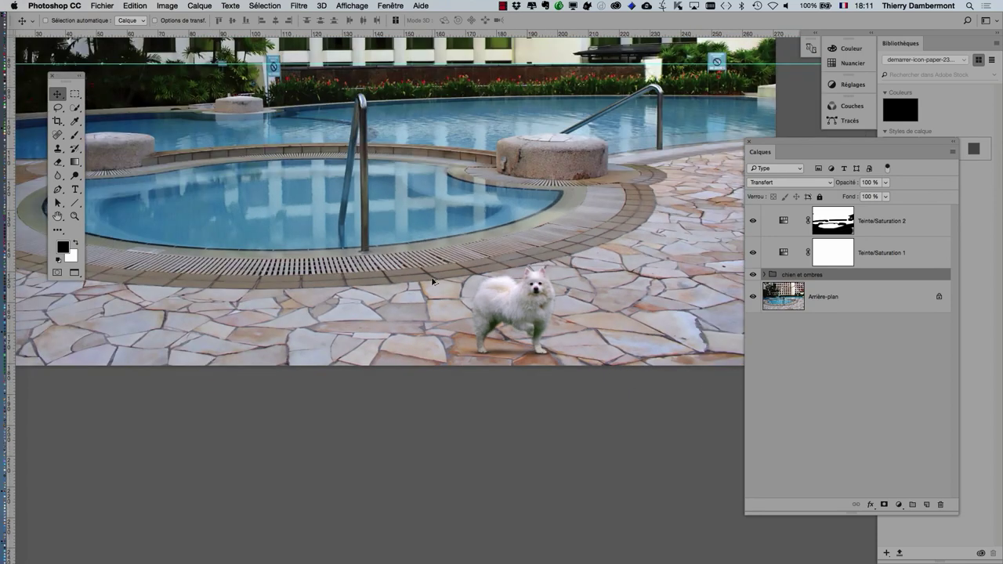
scroll(433, 281, "down", 1)
scroll(433, 283, "down", 1)
scroll(434, 286, "down", 1)
scroll(435, 288, "down", 1)
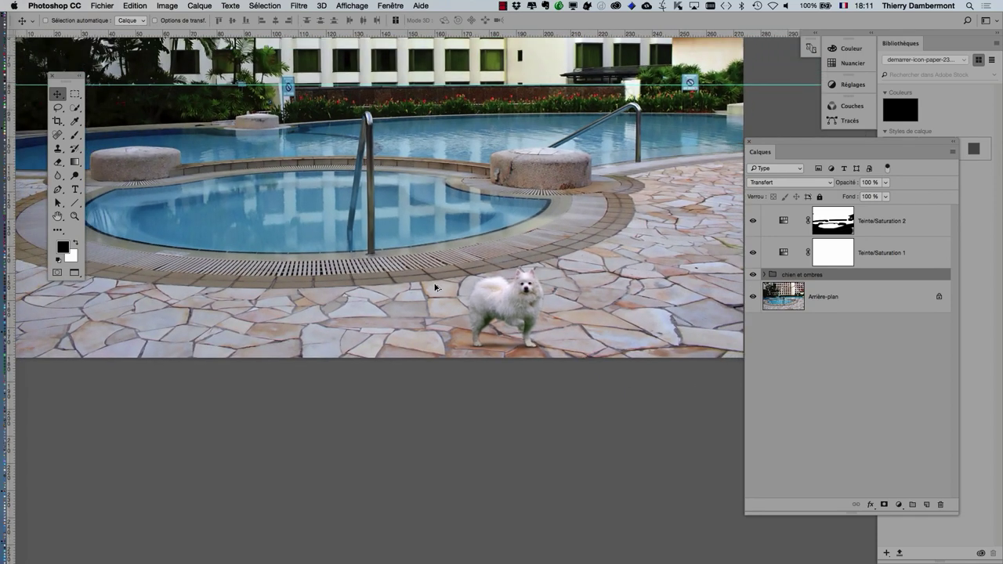
scroll(435, 287, "down", 1)
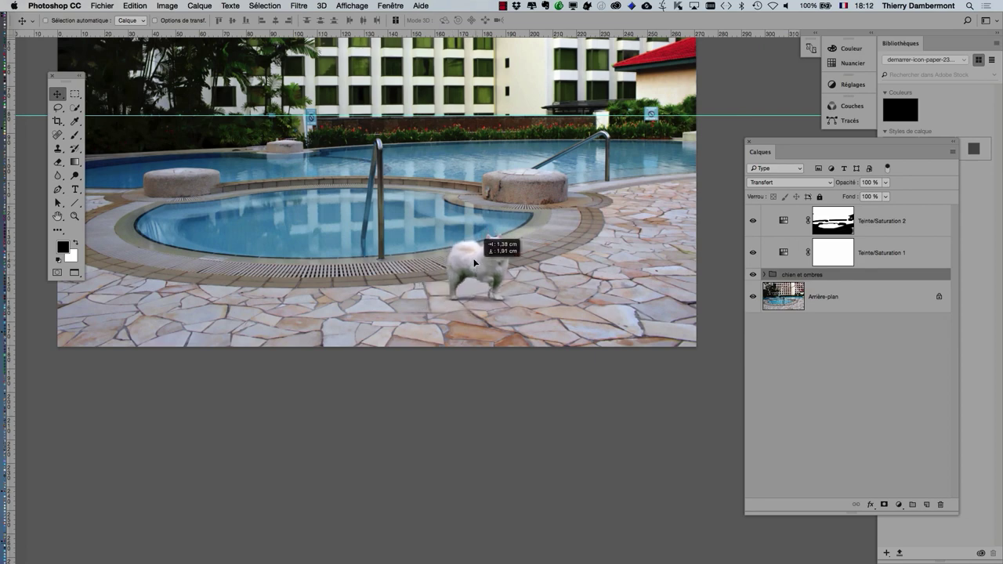
left_click_drag(470, 254, 558, 331)
scroll(558, 331, "up", 2)
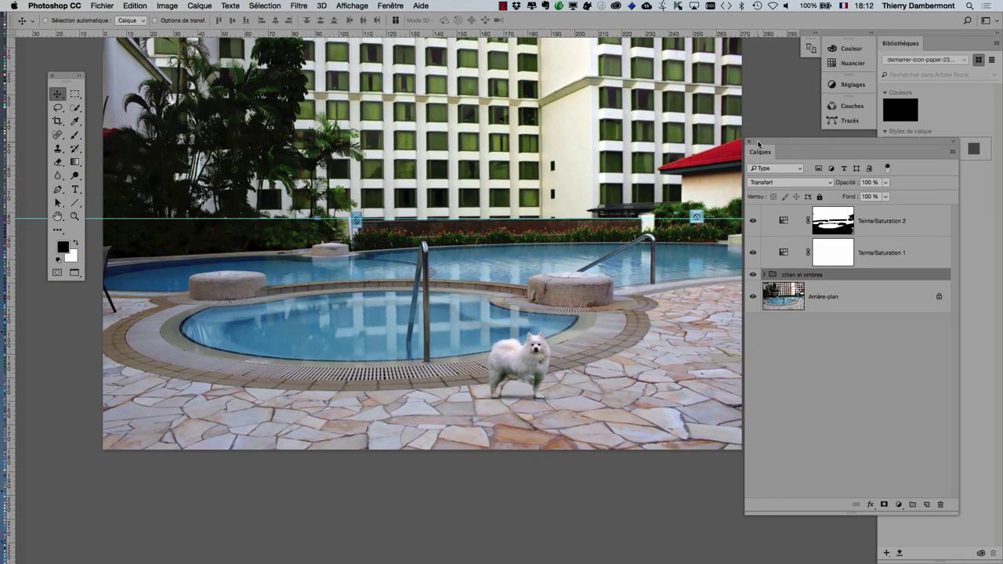
Move the Layers panel aside and nudge the dog along the flower bed behind the pool
left_click_drag(757, 144, 811, 156)
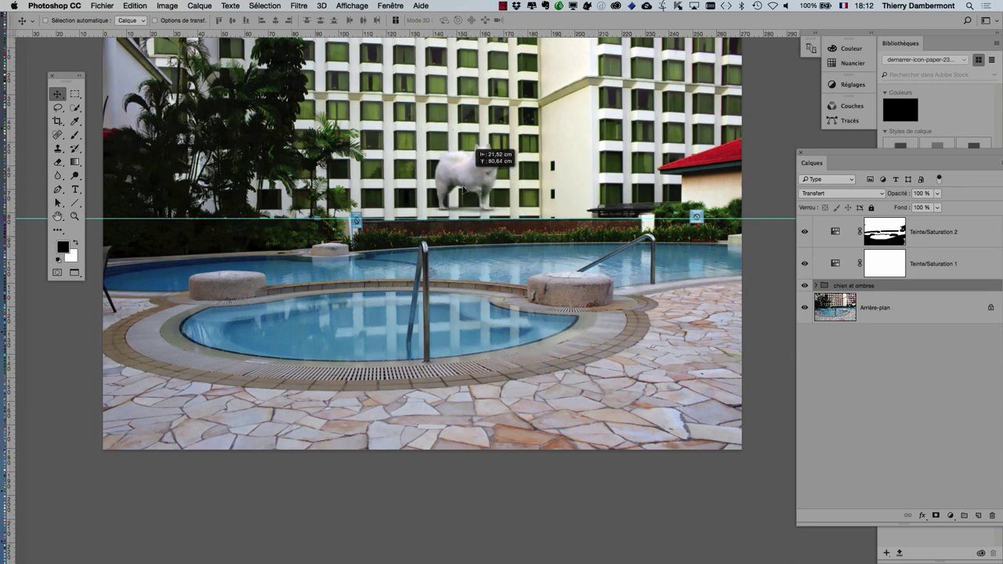
left_click_drag(458, 210, 458, 212)
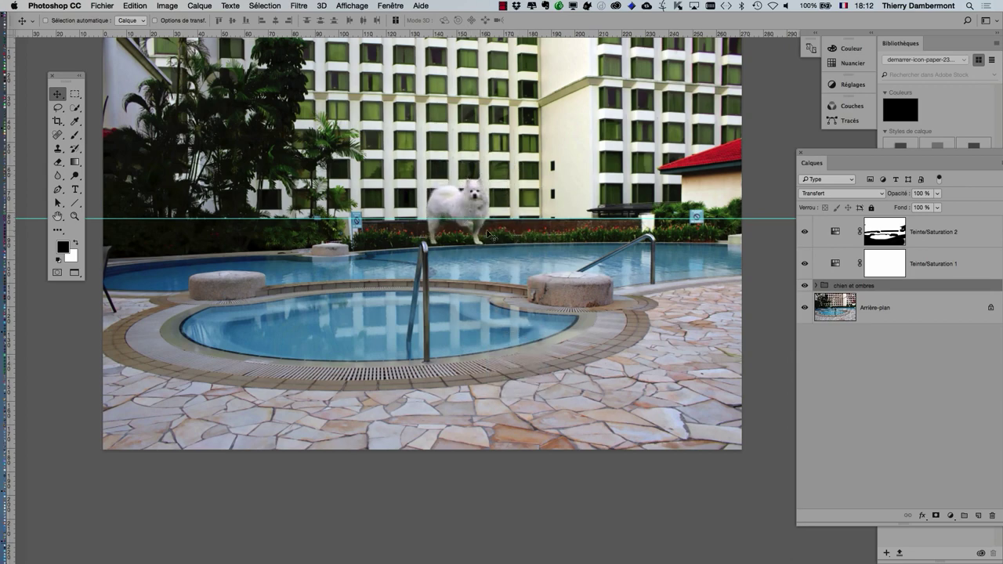
scroll(489, 232, "up", 2)
scroll(490, 233, "up", 2)
scroll(490, 233, "up", 2)
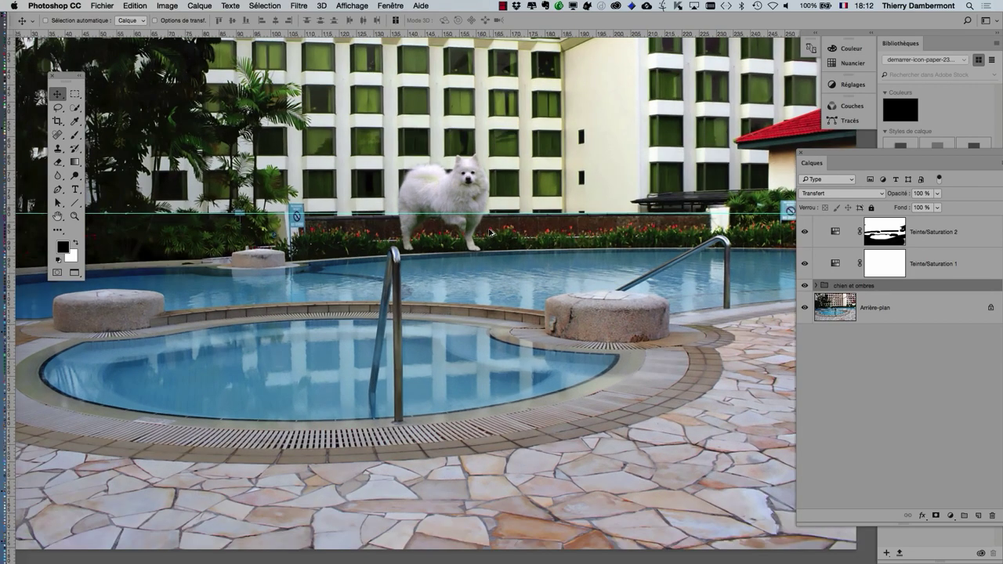
scroll(489, 233, "down", 1)
scroll(490, 233, "down", 2)
scroll(491, 235, "up", 1)
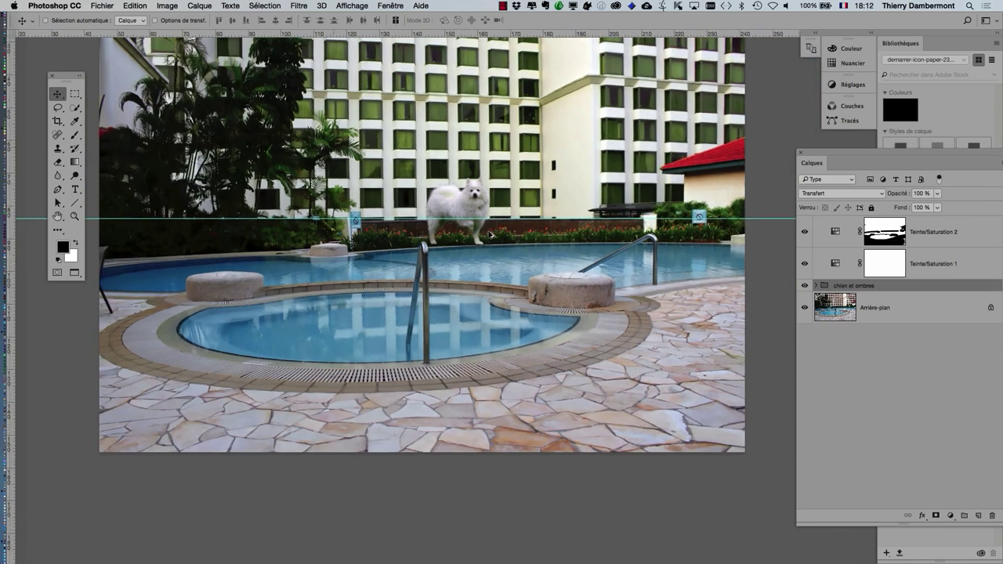
scroll(492, 238, "up", 4)
scroll(494, 237, "up", 2)
scroll(498, 238, "down", 1)
scroll(500, 237, "down", 2)
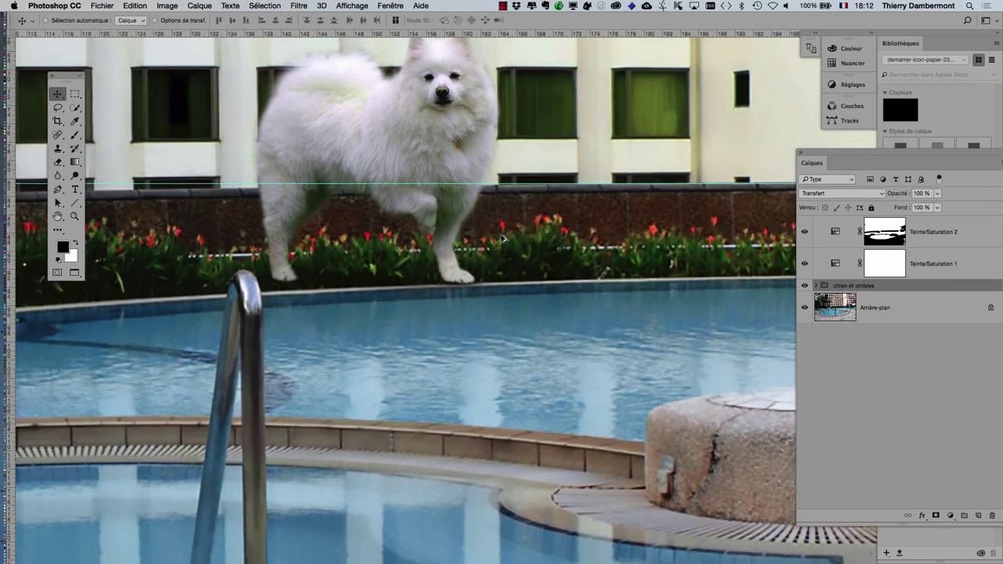
scroll(502, 238, "down", 1)
scroll(503, 237, "down", 2)
scroll(502, 238, "down", 1)
scroll(502, 238, "down", 1)
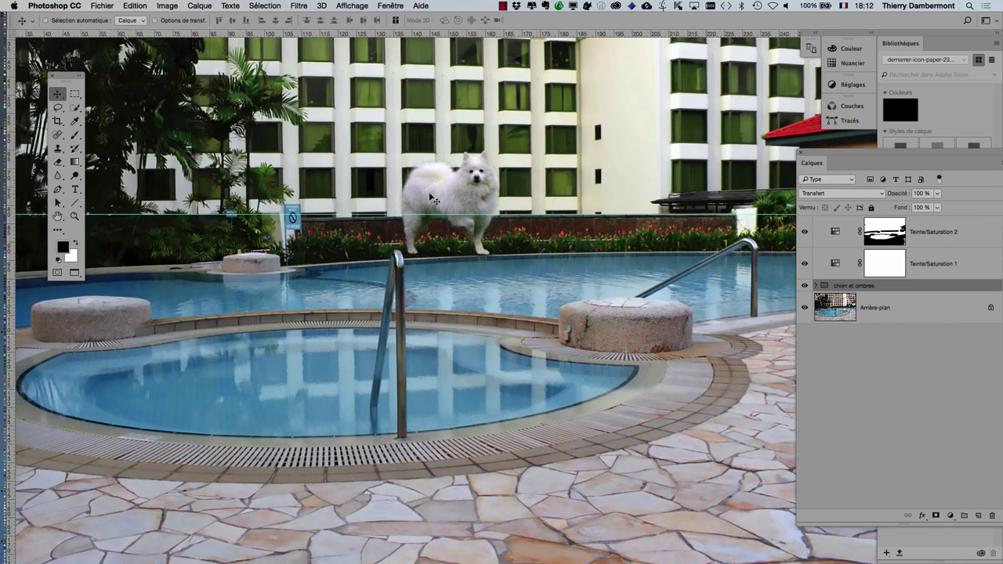
Try the dog on the pool edge and pedestal, then settle it on the paving beside the pedestal
left_click_drag(445, 199, 502, 382)
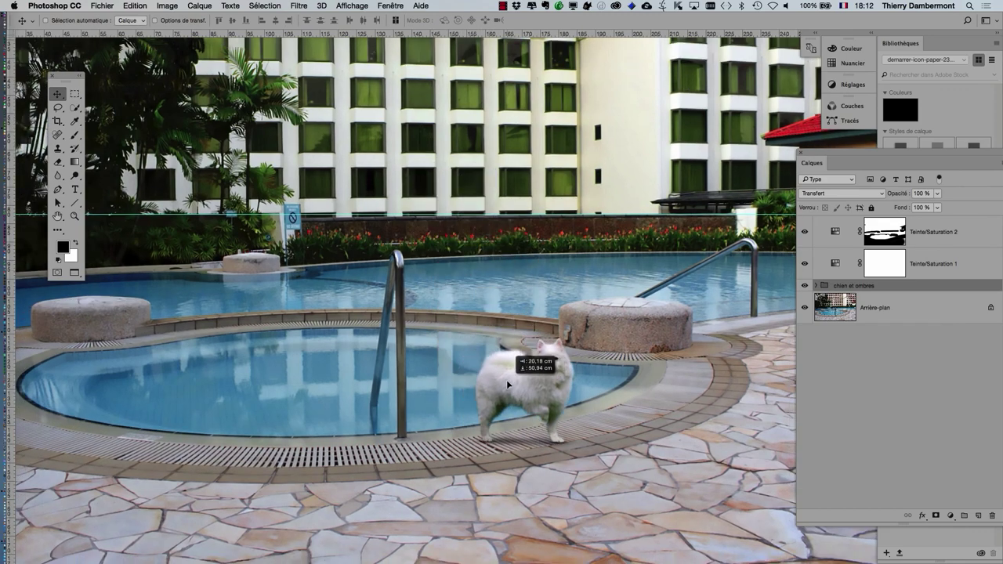
scroll(538, 457, "up", 1)
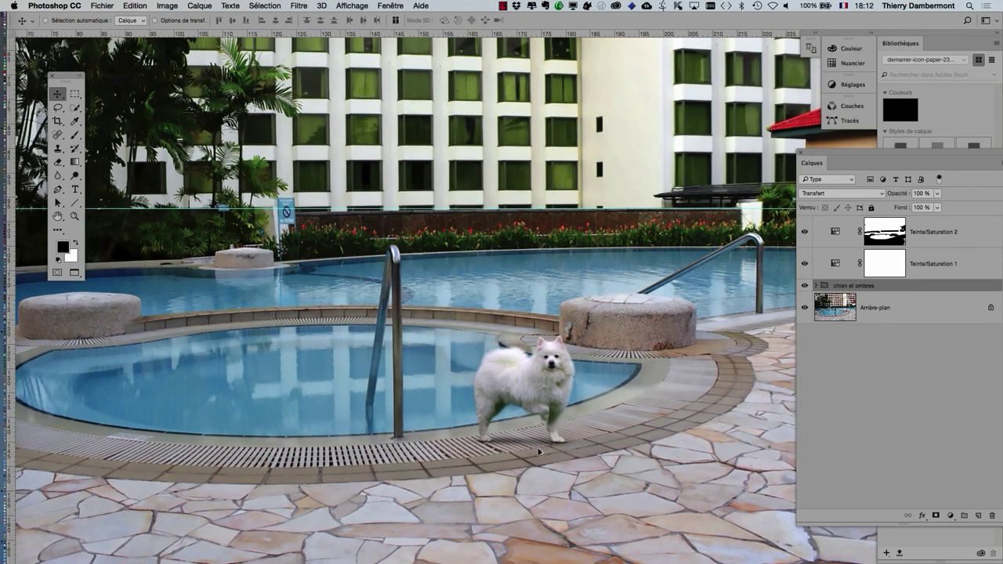
scroll(539, 446, "up", 1)
mouse_move(537, 375)
left_mouse_down()
mouse_move(679, 188)
mouse_move(663, 337)
left_mouse_up()
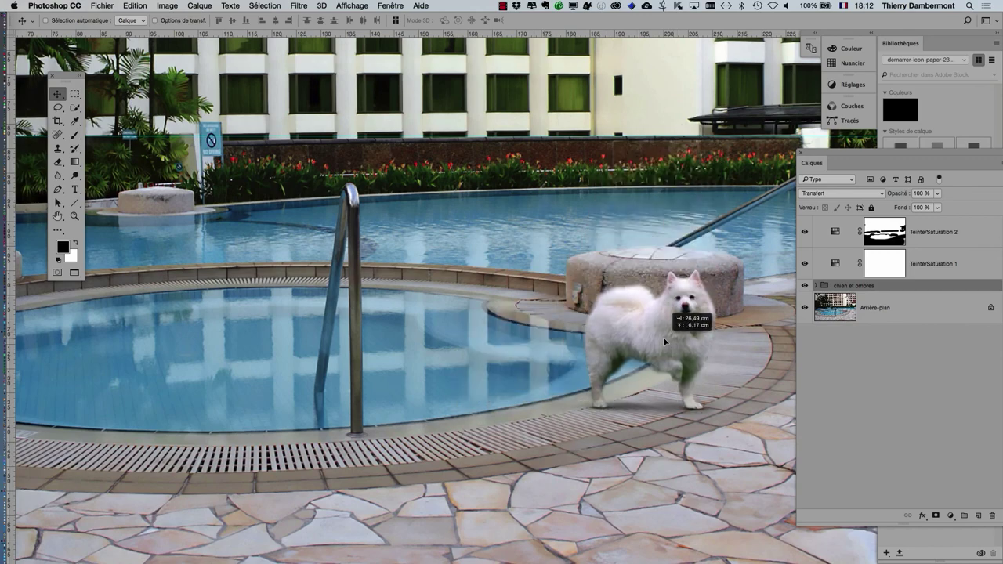
left_click_drag(570, 401, 414, 349)
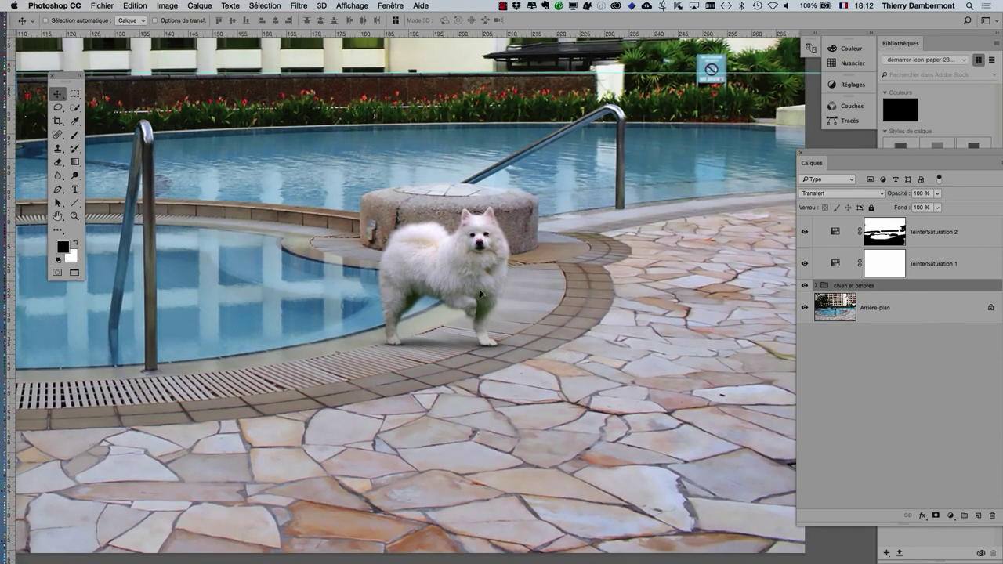
left_click_drag(481, 294, 580, 296)
scroll(592, 311, "up", 1)
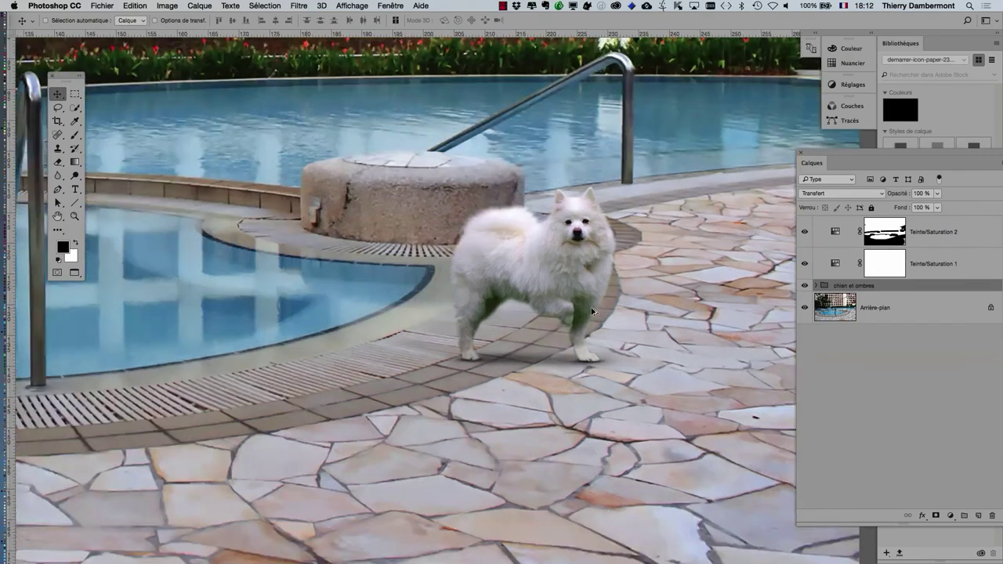
scroll(592, 311, "up", 2)
scroll(592, 311, "up", 2)
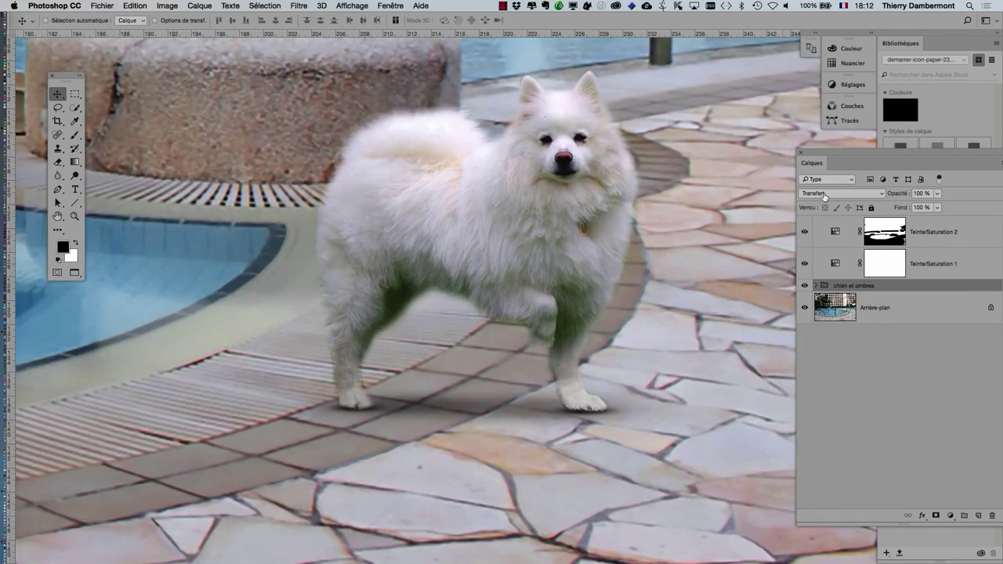
left_click_drag(828, 151, 753, 57)
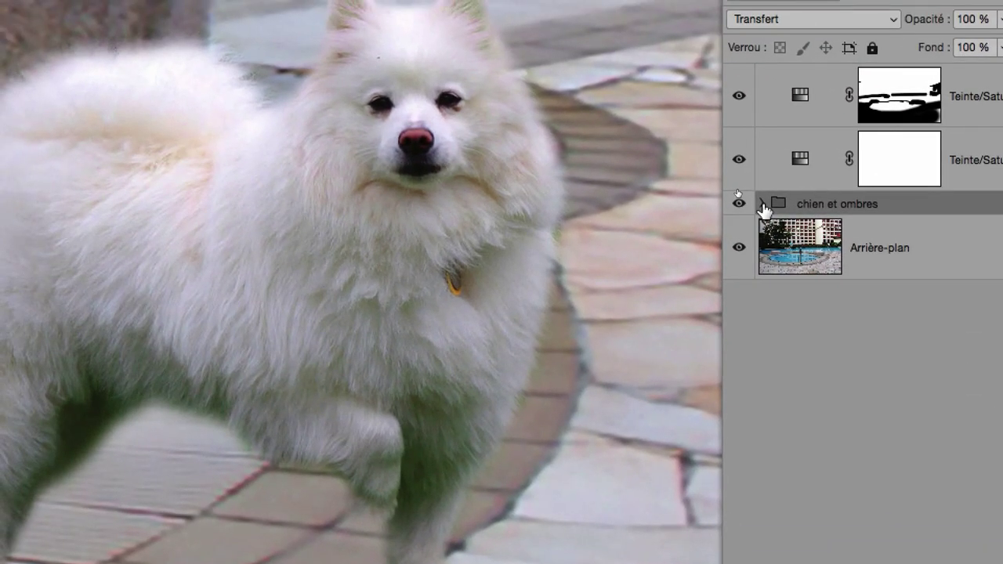
left_click(761, 205)
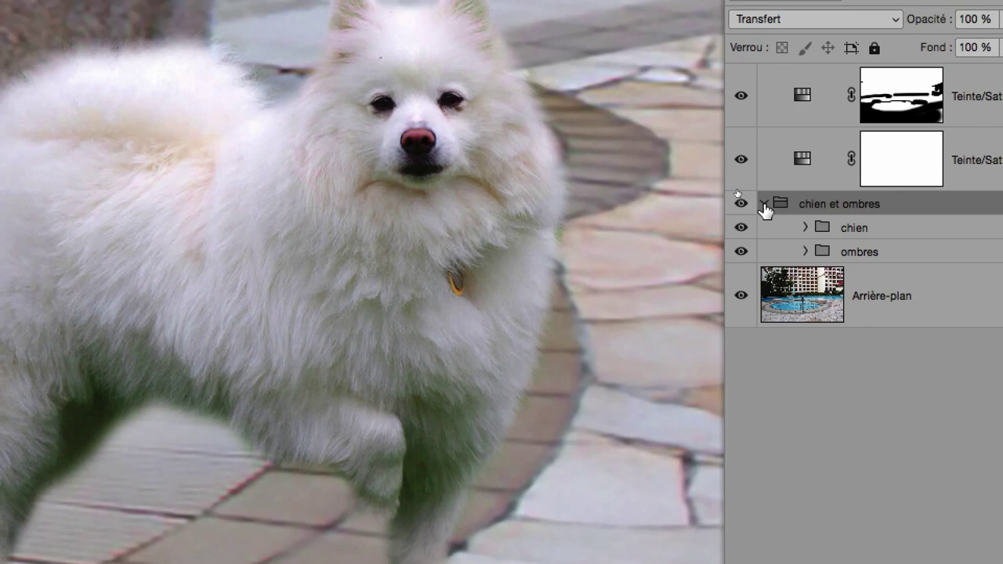
left_click(764, 204)
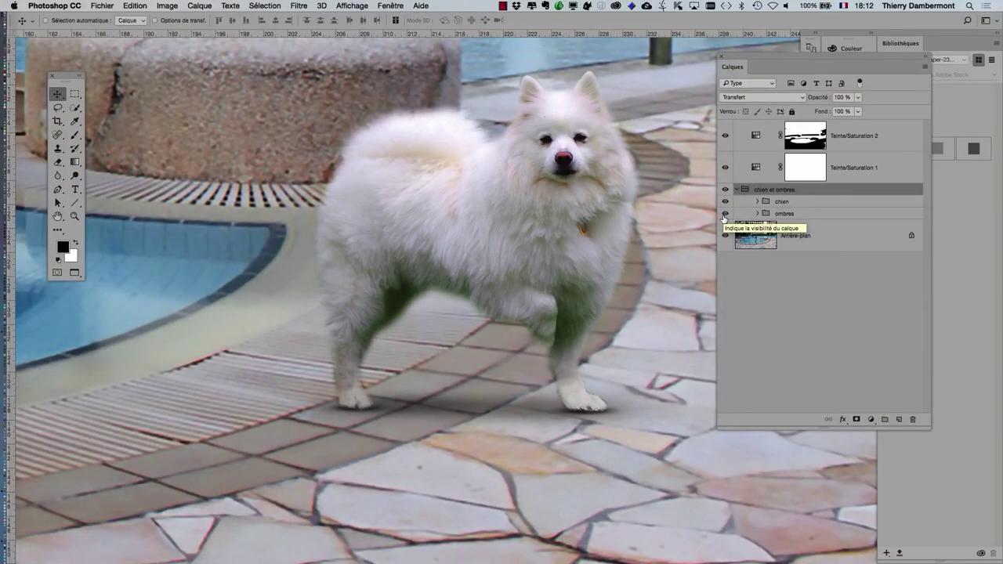
left_click(725, 214)
scroll(656, 237, "down", 2)
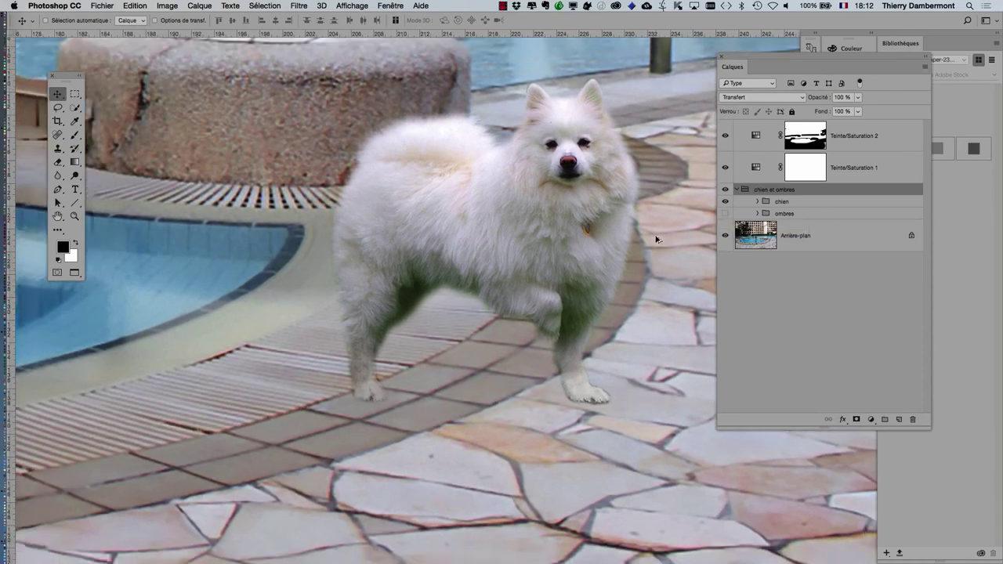
scroll(651, 239, "down", 2)
scroll(643, 241, "down", 2)
scroll(639, 240, "right", 2)
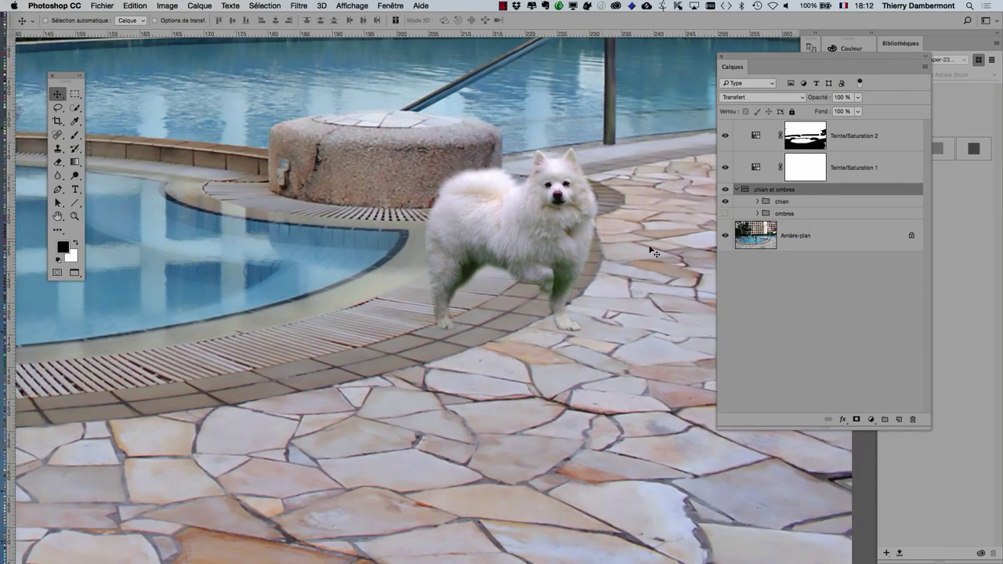
left_click(725, 214)
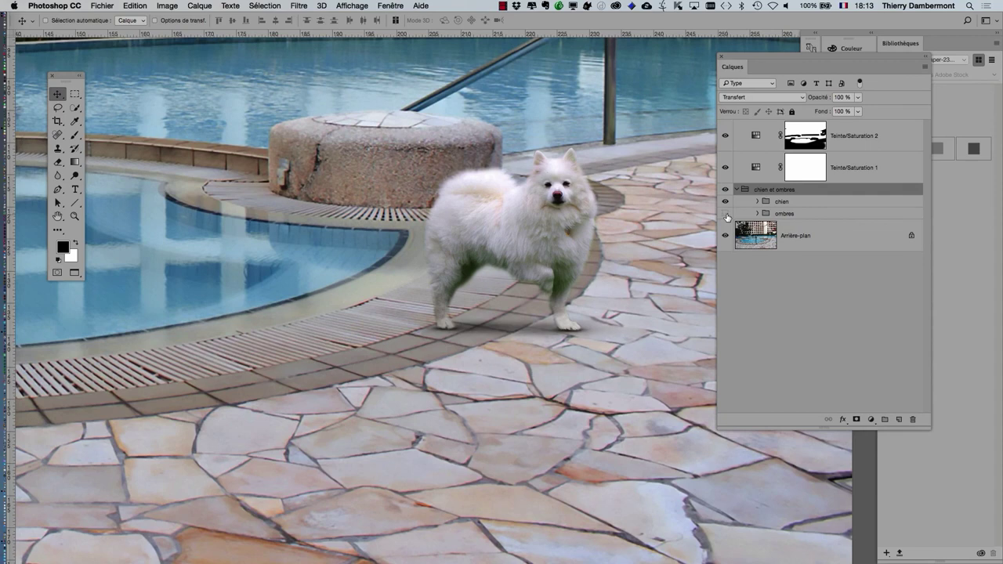
left_click(726, 214)
left_click(725, 214)
left_click(725, 214)
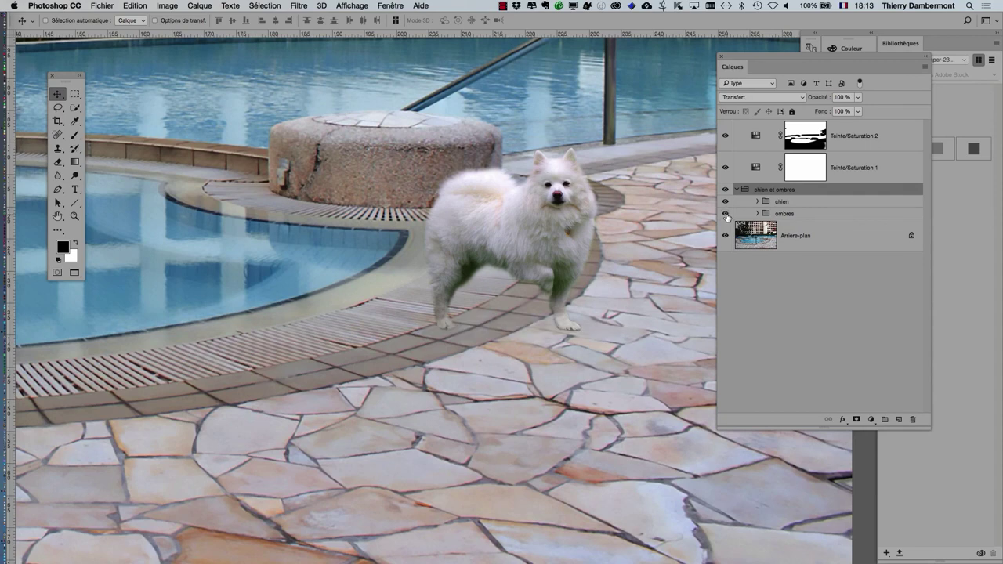
left_click(726, 214)
left_click(726, 214)
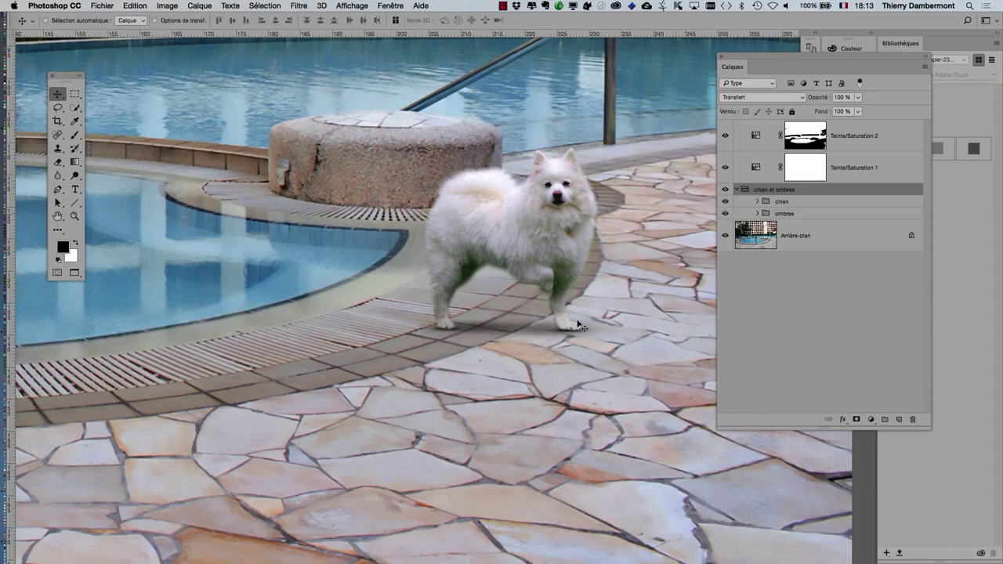
scroll(555, 333, "up", 2)
scroll(555, 333, "up", 1)
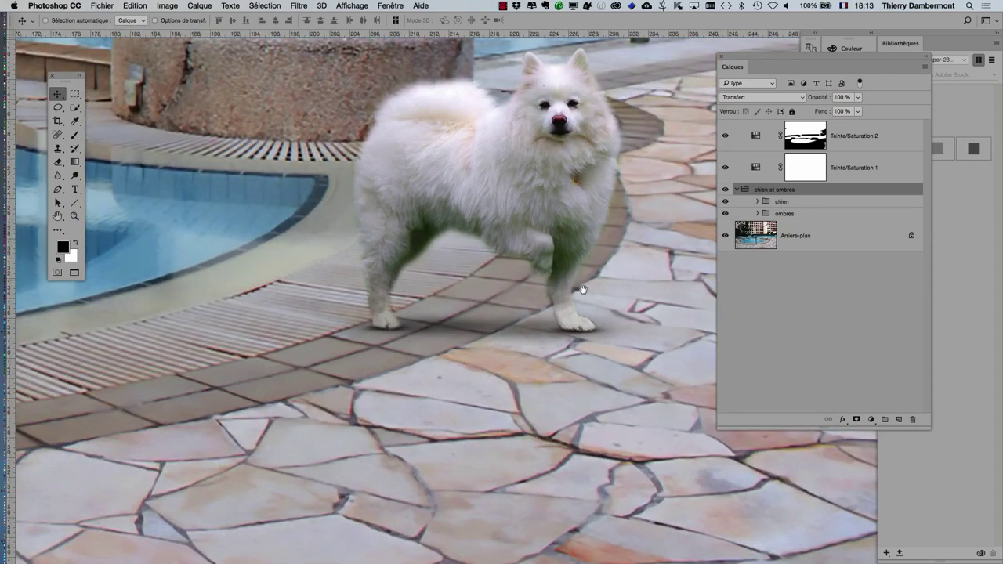
scroll(583, 290, "right", 2)
scroll(583, 290, "up", 1)
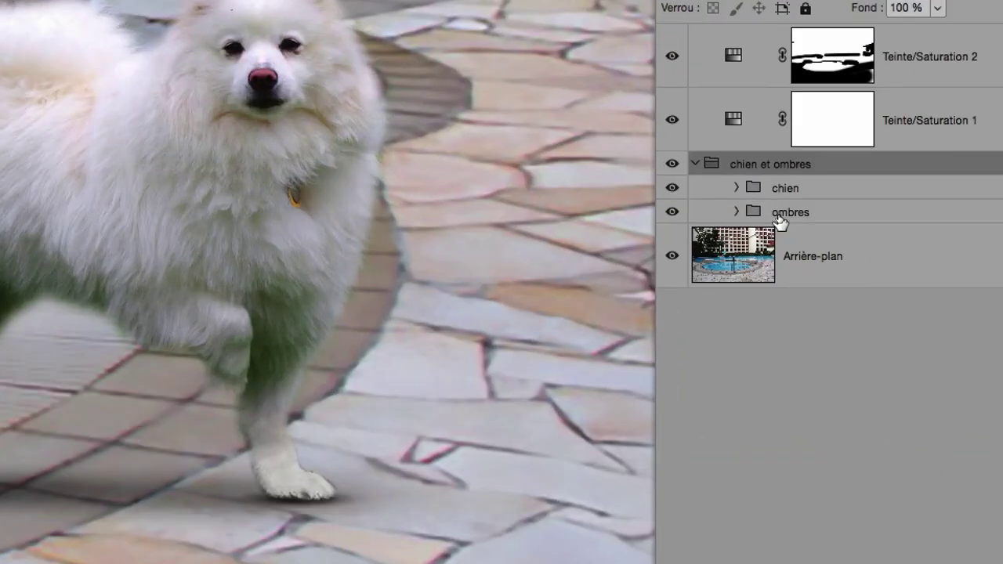
Expand the ombres group and cycle through the Calque 5 shadow layers
left_click(778, 218)
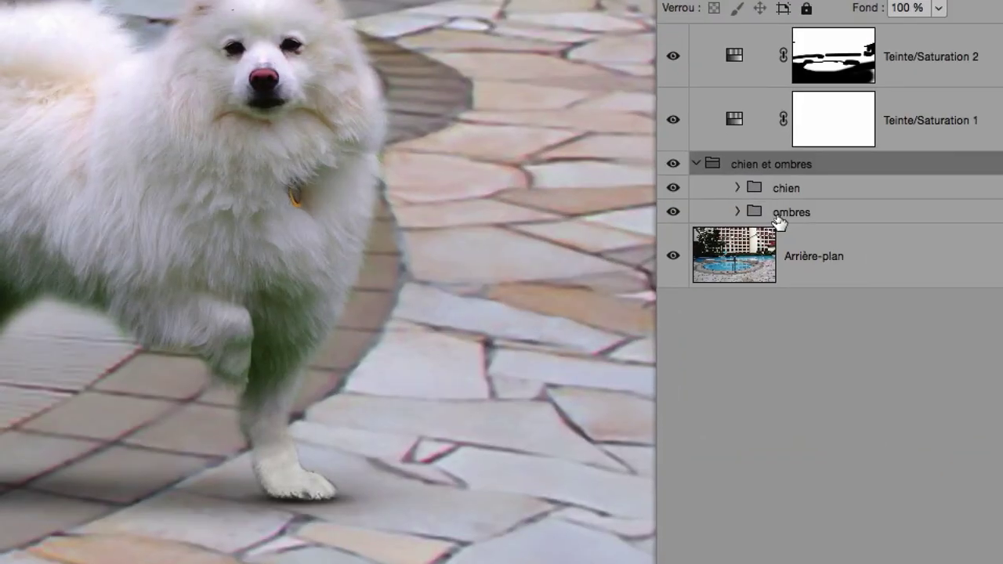
left_click(760, 213)
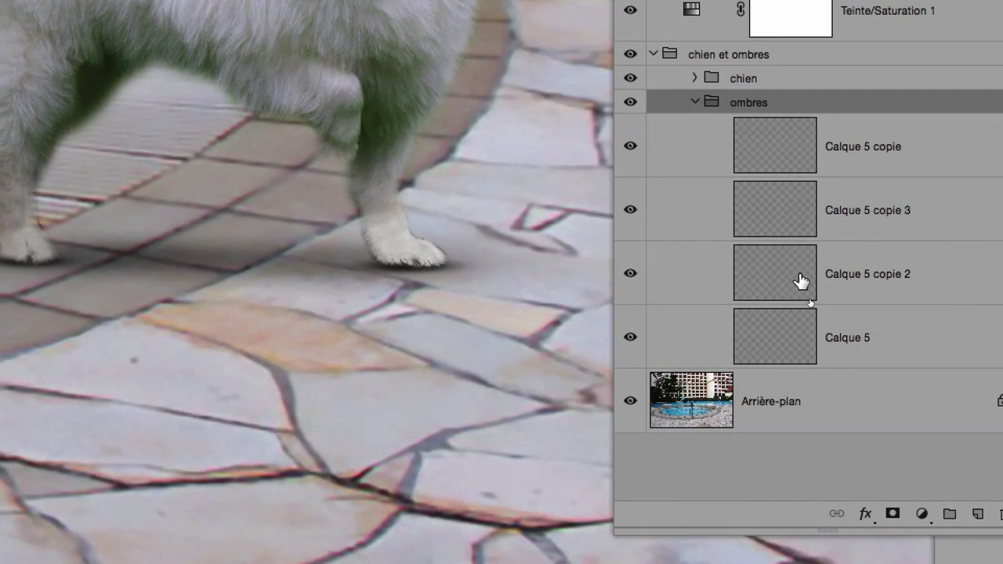
left_click(801, 281)
left_click(784, 229)
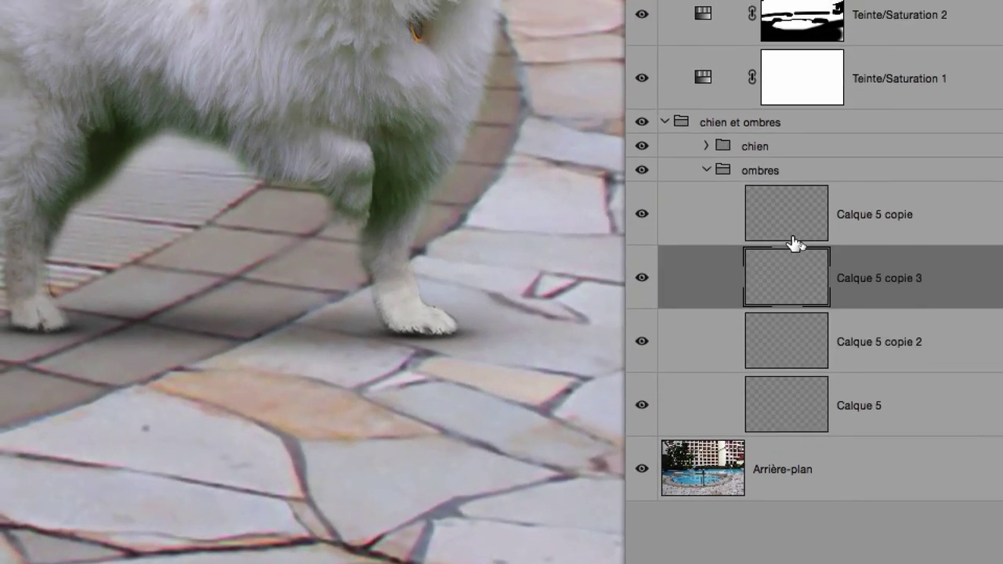
left_click(784, 166)
left_click(793, 283)
left_click(792, 341)
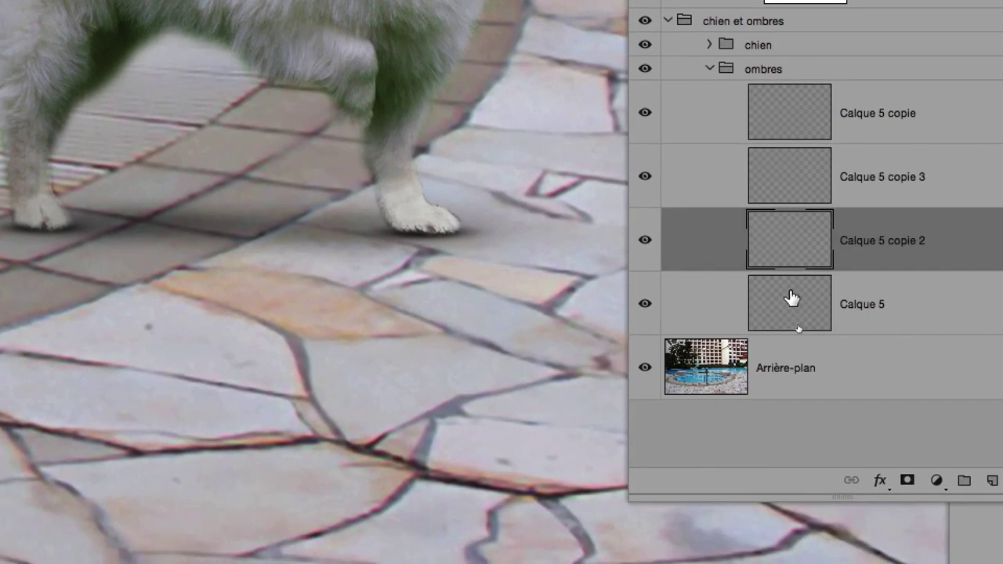
left_click(793, 404)
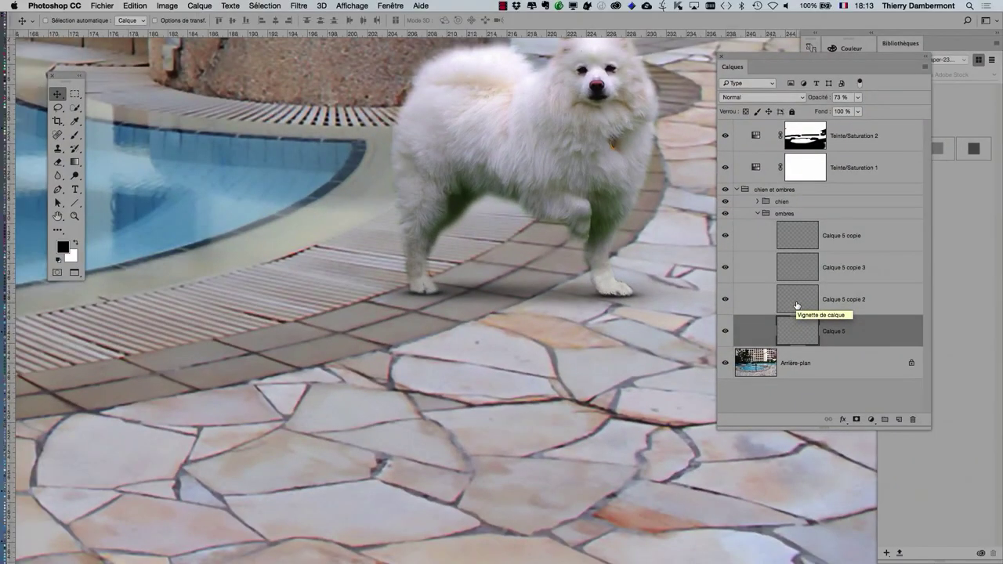
Compare the shadow layers' opacities and toggle the Calque 5 and copie 2 shadows to judge them
left_click(796, 305)
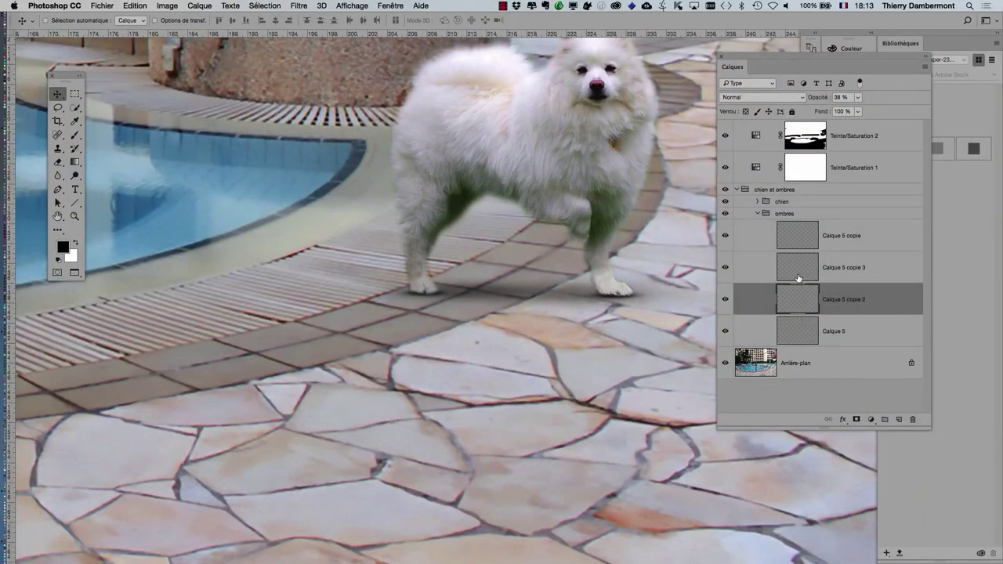
left_click(797, 278)
left_click(840, 249)
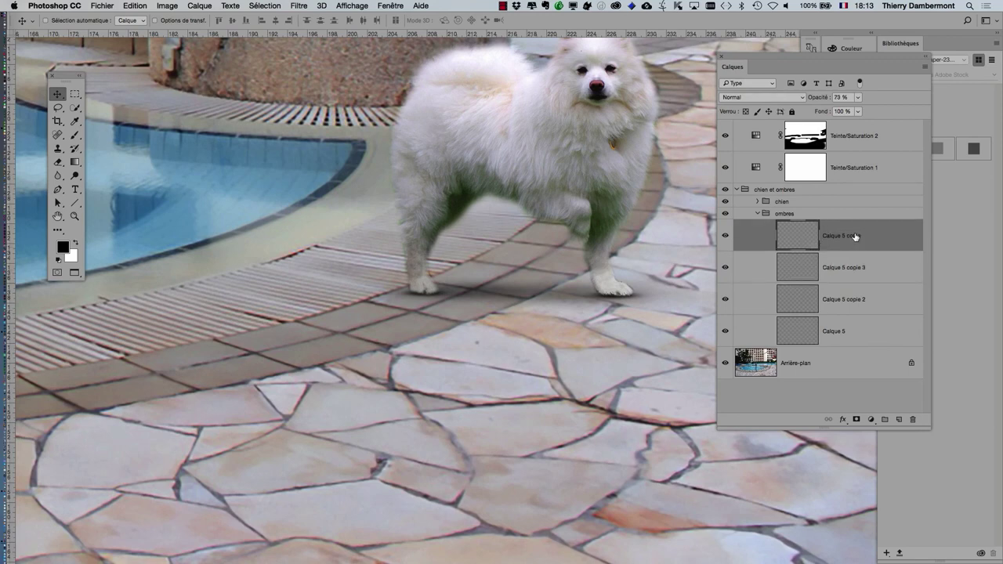
left_click(799, 335)
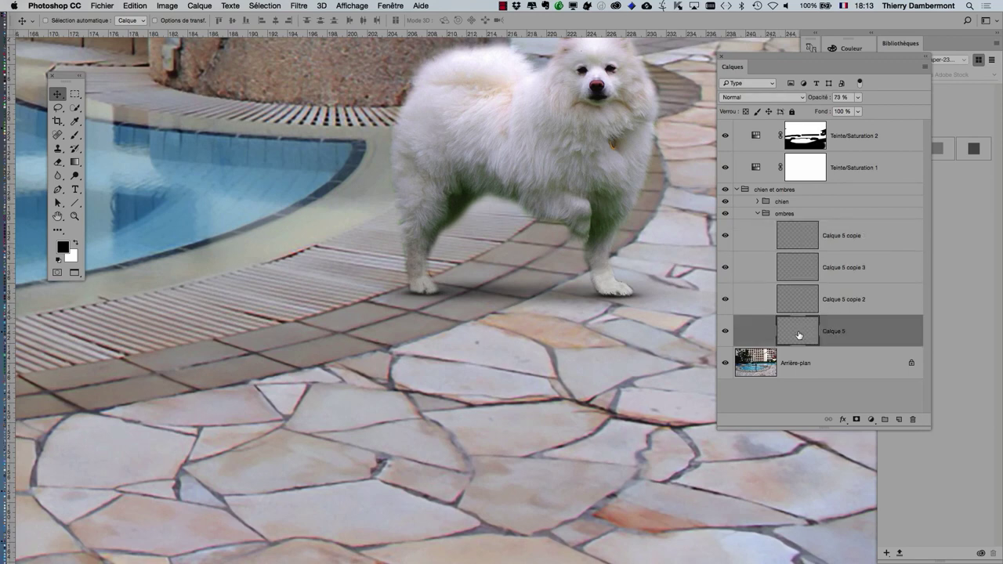
left_click(724, 332)
left_click(725, 300)
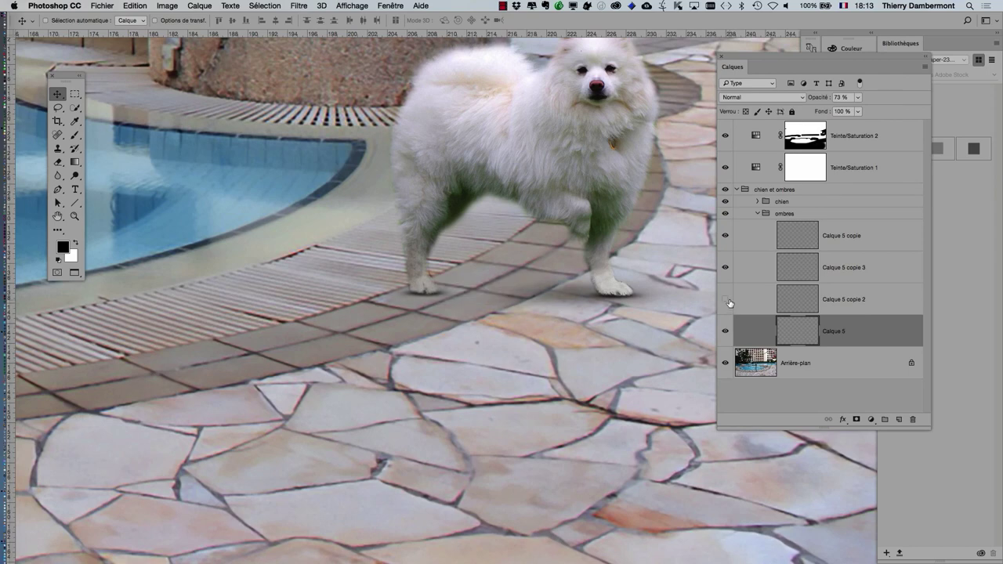
left_click(789, 304)
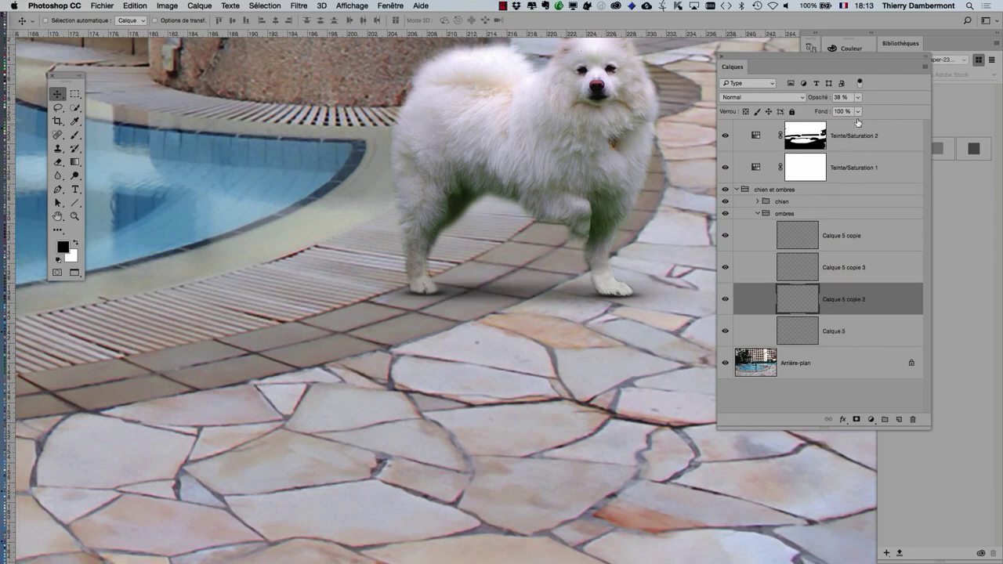
Try about 45% opacity on Calque 5 copie 3, then zoom out to view the scene
left_click(857, 98)
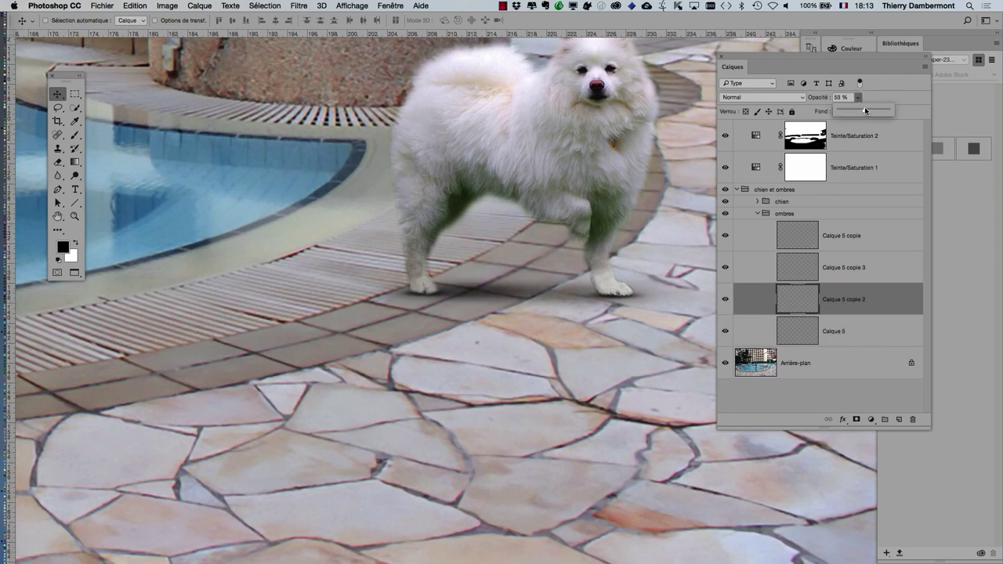
left_click(741, 267)
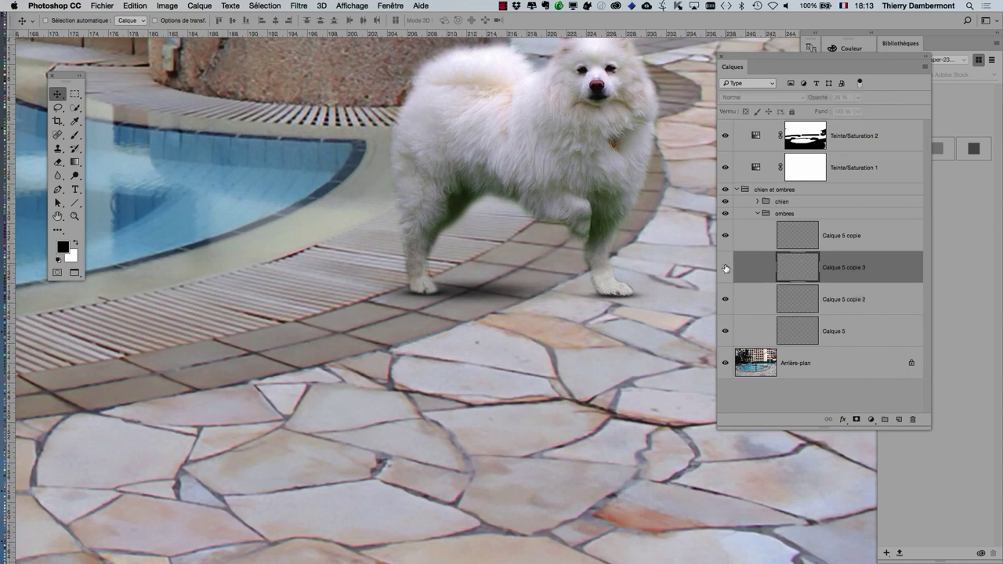
left_click(726, 267)
left_click(859, 98)
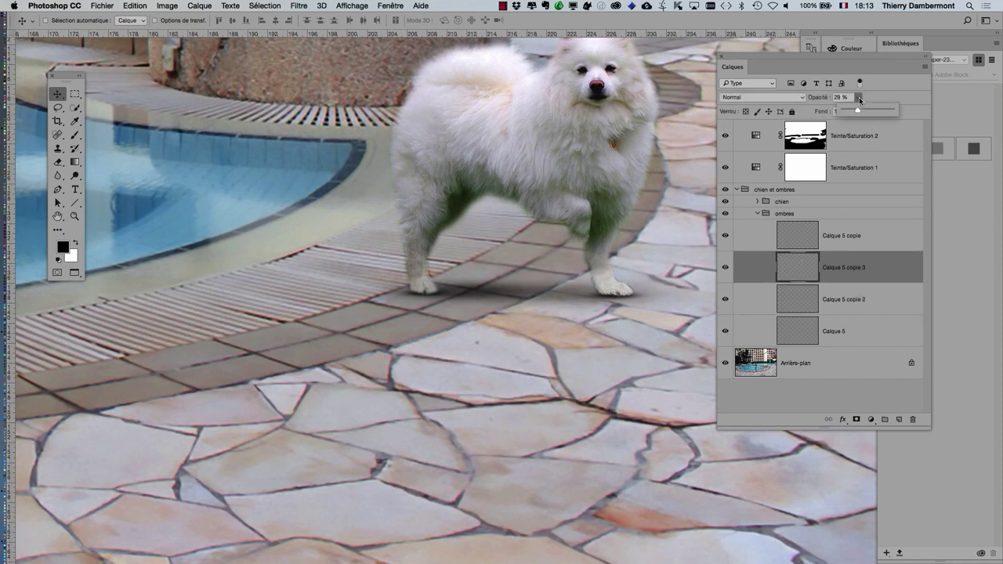
left_click_drag(866, 111, 863, 111)
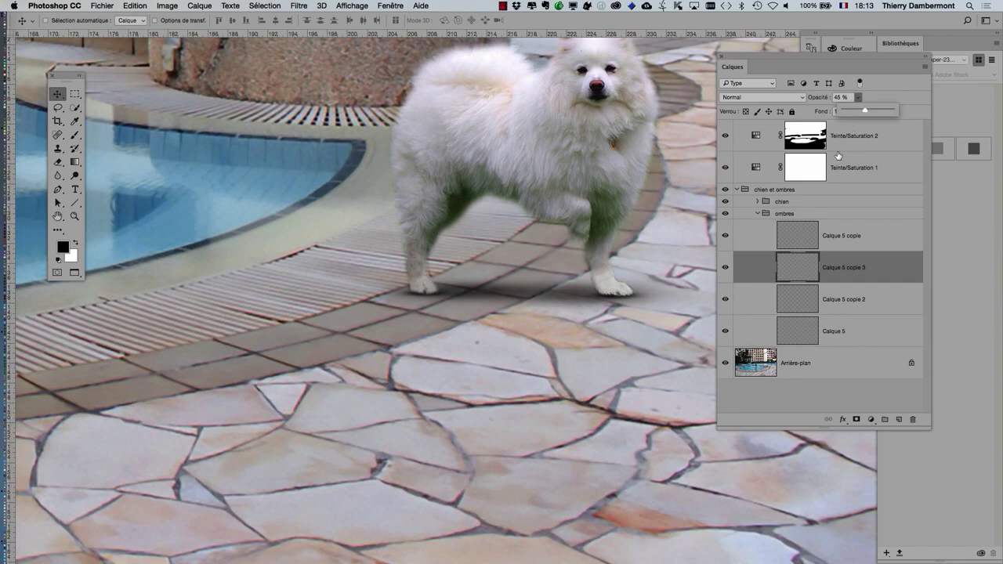
left_click(560, 315)
left_click(560, 315, "alt")
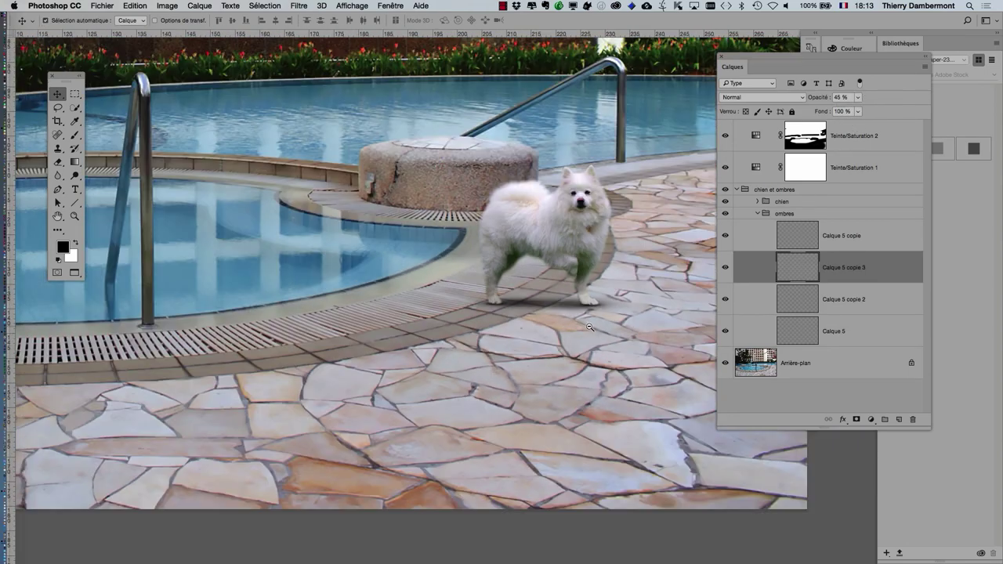
left_click(589, 326, "alt")
left_click(570, 343, "alt")
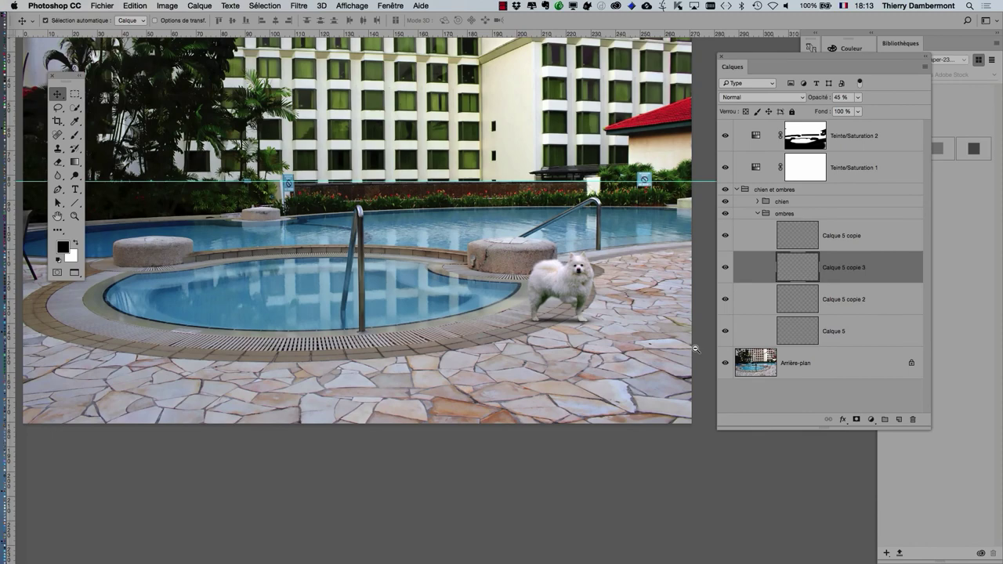
Lower Calque 5 copie 2 to 32% and Calque 5 copie 3 to 37% opacity
left_click(800, 299)
left_click_drag(859, 99, 851, 112)
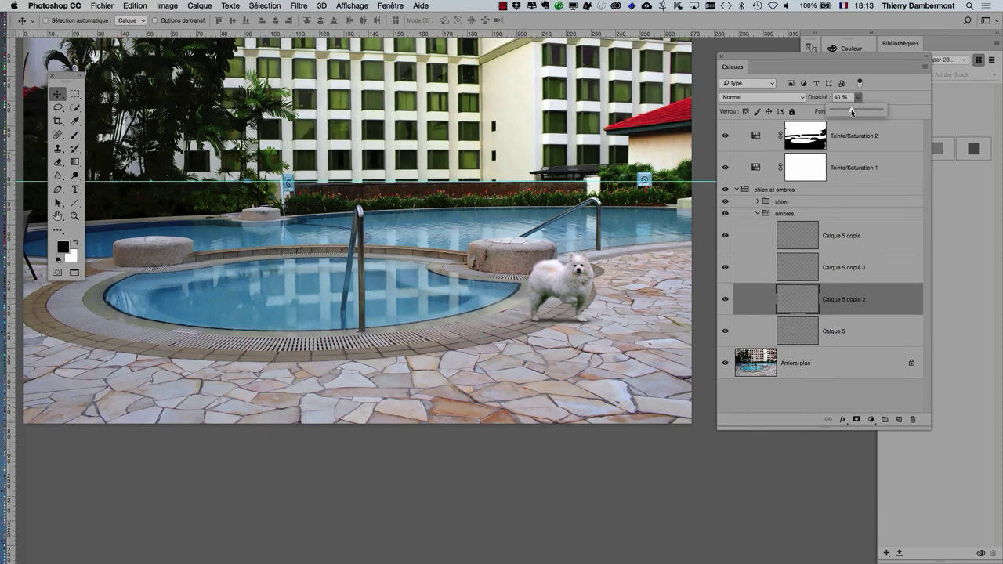
left_click(619, 298, "ctrl")
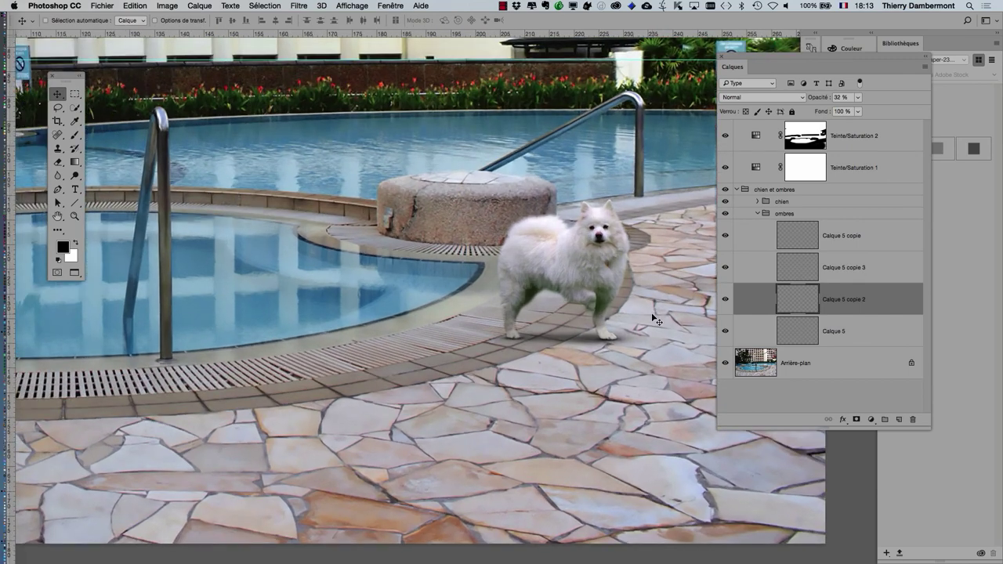
left_click(833, 270)
left_click_drag(857, 102, 852, 111)
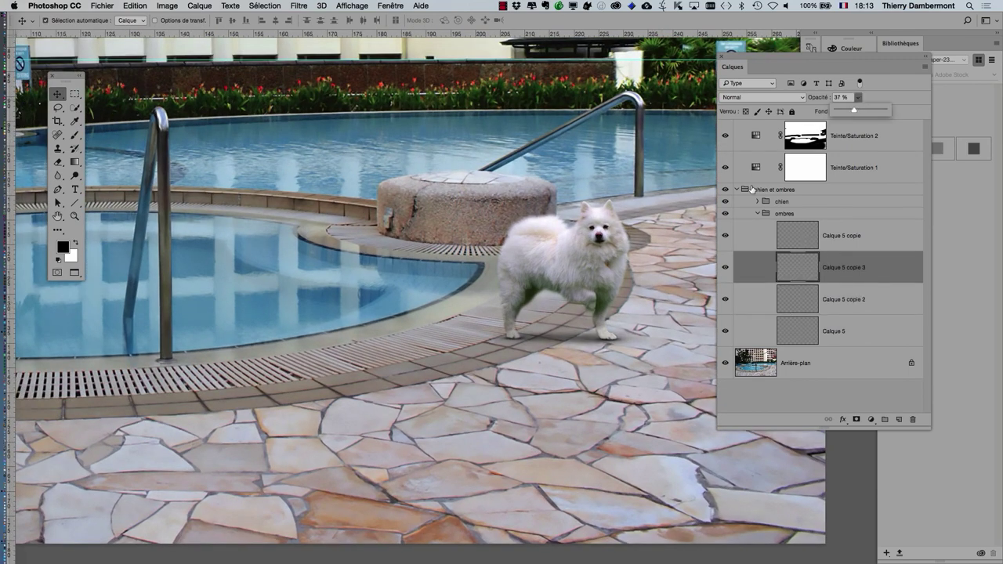
left_click(588, 302, "alt")
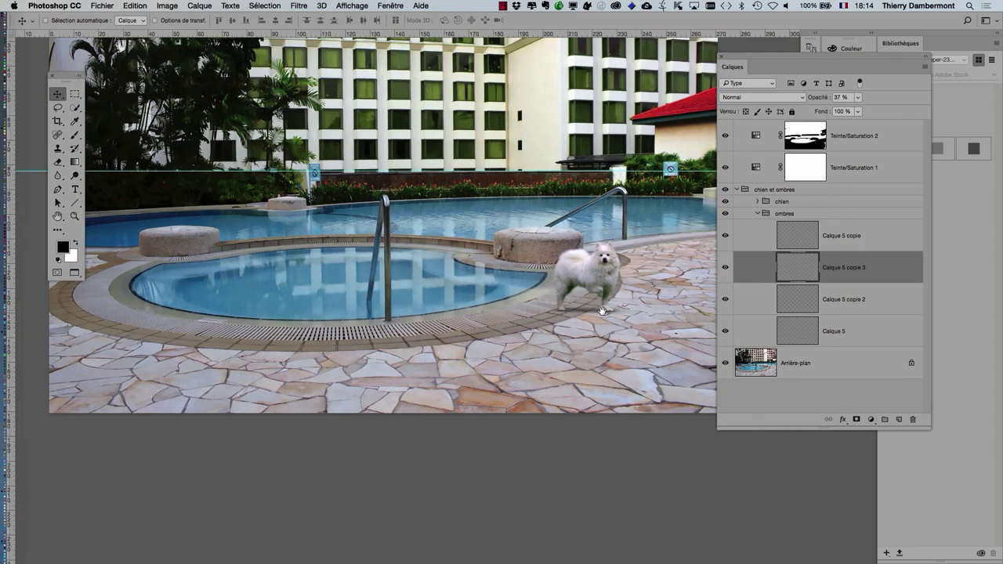
left_click_drag(604, 313, 638, 271)
Rearrange the Layers panel, compare Teinte/Saturation 1 on and off, and collapse the ombres group
left_click_drag(742, 61, 823, 76)
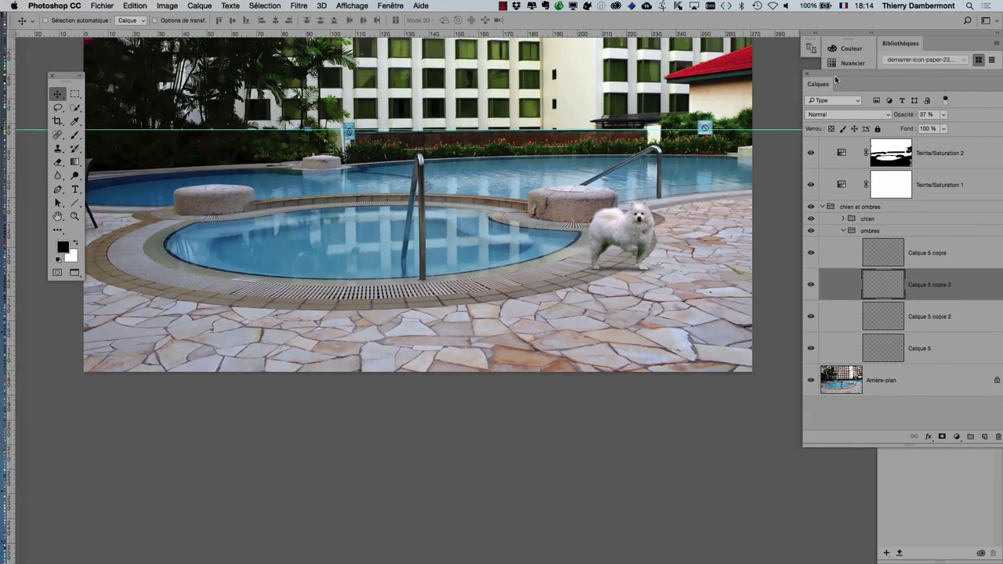
left_click(617, 142)
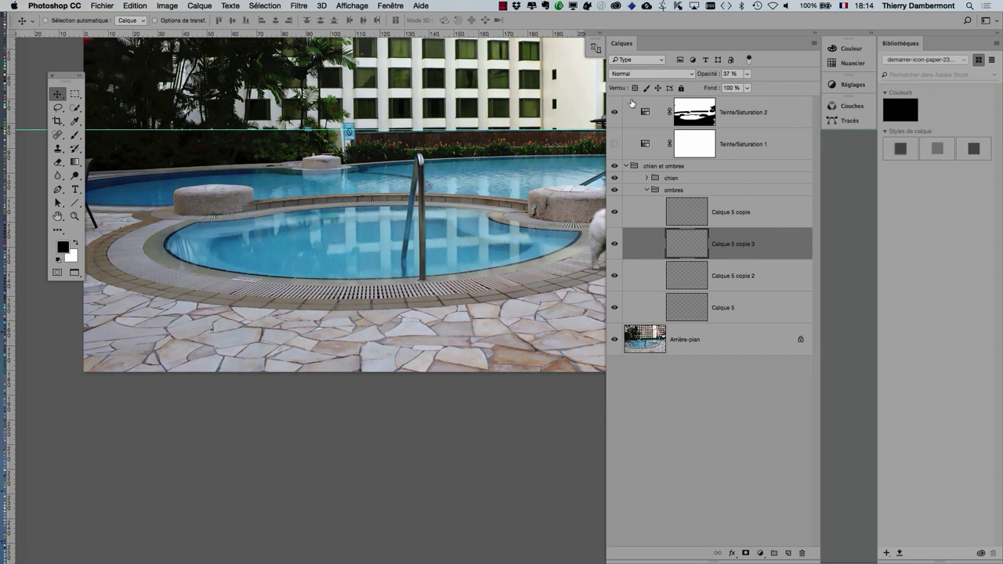
left_click(615, 143)
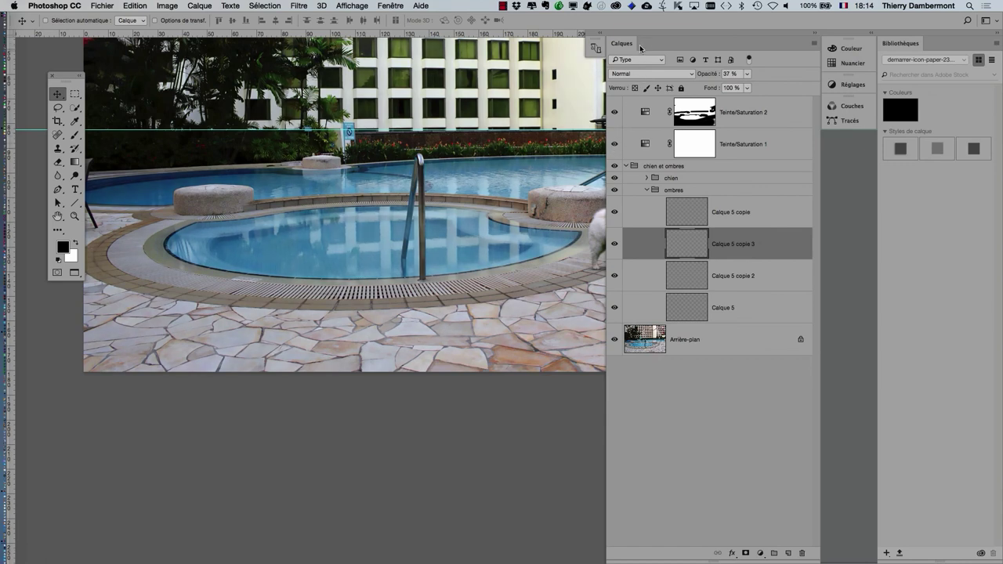
left_click_drag(639, 36, 678, 69)
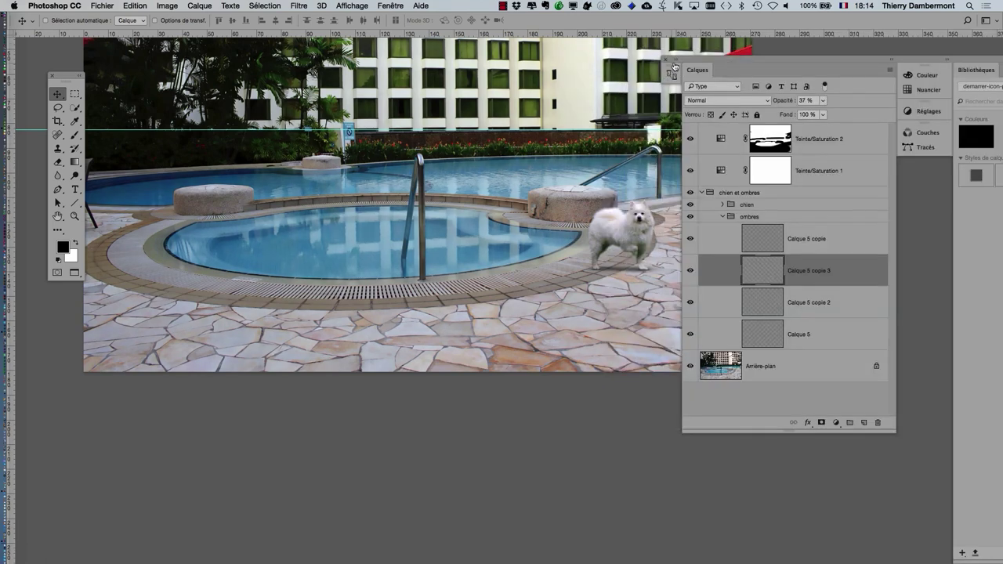
left_click_drag(708, 62, 805, 75)
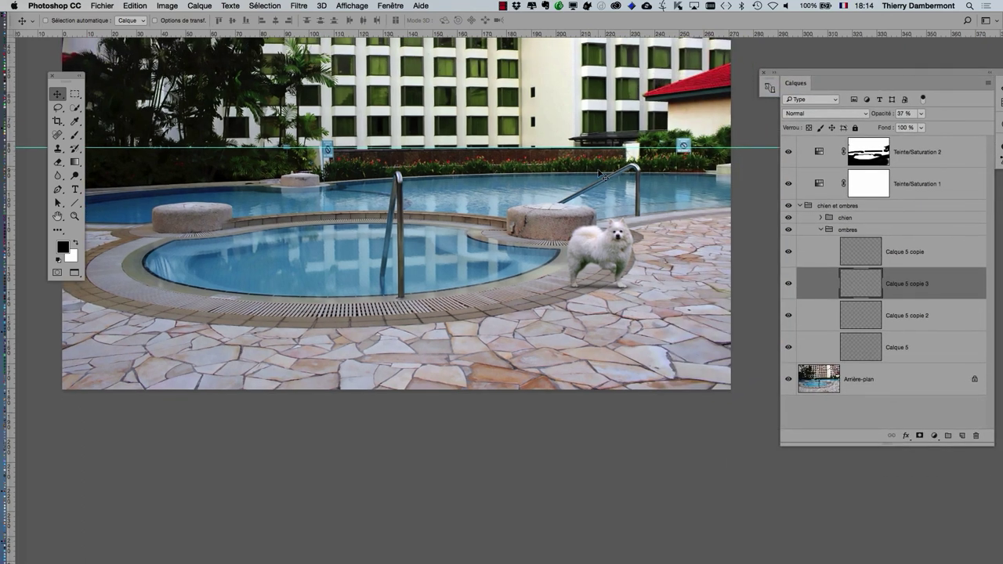
left_click(820, 229)
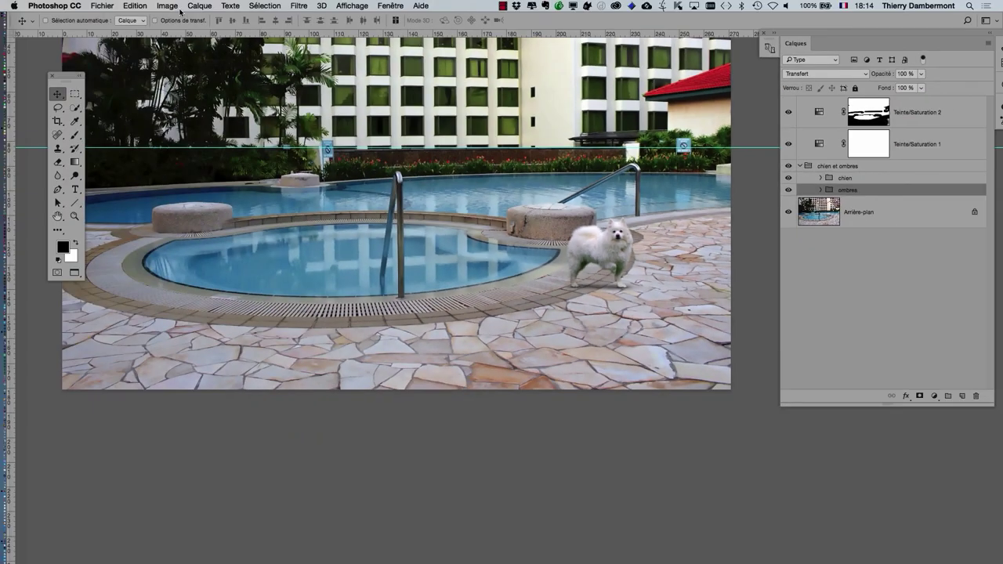
Save the composite as a new -02 version PSD and collapse the 'chien et ombres' group
left_click(101, 5)
left_click(126, 113)
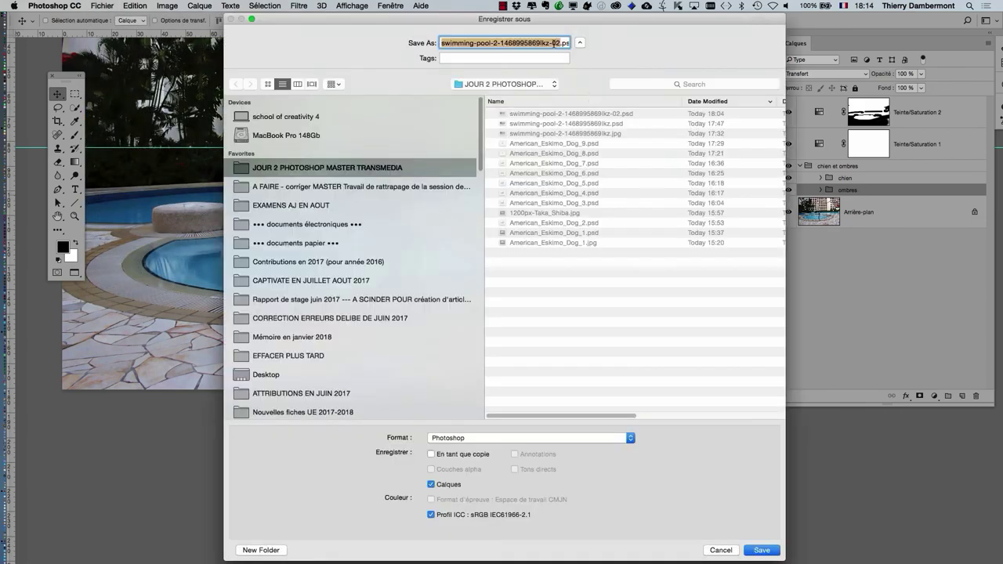
left_click(556, 43)
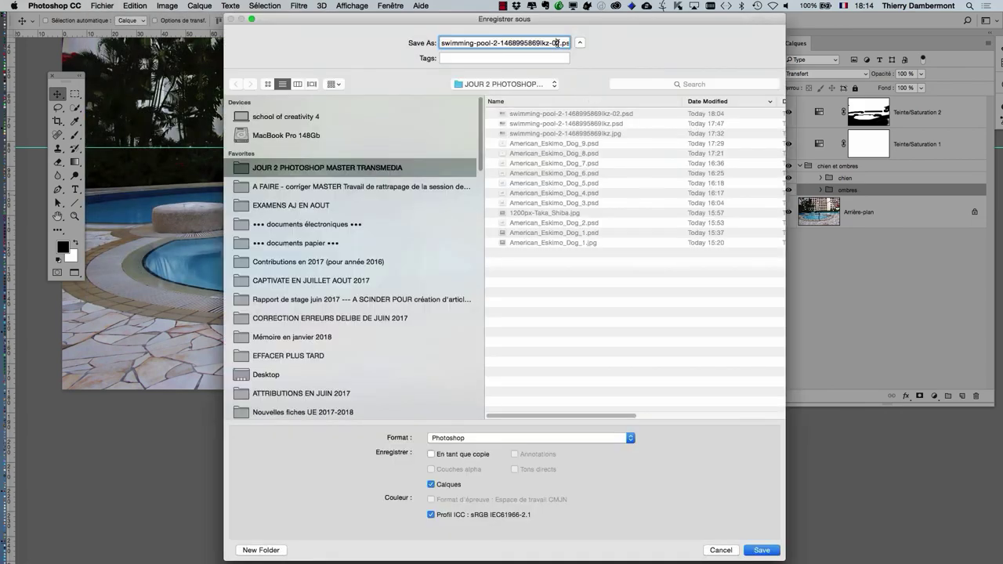
key("Return")
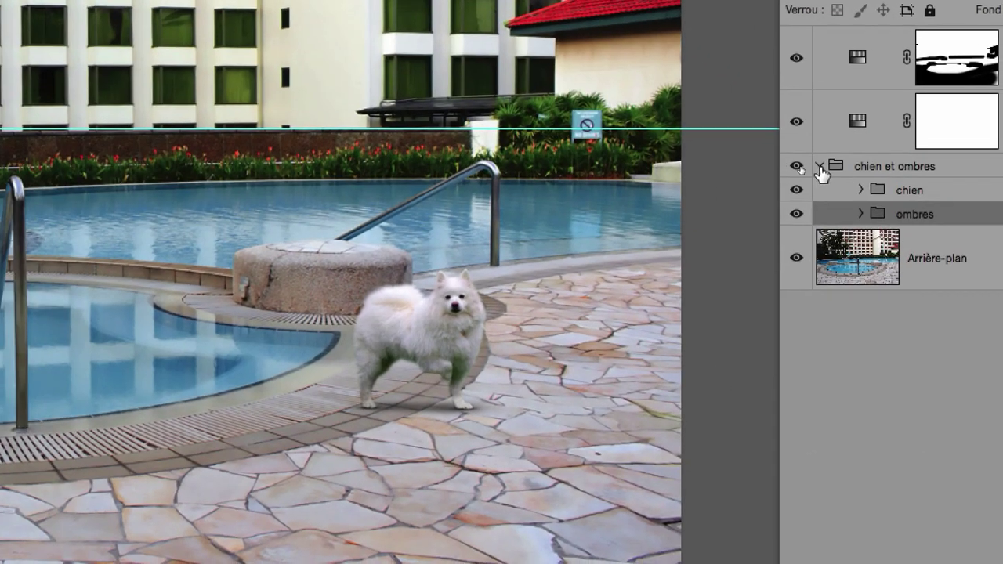
left_click(819, 167)
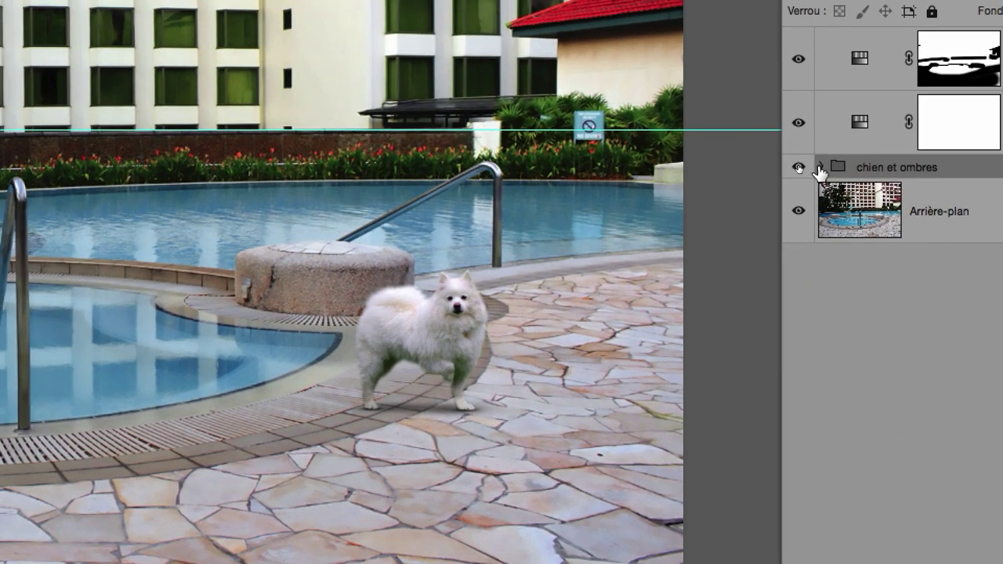
left_click(819, 167)
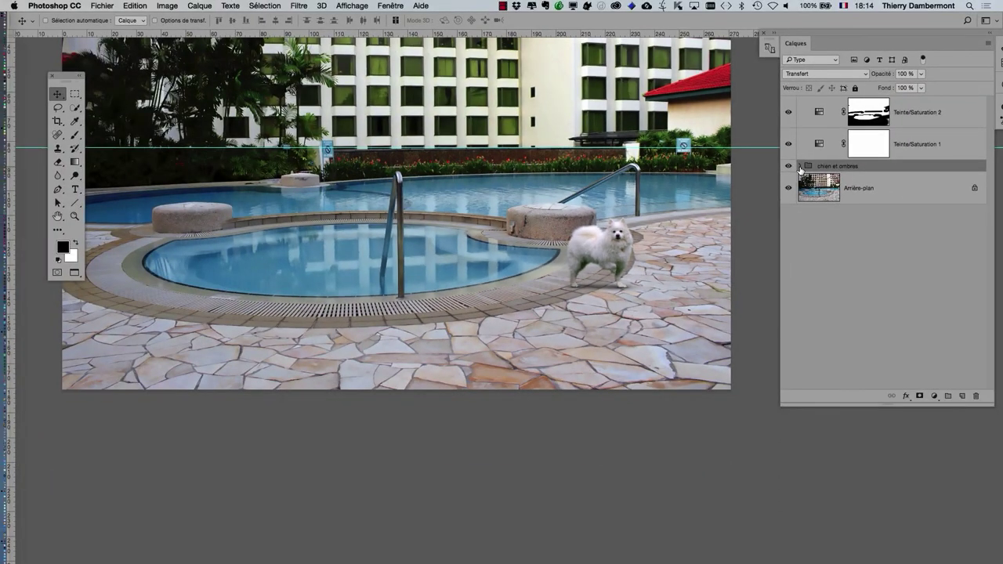
Scale the chien et ombres group up to about 142% and commit the transform
key("ctrl+t")
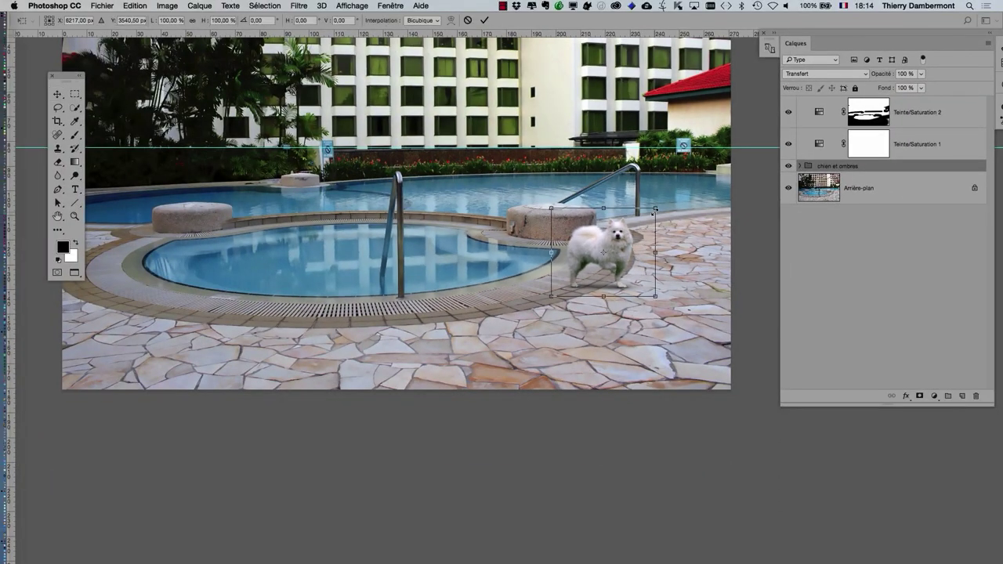
left_click_drag(655, 210, 677, 189)
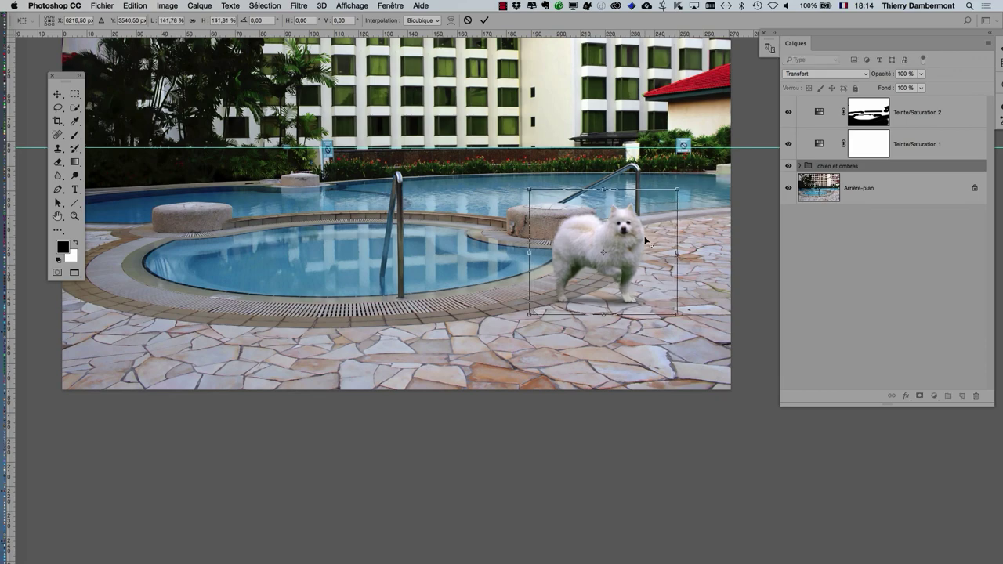
scroll(644, 240, "up", 1)
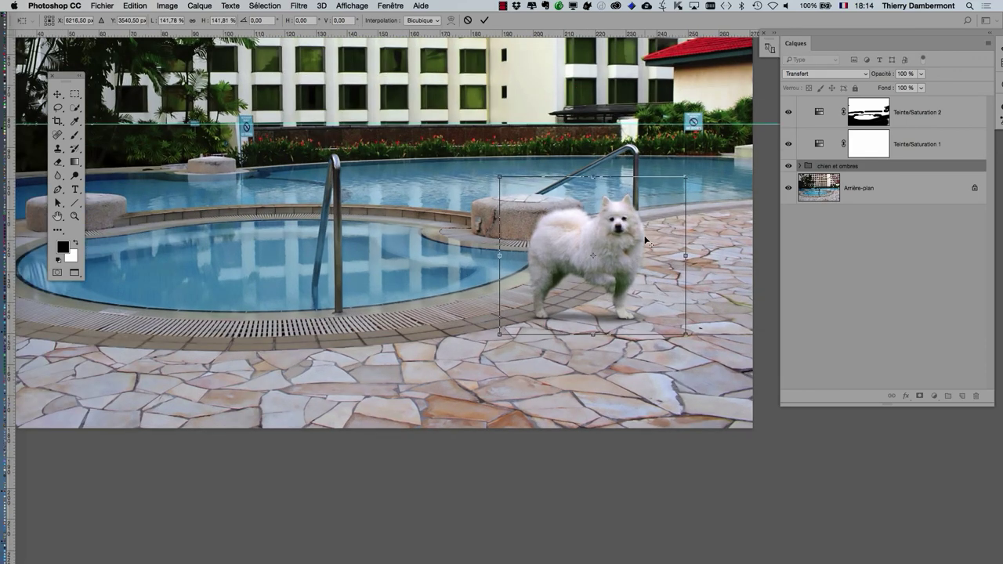
scroll(644, 239, "up", 1)
scroll(644, 240, "up", 1)
scroll(644, 239, "up", 1)
scroll(644, 240, "up", 1)
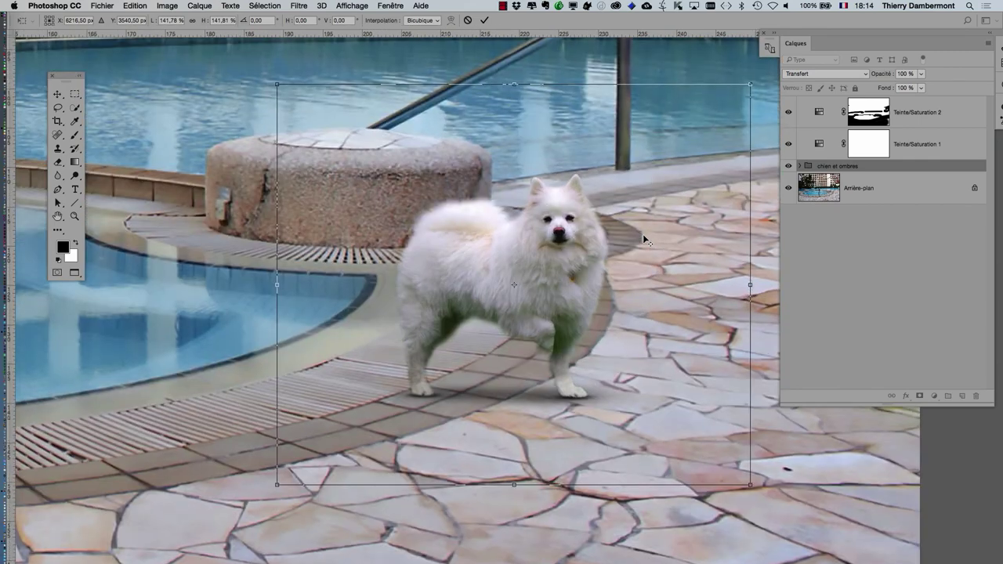
scroll(642, 234, "up", 1)
scroll(559, 201, "up", 1)
scroll(574, 205, "up", 2)
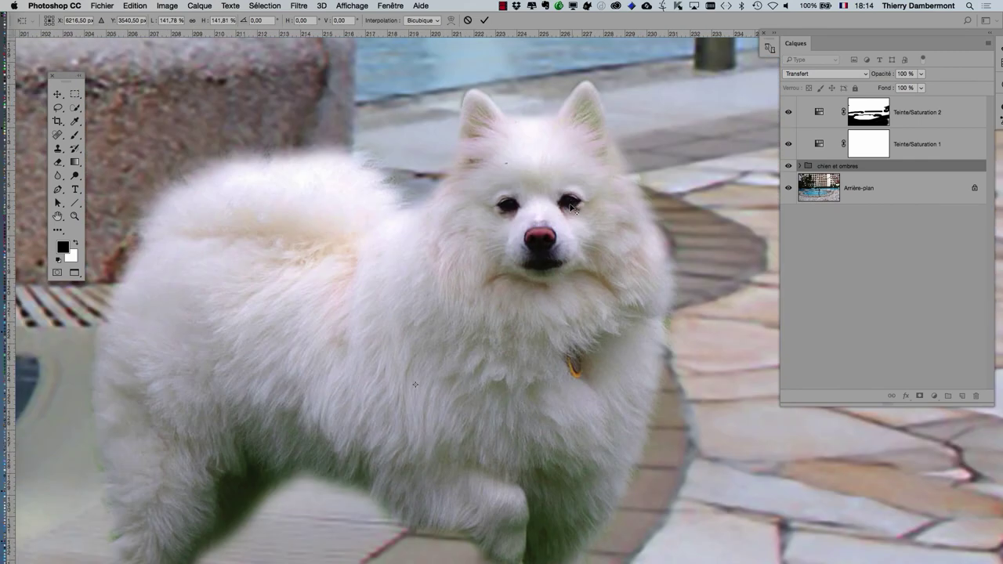
scroll(574, 206, "up", 1)
scroll(574, 206, "up", 1)
left_click(485, 21)
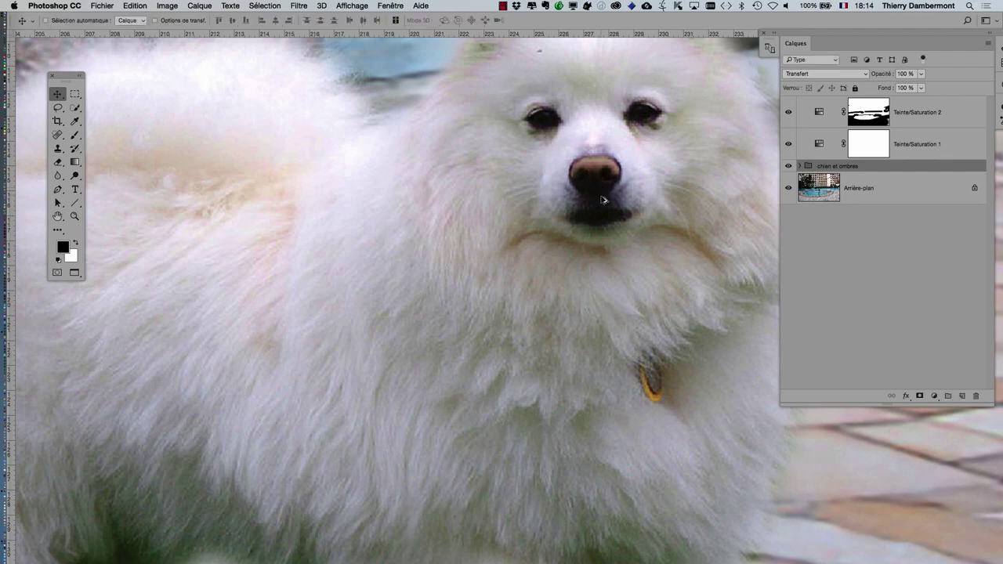
Scroll around the canvas to inspect the enlarged dog and its shadows
scroll(603, 200, "down", 1)
scroll(601, 202, "down", 1)
scroll(601, 204, "down", 1)
scroll(600, 204, "down", 1)
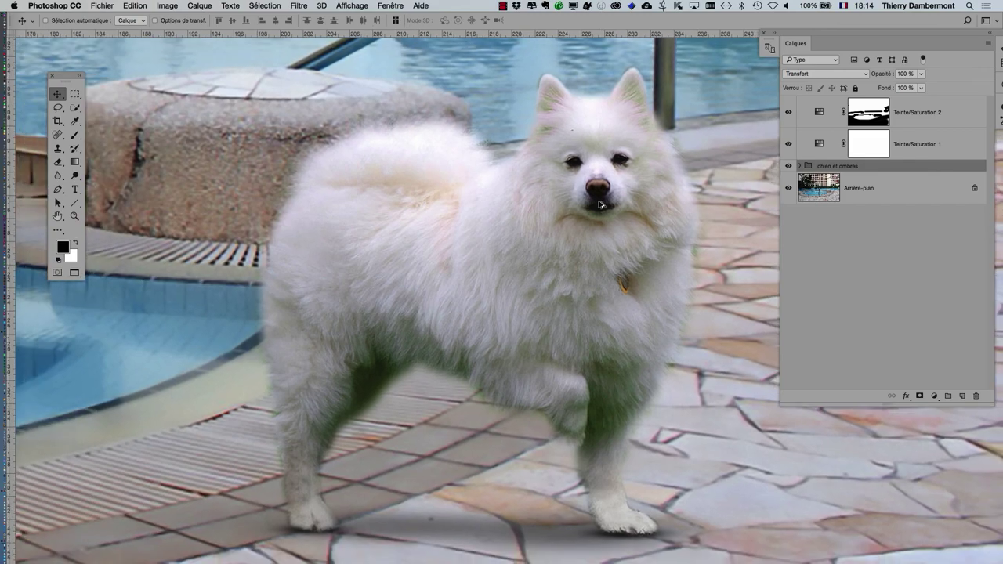
scroll(600, 205, "down", 1)
scroll(601, 204, "down", 1)
scroll(600, 204, "down", 1)
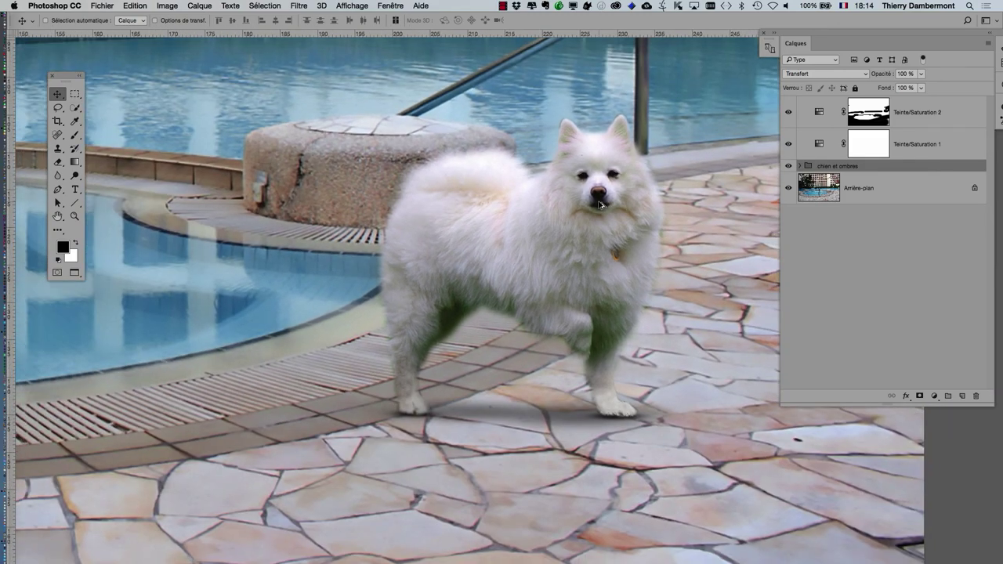
scroll(601, 205, "down", 1)
scroll(600, 205, "down", 1)
scroll(600, 205, "down", 1)
scroll(599, 206, "down", 1)
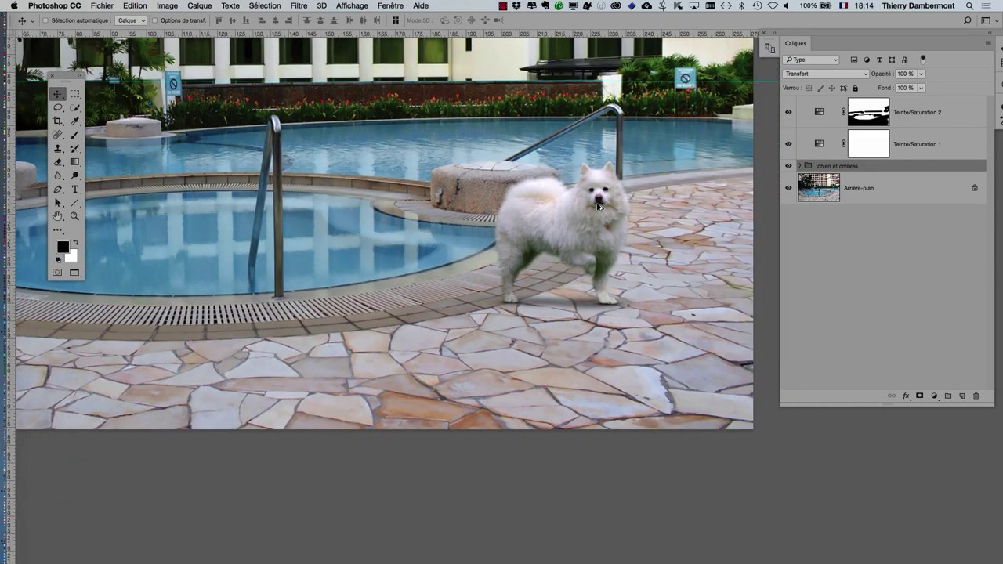
scroll(598, 206, "down", 1)
scroll(597, 208, "down", 1)
scroll(597, 209, "down", 1)
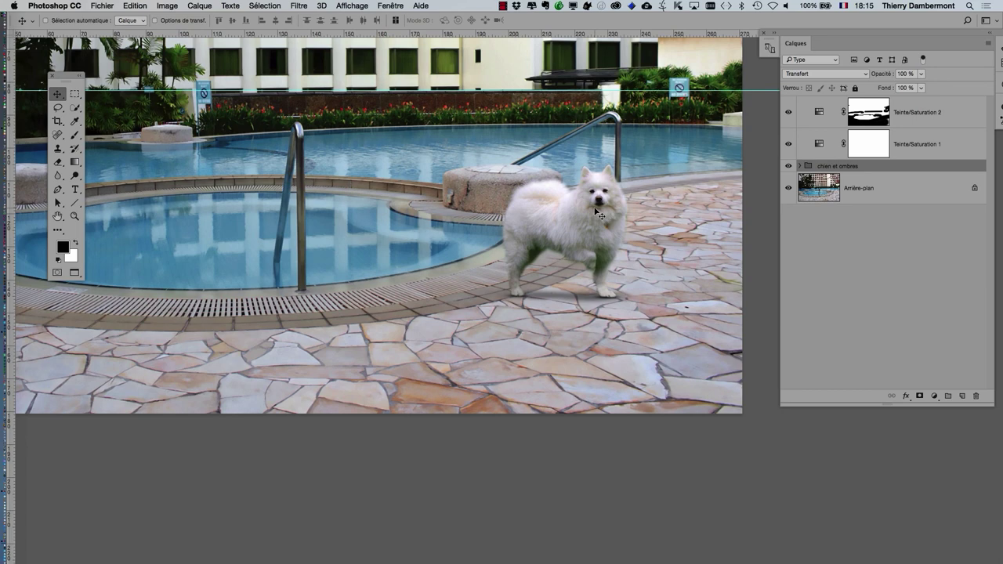
scroll(588, 246, "down", 1)
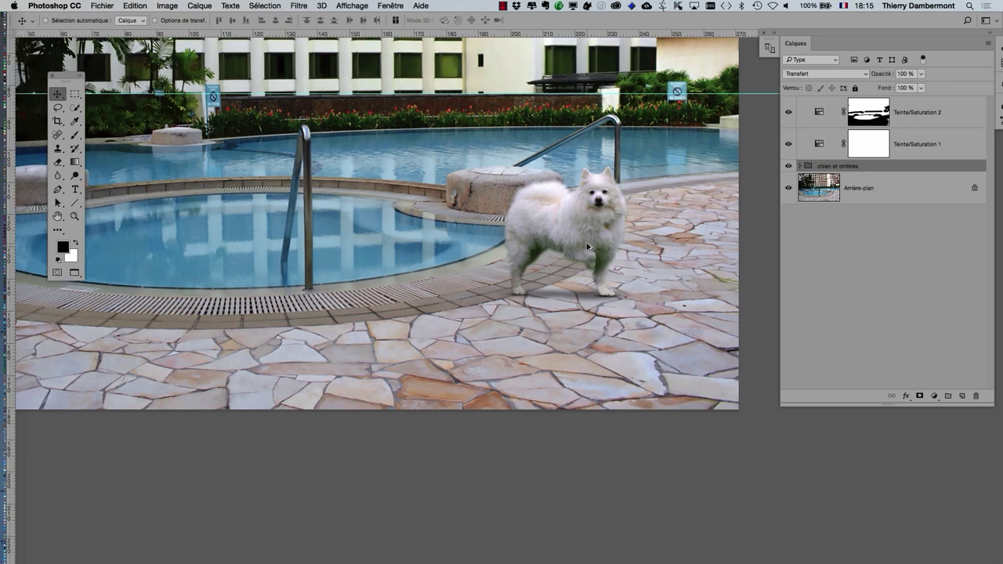
scroll(588, 247, "down", 1)
scroll(549, 236, "down", 1)
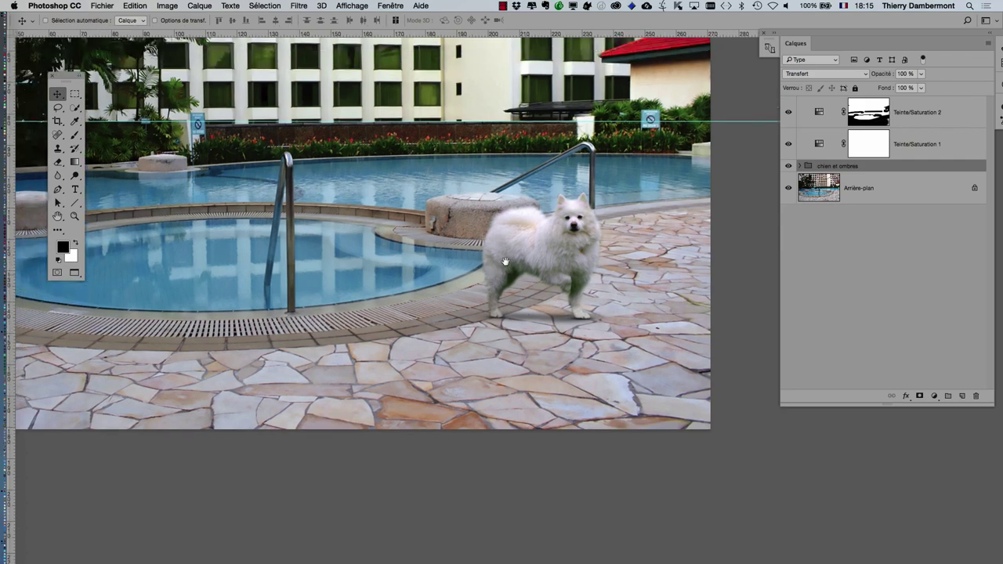
scroll(552, 266, "down", 1)
scroll(558, 290, "up", 3)
scroll(558, 291, "up", 1)
scroll(559, 290, "up", 2)
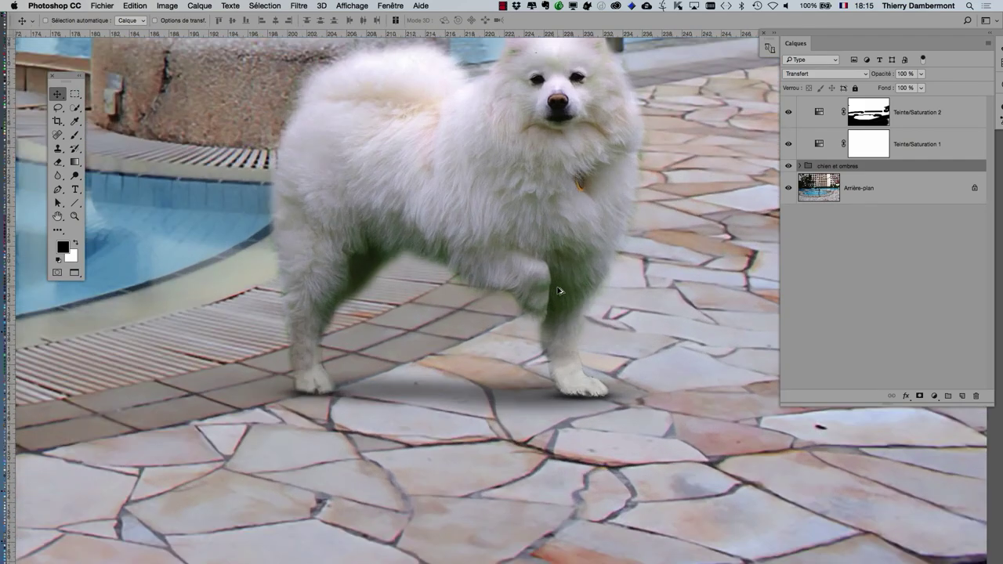
scroll(482, 279, "down", 1)
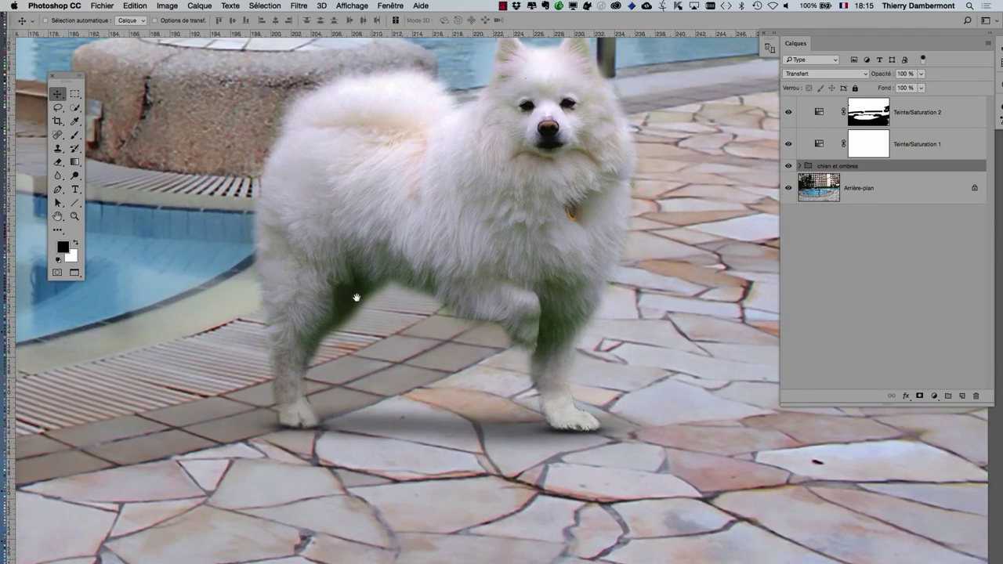
scroll(349, 266, "up", 1)
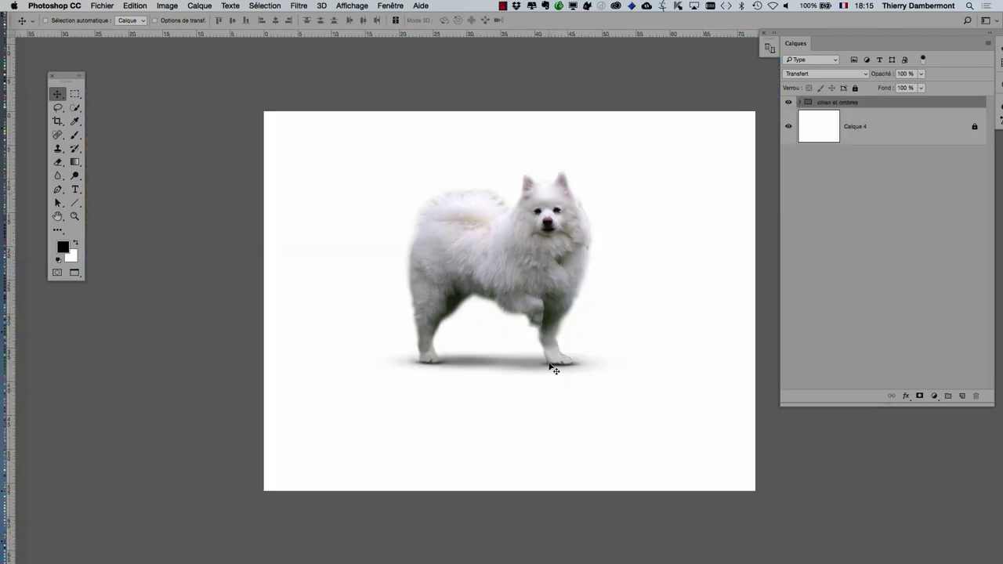
Zoom on the white-background dog document to view the dog and its soft shadow
scroll(508, 311, "up", 3)
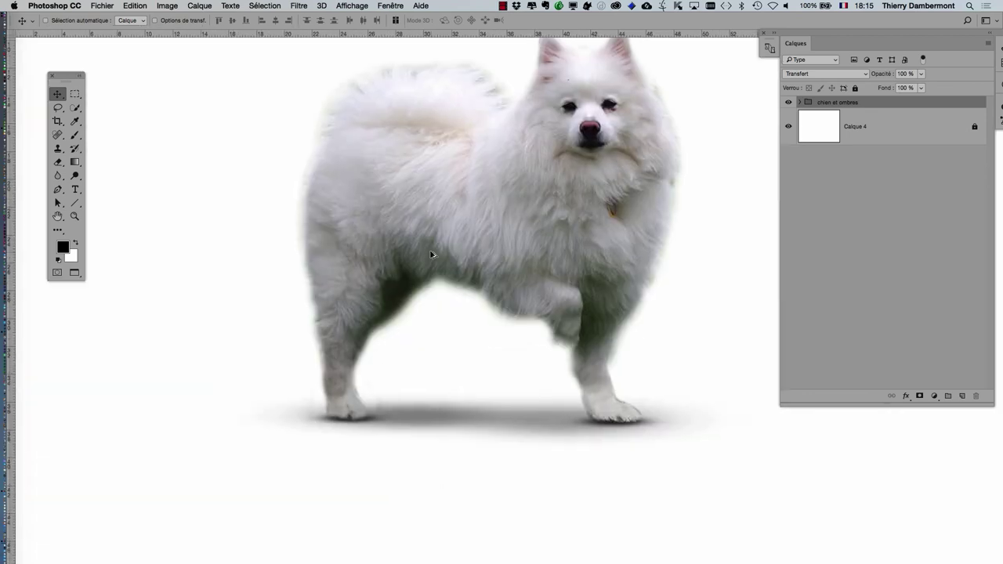
scroll(486, 278, "down", 1)
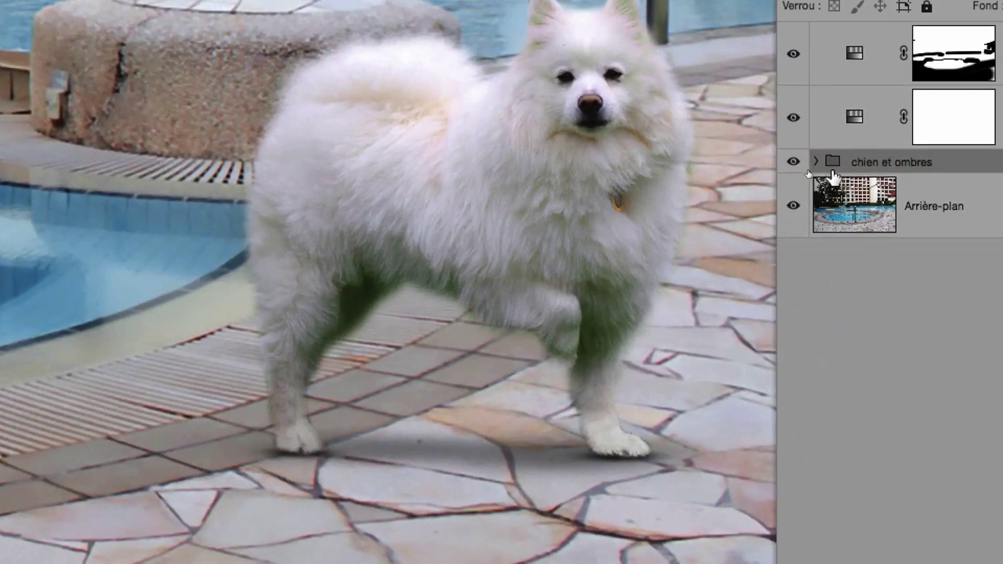
Drag the chien et ombres group above Teinte/Saturation 2 in the Calques panel
mouse_move(832, 171)
left_mouse_down()
mouse_move(831, 122)
mouse_move(834, 129)
left_mouse_up()
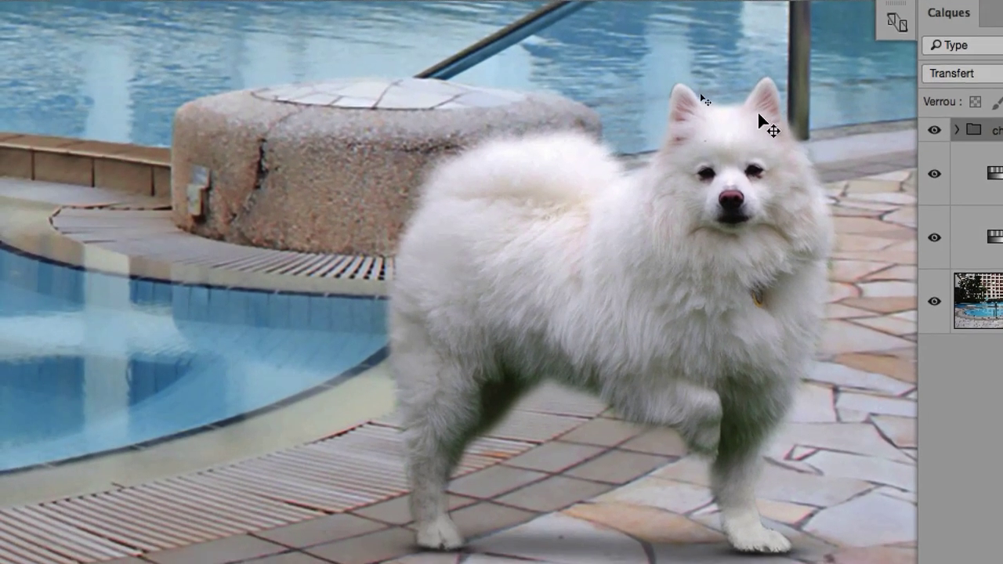
left_click_drag(828, 124, 834, 210)
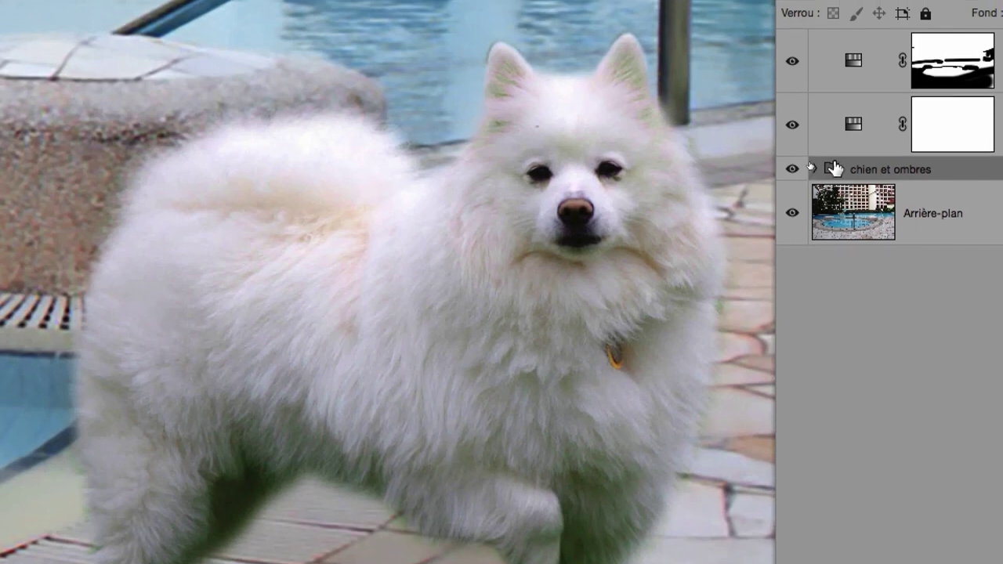
left_click_drag(833, 167, 830, 118)
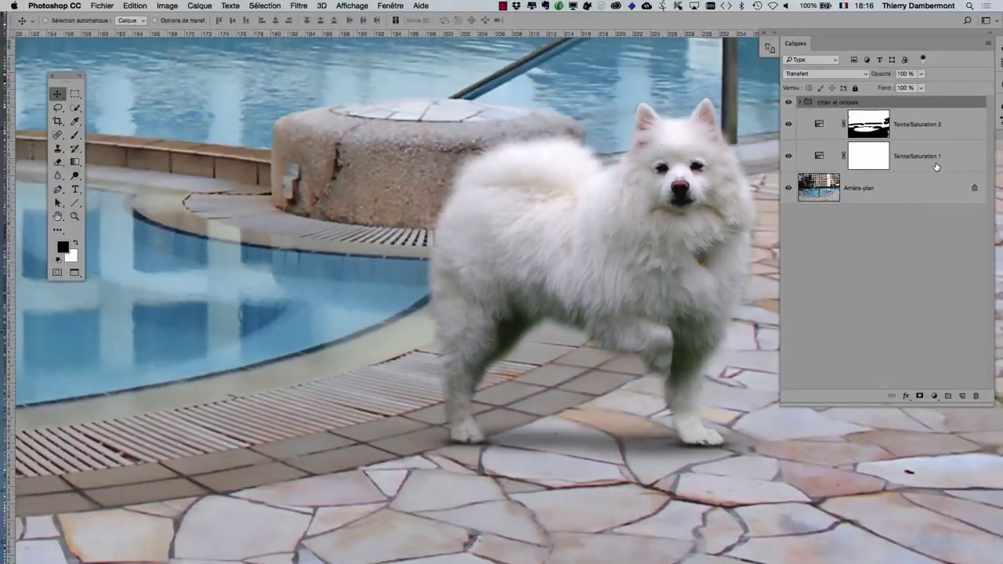
Pan the pool scene to recentre the view on the dog
scroll(670, 227, "down", 1)
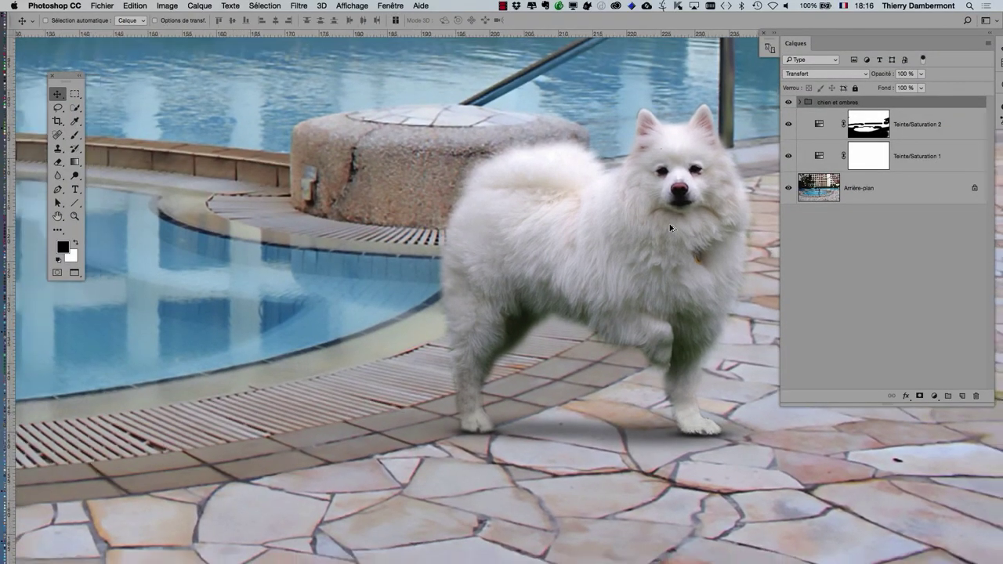
scroll(670, 227, "down", 2)
left_click_drag(616, 224, 443, 238)
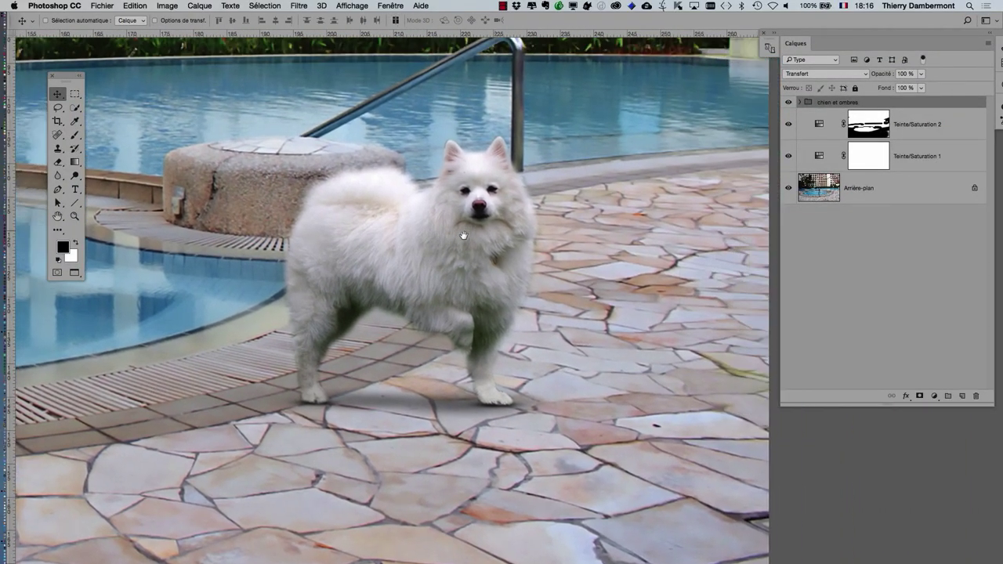
left_click_drag(522, 245, 505, 247)
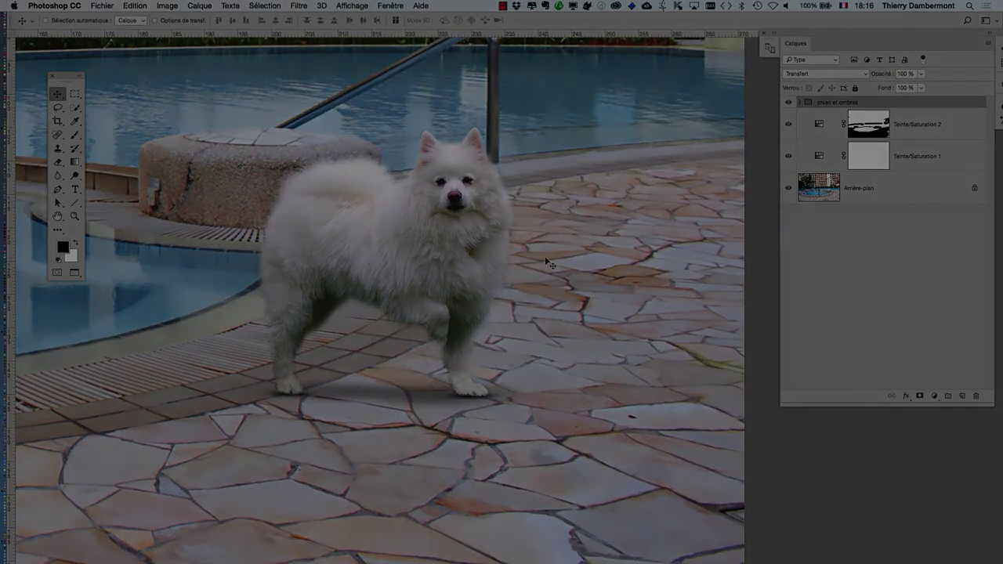